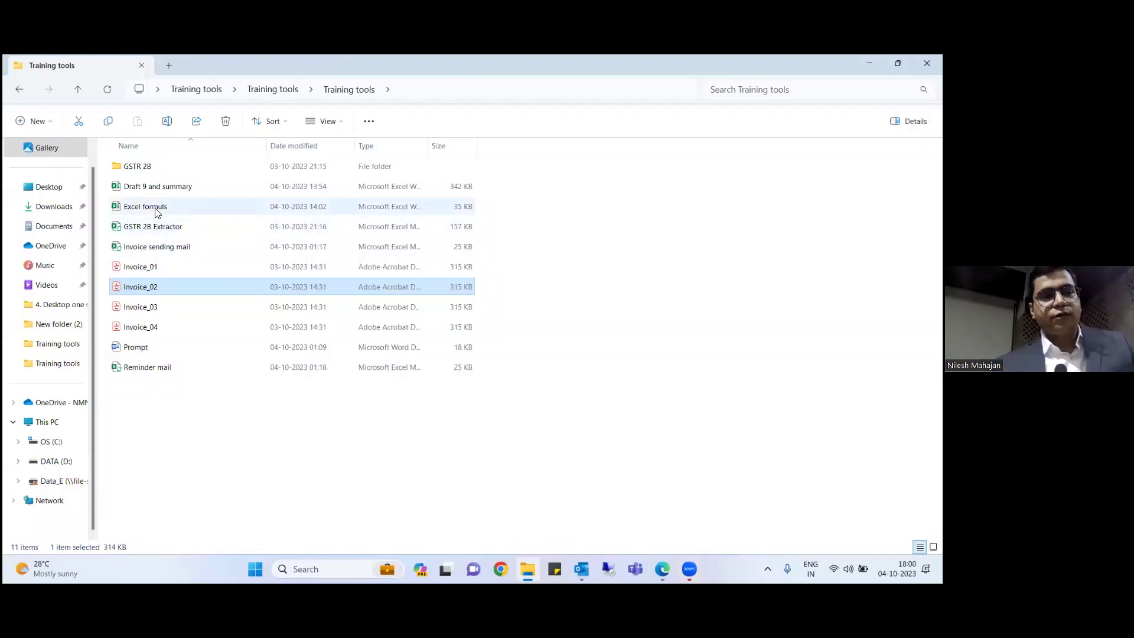
- Open the Excel formuls workbook, return to the Why_Xlookup sheet and select the Area of work heading
{"action": "double_click", "coordinate": [155, 208]}
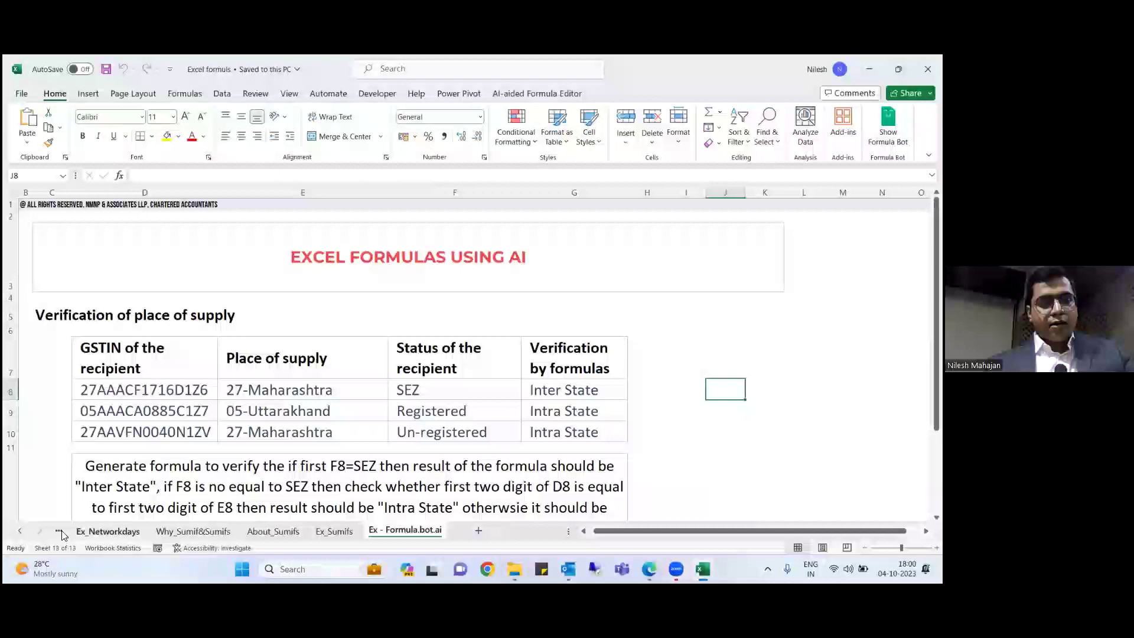
{"action": "left_click", "coordinate": [59, 531]}
{"action": "left_click", "coordinate": [59, 532]}
{"action": "left_click", "coordinate": [59, 531]}
{"action": "left_click", "coordinate": [62, 533]}
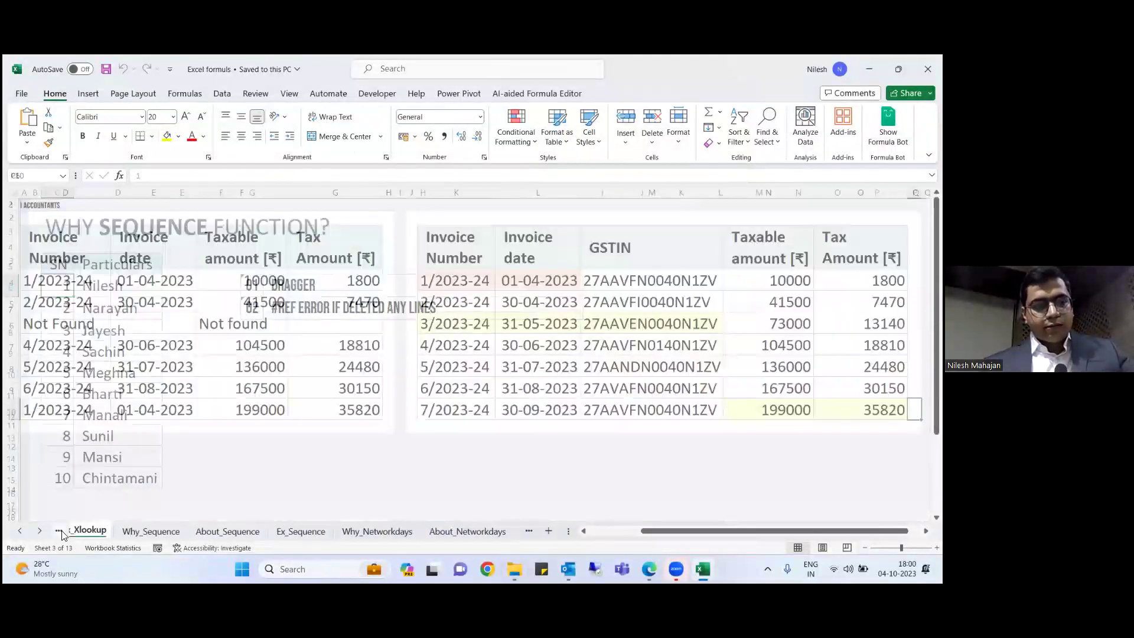
{"action": "left_click", "coordinate": [62, 534]}
{"action": "left_click", "coordinate": [61, 534]}
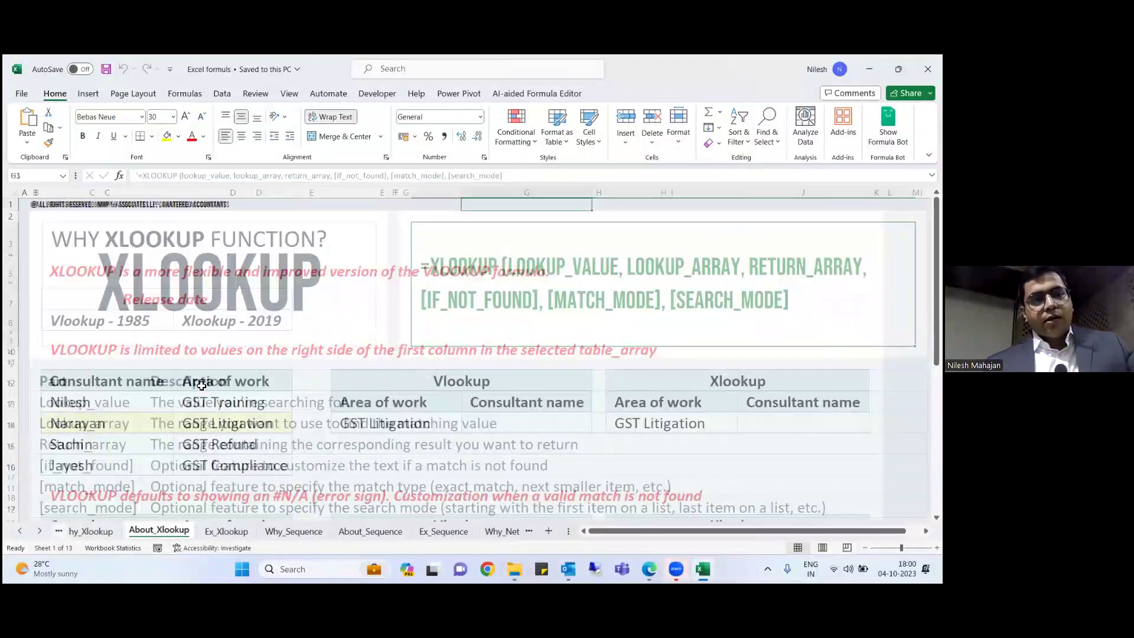
{"action": "left_click", "coordinate": [201, 385]}
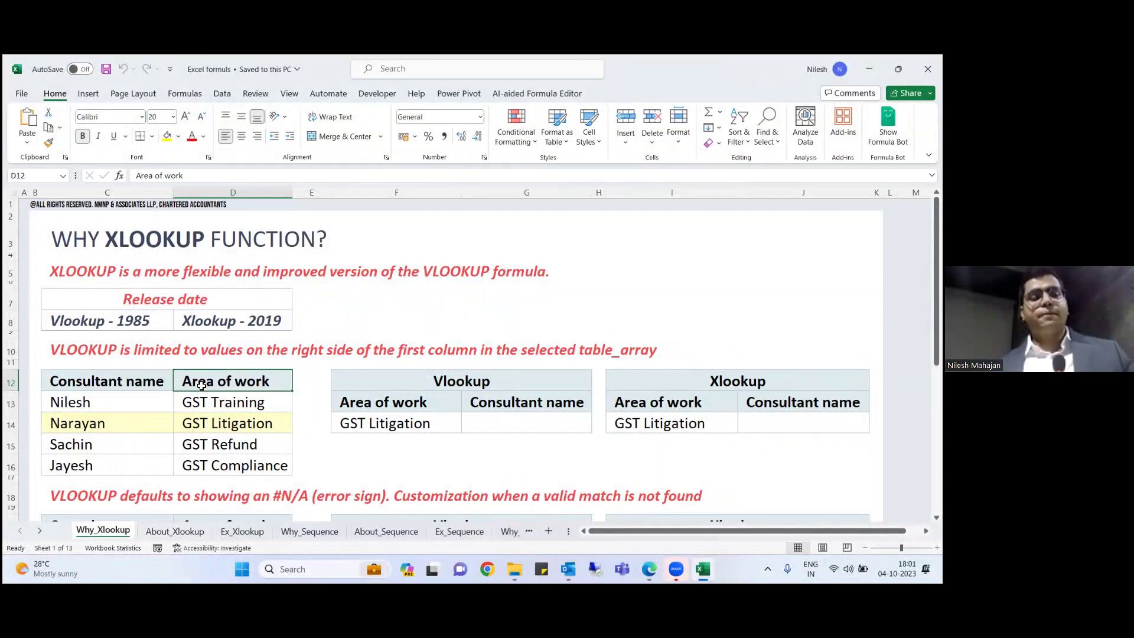
{"action": "left_click", "coordinate": [187, 317]}
{"action": "key", "text": "Left"}
{"action": "key", "text": "Down"}
{"action": "key", "text": "Down"}
{"action": "key", "text": "Down"}
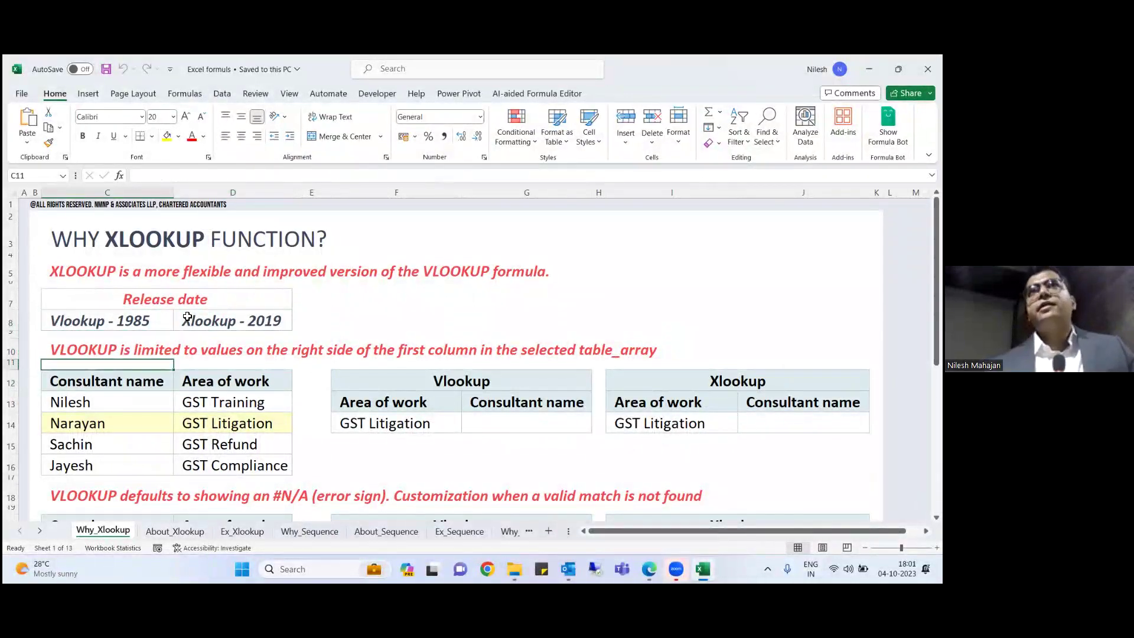
{"action": "key", "text": "Down"}
{"action": "key", "text": "Down"}
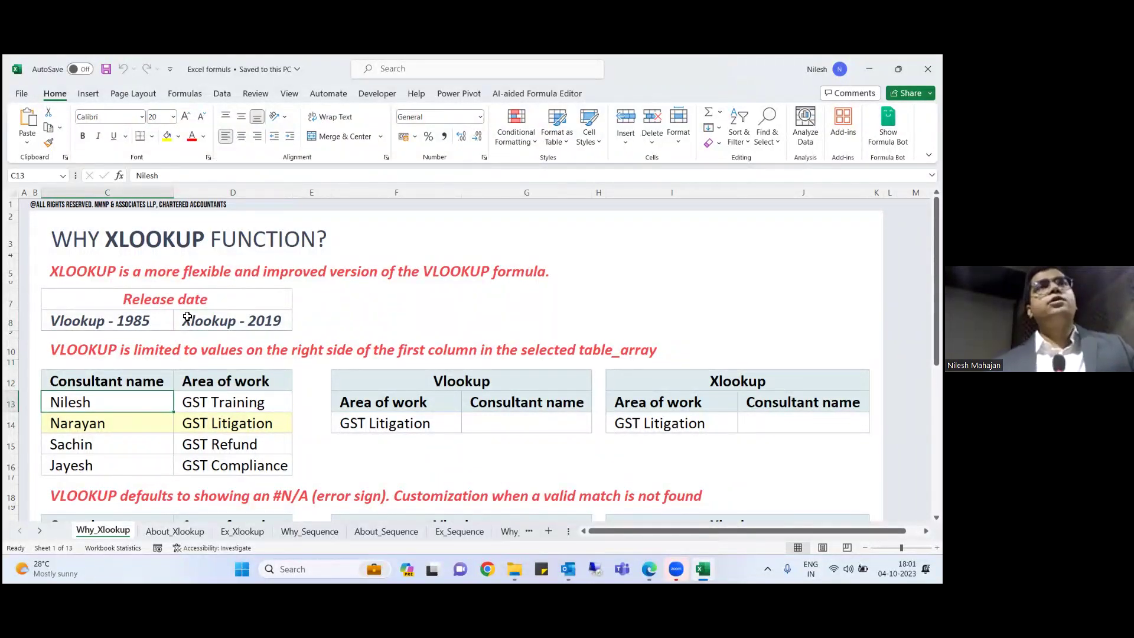
{"action": "key", "text": "Down"}
{"action": "key", "text": "Down"}
{"action": "key", "text": "Down"}
{"action": "key", "text": "Down"}
{"action": "key", "text": "Down"}
{"action": "key", "text": "Down"}
{"action": "key", "text": "Down"}
{"action": "key", "text": "Down"}
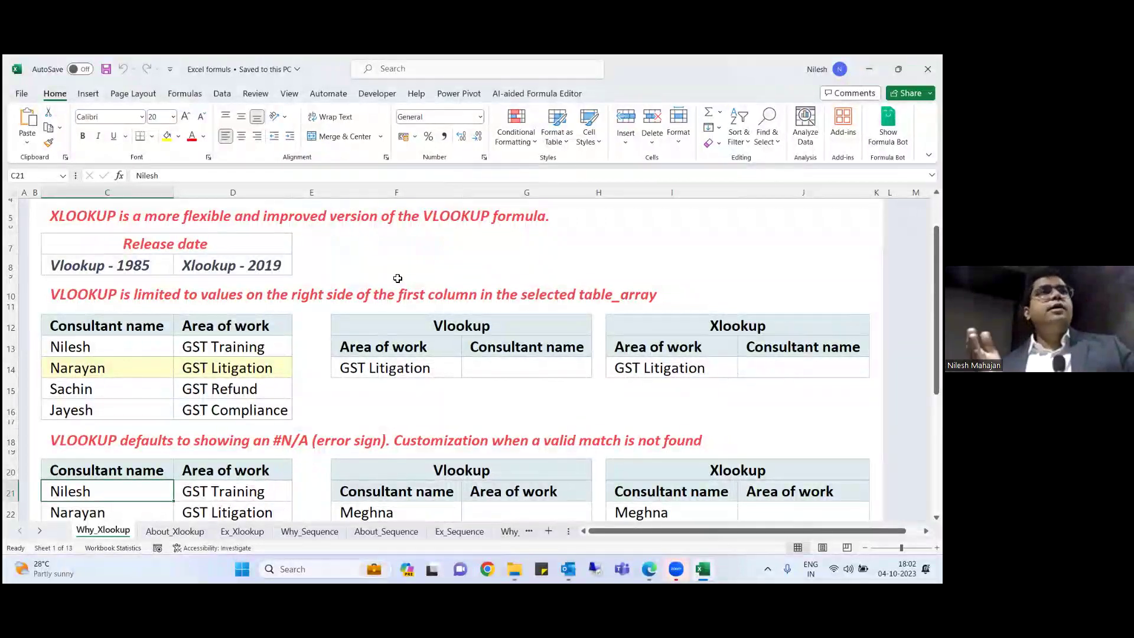
{"action": "left_click_drag", "start_coordinate": [112, 325], "coordinate": [116, 421]}
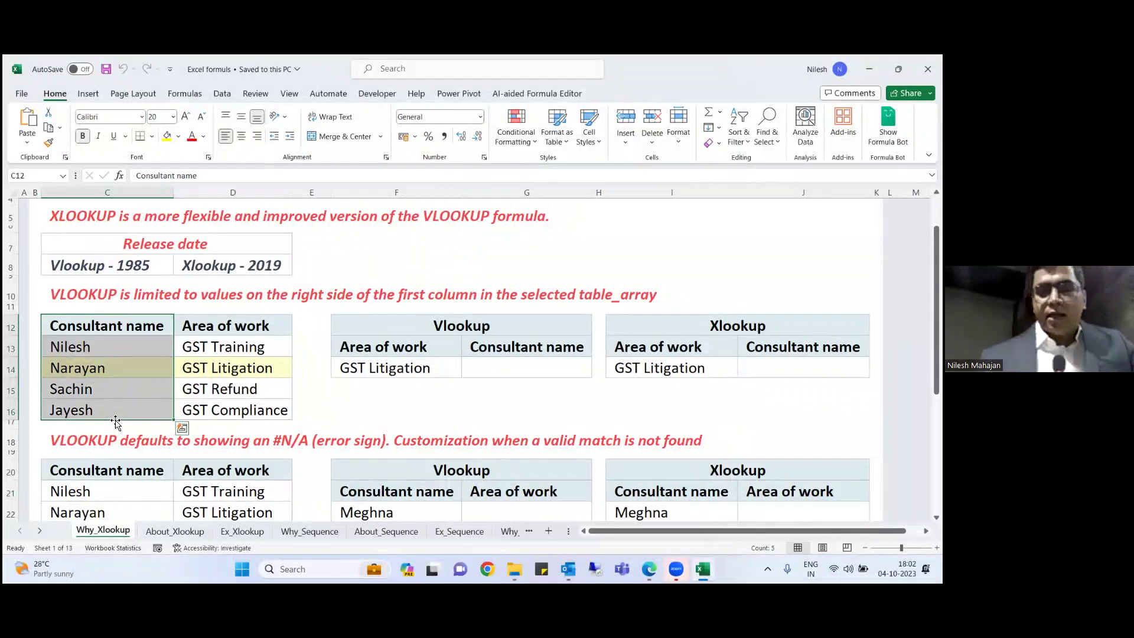
{"action": "key", "text": "Right"}
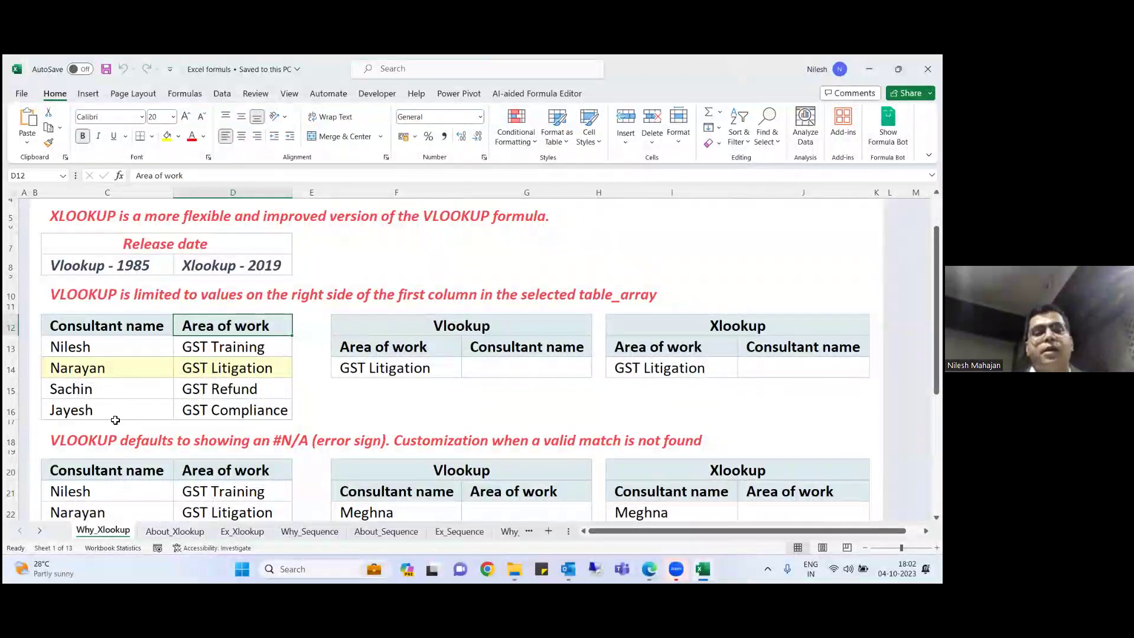
{"action": "key", "text": "Right"}
{"action": "key", "text": "Right"}
{"action": "key", "text": "Down"}
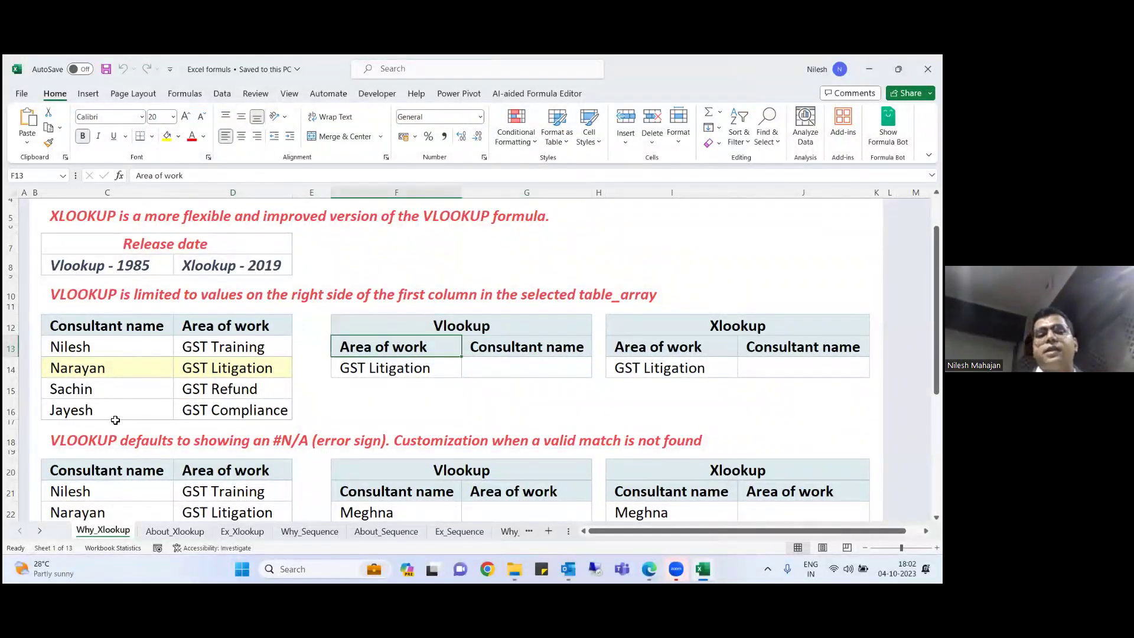
{"action": "key", "text": "Down"}
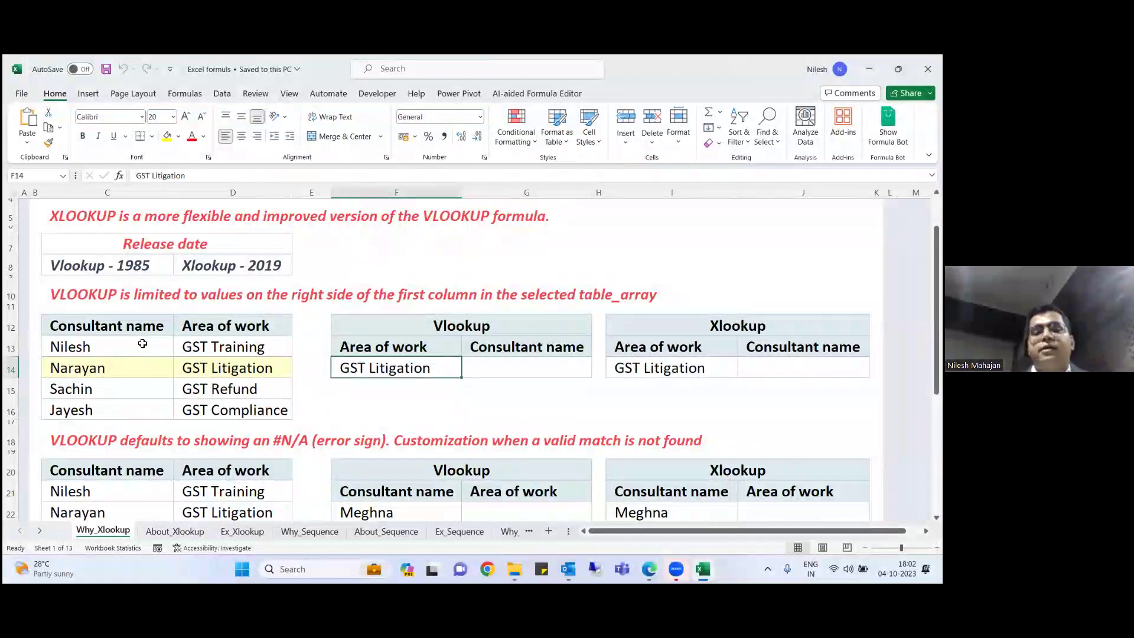
{"action": "left_click", "coordinate": [503, 363]}
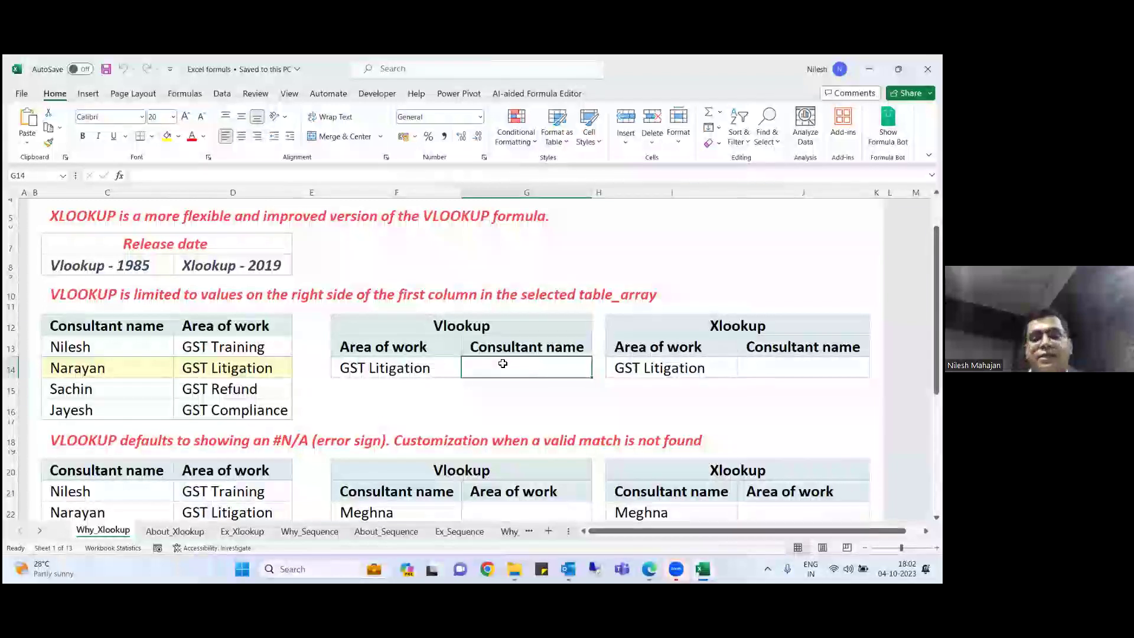
- In G14 enter =VLOOKUP(F14,D13:D16,C13:C16,1), which returns #REF!
{"action": "type", "text": "=VLOO"}
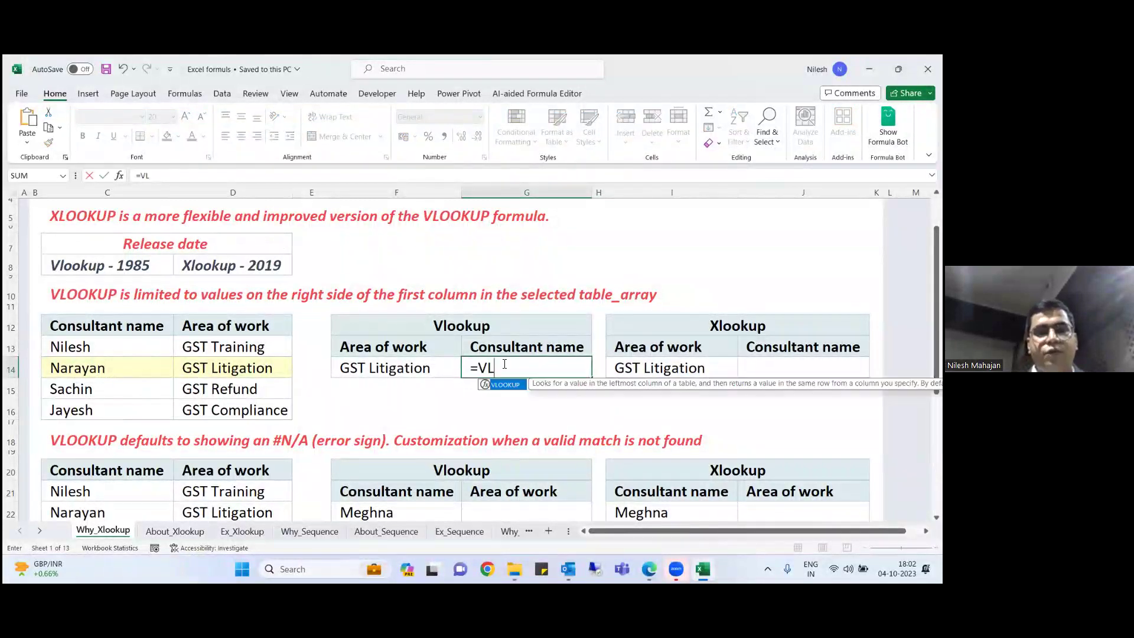
{"action": "key", "text": "Tab"}
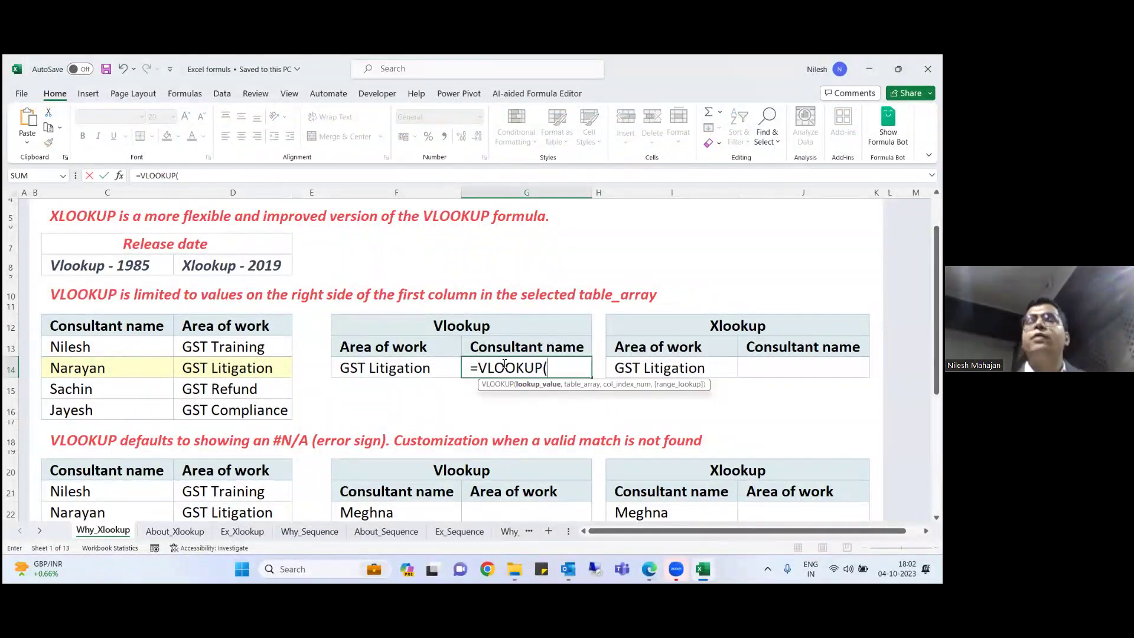
{"action": "left_click", "coordinate": [408, 367]}
{"action": "type", "text": ","}
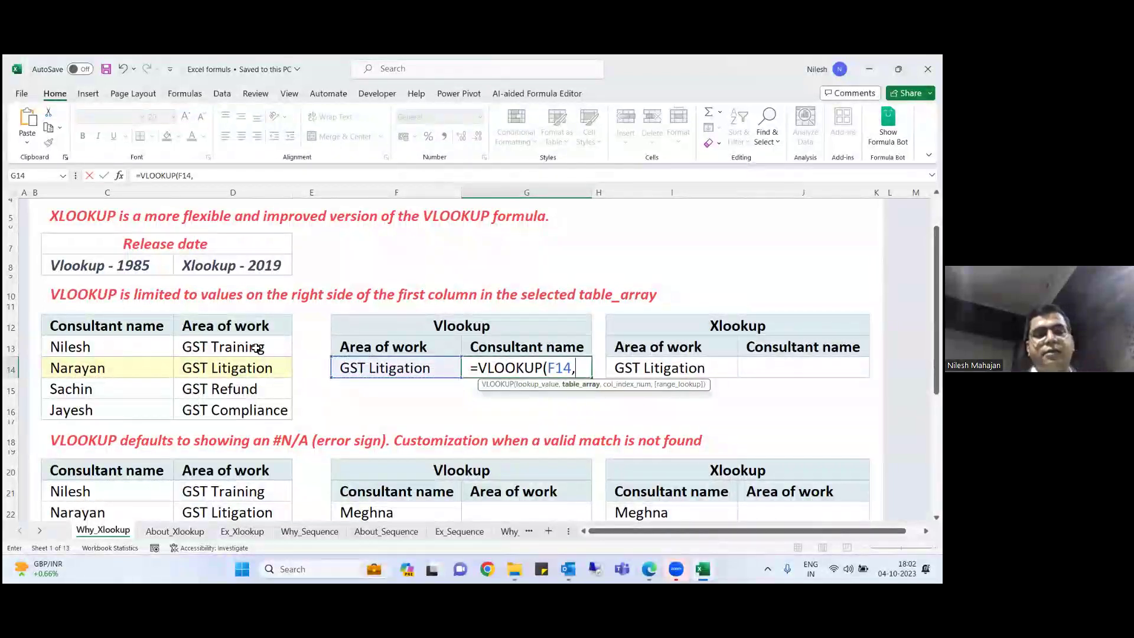
{"action": "left_click_drag", "start_coordinate": [255, 348], "coordinate": [269, 407]}
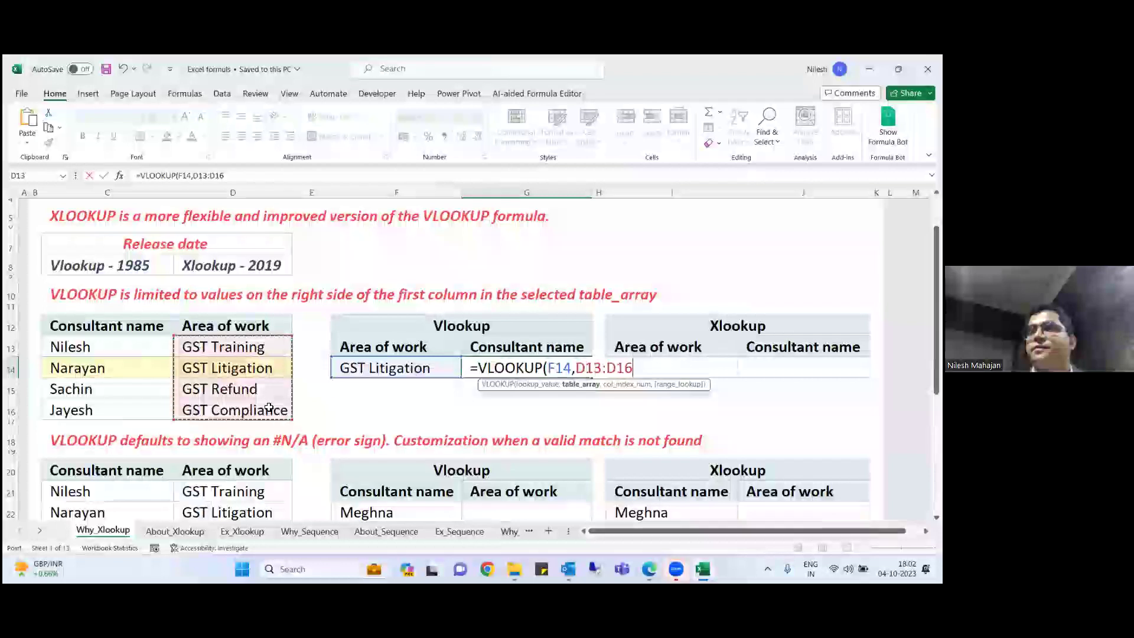
{"action": "type", "text": ","}
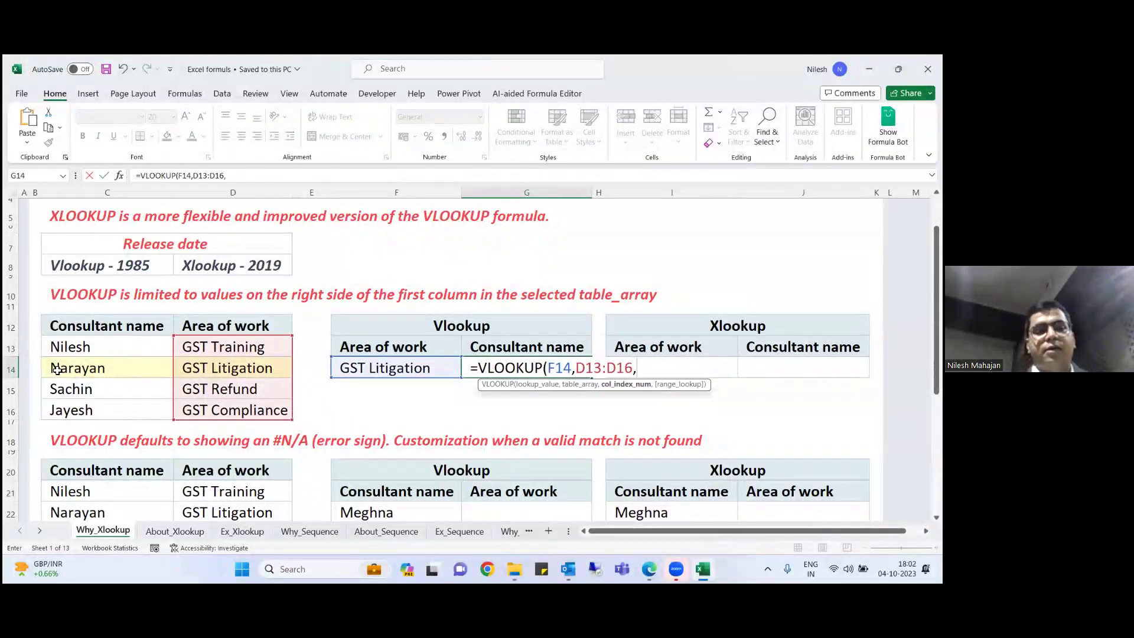
{"action": "left_click_drag", "start_coordinate": [113, 348], "coordinate": [115, 409]}
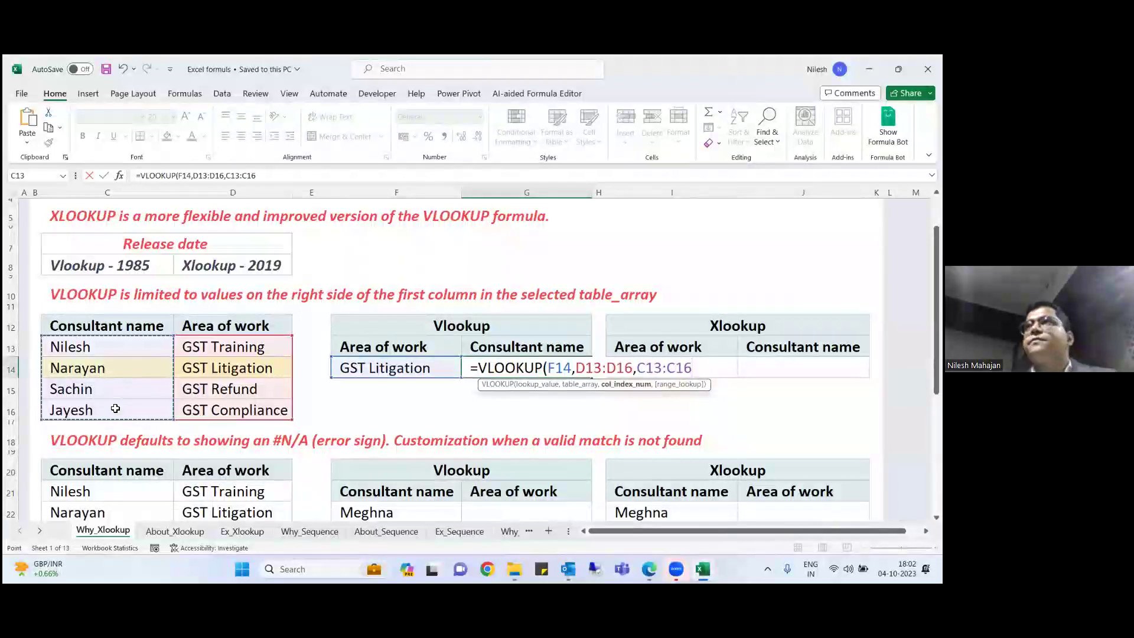
{"action": "type", "text": ",-"}
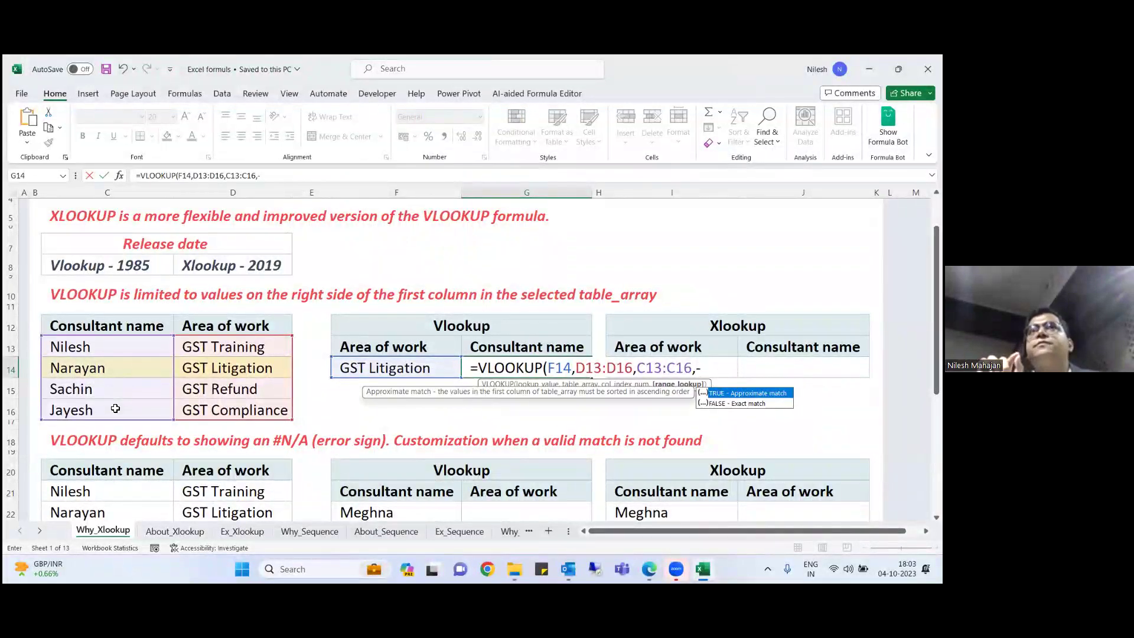
{"action": "type", "text": "1"}
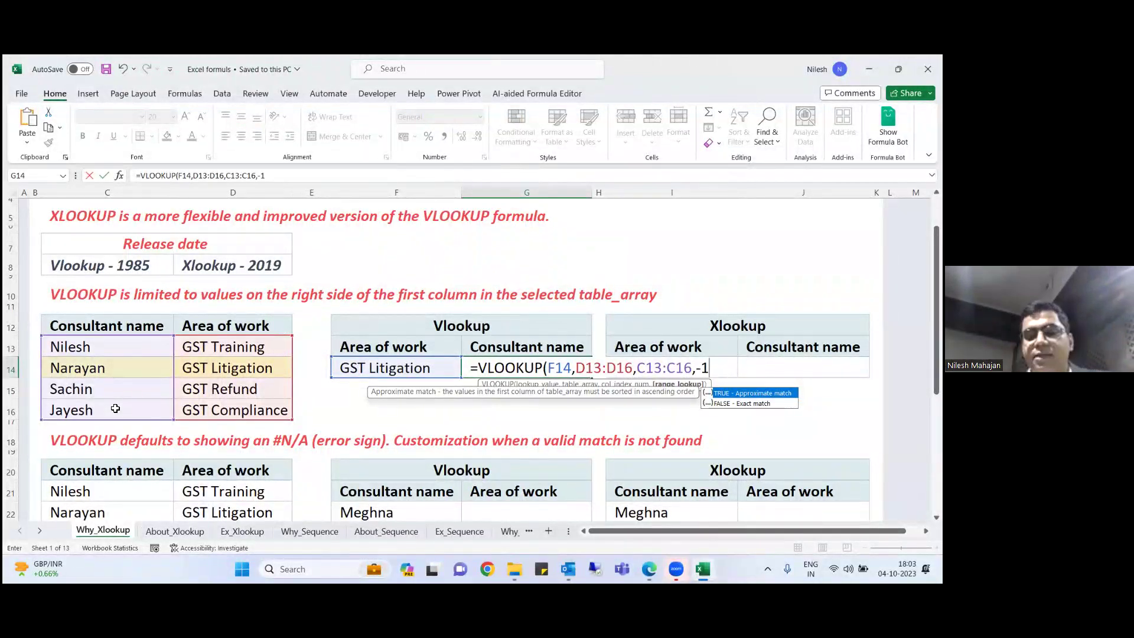
{"action": "key", "text": "Return"}
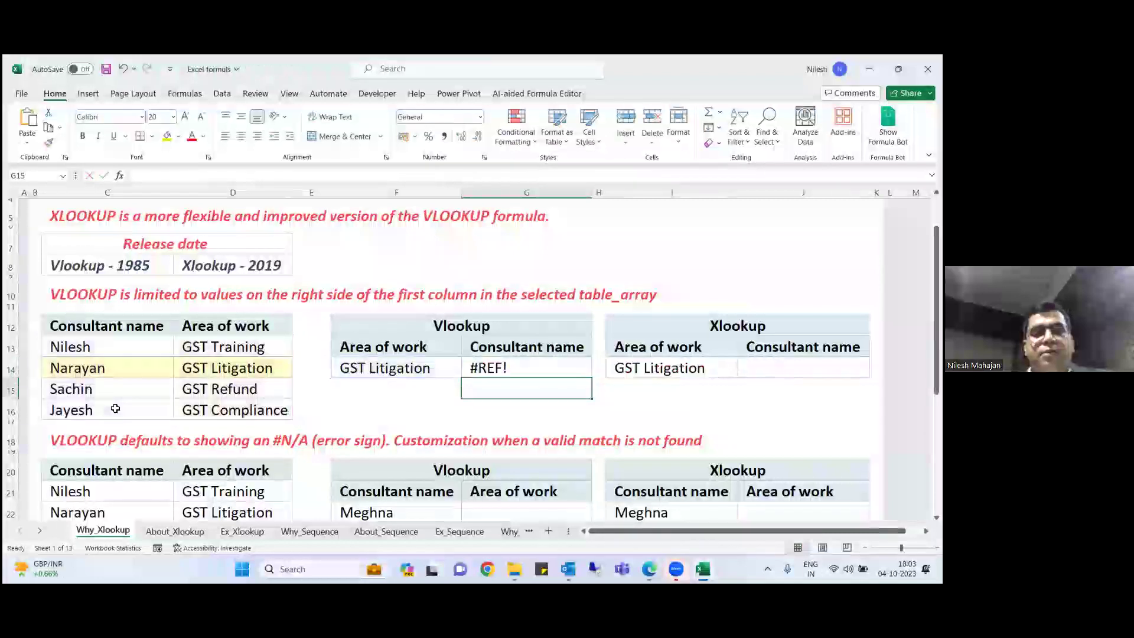
{"action": "key", "text": "Up"}
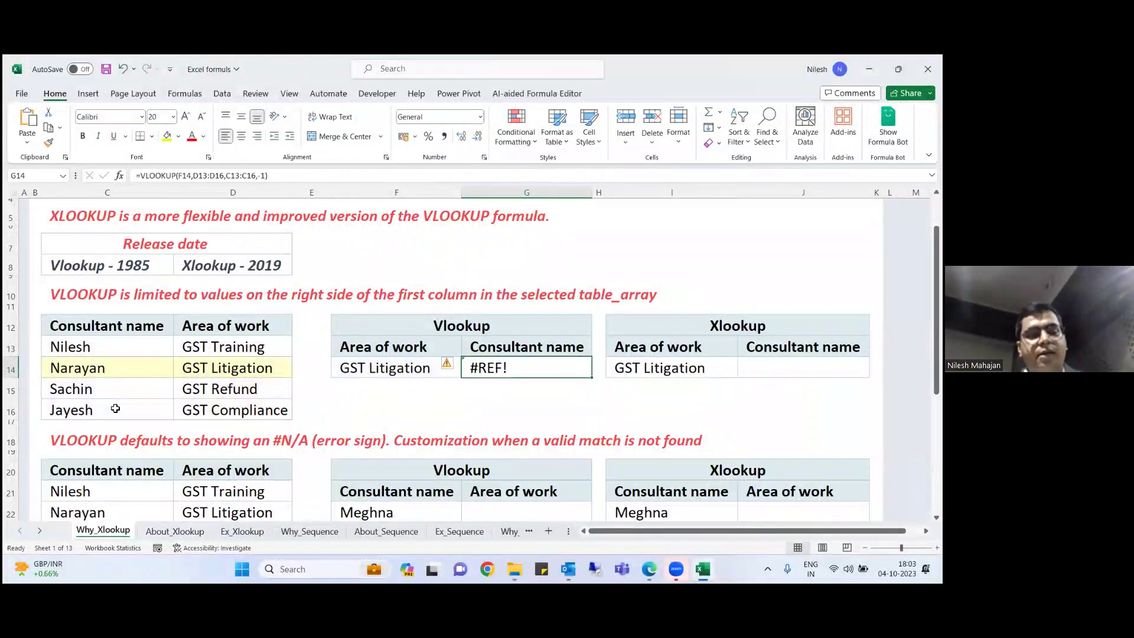
- Re-edit the G14 formula so its last argument is 1 and recommit it
{"action": "key", "text": "F2"}
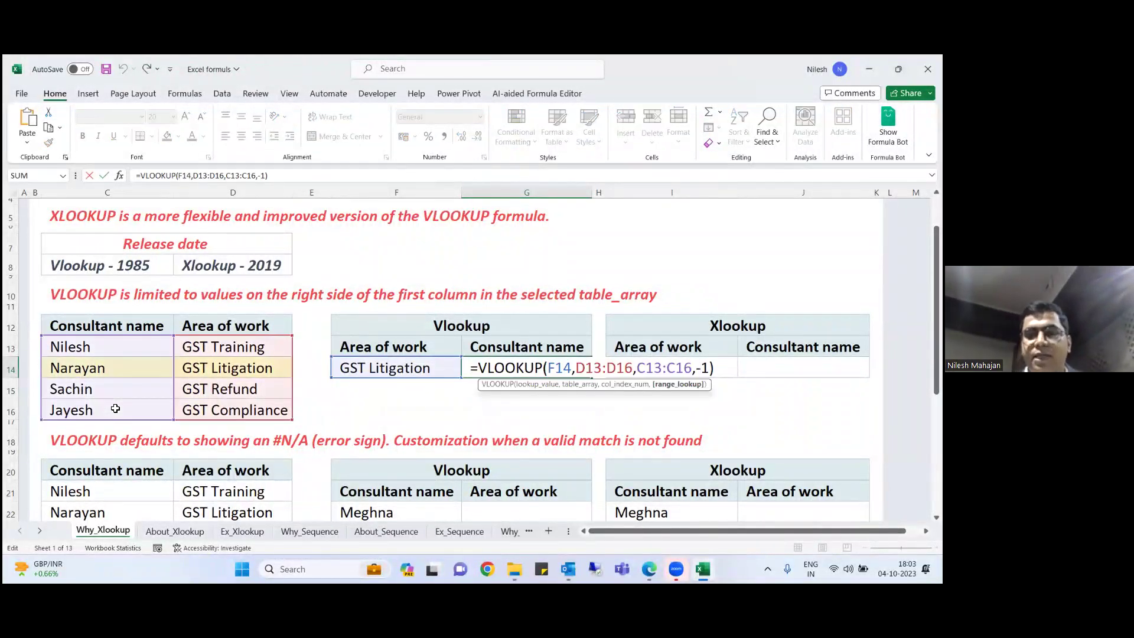
{"action": "key", "text": "BackSpace"}
{"action": "key", "text": "BackSpace"}
{"action": "type", "text": "1"}
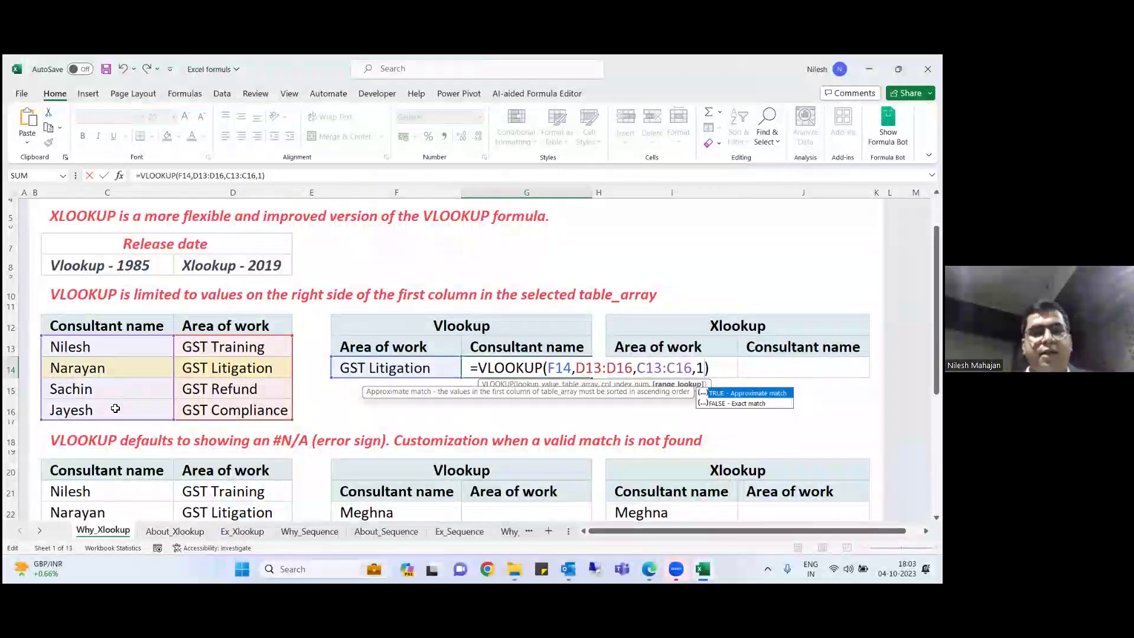
{"action": "key", "text": "Return"}
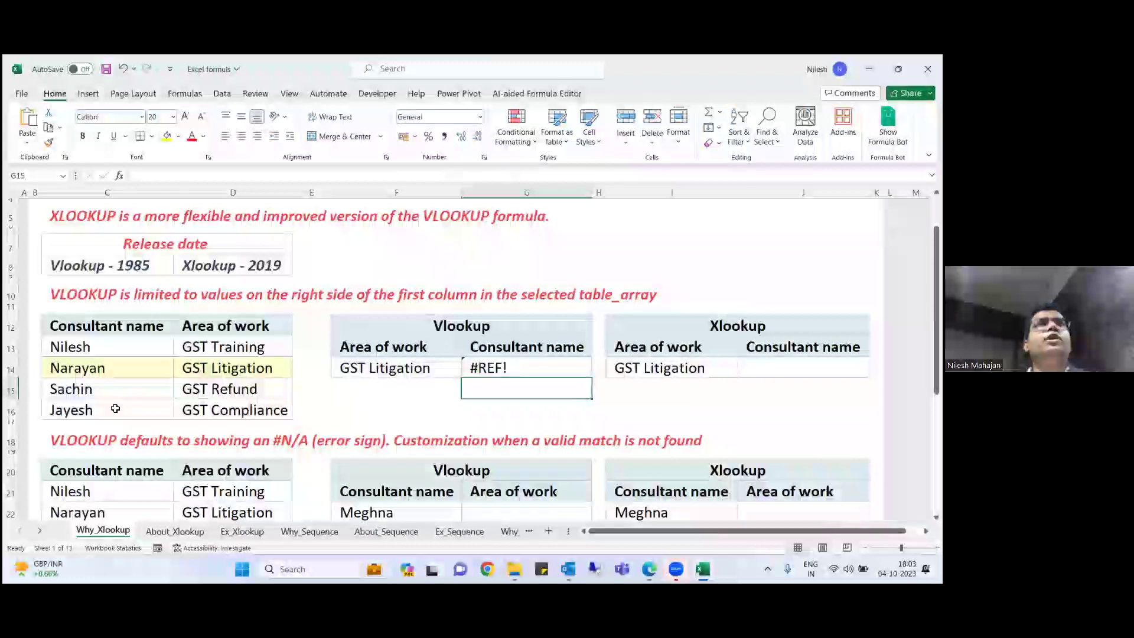
{"action": "key", "text": "Up"}
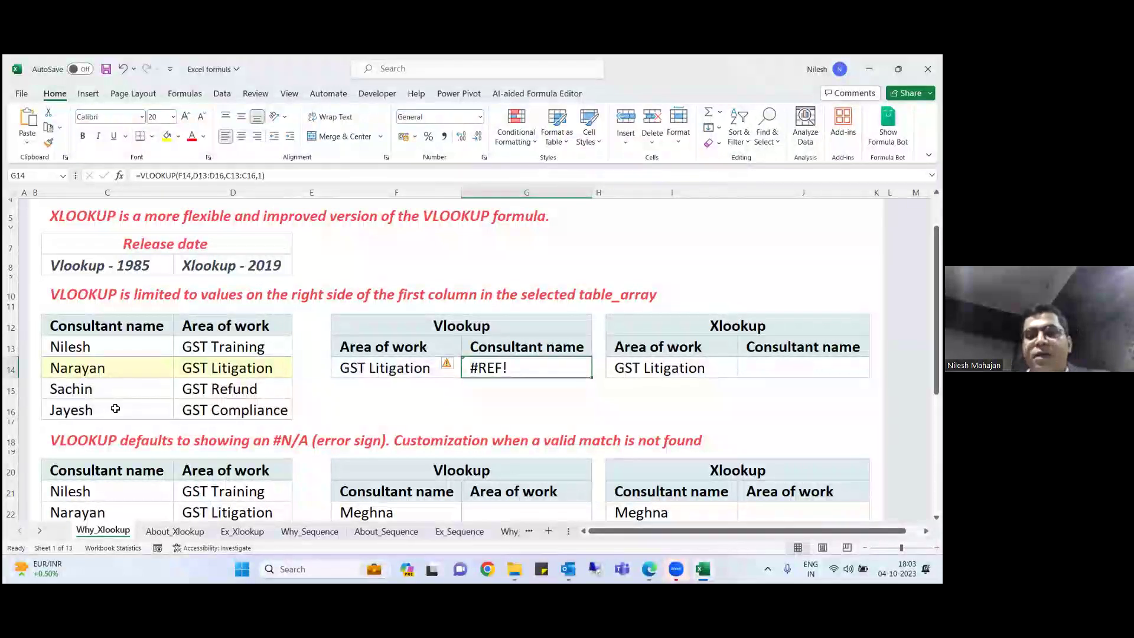
{"action": "key", "text": "Right"}
{"action": "key", "text": "Right"}
{"action": "key", "text": "Right"}
{"action": "key", "text": "Right"}
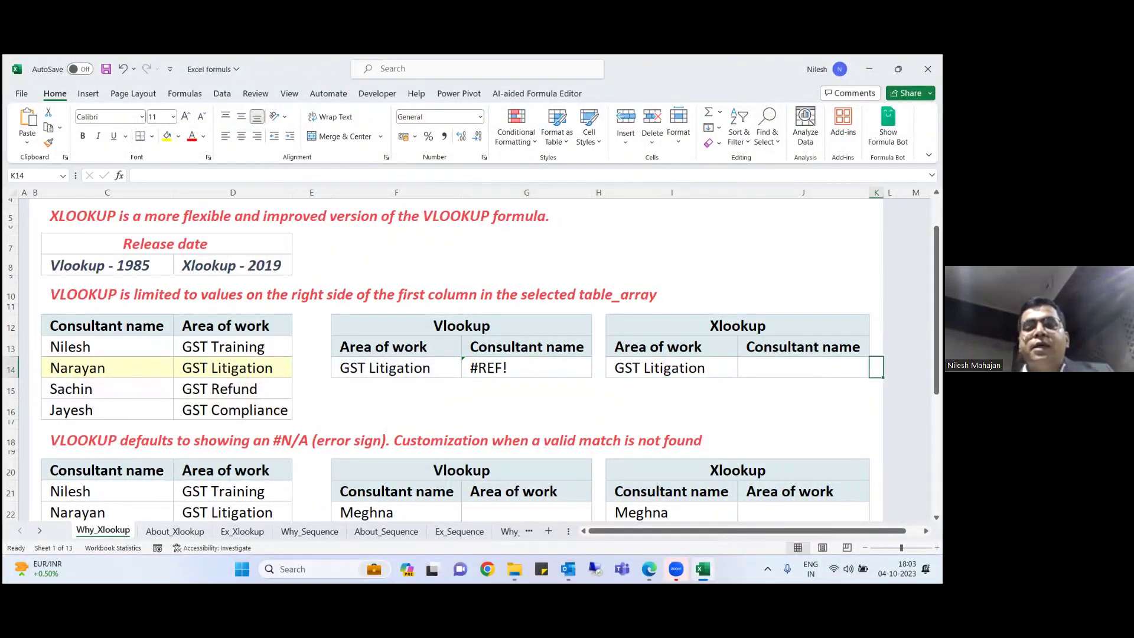
{"action": "key", "text": "Left"}
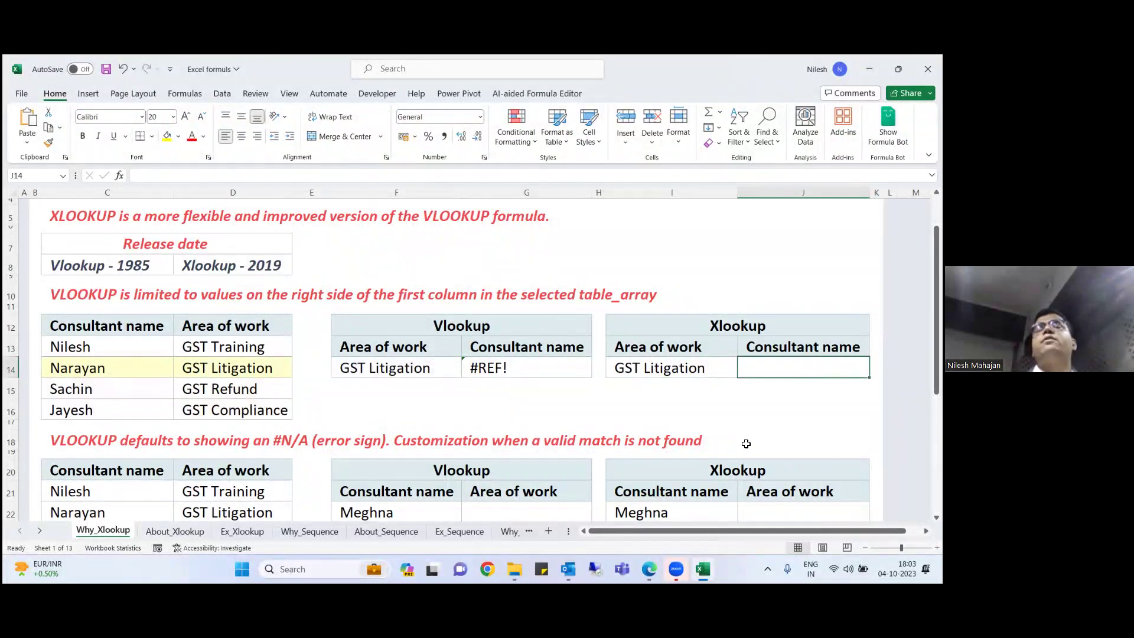
- In J14 enter =XLOOKUP(I14,D13:D16,C13:C16), returning Narayan for GST Litigation
{"action": "type", "text": "="}
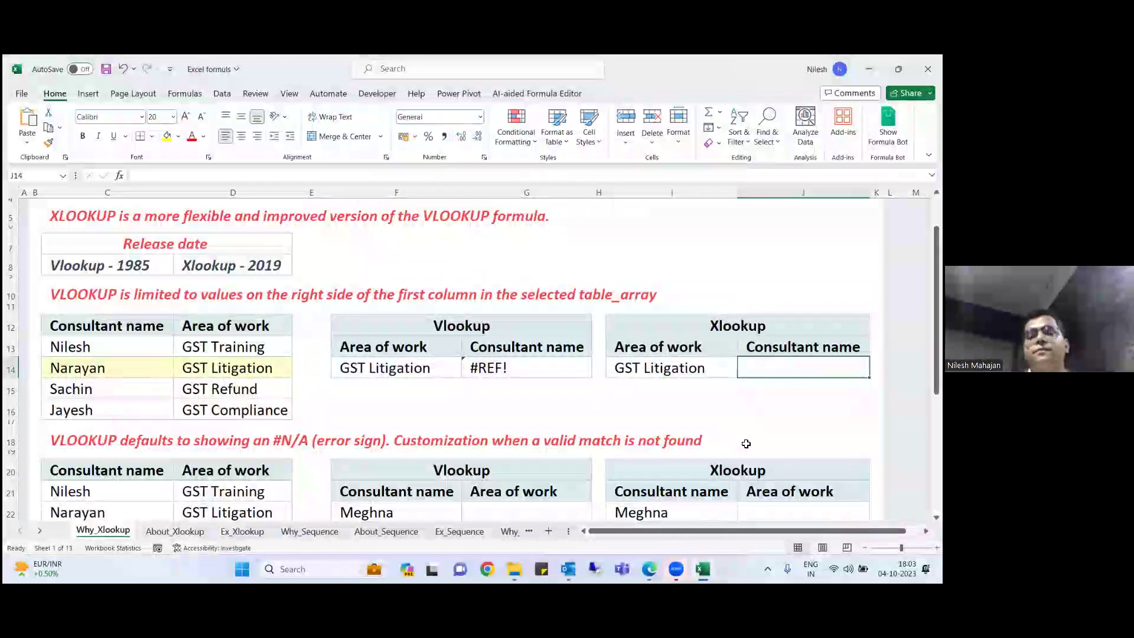
{"action": "type", "text": "XL"}
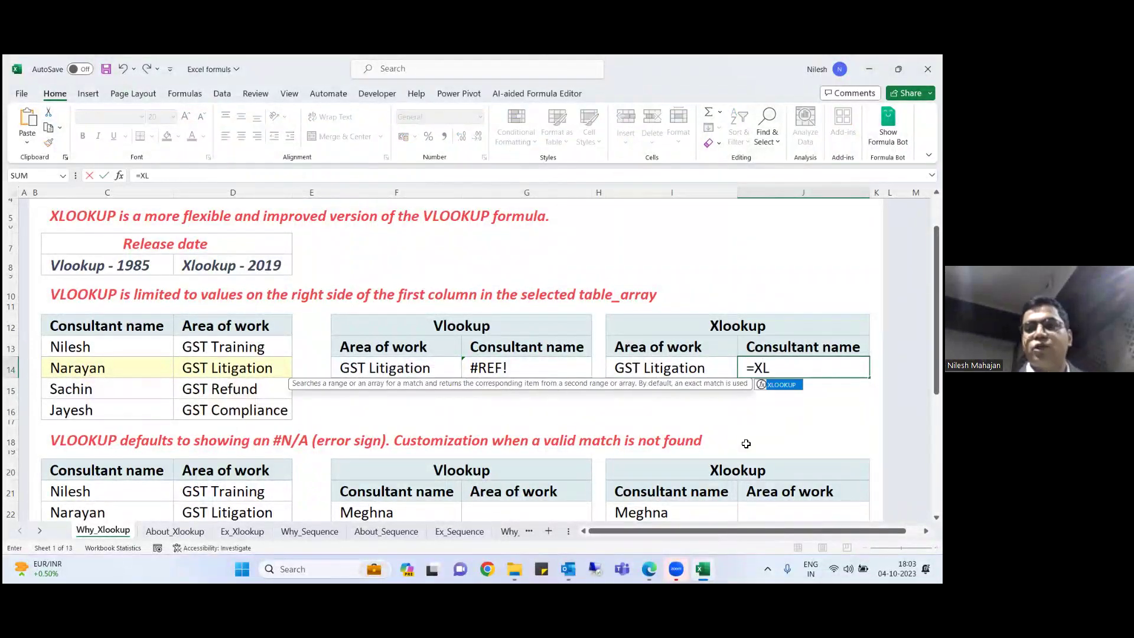
{"action": "key", "text": "Tab"}
{"action": "key", "text": "Left"}
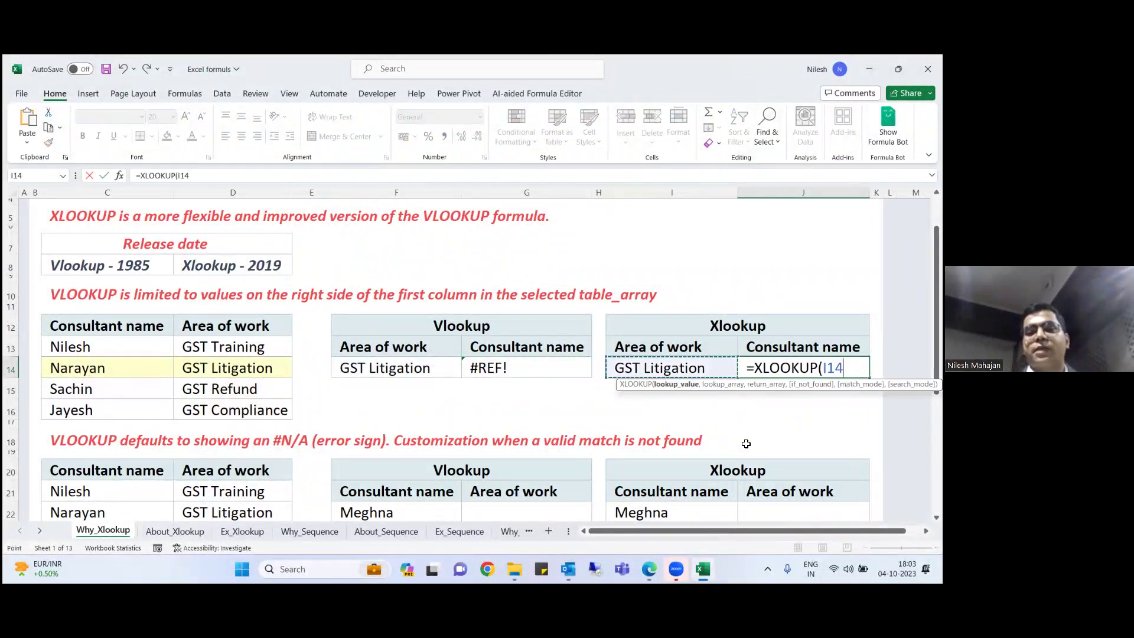
{"action": "type", "text": ","}
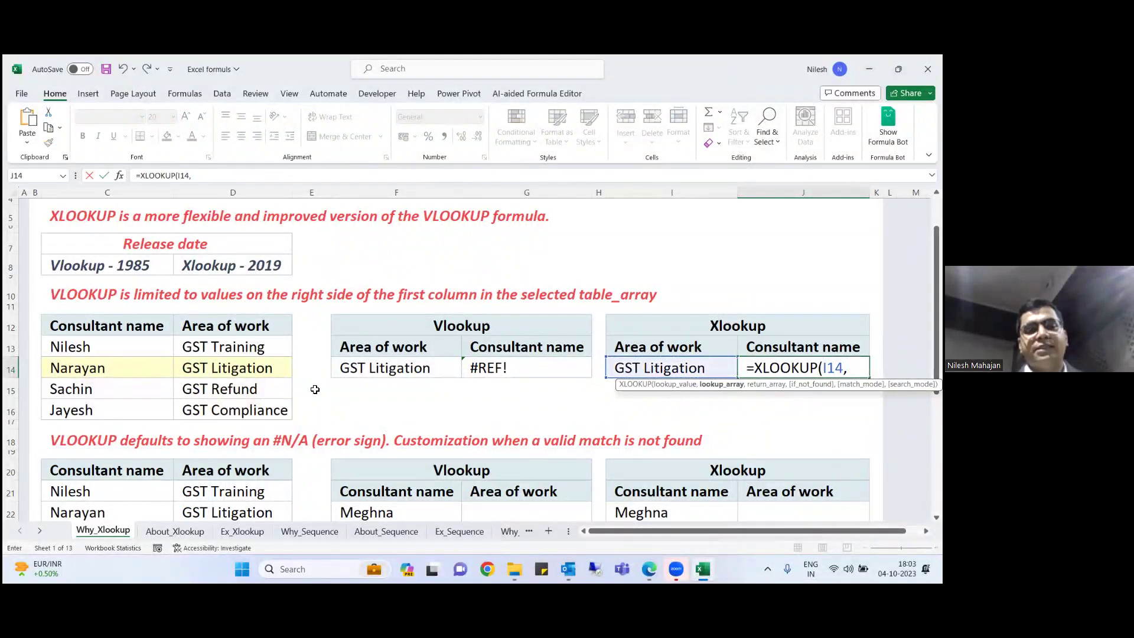
{"action": "left_click_drag", "start_coordinate": [248, 347], "coordinate": [270, 406]}
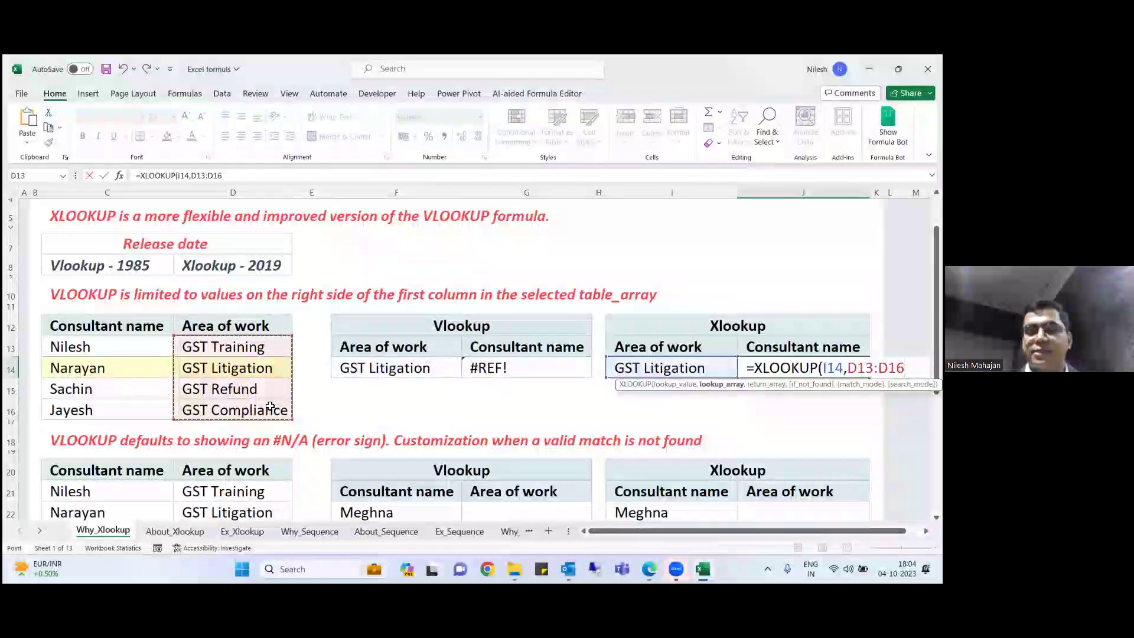
{"action": "type", "text": ","}
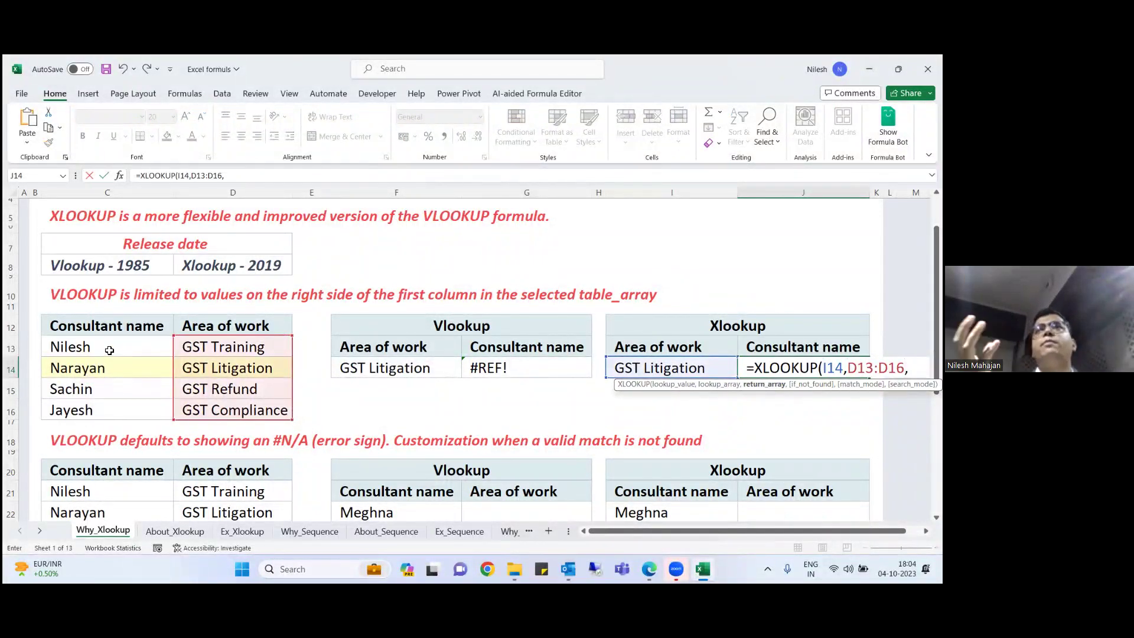
{"action": "left_click_drag", "start_coordinate": [109, 360], "coordinate": [117, 410]}
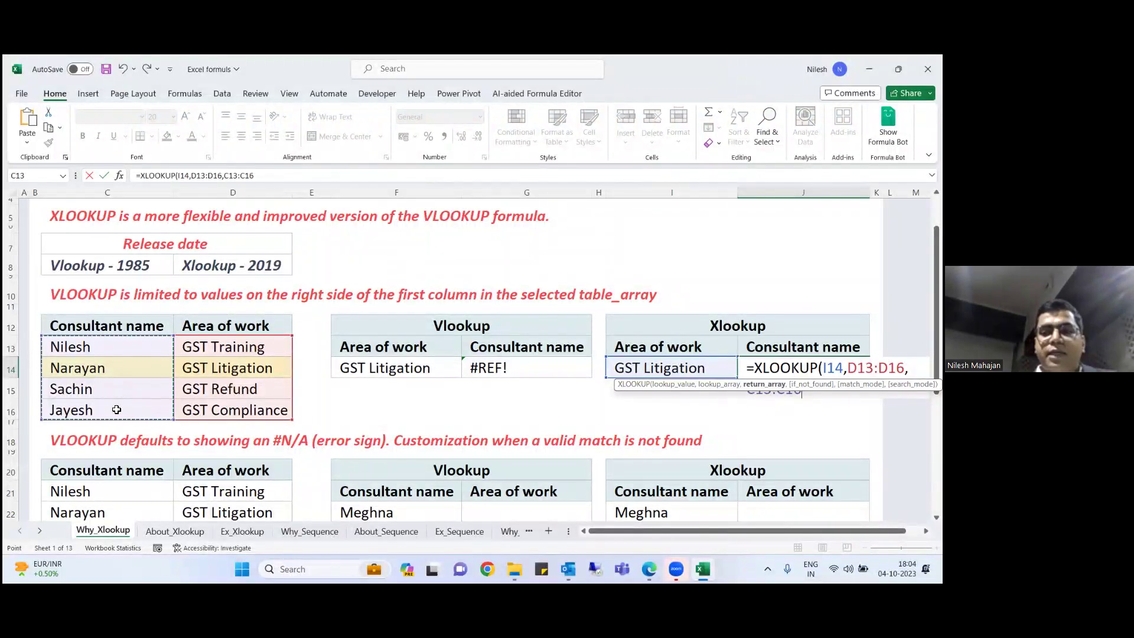
{"action": "type", "text": ")"}
{"action": "key", "text": "Return"}
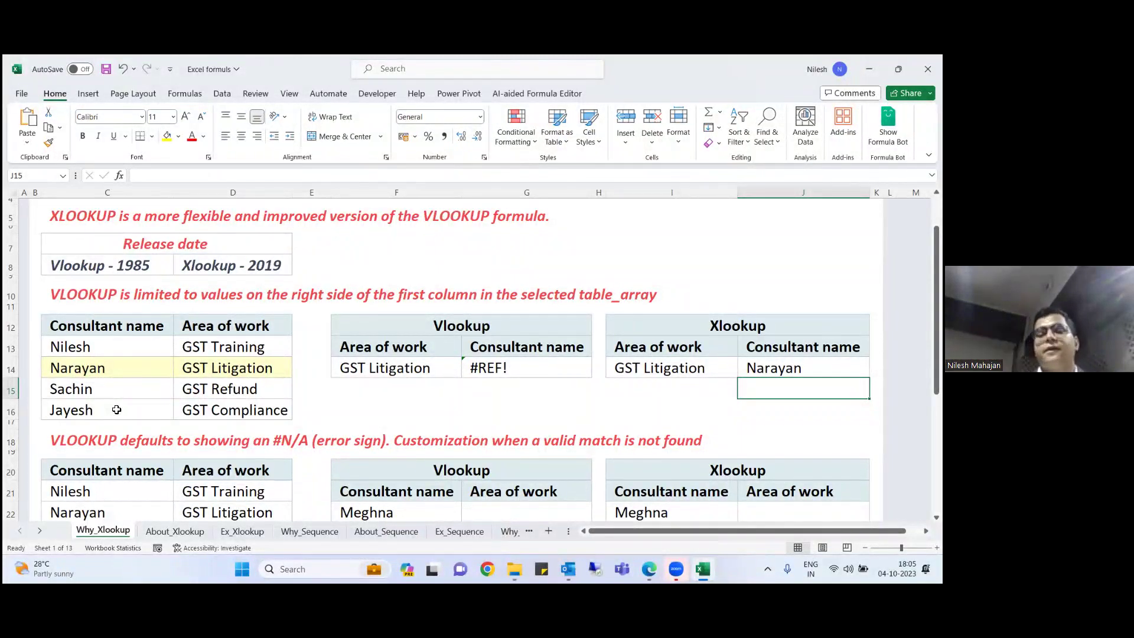
- In G22 enter =VLOOKUP(F22,C21:D24,2,0) for Meghna, which returns #N/A
{"action": "key", "text": "Down"}
{"action": "key", "text": "Down"}
{"action": "key", "text": "Down"}
{"action": "key", "text": "Down"}
{"action": "key", "text": "Down"}
{"action": "key", "text": "Down"}
{"action": "key", "text": "Down"}
{"action": "key", "text": "Down"}
{"action": "key", "text": "Down"}
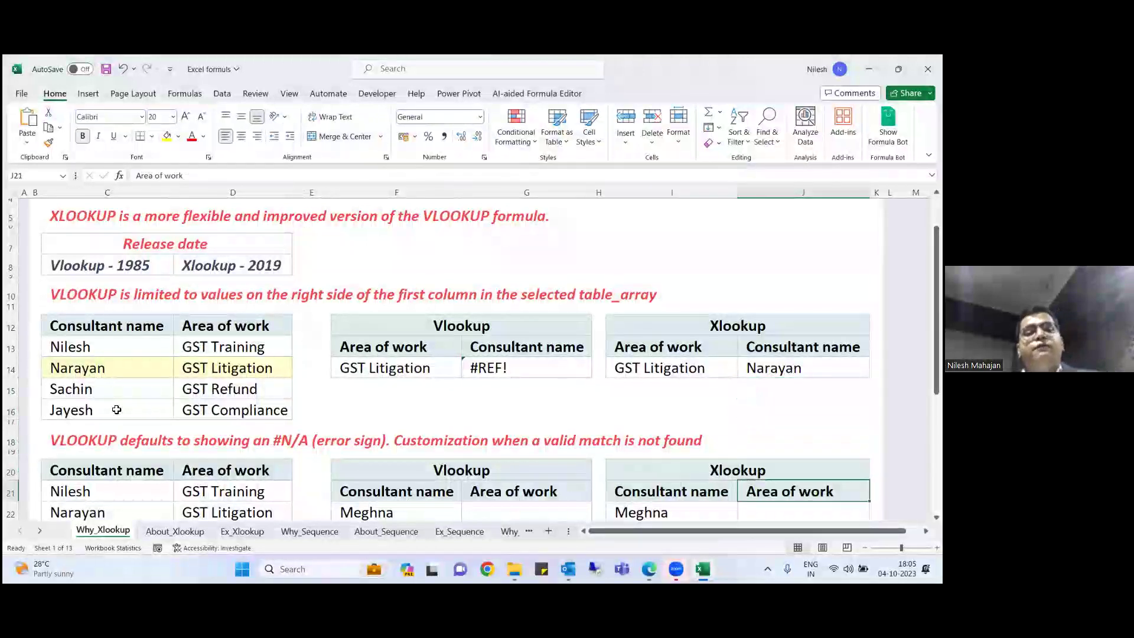
{"action": "key", "text": "Down"}
{"action": "key", "text": "Down"}
{"action": "key", "text": "Down"}
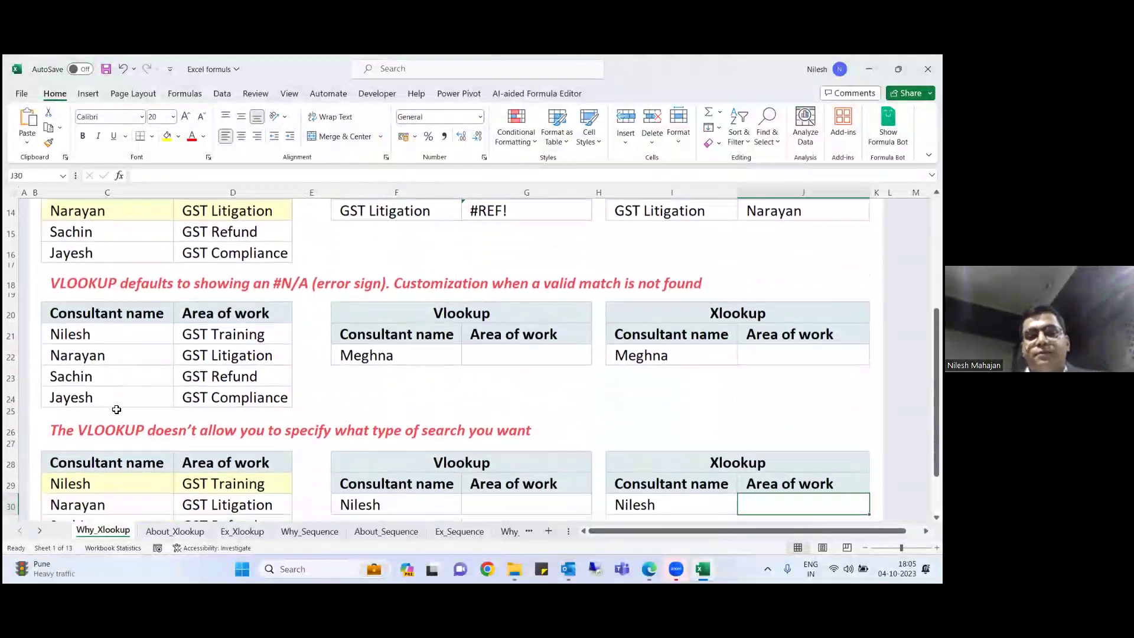
{"action": "key", "text": "Up"}
{"action": "key", "text": "Up"}
{"action": "key", "text": "Up"}
{"action": "key", "text": "Up"}
{"action": "key", "text": "Up"}
{"action": "key", "text": "Up"}
{"action": "key", "text": "Left"}
{"action": "key", "text": "Left"}
{"action": "key", "text": "Down"}
{"action": "key", "text": "Left"}
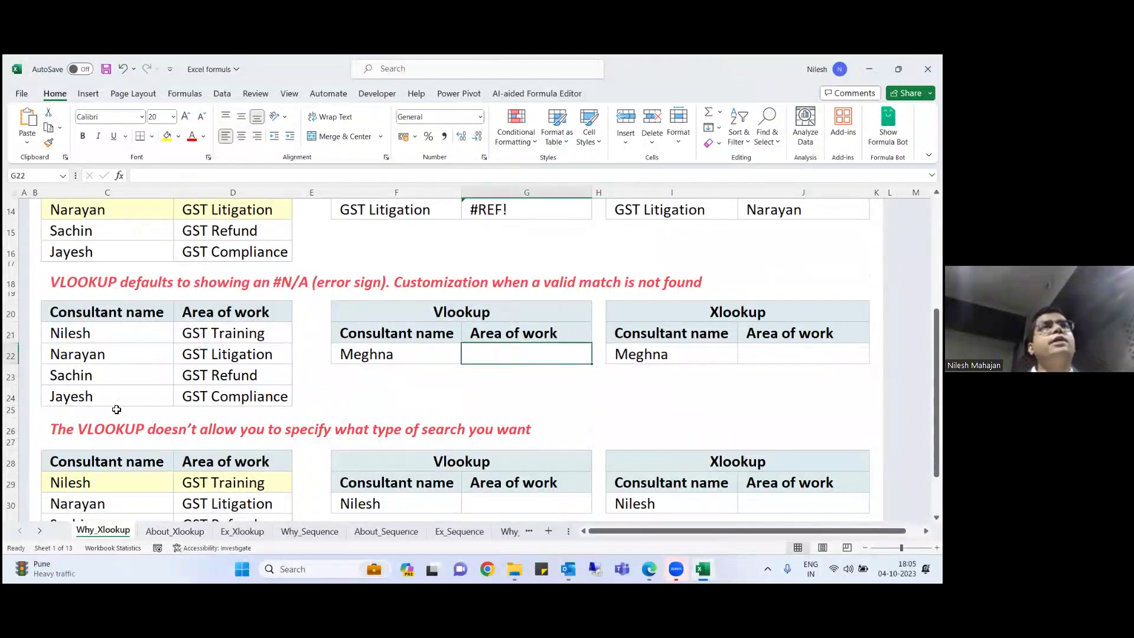
{"action": "type", "text": "="}
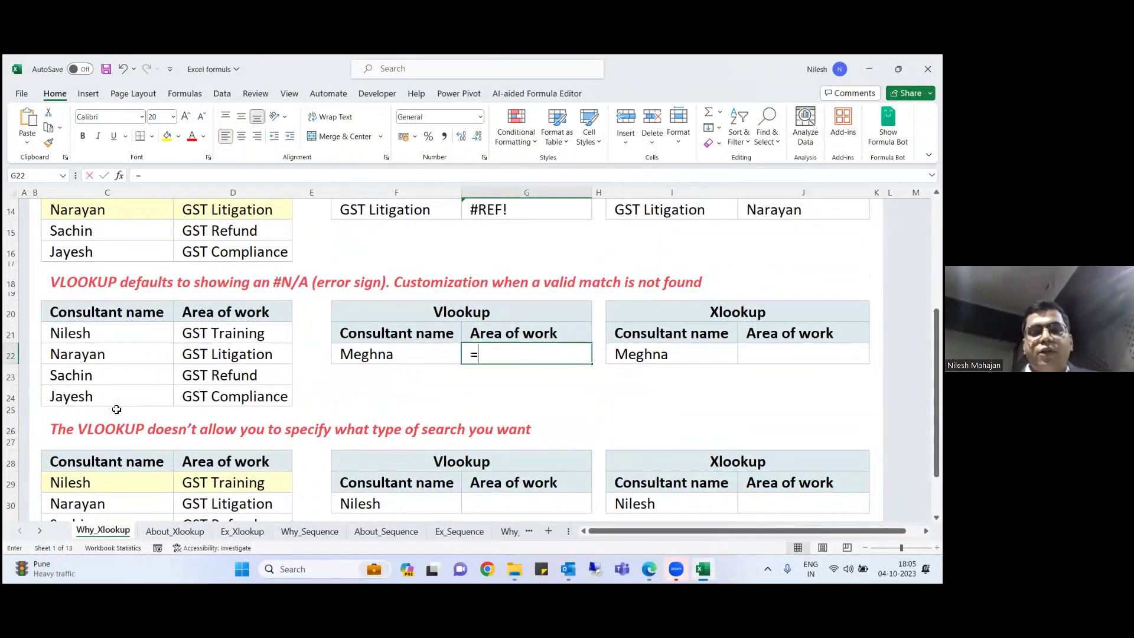
{"action": "type", "text": "VLOOKUP("}
{"action": "key", "text": "Left"}
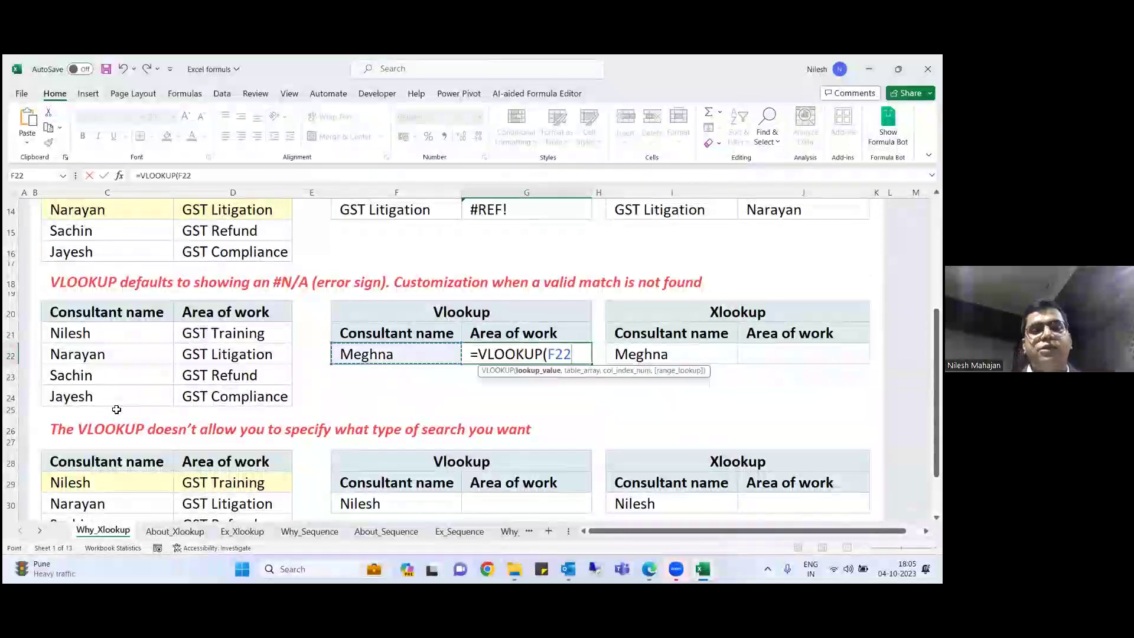
{"action": "type", "text": ","}
{"action": "key", "text": "Left"}
{"action": "key", "text": "Up"}
{"action": "key", "text": "Left"}
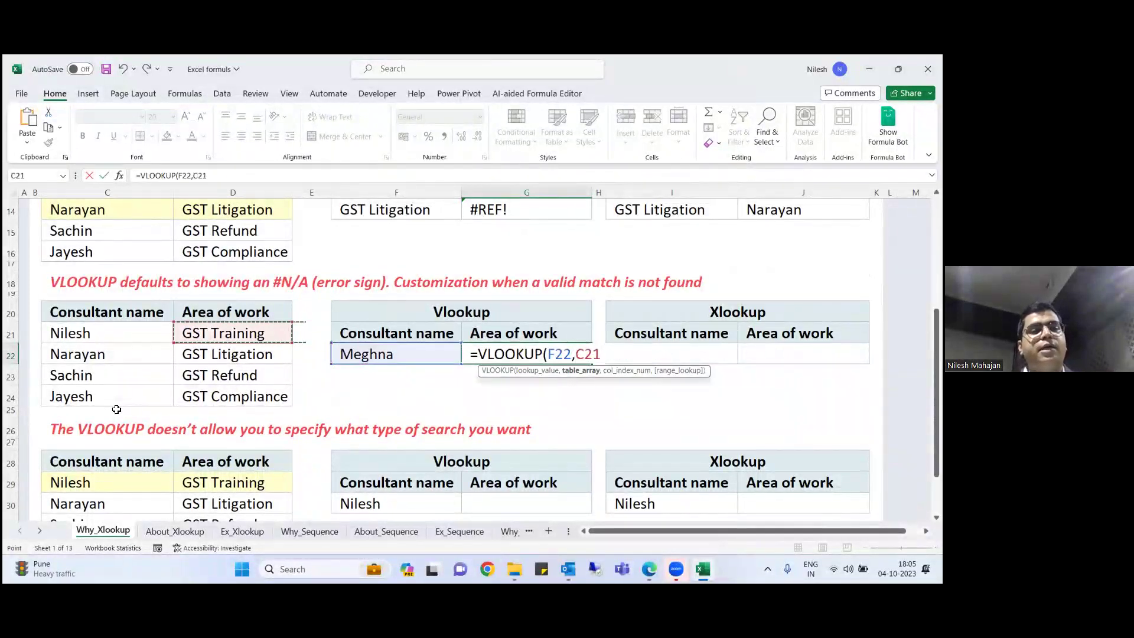
{"action": "key", "text": "Left"}
{"action": "key", "text": "shift+Down"}
{"action": "key", "text": "shift+Down"}
{"action": "key", "text": "shift+Down"}
{"action": "key", "text": "shift+Right"}
{"action": "type", "text": ","}
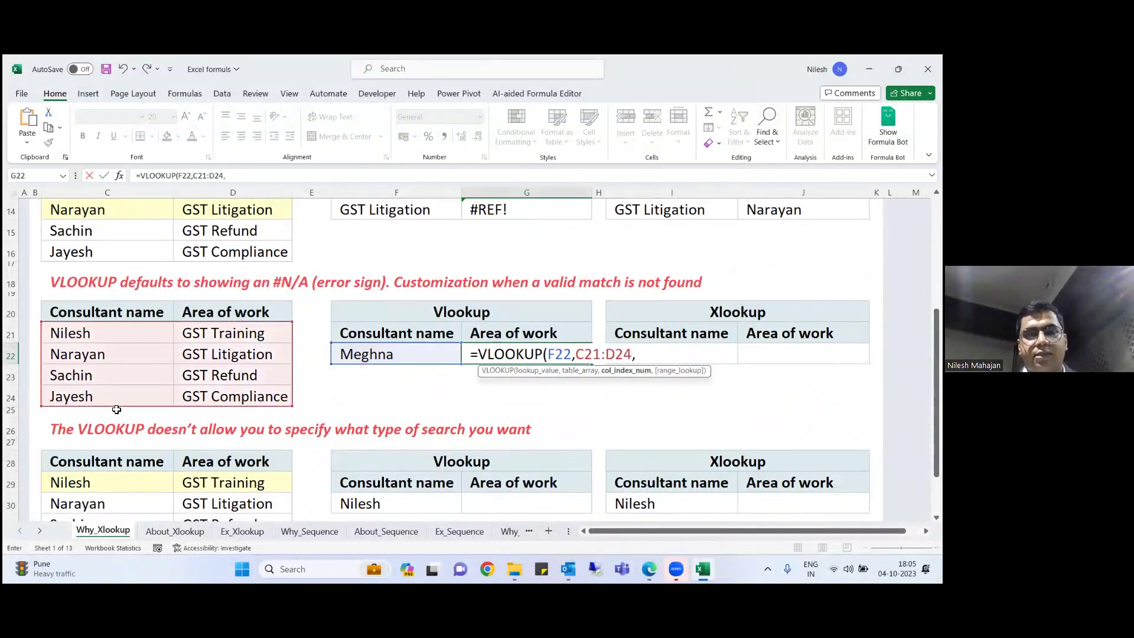
{"action": "type", "text": "2,0)"}
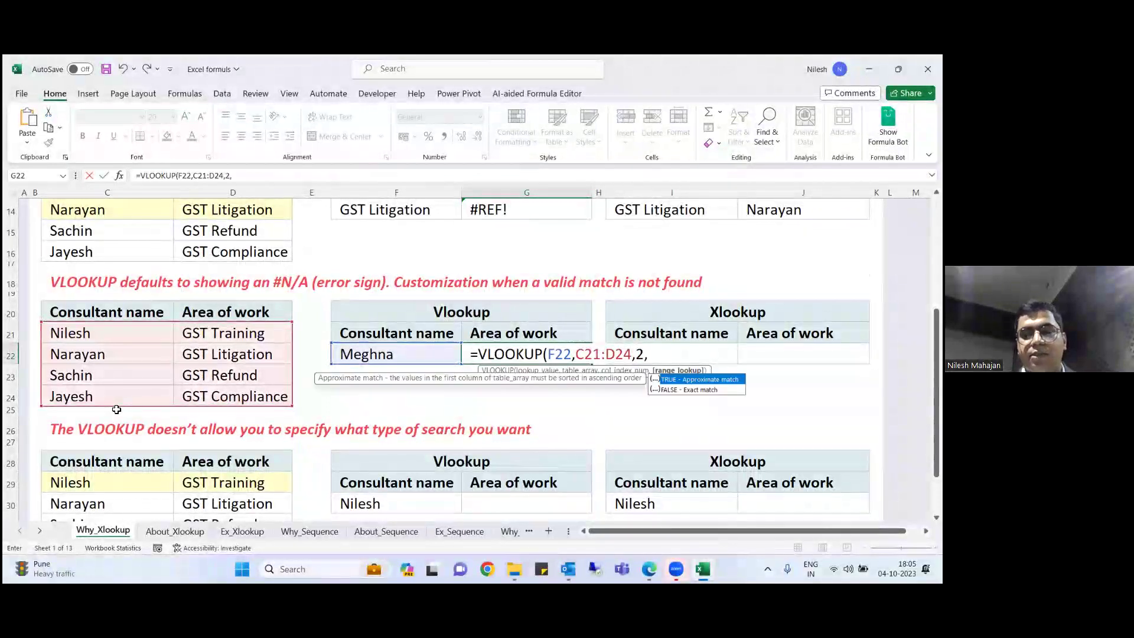
{"action": "key", "text": "Return"}
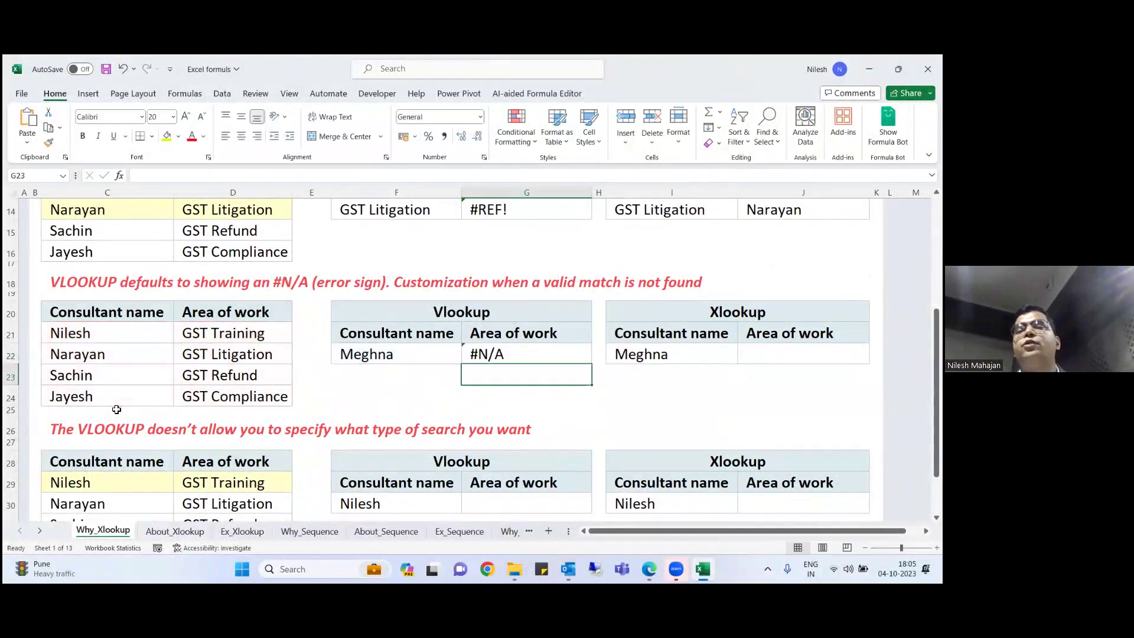
{"action": "key", "text": "Up"}
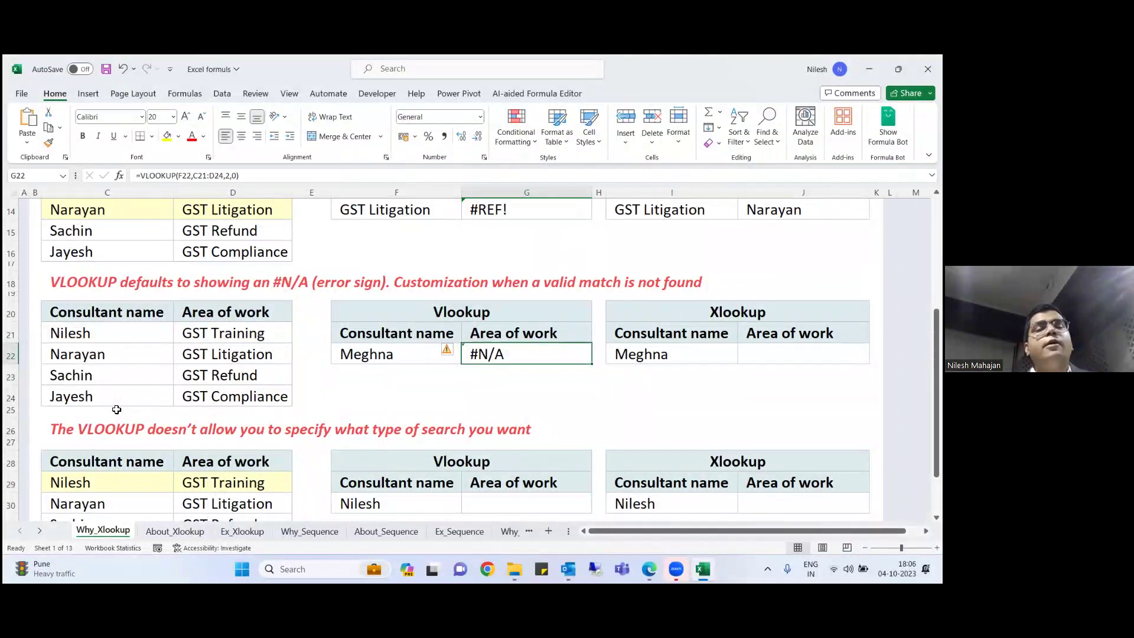
{"action": "key", "text": "Right"}
{"action": "key", "text": "Right"}
{"action": "key", "text": "Right"}
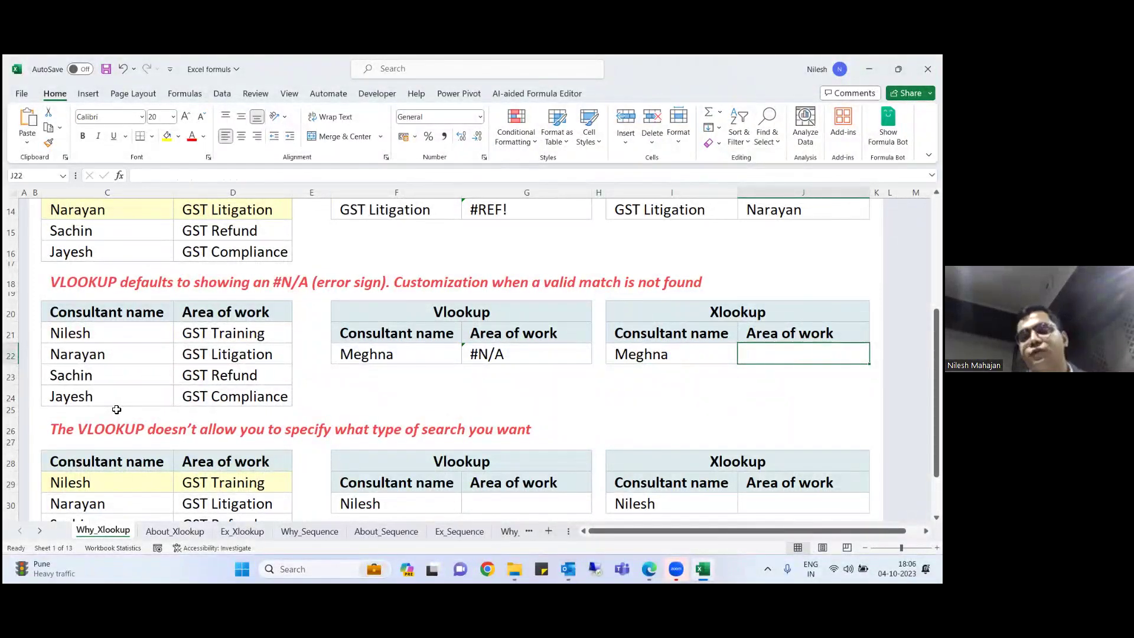
- In J22 enter =XLOOKUP(I22,C21:C24,D21:D24,"Not Found") so Meghna shows Not Found
{"action": "type", "text": "=XLOOKUP("}
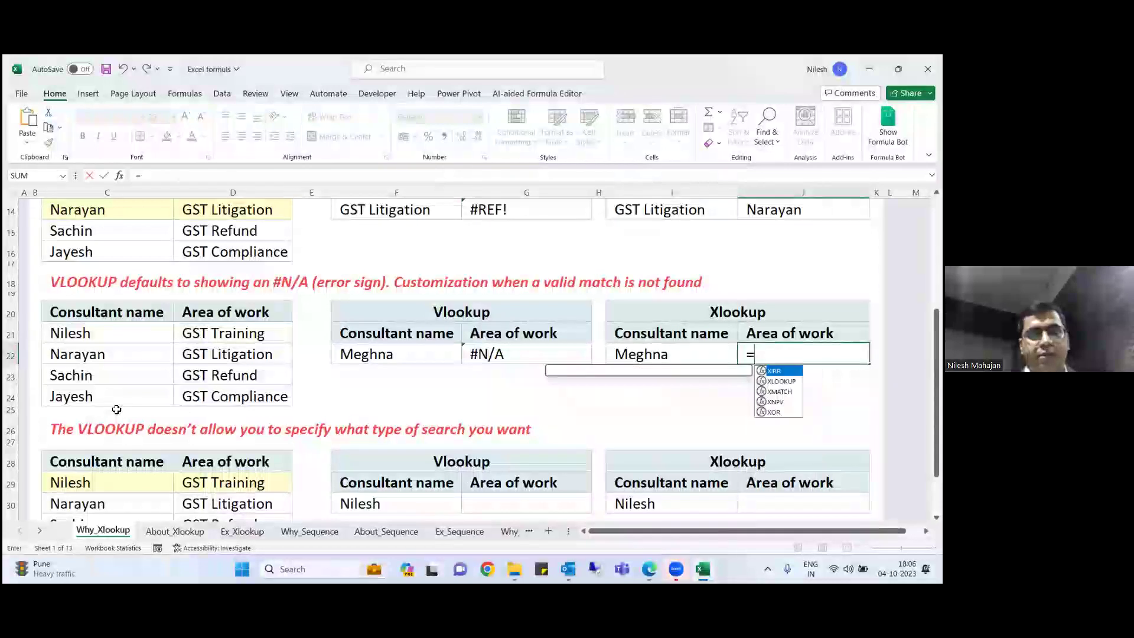
{"action": "key", "text": "Left"}
{"action": "type", "text": ","}
{"action": "key", "text": "Left"}
{"action": "key", "text": "Left"}
{"action": "key", "text": "Left"}
{"action": "key", "text": "Left"}
{"action": "key", "text": "Left"}
{"action": "key", "text": "Up"}
{"action": "key", "text": "Left"}
{"action": "key", "text": "Left"}
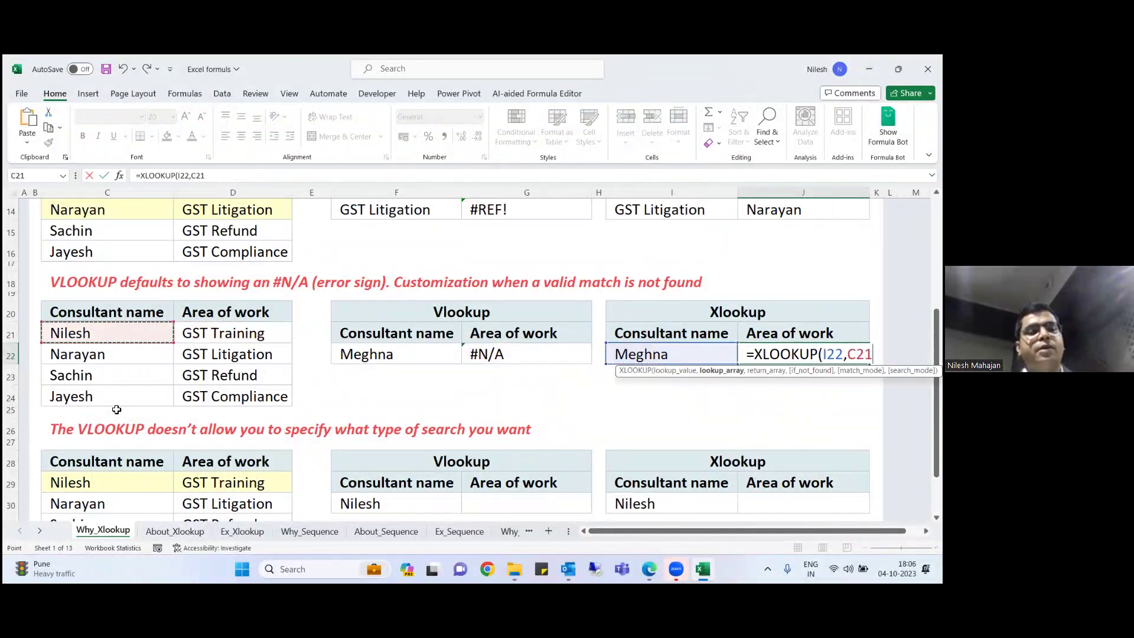
{"action": "key", "text": "shift+Down"}
{"action": "key", "text": "shift+Down"}
{"action": "key", "text": "shift+Down"}
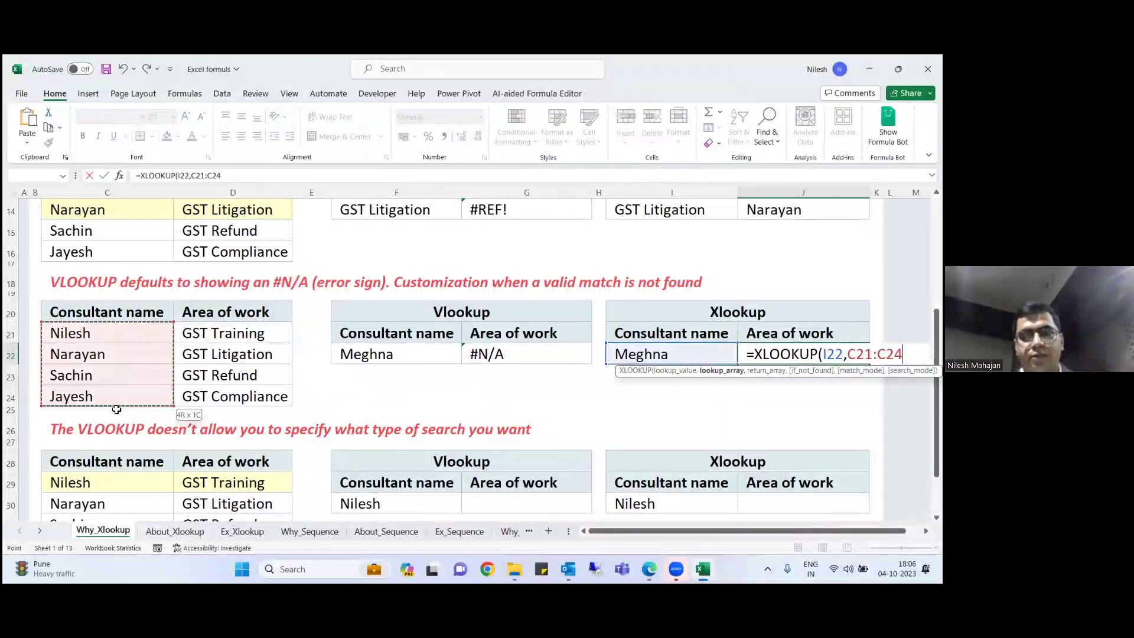
{"action": "type", "text": ","}
{"action": "key", "text": "Left"}
{"action": "key", "text": "Left"}
{"action": "key", "text": "Left"}
{"action": "key", "text": "Left"}
{"action": "key", "text": "Left"}
{"action": "key", "text": "Up"}
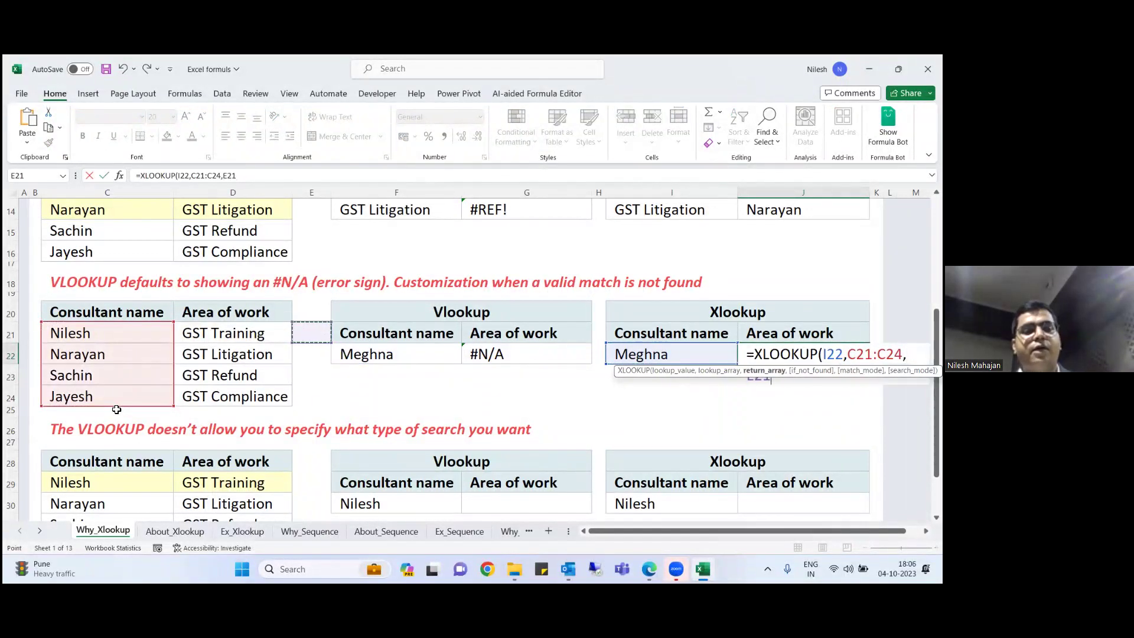
{"action": "key", "text": "Left"}
{"action": "key", "text": "shift+Down"}
{"action": "key", "text": "shift+Down"}
{"action": "key", "text": "shift+Down"}
{"action": "type", "text": ","}
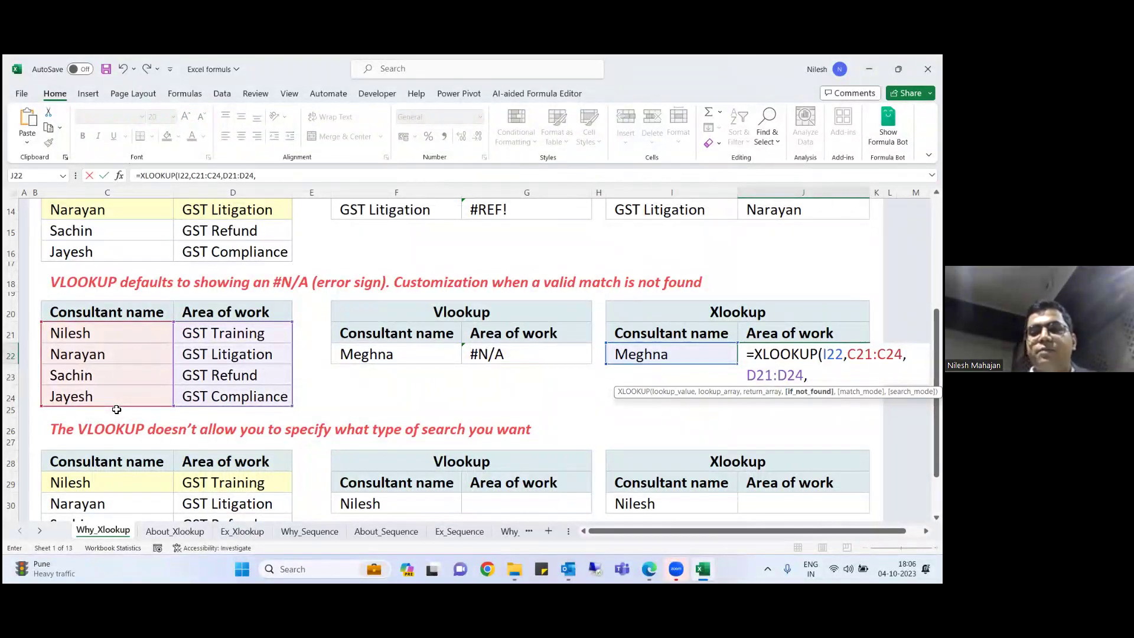
{"action": "type", "text": "\"nOT"}
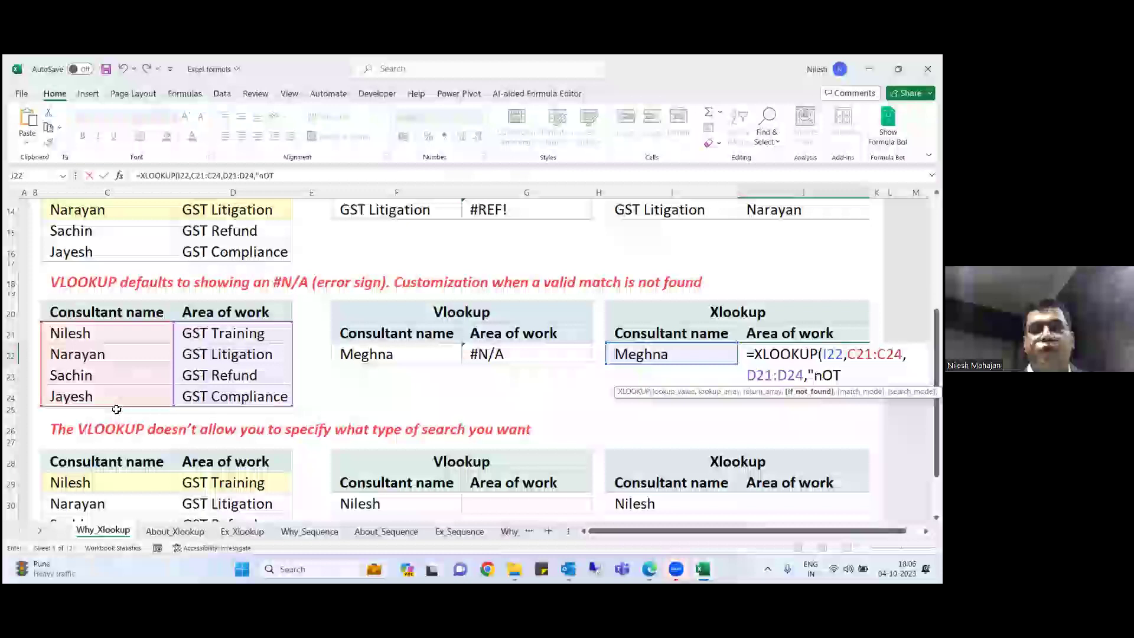
{"action": "type", "text": " Found\""}
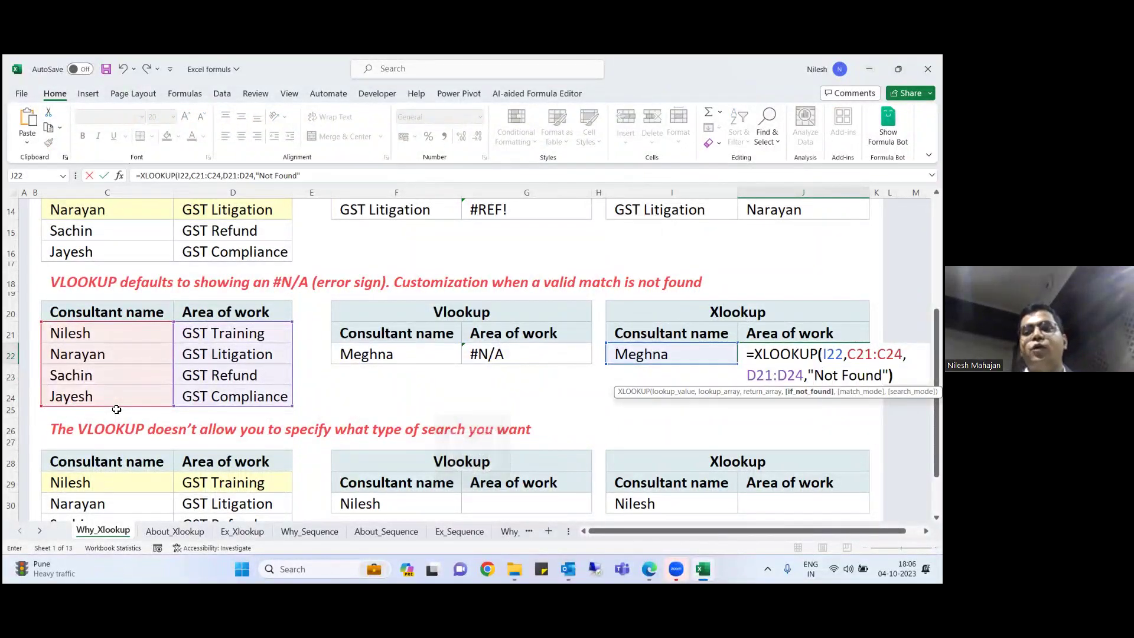
{"action": "type", "text": ")"}
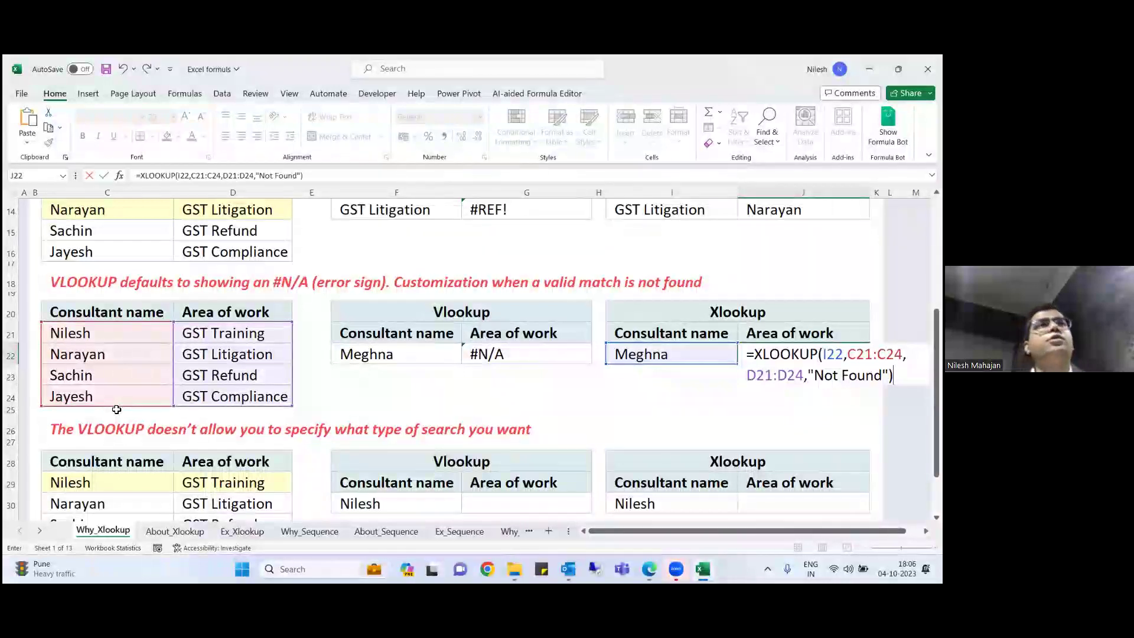
{"action": "key", "text": "Return"}
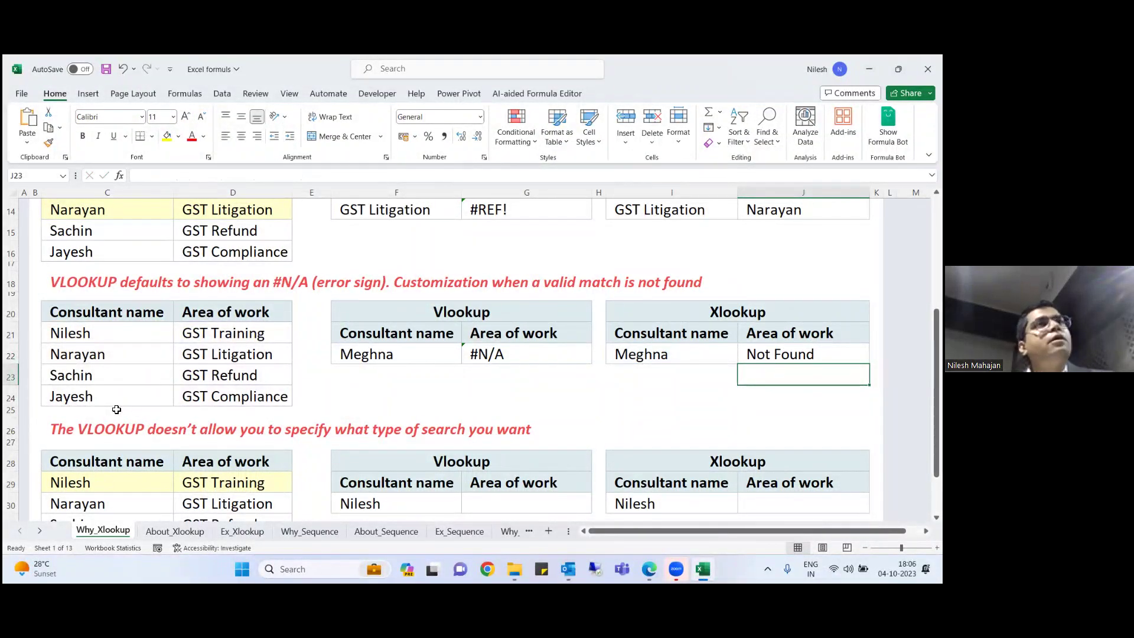
- Scroll down to the last example and inspect its consultant table, ending on G30
{"action": "key", "text": "Down"}
{"action": "key", "text": "Down"}
{"action": "key", "text": "Down"}
{"action": "key", "text": "Down"}
{"action": "key", "text": "Down"}
{"action": "key", "text": "Down"}
{"action": "key", "text": "Down"}
{"action": "key", "text": "Down"}
{"action": "key", "text": "Down"}
{"action": "key", "text": "Down"}
{"action": "key", "text": "Down"}
{"action": "key", "text": "Down"}
{"action": "key", "text": "Down"}
{"action": "key", "text": "Down"}
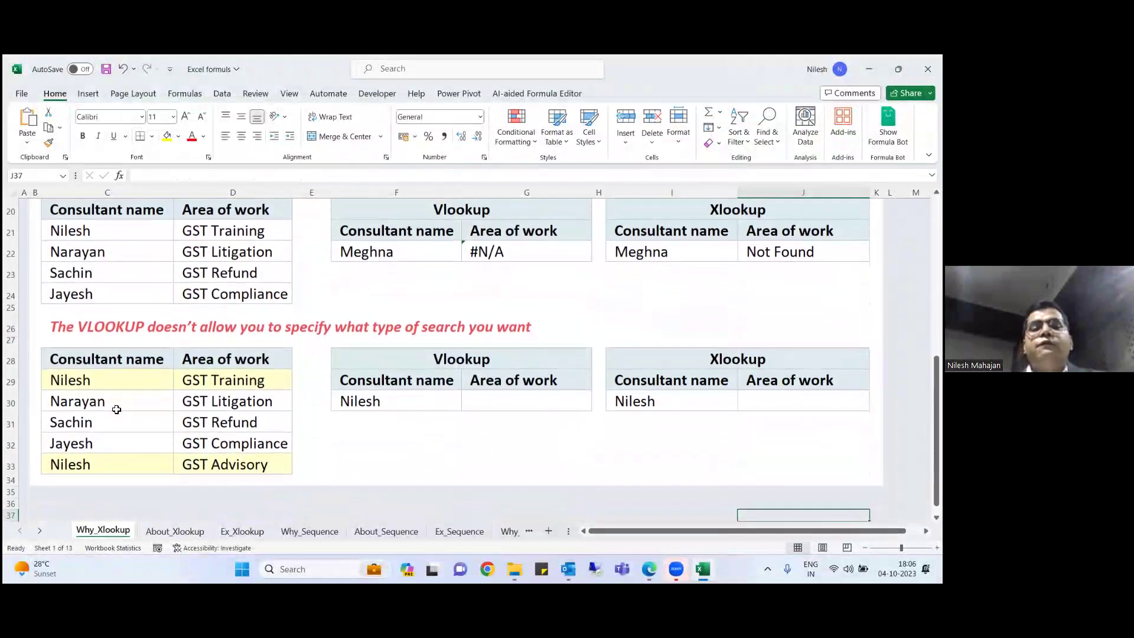
{"action": "key", "text": "Down"}
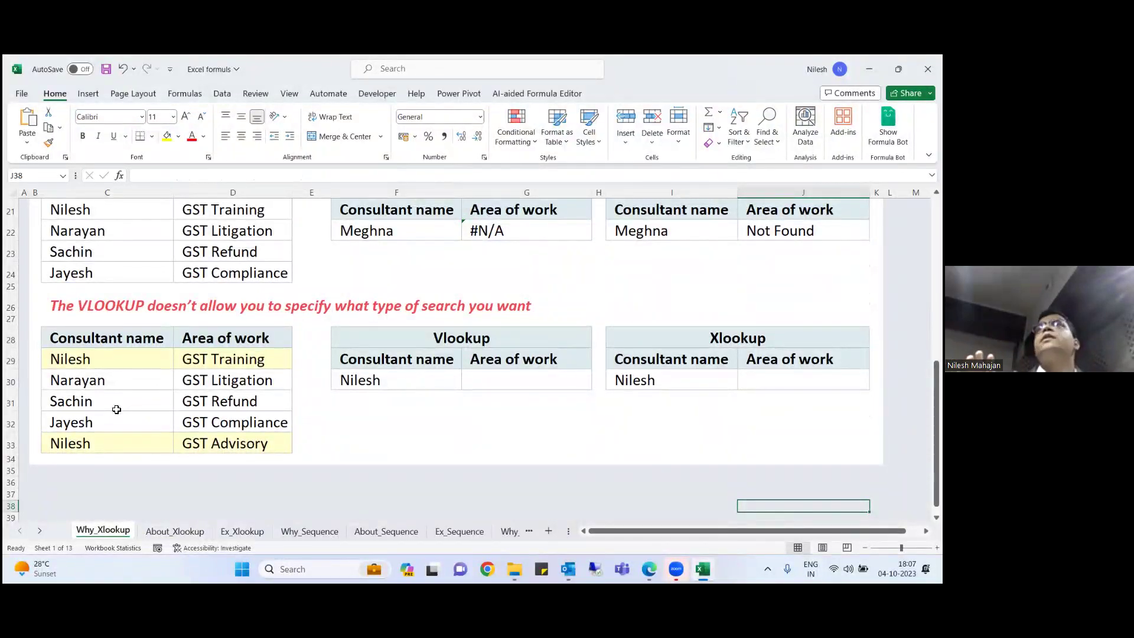
{"action": "key", "text": "Left"}
{"action": "key", "text": "Up"}
{"action": "key", "text": "Up"}
{"action": "key", "text": "Up"}
{"action": "key", "text": "Left"}
{"action": "key", "text": "Left"}
{"action": "key", "text": "Left"}
{"action": "key", "text": "Down"}
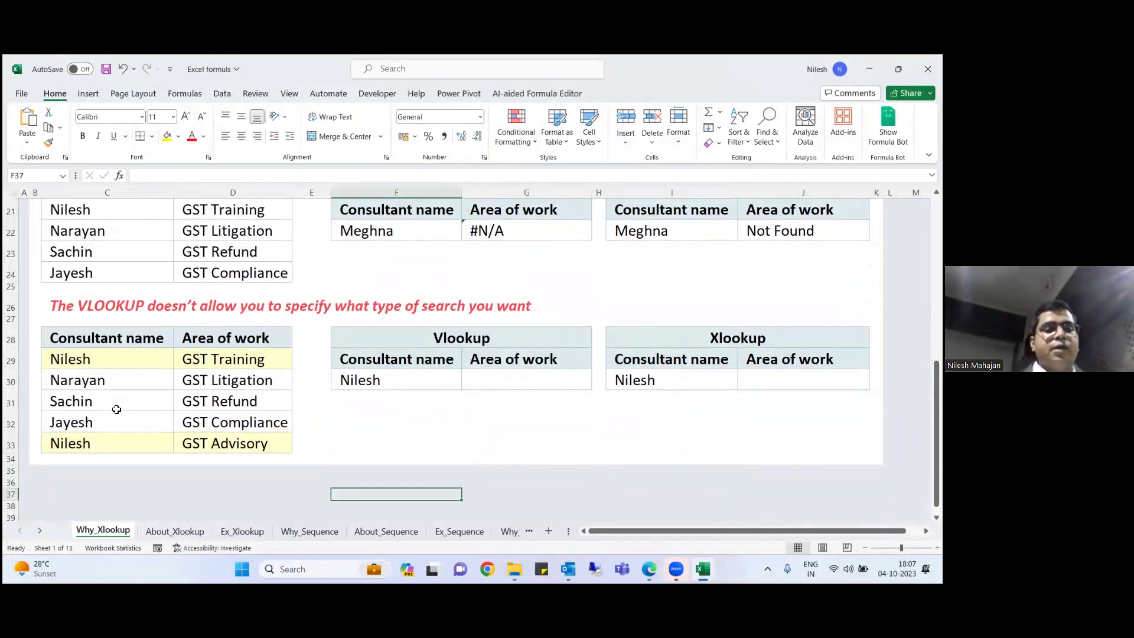
{"action": "key", "text": "Left"}
{"action": "key", "text": "Left"}
{"action": "left_click", "coordinate": [116, 409]}
{"action": "key", "text": "Down"}
{"action": "key", "text": "Down"}
{"action": "key", "text": "Down"}
{"action": "key", "text": "Down"}
{"action": "key", "text": "Down"}
{"action": "key", "text": "Down"}
{"action": "key", "text": "Down"}
{"action": "key", "text": "Down"}
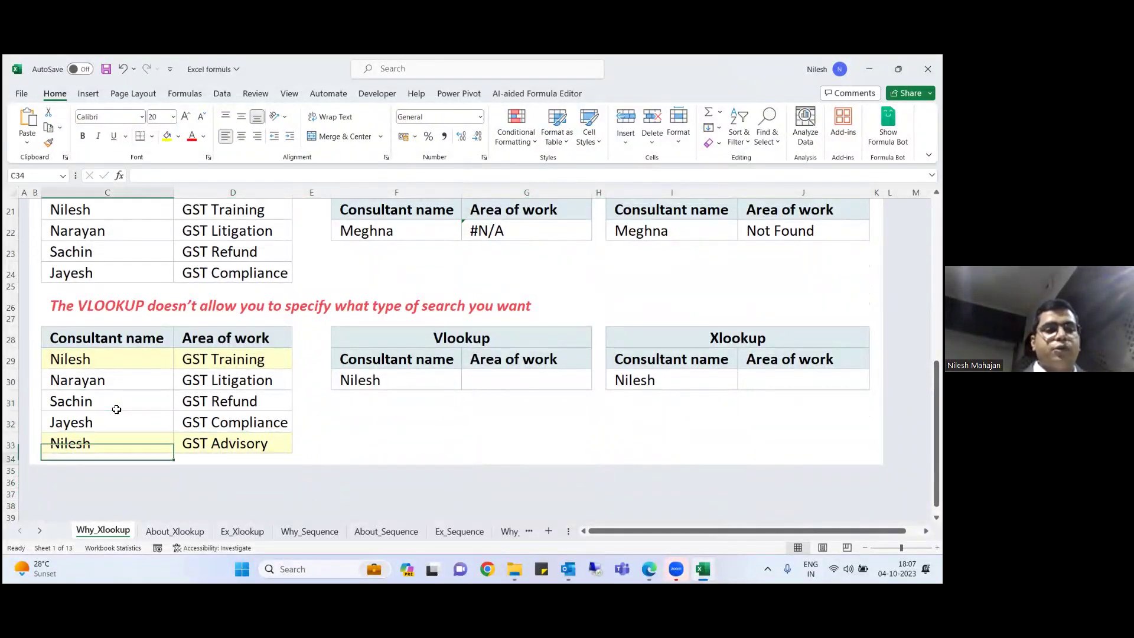
{"action": "key", "text": "Up"}
{"action": "key", "text": "Up"}
{"action": "key", "text": "Up"}
{"action": "key", "text": "Up"}
{"action": "key", "text": "Up"}
{"action": "key", "text": "Up"}
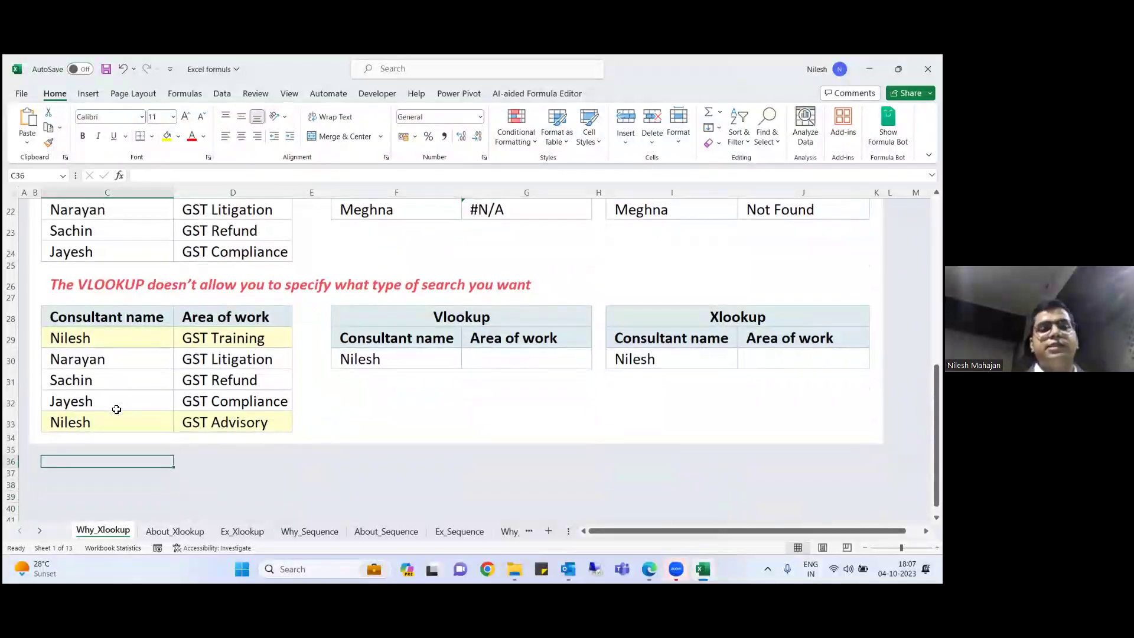
{"action": "key", "text": "Down"}
{"action": "key", "text": "Right"}
{"action": "key", "text": "Up"}
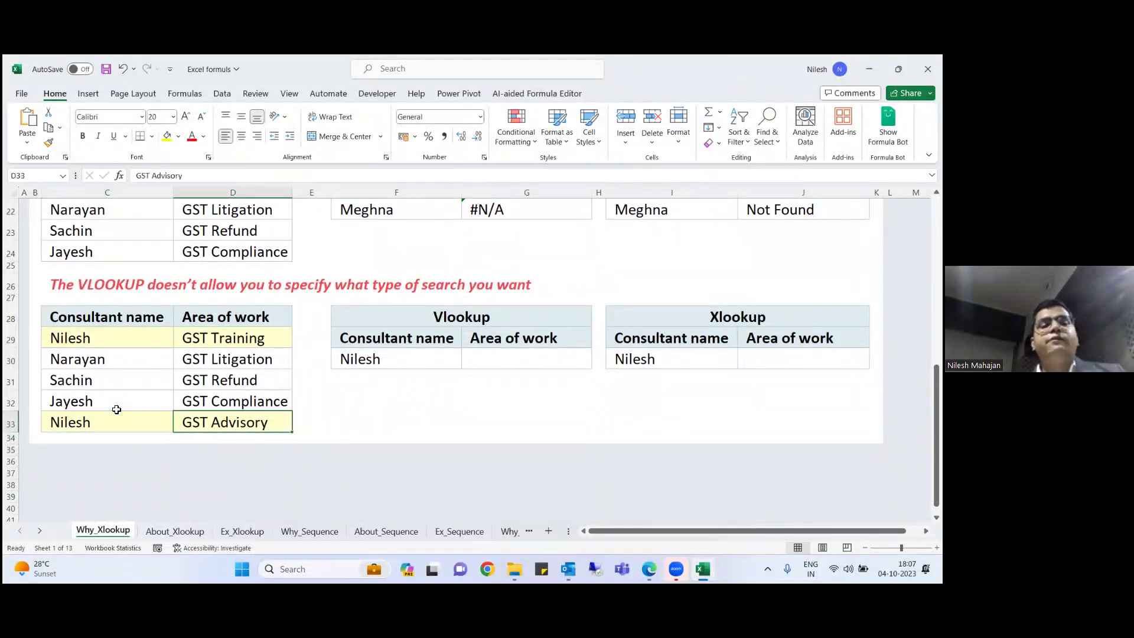
{"action": "key", "text": "Up"}
{"action": "key", "text": "Up"}
{"action": "key", "text": "Up"}
{"action": "key", "text": "Right"}
{"action": "key", "text": "Right"}
{"action": "key", "text": "Right"}
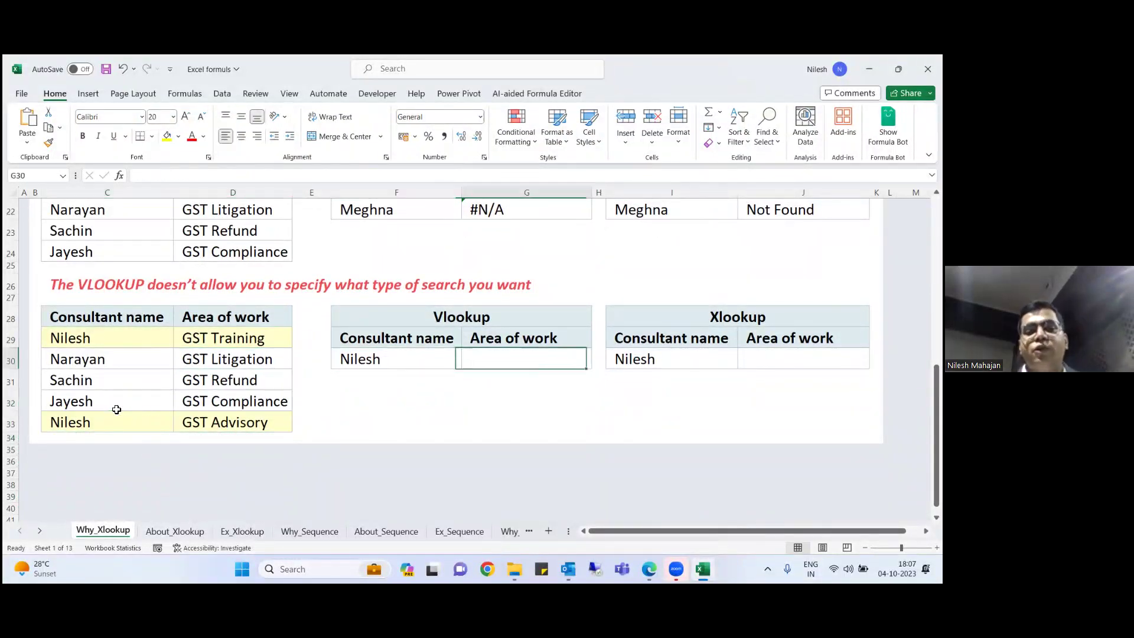
- Enter =VLOOKUP(F30,C29:D33,2,0) in G30, returning GST Training
{"action": "type", "text": "=vl"}
{"action": "key", "text": "Tab"}
{"action": "key", "text": "Left"}
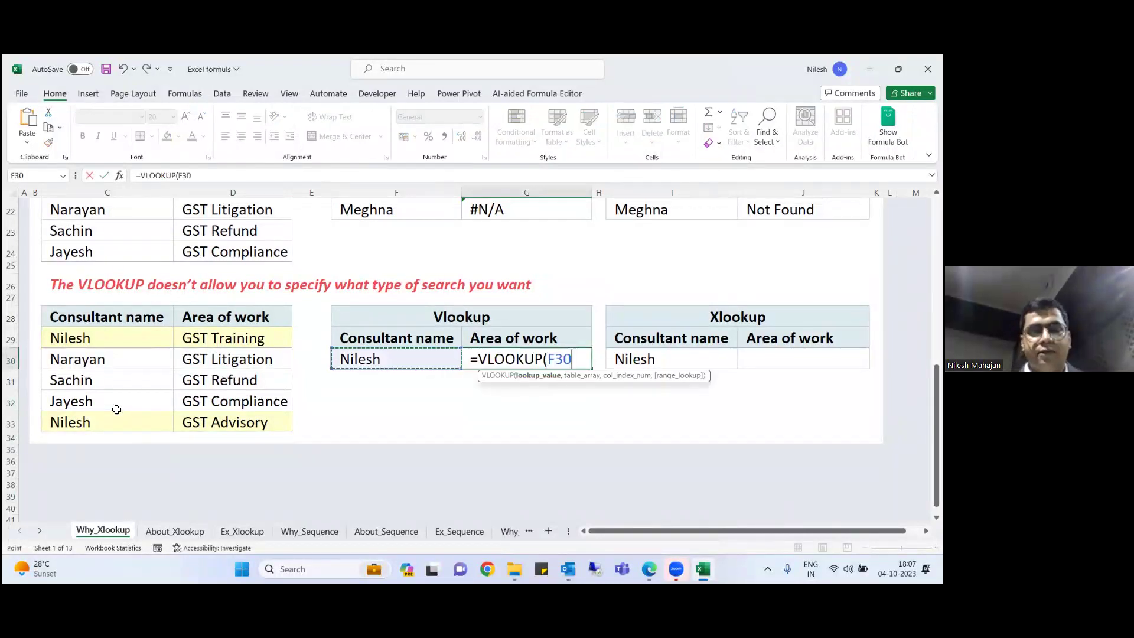
{"action": "type", "text": ","}
{"action": "key", "text": "Left"}
{"action": "key", "text": "Left"}
{"action": "key", "text": "Left"}
{"action": "key", "text": "Left"}
{"action": "key", "text": "Up"}
{"action": "key", "text": "shift+Right"}
{"action": "key", "text": "shift+Down"}
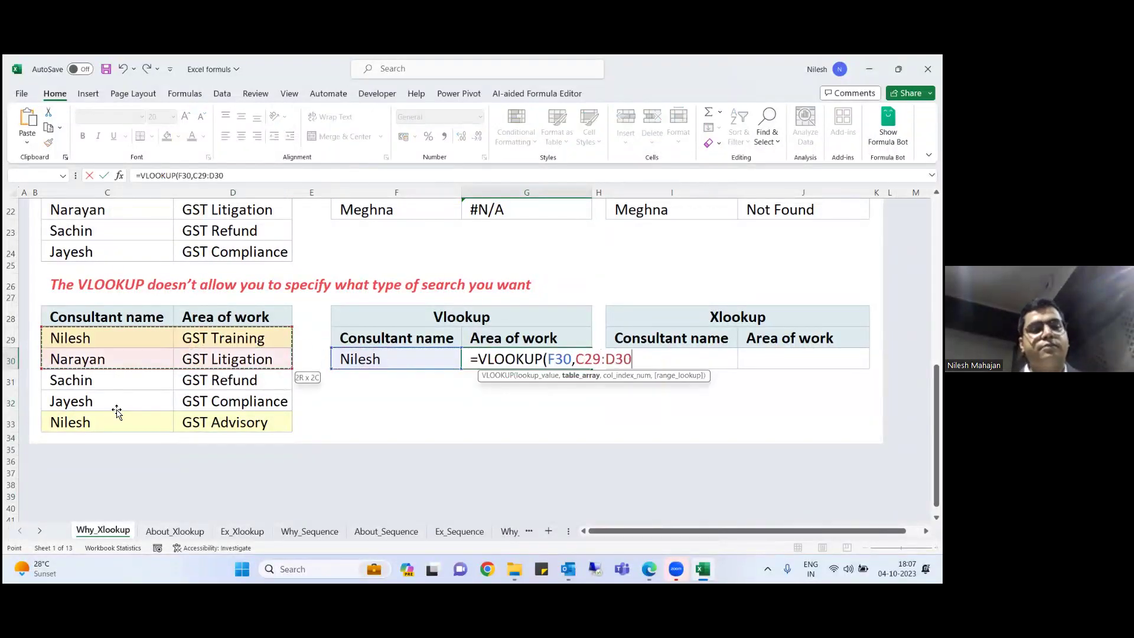
{"action": "key", "text": "shift+Down"}
{"action": "key", "text": "shift+Down"}
{"action": "key", "text": "shift+Down"}
{"action": "type", "text": ",2,0"}
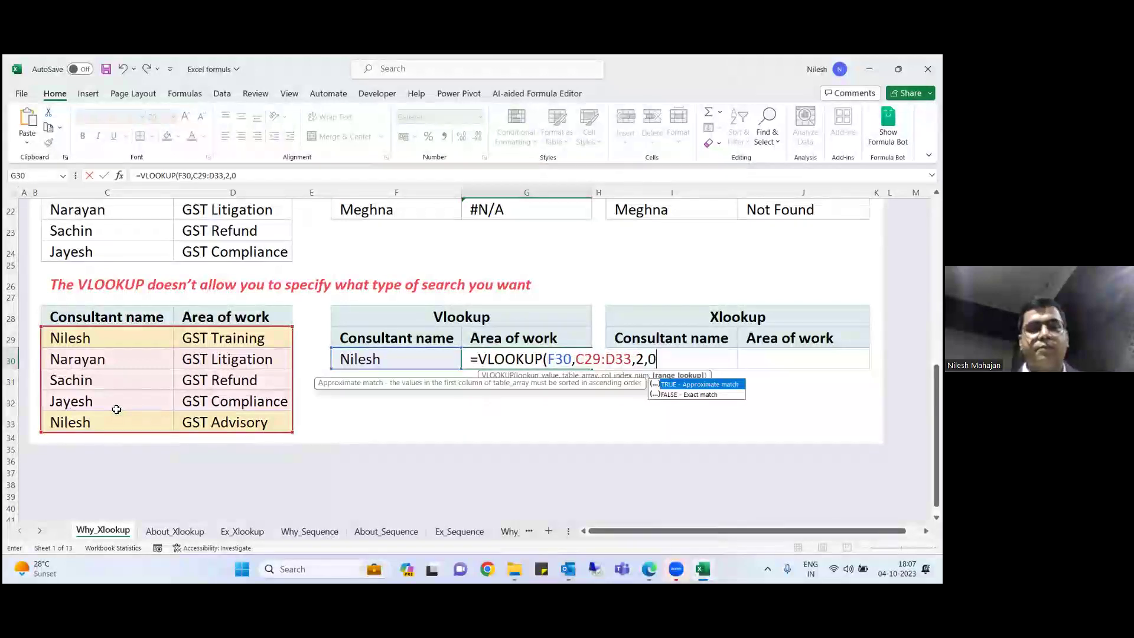
{"action": "type", "text": ")"}
{"action": "key", "text": "Return"}
{"action": "key", "text": "Up"}
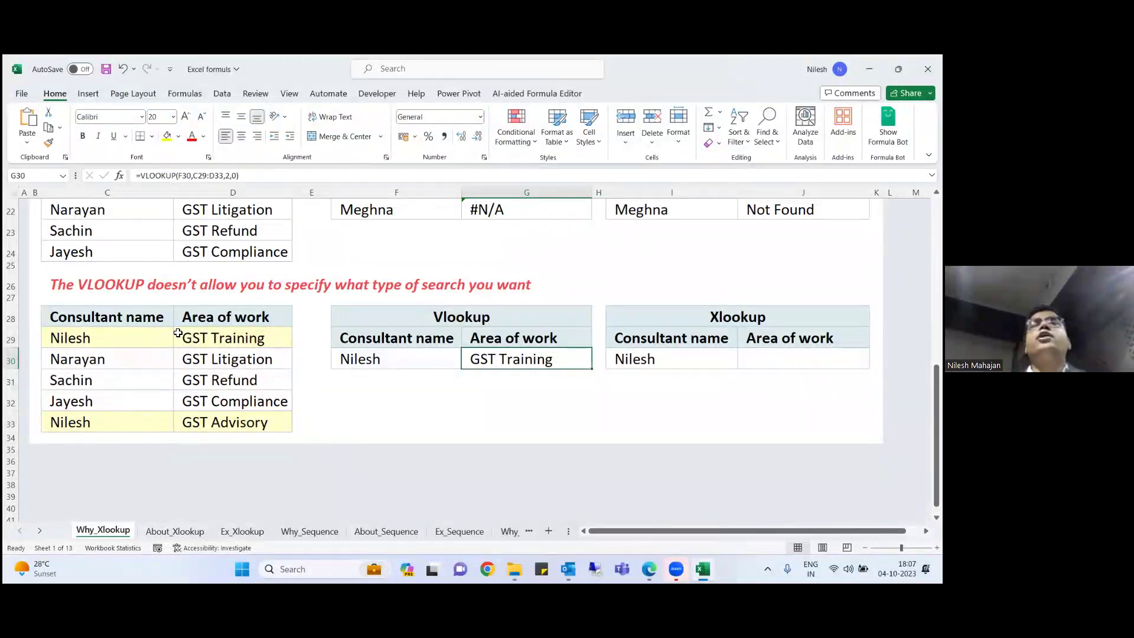
{"action": "key", "text": "Right"}
{"action": "key", "text": "Right"}
{"action": "key", "text": "Right"}
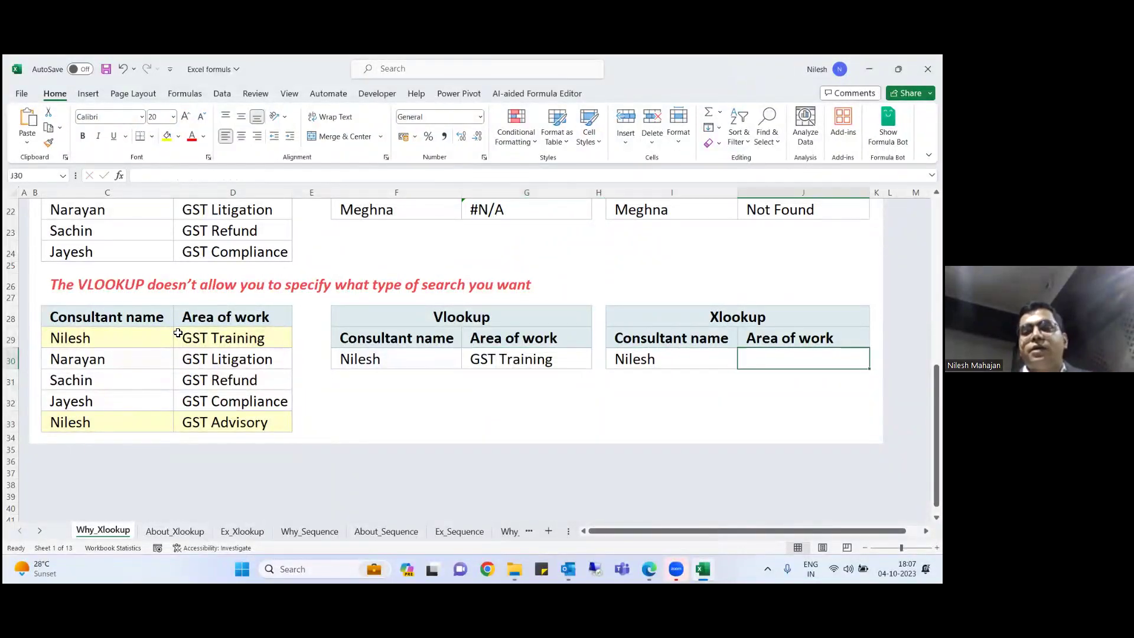
- In J30 enter =XLOOKUP(I30,C29:C33,D29:D33,,,-1) searching last-to-first, returning GST Advisory
{"action": "type", "text": "=xl"}
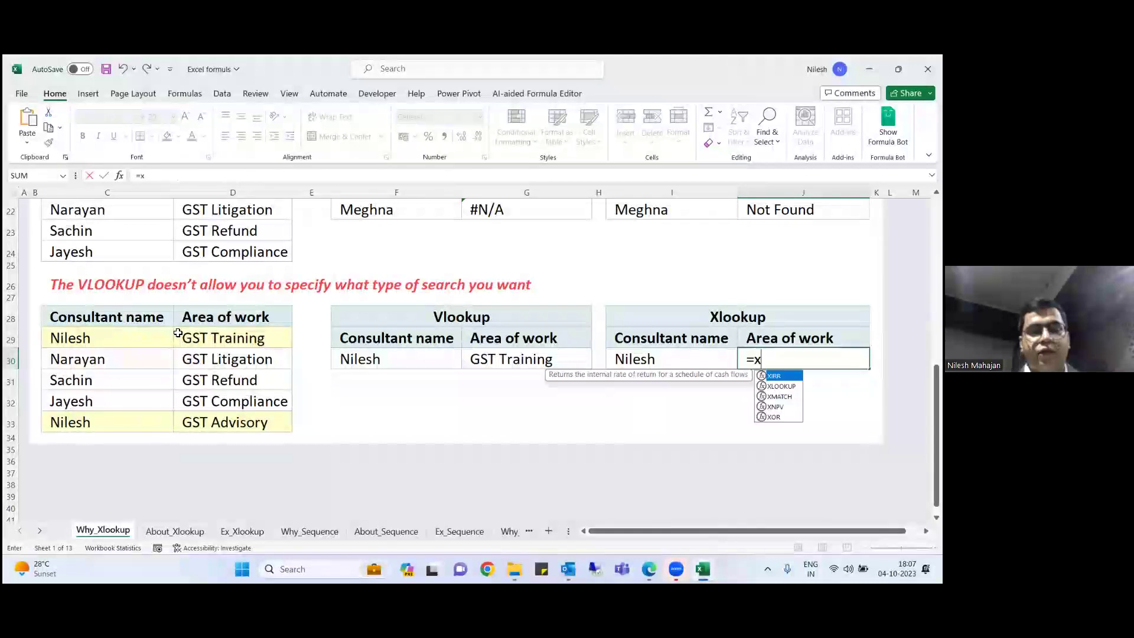
{"action": "key", "text": "Tab"}
{"action": "key", "text": "Left"}
{"action": "type", "text": ","}
{"action": "key", "text": "Left"}
{"action": "key", "text": "Left"}
{"action": "key", "text": "Left"}
{"action": "key", "text": "Left"}
{"action": "key", "text": "Left"}
{"action": "key", "text": "Left"}
{"action": "key", "text": "Up"}
{"action": "key", "text": "Left"}
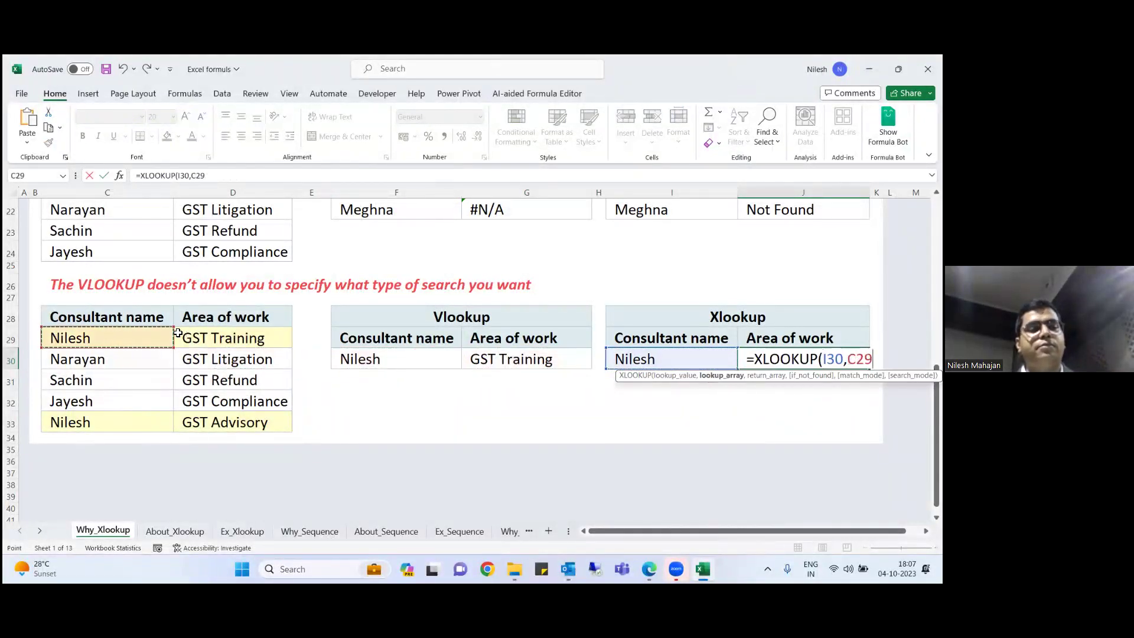
{"action": "key", "text": "shift+Down"}
{"action": "key", "text": "shift+Down"}
{"action": "key", "text": "shift+Down"}
{"action": "key", "text": "shift+Down"}
{"action": "type", "text": ","}
{"action": "key", "text": "Left"}
{"action": "key", "text": "Left"}
{"action": "key", "text": "Left"}
{"action": "key", "text": "Up"}
{"action": "key", "text": "Left"}
{"action": "key", "text": "Left"}
{"action": "key", "text": "Left"}
{"action": "key", "text": "shift+Down"}
{"action": "key", "text": "shift+Down"}
{"action": "key", "text": "shift+Down"}
{"action": "key", "text": "shift+Down"}
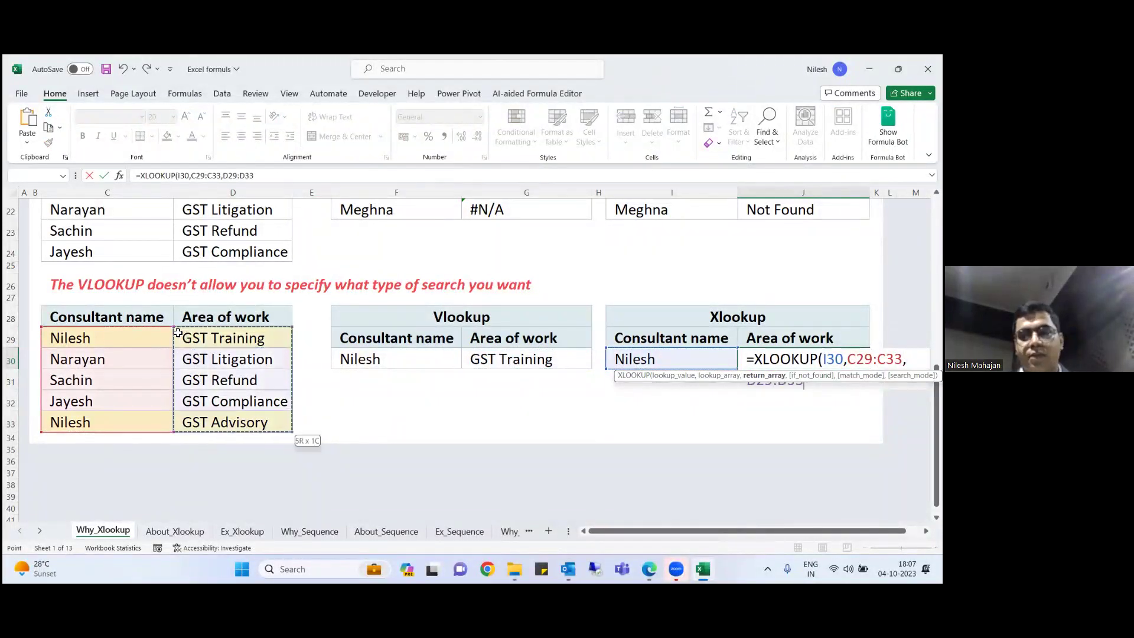
{"action": "type", "text": ","}
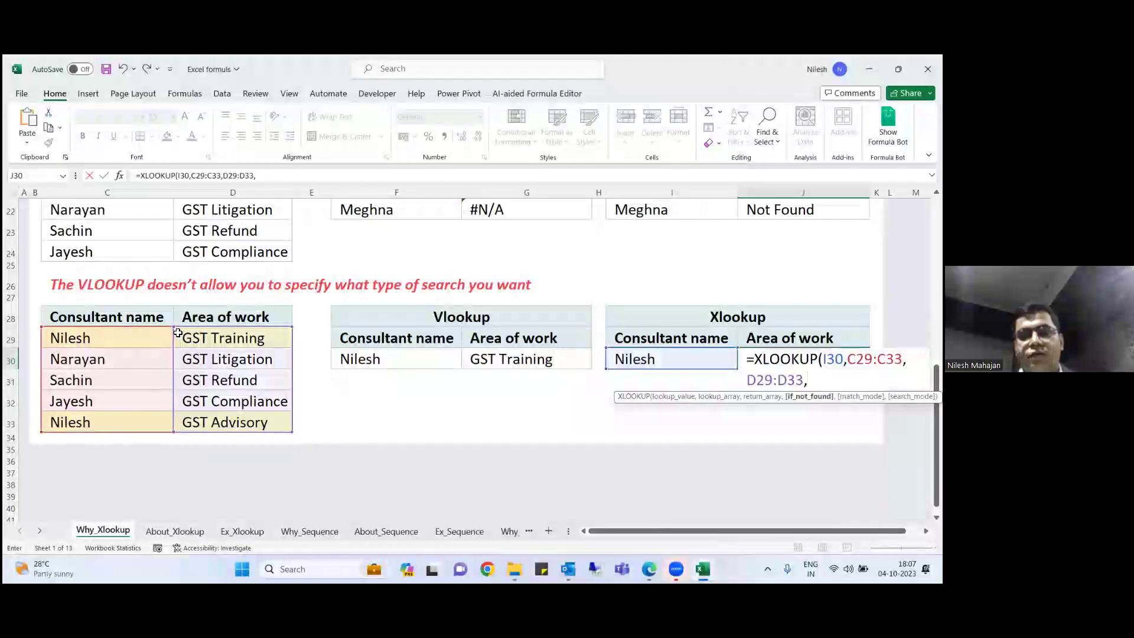
{"action": "type", "text": ","}
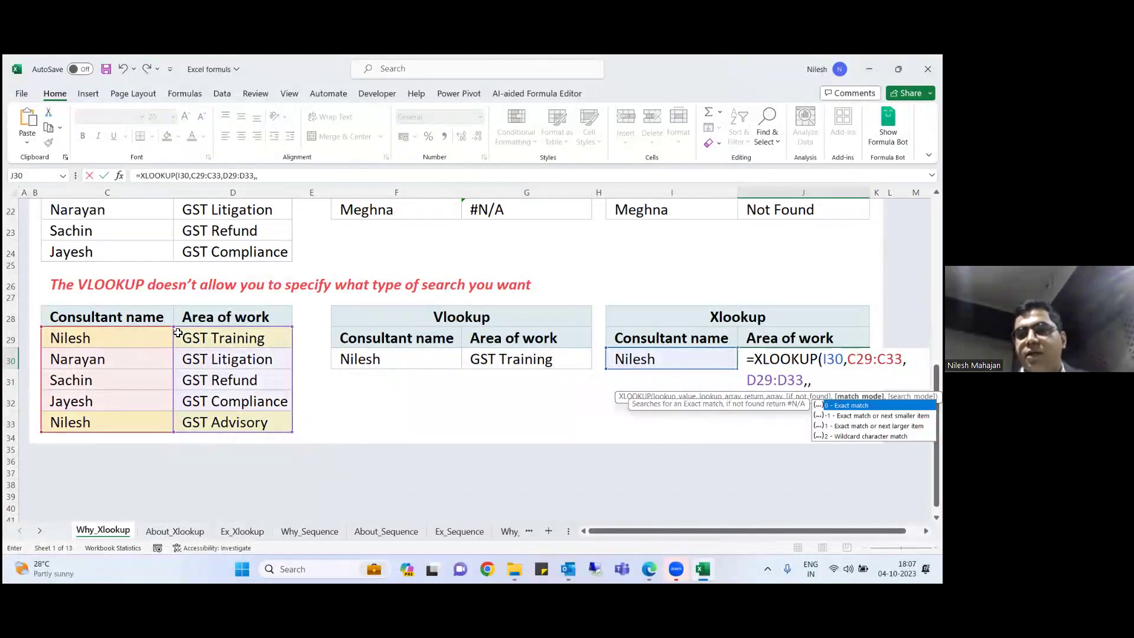
{"action": "type", "text": ","}
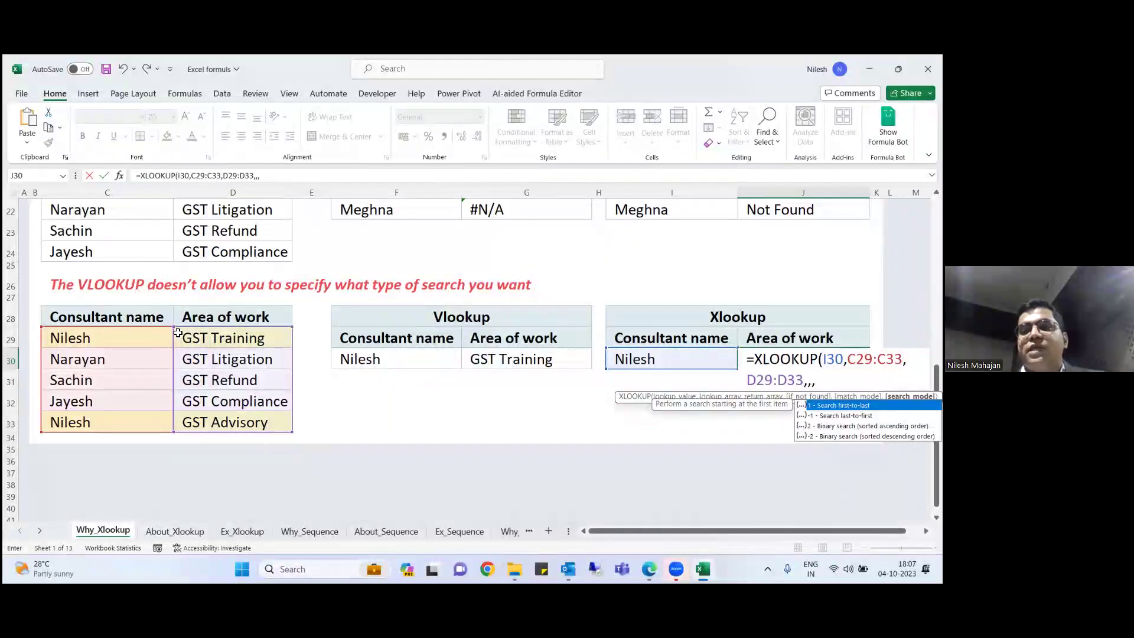
{"action": "key", "text": "Down"}
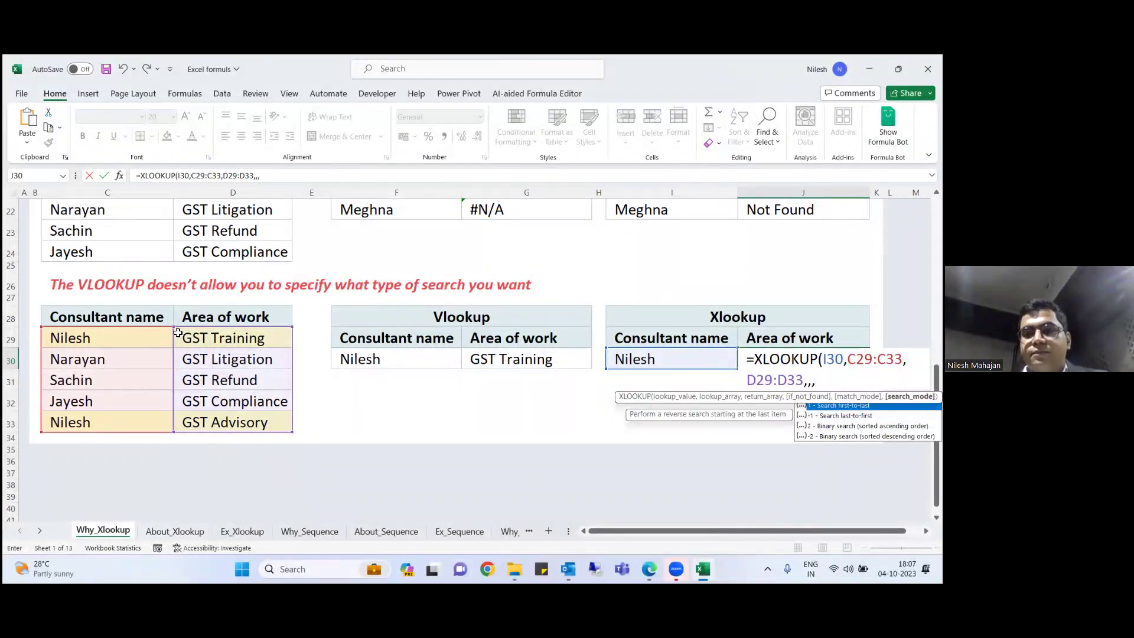
{"action": "type", "text": "-1"}
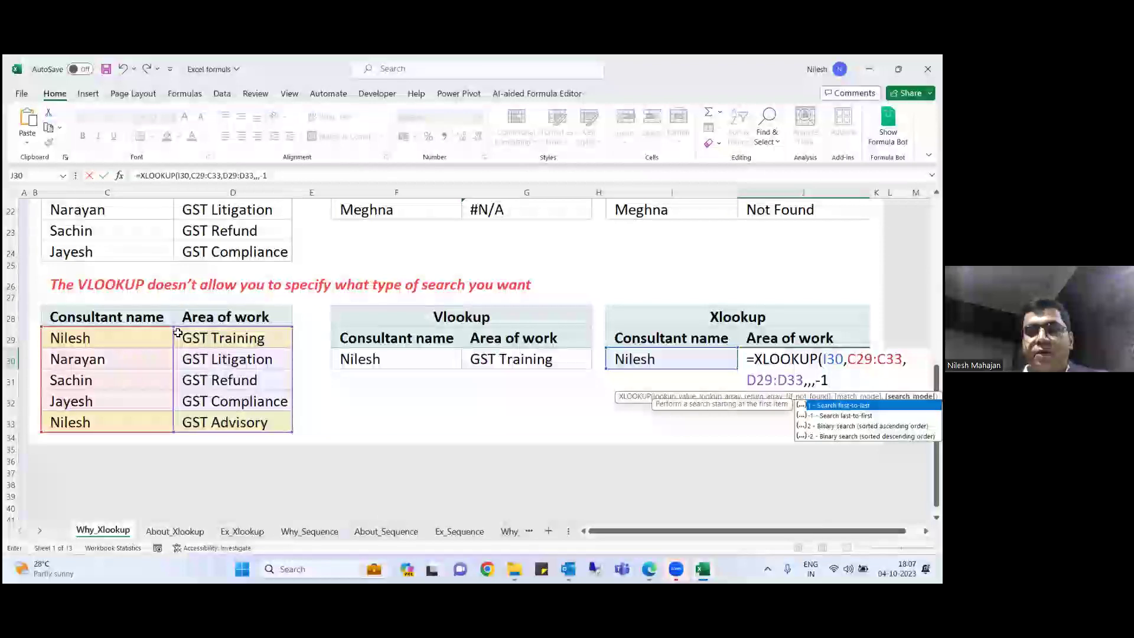
{"action": "type", "text": ")"}
{"action": "key", "text": "Return"}
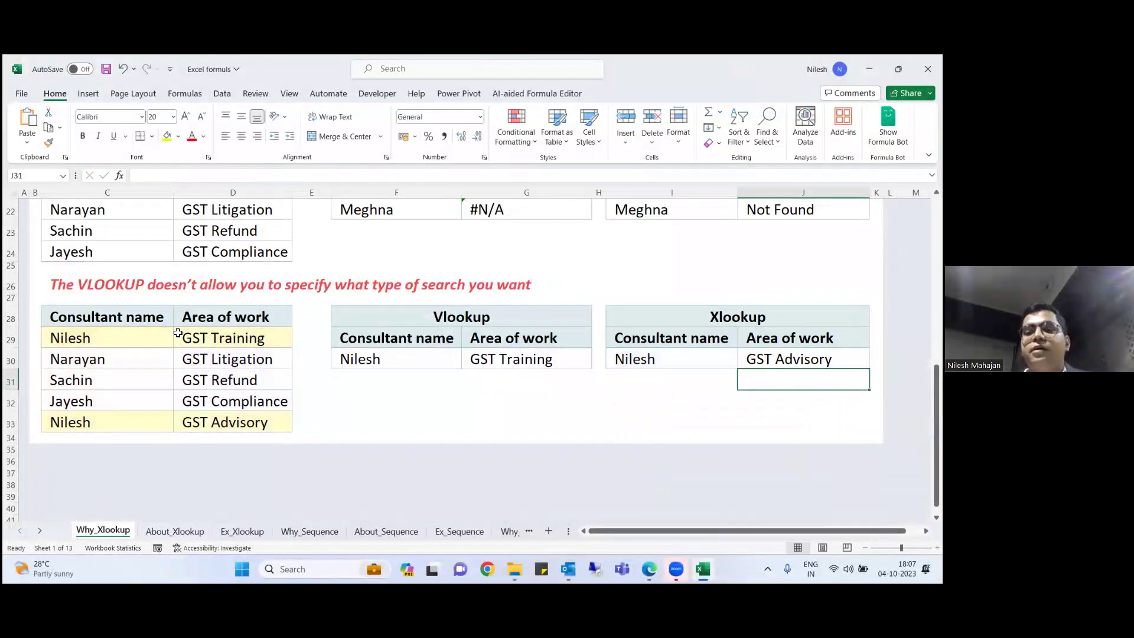
{"action": "key", "text": "Left"}
{"action": "key", "text": "Down"}
{"action": "key", "text": "Left"}
{"action": "key", "text": "Down"}
{"action": "key", "text": "Down"}
{"action": "key", "text": "Down"}
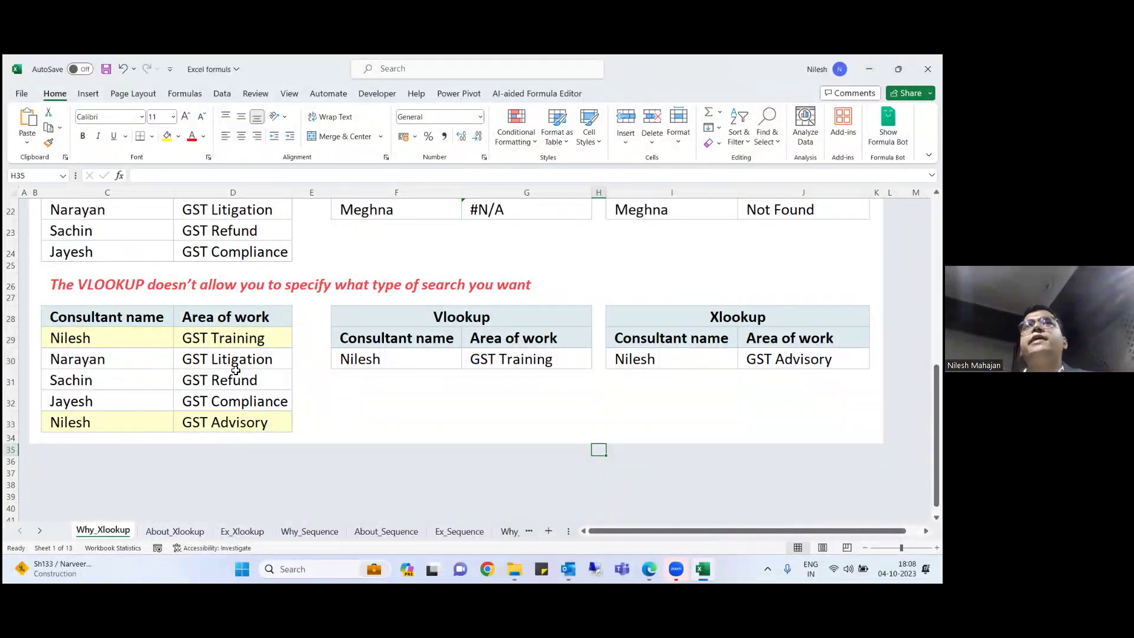
- Switch to the About_Xlookup sheet and select the XLOOKUP title box in C3
{"action": "left_click", "coordinate": [187, 530]}
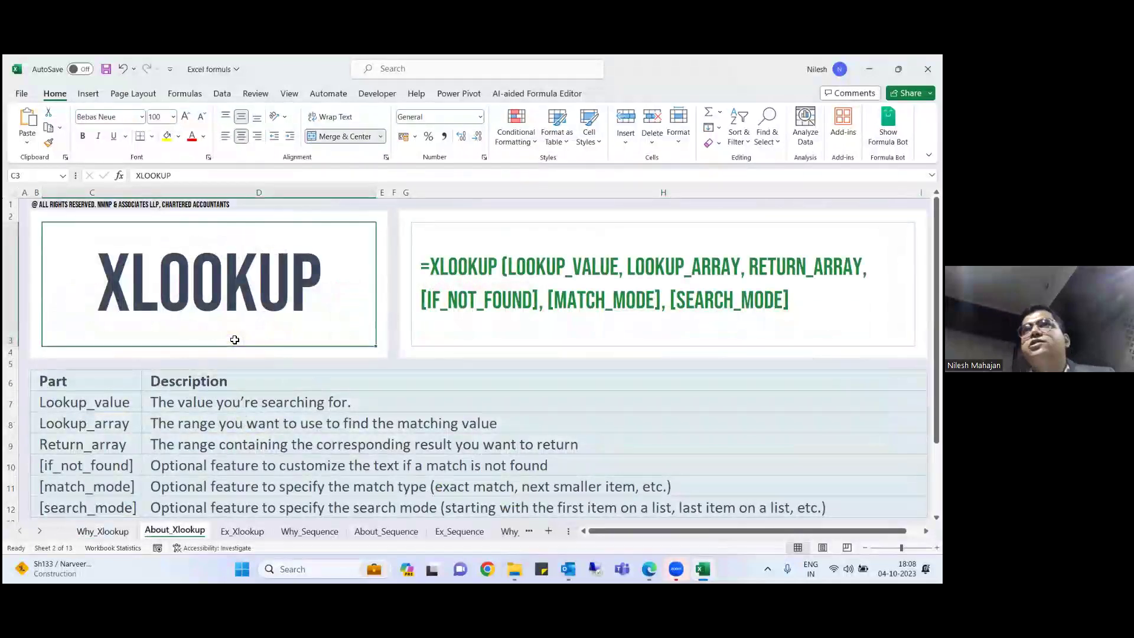
{"action": "left_click", "coordinate": [235, 340]}
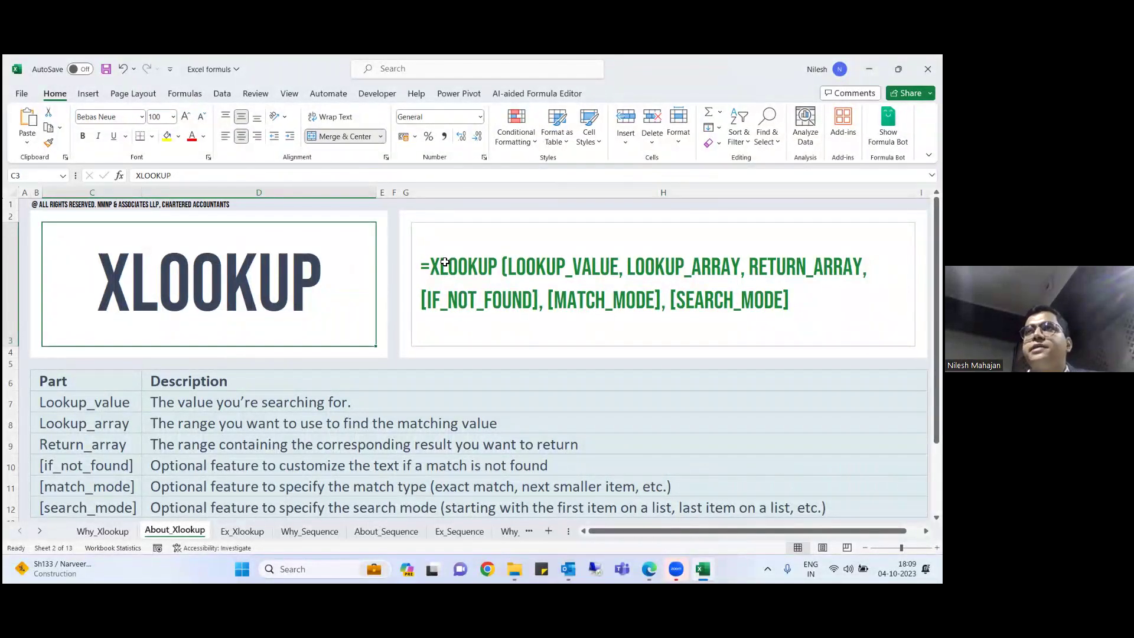
{"action": "double_click", "coordinate": [450, 264]}
{"action": "key", "text": "Left"}
{"action": "key", "text": "Left"}
{"action": "key", "text": "shift+Right"}
{"action": "key", "text": "shift+Right"}
{"action": "key", "text": "shift+Right"}
{"action": "key", "text": "shift+Right"}
{"action": "key", "text": "shift+Right"}
{"action": "key", "text": "shift+Right"}
{"action": "key", "text": "shift+Right"}
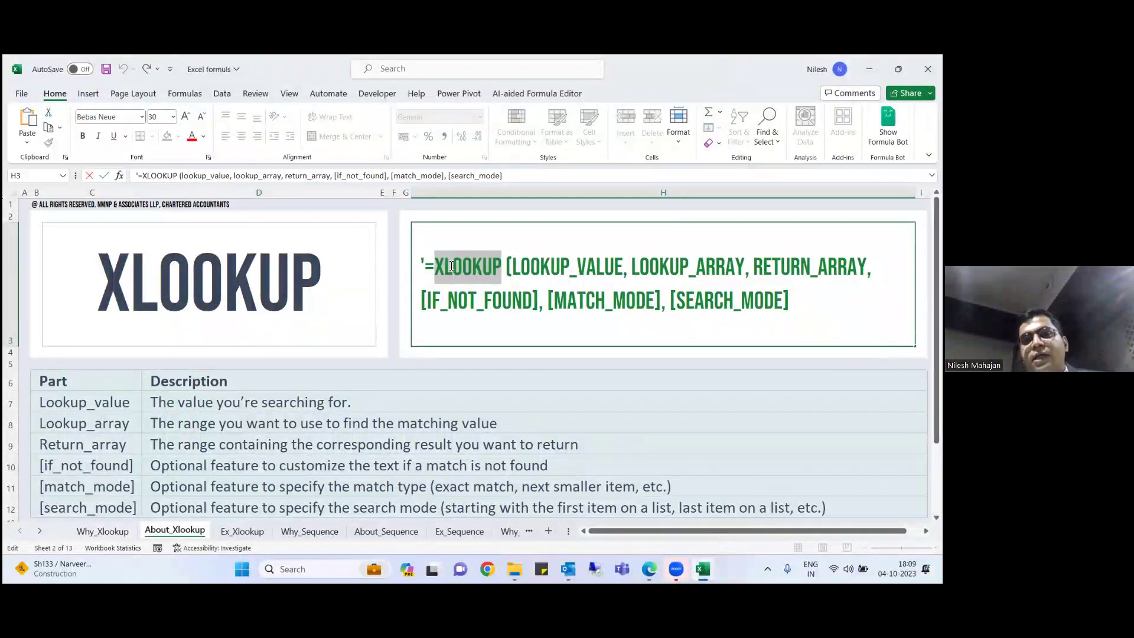
{"action": "left_click", "coordinate": [552, 259]}
{"action": "double_click", "coordinate": [555, 256]}
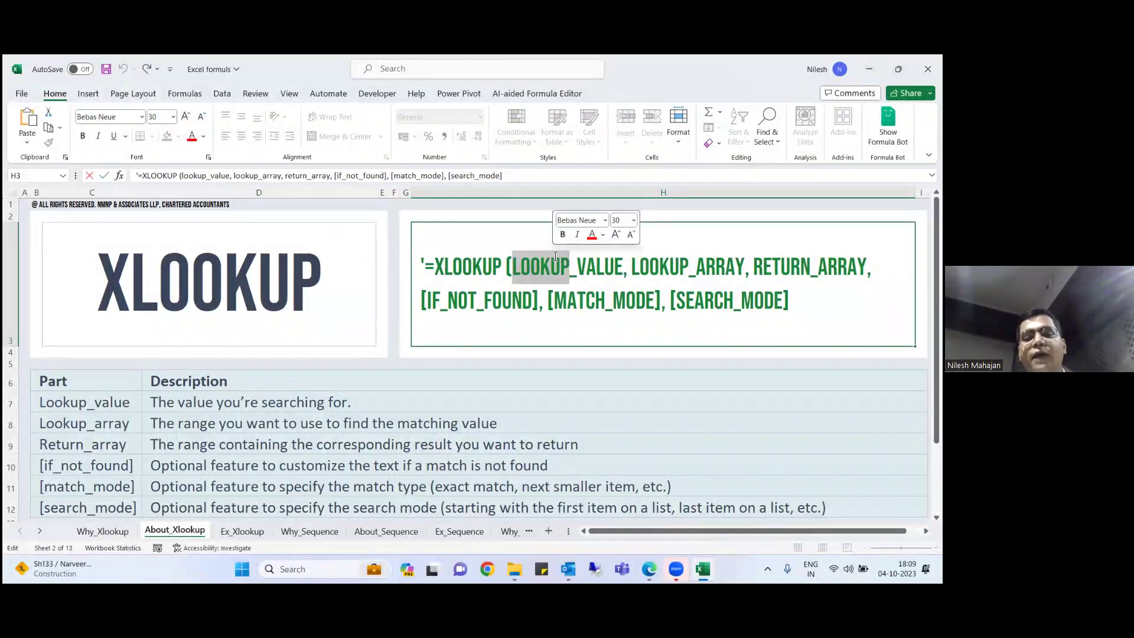
{"action": "key", "text": "shift+Right"}
{"action": "key", "text": "shift+Right"}
{"action": "key", "text": "shift+Right"}
{"action": "key", "text": "shift+Right"}
{"action": "key", "text": "shift+Right"}
{"action": "key", "text": "shift+Right"}
{"action": "key", "text": "Right"}
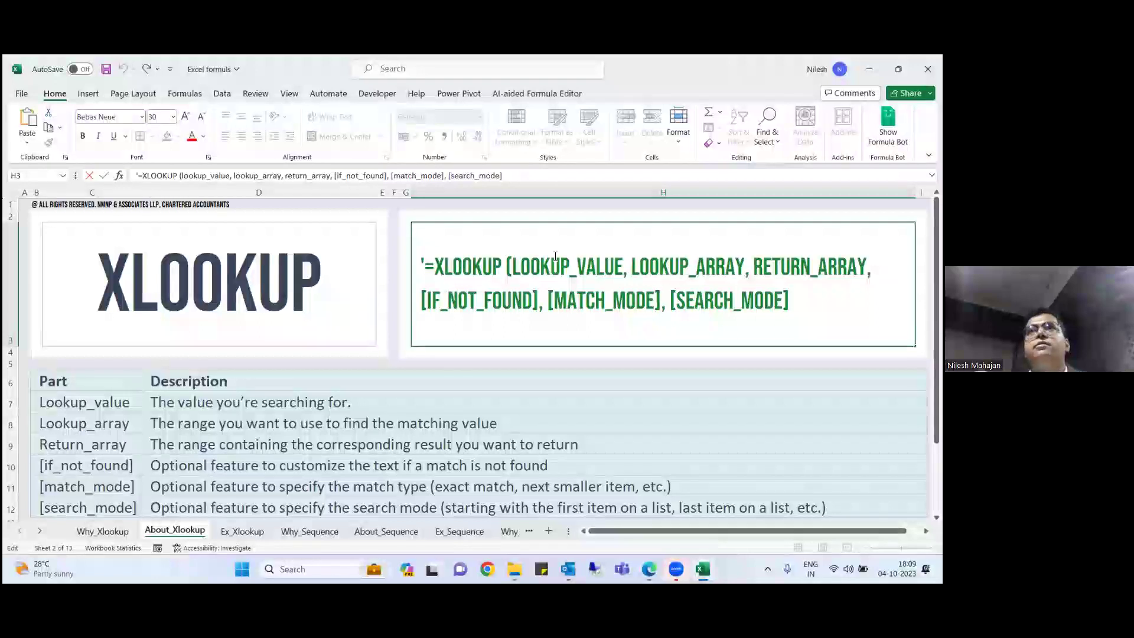
{"action": "key", "text": "Right"}
{"action": "key", "text": "Right"}
{"action": "key", "text": "Right"}
{"action": "key", "text": "Right"}
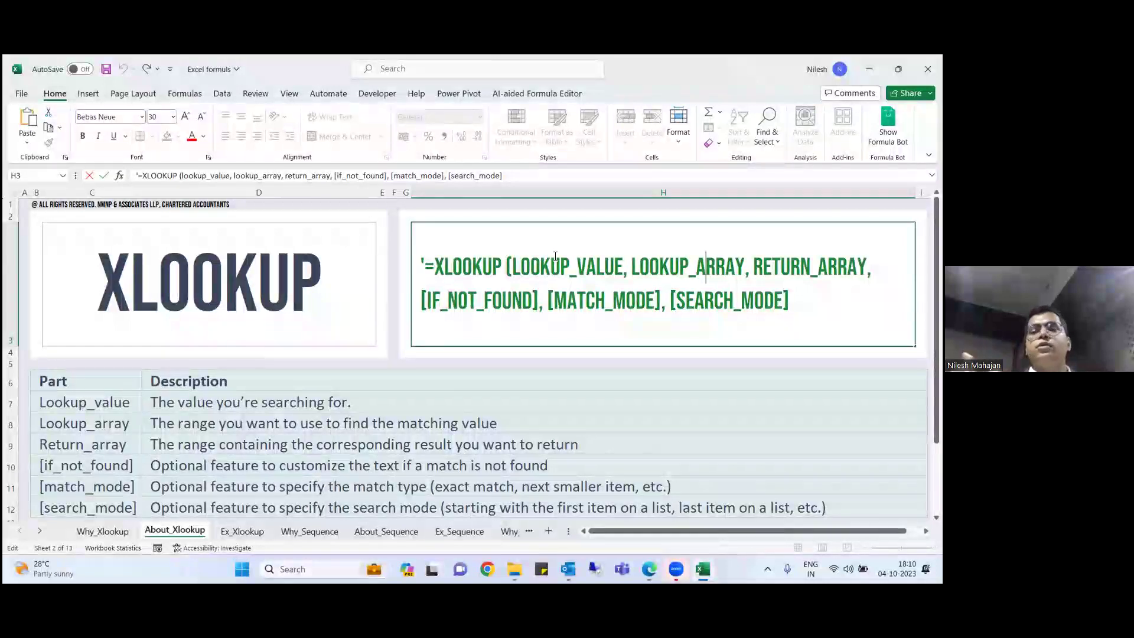
{"action": "triple_click", "coordinate": [766, 255]}
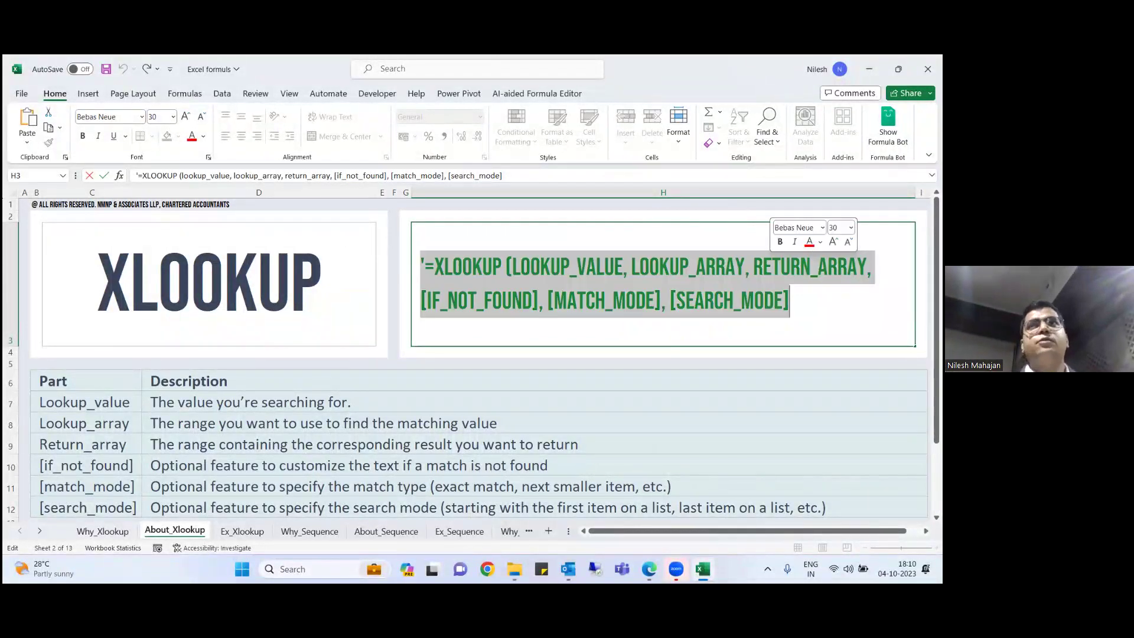
{"action": "double_click", "coordinate": [452, 297]}
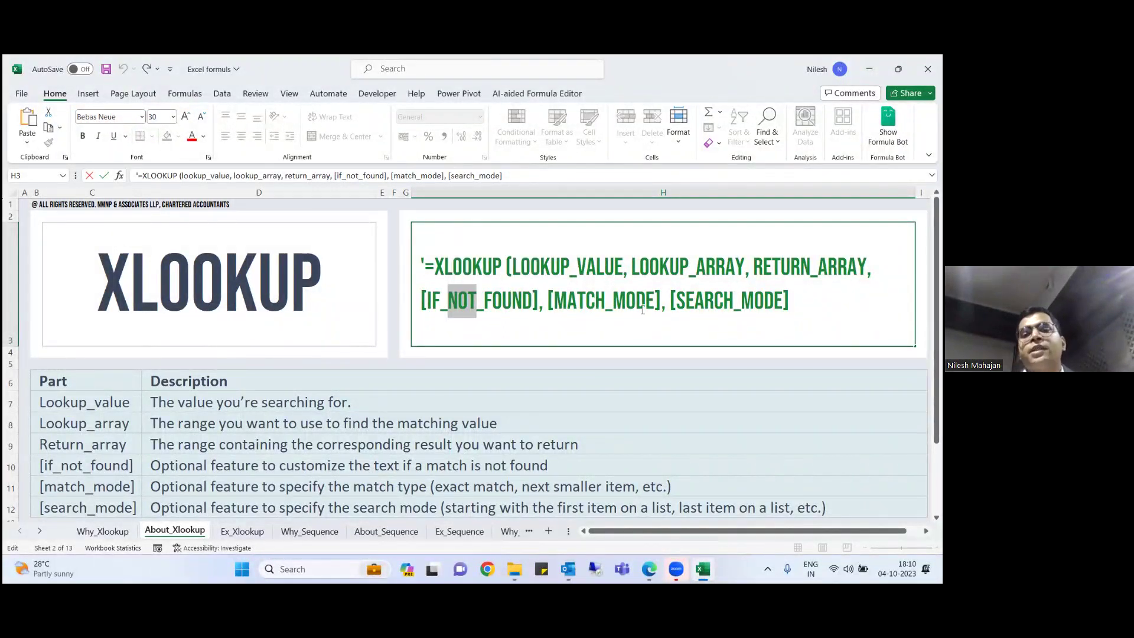
{"action": "left_click", "coordinate": [599, 302]}
{"action": "double_click", "coordinate": [600, 303]}
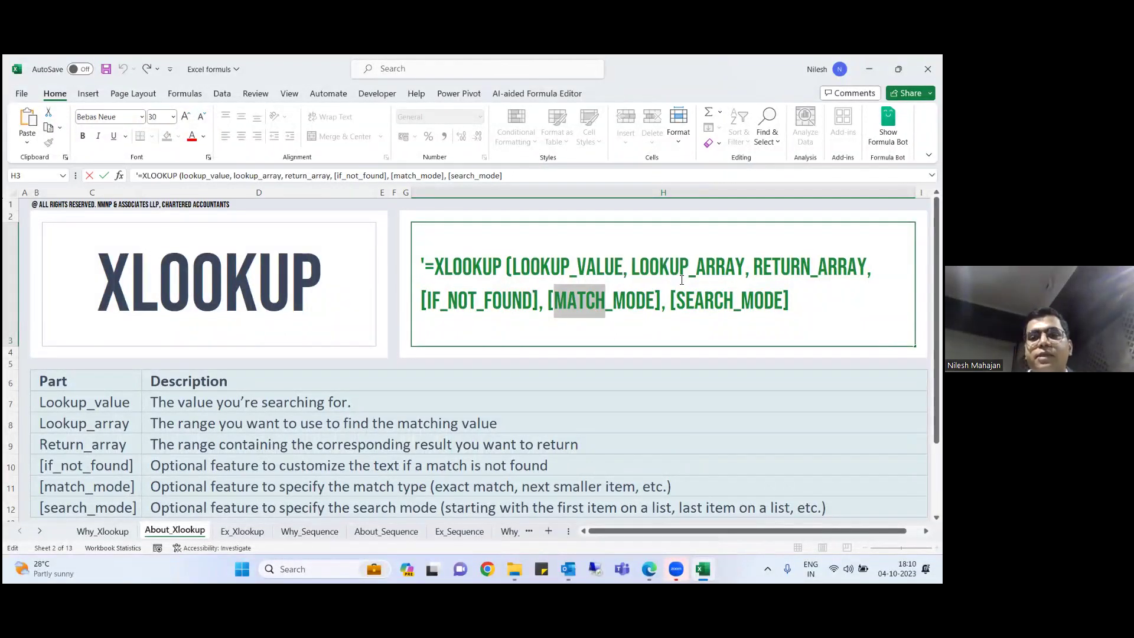
{"action": "left_click_drag", "start_coordinate": [512, 267], "coordinate": [872, 267]}
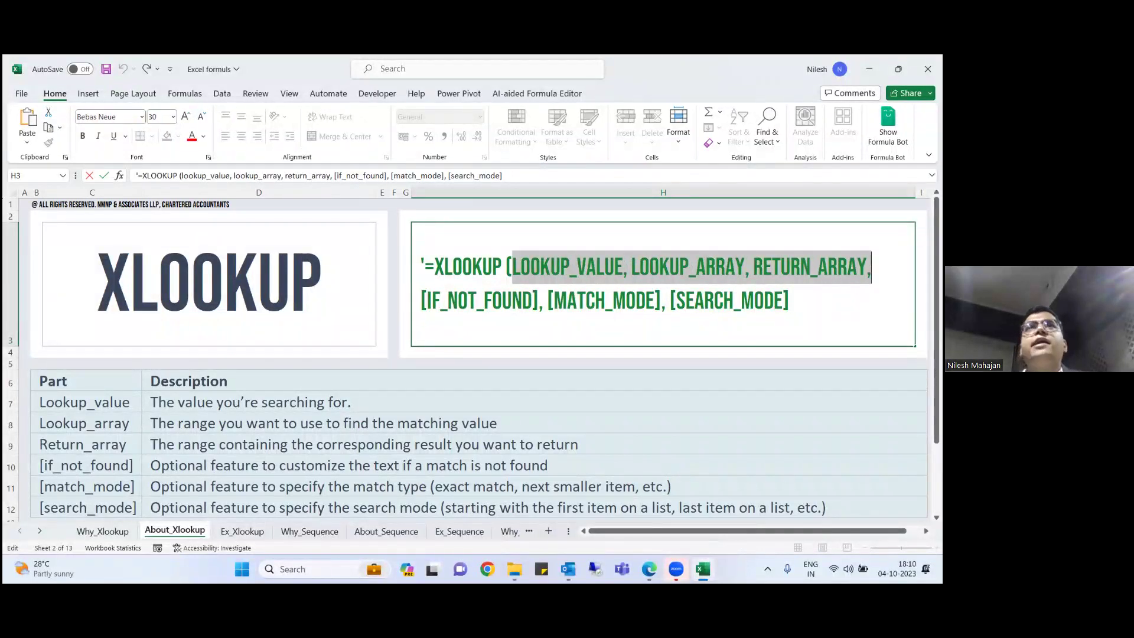
{"action": "left_click_drag", "start_coordinate": [427, 301], "coordinate": [736, 296]}
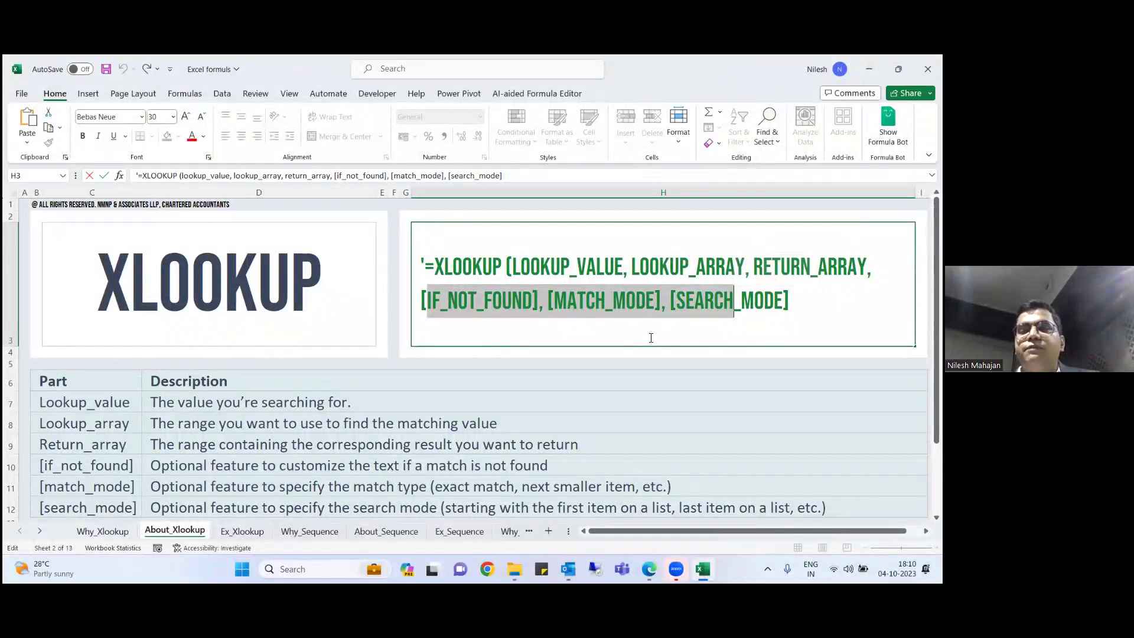
{"action": "left_click", "coordinate": [503, 302]}
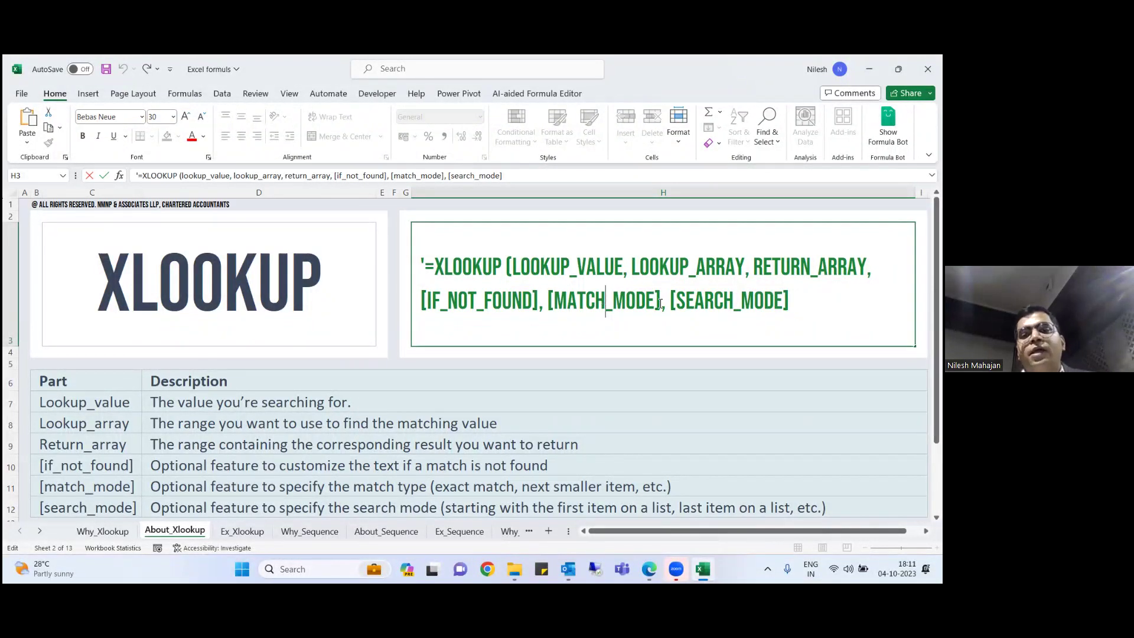
{"action": "double_click", "coordinate": [716, 301]}
{"action": "left_click", "coordinate": [717, 301]}
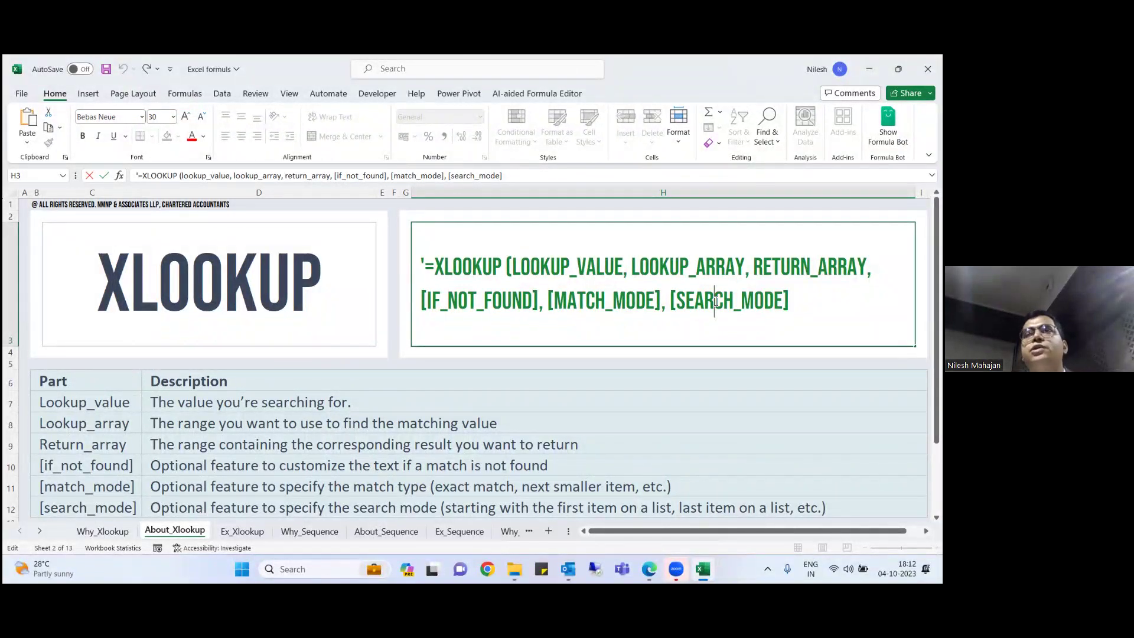
{"action": "key", "text": "Return"}
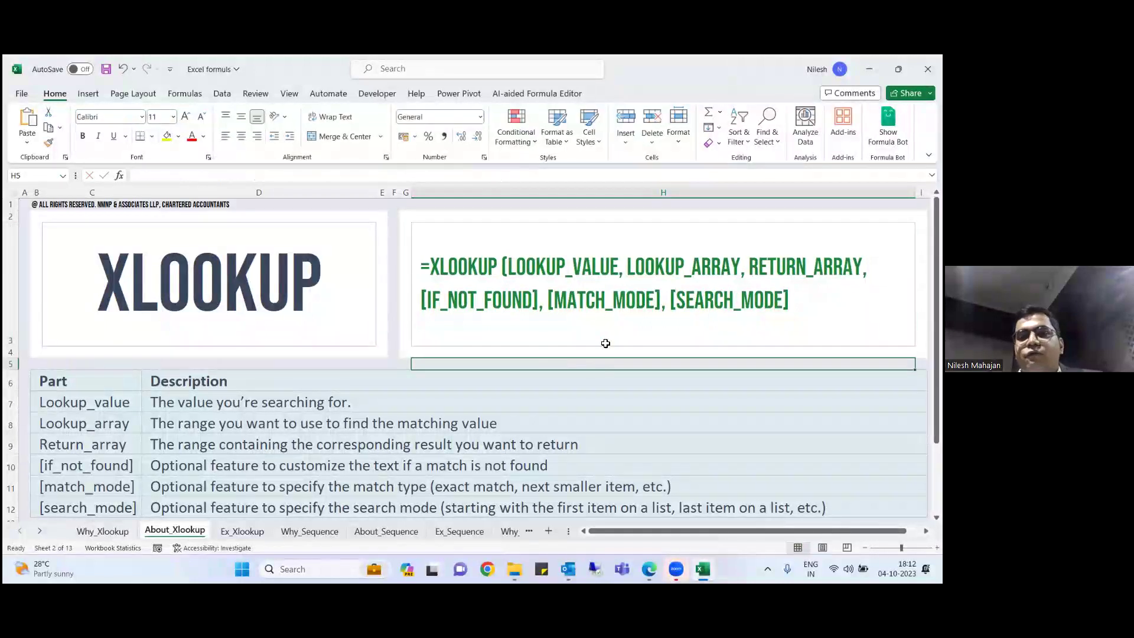
{"action": "left_click_drag", "start_coordinate": [88, 402], "coordinate": [108, 420]}
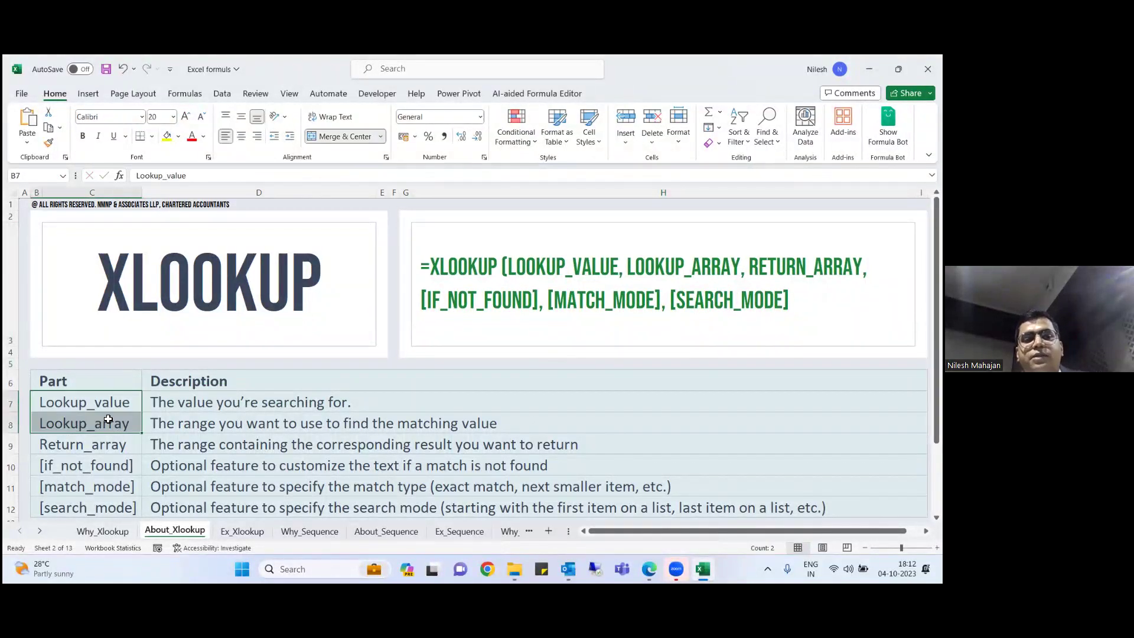
{"action": "key", "text": "shift+Up"}
{"action": "key", "text": "Right"}
{"action": "key", "text": "Down"}
{"action": "key", "text": "Down"}
{"action": "key", "text": "Down"}
{"action": "key", "text": "Down"}
{"action": "key", "text": "Down"}
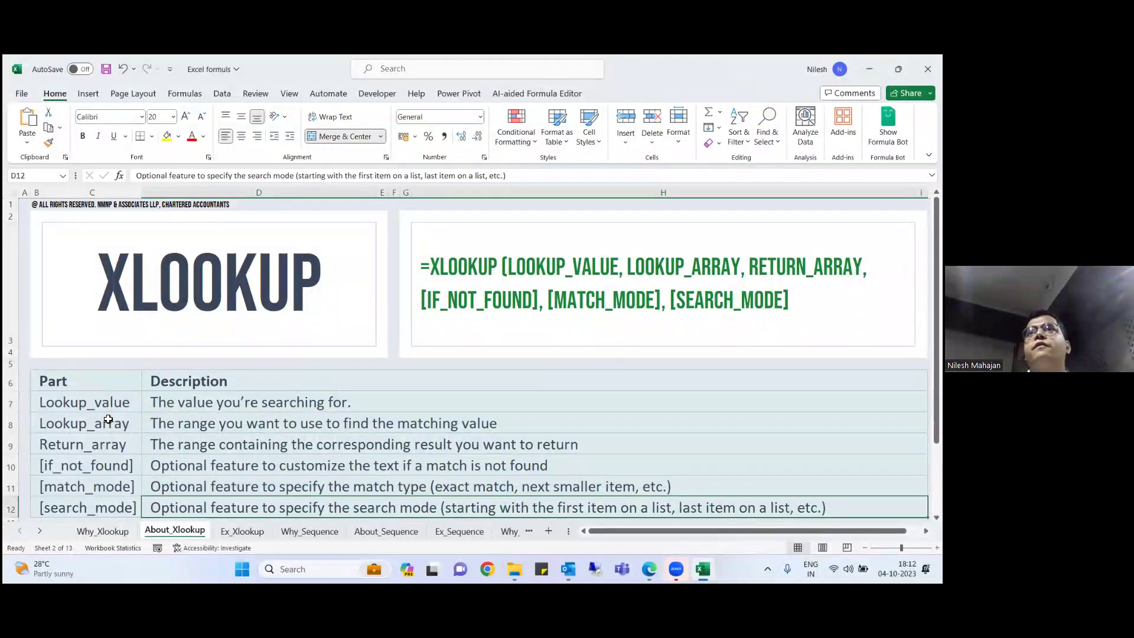
- On the Ex_Xlookup sheet, clear the existing lookup results in D4:G10
{"action": "left_click", "coordinate": [247, 531]}
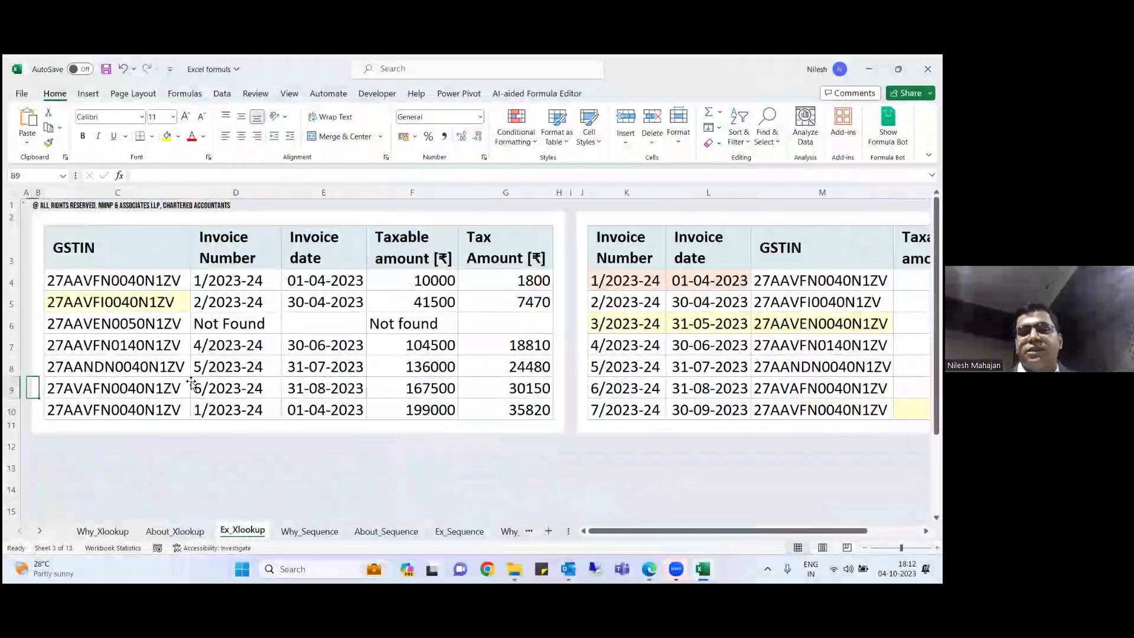
{"action": "key", "text": "Right"}
{"action": "key", "text": "Right"}
{"action": "key", "text": "Up"}
{"action": "key", "text": "Up"}
{"action": "key", "text": "Up"}
{"action": "key", "text": "Up"}
{"action": "key", "text": "Up"}
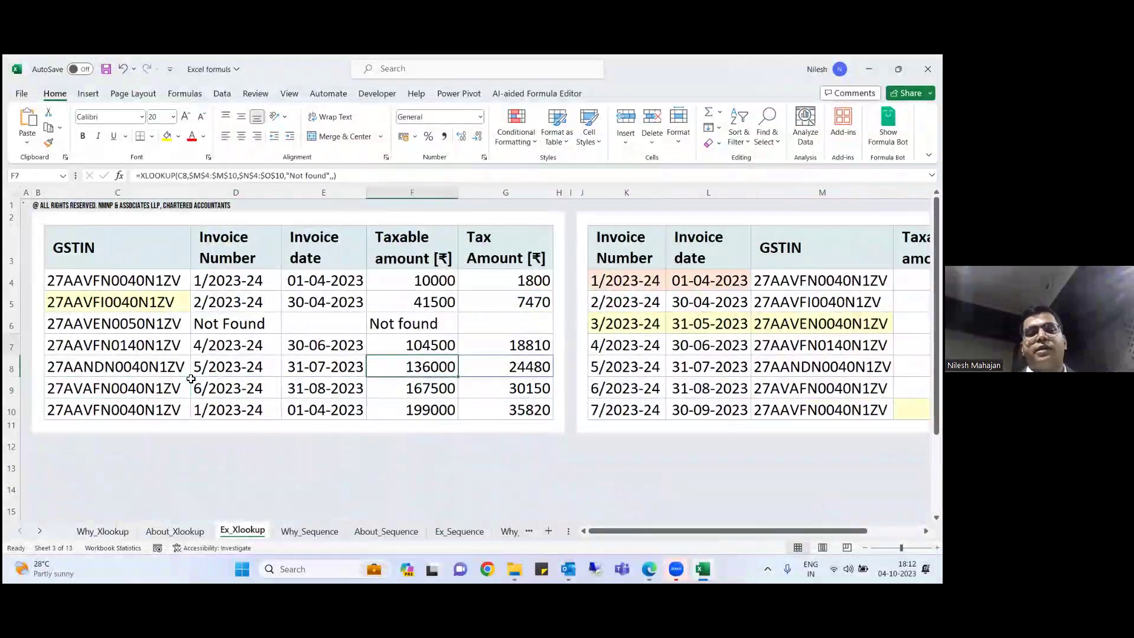
{"action": "key", "text": "shift+Down"}
{"action": "key", "text": "shift+Down"}
{"action": "key", "text": "shift+Down"}
{"action": "key", "text": "shift+Down"}
{"action": "key", "text": "shift+Down"}
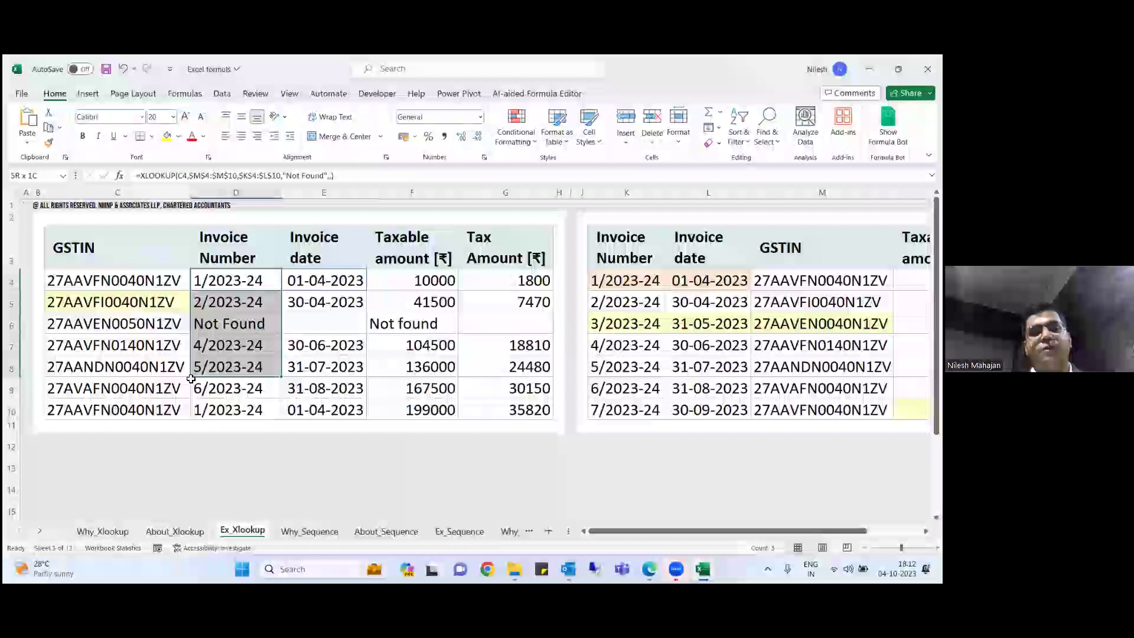
{"action": "key", "text": "shift+Right"}
{"action": "key", "text": "shift+Right"}
{"action": "key", "text": "shift+Down"}
{"action": "key", "text": "shift+Right"}
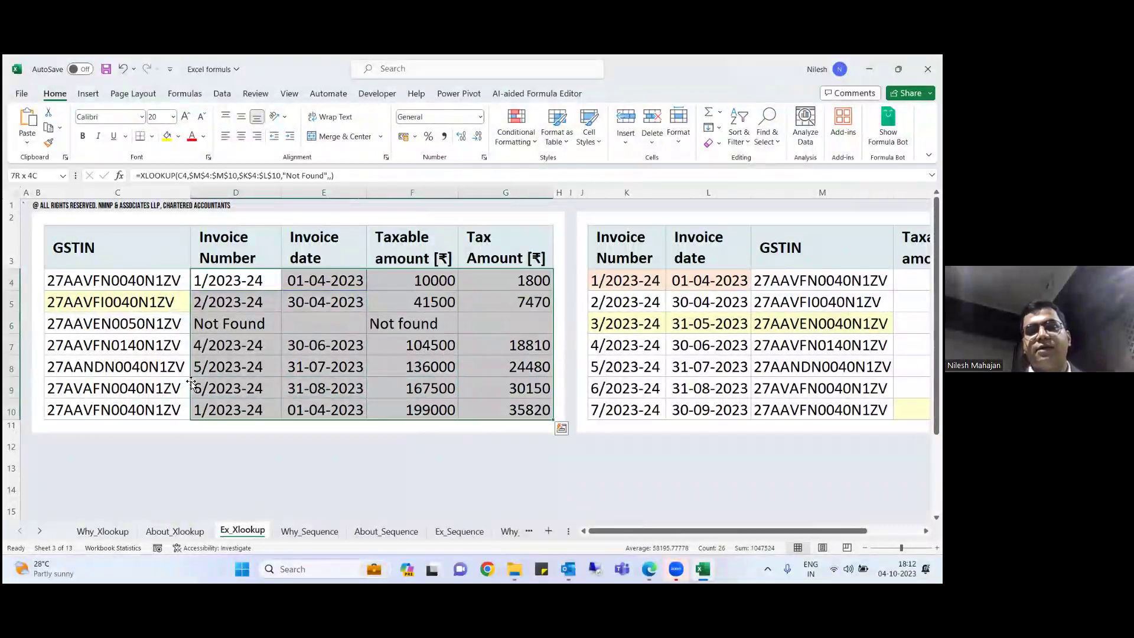
{"action": "key", "text": "Delete"}
{"action": "key", "text": "shift+BackSpace"}
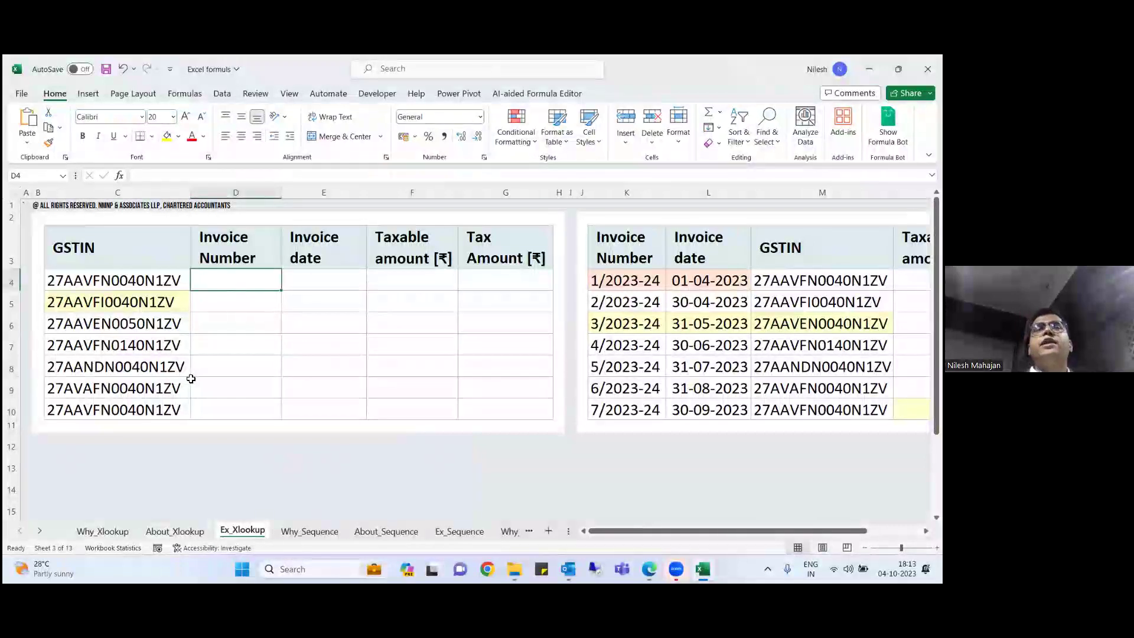
- Return to D4 and begin typing an XLOOKUP formula
{"action": "key", "text": "Right"}
{"action": "key", "text": "Right"}
{"action": "key", "text": "Right"}
{"action": "key", "text": "Right"}
{"action": "key", "text": "Right"}
{"action": "key", "text": "Right"}
{"action": "key", "text": "Right"}
{"action": "key", "text": "Right"}
{"action": "key", "text": "Right"}
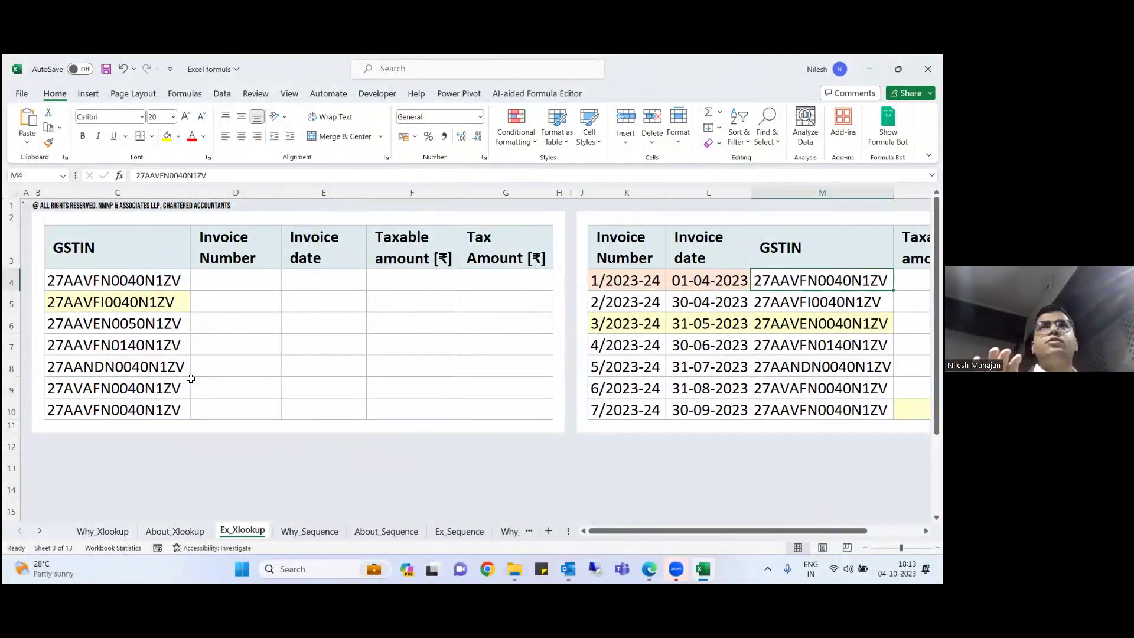
{"action": "key", "text": "Left"}
{"action": "key", "text": "Left"}
{"action": "key", "text": "Left"}
{"action": "key", "text": "Left"}
{"action": "key", "text": "Left"}
{"action": "key", "text": "Left"}
{"action": "key", "text": "Left"}
{"action": "key", "text": "Left"}
{"action": "key", "text": "Left"}
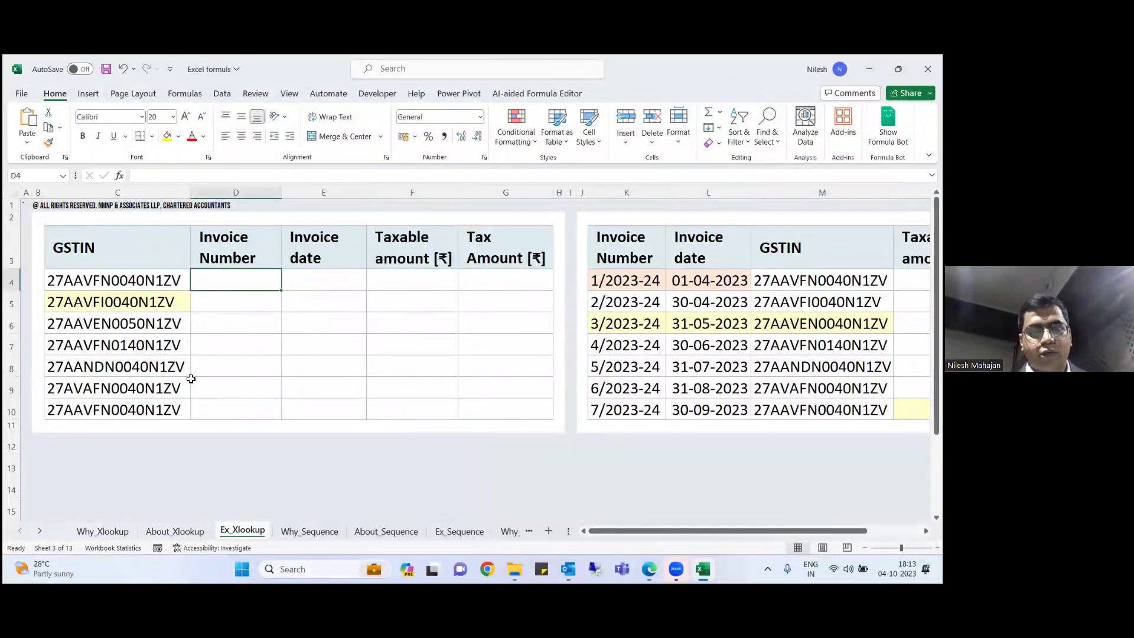
{"action": "type", "text": "="}
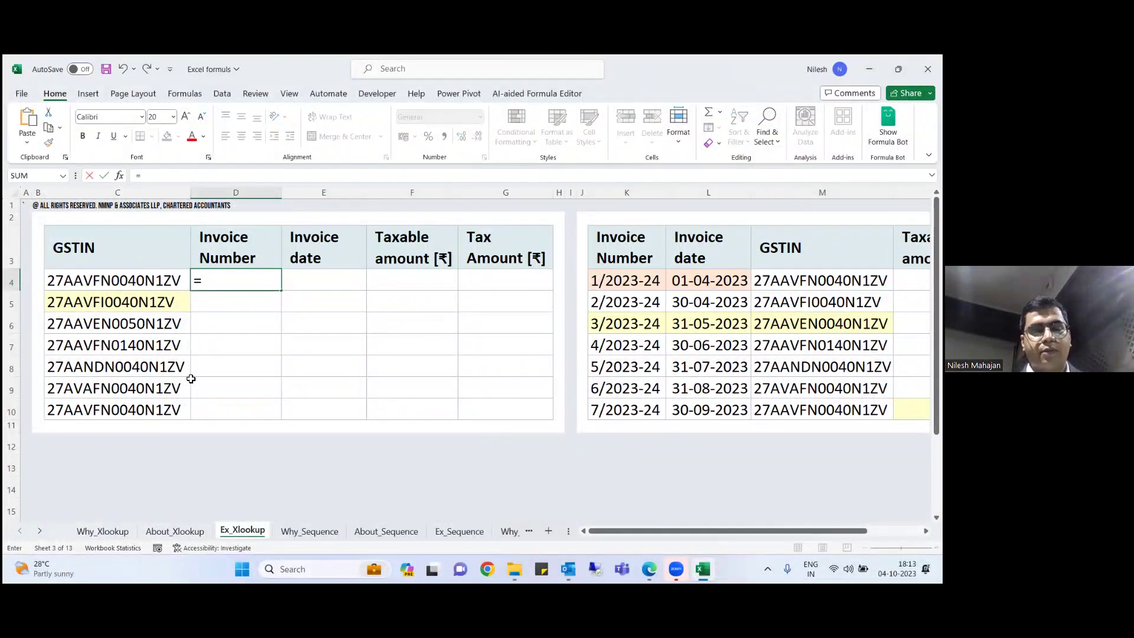
{"action": "type", "text": "xl"}
- Complete D4 as =XLOOKUP(C4,M4:M10,K4:L10), spilling invoice 1/2023-24 and date 01-04-2023
{"action": "key", "text": "Tab"}
{"action": "key", "text": "Left"}
{"action": "type", "text": ","}
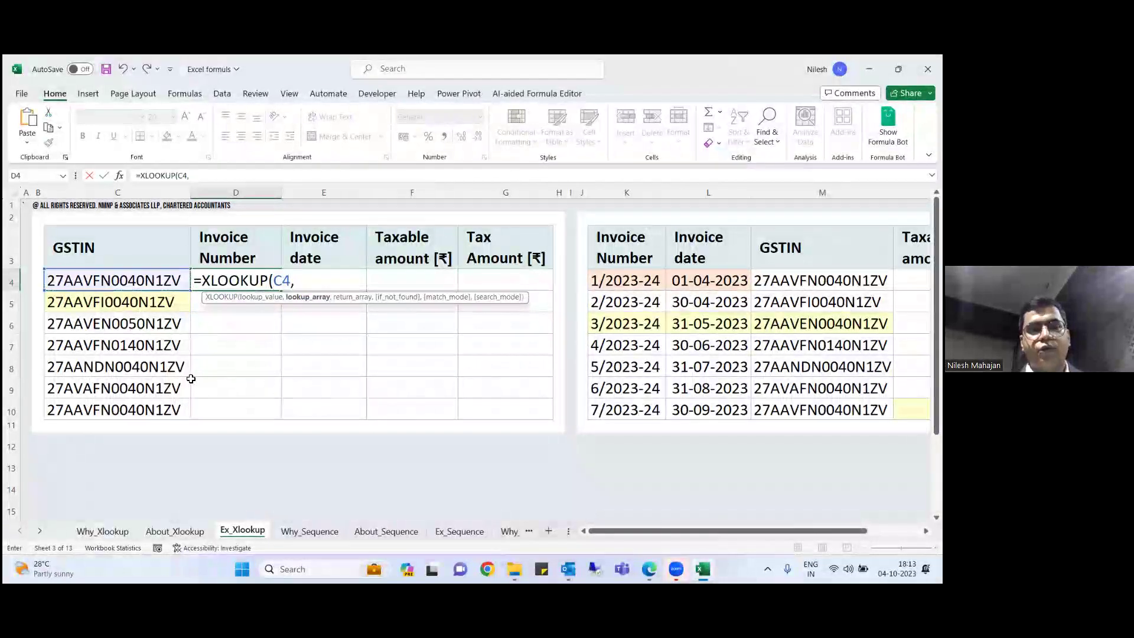
{"action": "left_click_drag", "start_coordinate": [821, 280], "coordinate": [821, 409]}
{"action": "type", "text": ","}
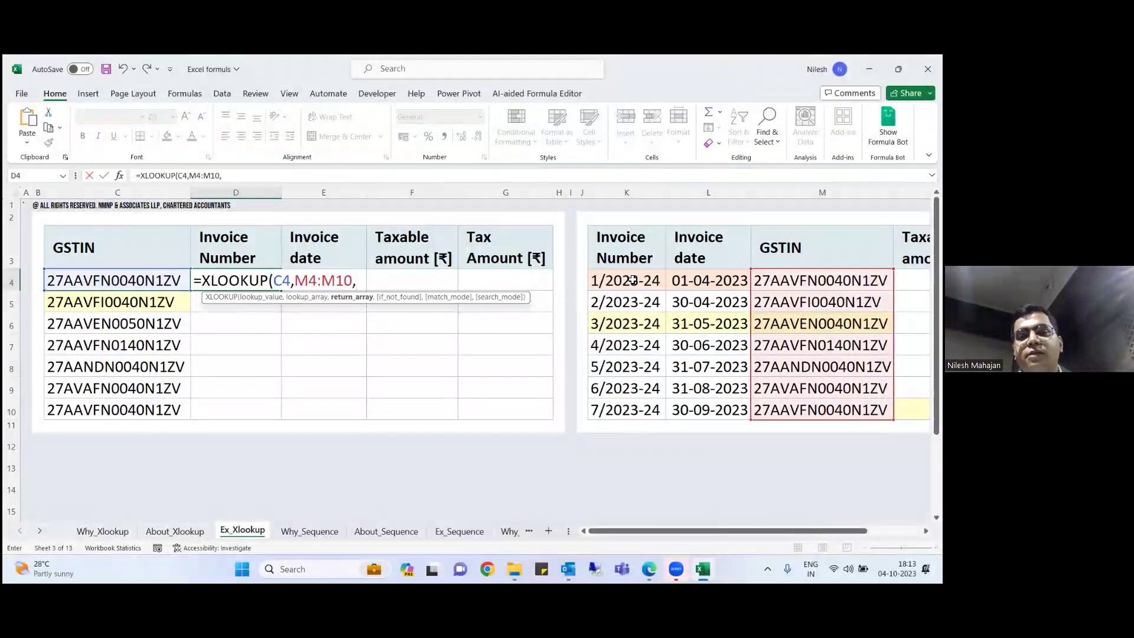
{"action": "left_click_drag", "start_coordinate": [633, 281], "coordinate": [705, 411]}
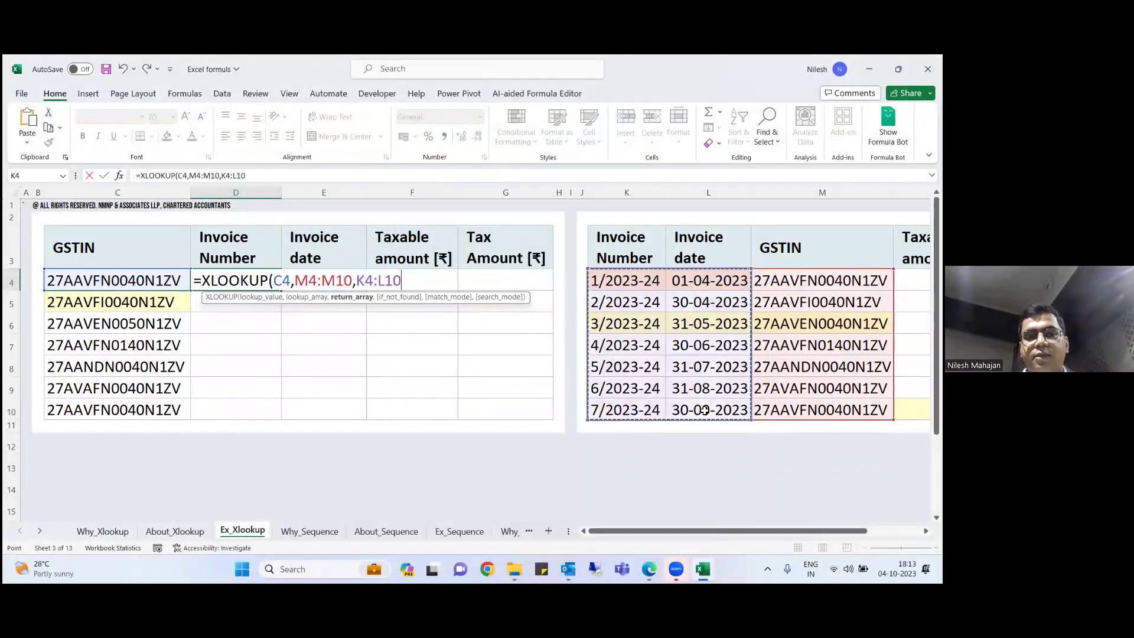
{"action": "type", "text": ")"}
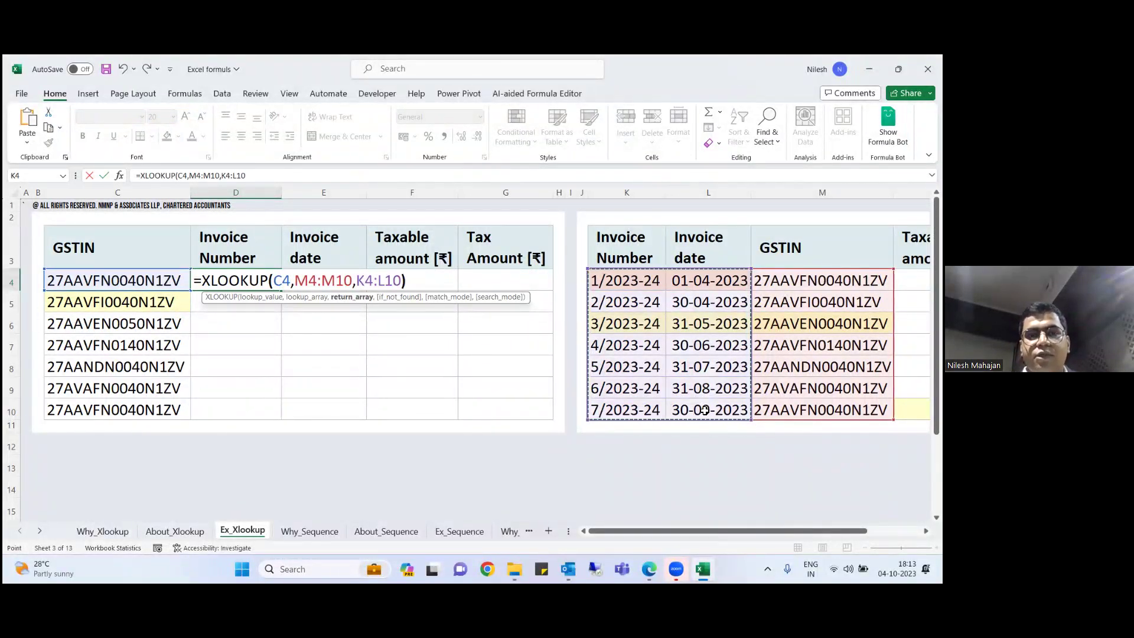
{"action": "key", "text": "Return"}
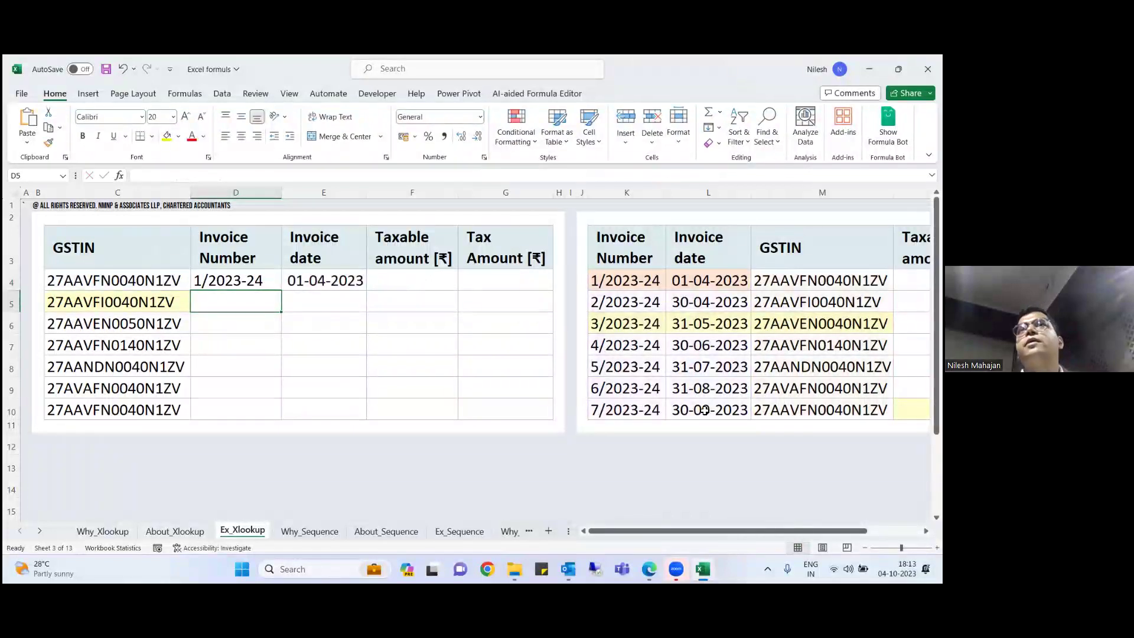
- Make the M4:M10 lookup range and K4:L10 return range absolute in D4's XLOOKUP
{"action": "key", "text": "Up"}
{"action": "key", "text": "Right"}
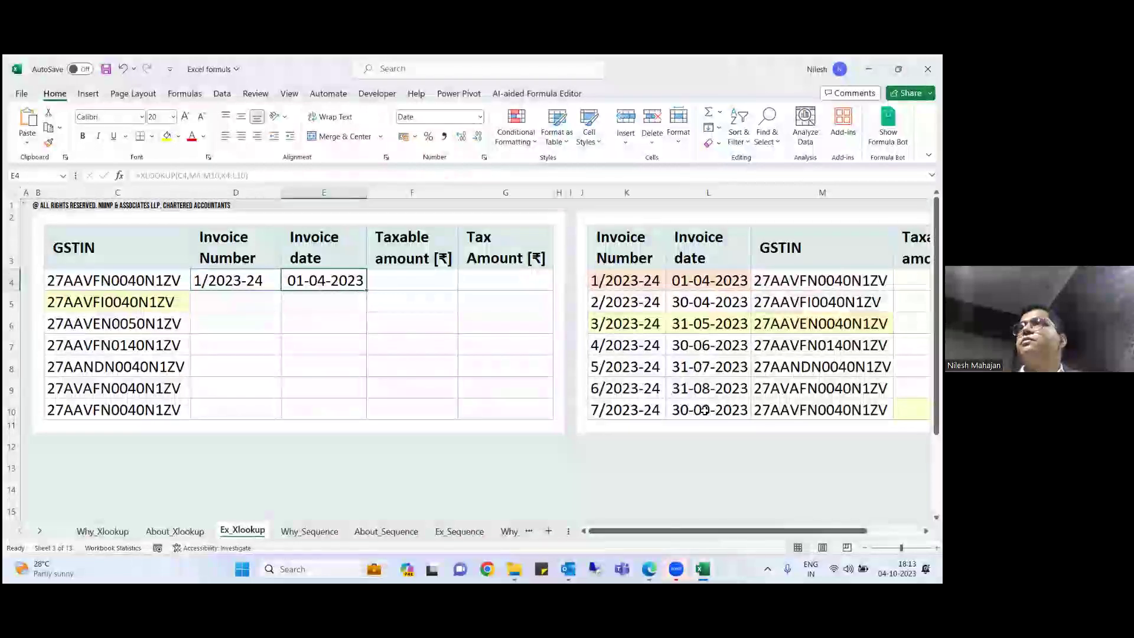
{"action": "key", "text": "Left"}
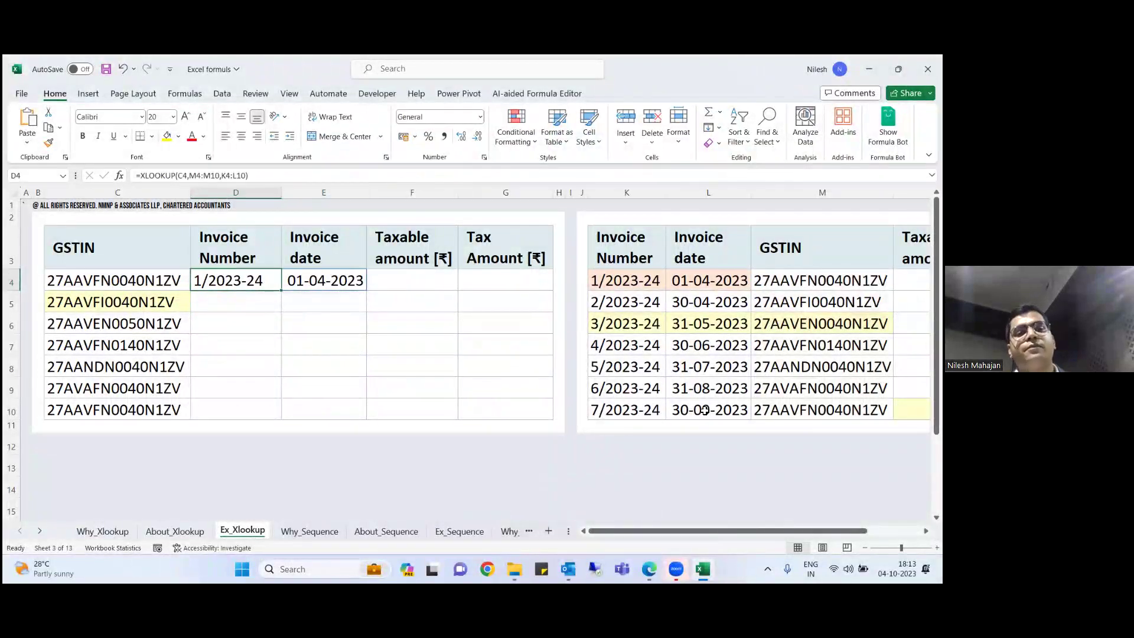
{"action": "key", "text": "Right"}
{"action": "key", "text": "Left"}
{"action": "key", "text": "F2"}
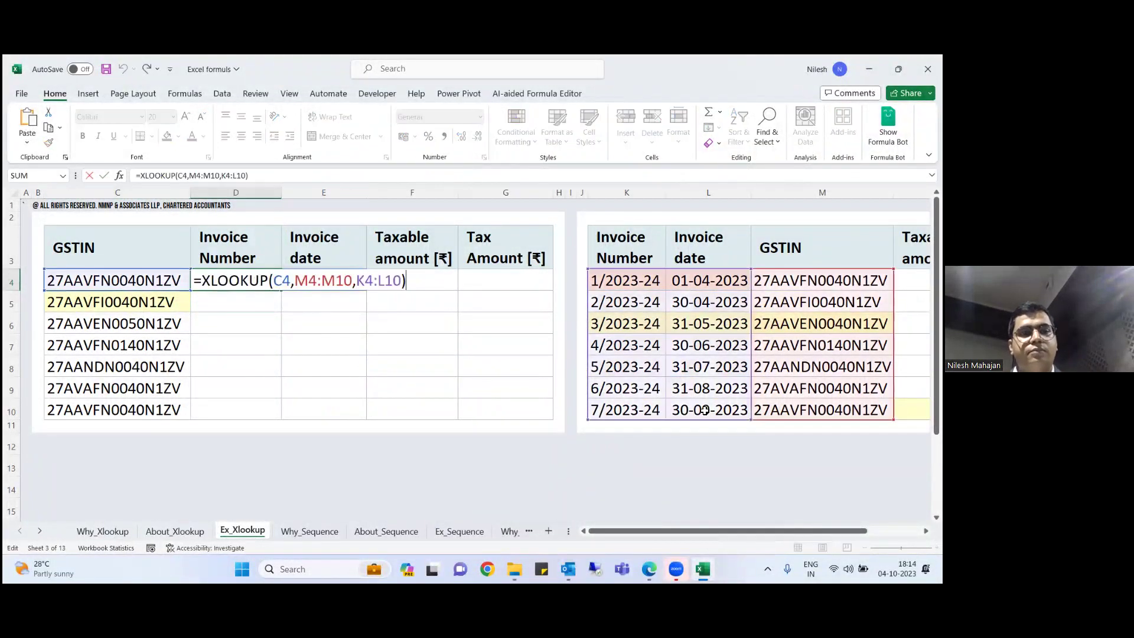
{"action": "key", "text": "Left"}
{"action": "key", "text": "Left"}
{"action": "key", "text": "Left"}
{"action": "key", "text": "Left"}
{"action": "key", "text": "Left"}
{"action": "key", "text": "Left"}
{"action": "key", "text": "Left"}
{"action": "key", "text": "Left"}
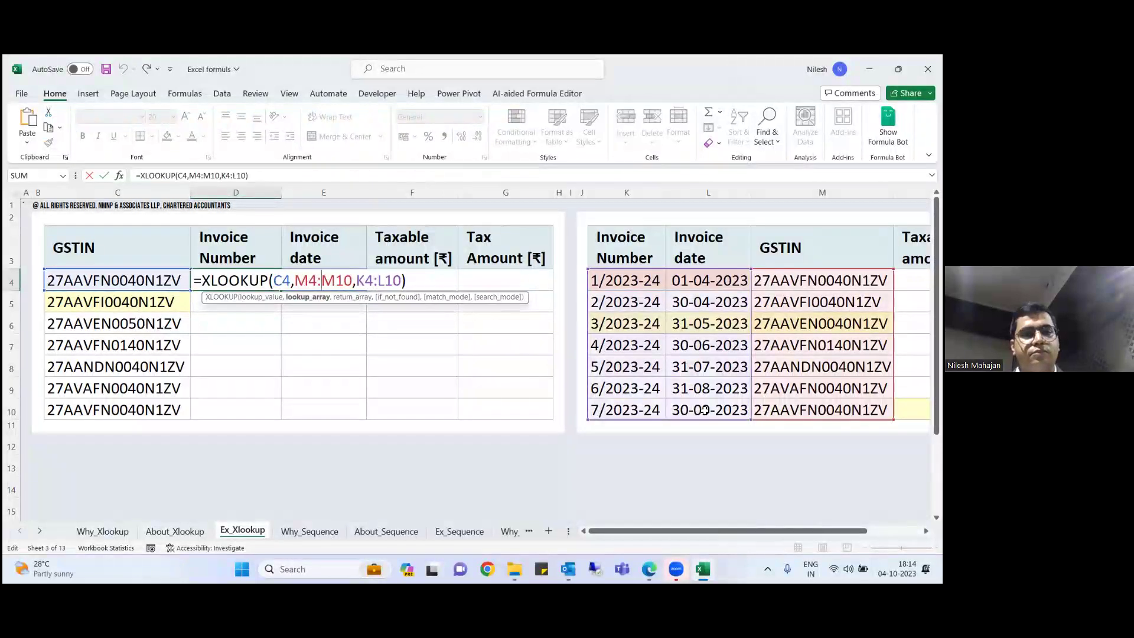
{"action": "key", "text": "F4"}
{"action": "key", "text": "Right"}
{"action": "key", "text": "Right"}
{"action": "key", "text": "Right"}
{"action": "key", "text": "Right"}
{"action": "key", "text": "Left"}
{"action": "key", "text": "F4"}
{"action": "key", "text": "ctrl+Return"}
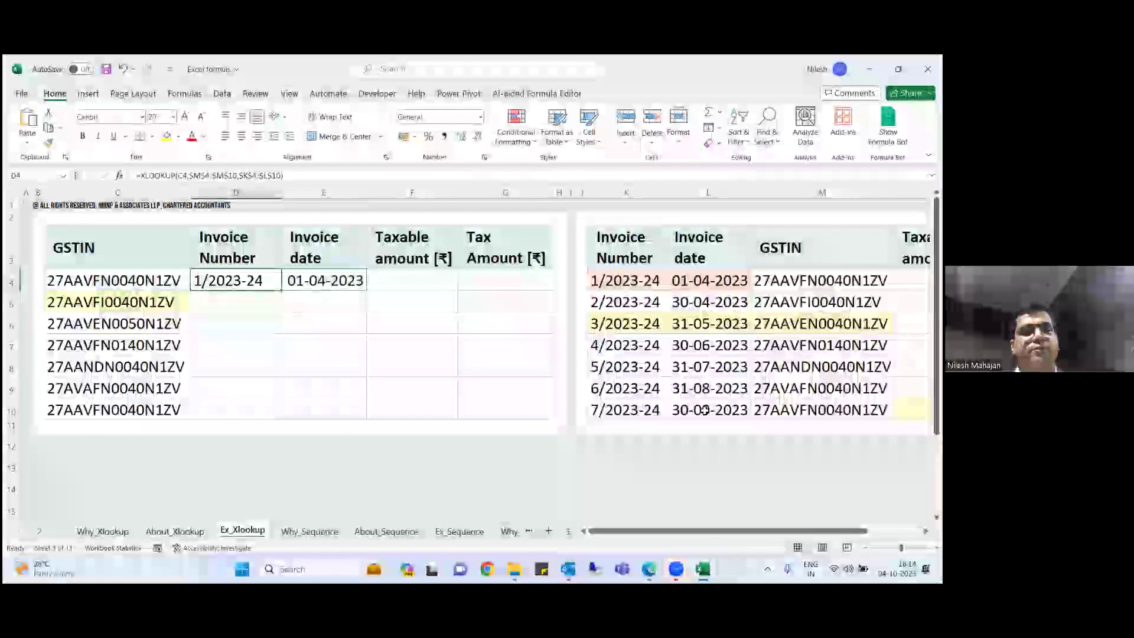
- Fill the D4 XLOOKUP down to D10, showing #N/A in D6
{"action": "key", "text": "ctrl+shift+Down"}
{"action": "key", "text": "ctrl+shift+Up"}
{"action": "key", "text": "shift+Down"}
{"action": "key", "text": "shift+Down"}
{"action": "key", "text": "shift+Down"}
{"action": "key", "text": "shift+Down"}
{"action": "key", "text": "shift+Down"}
{"action": "key", "text": "shift+Down"}
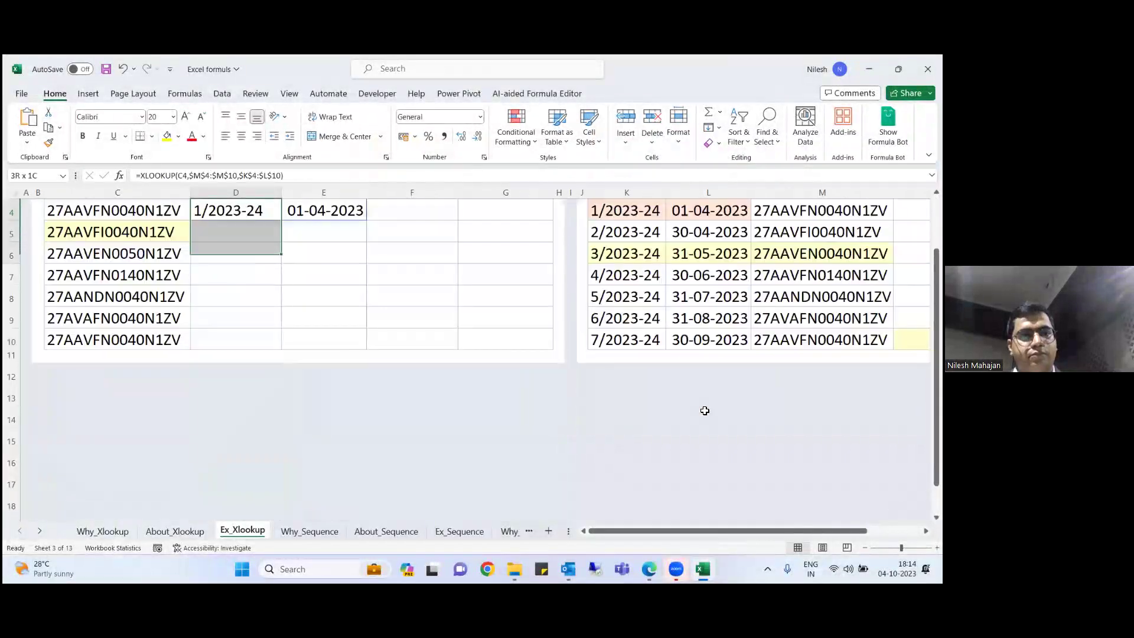
{"action": "key", "text": "ctrl+d"}
{"action": "key", "text": "Down"}
{"action": "key", "text": "Down"}
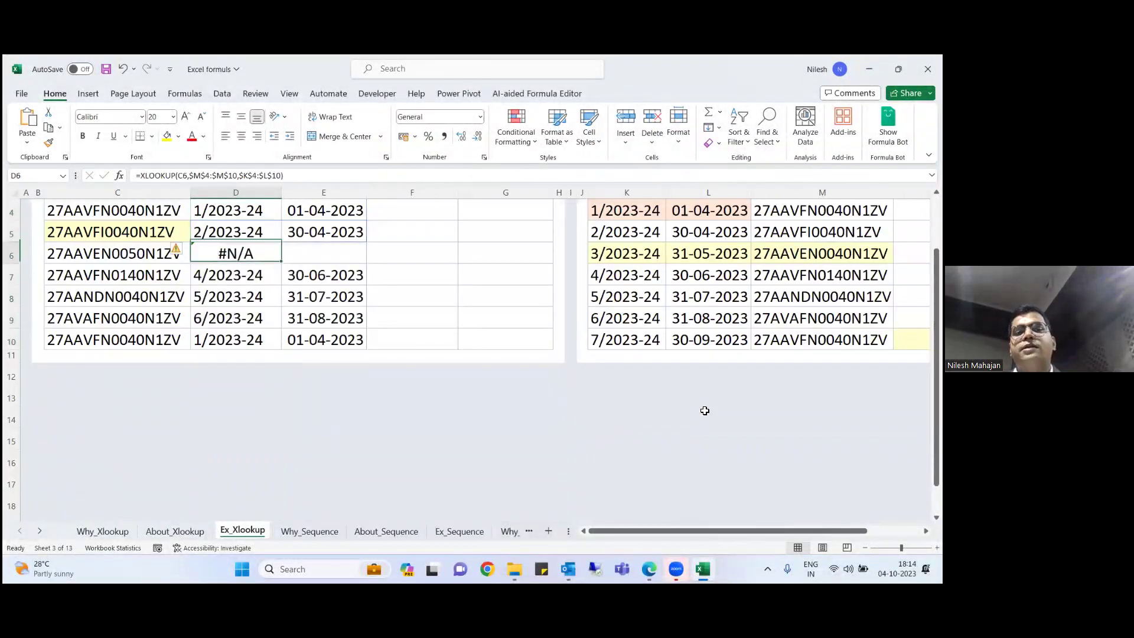
- Add custom if_not_found text to D4's XLOOKUP and refill D4:D10
{"action": "key", "text": "Up"}
{"action": "key", "text": "Up"}
{"action": "scroll", "coordinate": [705, 410], "scroll_direction": "up", "scroll_amount": 1}
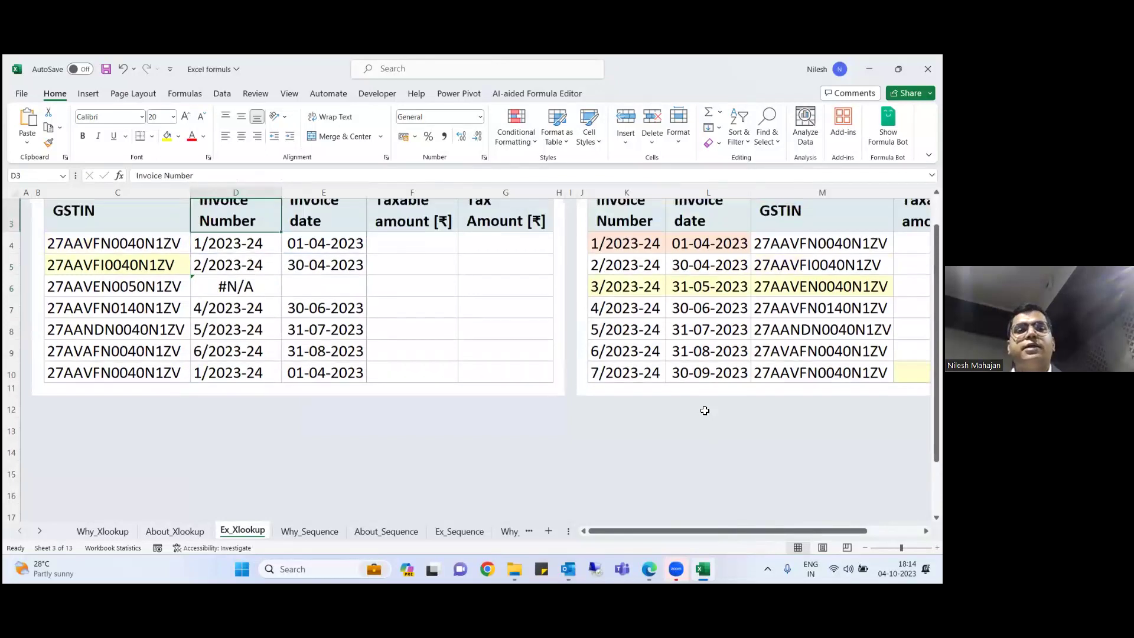
{"action": "key", "text": "F2"}
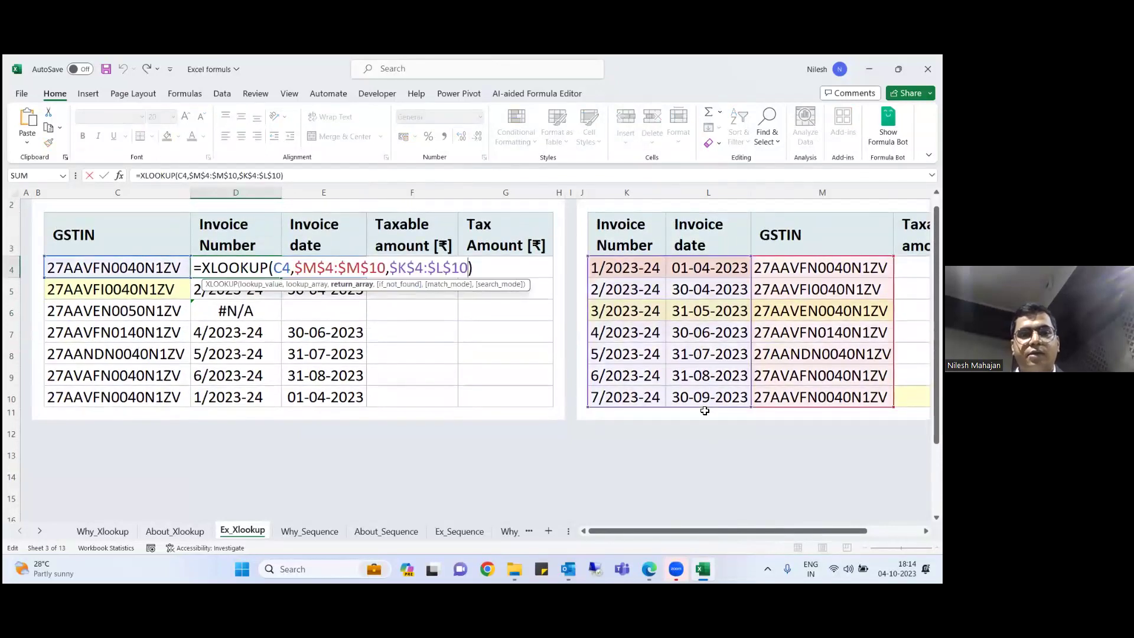
{"action": "type", "text": ",\""}
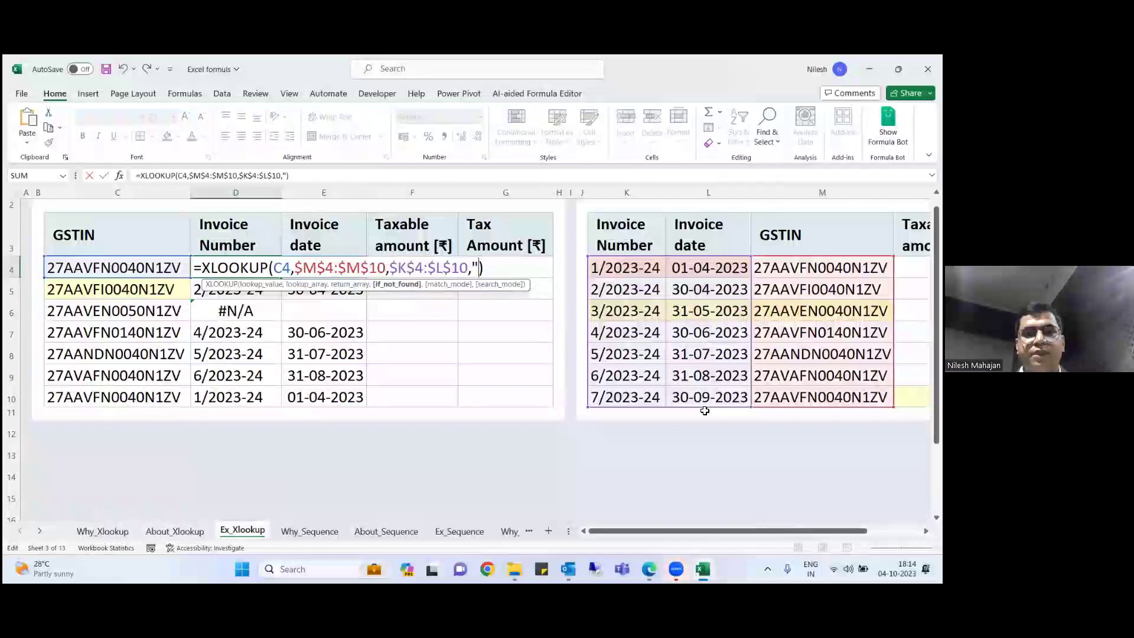
{"action": "type", "text": "Nilesh\""}
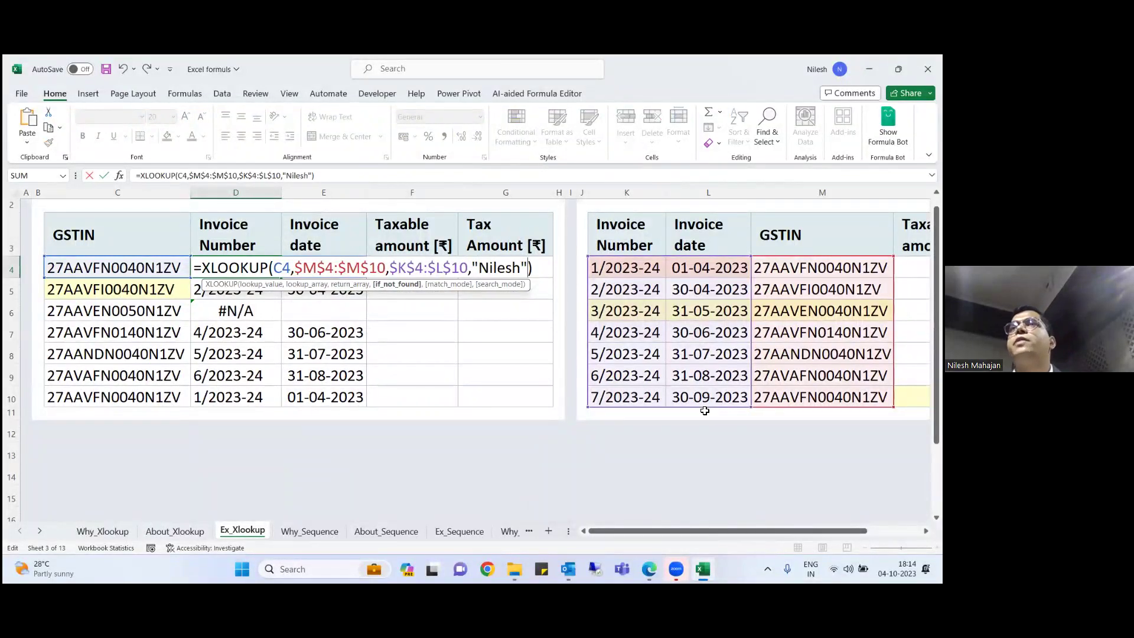
{"action": "key", "text": "Return"}
{"action": "key", "text": "Up"}
{"action": "key", "text": "shift+Right"}
{"action": "key", "text": "shift+Left"}
{"action": "key", "text": "ctrl+shift+Down"}
{"action": "key", "text": "ctrl+d"}
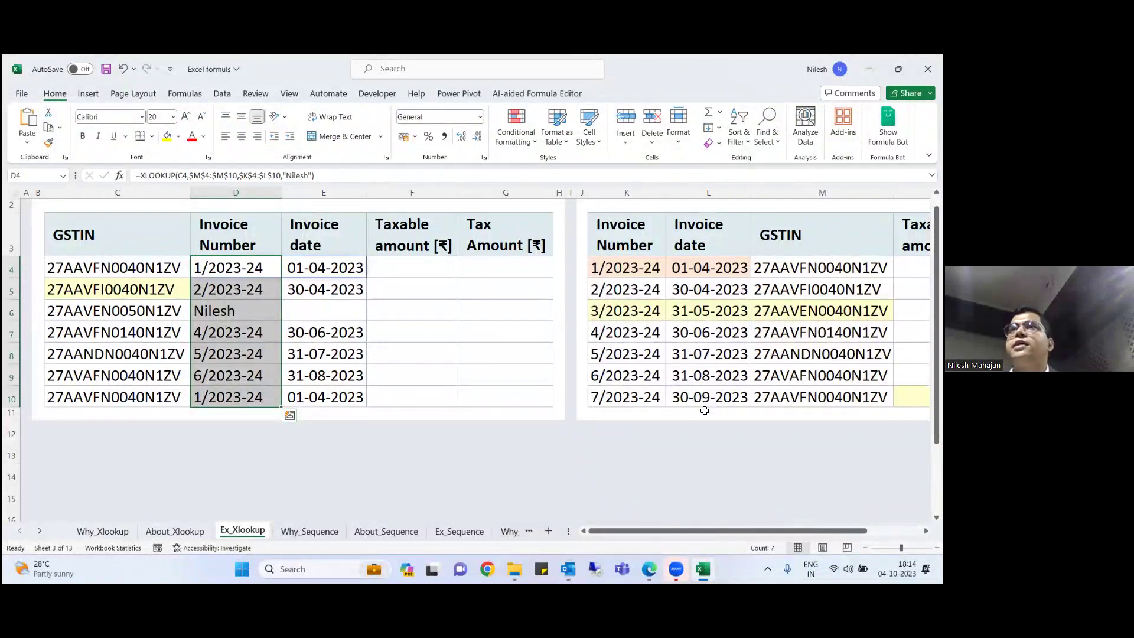
{"action": "key", "text": "Right"}
{"action": "key", "text": "Down"}
{"action": "key", "text": "Down"}
{"action": "key", "text": "Down"}
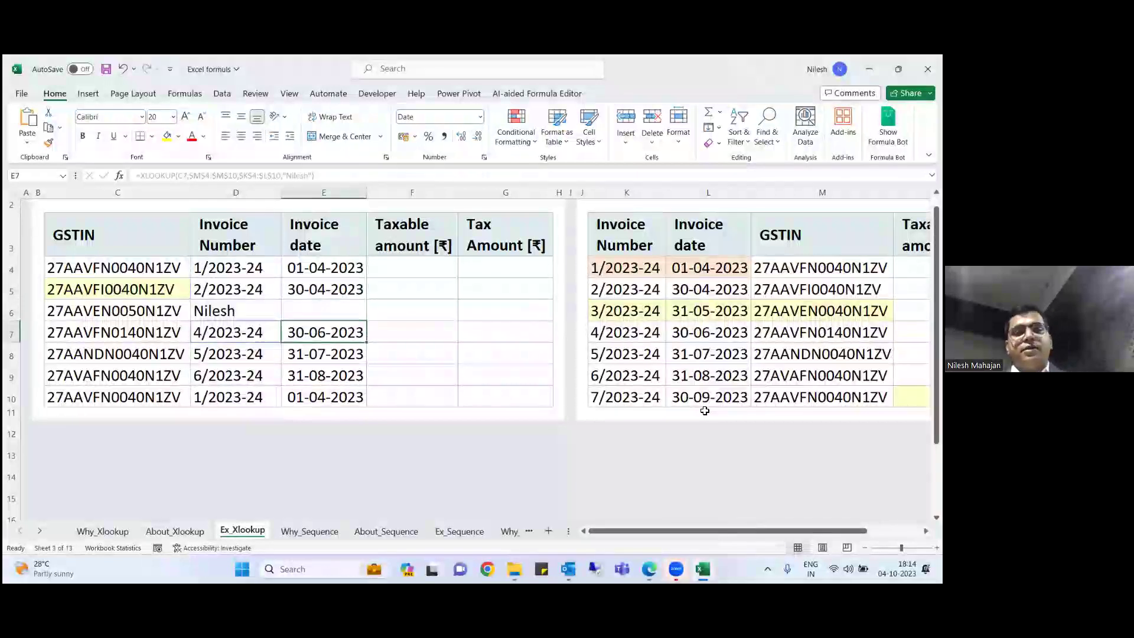
- Review the source table's Invoice Number, Taxable amount and tax formulas in columns M–O
{"action": "key", "text": "Right"}
{"action": "key", "text": "Up"}
{"action": "key", "text": "Up"}
{"action": "key", "text": "Up"}
{"action": "key", "text": "Right"}
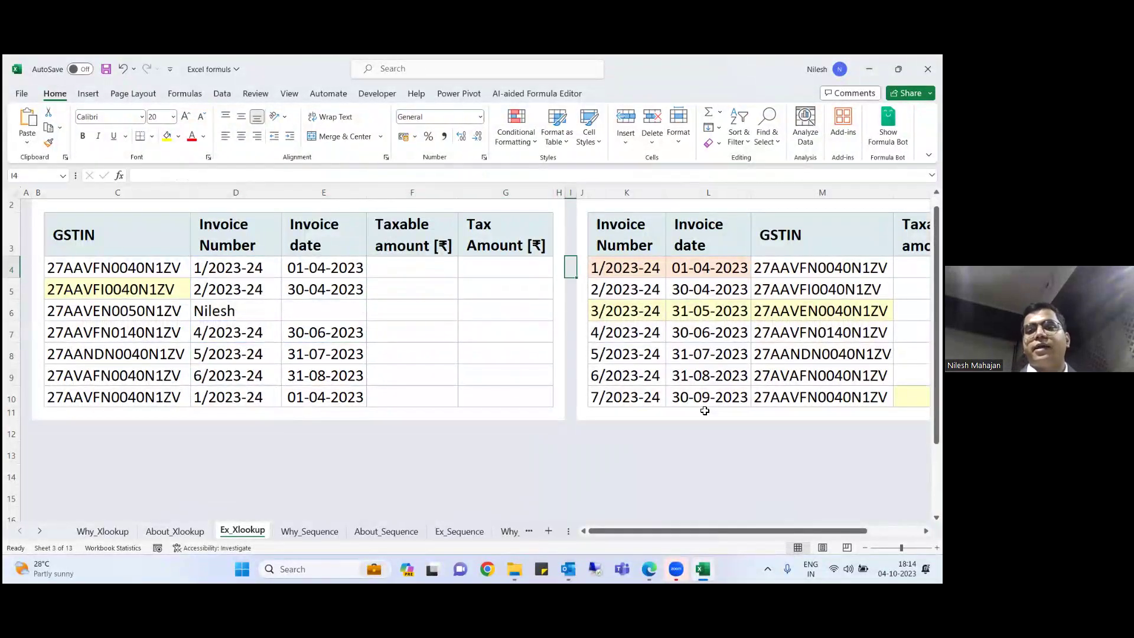
{"action": "key", "text": "Right"}
{"action": "key", "text": "Right"}
{"action": "key", "text": "Right"}
{"action": "key", "text": "Right"}
{"action": "key", "text": "Right"}
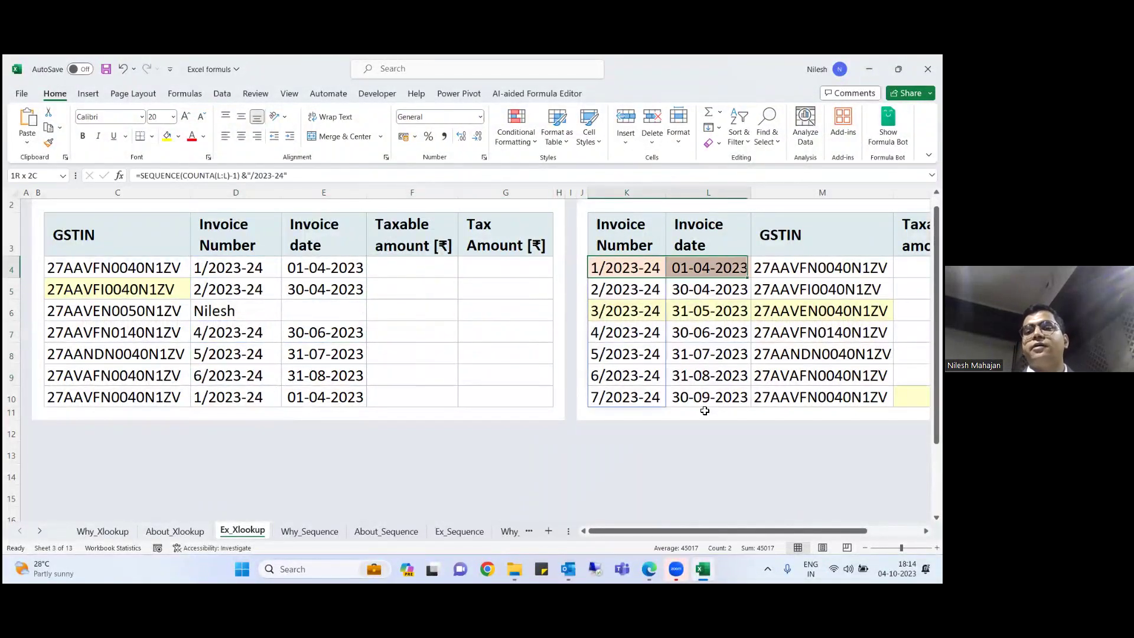
{"action": "key", "text": "Right"}
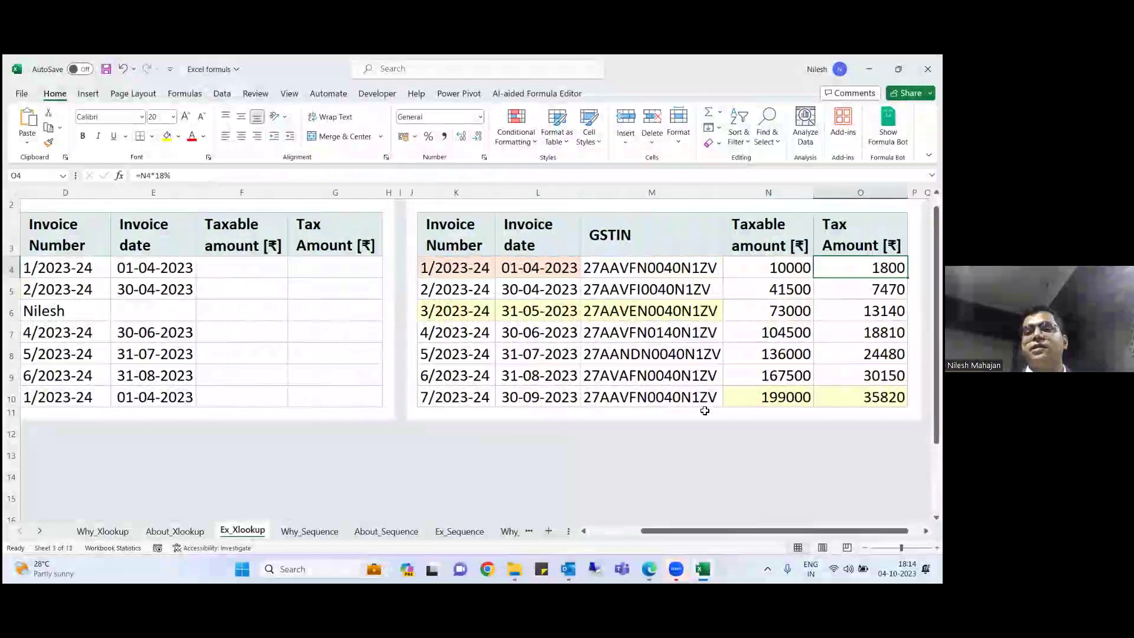
{"action": "key", "text": "Left"}
{"action": "key", "text": "Down"}
{"action": "key", "text": "Down"}
{"action": "key", "text": "Down"}
{"action": "key", "text": "Down"}
{"action": "key", "text": "Down"}
{"action": "key", "text": "Down"}
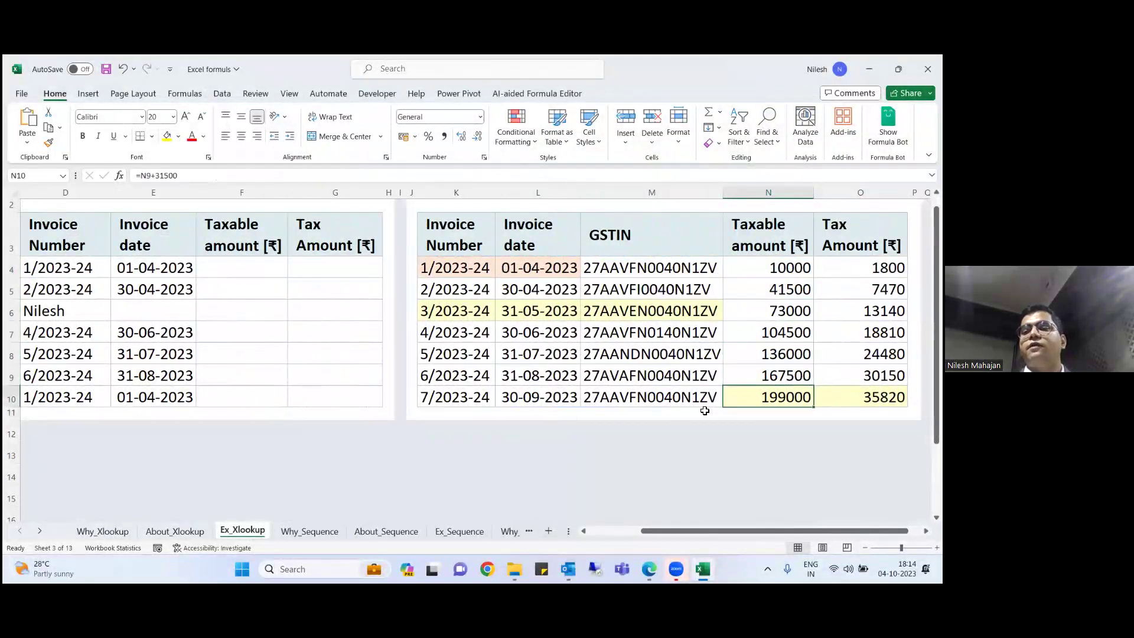
{"action": "key", "text": "Left"}
{"action": "key", "text": "Left"}
{"action": "key", "text": "Left"}
{"action": "key", "text": "Left"}
{"action": "key", "text": "Left"}
{"action": "key", "text": "Left"}
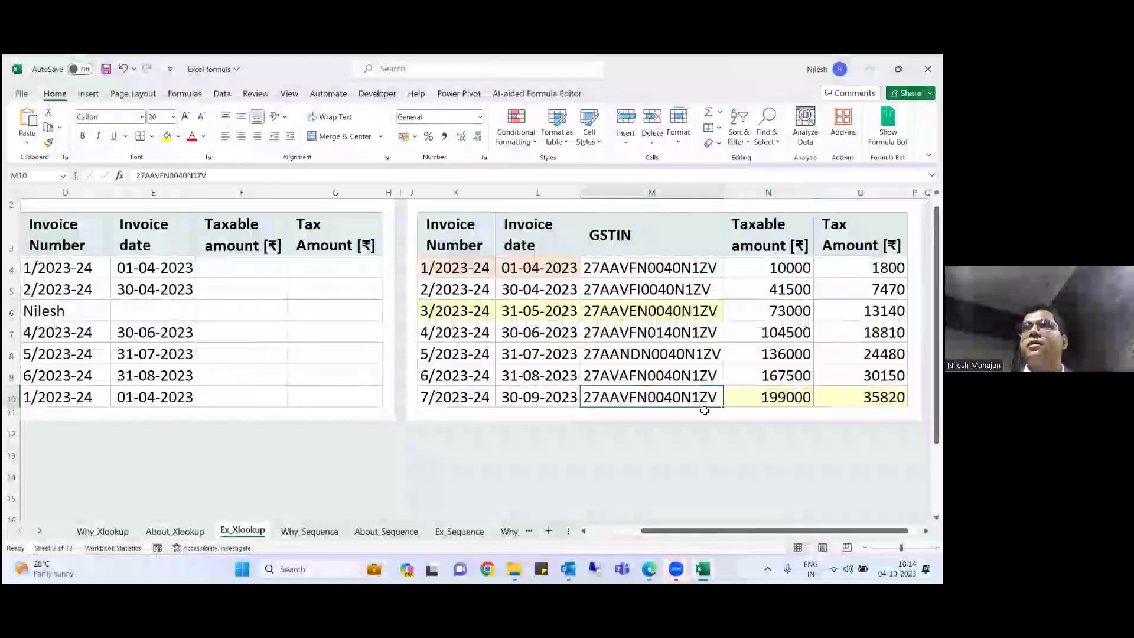
{"action": "key", "text": "Left"}
{"action": "key", "text": "Up"}
{"action": "key", "text": "Up"}
{"action": "key", "text": "Up"}
{"action": "key", "text": "Up"}
{"action": "key", "text": "Up"}
{"action": "key", "text": "Left"}
{"action": "key", "text": "Left"}
{"action": "key", "text": "Up"}
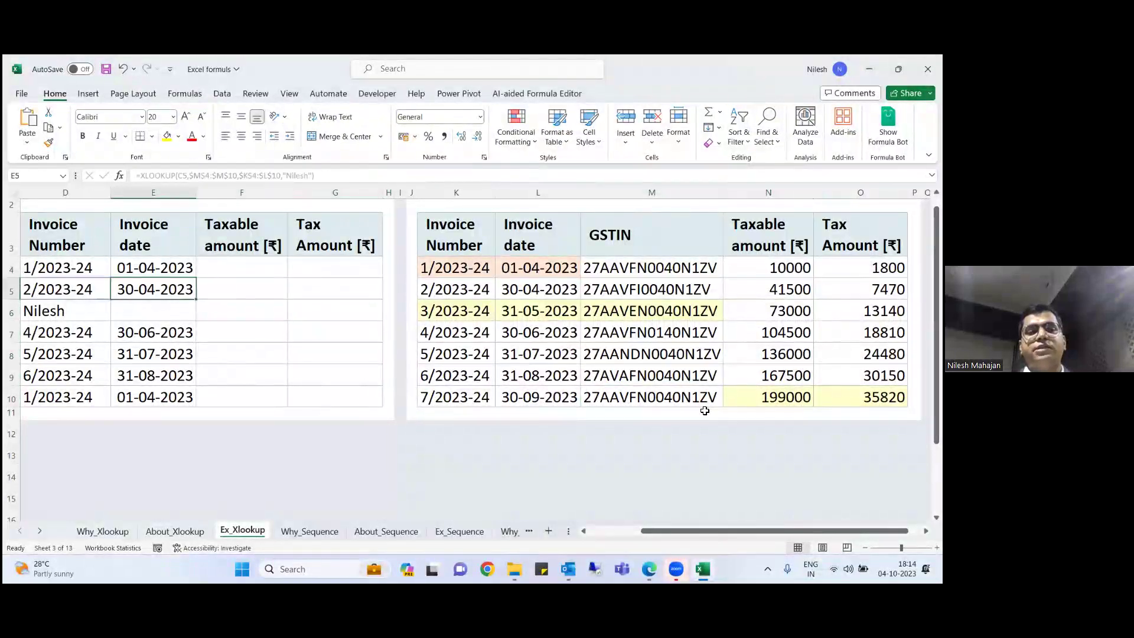
{"action": "key", "text": "Right"}
- Enter =XLOOKUP(C4,M4:M10,N4:O10) in F4 to return Taxable and Tax amounts
{"action": "type", "text": "=xl"}
{"action": "key", "text": "Tab"}
{"action": "key", "text": "Left"}
{"action": "key", "text": "Left"}
{"action": "key", "text": "Left"}
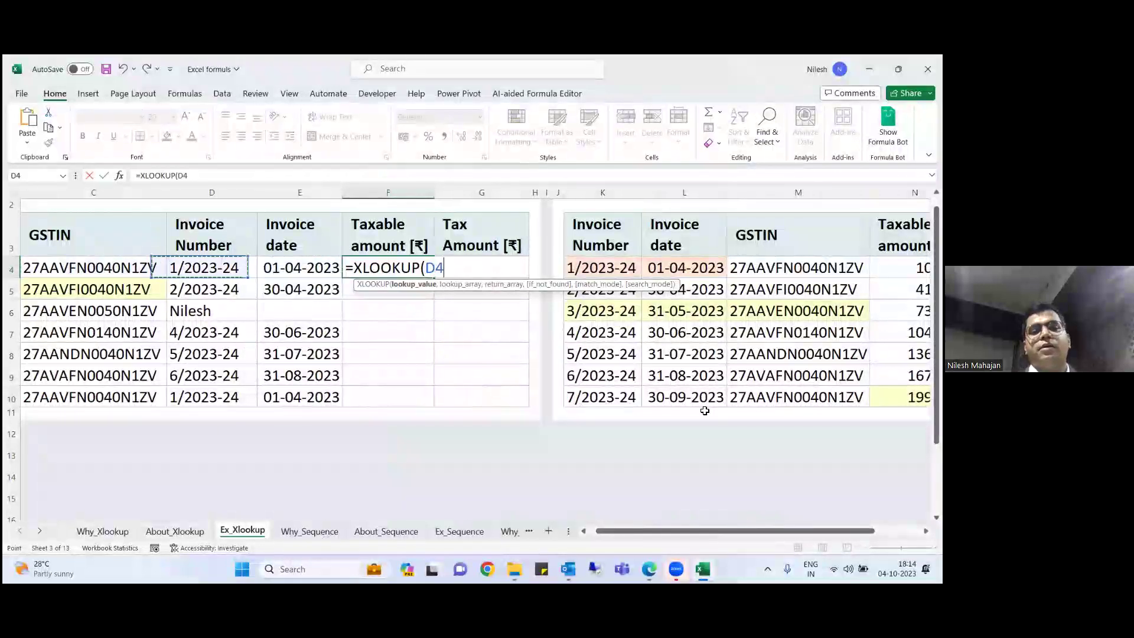
{"action": "type", "text": ","}
{"action": "key", "text": "Right"}
{"action": "key", "text": "Right"}
{"action": "key", "text": "Right"}
{"action": "key", "text": "Right"}
{"action": "key", "text": "Right"}
{"action": "key", "text": "Right"}
{"action": "key", "text": "Right"}
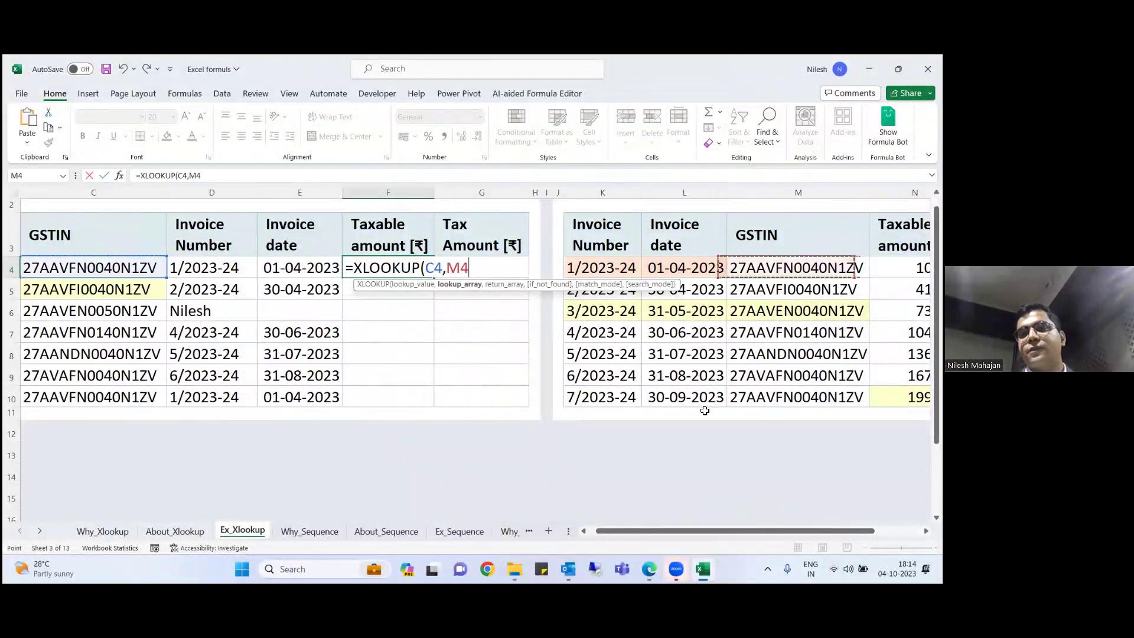
{"action": "key", "text": "ctrl+shift+Down"}
{"action": "type", "text": ","}
{"action": "key", "text": "Right"}
{"action": "key", "text": "Right"}
{"action": "key", "text": "Right"}
{"action": "key", "text": "Right"}
{"action": "key", "text": "Right"}
{"action": "key", "text": "Right"}
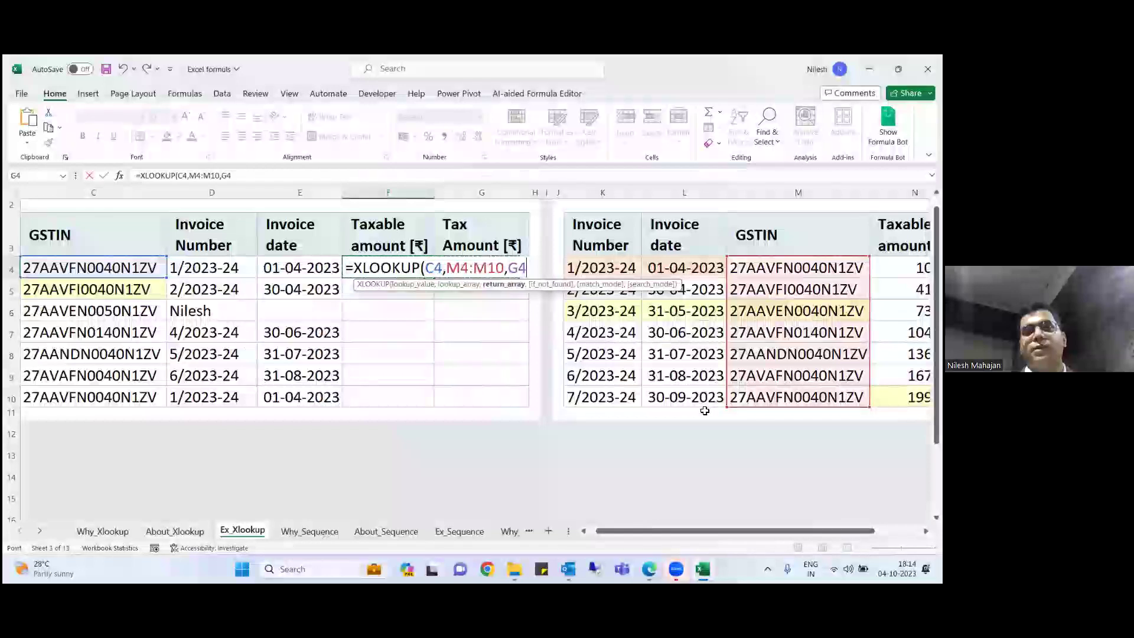
{"action": "key", "text": "Right"}
{"action": "key", "text": "Right"}
{"action": "key", "text": "shift+Right"}
{"action": "key", "text": "shift+Down"}
{"action": "key", "text": "shift+Down"}
{"action": "key", "text": "shift+Left"}
{"action": "key", "text": "shift+Right"}
{"action": "key", "text": "shift+Down"}
{"action": "key", "text": "shift+Down"}
{"action": "key", "text": "shift+Down"}
{"action": "key", "text": "shift+Down"}
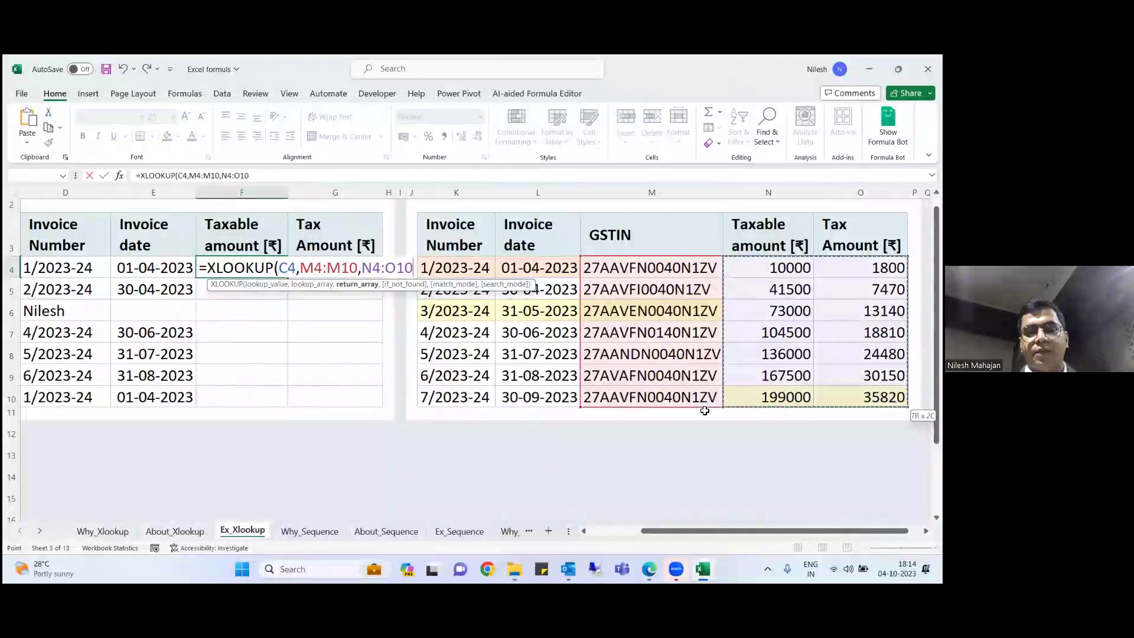
{"action": "key", "text": "Return"}
- Fill the F4 XLOOKUP down to F10
{"action": "key", "text": "Up"}
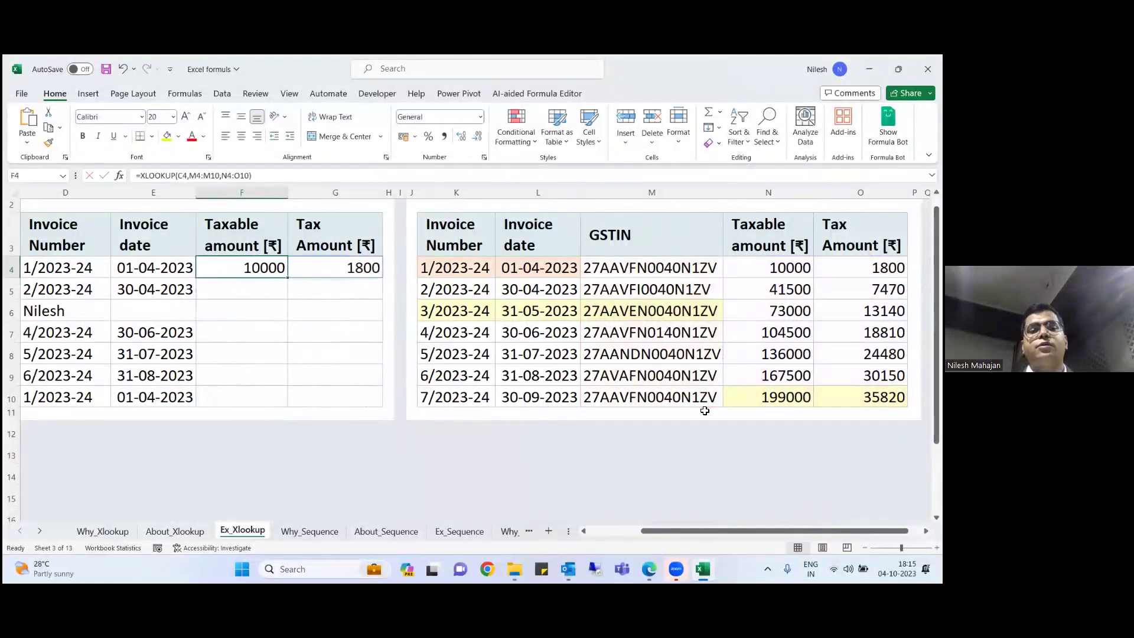
{"action": "key", "text": "shift+Down"}
{"action": "key", "text": "shift+Down"}
{"action": "key", "text": "shift+Down"}
{"action": "key", "text": "shift+Down"}
{"action": "key", "text": "shift+Down"}
{"action": "key", "text": "shift+Down"}
{"action": "key", "text": "ctrl+d"}
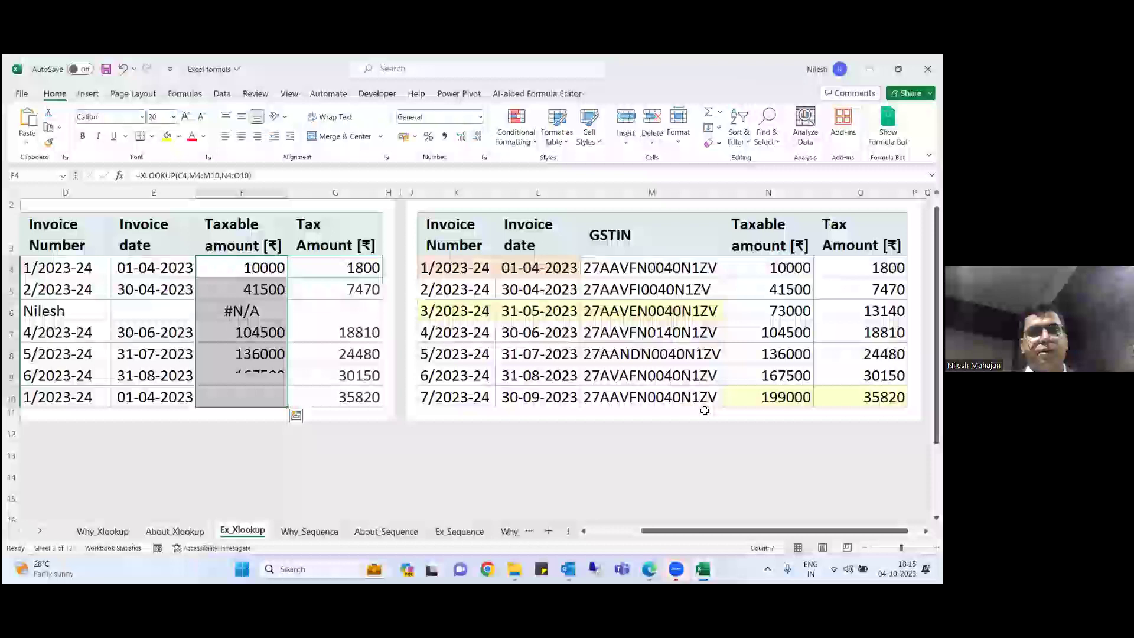
{"action": "key", "text": "Down"}
{"action": "key", "text": "Down"}
{"action": "key", "text": "Down"}
{"action": "key", "text": "Down"}
{"action": "key", "text": "Down"}
{"action": "key", "text": "Down"}
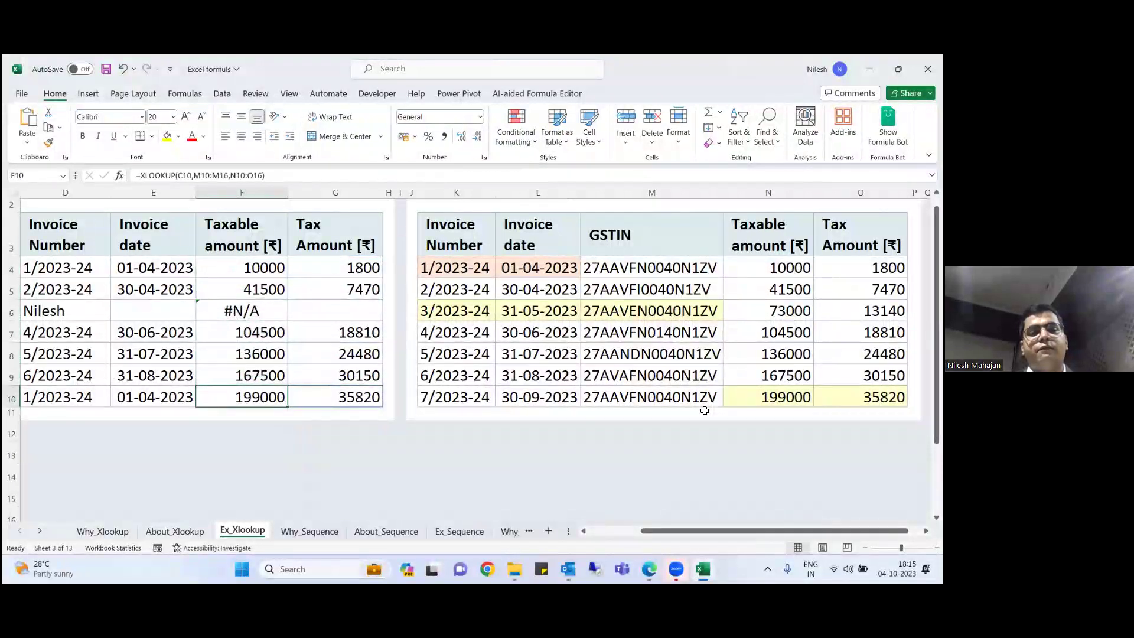
- Check the copied formulas against the GSTINs and source values in columns M and N
{"action": "key", "text": "Left"}
{"action": "key", "text": "Left"}
{"action": "key", "text": "Left"}
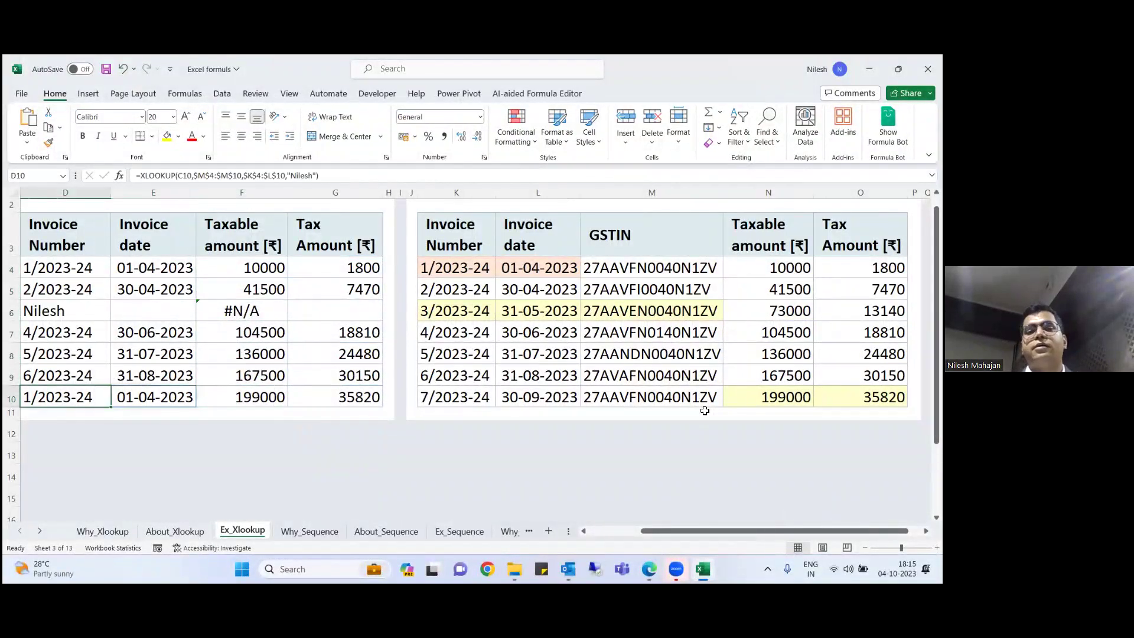
{"action": "key", "text": "Right"}
{"action": "key", "text": "Right"}
{"action": "key", "text": "Right"}
{"action": "key", "text": "Right"}
{"action": "key", "text": "Left"}
{"action": "key", "text": "Up"}
{"action": "key", "text": "Up"}
{"action": "key", "text": "Up"}
{"action": "key", "text": "Up"}
{"action": "key", "text": "Up"}
{"action": "key", "text": "Up"}
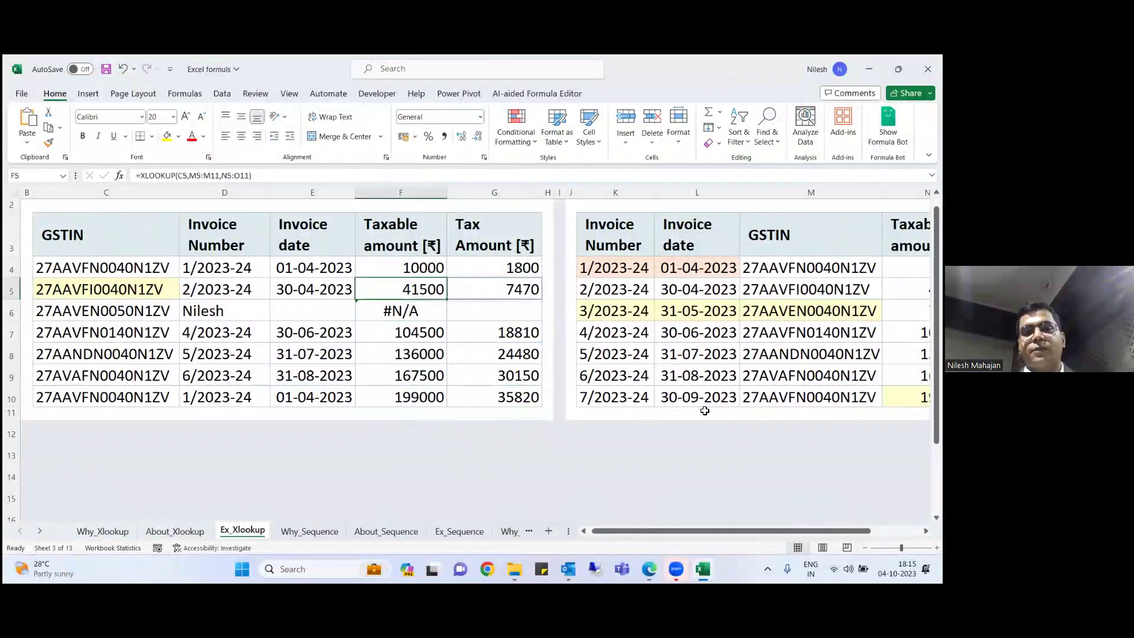
{"action": "key", "text": "Down"}
{"action": "key", "text": "Down"}
{"action": "key", "text": "Down"}
{"action": "key", "text": "Down"}
{"action": "key", "text": "Down"}
{"action": "key", "text": "Right"}
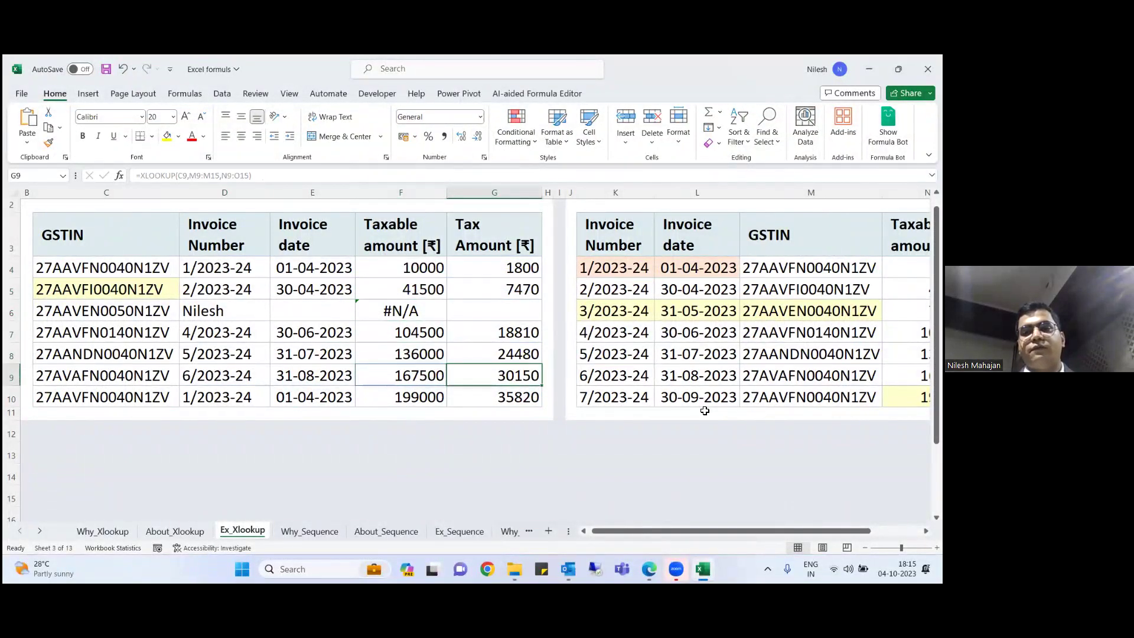
{"action": "key", "text": "Right"}
{"action": "key", "text": "Right"}
{"action": "key", "text": "Right"}
{"action": "key", "text": "Right"}
{"action": "key", "text": "Right"}
{"action": "key", "text": "Right"}
{"action": "key", "text": "Right"}
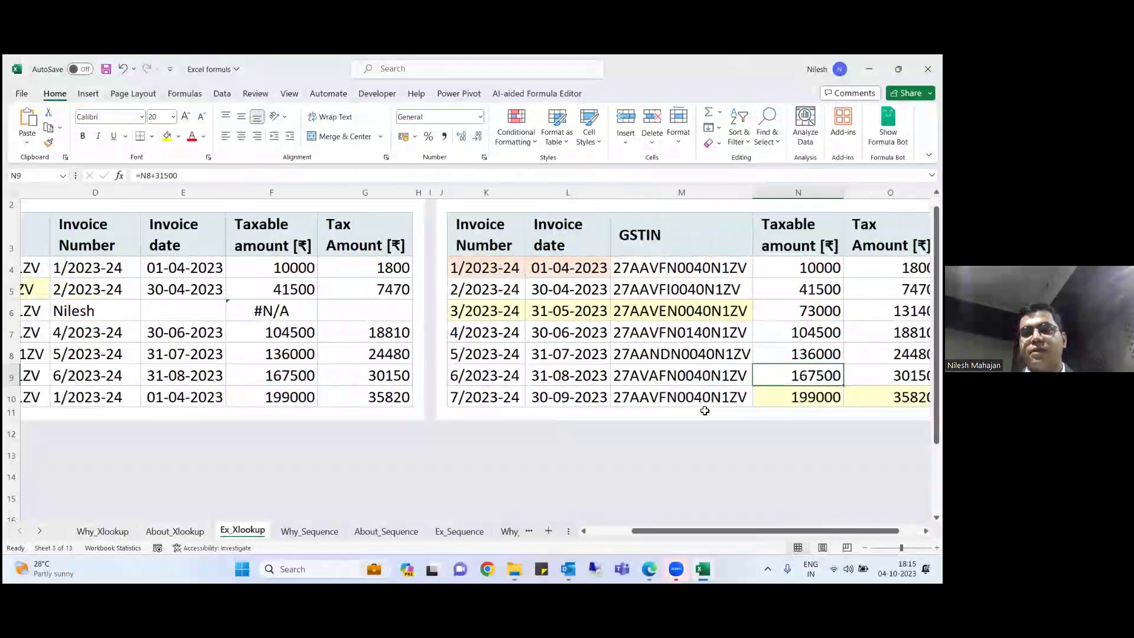
{"action": "key", "text": "Right"}
{"action": "key", "text": "Left"}
{"action": "key", "text": "Down"}
{"action": "key", "text": "Up"}
{"action": "key", "text": "Down"}
{"action": "key", "text": "Left"}
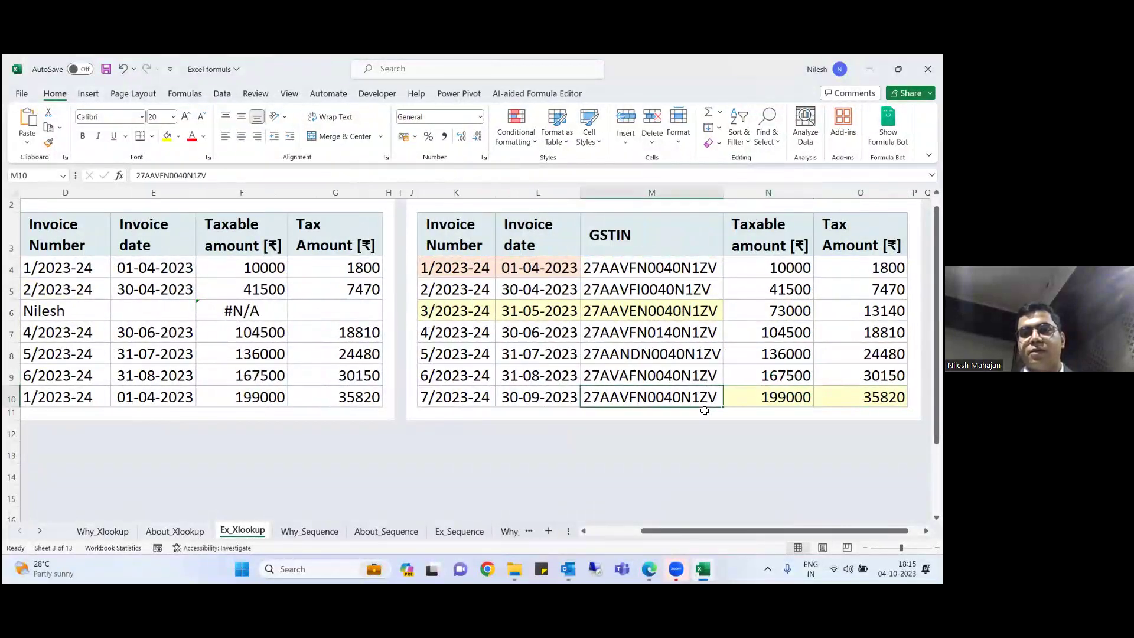
{"action": "key", "text": "Up"}
{"action": "key", "text": "Up"}
{"action": "key", "text": "Up"}
{"action": "key", "text": "Up"}
{"action": "key", "text": "Up"}
{"action": "key", "text": "Up"}
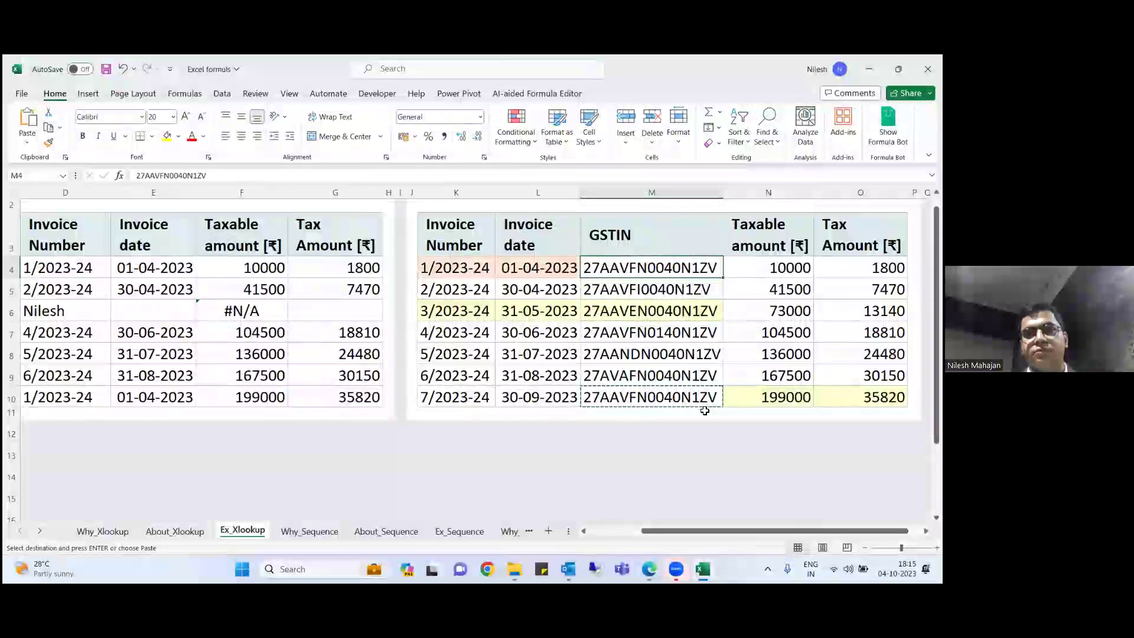
{"action": "key", "text": "Down"}
{"action": "key", "text": "Down"}
{"action": "key", "text": "Down"}
{"action": "key", "text": "Down"}
{"action": "key", "text": "Down"}
{"action": "key", "text": "Down"}
{"action": "key", "text": "Left"}
{"action": "key", "text": "Left"}
{"action": "key", "text": "Left"}
{"action": "key", "text": "Left"}
{"action": "key", "text": "Left"}
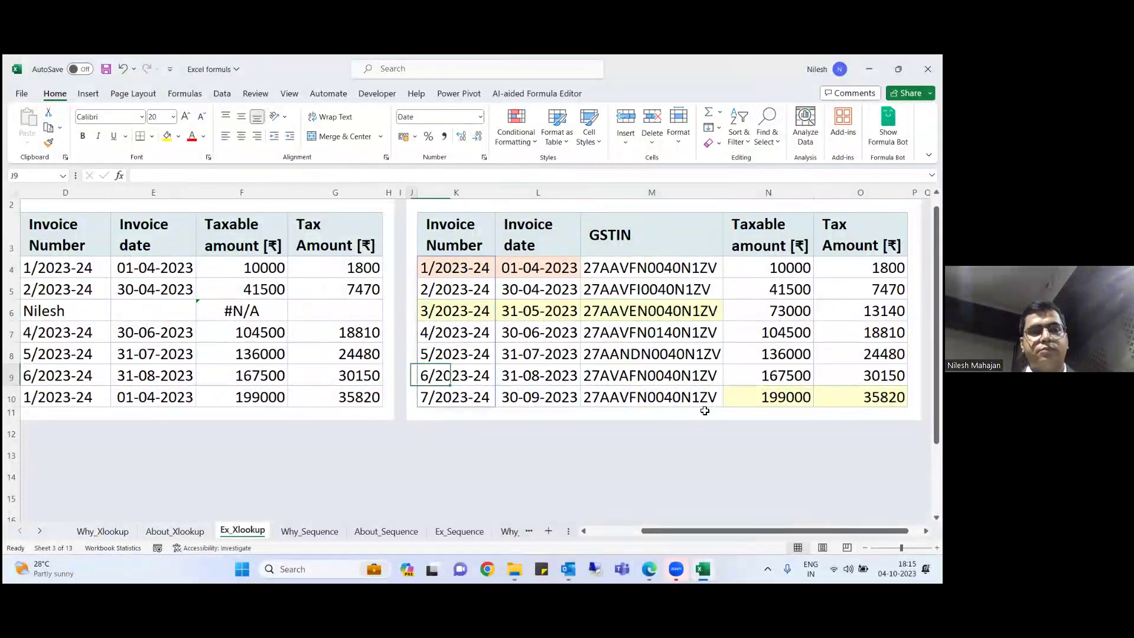
{"action": "key", "text": "Left"}
{"action": "key", "text": "Left"}
{"action": "key", "text": "Up"}
{"action": "key", "text": "Up"}
{"action": "key", "text": "Up"}
{"action": "key", "text": "Up"}
{"action": "key", "text": "Up"}
{"action": "key", "text": "Up"}
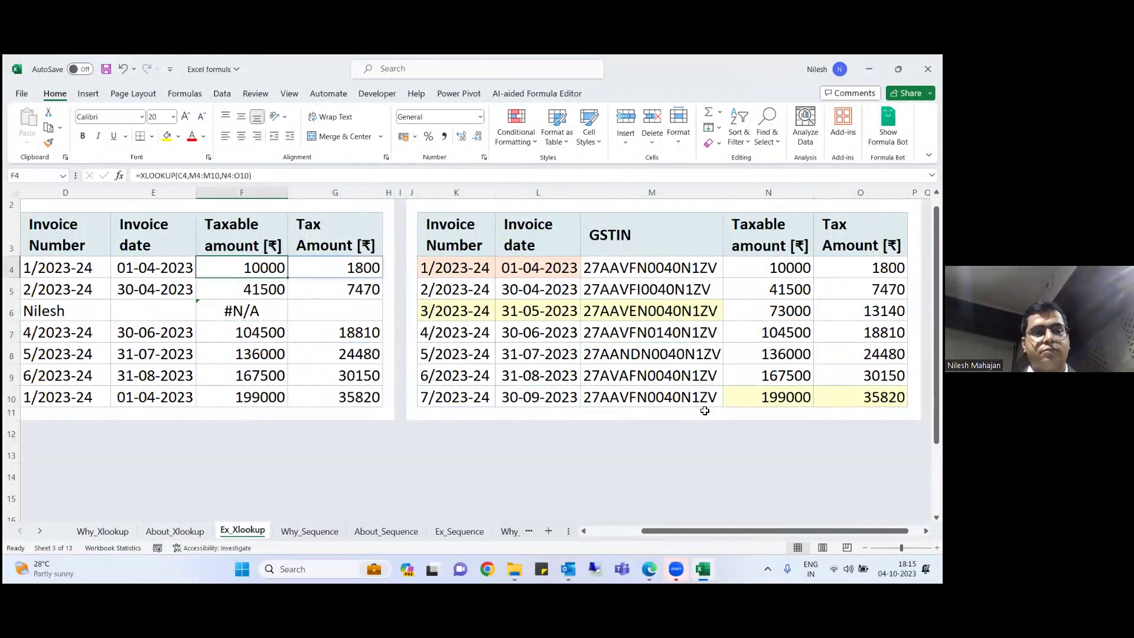
- Make F4's ranges $M$4:$M$10 and $N$4:$O$10 absolute and refill down to F10
{"action": "key", "text": "F2"}
{"action": "key", "text": "Left"}
{"action": "key", "text": "Left"}
{"action": "key", "text": "Left"}
{"action": "key", "text": "Left"}
{"action": "key", "text": "Left"}
{"action": "key", "text": "Left"}
{"action": "key", "text": "Left"}
{"action": "key", "text": "Left"}
{"action": "key", "text": "Left"}
{"action": "key", "text": "Left"}
{"action": "key", "text": "Left"}
{"action": "key", "text": "Left"}
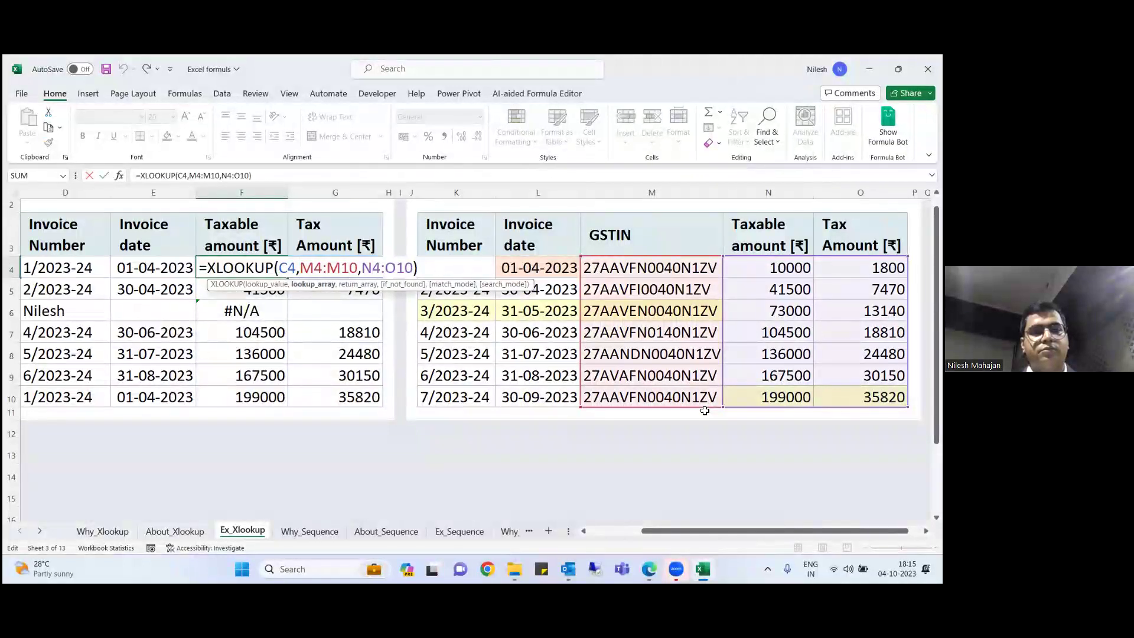
{"action": "key", "text": "F4"}
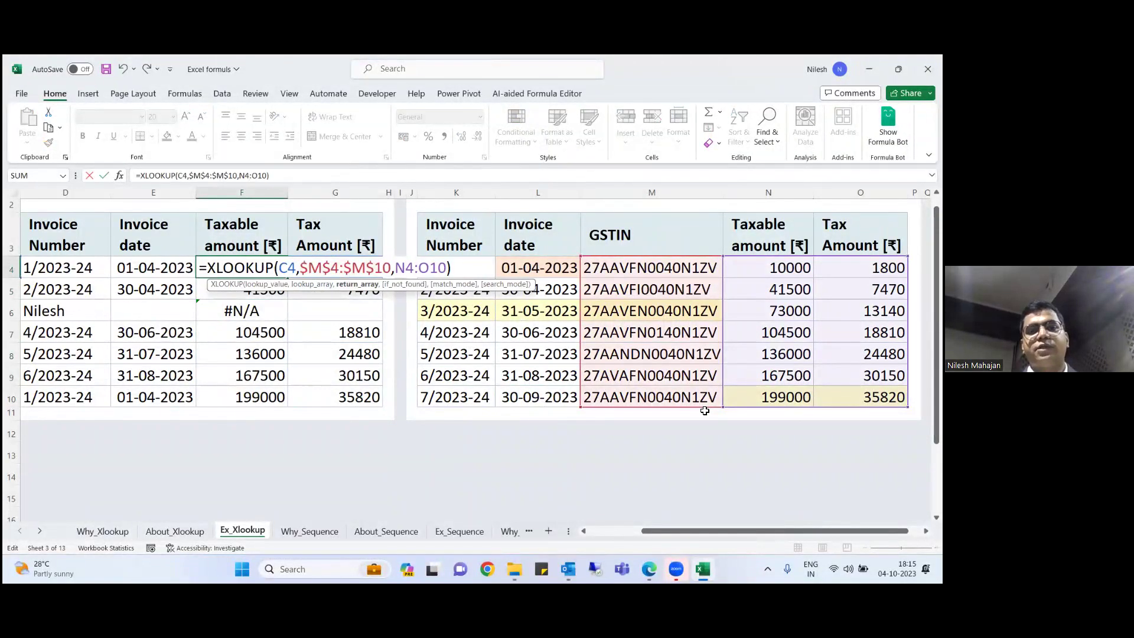
{"action": "key", "text": "Right"}
{"action": "key", "text": "shift+Right"}
{"action": "key", "text": "shift+Right"}
{"action": "key", "text": "shift+Right"}
{"action": "key", "text": "shift+Right"}
{"action": "key", "text": "shift+Right"}
{"action": "key", "text": "shift+Right"}
{"action": "key", "text": "shift+Right"}
{"action": "key", "text": "F4"}
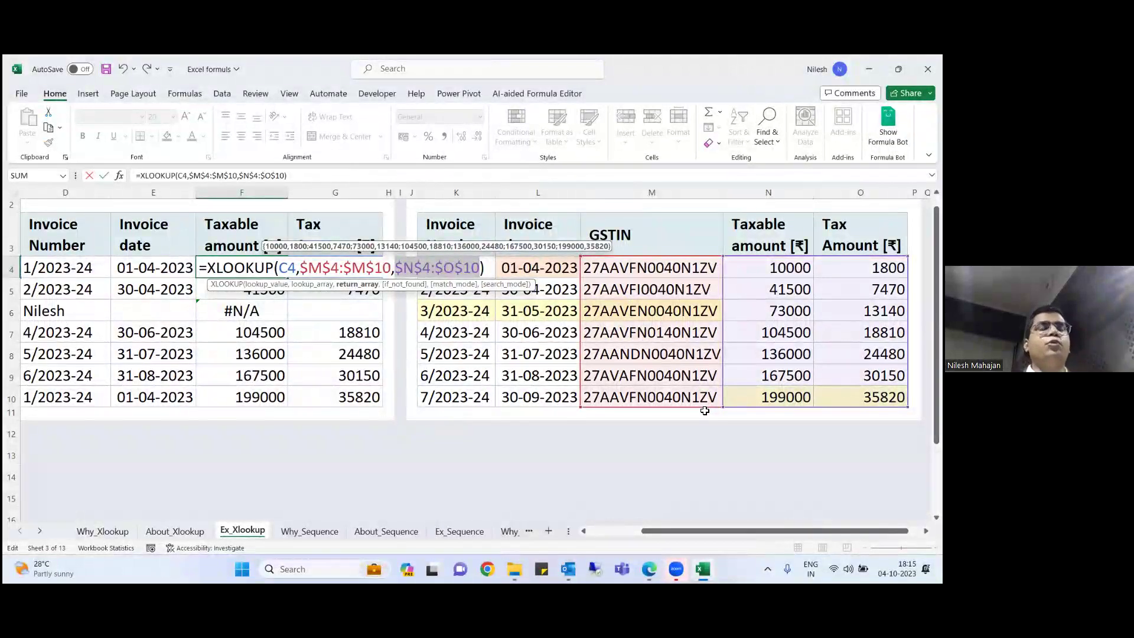
{"action": "key", "text": "ctrl+Return"}
{"action": "key", "text": "ctrl+shift+Down"}
{"action": "key", "text": "ctrl+d"}
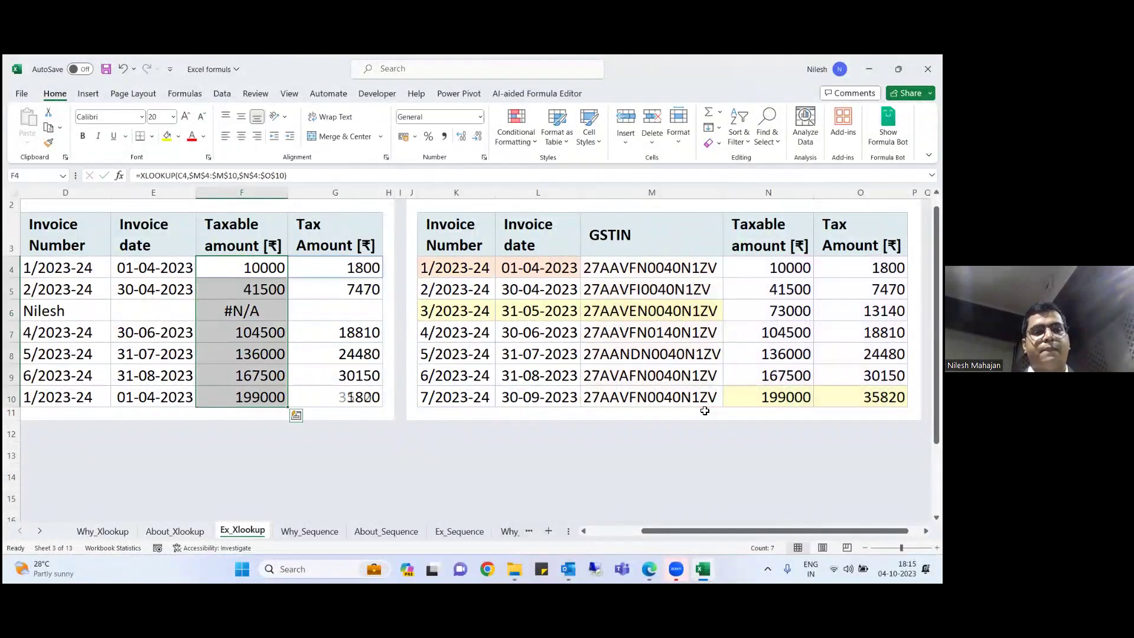
{"action": "key", "text": "Down"}
{"action": "key", "text": "Down"}
- Compare the results with the source values and GSTINs near row 10
{"action": "key", "text": "Up"}
{"action": "key", "text": "Up"}
{"action": "key", "text": "Right"}
{"action": "key", "text": "Right"}
{"action": "key", "text": "Right"}
{"action": "key", "text": "Right"}
{"action": "key", "text": "Right"}
{"action": "key", "text": "Right"}
{"action": "key", "text": "Right"}
{"action": "key", "text": "Right"}
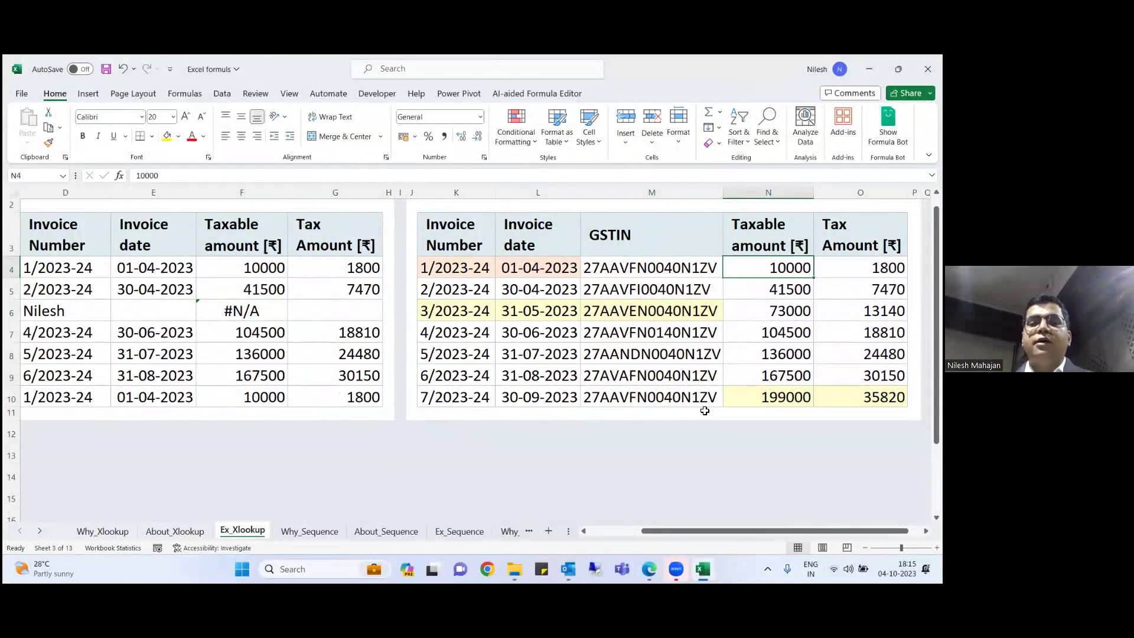
{"action": "key", "text": "Down"}
{"action": "key", "text": "Down"}
{"action": "key", "text": "Down"}
{"action": "key", "text": "Down"}
{"action": "key", "text": "Down"}
{"action": "key", "text": "Left"}
{"action": "key", "text": "Down"}
{"action": "key", "text": "Left"}
{"action": "key", "text": "Left"}
{"action": "key", "text": "Left"}
{"action": "key", "text": "Left"}
{"action": "key", "text": "Left"}
{"action": "key", "text": "Left"}
{"action": "key", "text": "Left"}
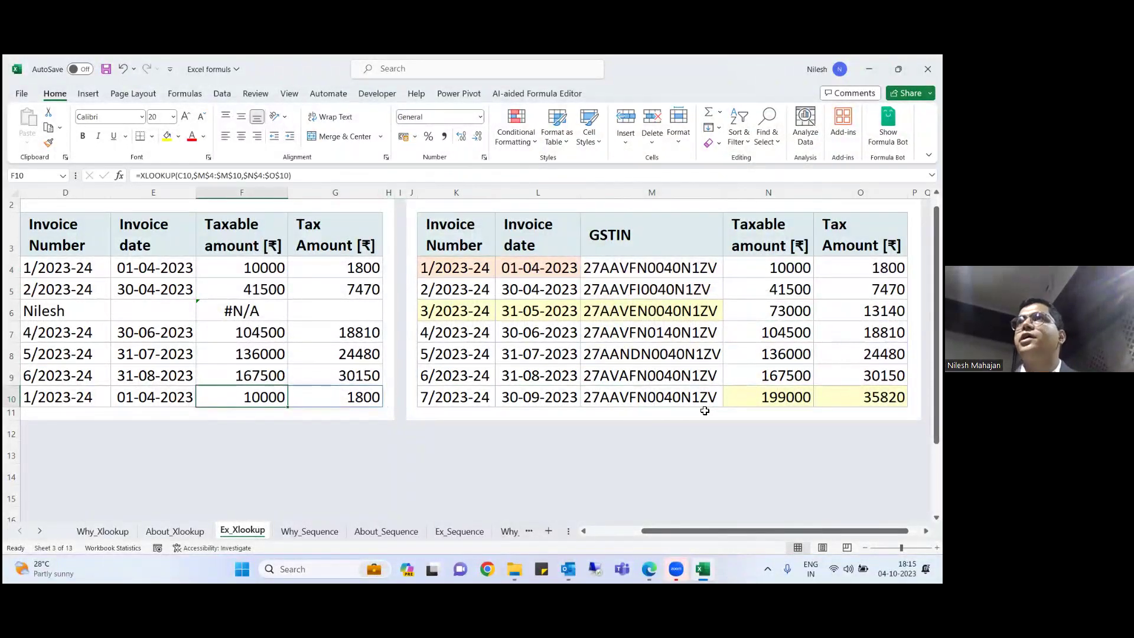
- Add search_mode -1 to F10's XLOOKUP so it returns 199000 and 35820
{"action": "key", "text": "F2"}
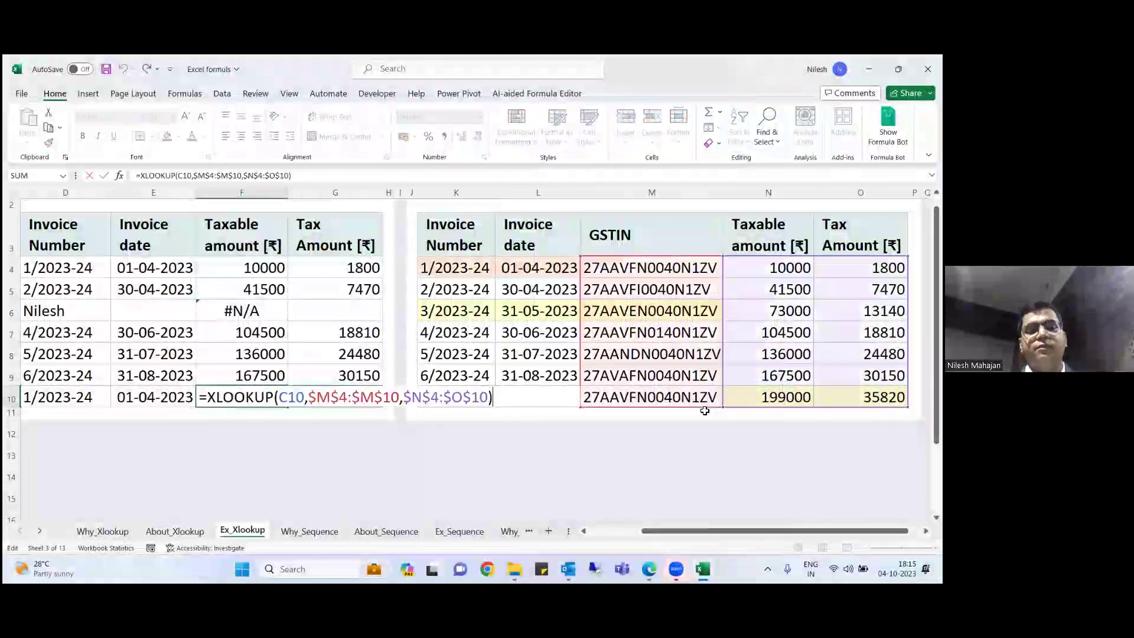
{"action": "key", "text": "Left"}
{"action": "type", "text": ",,"}
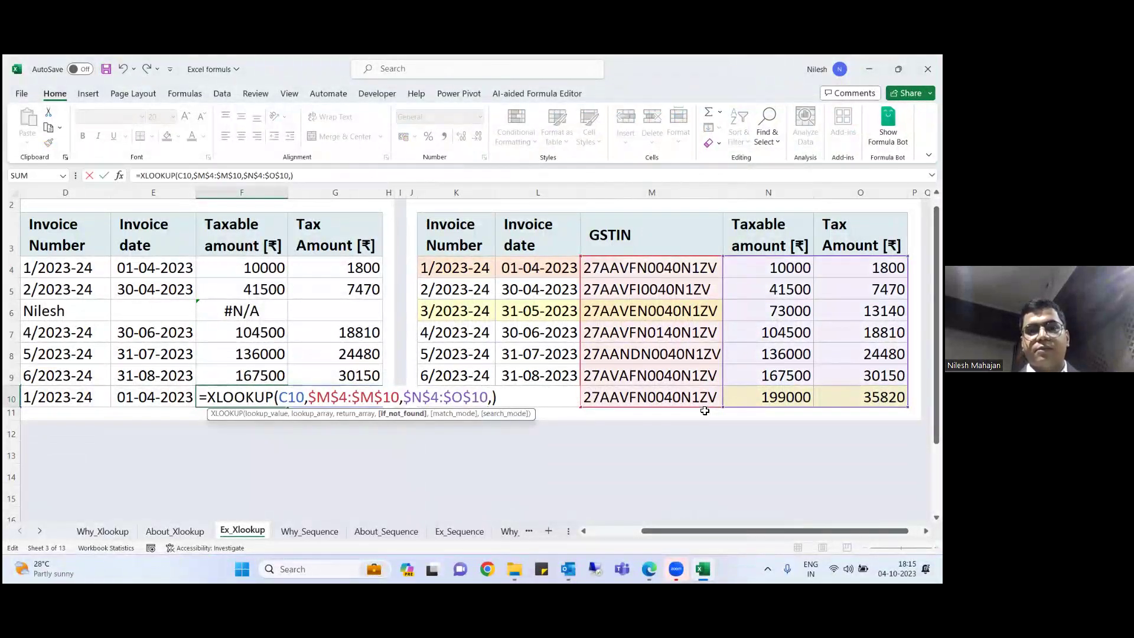
{"action": "type", "text": ","}
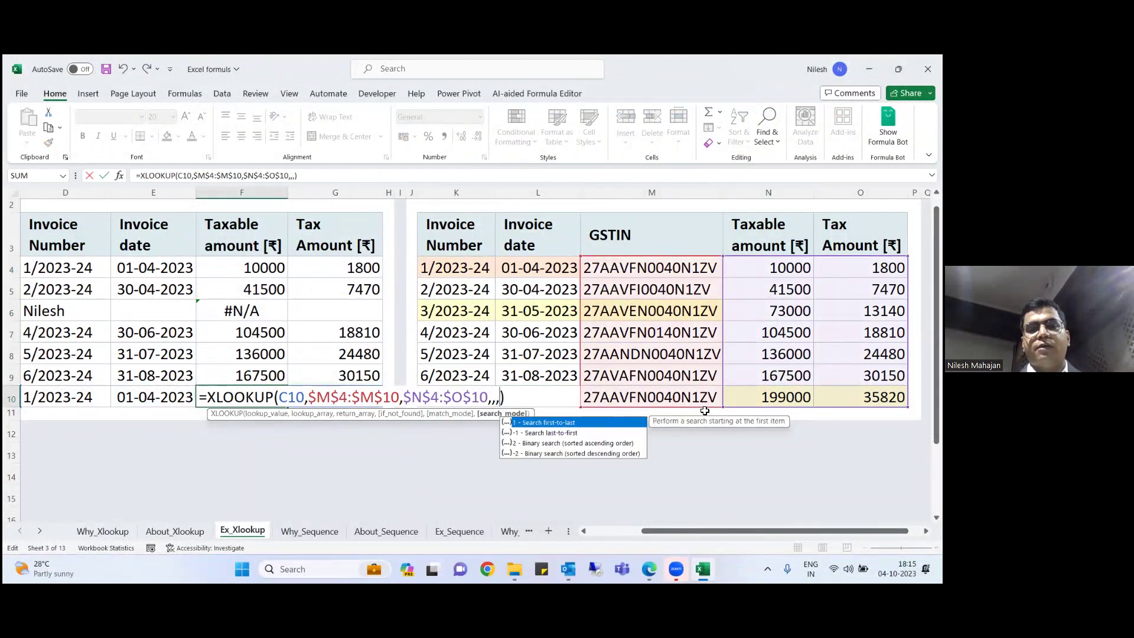
{"action": "type", "text": "-1"}
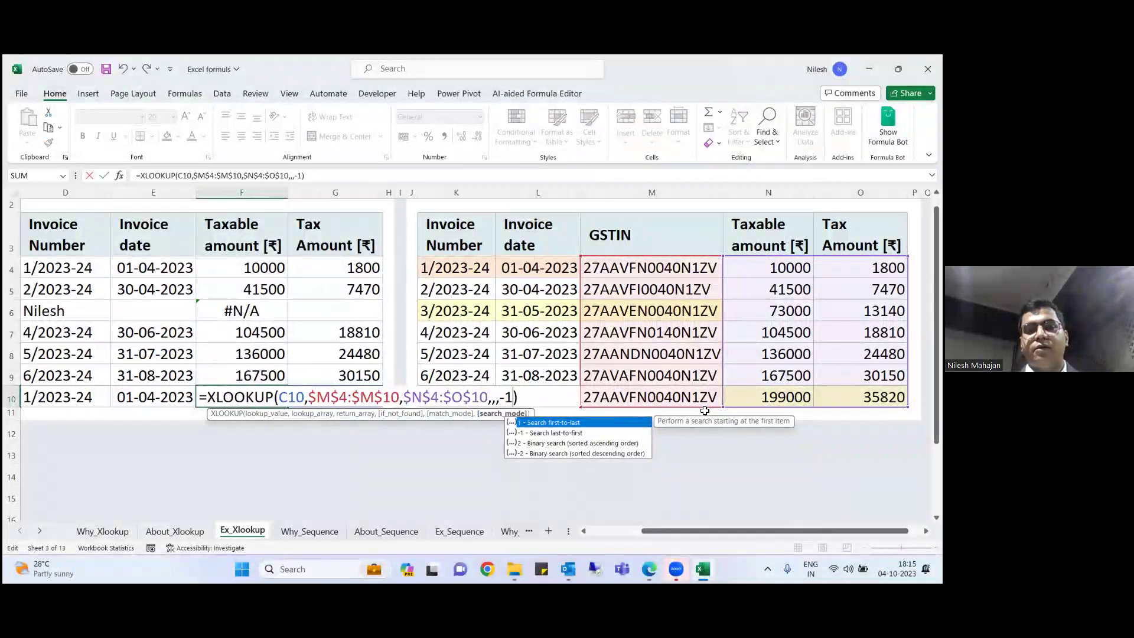
{"action": "key", "text": "ctrl+Return"}
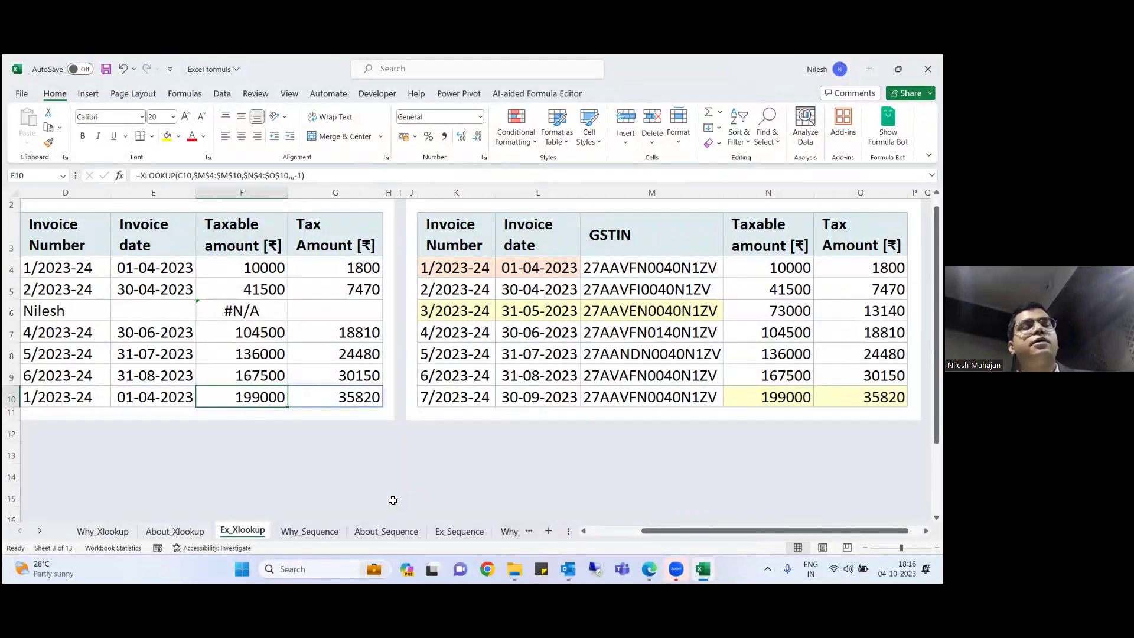
- On the Why_Sequence sheet, clear the existing serial numbers starting at C6
{"action": "left_click", "coordinate": [309, 531]}
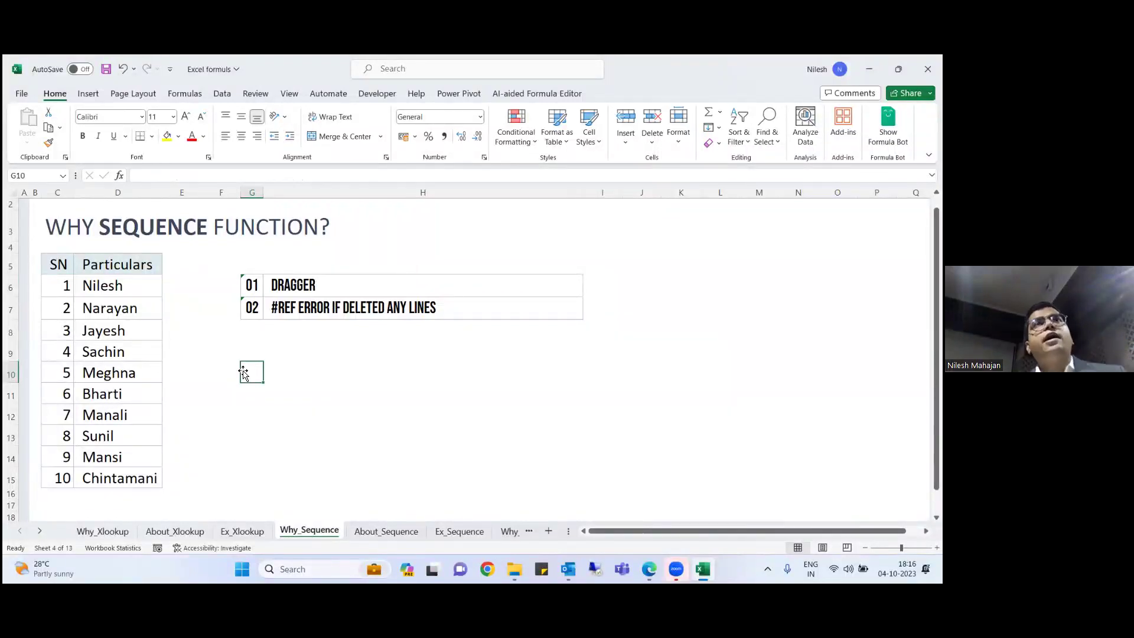
{"action": "left_click", "coordinate": [61, 286]}
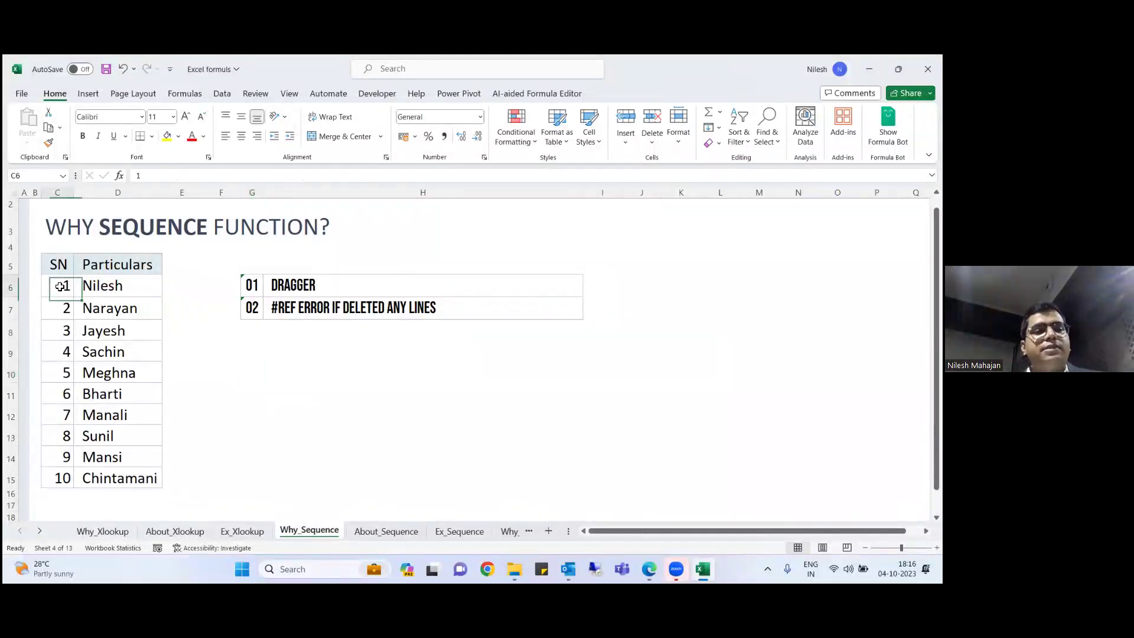
{"action": "key", "text": "shift+Down"}
{"action": "key", "text": "shift+Down"}
{"action": "key", "text": "shift+Down"}
{"action": "key", "text": "shift+Down"}
{"action": "key", "text": "shift+Down"}
{"action": "key", "text": "shift+Down"}
{"action": "key", "text": "shift+Down"}
{"action": "key", "text": "shift+Down"}
{"action": "key", "text": "shift+Down"}
{"action": "key", "text": "shift+Down"}
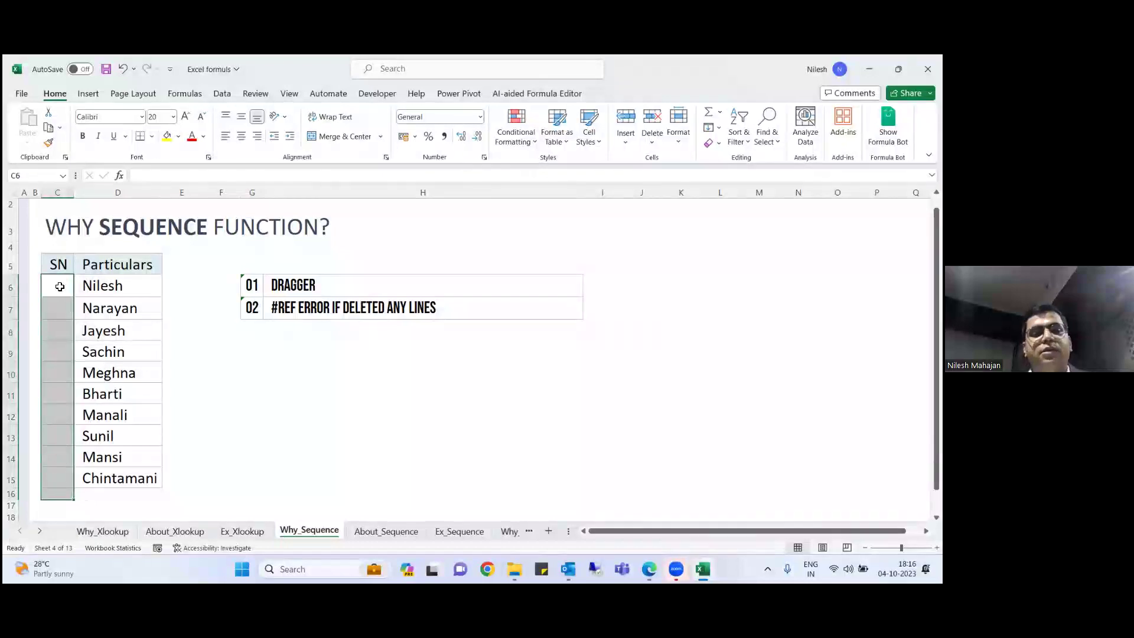
{"action": "key", "text": "Delete"}
{"action": "key", "text": "Right"}
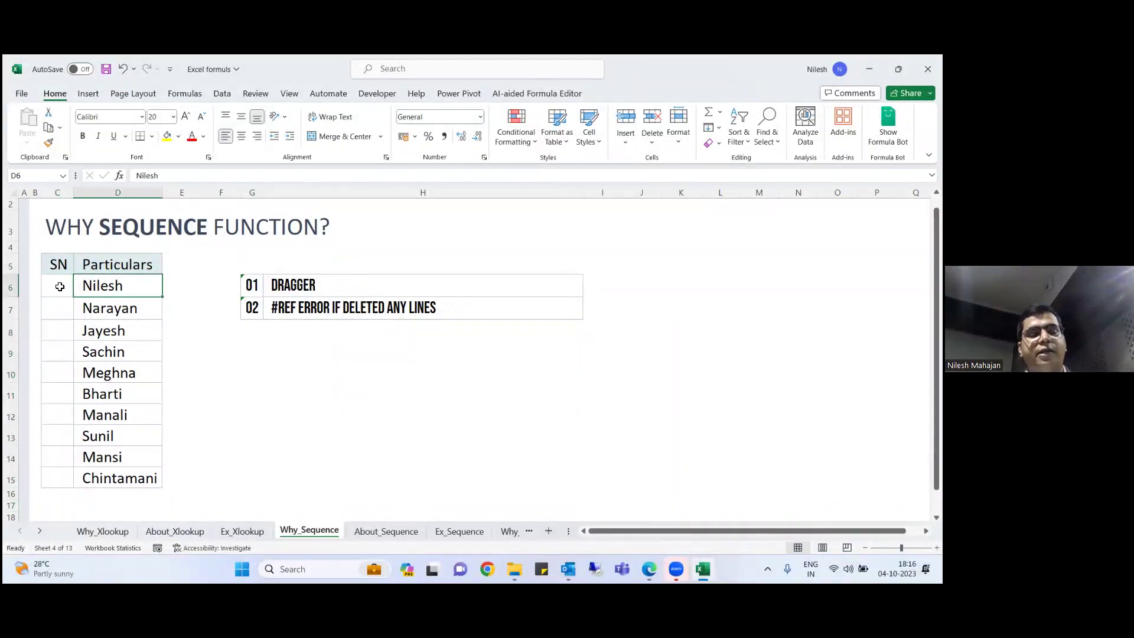
- Type 1 and 2 in C6:C7 and fill the series down to C15
{"action": "left_click", "coordinate": [60, 286]}
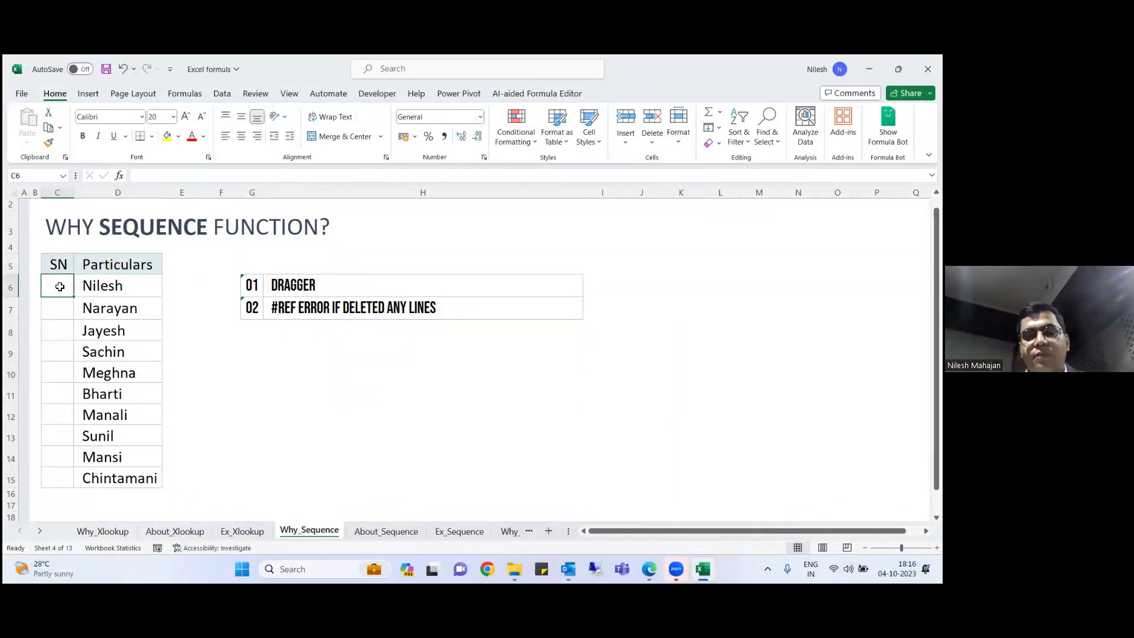
{"action": "type", "text": "1"}
{"action": "key", "text": "Return"}
{"action": "type", "text": "2"}
{"action": "key", "text": "Return"}
{"action": "type", "text": "2"}
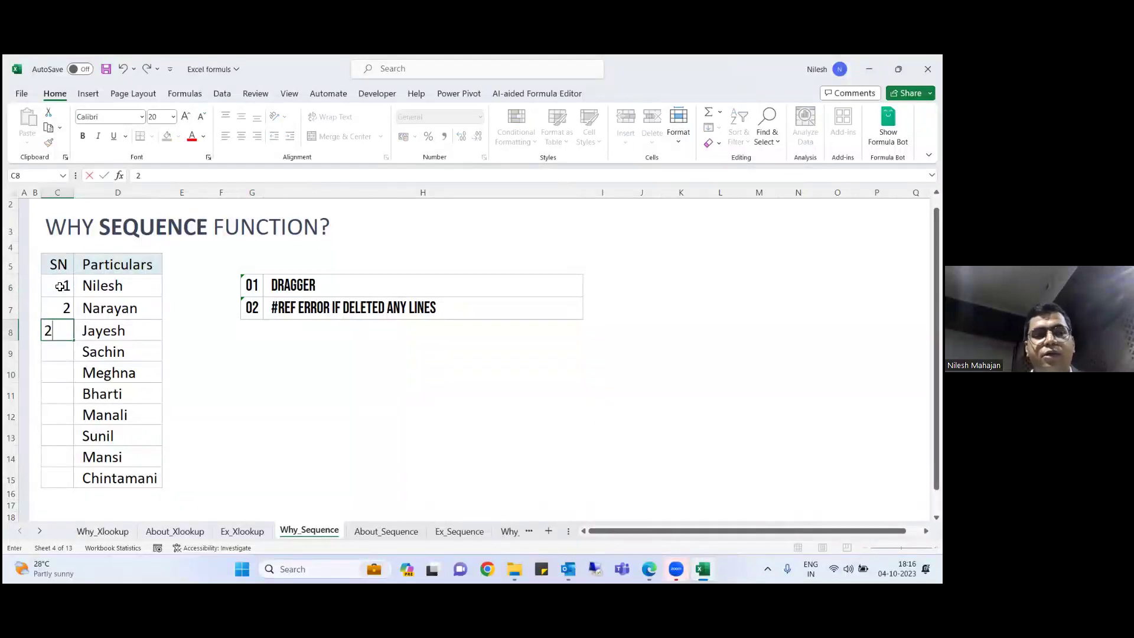
{"action": "key", "text": "Return"}
{"action": "key", "text": "Up"}
{"action": "key", "text": "Up"}
{"action": "key", "text": "Up"}
{"action": "key", "text": "shift+Down"}
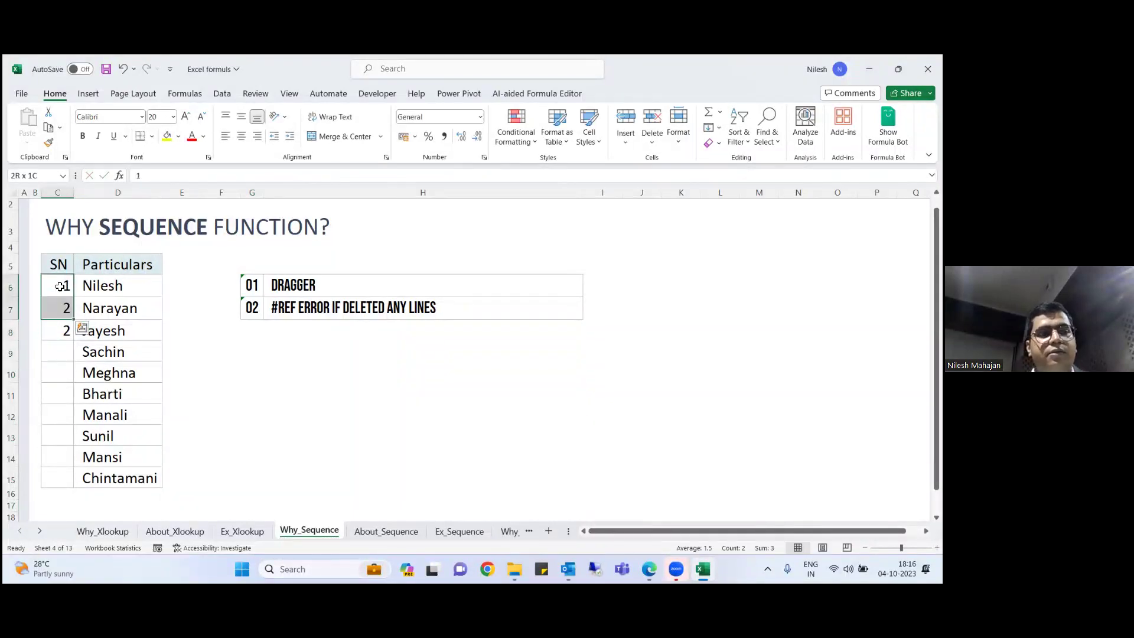
{"action": "mouse_move", "coordinate": [70, 320]}
{"action": "left_mouse_down"}
{"action": "mouse_move", "coordinate": [71, 341]}
{"action": "mouse_move", "coordinate": [63, 309]}
{"action": "mouse_move", "coordinate": [70, 338]}
{"action": "left_mouse_up"}
{"action": "left_click", "coordinate": [70, 287]}
{"action": "left_click_drag", "start_coordinate": [66, 422], "coordinate": [64, 485]}
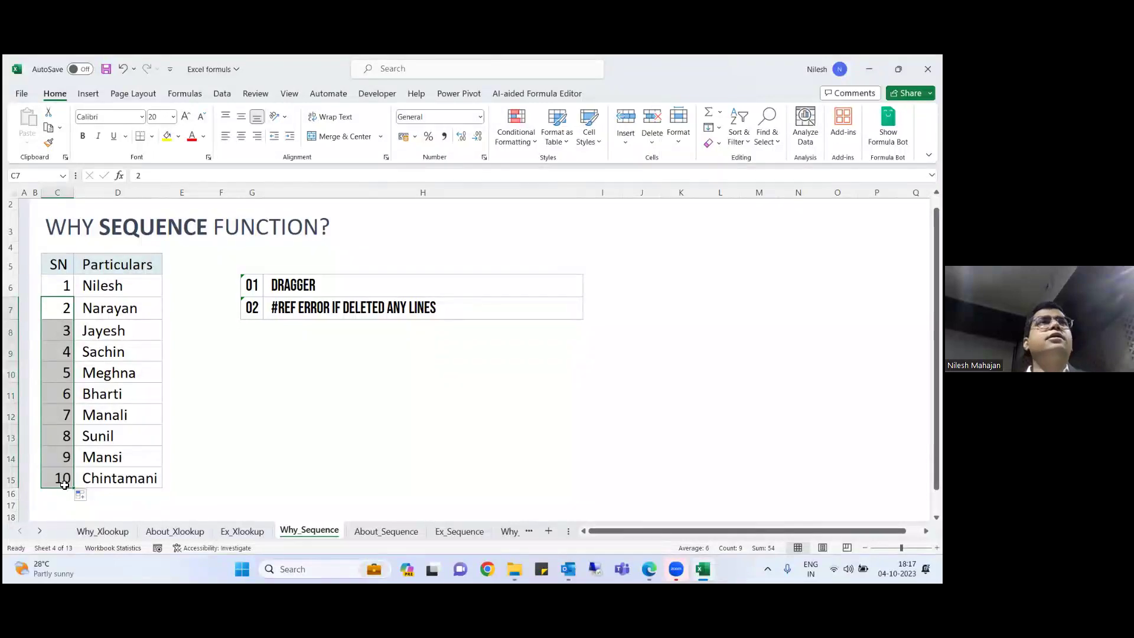
- Delete entire rows 8 and 9
{"action": "key", "text": "Down"}
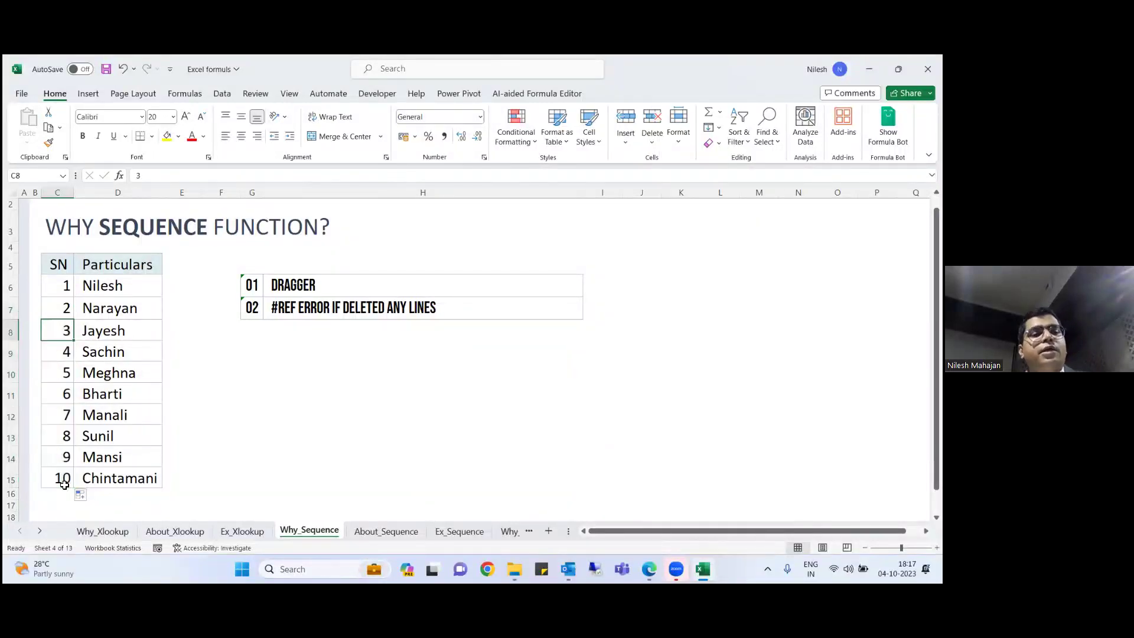
{"action": "key", "text": "shift+Down"}
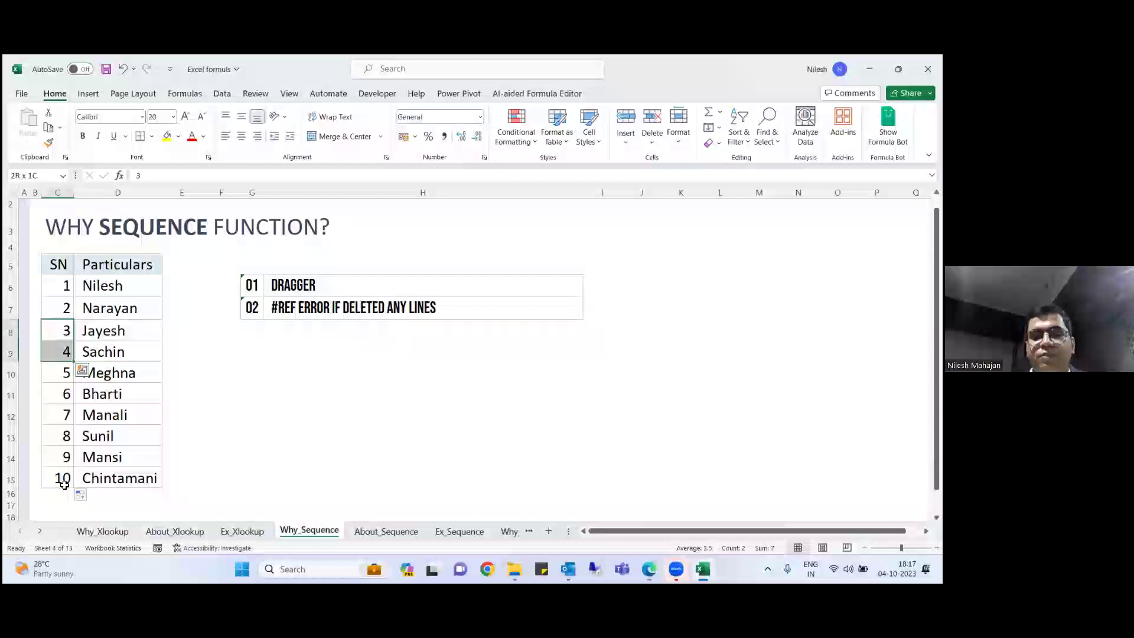
{"action": "key", "text": "ctrl+minus"}
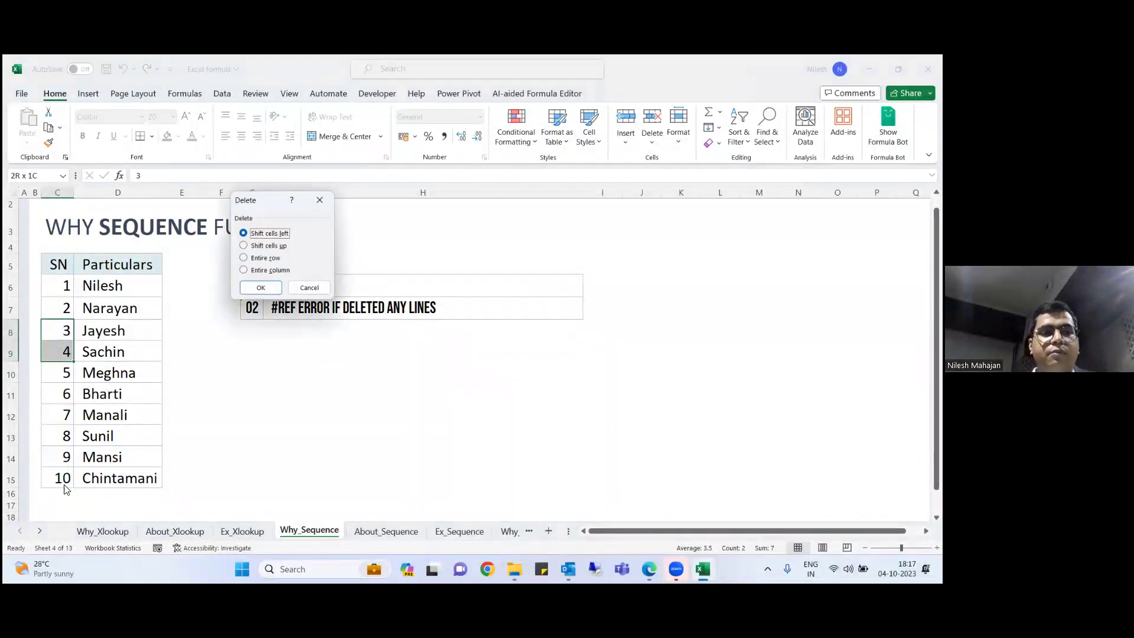
{"action": "left_click", "coordinate": [262, 258]}
{"action": "key", "text": "Return"}
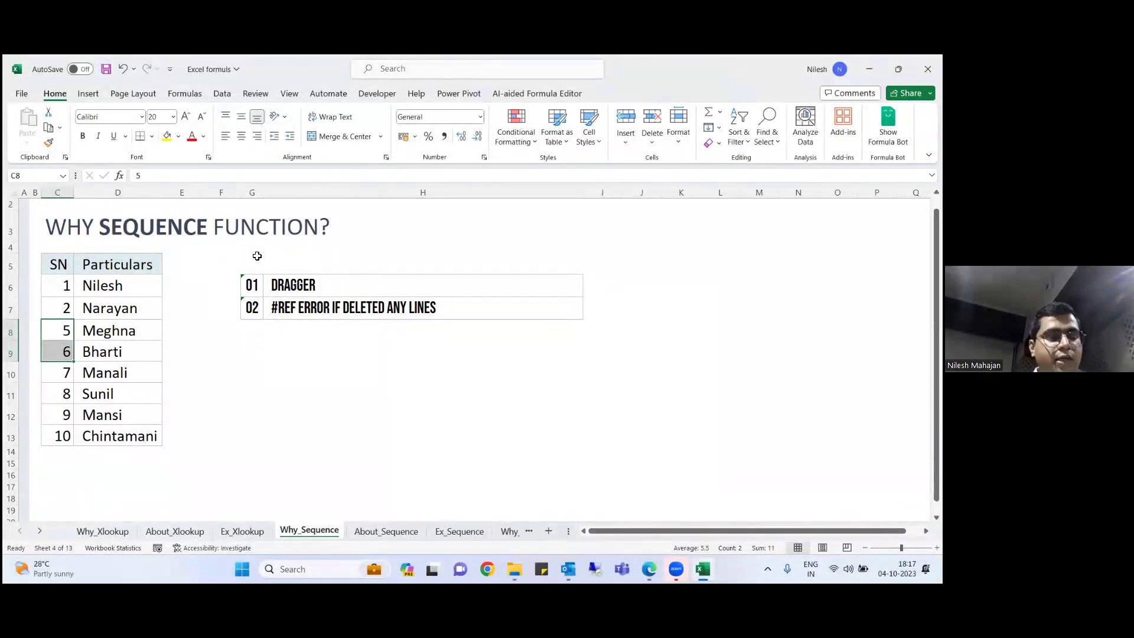
- Undo the deletion and enter =C6+1 in C7, extending it down to C15
{"action": "key", "text": "ctrl+z"}
{"action": "key", "text": "Up"}
{"action": "key", "text": "Up"}
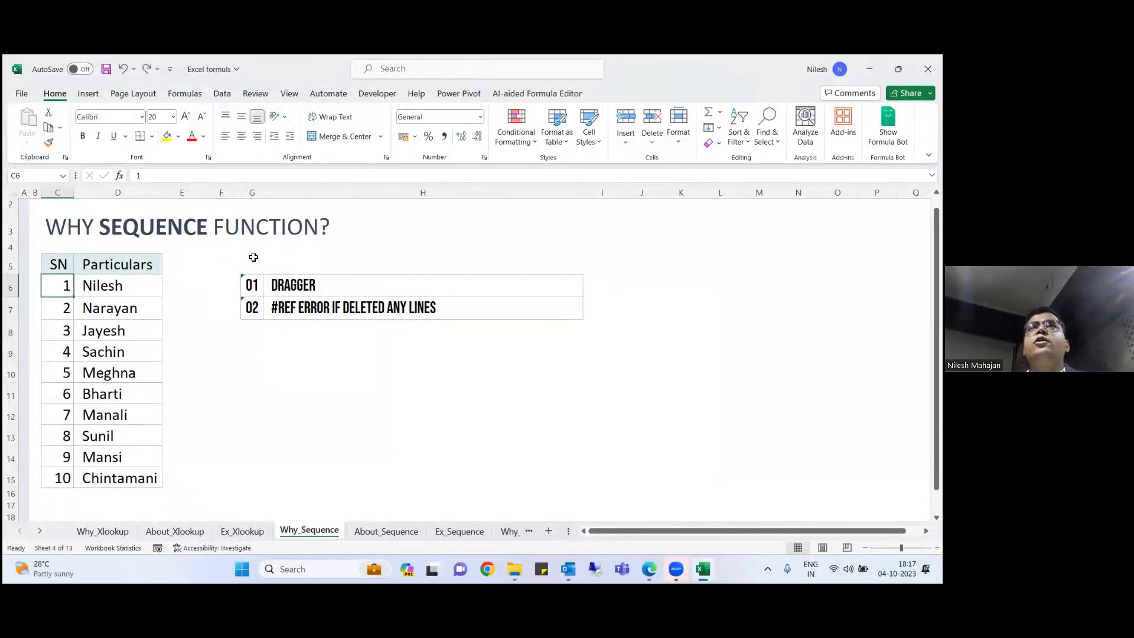
{"action": "type", "text": "="}
{"action": "key", "text": "Escape"}
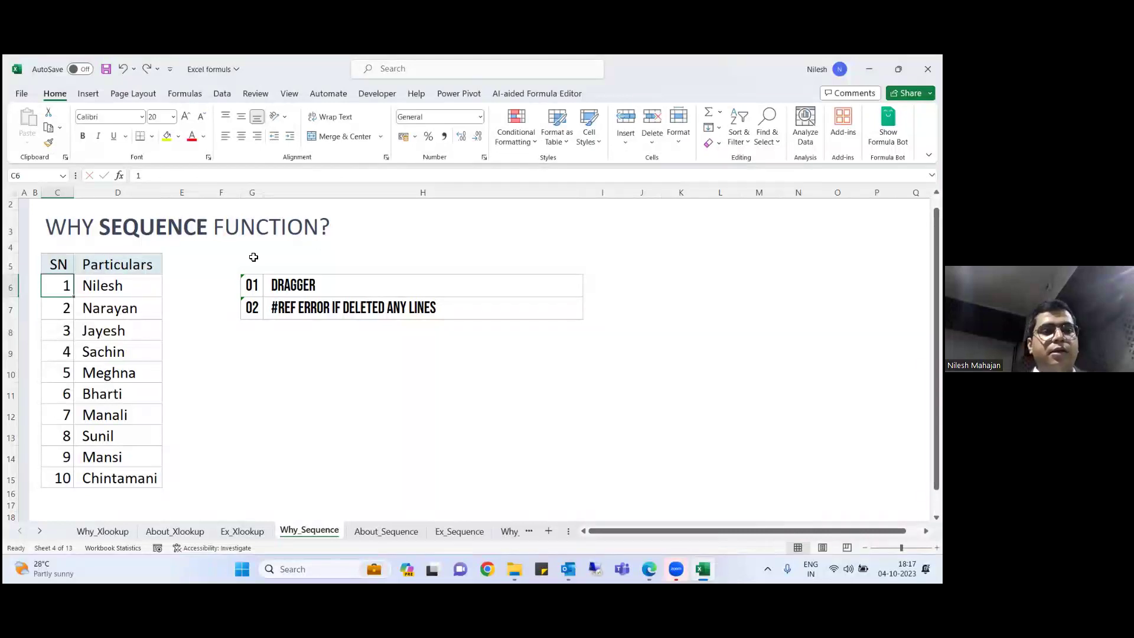
{"action": "key", "text": "Down"}
{"action": "type", "text": "="}
{"action": "key", "text": "Up"}
{"action": "type", "text": "+1"}
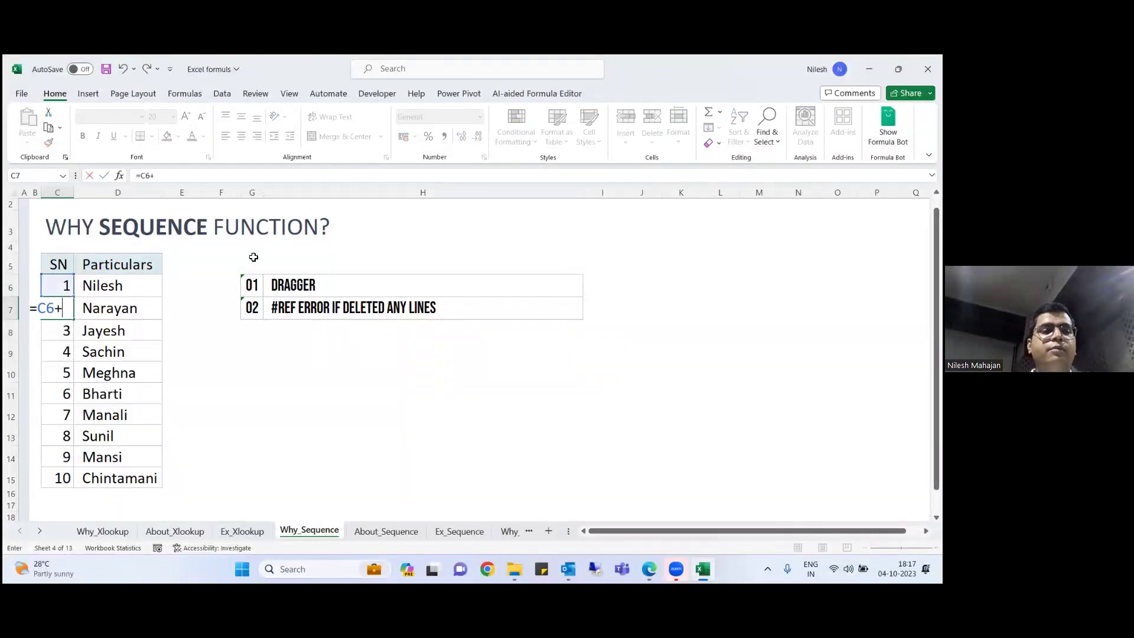
{"action": "key", "text": "Return"}
{"action": "key", "text": "Up"}
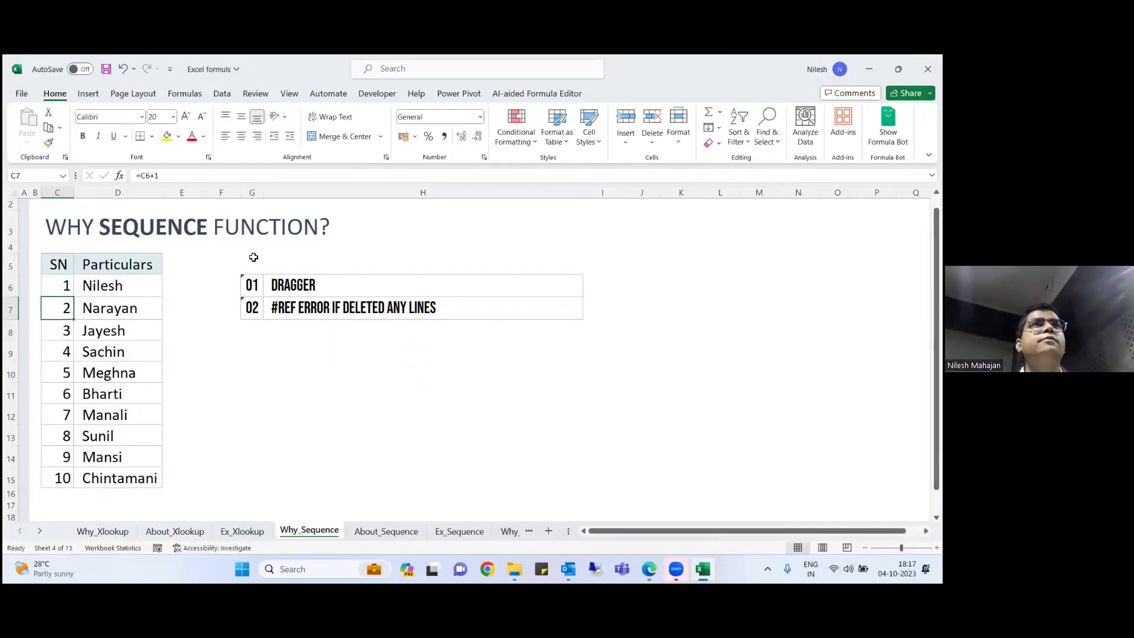
{"action": "key", "text": "ctrl+shift+Down"}
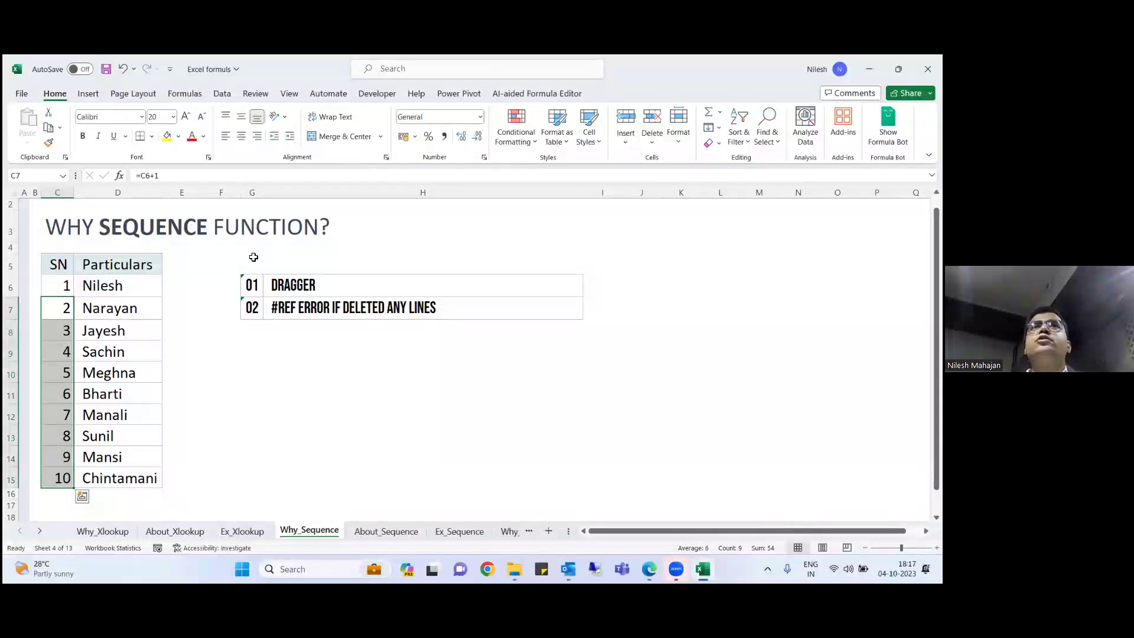
- Delete rows 8 and 9 to show the #REF! errors, then undo
{"action": "key", "text": "Down"}
{"action": "key", "text": "shift+Down"}
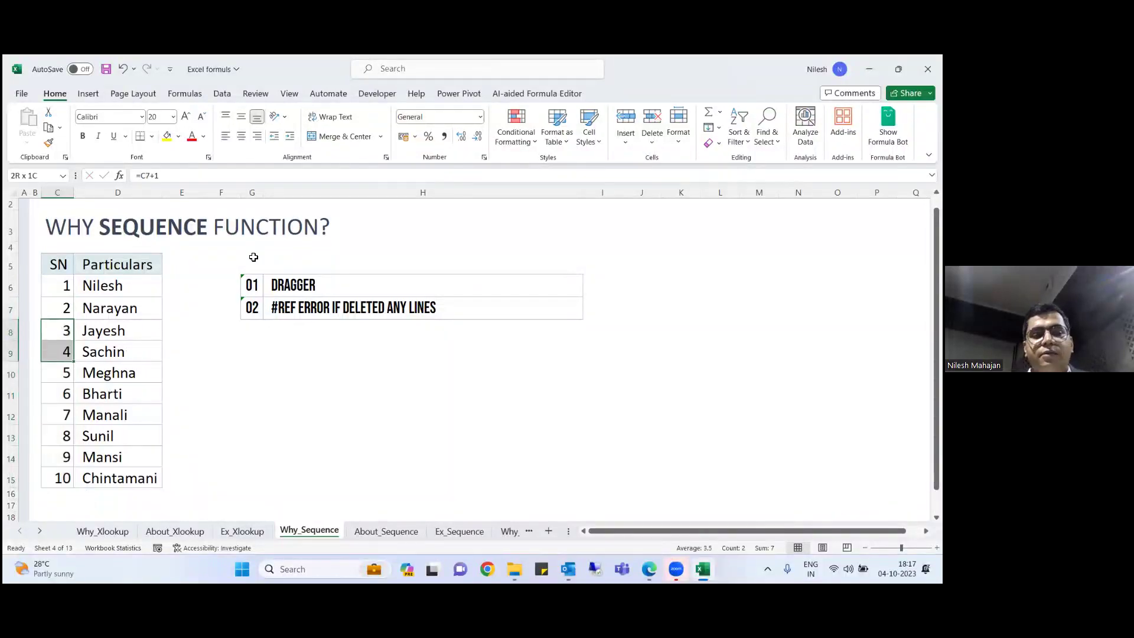
{"action": "key", "text": "ctrl+minus"}
{"action": "key", "text": "r"}
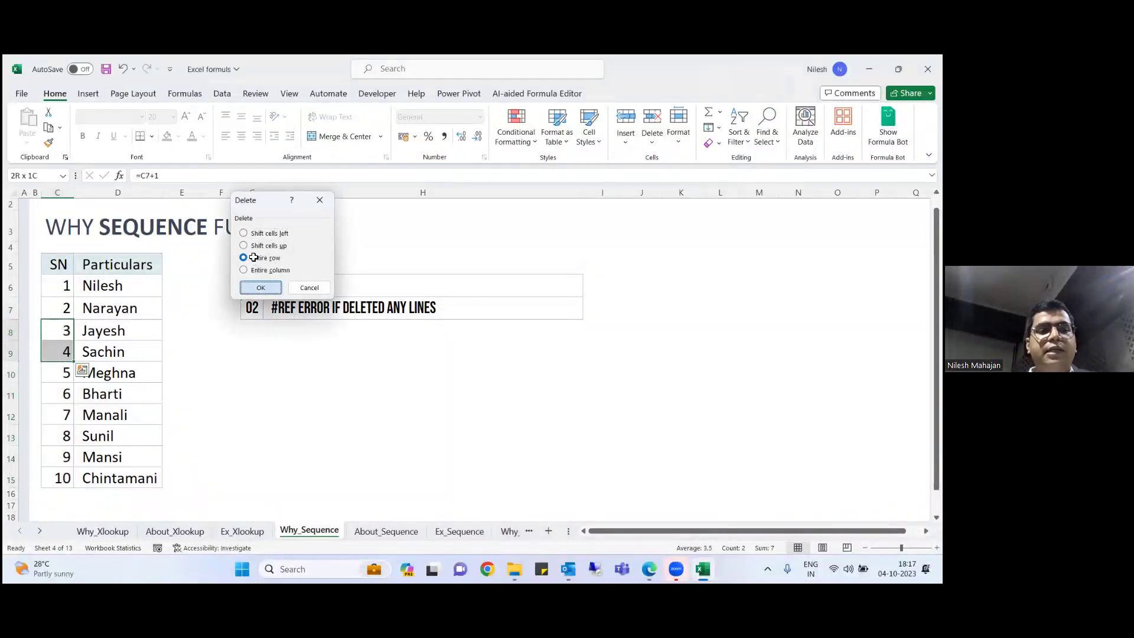
{"action": "key", "text": "Return"}
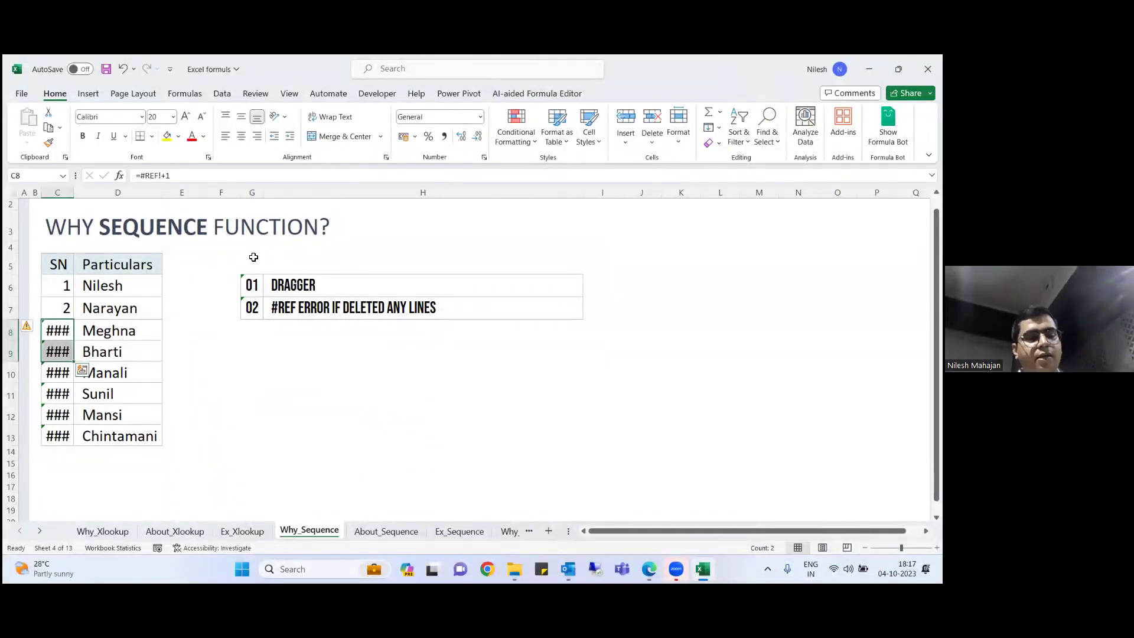
{"action": "key", "text": "ctrl+z"}
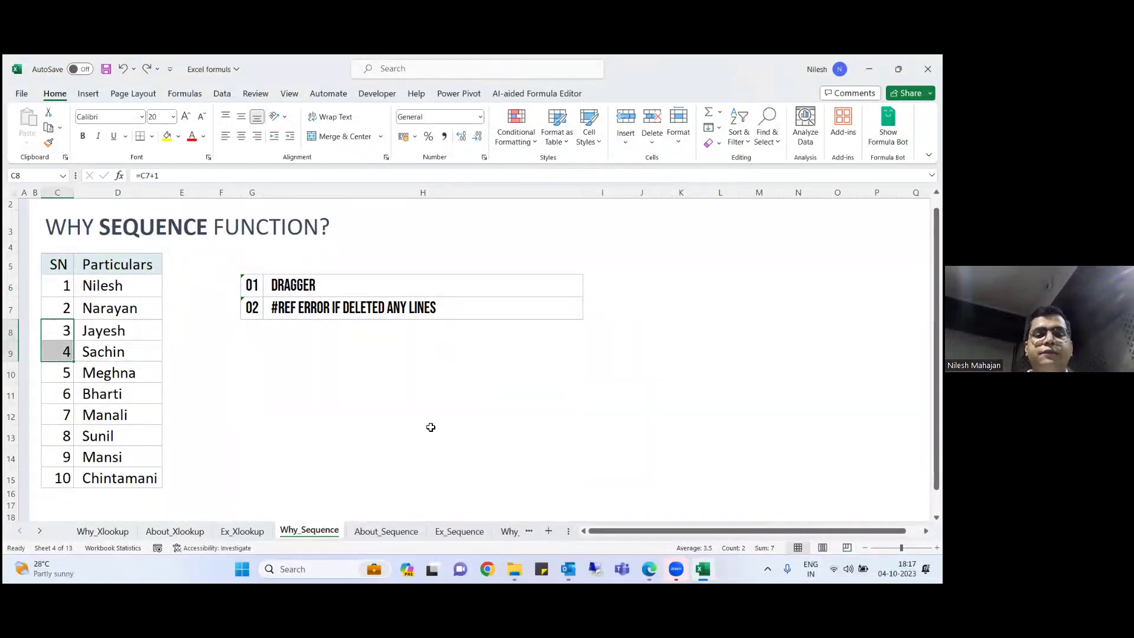
- On About_Sequence, highlight SEQUENCE and its rows, columns, start and step arguments in H3's syntax
{"action": "left_click", "coordinate": [382, 531]}
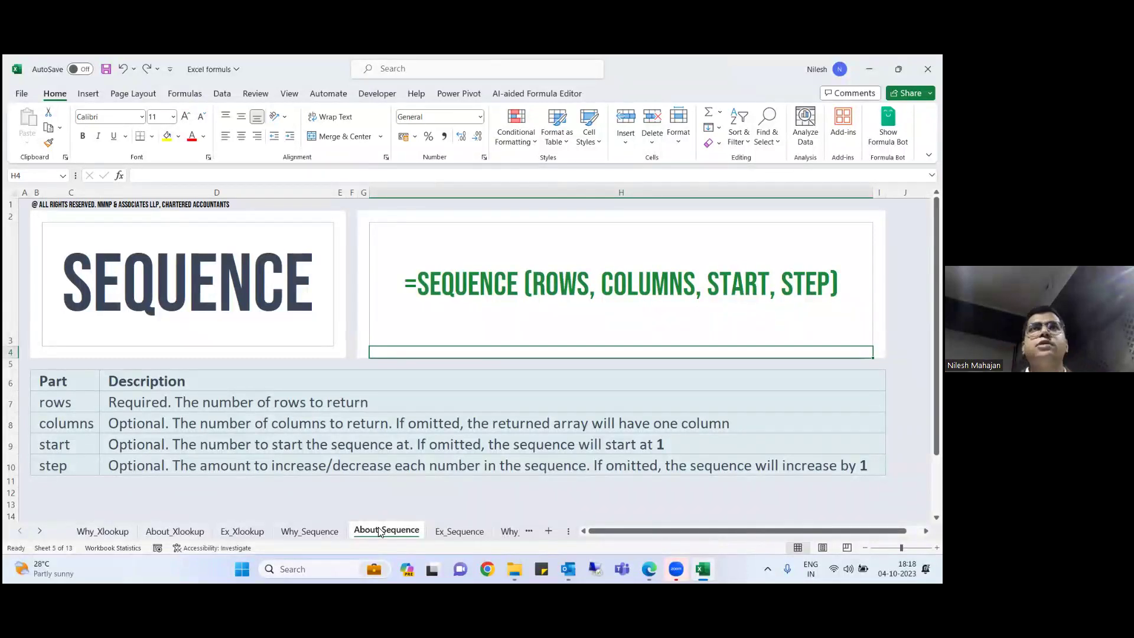
{"action": "left_click", "coordinate": [467, 290]}
{"action": "double_click", "coordinate": [467, 290]}
{"action": "double_click", "coordinate": [468, 290]}
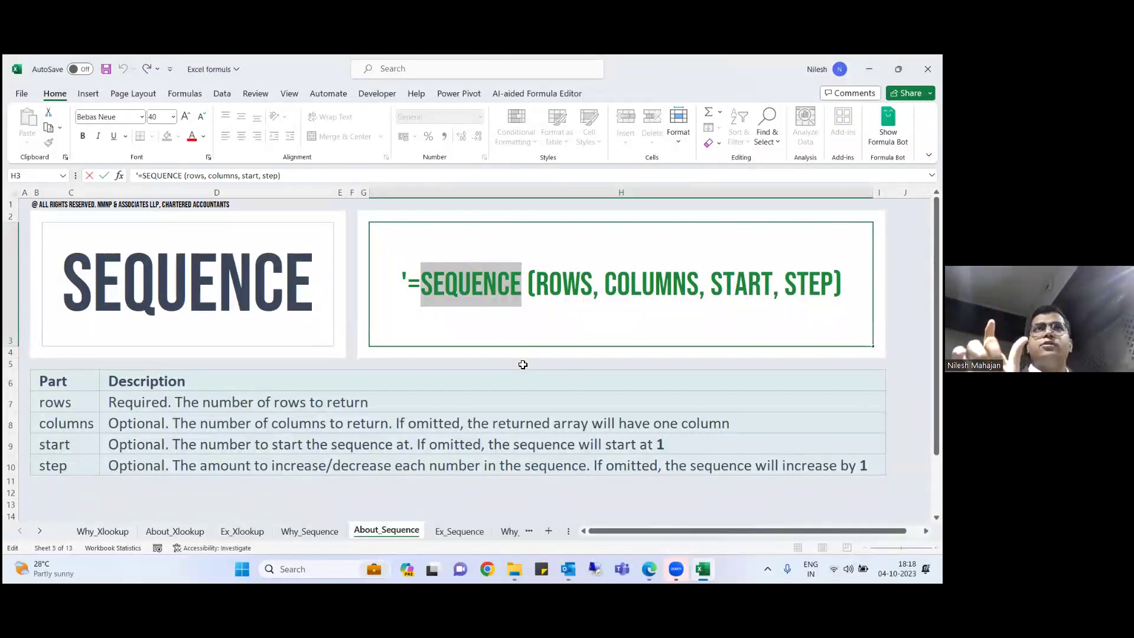
{"action": "double_click", "coordinate": [562, 289]}
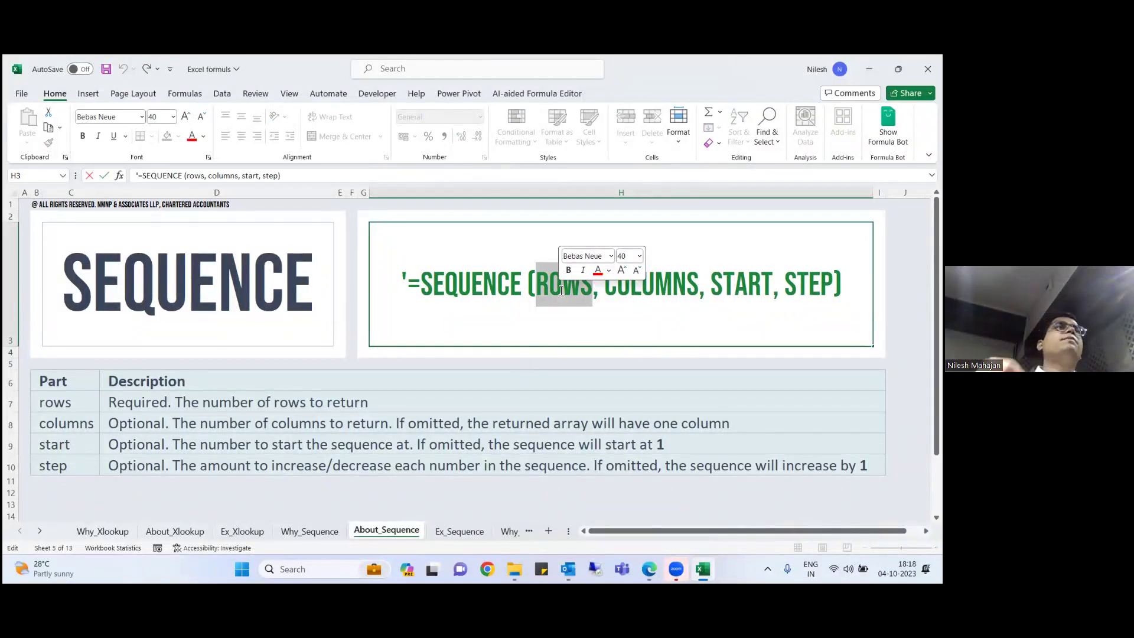
{"action": "double_click", "coordinate": [640, 286]}
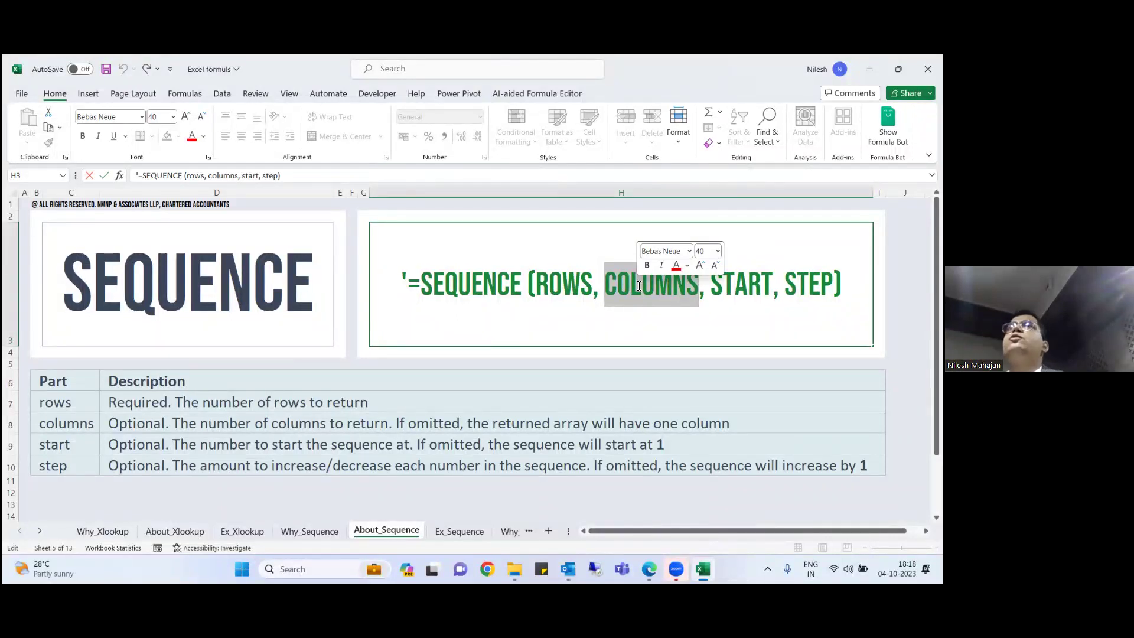
{"action": "double_click", "coordinate": [744, 280]}
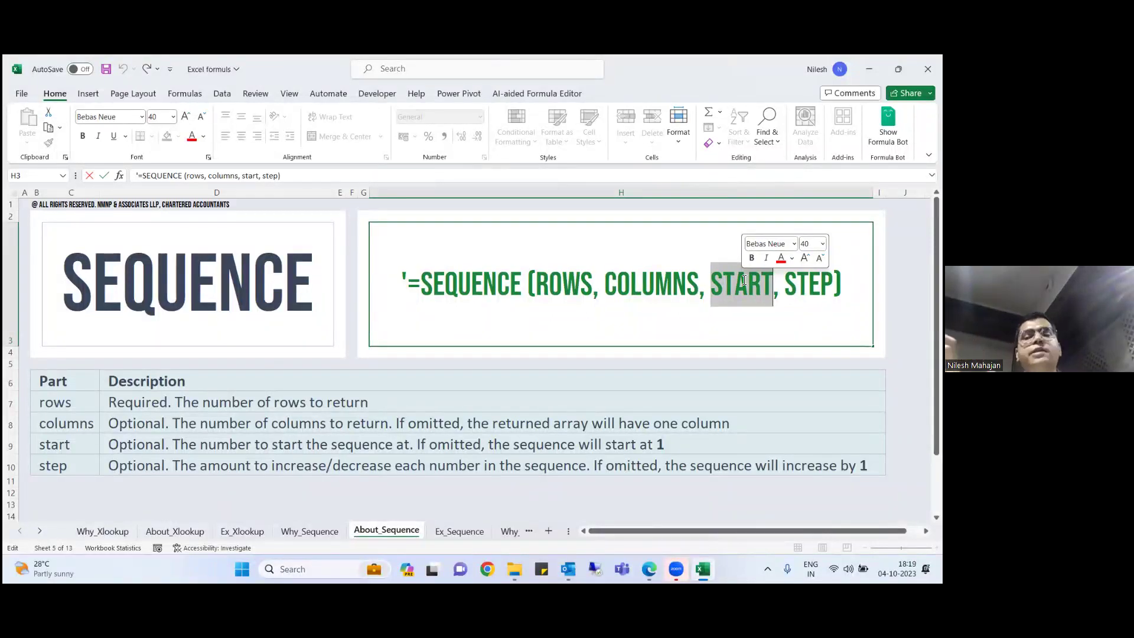
{"action": "double_click", "coordinate": [808, 285]}
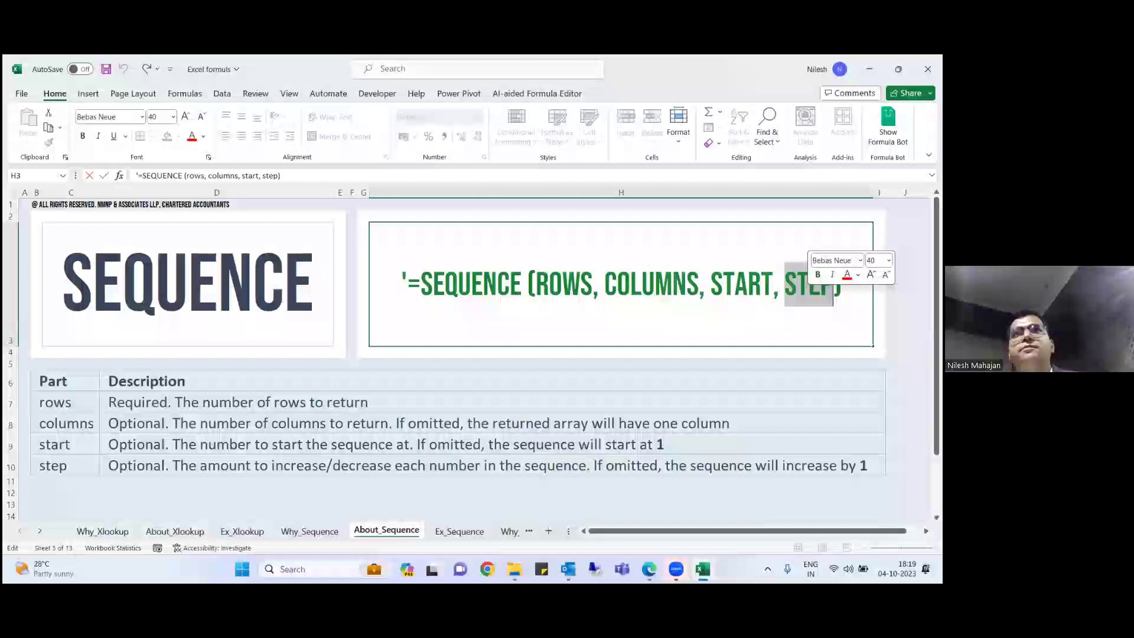
{"action": "left_click", "coordinate": [758, 355]}
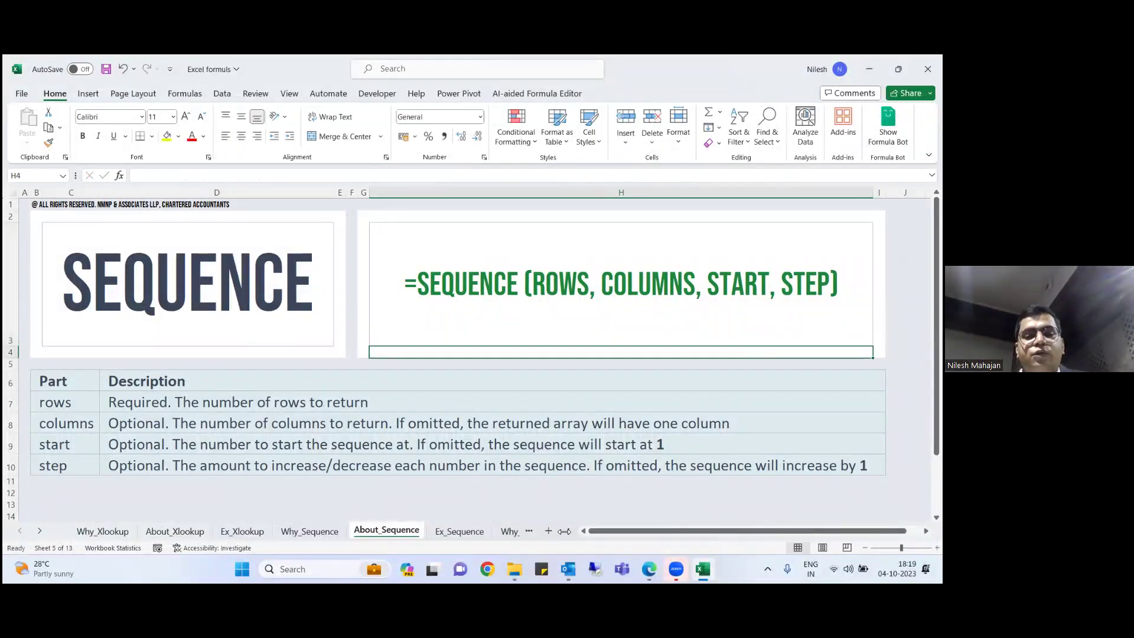
{"action": "left_click", "coordinate": [459, 531]}
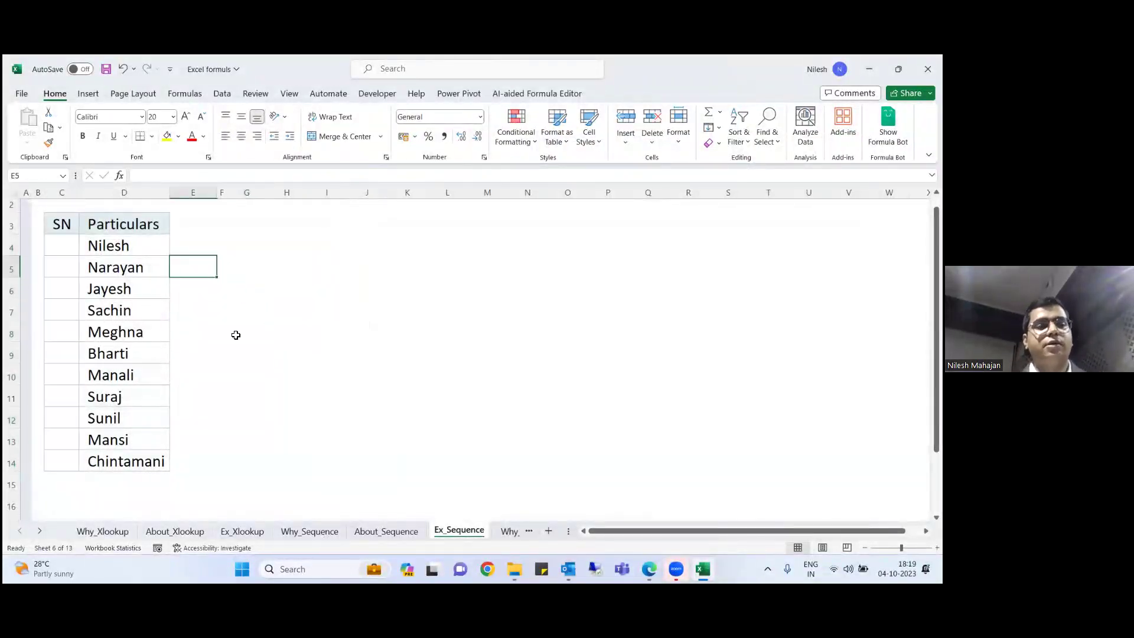
{"action": "type", "text": "=seq"}
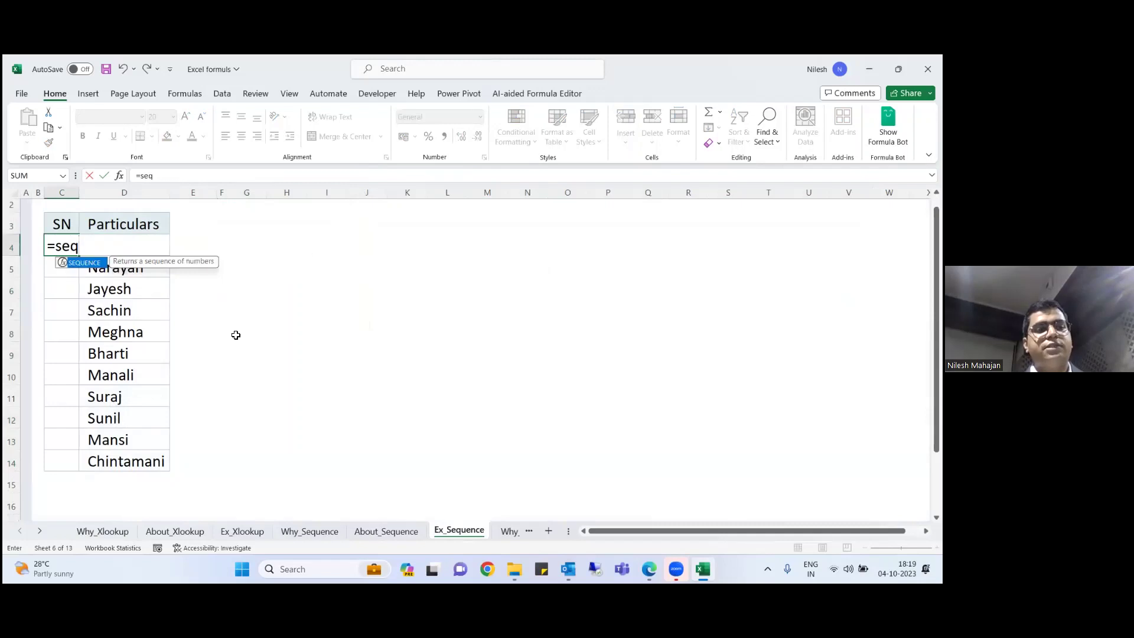
{"action": "key", "text": "Tab"}
{"action": "type", "text": "D4"}
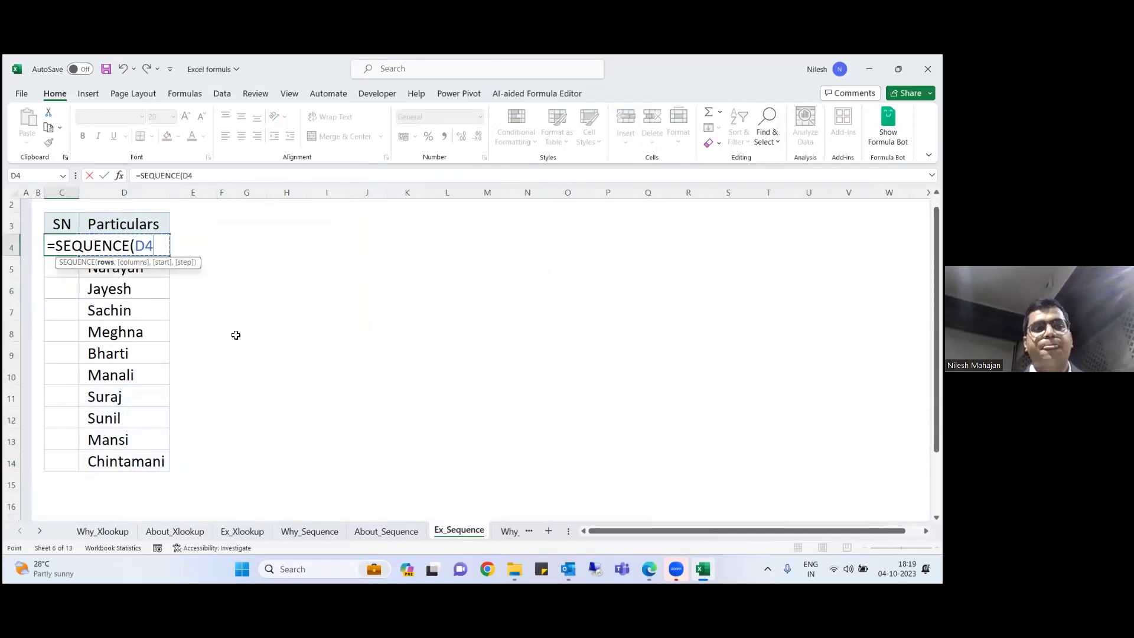
{"action": "key", "text": "BackSpace"}
{"action": "key", "text": "BackSpace"}
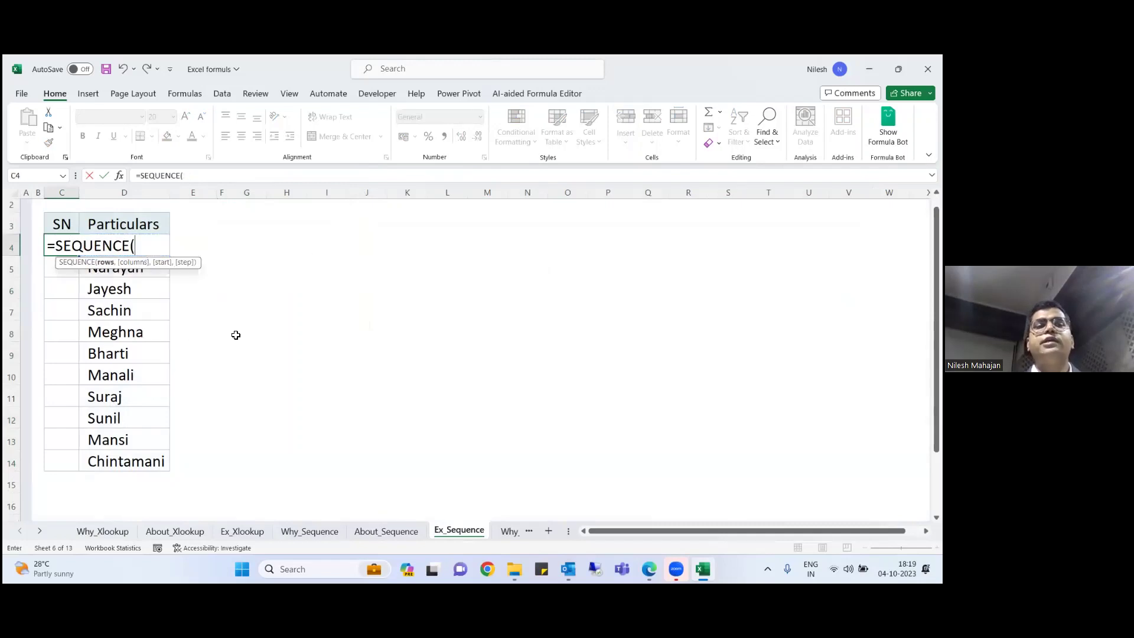
{"action": "type", "text": "11"}
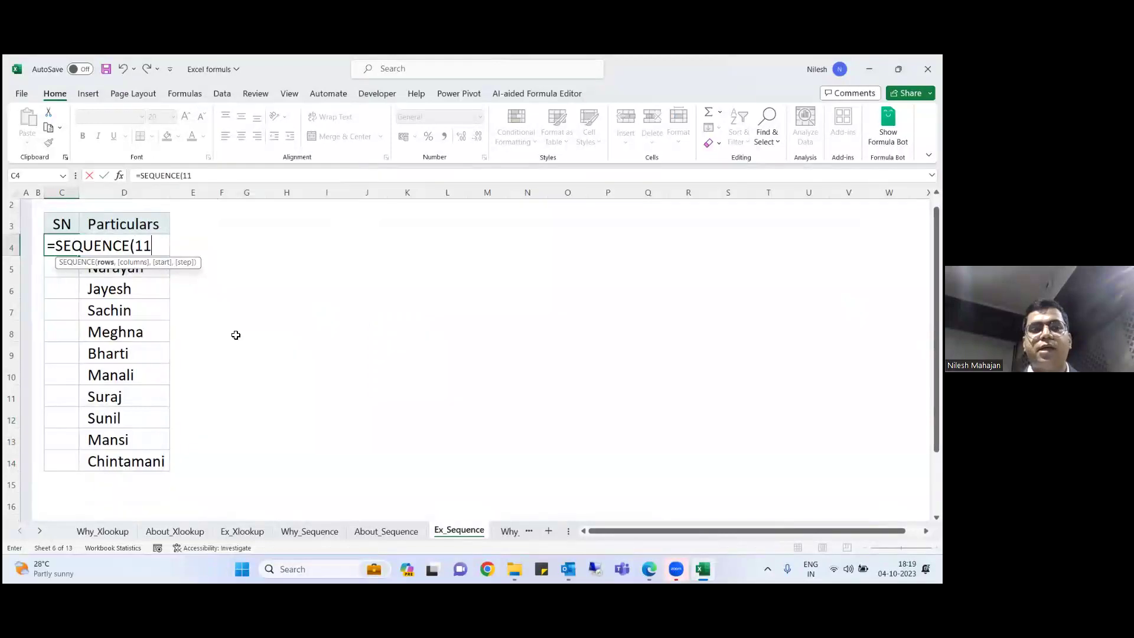
{"action": "type", "text": ")"}
{"action": "key", "text": "Return"}
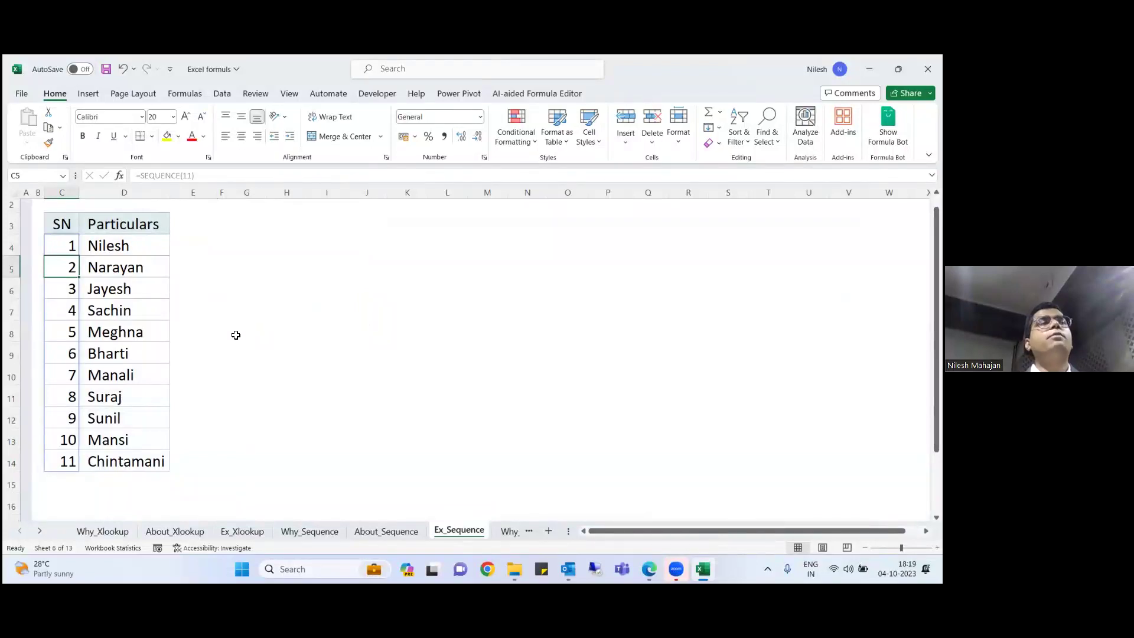
{"action": "key", "text": "Down"}
{"action": "key", "text": "Down"}
{"action": "key", "text": "Down"}
{"action": "key", "text": "Down"}
{"action": "key", "text": "Down"}
{"action": "key", "text": "Down"}
{"action": "key", "text": "Down"}
{"action": "key", "text": "Down"}
{"action": "key", "text": "Down"}
{"action": "key", "text": "Down"}
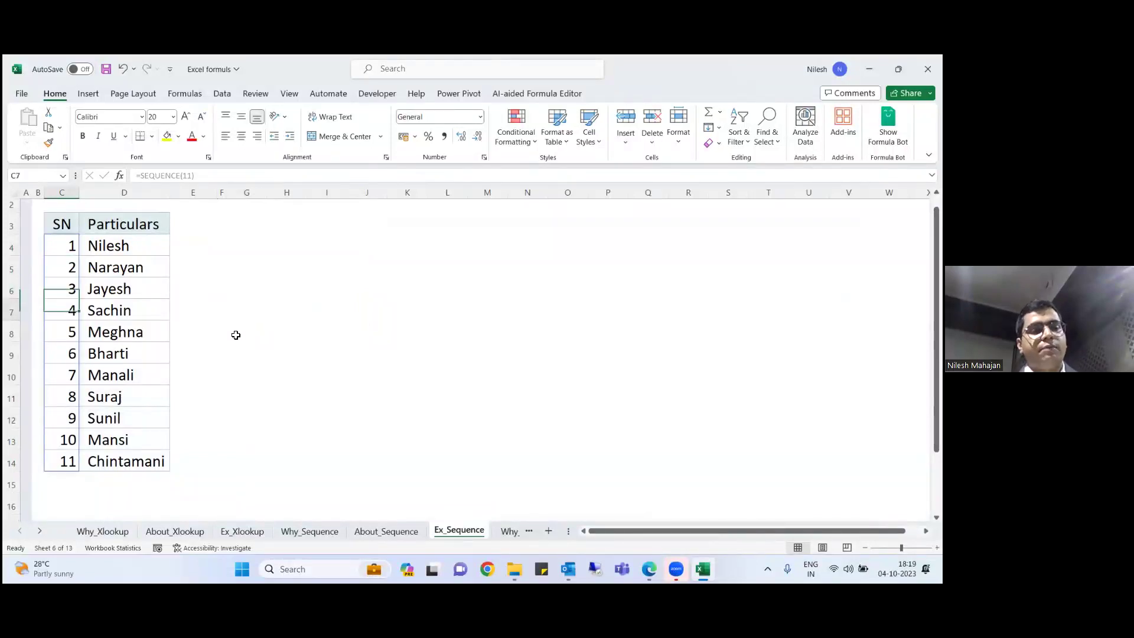
{"action": "key", "text": "Right"}
{"action": "key", "text": "Left"}
{"action": "key", "text": "Right"}
{"action": "key", "text": "Right"}
{"action": "key", "text": "Right"}
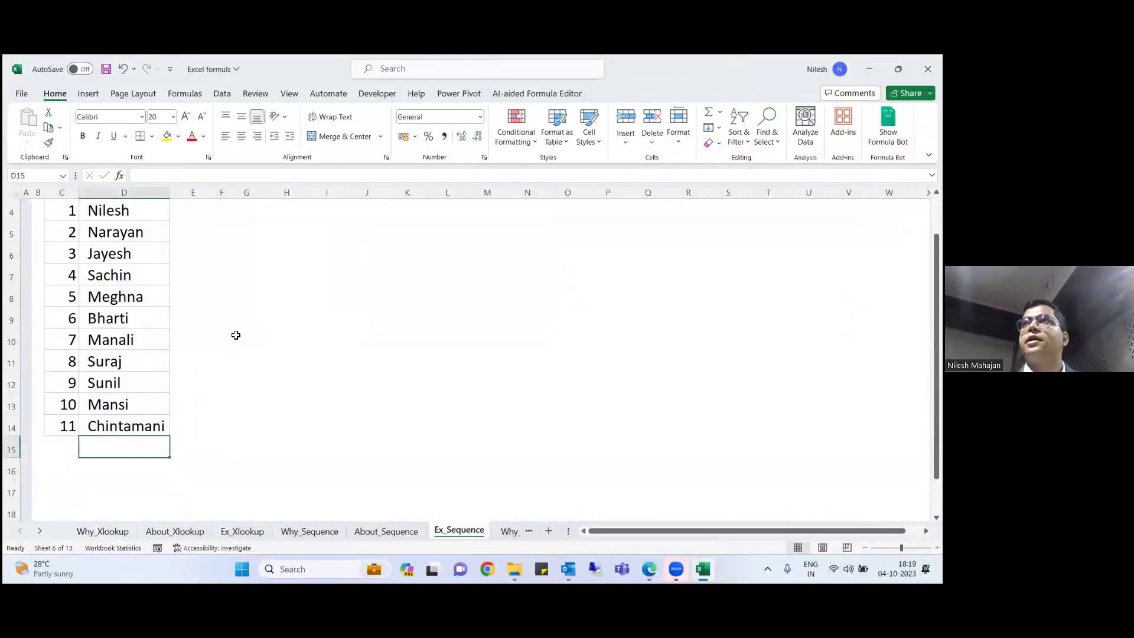
{"action": "key", "text": "ctrl+Up"}
{"action": "key", "text": "Down"}
{"action": "key", "text": "Down"}
{"action": "key", "text": "Down"}
{"action": "key", "text": "Right"}
{"action": "type", "text": "=se"}
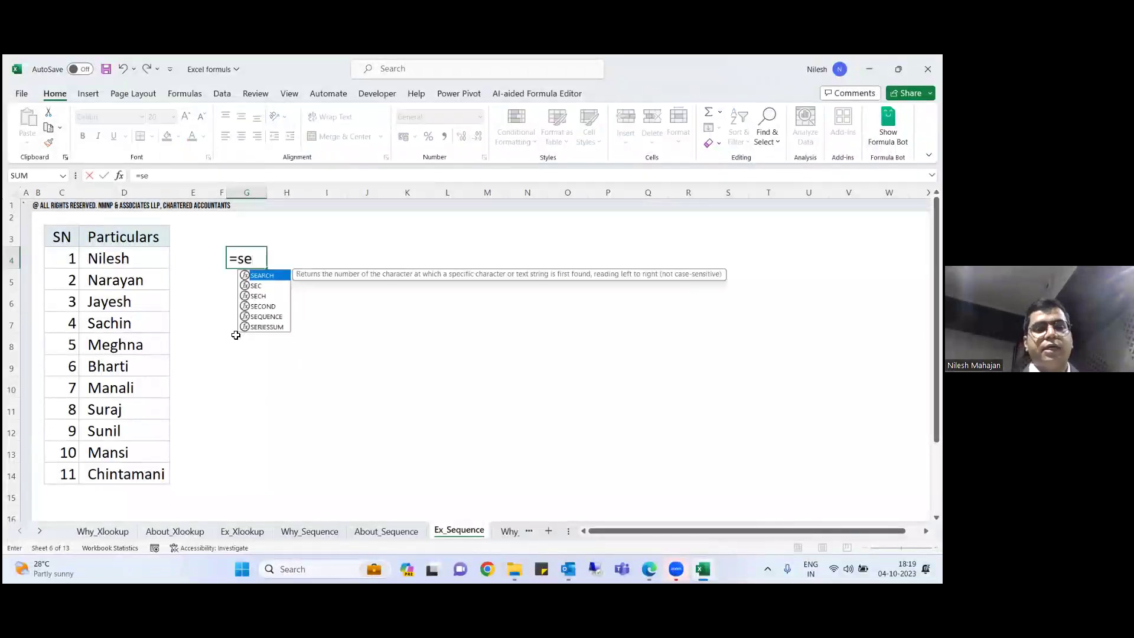
{"action": "key", "text": "Tab"}
{"action": "key", "text": "BackSpace"}
{"action": "key", "text": "BackSpace"}
{"action": "key", "text": "BackSpace"}
{"action": "key", "text": "BackSpace"}
{"action": "key", "text": "BackSpace"}
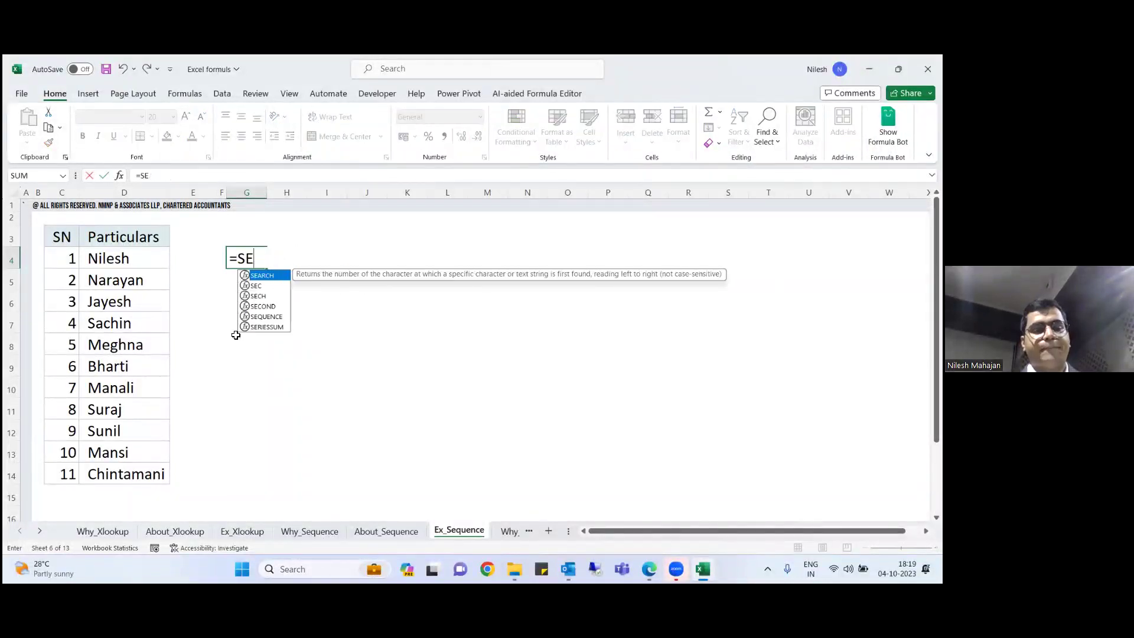
{"action": "type", "text": "q"}
{"action": "key", "text": "Tab"}
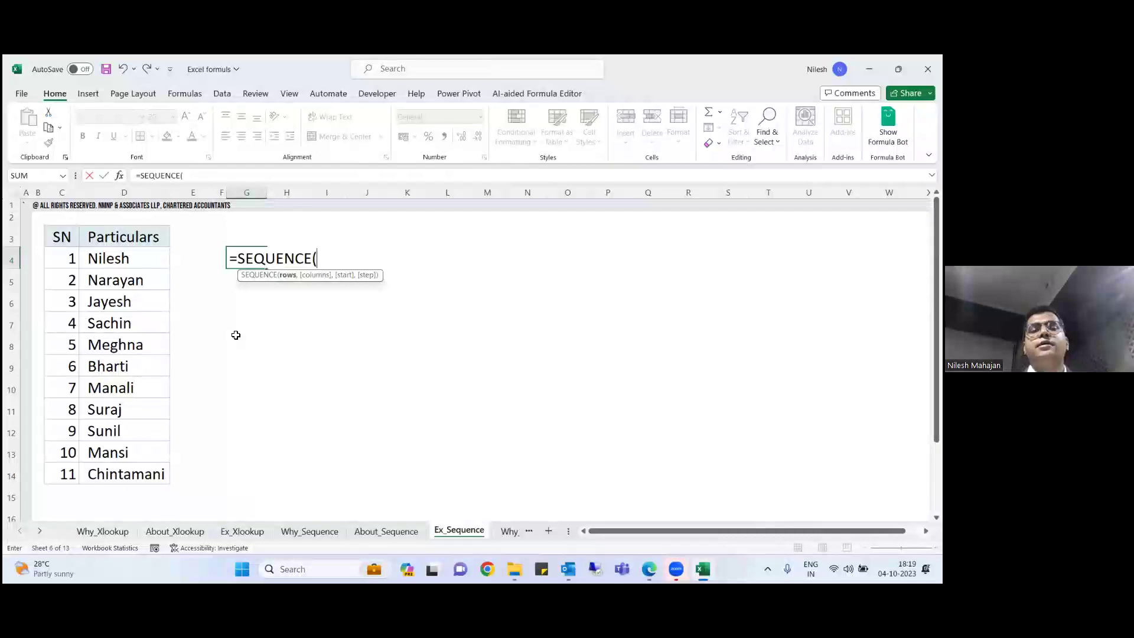
{"action": "type", "text": "10,10,5,5"}
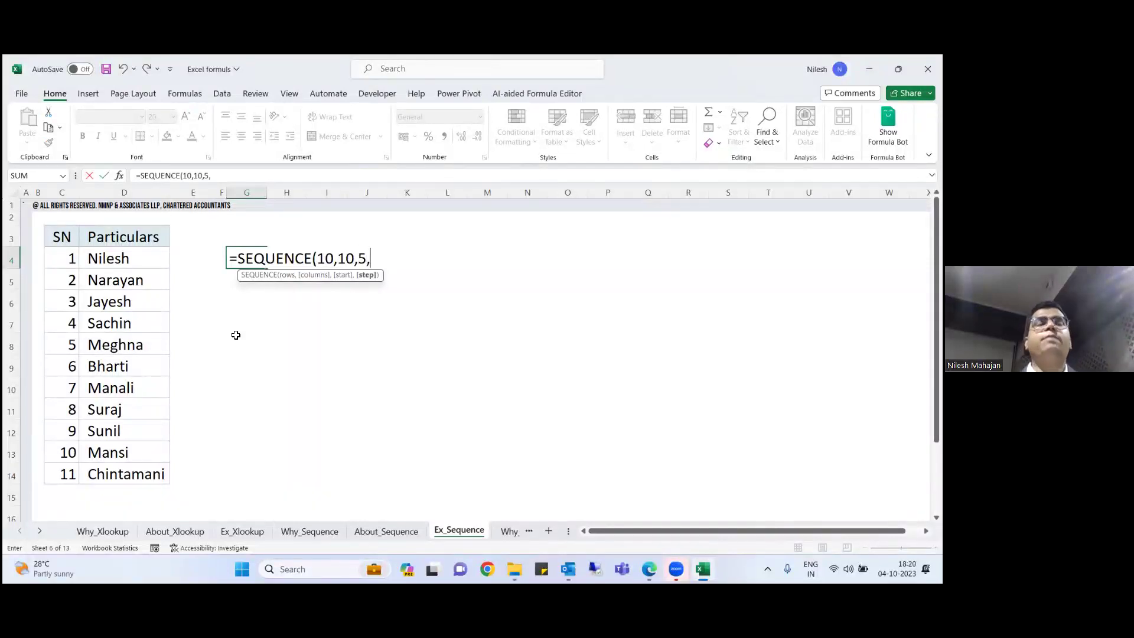
{"action": "type", "text": ")"}
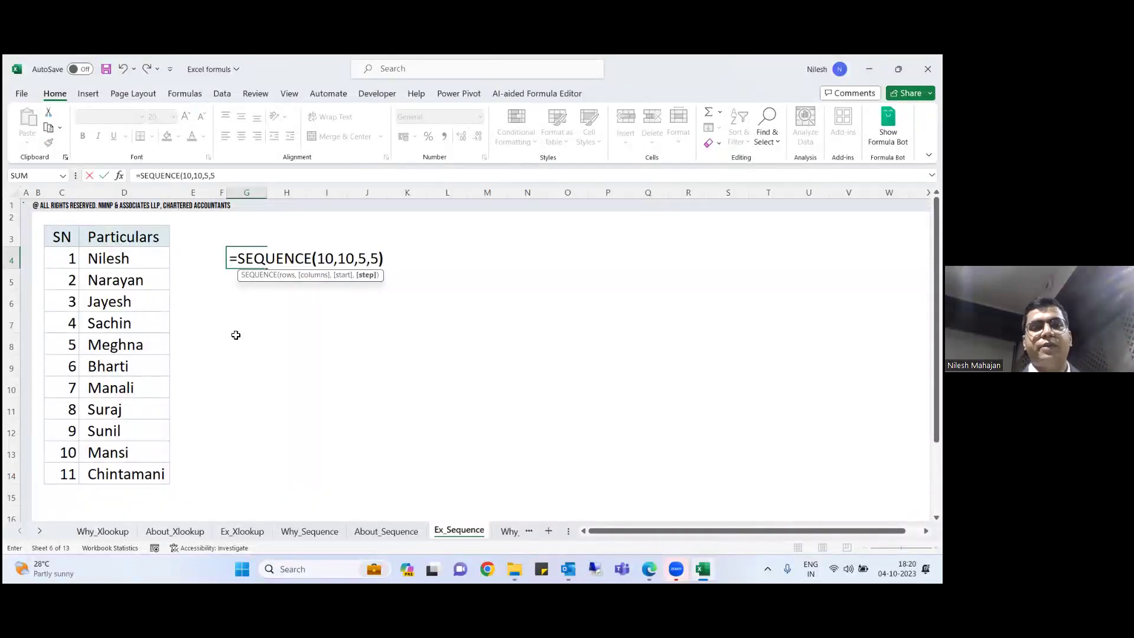
{"action": "key", "text": "Return"}
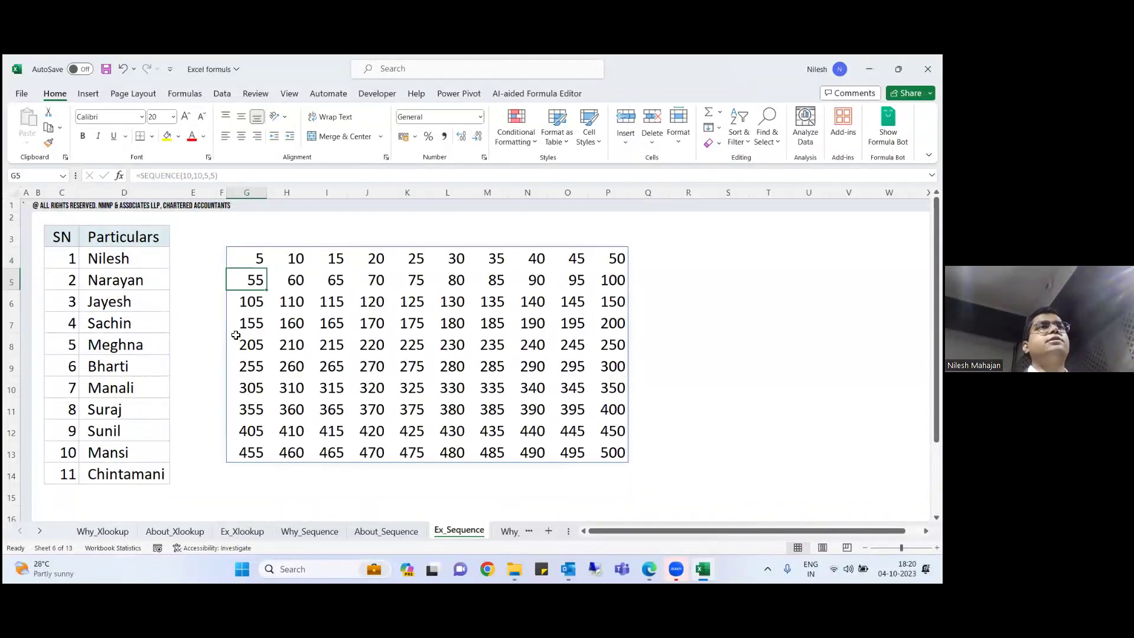
{"action": "key", "text": "Up"}
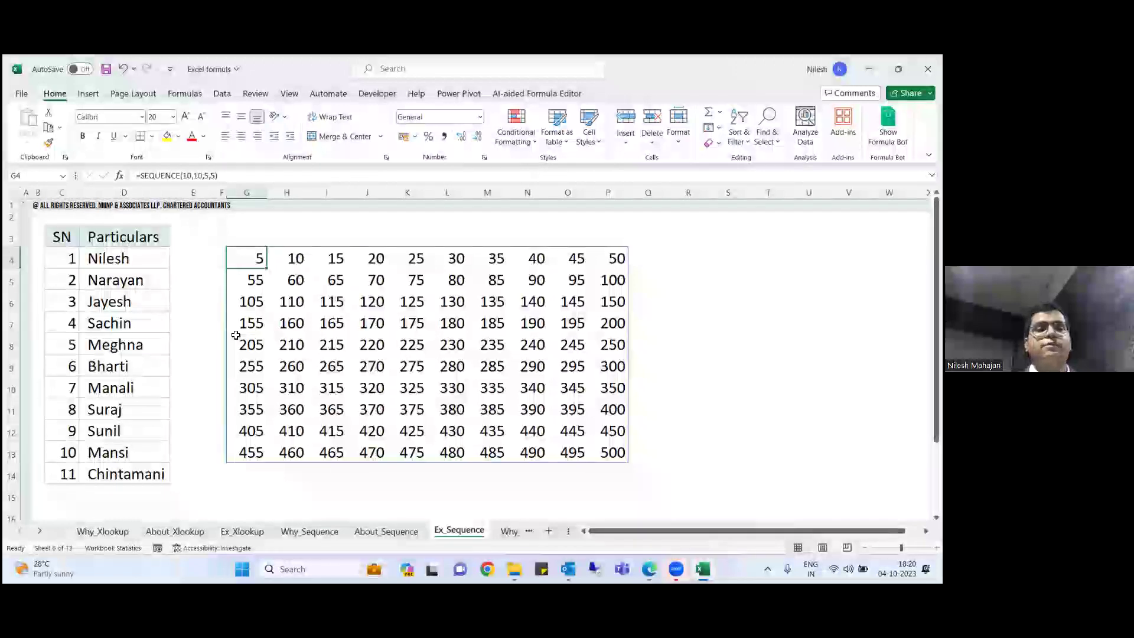
{"action": "key", "text": "ctrl+shift+Down"}
{"action": "key", "text": "ctrl+Right"}
{"action": "key", "text": "ctrl+Left"}
{"action": "key", "text": "Right"}
{"action": "key", "text": "Right"}
{"action": "key", "text": "Right"}
{"action": "key", "text": "Up"}
{"action": "key", "text": "ctrl+shift+Up"}
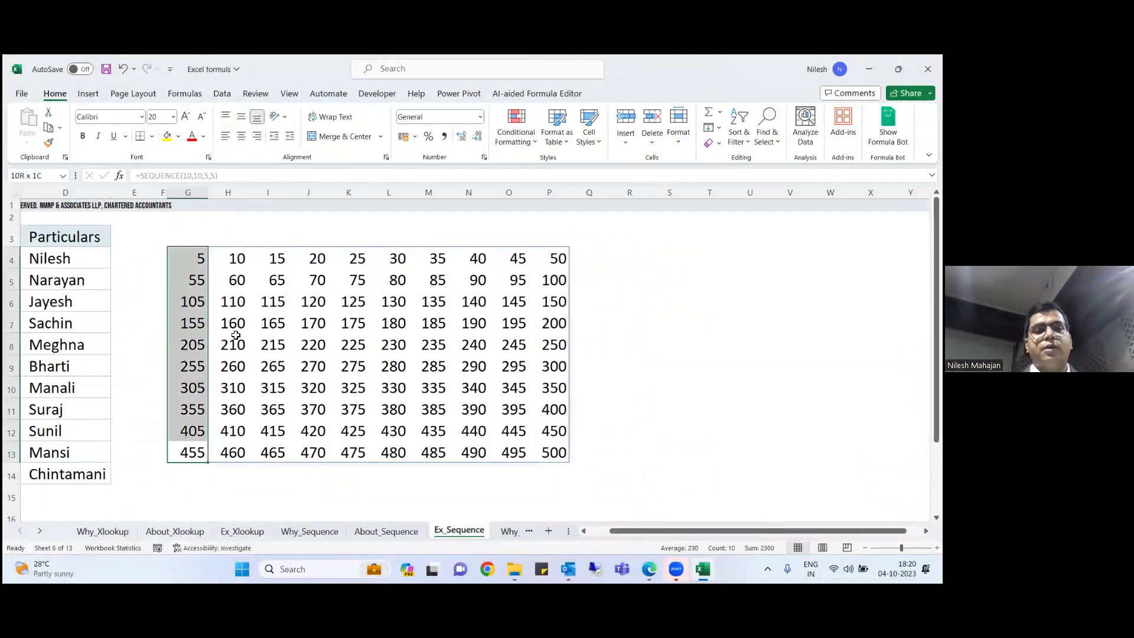
{"action": "key", "text": "ctrl+shift+Right"}
{"action": "key", "text": "Delete"}
{"action": "key", "text": "ctrl+Left"}
{"action": "key", "text": "ctrl+Left"}
{"action": "key", "text": "Up"}
{"action": "key", "text": "Up"}
{"action": "key", "text": "Up"}
{"action": "key", "text": "Up"}
{"action": "key", "text": "Up"}
{"action": "key", "text": "Up"}
{"action": "key", "text": "Up"}
{"action": "key", "text": "Up"}
{"action": "key", "text": "Up"}
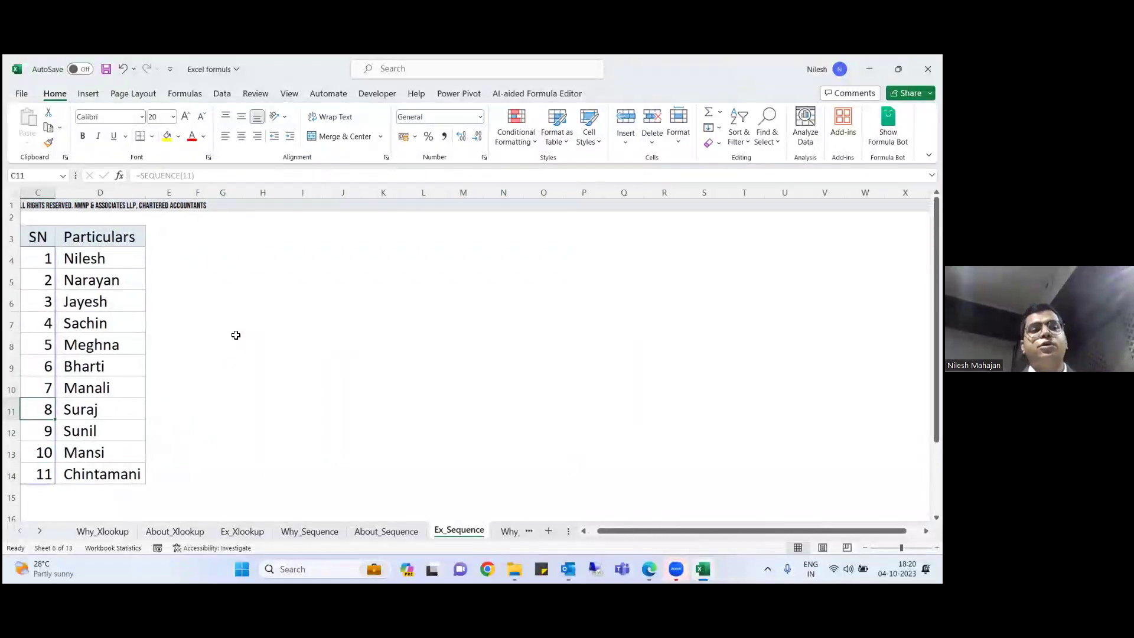
{"action": "key", "text": "Down"}
{"action": "key", "text": "Down"}
{"action": "key", "text": "Down"}
{"action": "key", "text": "Down"}
{"action": "key", "text": "Down"}
{"action": "key", "text": "Down"}
{"action": "key", "text": "Down"}
{"action": "key", "text": "Down"}
{"action": "key", "text": "Down"}
{"action": "key", "text": "Down"}
{"action": "key", "text": "Down"}
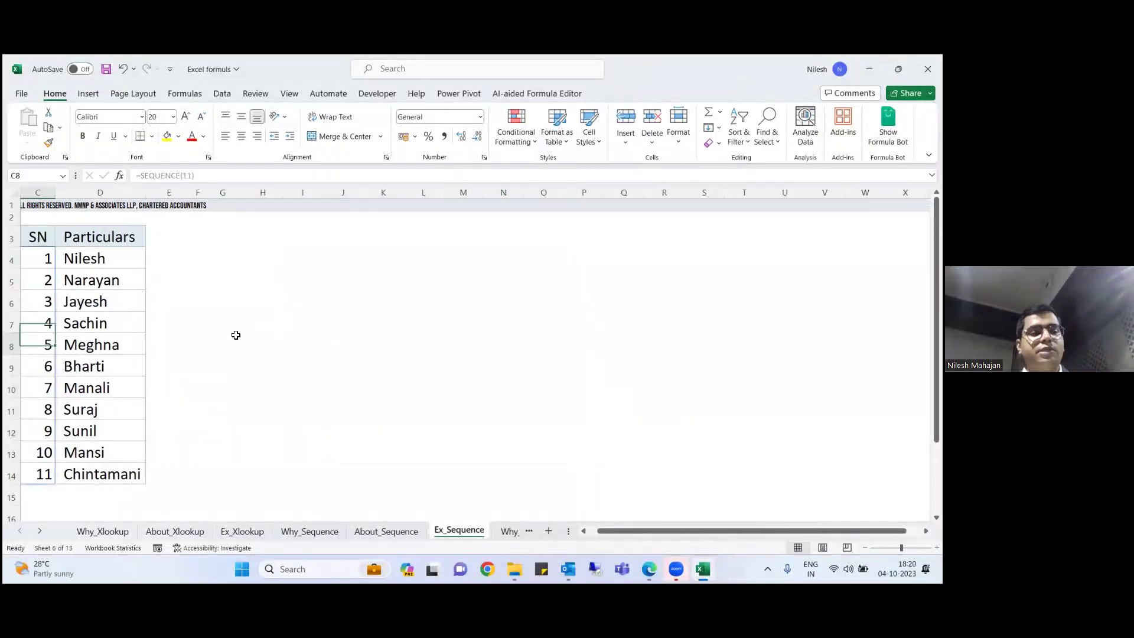
{"action": "key", "text": "Right"}
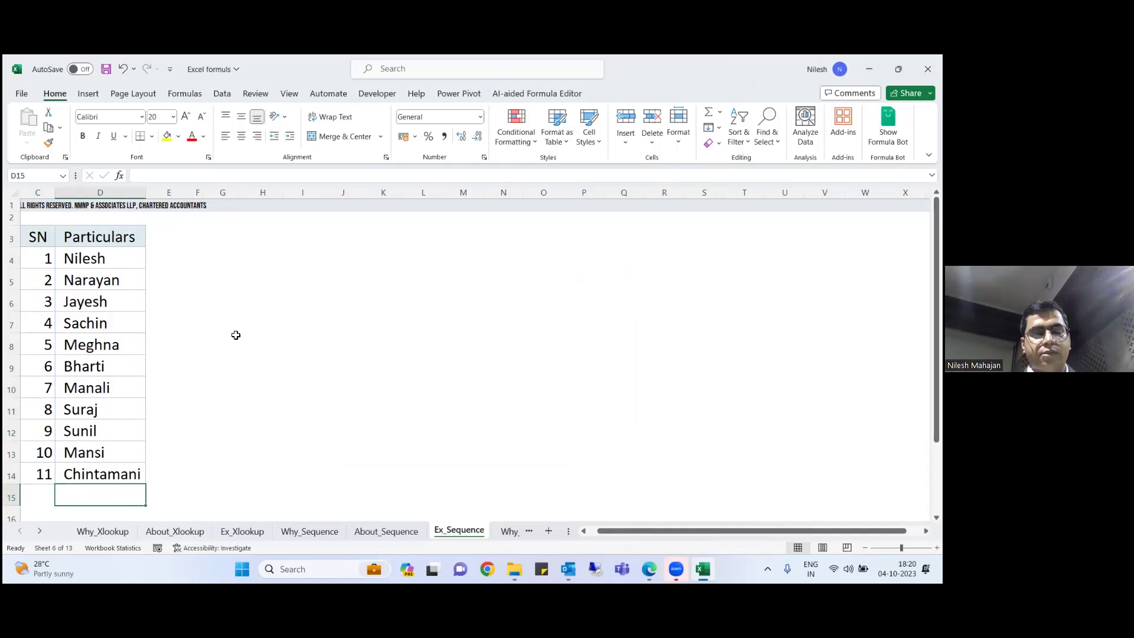
{"action": "type", "text": "Supriya"}
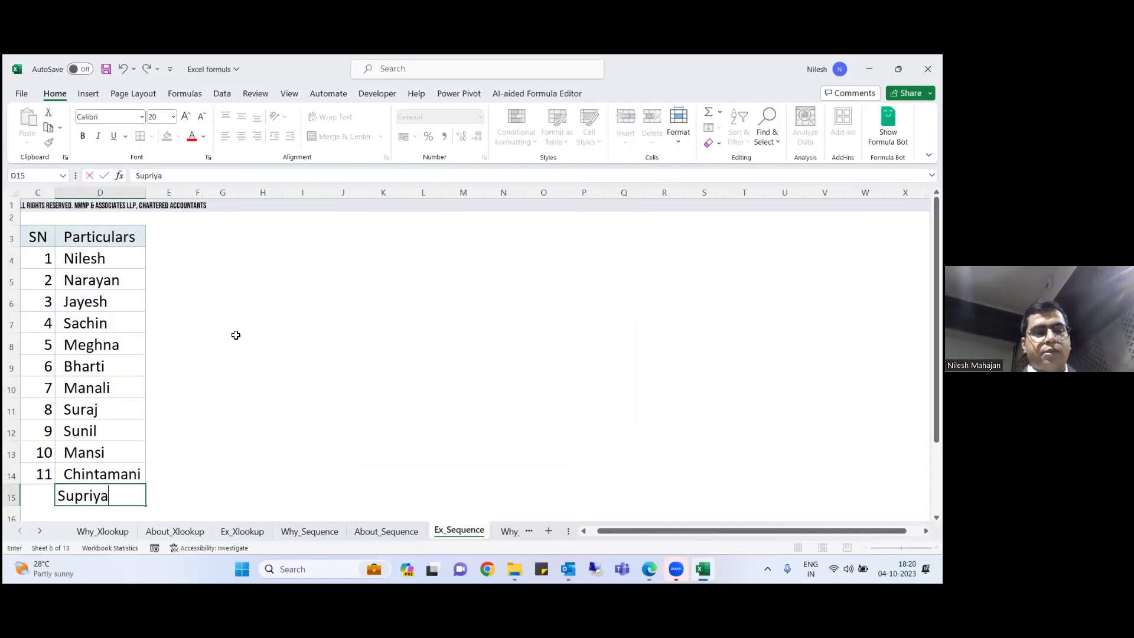
{"action": "key", "text": "Return"}
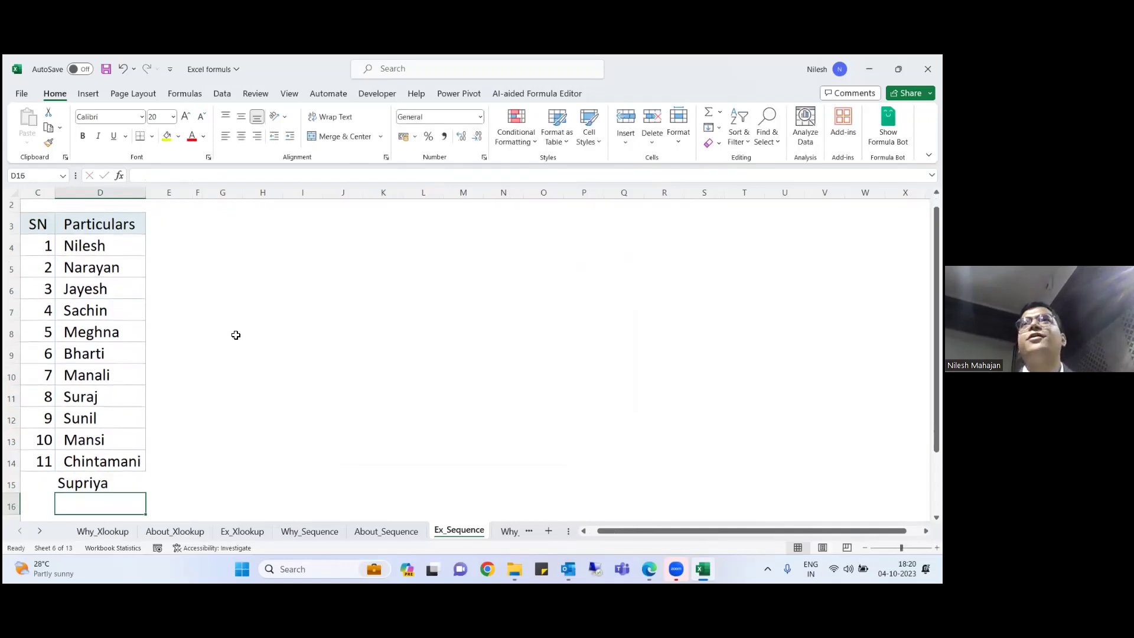
{"action": "key", "text": "Up"}
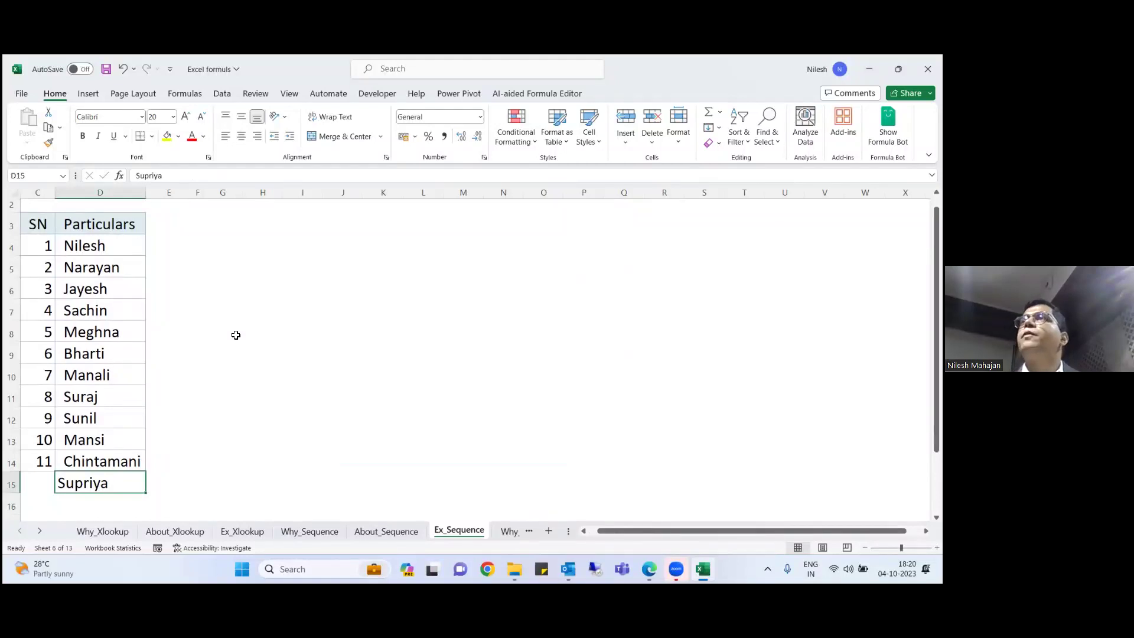
{"action": "key", "text": "Delete"}
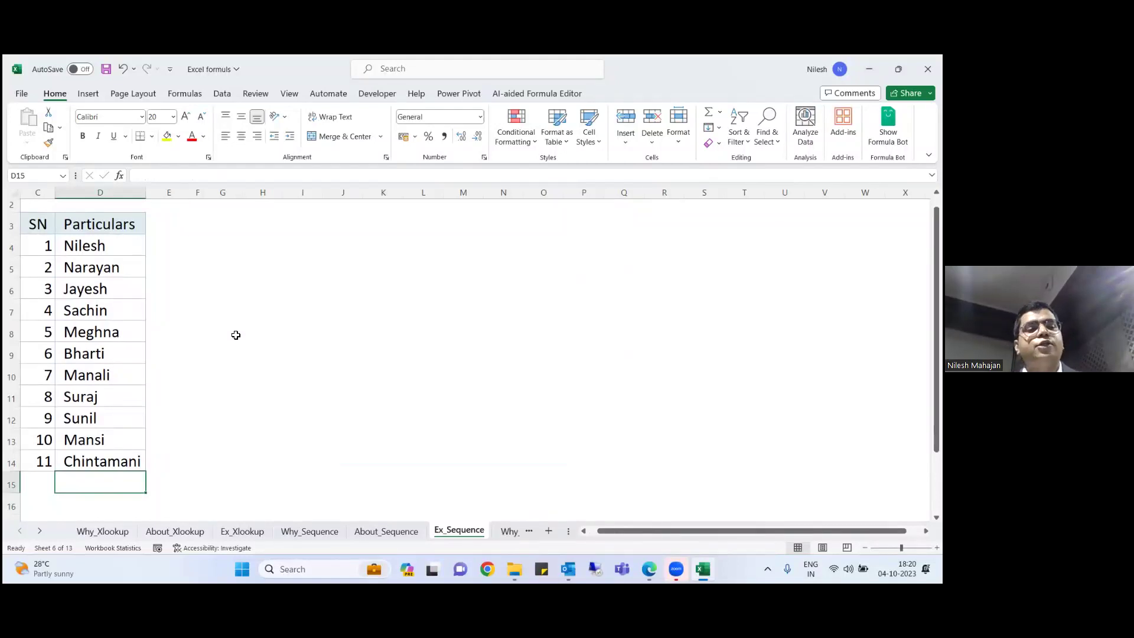
{"action": "key", "text": "ctrl+Up"}
{"action": "key", "text": "ctrl+Up"}
{"action": "key", "text": "ctrl+Left"}
{"action": "key", "text": "Left"}
{"action": "key", "text": "Left"}
{"action": "key", "text": "Up"}
{"action": "key", "text": "Up"}
{"action": "key", "text": "Down"}
{"action": "key", "text": "Down"}
{"action": "key", "text": "Down"}
{"action": "key", "text": "Right"}
{"action": "key", "text": "Right"}
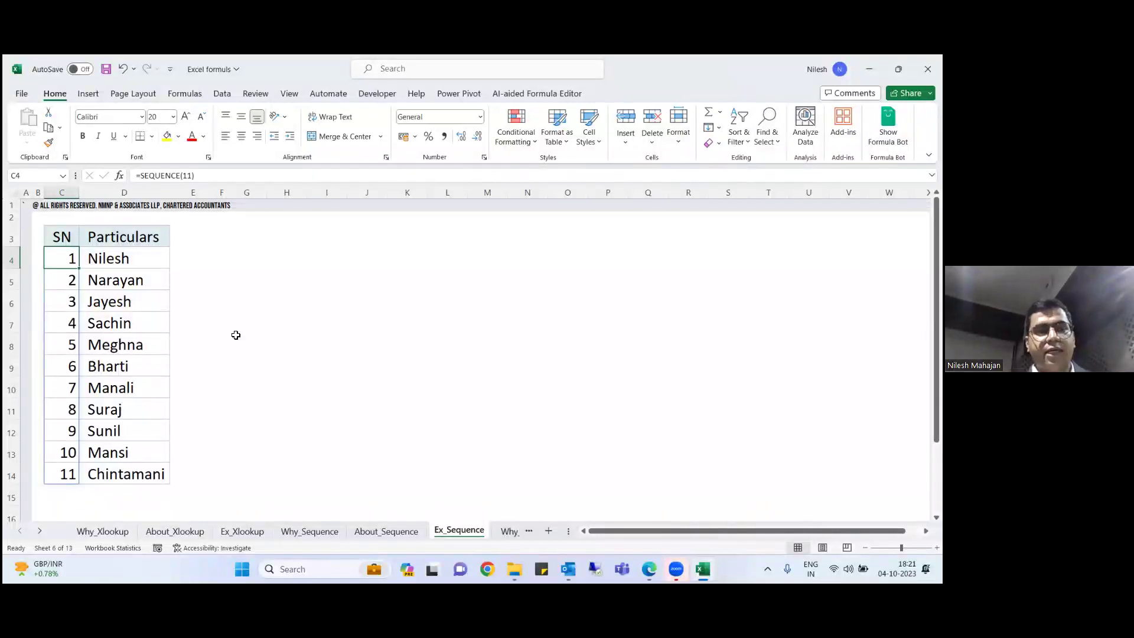
- Enter =SEQUENCE(COUNTA(D:D)-1) in C4 to number the Particulars list
{"action": "type", "text": "=seq"}
{"action": "key", "text": "Tab"}
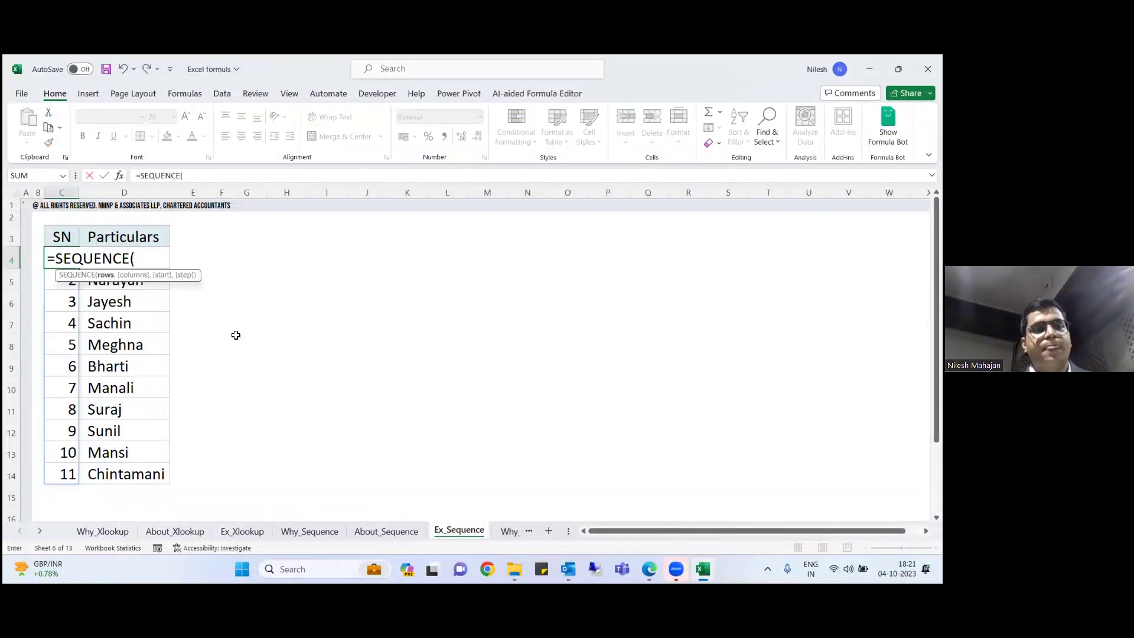
{"action": "type", "text": "counts"}
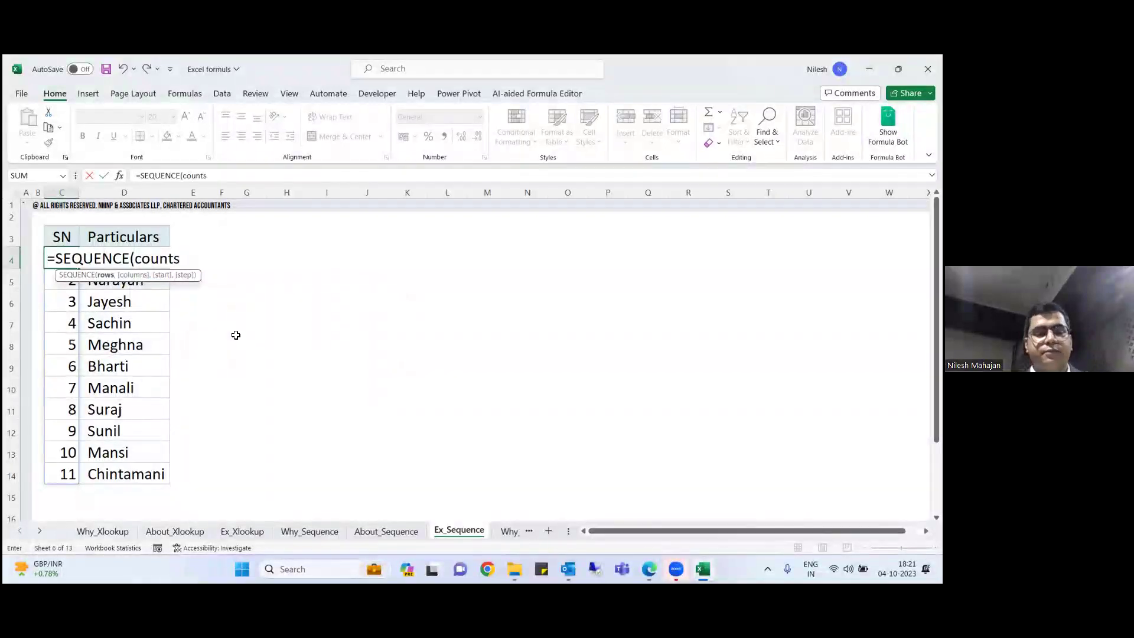
{"action": "key", "text": "BackSpace"}
{"action": "type", "text": "a"}
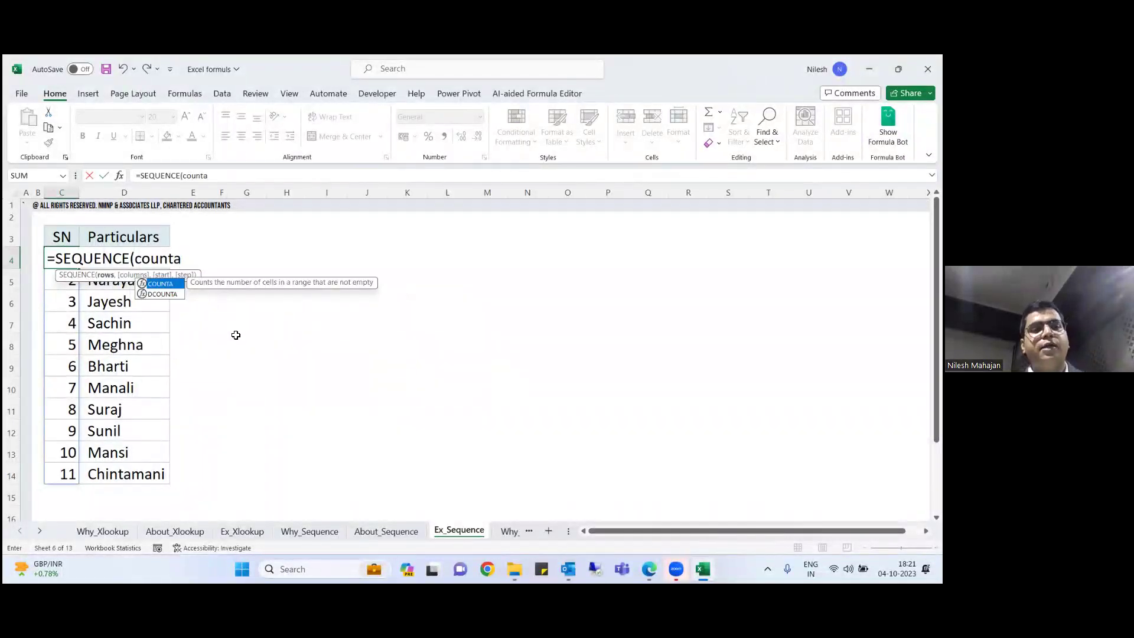
{"action": "key", "text": "Tab"}
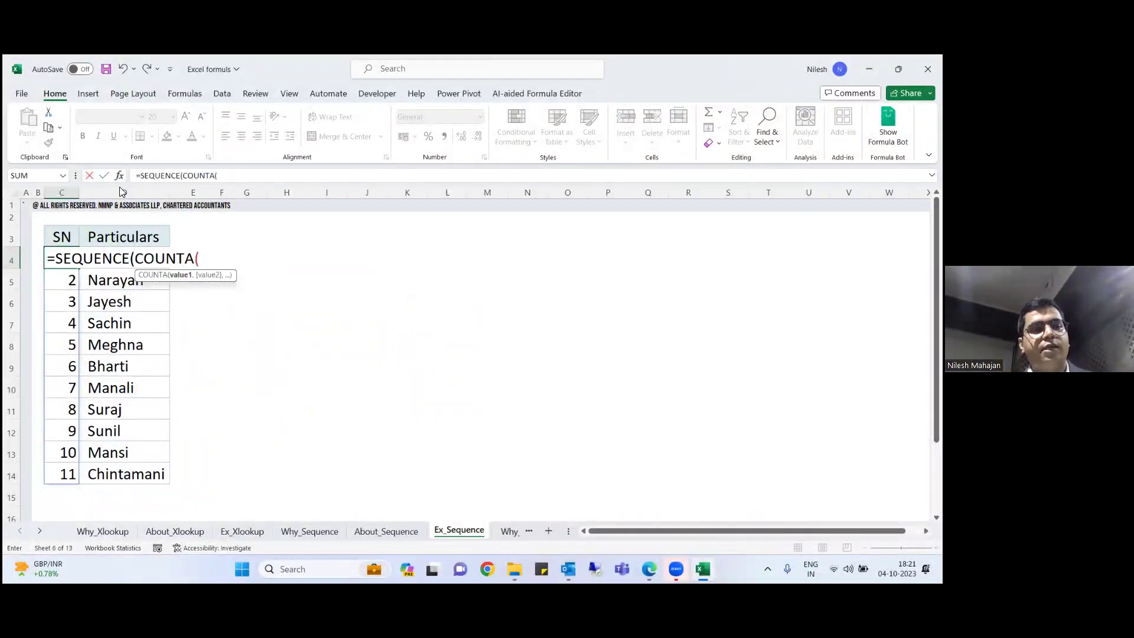
{"action": "left_click", "coordinate": [121, 192]}
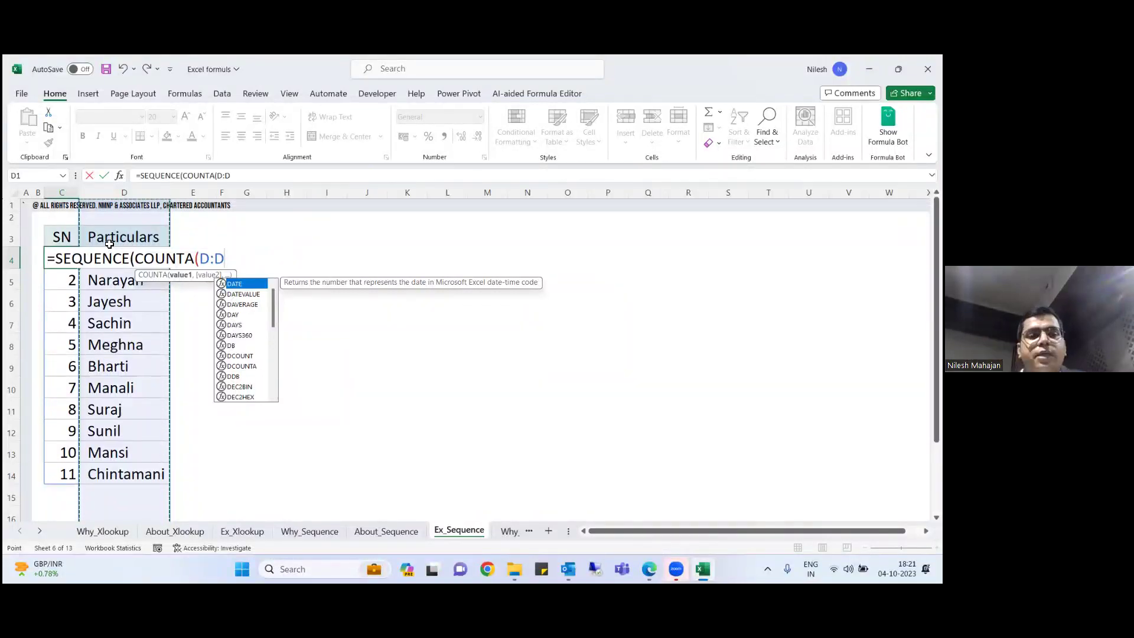
{"action": "type", "text": ")-1"}
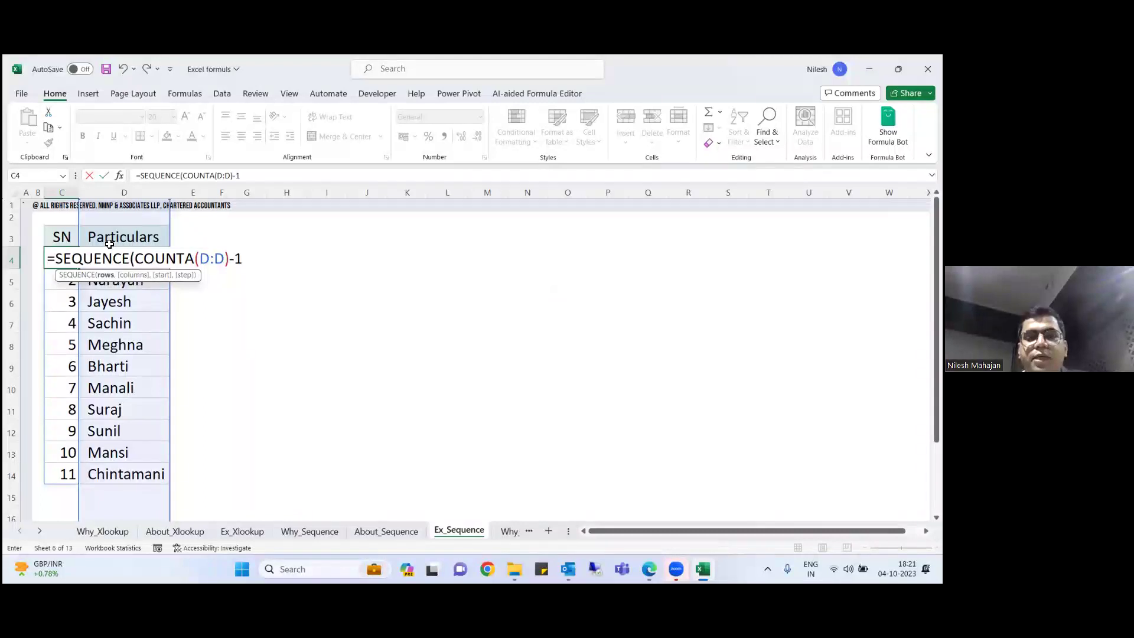
{"action": "key", "text": "Return"}
- Add the name Supriya in D15 and confirm the SN column numbers it 12
{"action": "key", "text": "Down"}
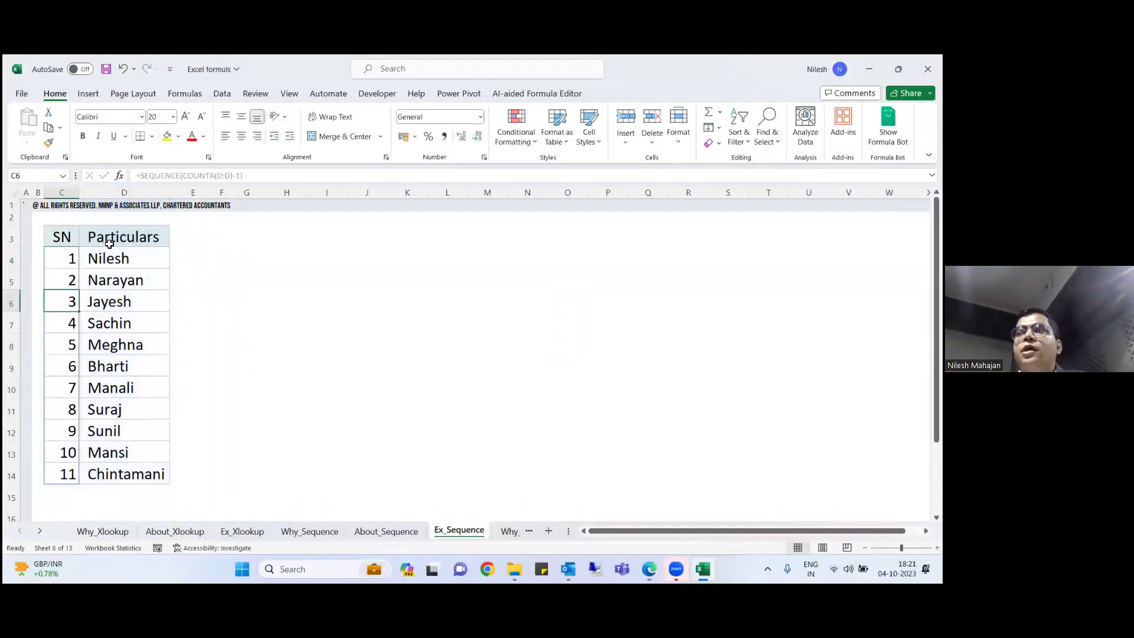
{"action": "key", "text": "Down"}
{"action": "key", "text": "Down"}
{"action": "key", "text": "Down"}
{"action": "key", "text": "Down"}
{"action": "key", "text": "Down"}
{"action": "key", "text": "Down"}
{"action": "key", "text": "Down"}
{"action": "key", "text": "Down"}
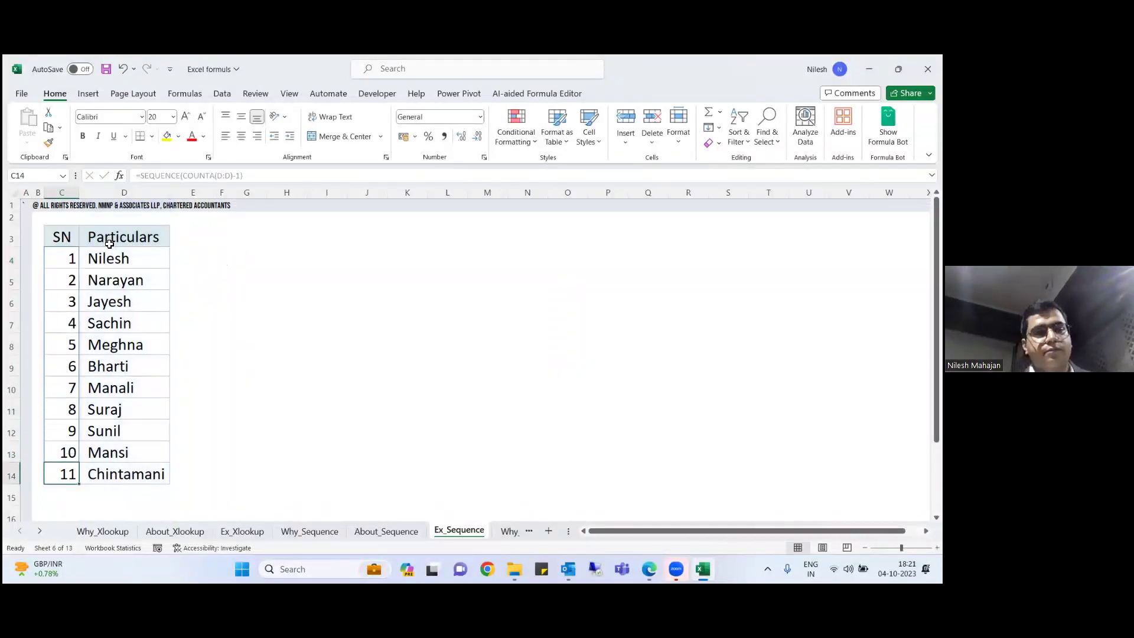
{"action": "key", "text": "Right"}
{"action": "key", "text": "Down"}
{"action": "type", "text": "Supriya"}
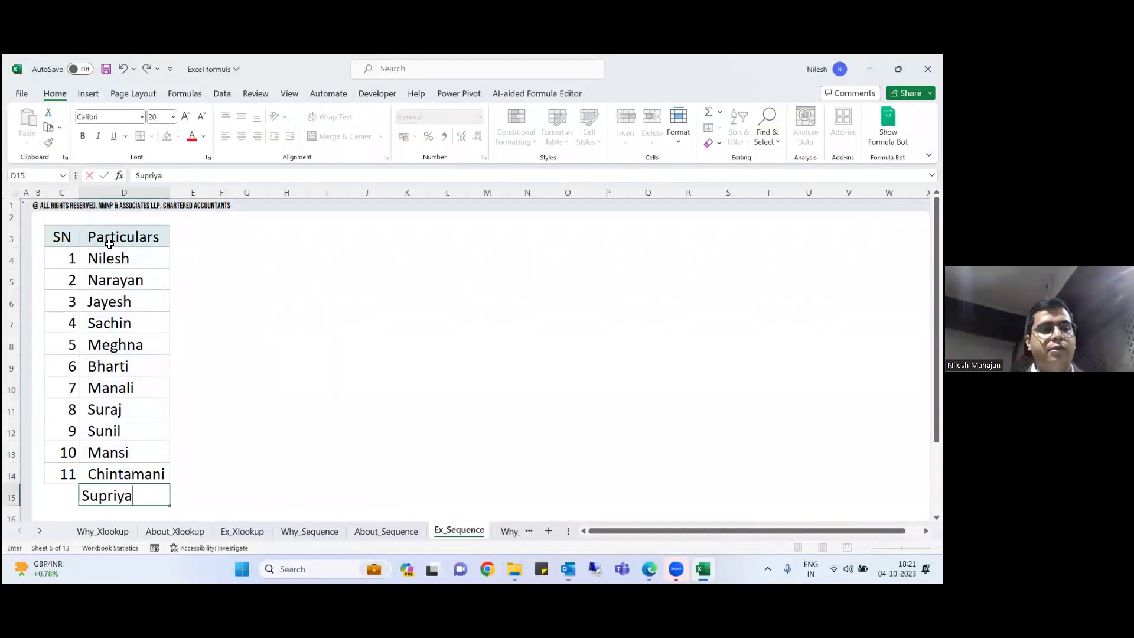
{"action": "key", "text": "Return"}
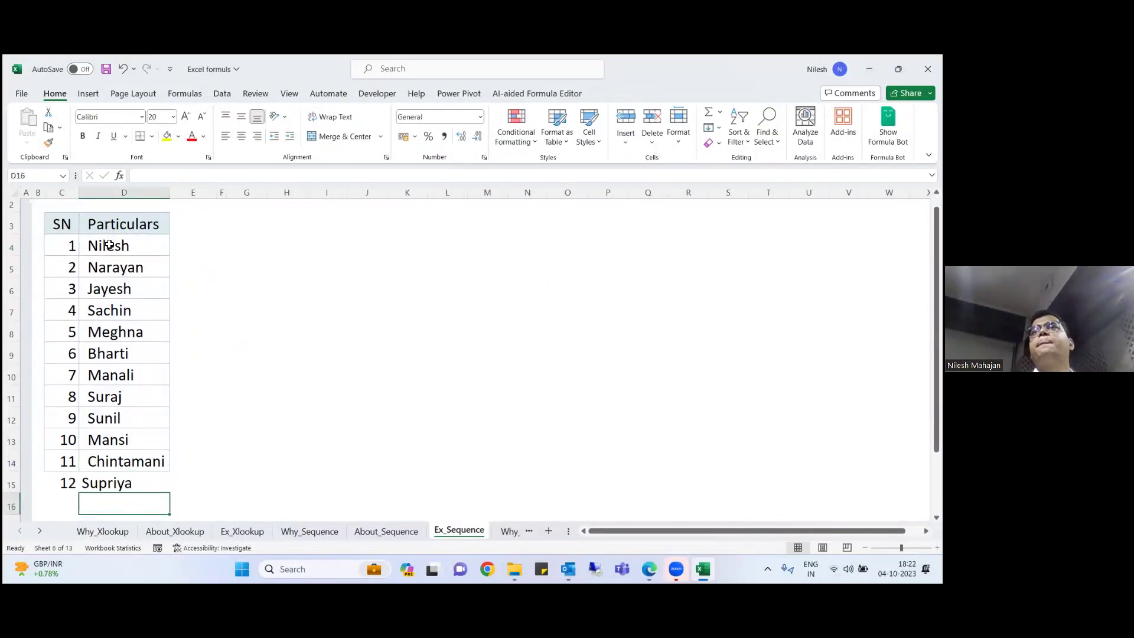
{"action": "key", "text": "Up"}
{"action": "key", "text": "Left"}
{"action": "key", "text": "Up"}
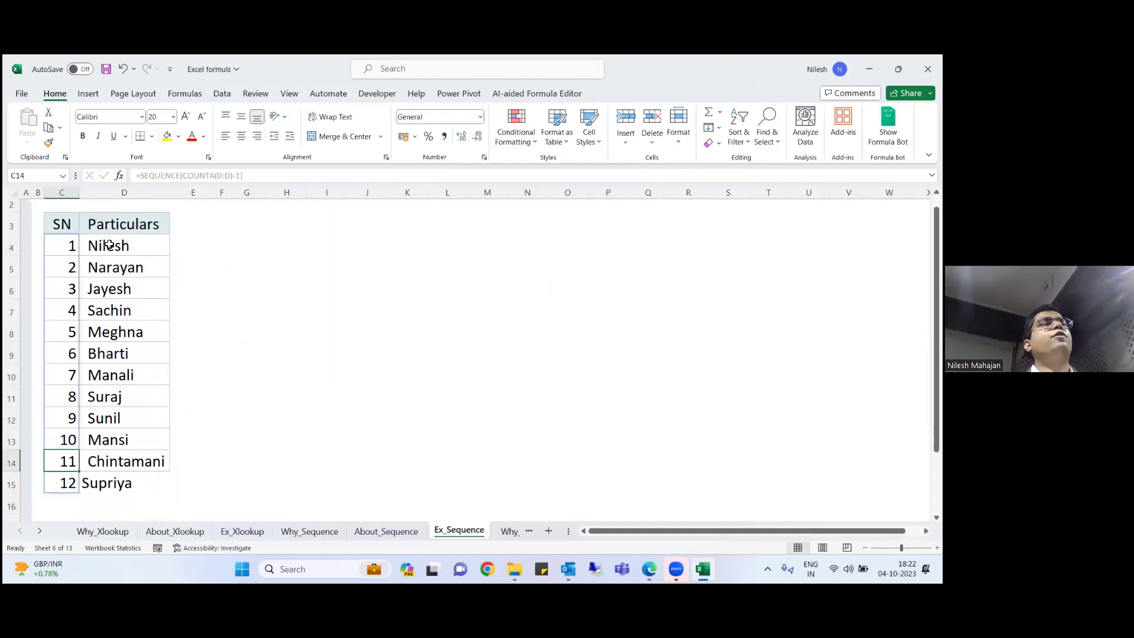
{"action": "key", "text": "Right"}
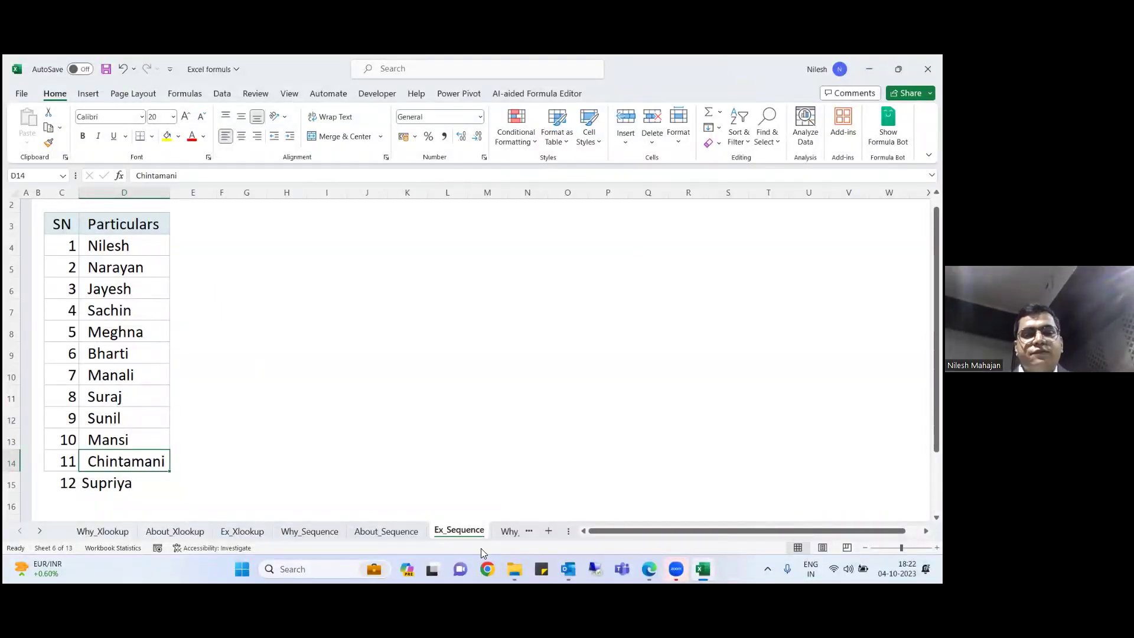
{"action": "left_click", "coordinate": [508, 532]}
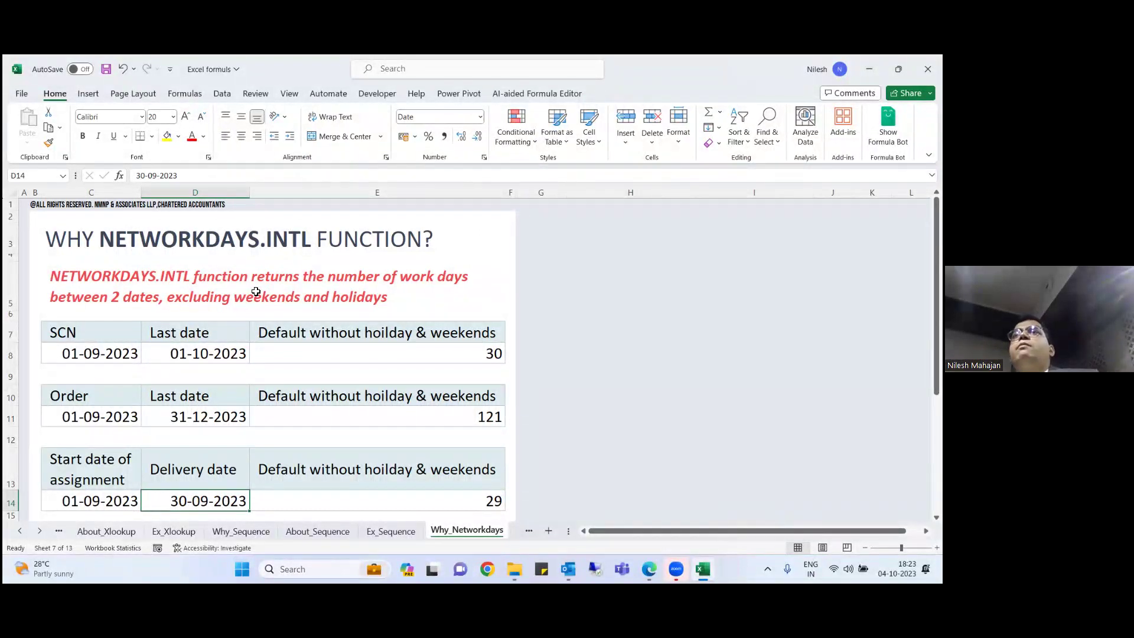
- Review the day-count formulas in E8, E11 and E14, then move to About_Networkdays
{"action": "key", "text": "Up"}
{"action": "key", "text": "Up"}
{"action": "key", "text": "Up"}
{"action": "key", "text": "Up"}
{"action": "key", "text": "Up"}
{"action": "key", "text": "Up"}
{"action": "key", "text": "Left"}
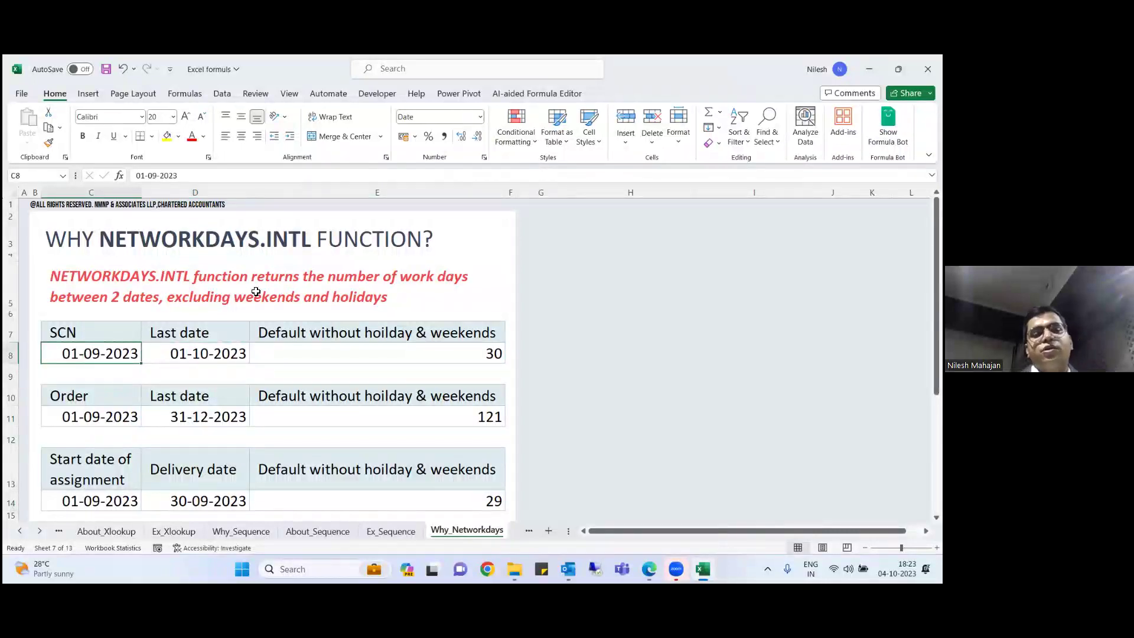
{"action": "key", "text": "Right"}
{"action": "key", "text": "Right"}
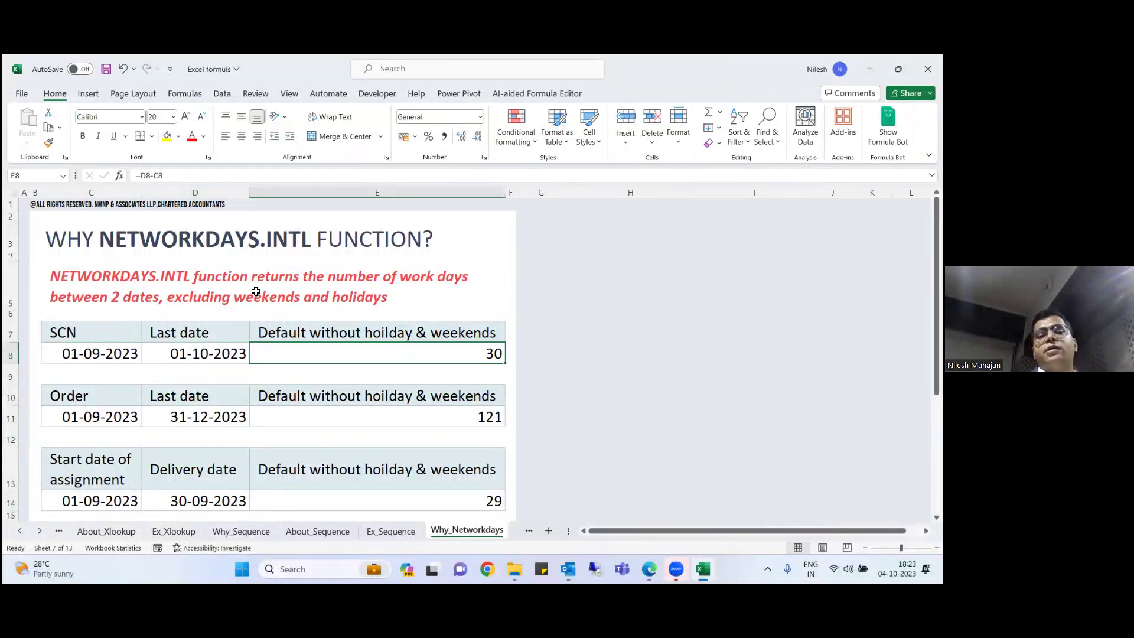
{"action": "key", "text": "Down"}
{"action": "key", "text": "Down"}
{"action": "key", "text": "Down"}
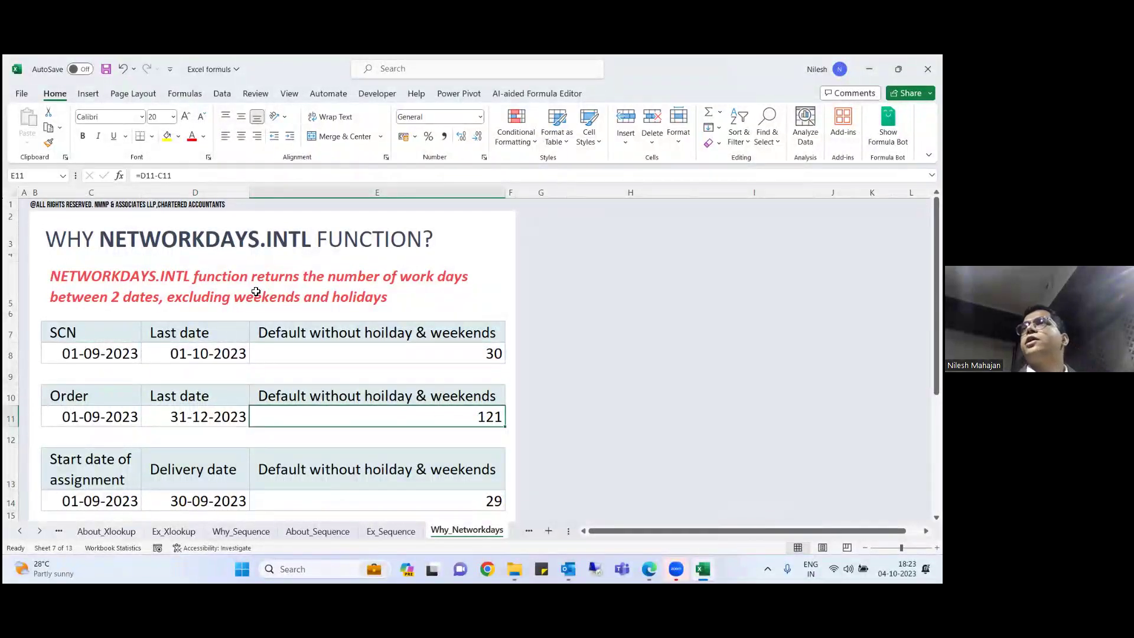
{"action": "key", "text": "Left"}
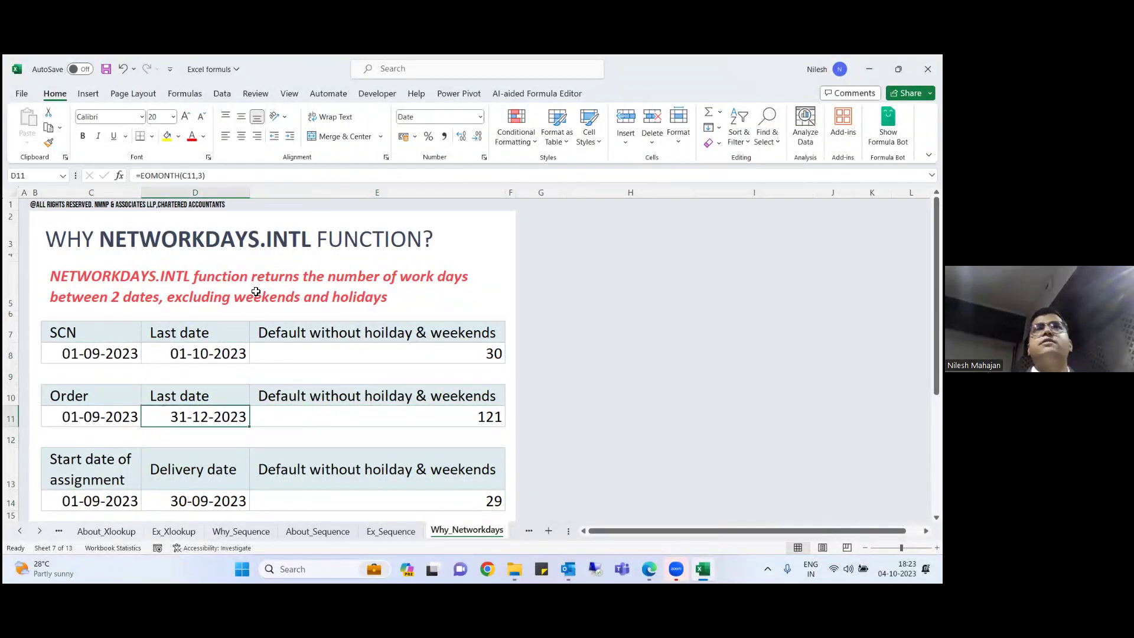
{"action": "key", "text": "Right"}
{"action": "key", "text": "Down"}
{"action": "key", "text": "Down"}
{"action": "key", "text": "Down"}
{"action": "key", "text": "Up"}
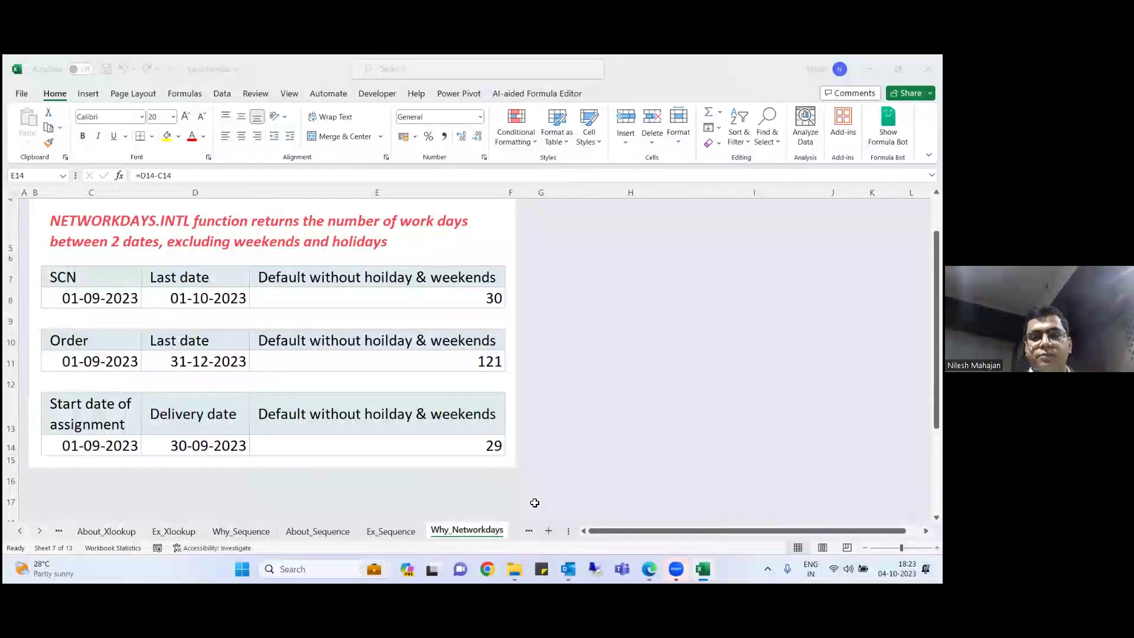
{"action": "left_click", "coordinate": [512, 532]}
{"action": "key", "text": "ctrl+Page_Down"}
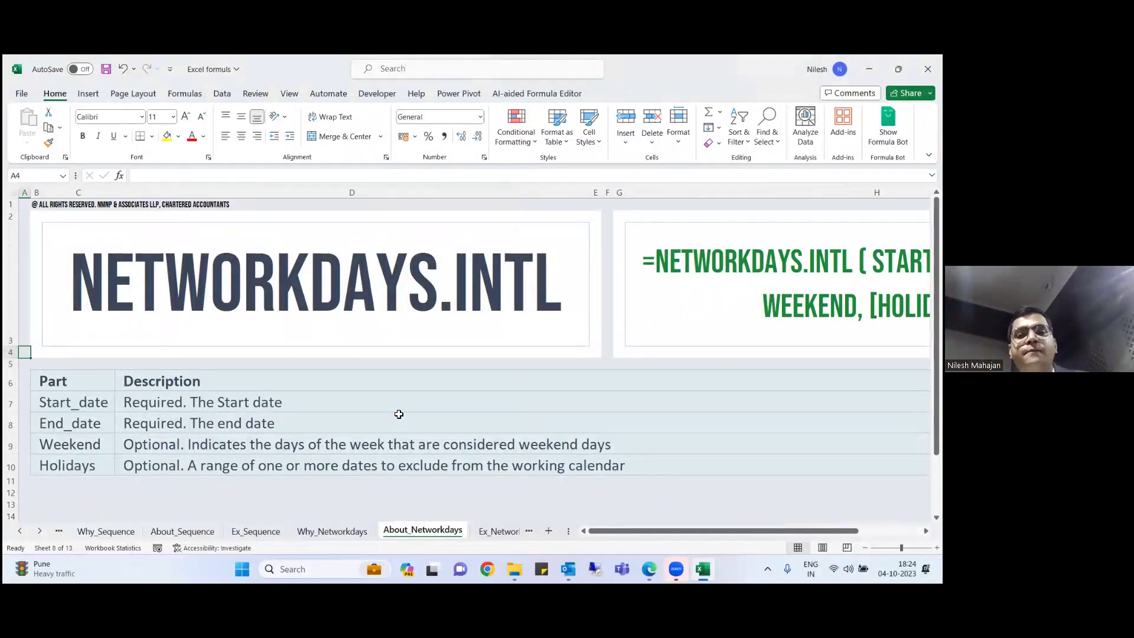
{"action": "key", "text": "Right"}
{"action": "key", "text": "Right"}
{"action": "key", "text": "Up"}
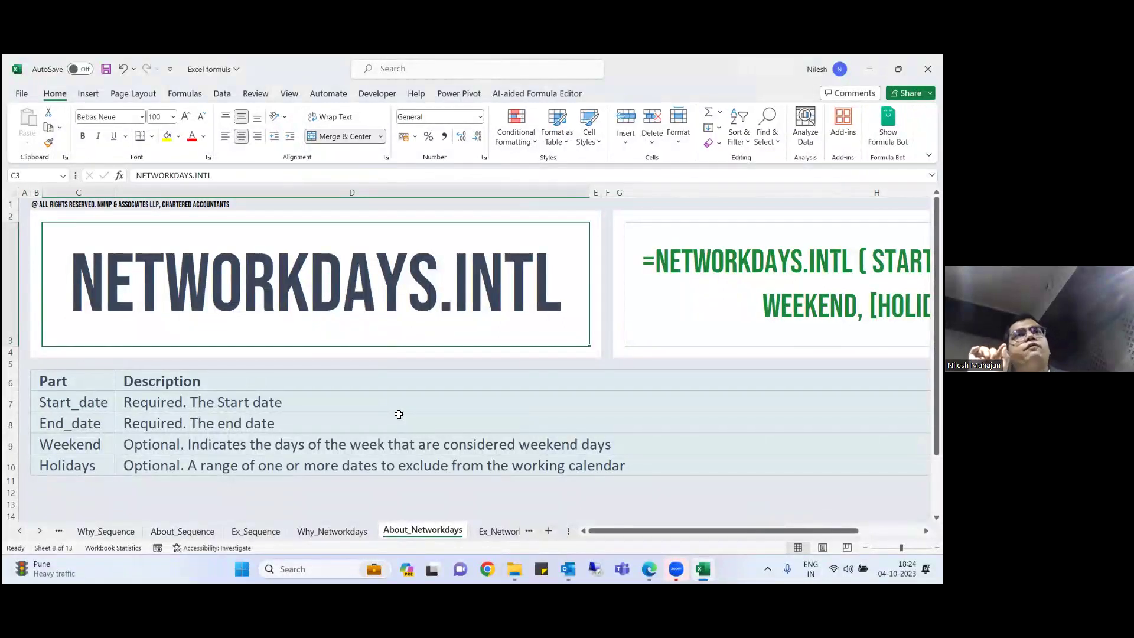
{"action": "key", "text": "Right"}
{"action": "key", "text": "Right"}
{"action": "key", "text": "Right"}
{"action": "key", "text": "Right"}
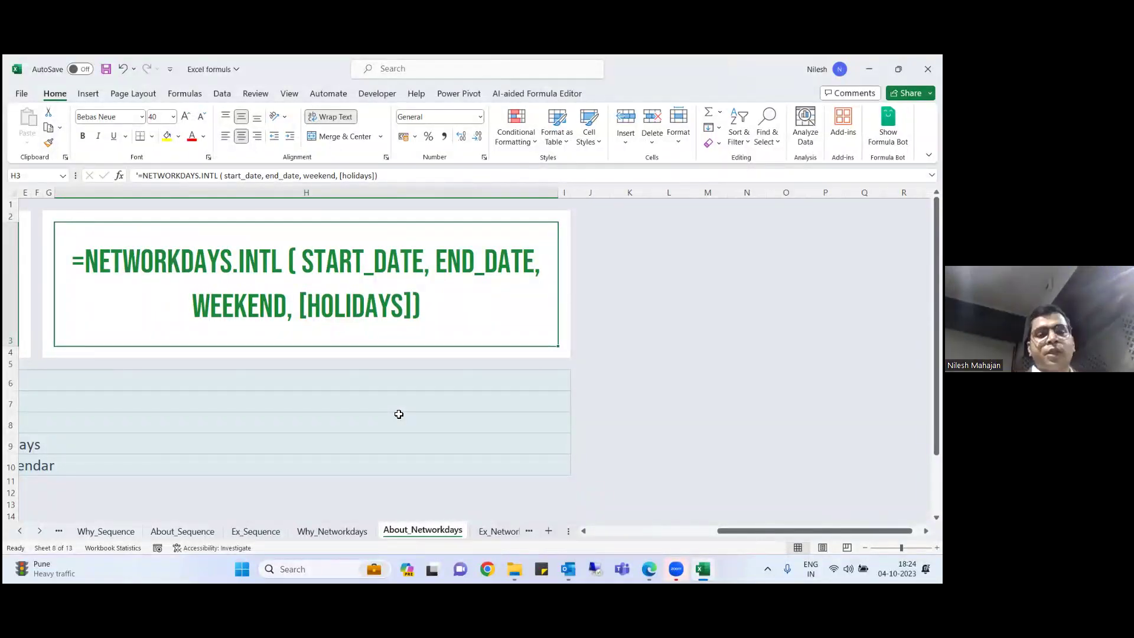
{"action": "key", "text": "Down"}
{"action": "key", "text": "Left"}
{"action": "key", "text": "Up"}
{"action": "key", "text": "Up"}
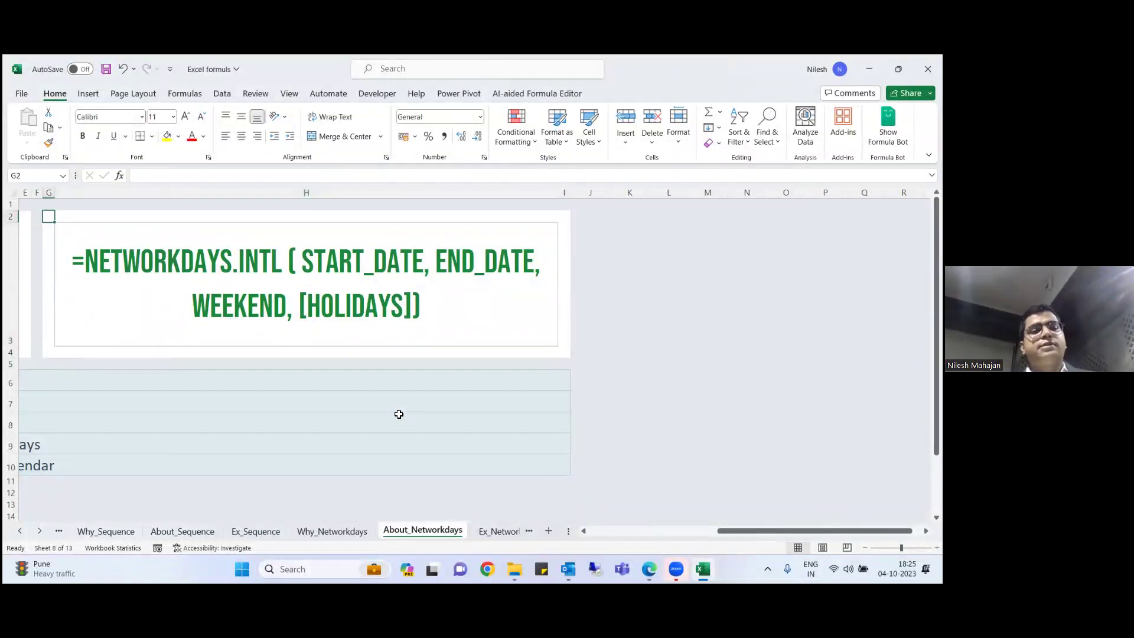
{"action": "key", "text": "Down"}
{"action": "key", "text": "Right"}
{"action": "double_click", "coordinate": [138, 256]}
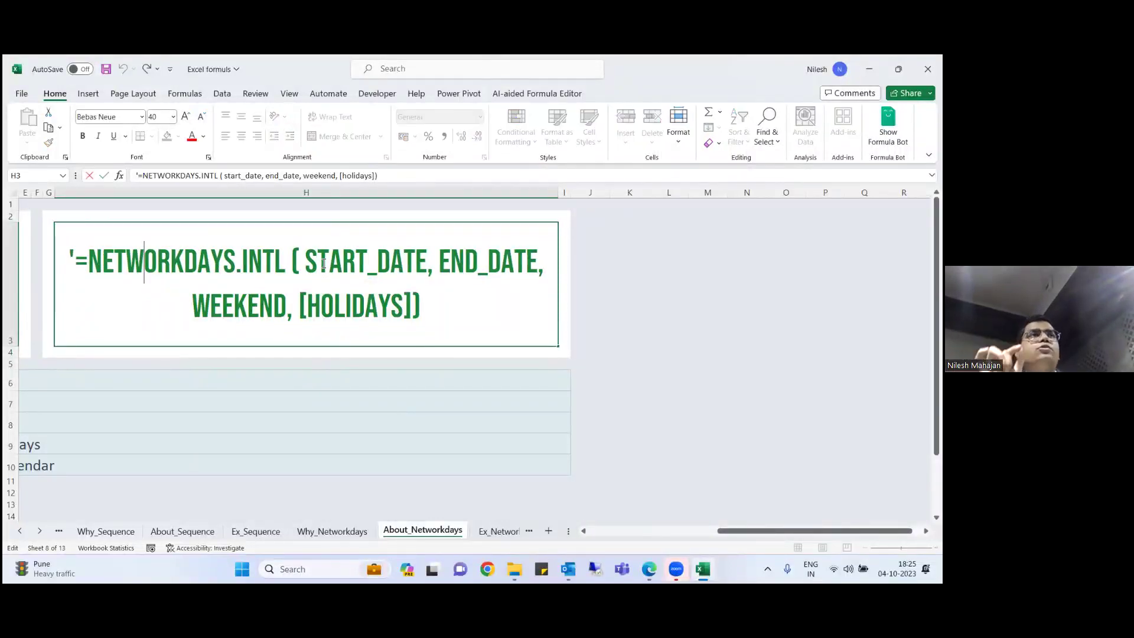
{"action": "left_click", "coordinate": [488, 263]}
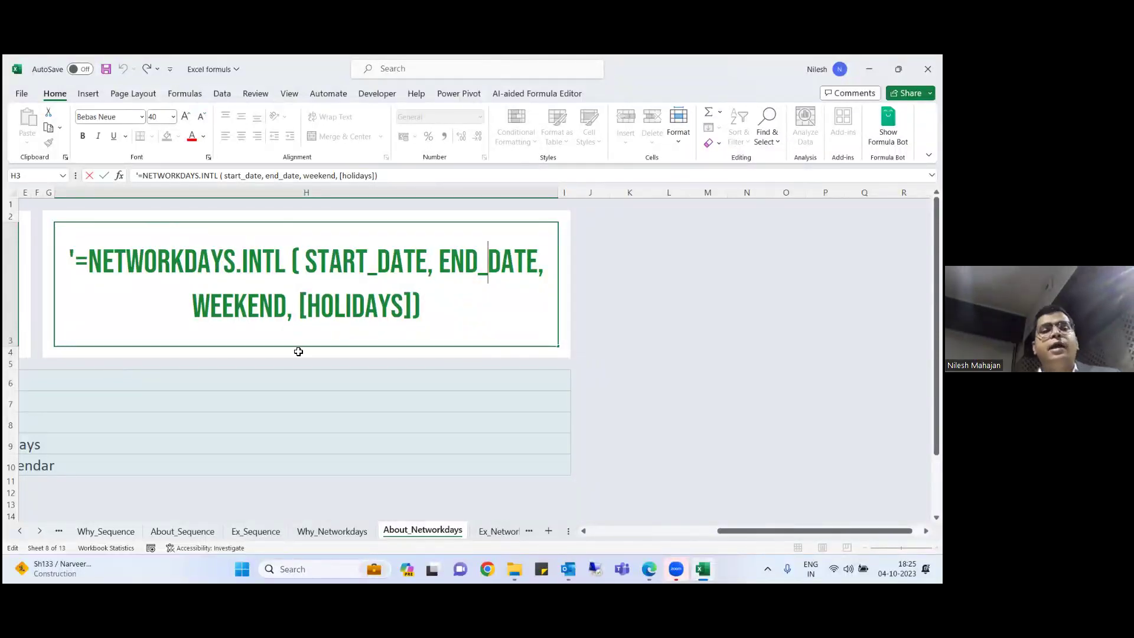
{"action": "left_click", "coordinate": [357, 315]}
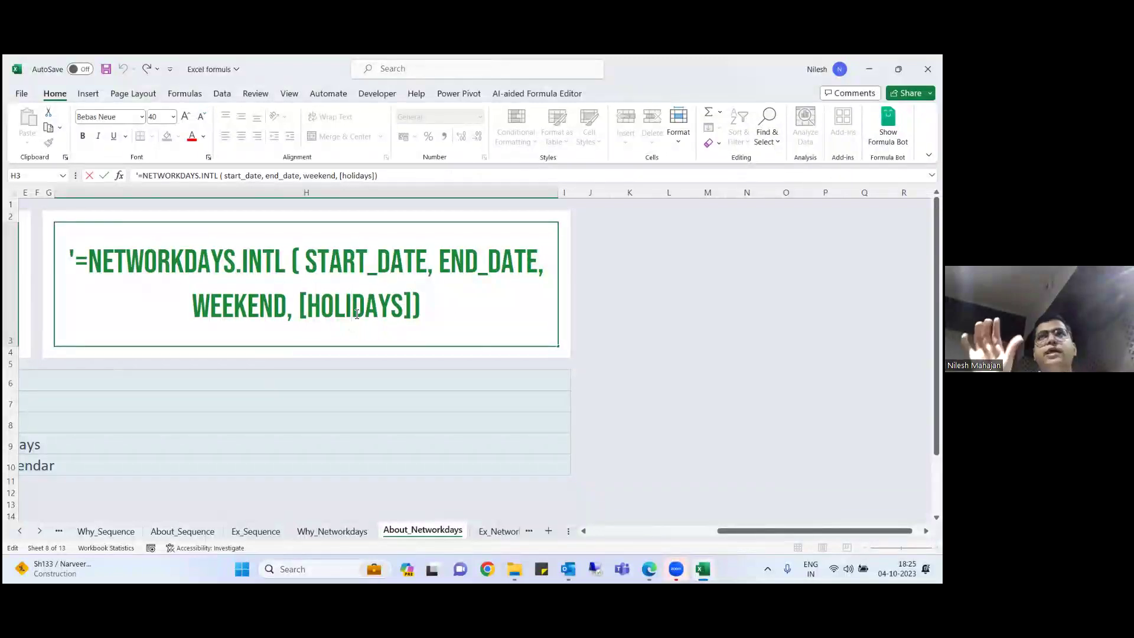
{"action": "left_click", "coordinate": [217, 483]}
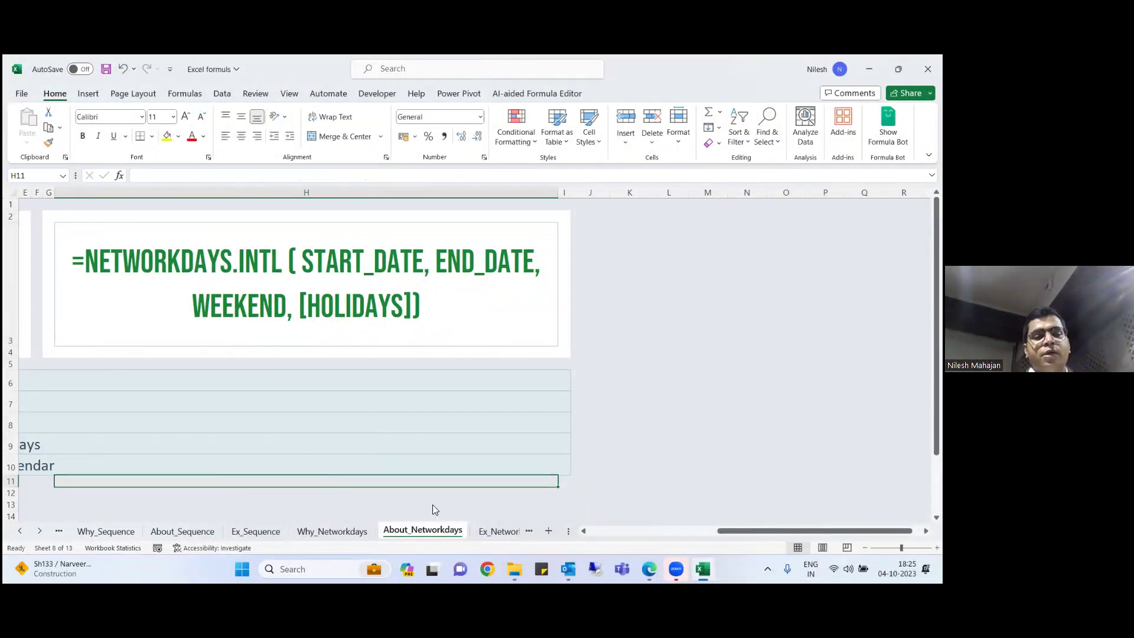
- On Ex_Networkdays, review row 4's dates, its =D4-C4 result and comment
{"action": "left_click", "coordinate": [499, 531]}
{"action": "left_click", "coordinate": [187, 325]}
{"action": "key", "text": "Up"}
{"action": "key", "text": "Up"}
{"action": "key", "text": "Up"}
{"action": "key", "text": "Left"}
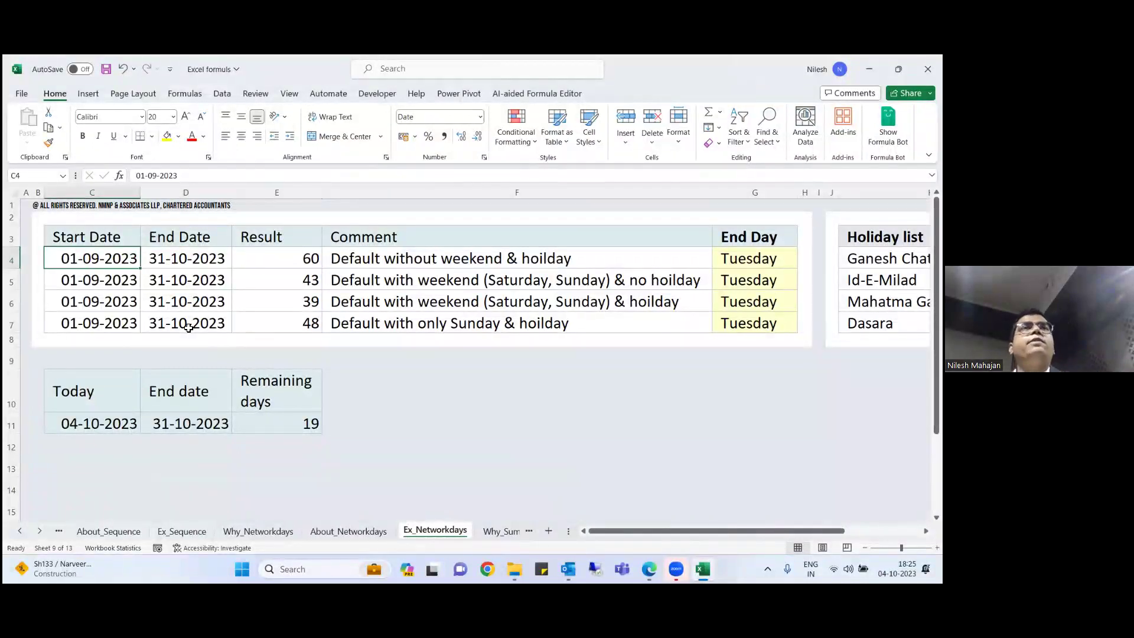
{"action": "key", "text": "Right"}
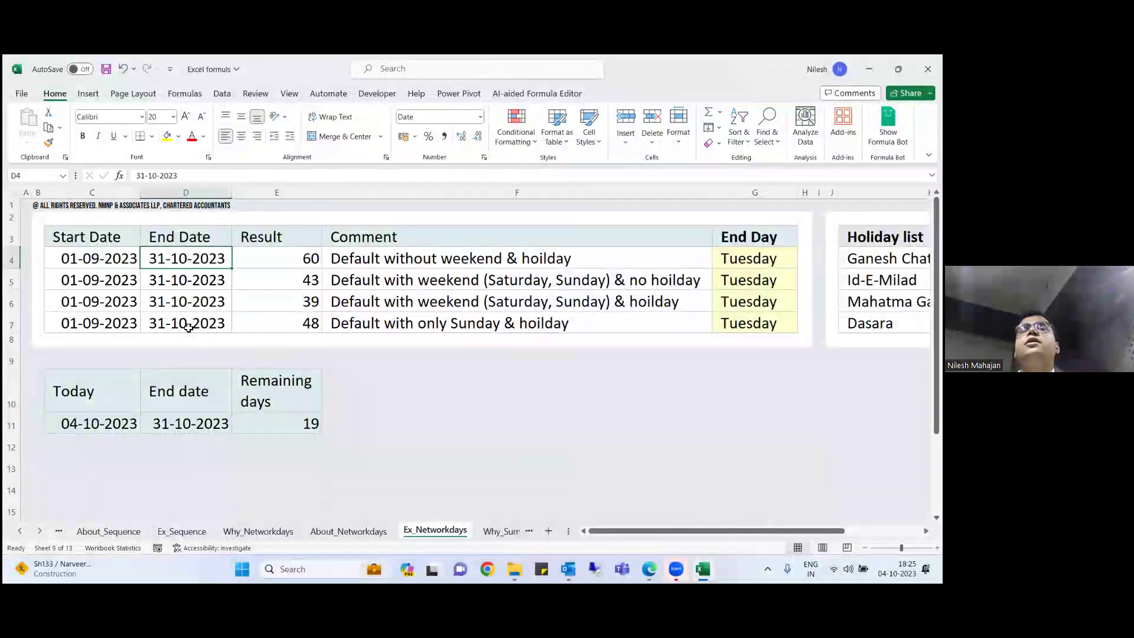
{"action": "key", "text": "Right"}
{"action": "key", "text": "Right"}
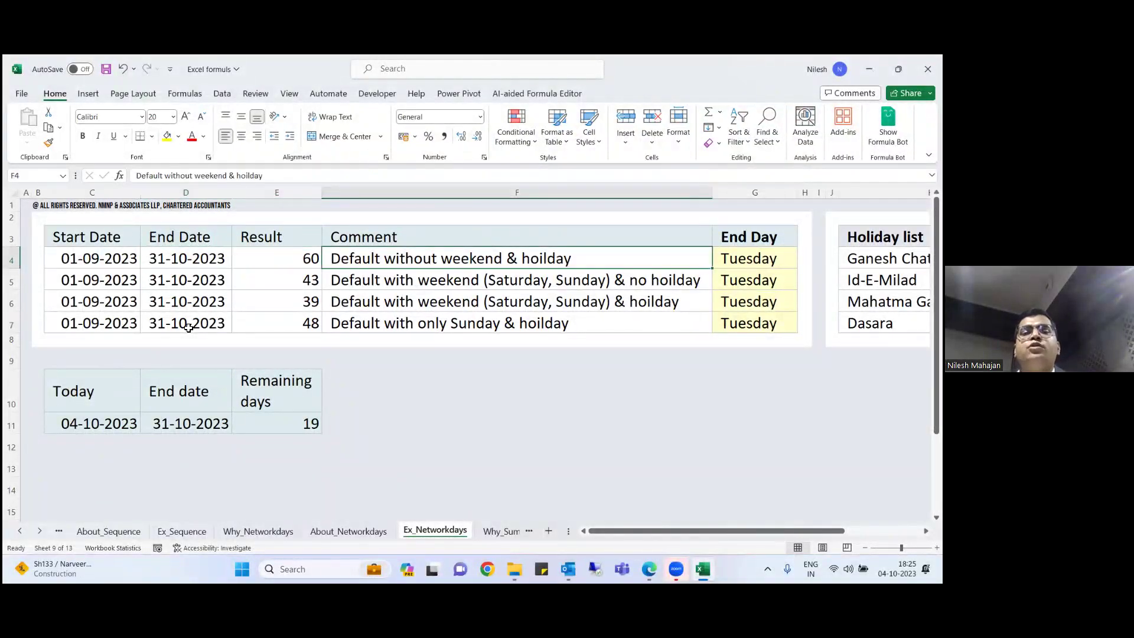
{"action": "key", "text": "Left"}
{"action": "key", "text": "Right"}
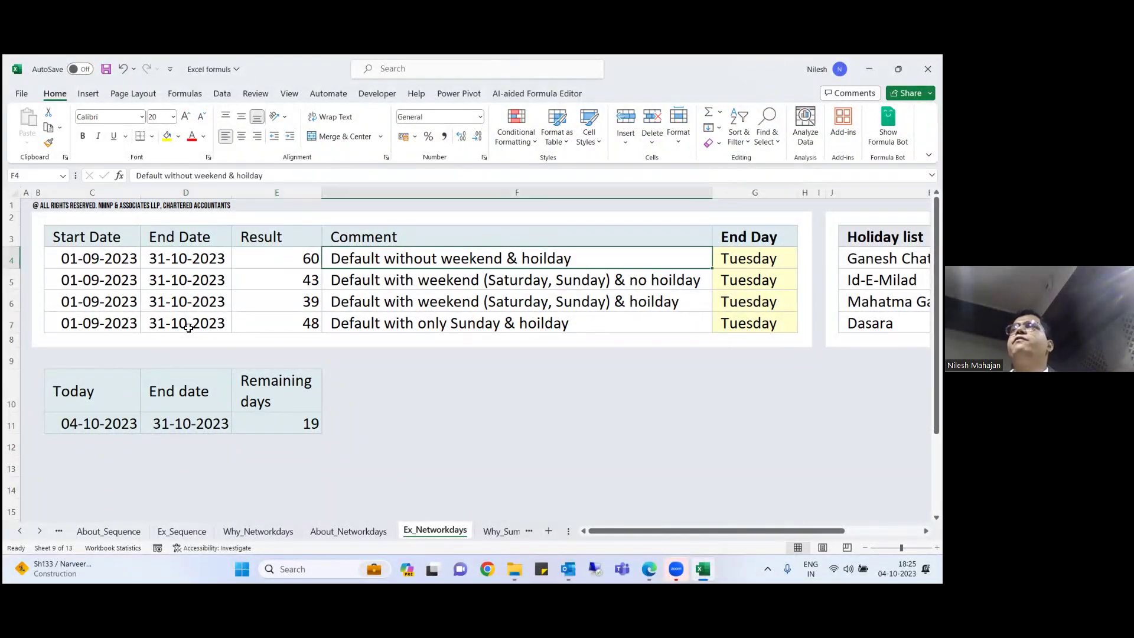
{"action": "key", "text": "Left"}
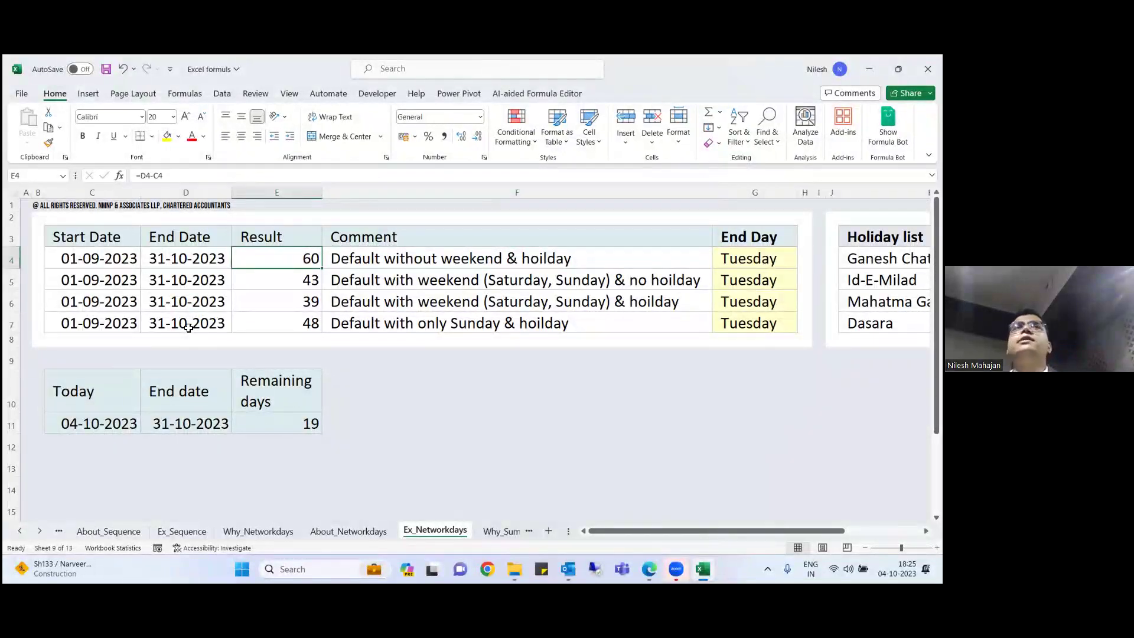
- Inspect E5's NETWORKDAYS.INTL formula and its comment, then start typing =netw in E5
{"action": "key", "text": "Down"}
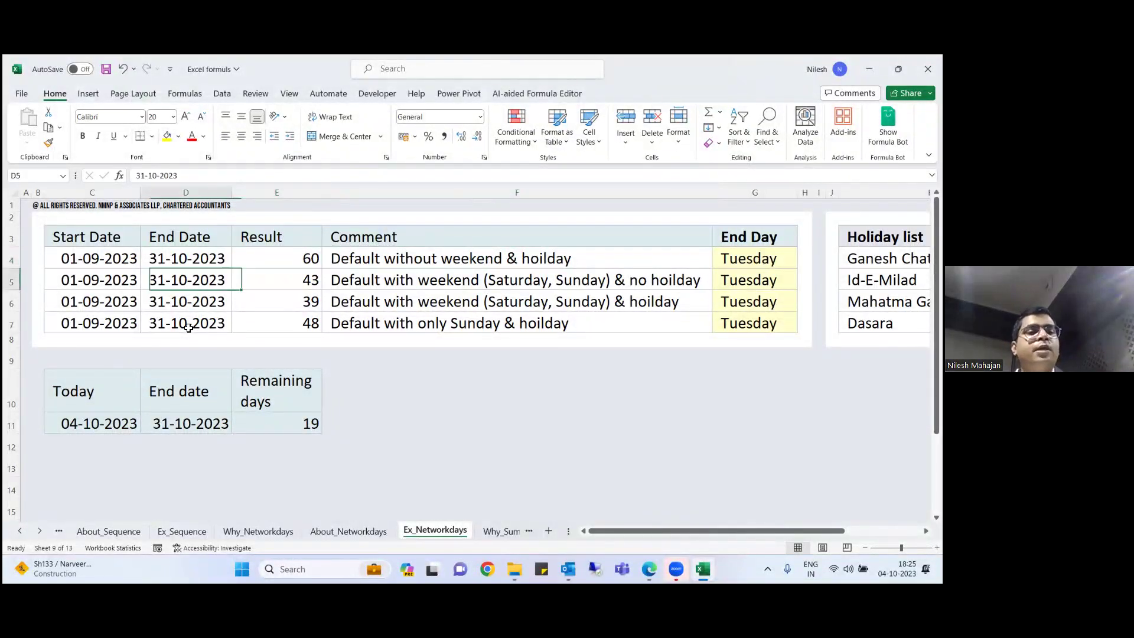
{"action": "key", "text": "Right"}
{"action": "key", "text": "Left"}
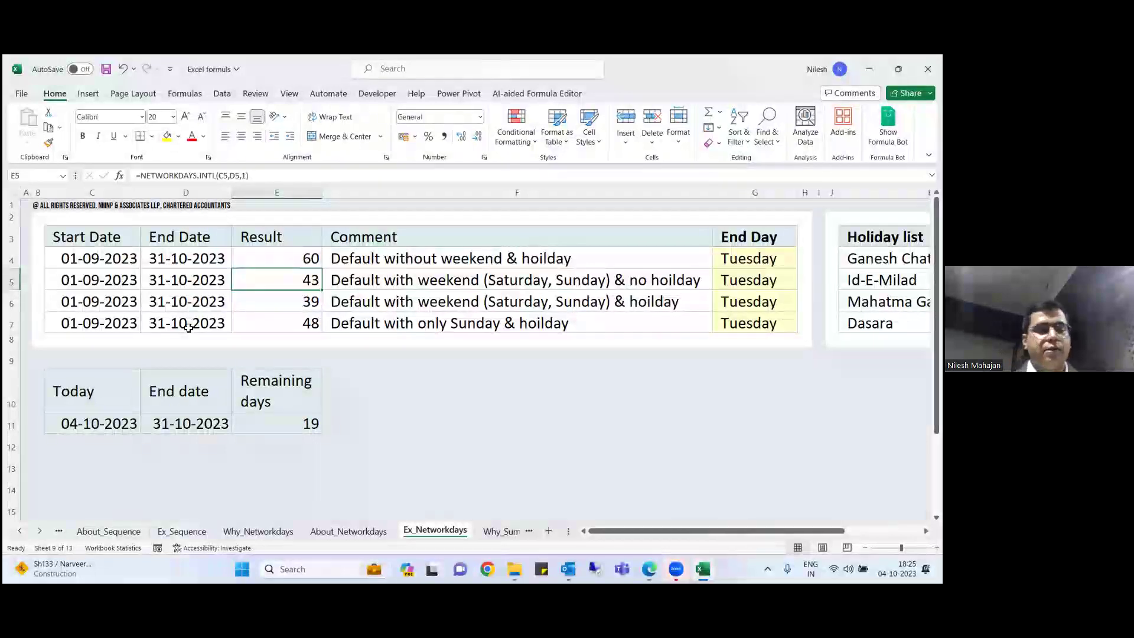
{"action": "key", "text": "F2"}
{"action": "key", "text": "Escape"}
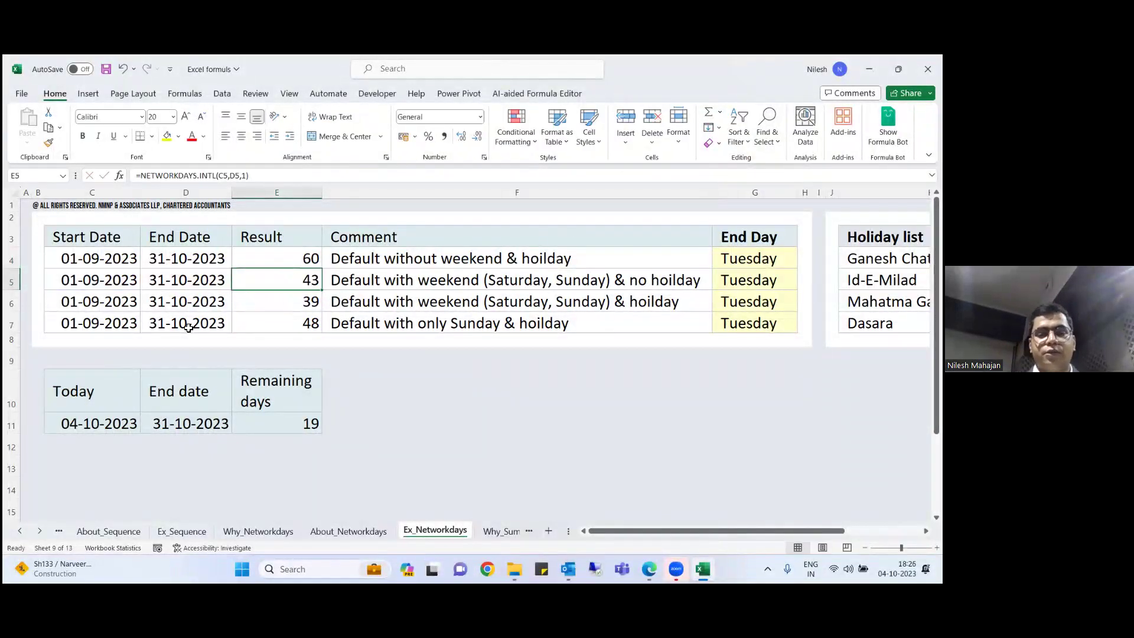
{"action": "type", "text": "=netw"}
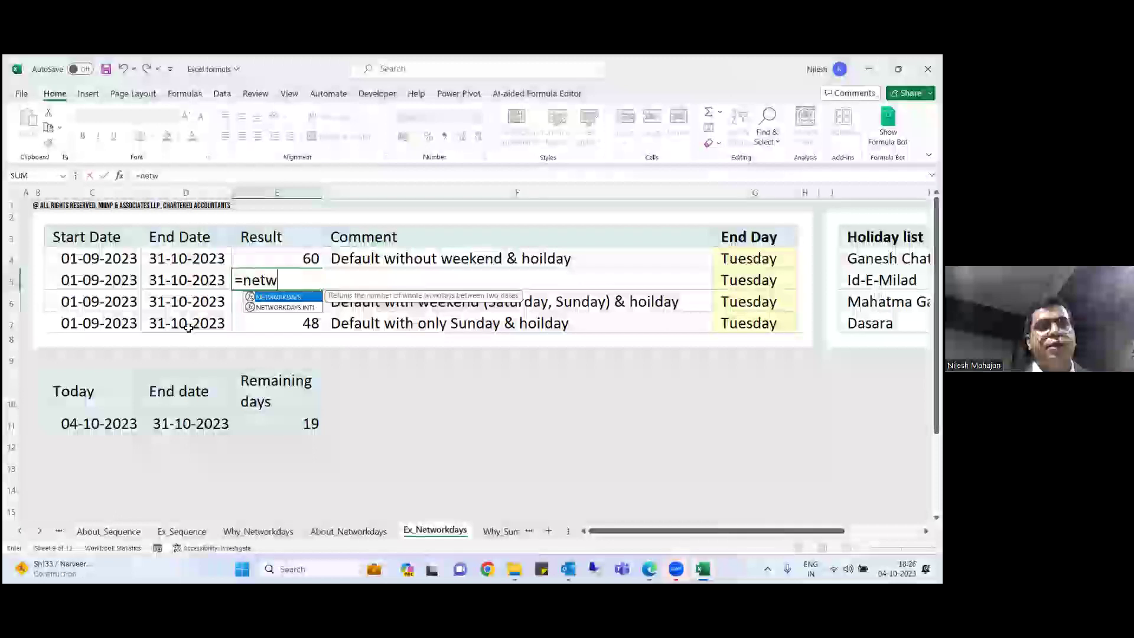
{"action": "key", "text": "Down"}
{"action": "key", "text": "Tab"}
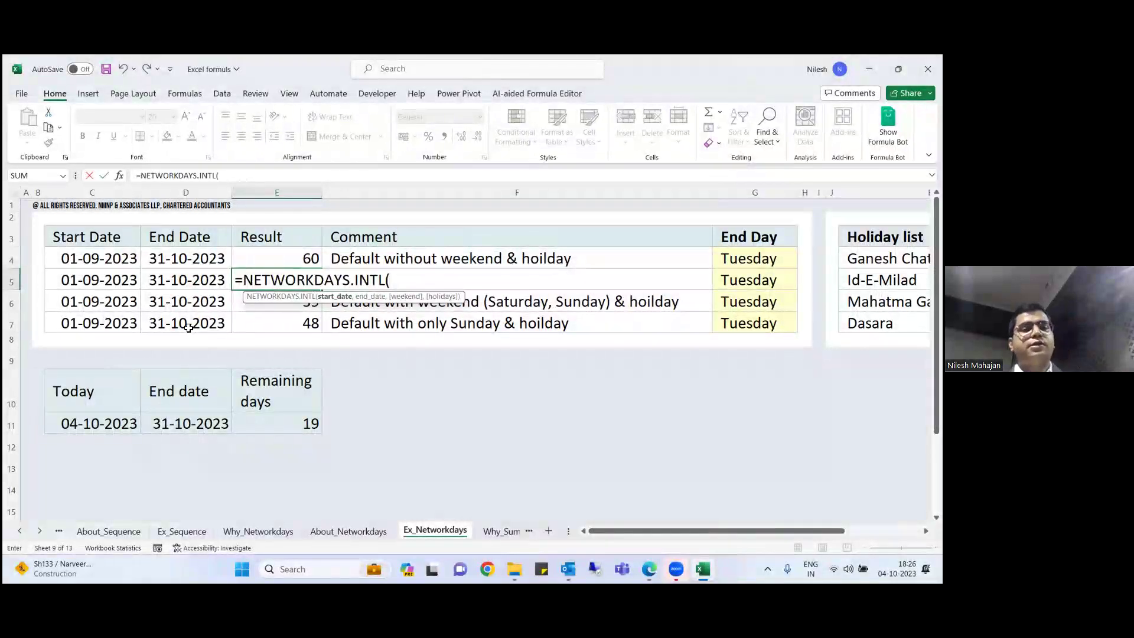
{"action": "left_click", "coordinate": [81, 281]}
{"action": "type", "text": ","}
{"action": "left_click", "coordinate": [174, 279]}
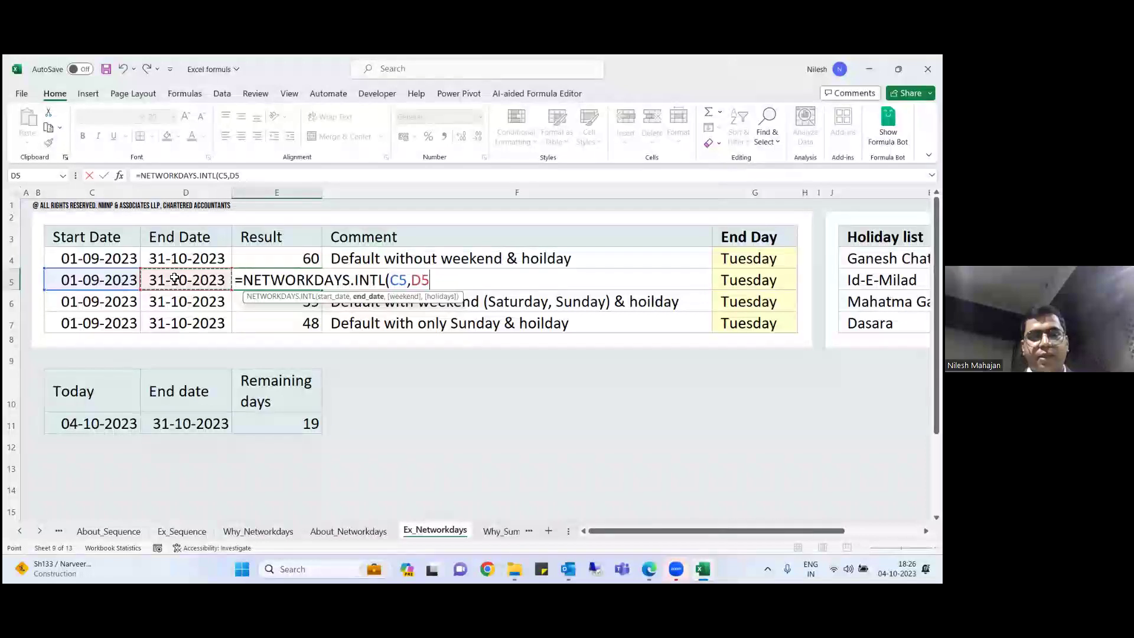
{"action": "type", "text": ","}
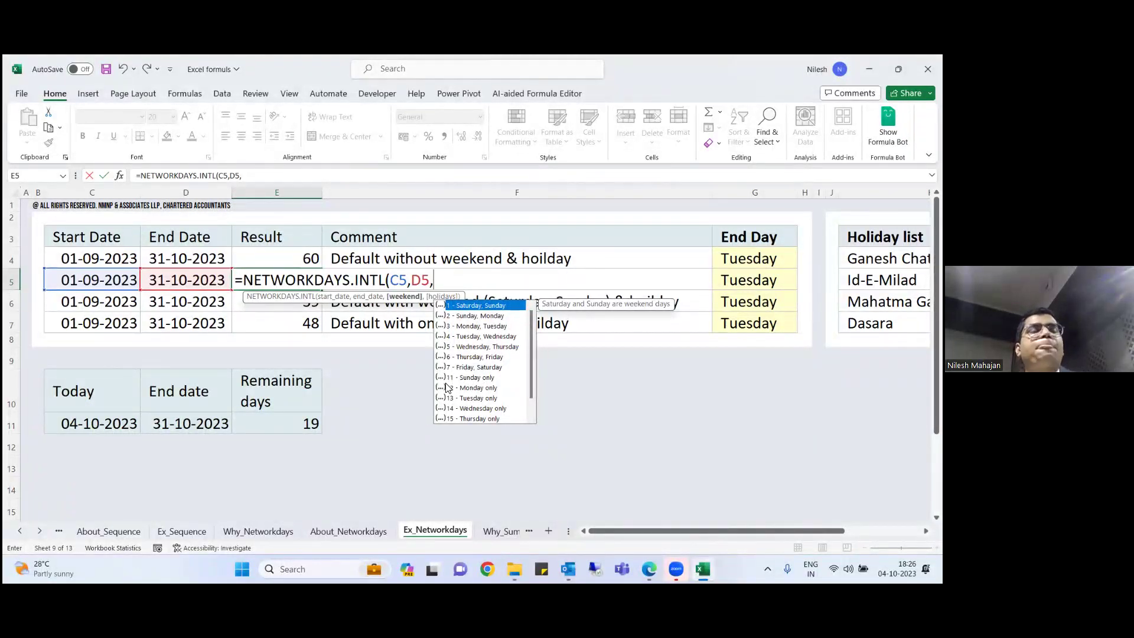
{"action": "type", "text": "11"}
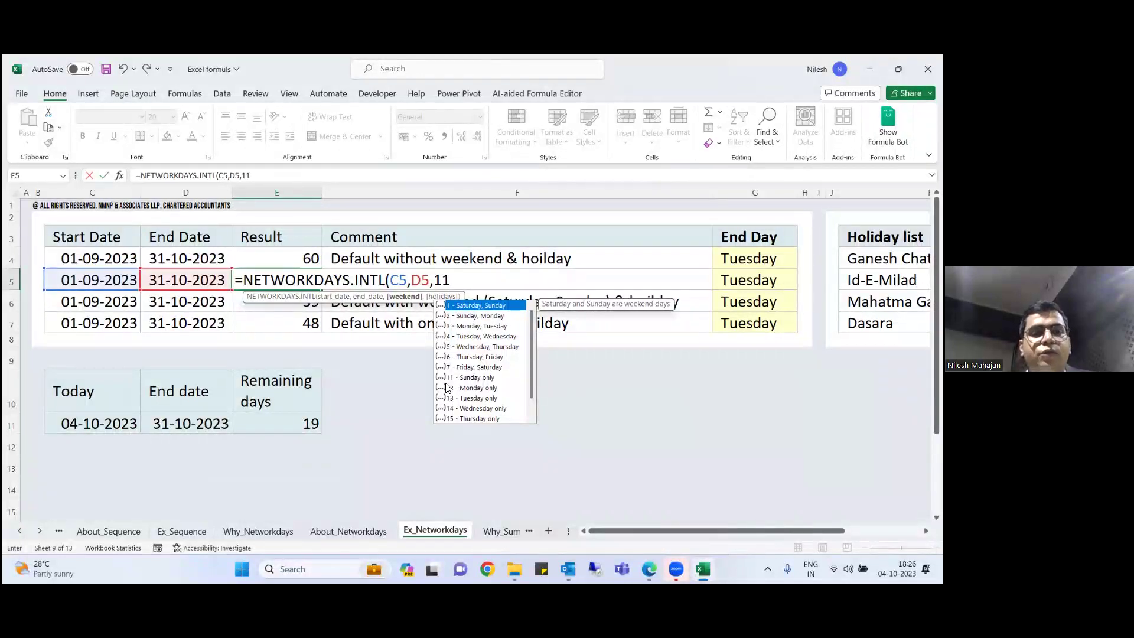
{"action": "key", "text": "Escape"}
{"action": "key", "text": "Up"}
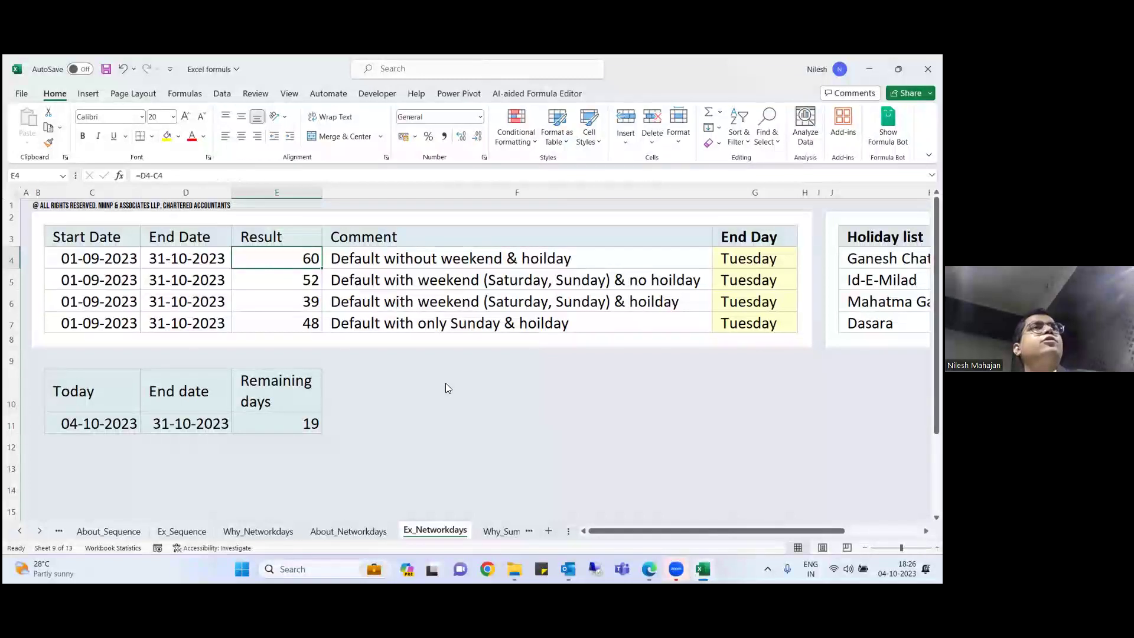
{"action": "key", "text": "Down"}
{"action": "key", "text": "Down"}
{"action": "key", "text": "Up"}
{"action": "key", "text": "F2"}
{"action": "key", "text": "BackSpace"}
{"action": "key", "text": "BackSpace"}
{"action": "key", "text": "BackSpace"}
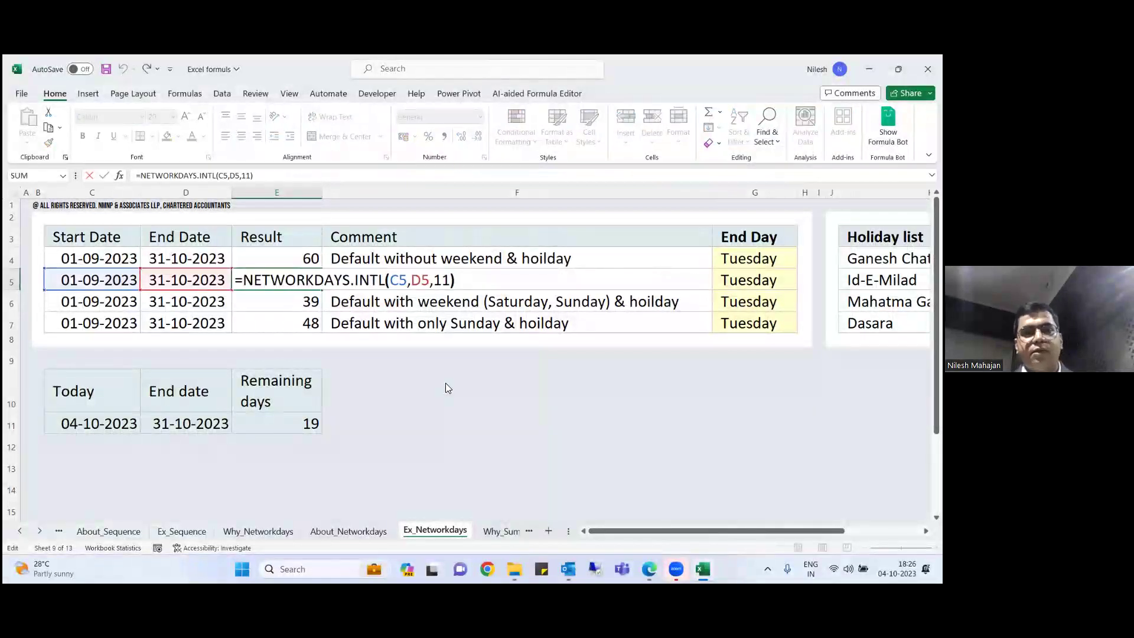
{"action": "key", "text": "Return"}
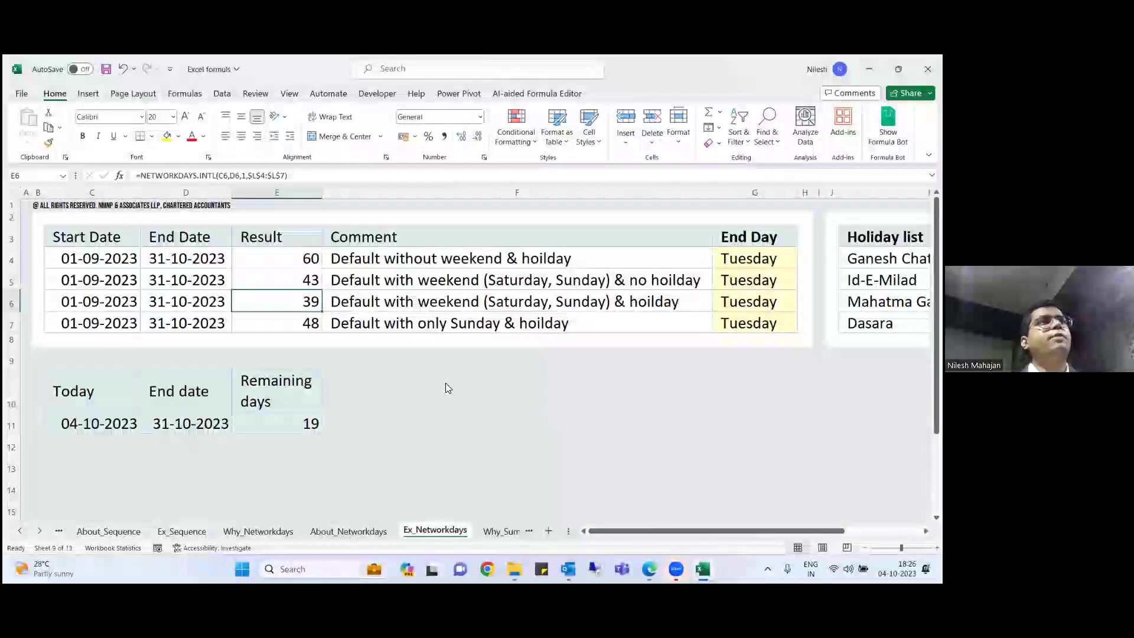
- Inspect E6's existing holiday formula without changing it
{"action": "key", "text": "F2"}
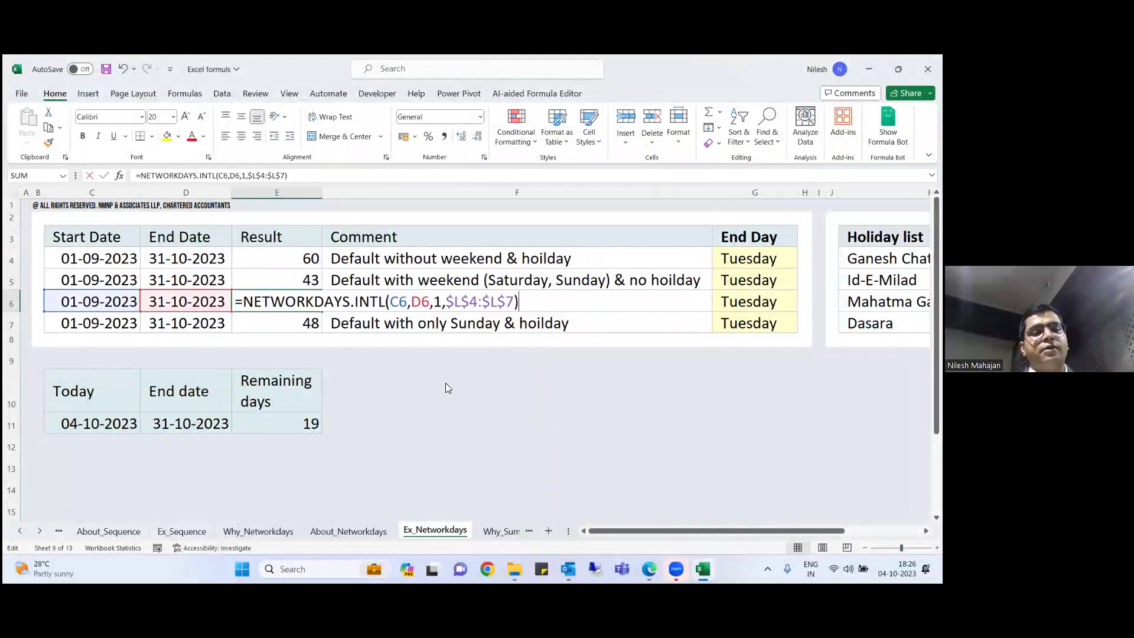
{"action": "key", "text": "Escape"}
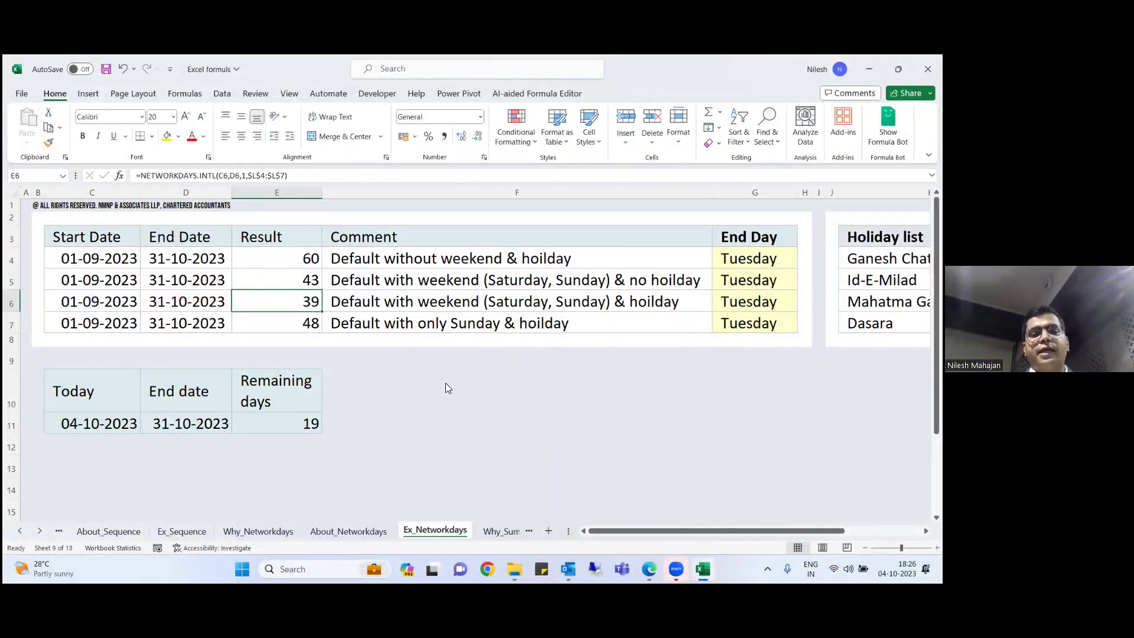
{"action": "key", "text": "F2"}
{"action": "key", "text": "Escape"}
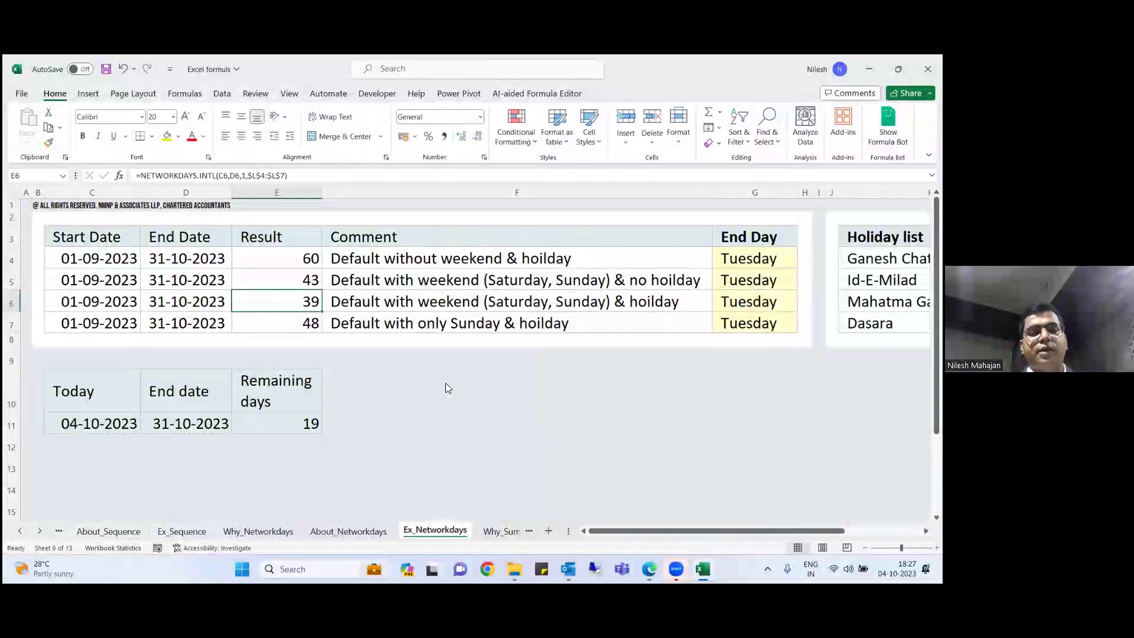
- Retype E6 as =NETWORKDAYS.INTL(C6,D6,,L4:L7), leaving weekend blank, still returning 39
{"action": "type", "text": "="}
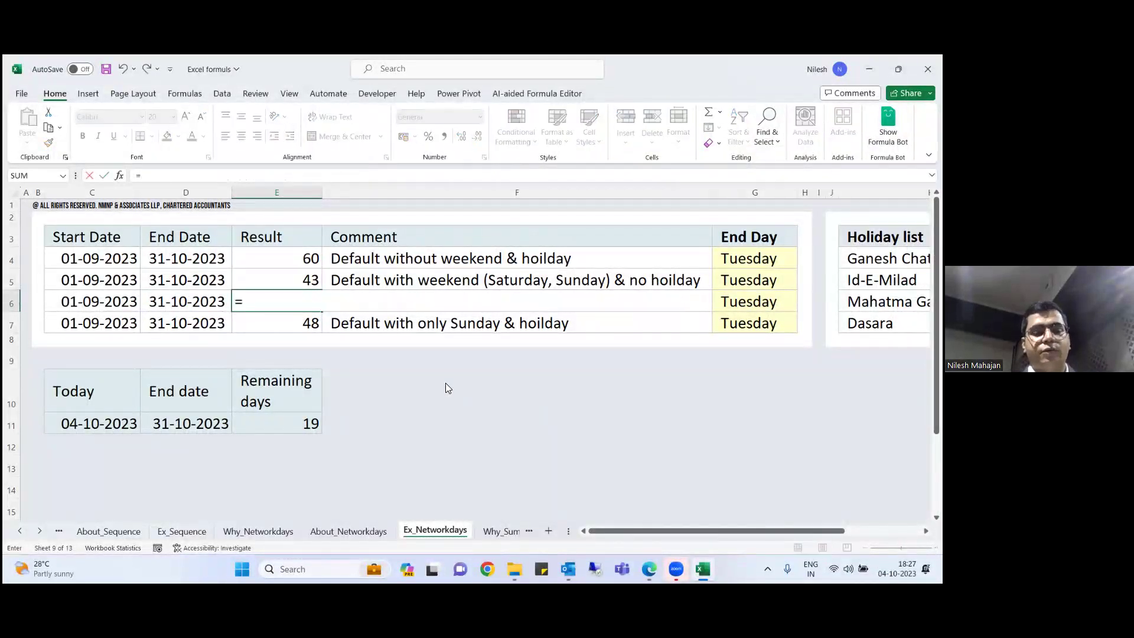
{"action": "type", "text": "netw"}
{"action": "key", "text": "Down"}
{"action": "key", "text": "Tab"}
{"action": "key", "text": "Left"}
{"action": "key", "text": "Left"}
{"action": "type", "text": ","}
{"action": "key", "text": "Right"}
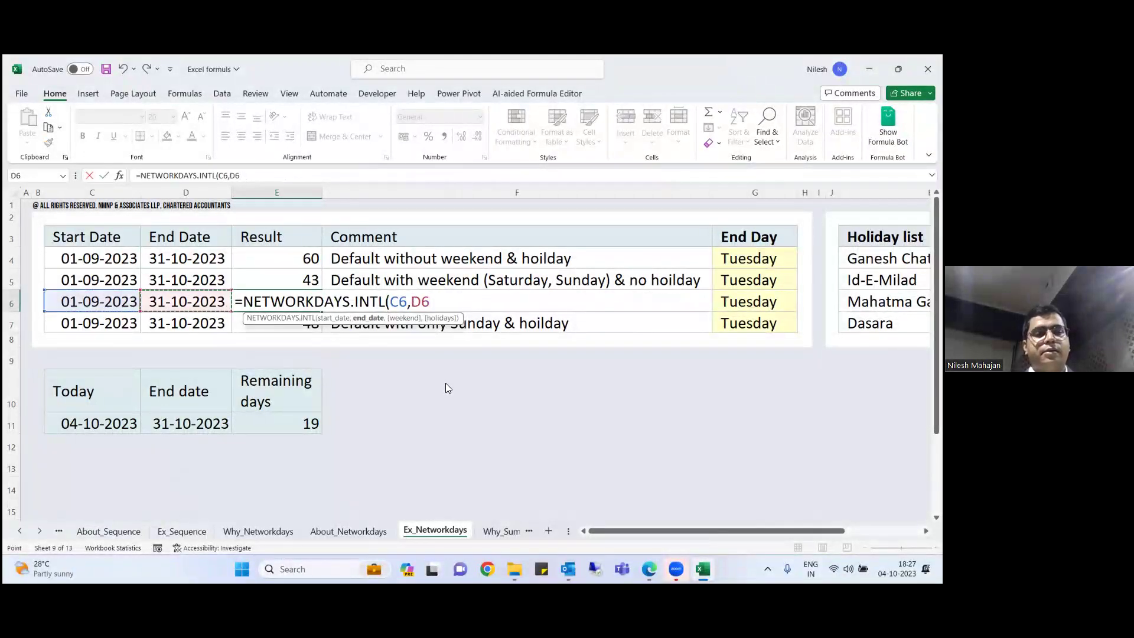
{"action": "type", "text": ","}
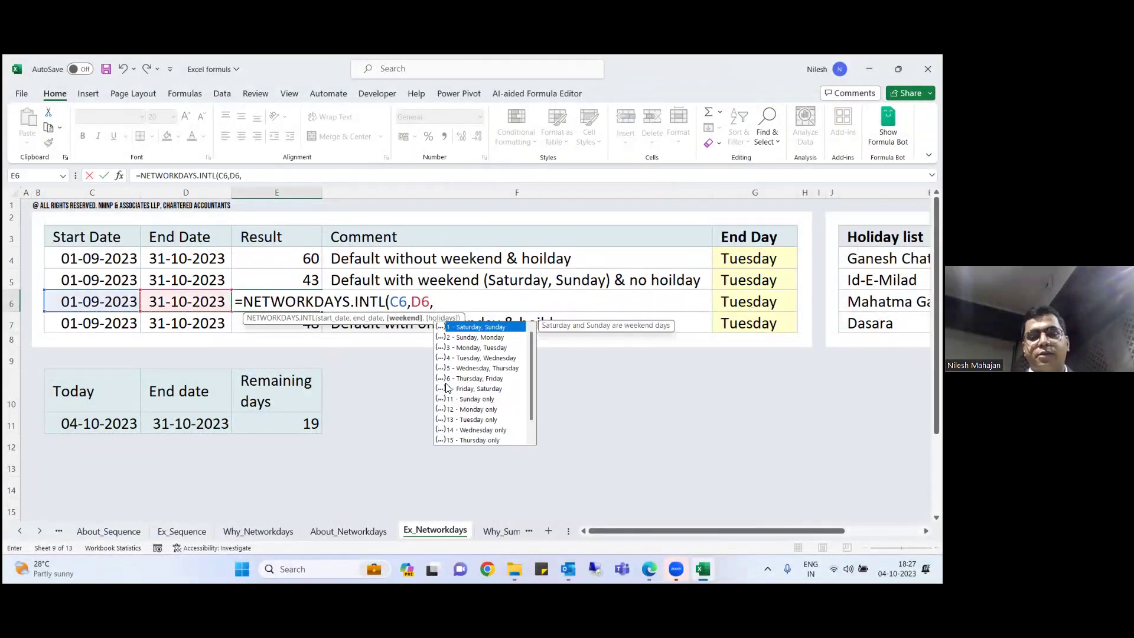
{"action": "type", "text": ","}
{"action": "key", "text": "Right"}
{"action": "key", "text": "Right"}
{"action": "key", "text": "Right"}
{"action": "key", "text": "Right"}
{"action": "key", "text": "Right"}
{"action": "key", "text": "Right"}
{"action": "key", "text": "Right"}
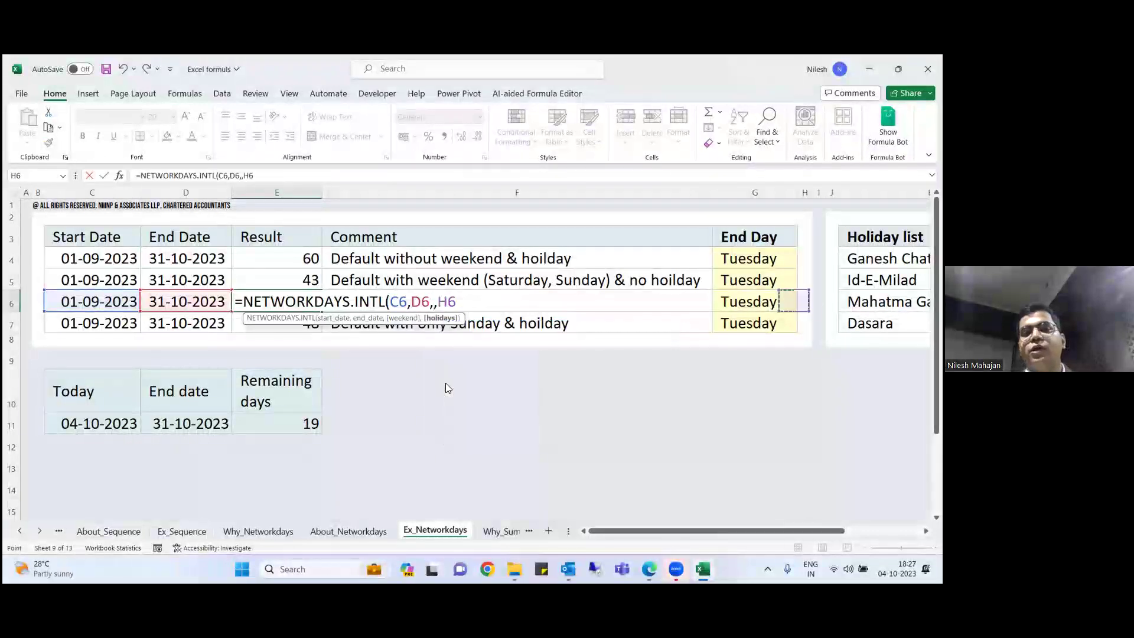
{"action": "key", "text": "Up"}
{"action": "key", "text": "Up"}
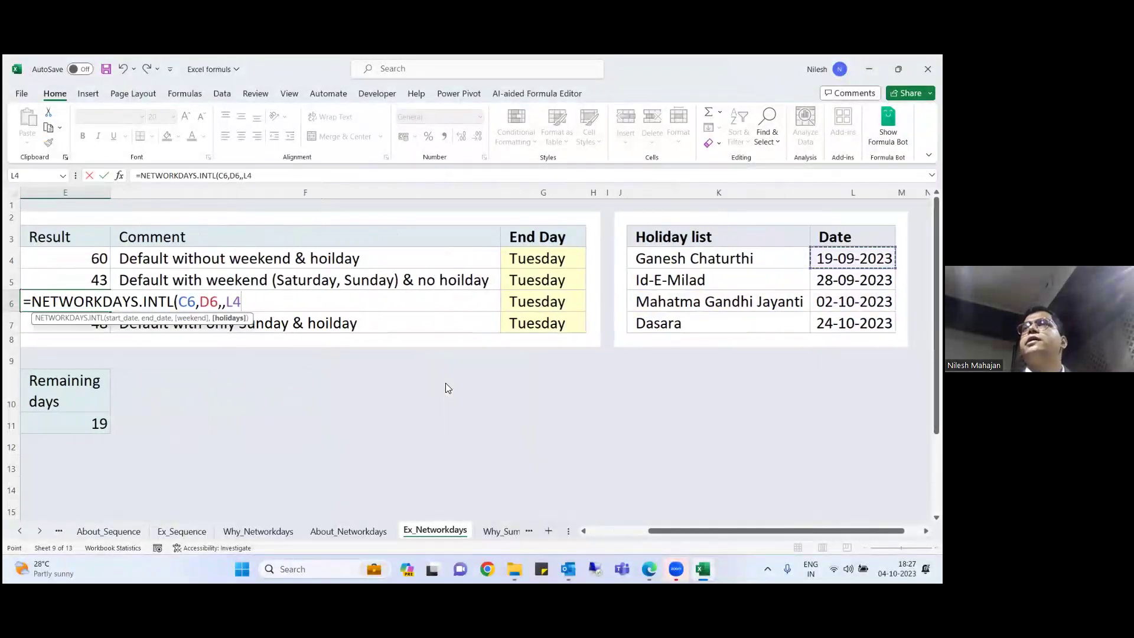
{"action": "key", "text": "shift+Down"}
{"action": "key", "text": "shift+Down"}
{"action": "key", "text": "shift+Down"}
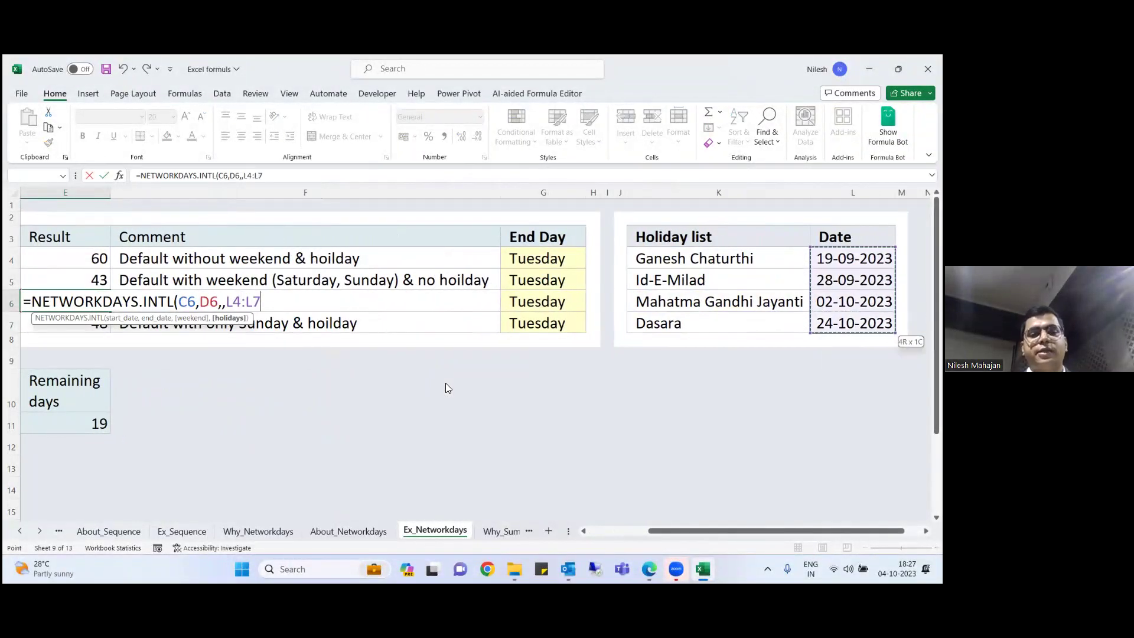
{"action": "type", "text": ")"}
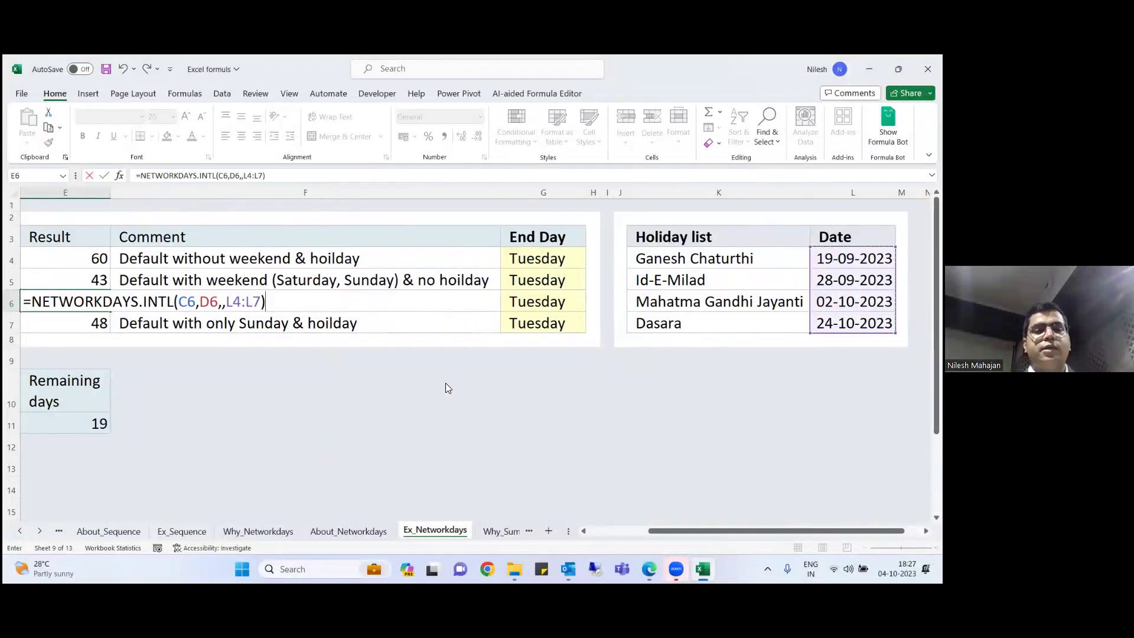
{"action": "key", "text": "ctrl+Return"}
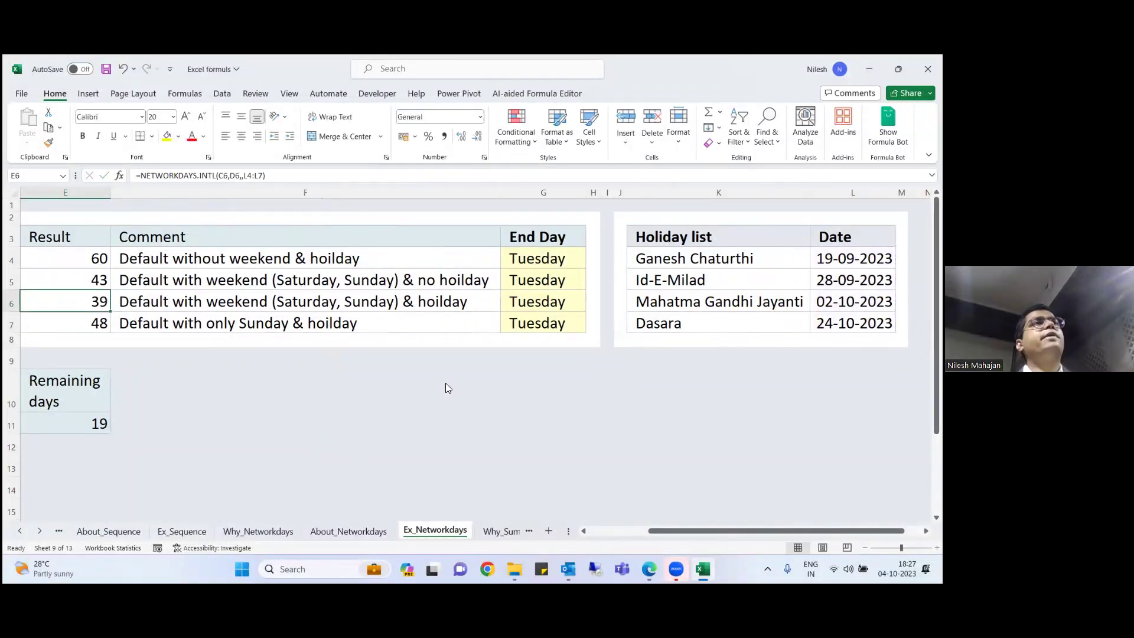
- Review the formulas in E5, E6 and E7, then the Today and End date cells
{"action": "key", "text": "Down"}
{"action": "scroll", "coordinate": [448, 388], "scroll_direction": "left", "scroll_amount": 3}
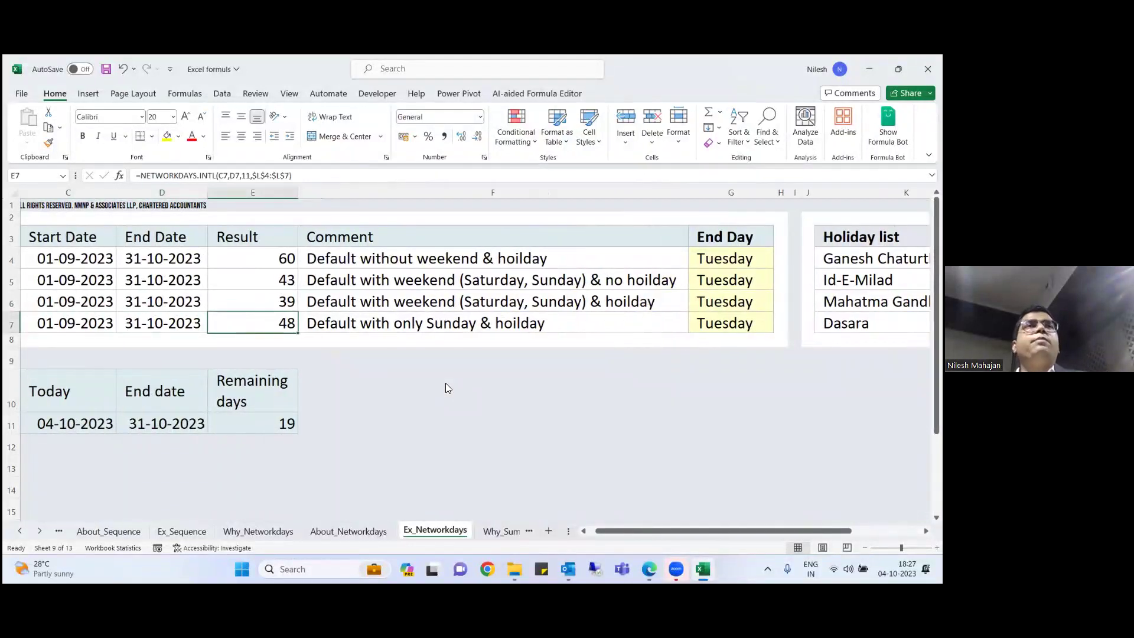
{"action": "key", "text": "Up"}
{"action": "key", "text": "Up"}
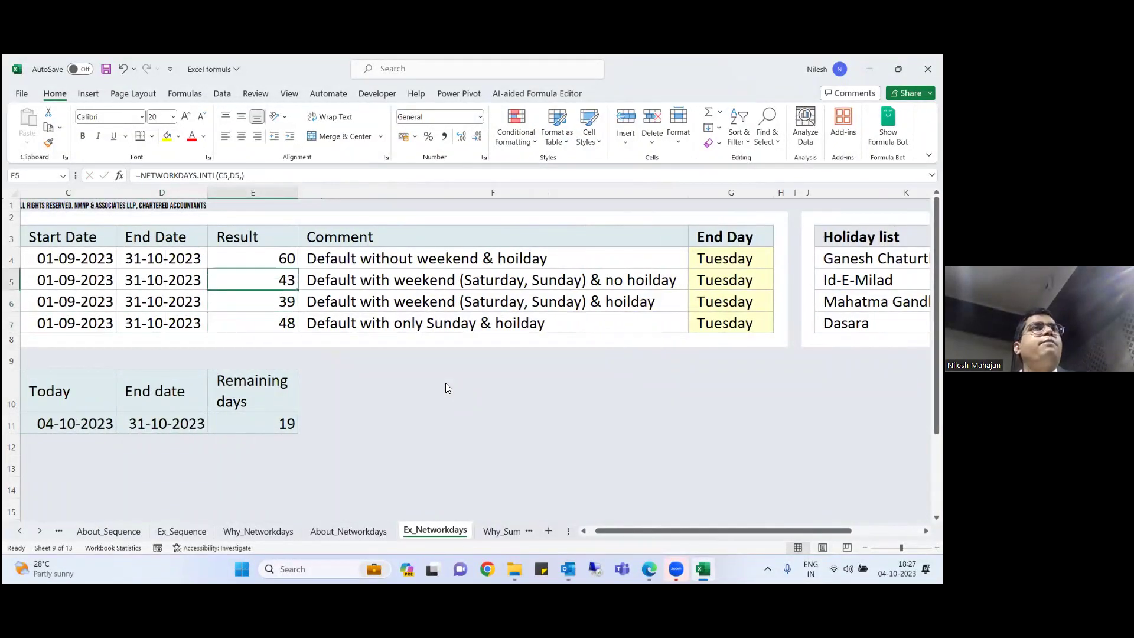
{"action": "key", "text": "Down"}
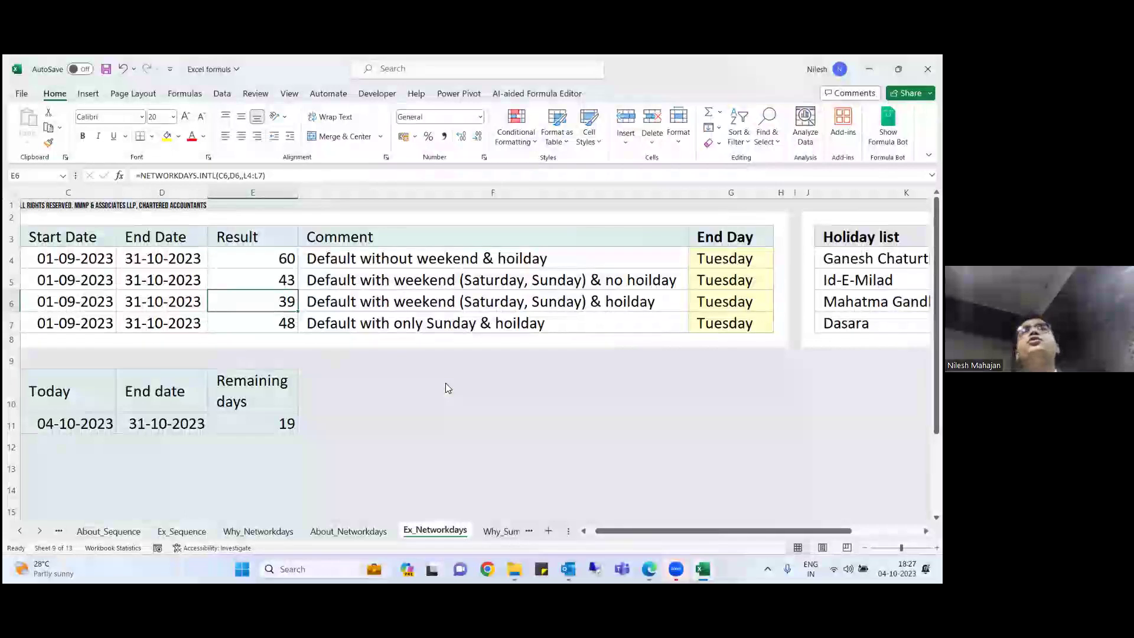
{"action": "key", "text": "Down"}
{"action": "key", "text": "Down"}
{"action": "key", "text": "Down"}
{"action": "key", "text": "Down"}
{"action": "key", "text": "Down"}
{"action": "key", "text": "Left"}
{"action": "key", "text": "Left"}
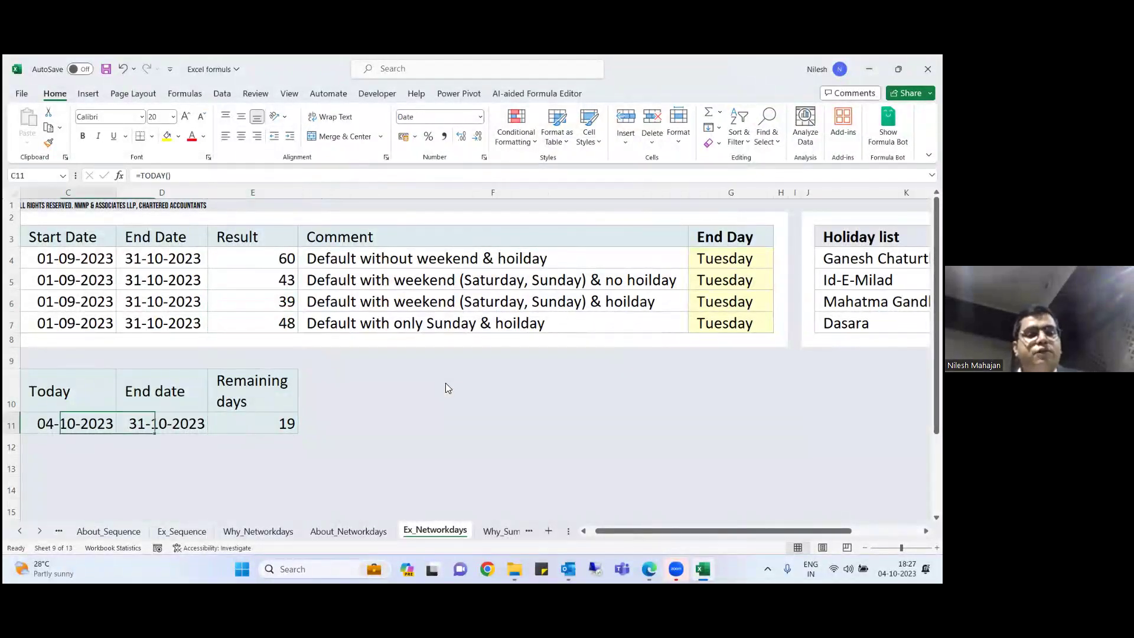
{"action": "key", "text": "Right"}
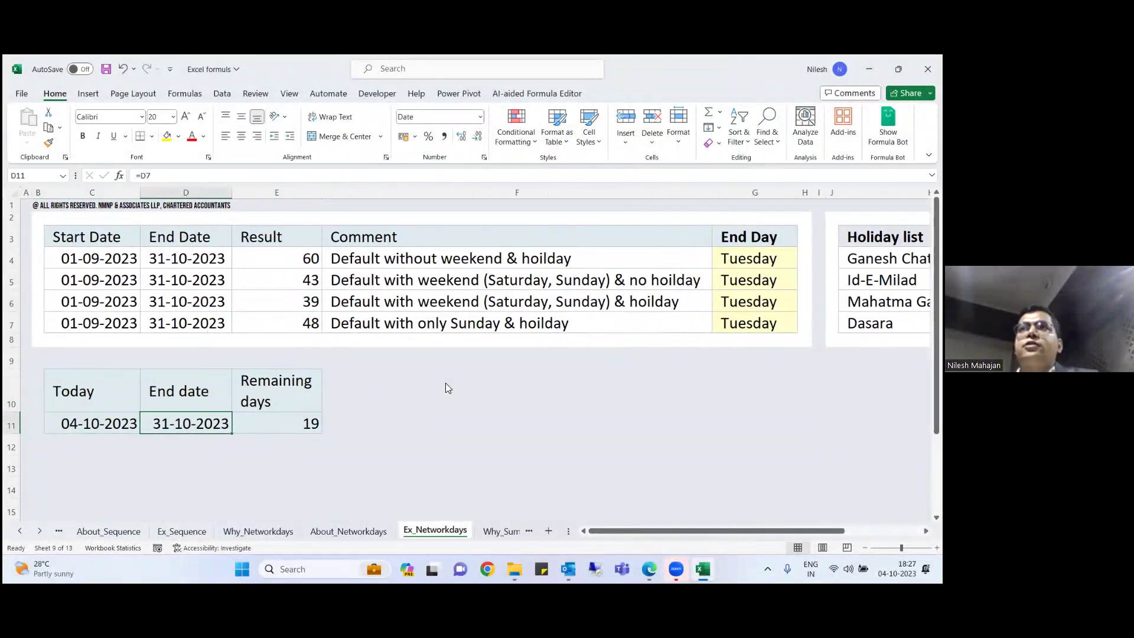
{"action": "key", "text": "Left"}
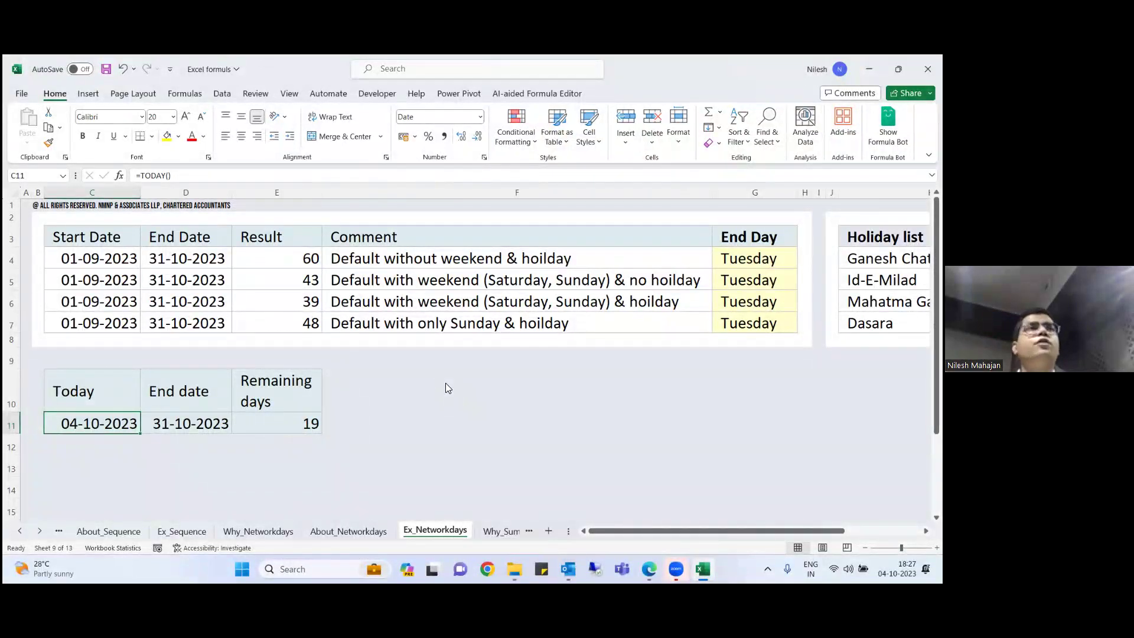
{"action": "key", "text": "F2"}
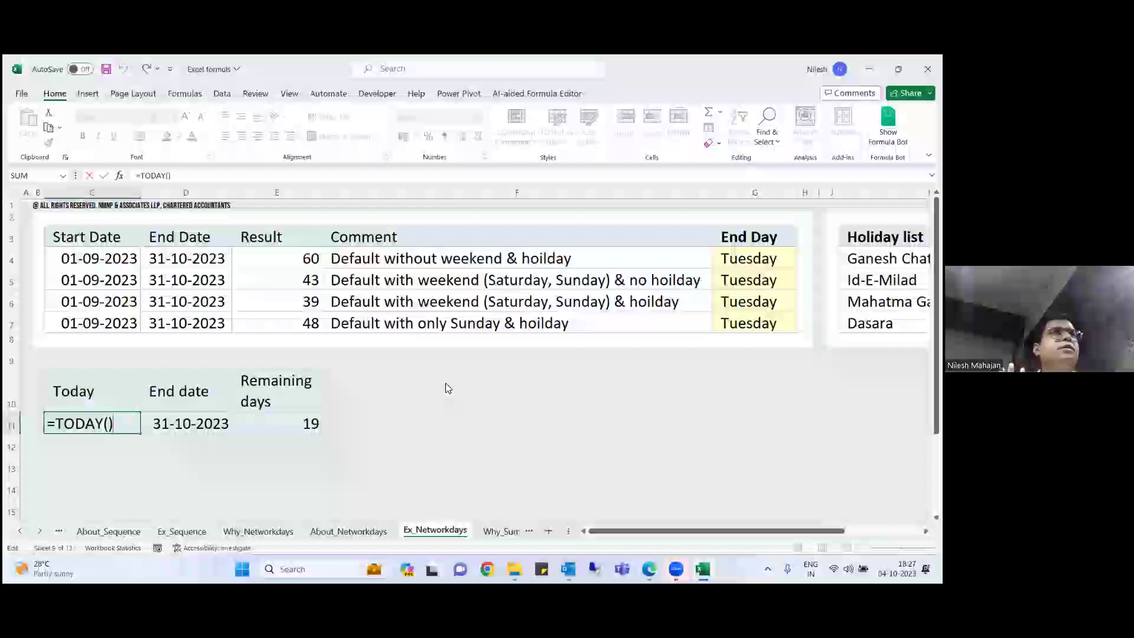
{"action": "key", "text": "Return"}
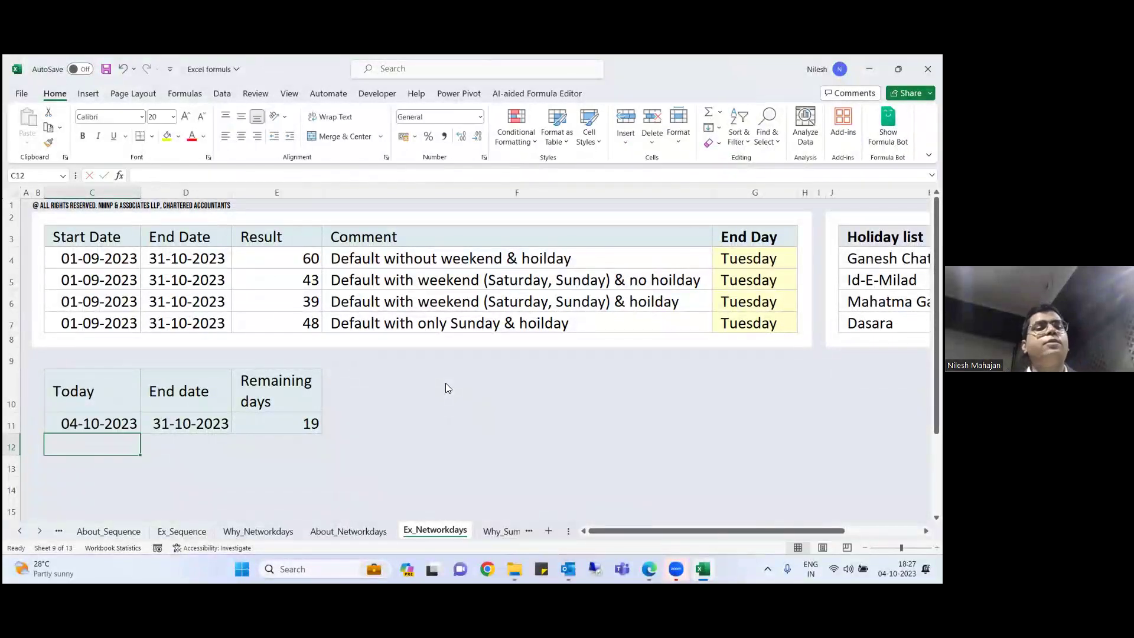
{"action": "key", "text": "Up"}
{"action": "key", "text": "Right"}
{"action": "key", "text": "Right"}
{"action": "key", "text": "Left"}
{"action": "key", "text": "Left"}
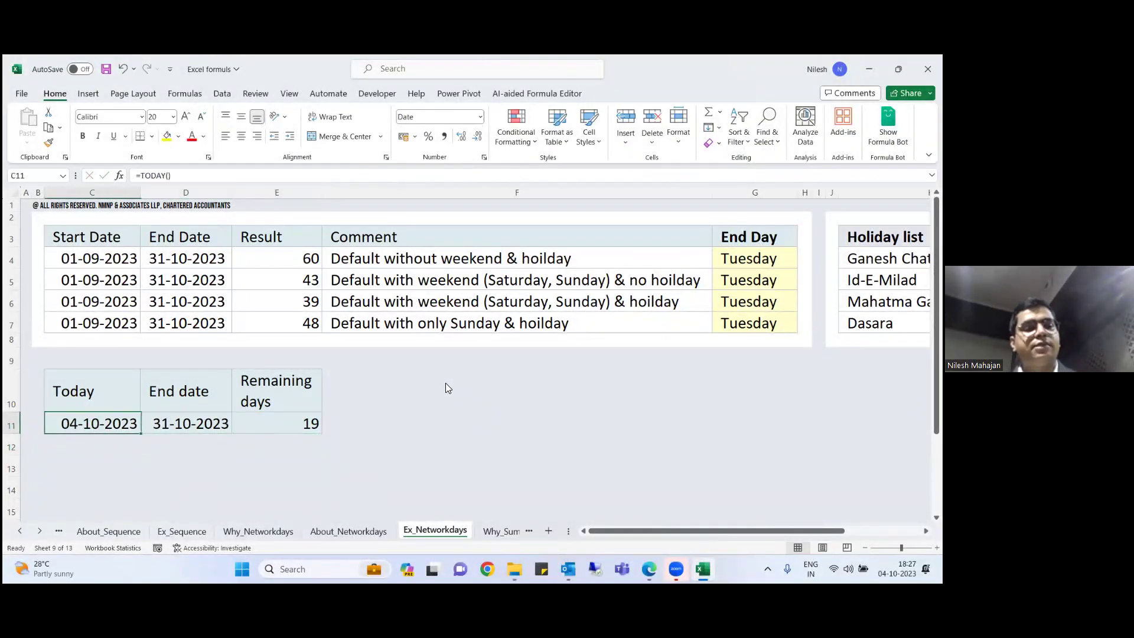
{"action": "key", "text": "Right"}
{"action": "key", "text": "Up"}
{"action": "key", "text": "Up"}
{"action": "key", "text": "Up"}
{"action": "key", "text": "Up"}
{"action": "key", "text": "Down"}
{"action": "key", "text": "Down"}
{"action": "key", "text": "Down"}
{"action": "key", "text": "Down"}
{"action": "type", "text": "=D7"}
{"action": "key", "text": "ctrl+Return"}
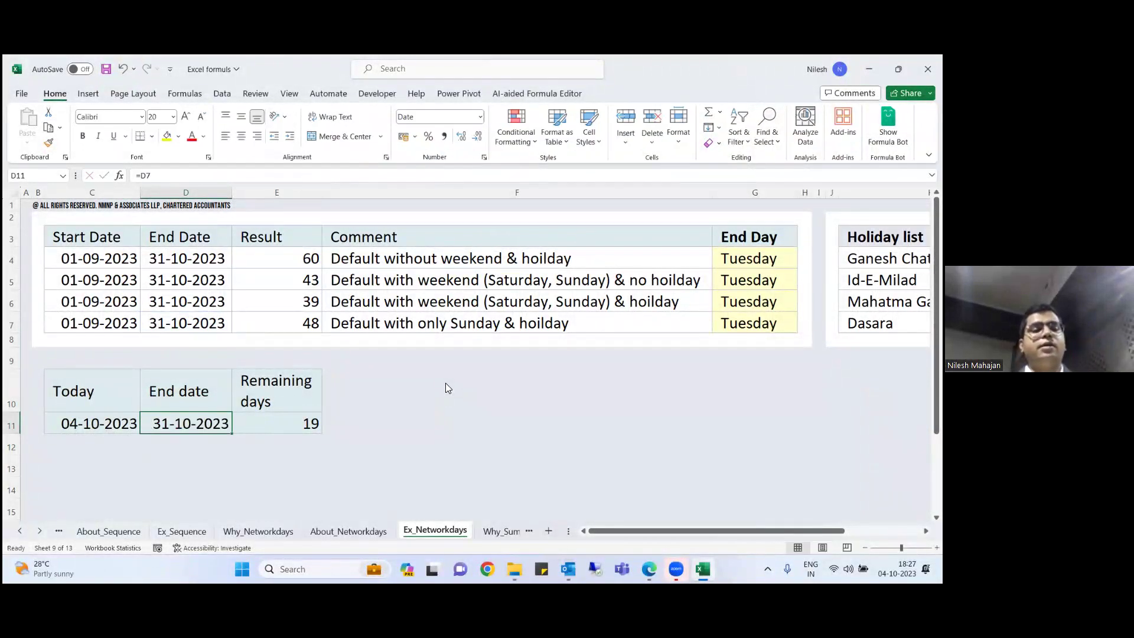
{"action": "key", "text": "Right"}
{"action": "key", "text": "F2"}
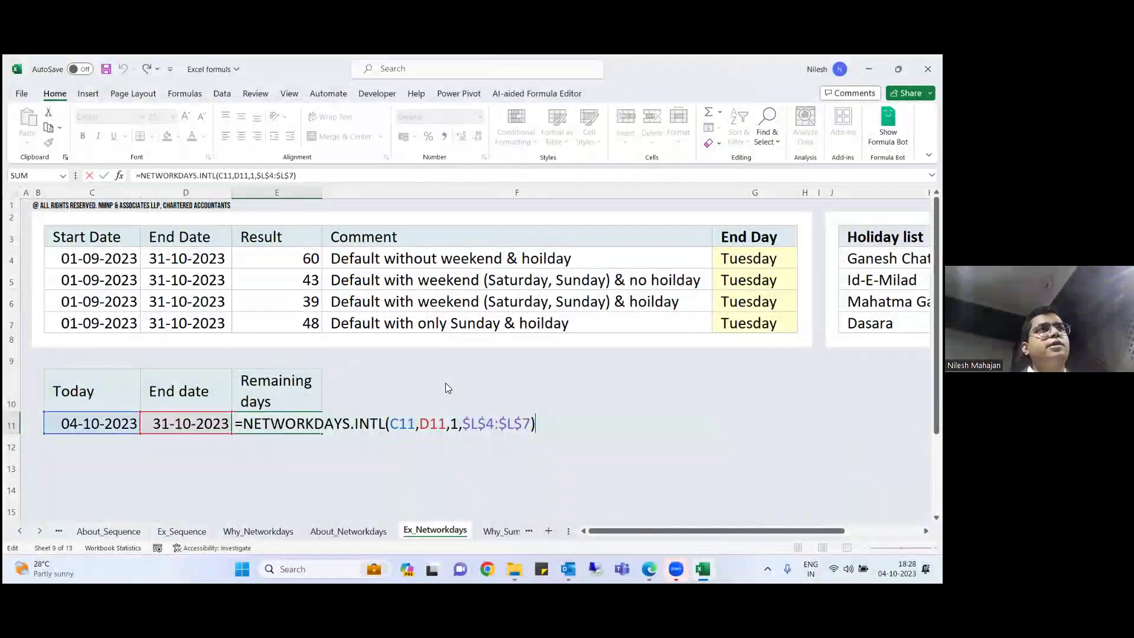
{"action": "key", "text": "ctrl+Return"}
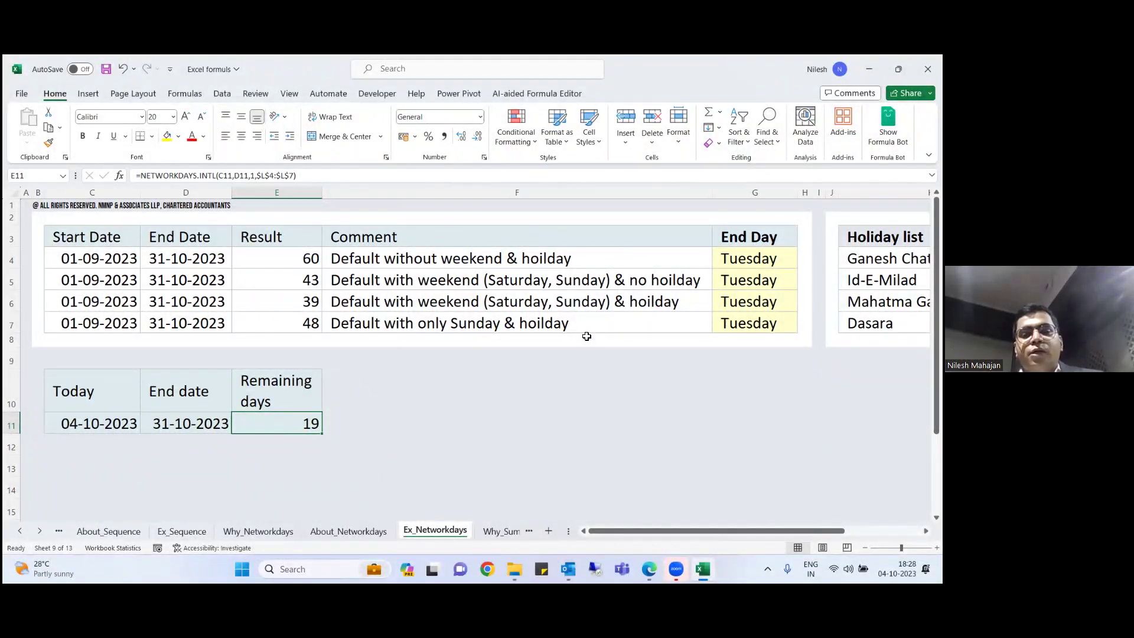
- Pass through the Why_Sumif&Sumifs sheet to the About_Sumifs sheet
{"action": "left_click", "coordinate": [494, 530]}
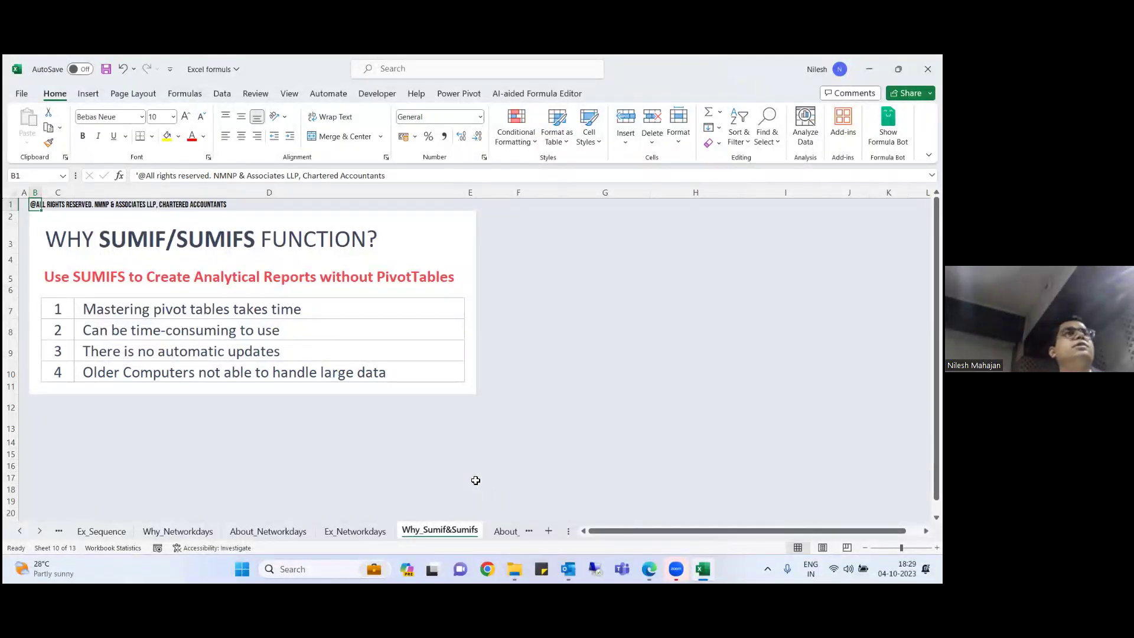
{"action": "left_click", "coordinate": [507, 531]}
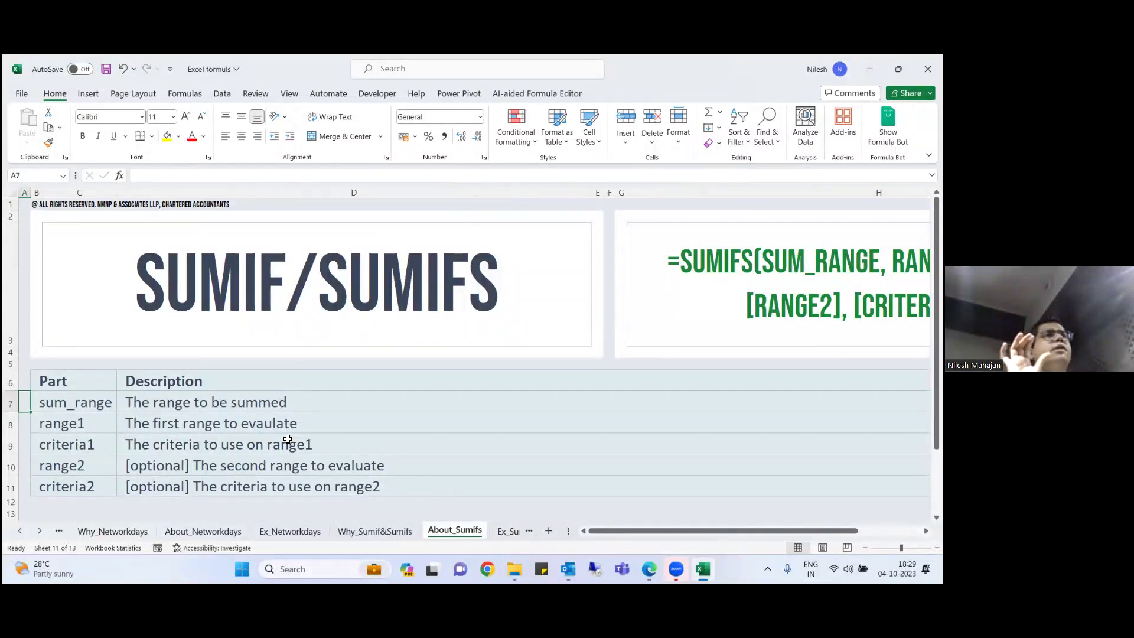
- Open the SUMIFS syntax in H3 for editing and select the word SUM in sum_range
{"action": "key", "text": "Right"}
{"action": "key", "text": "Right"}
{"action": "key", "text": "Right"}
{"action": "key", "text": "Right"}
{"action": "key", "text": "Right"}
{"action": "key", "text": "Right"}
{"action": "key", "text": "Right"}
{"action": "key", "text": "Right"}
{"action": "key", "text": "Right"}
{"action": "key", "text": "Right"}
{"action": "key", "text": "alt+Tab"}
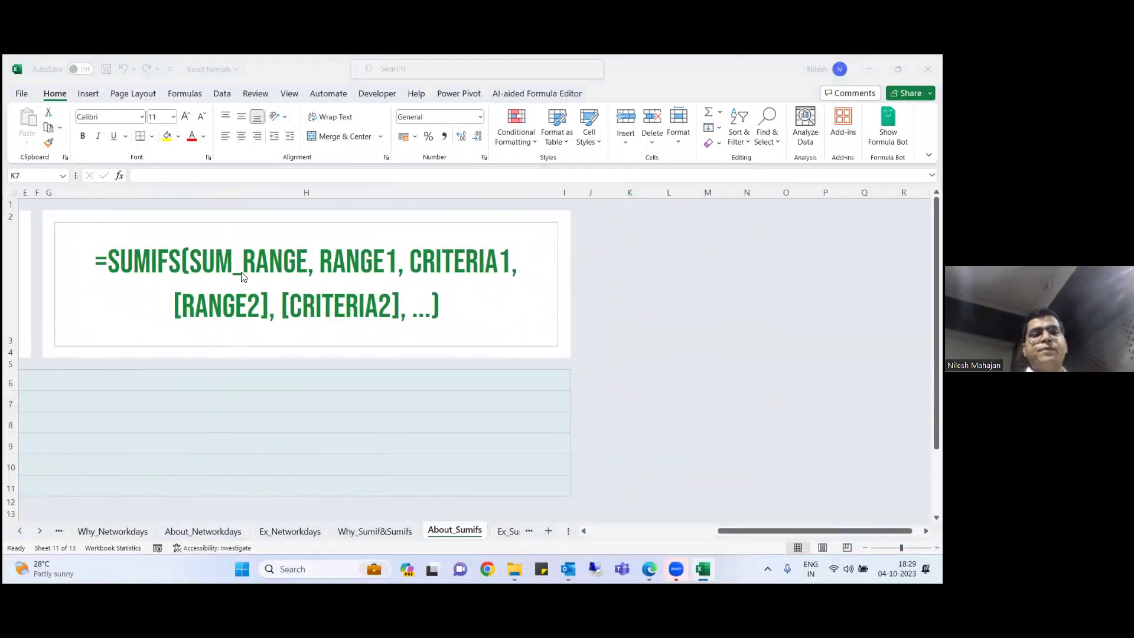
{"action": "left_click", "coordinate": [157, 264]}
{"action": "double_click", "coordinate": [157, 264]}
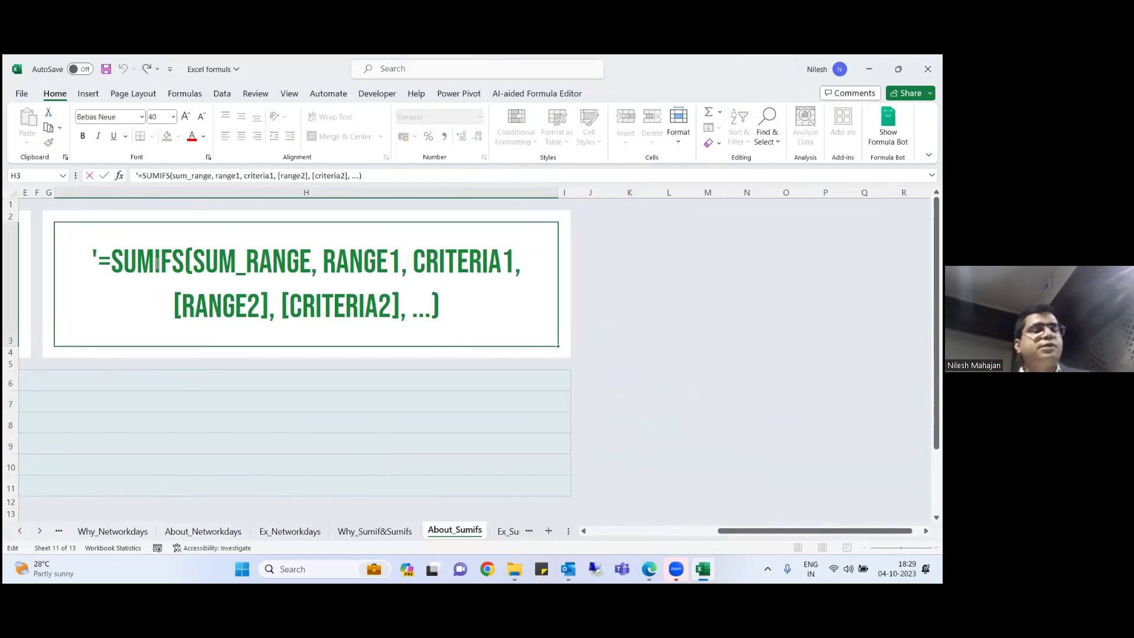
{"action": "double_click", "coordinate": [231, 274]}
{"action": "double_click", "coordinate": [225, 267]}
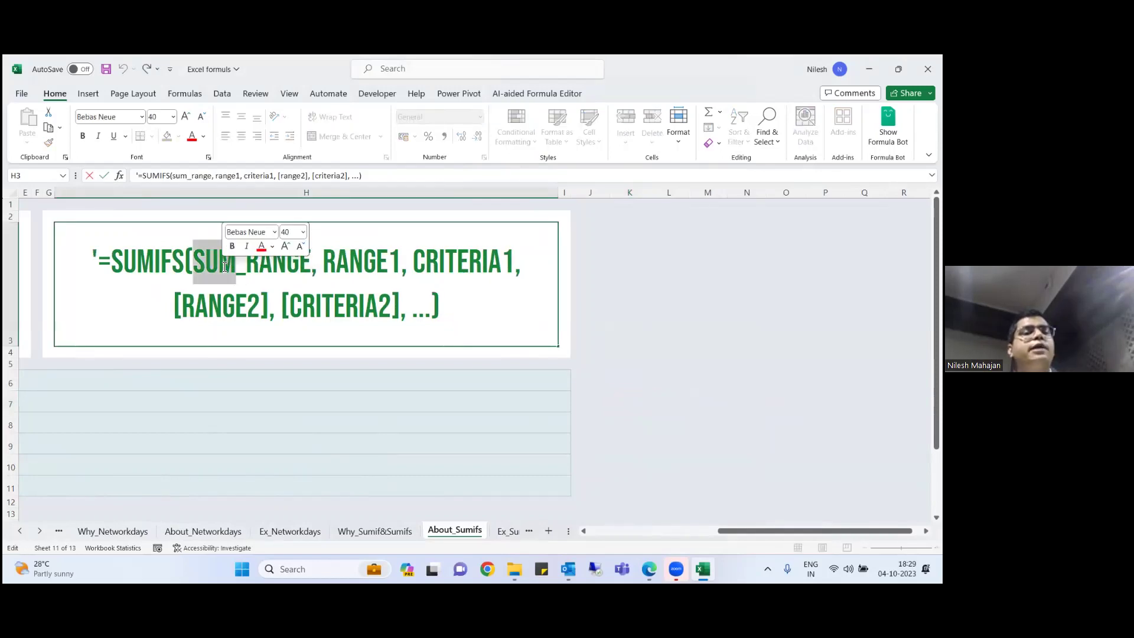
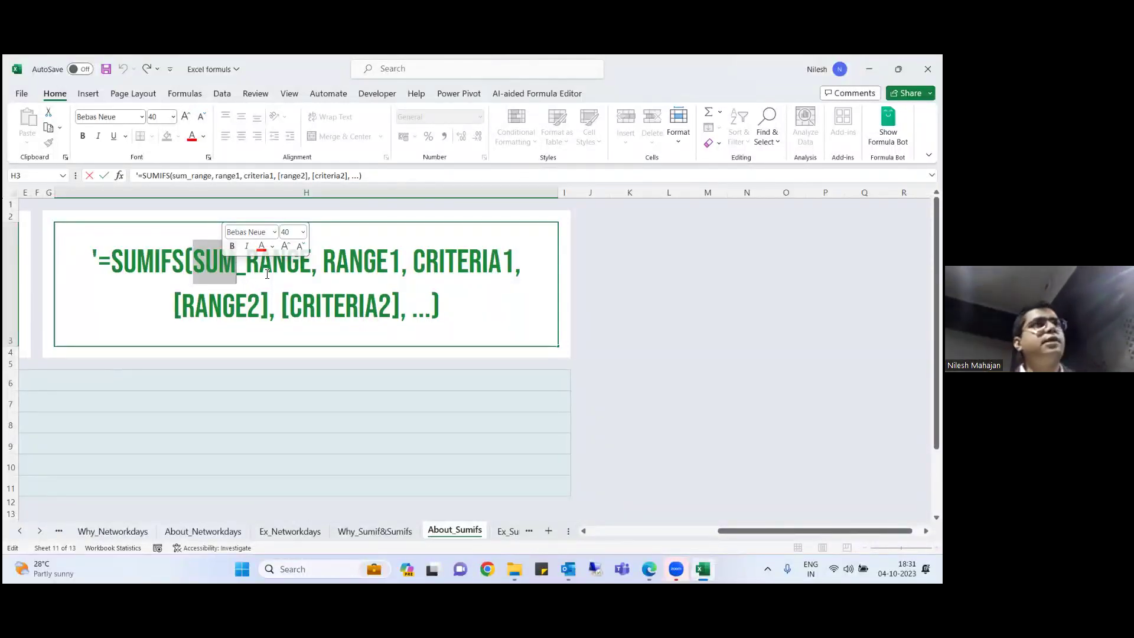
- Open the Draft 9 and summary workbook from the Training tools folder
{"action": "double_click", "coordinate": [376, 276]}
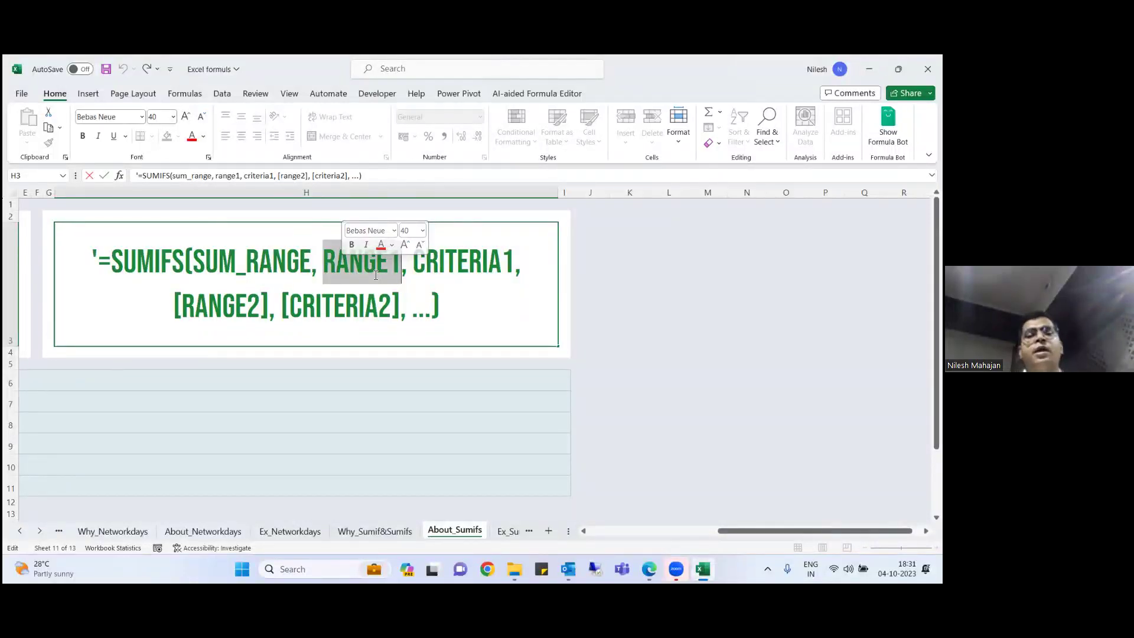
{"action": "left_click", "coordinate": [458, 280]}
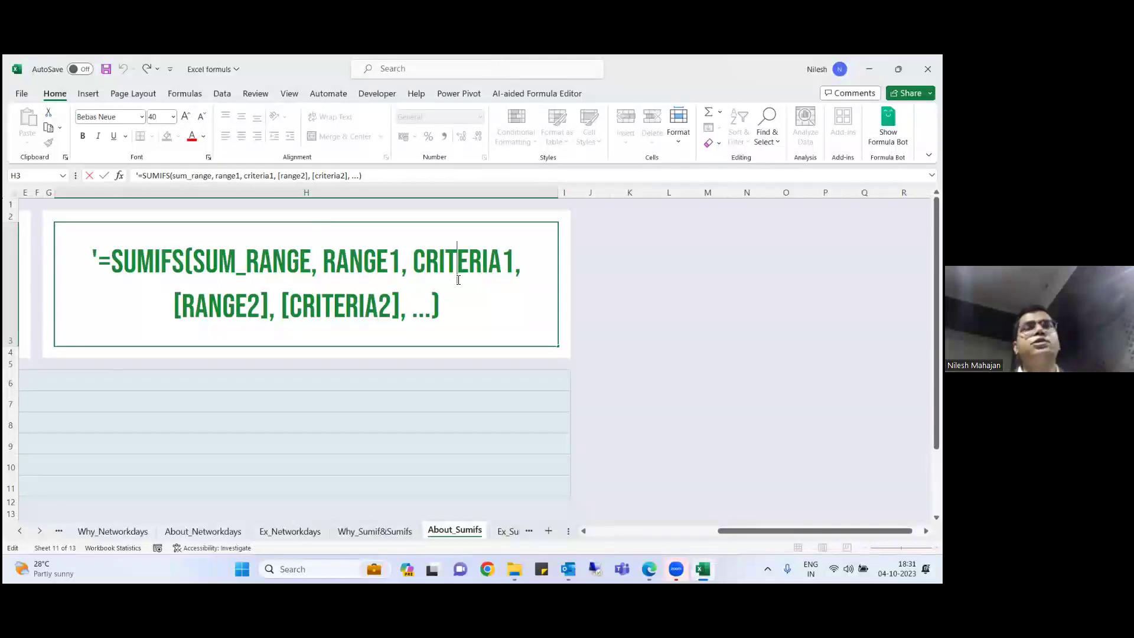
{"action": "left_click", "coordinate": [356, 329]}
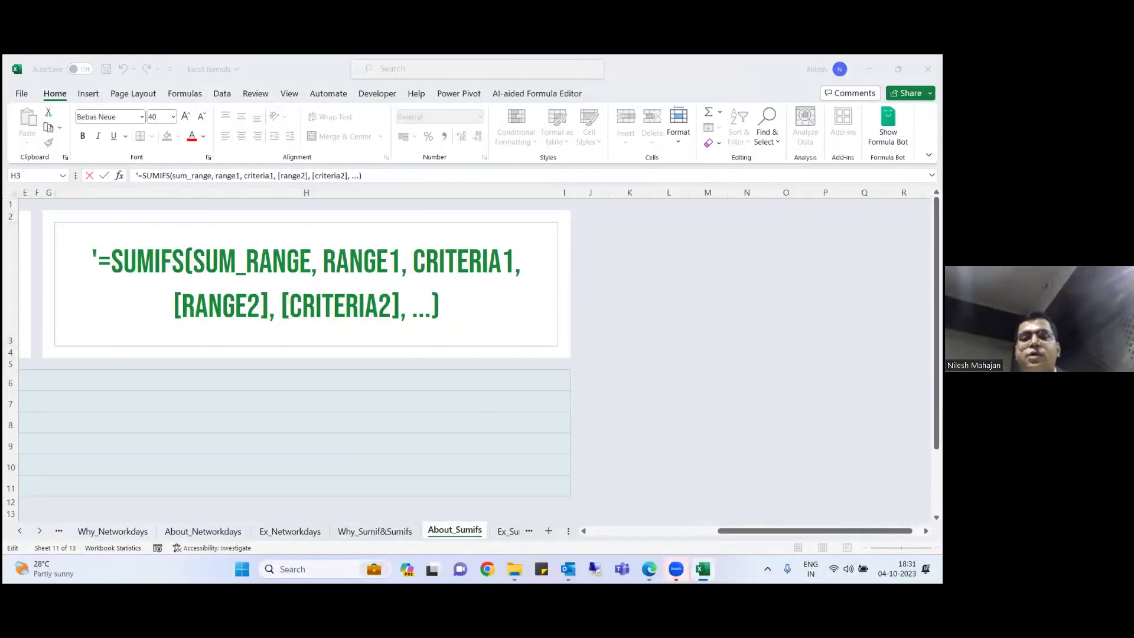
{"action": "left_click", "coordinate": [504, 531]}
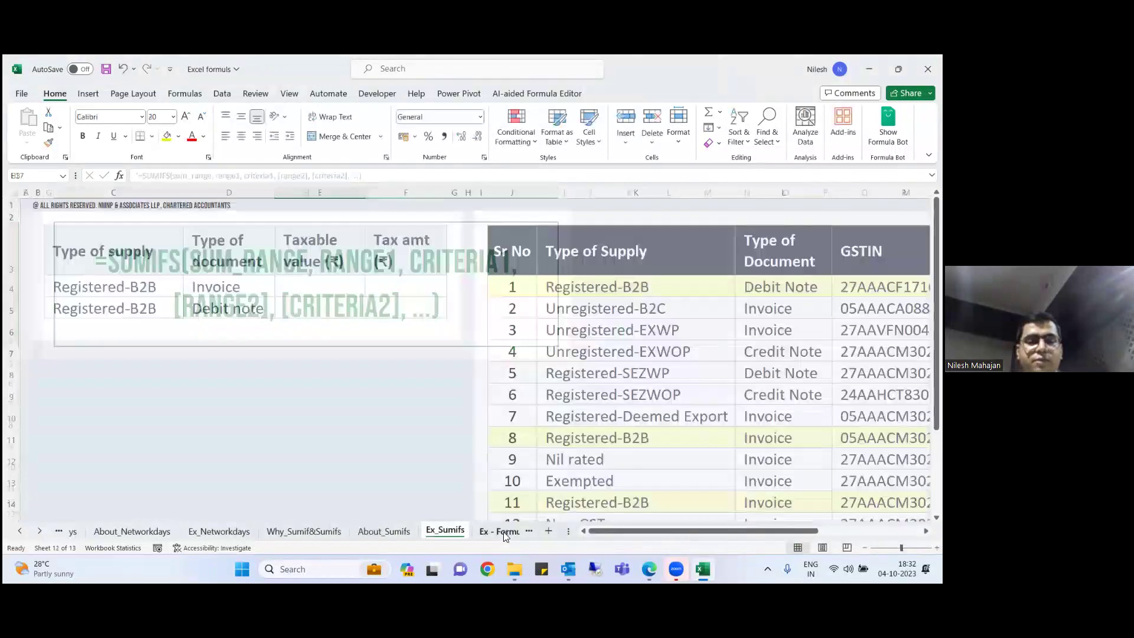
{"action": "left_click", "coordinate": [515, 569]}
{"action": "left_click", "coordinate": [172, 190]}
{"action": "key", "text": "alt+Tab"}
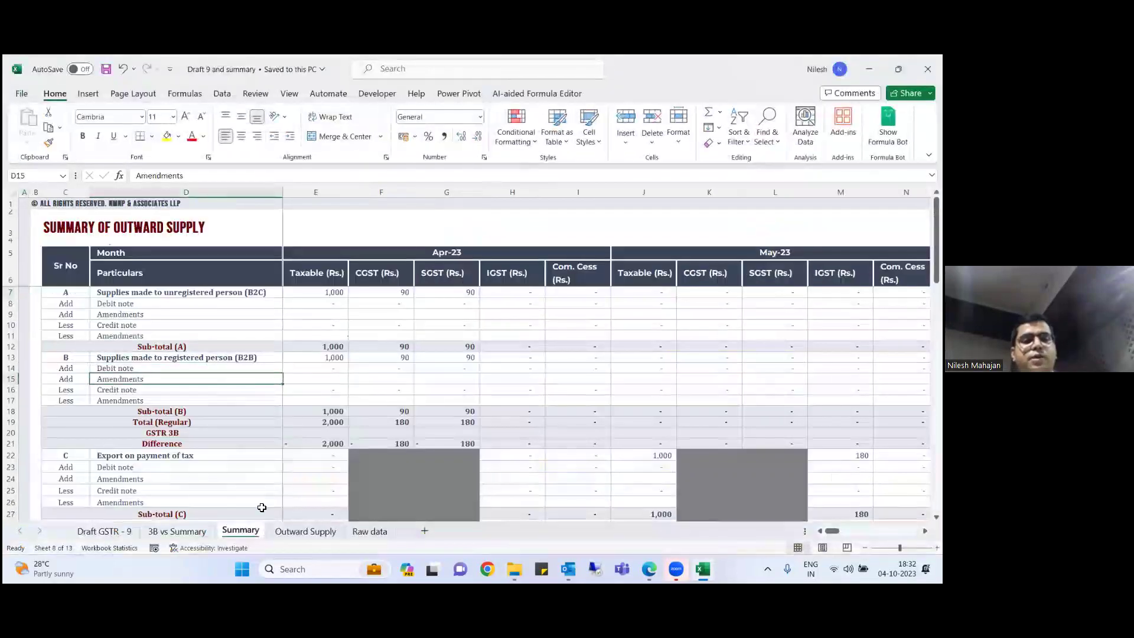
- Clear the existing invoice data on the Outward Supply sheet from C11 onward
{"action": "left_click", "coordinate": [370, 531]}
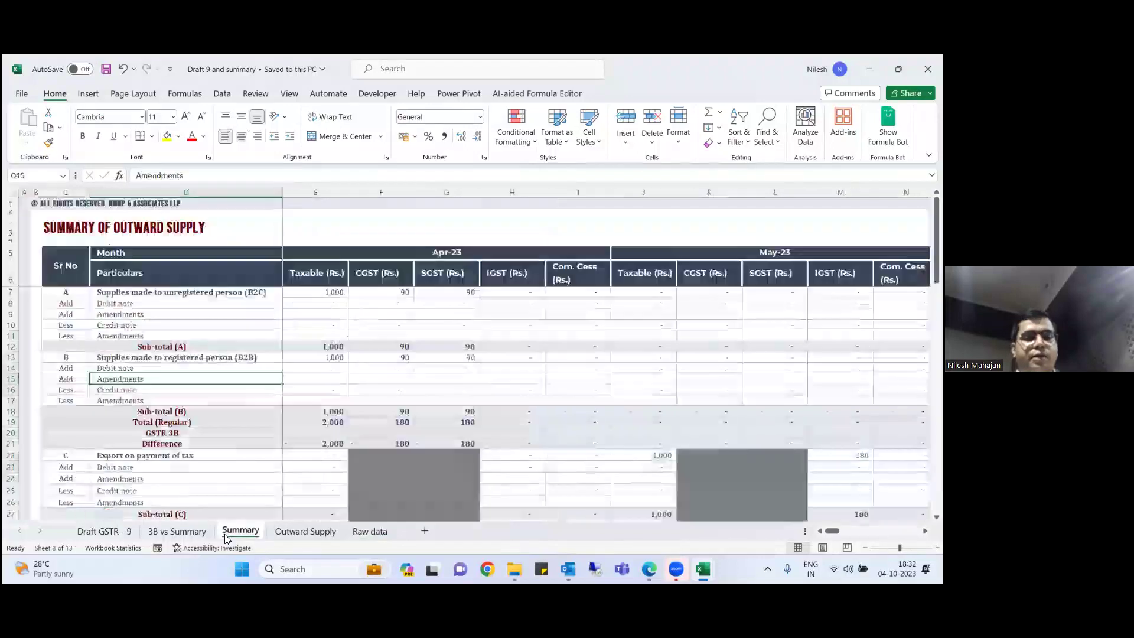
{"action": "left_click", "coordinate": [243, 532]}
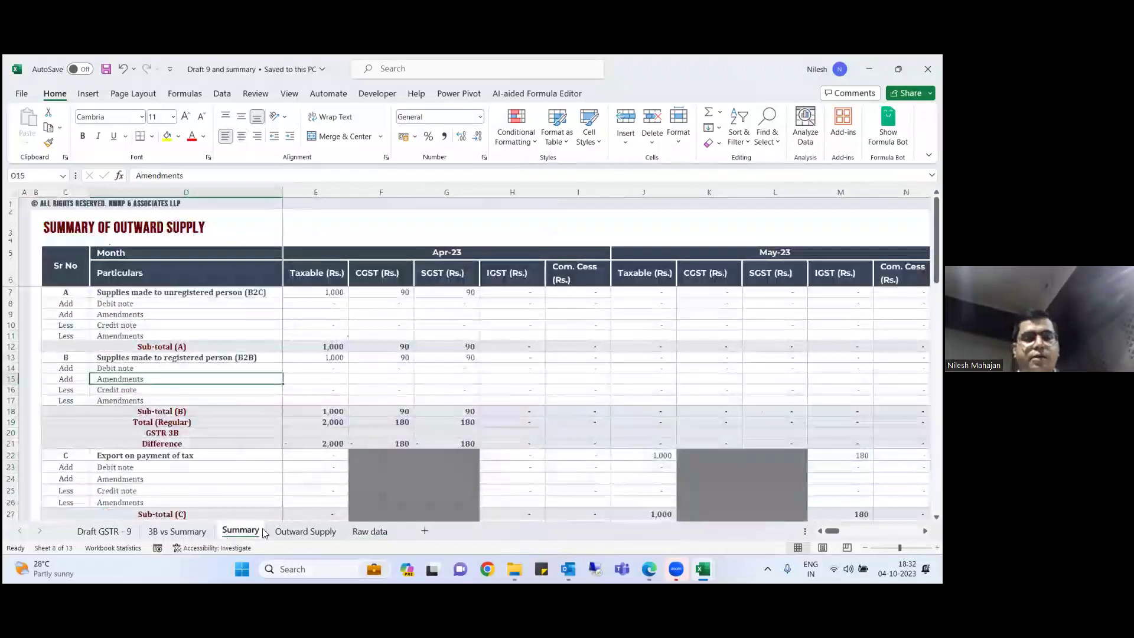
{"action": "key", "text": "ctrl+Page_Up"}
{"action": "left_click", "coordinate": [293, 536]}
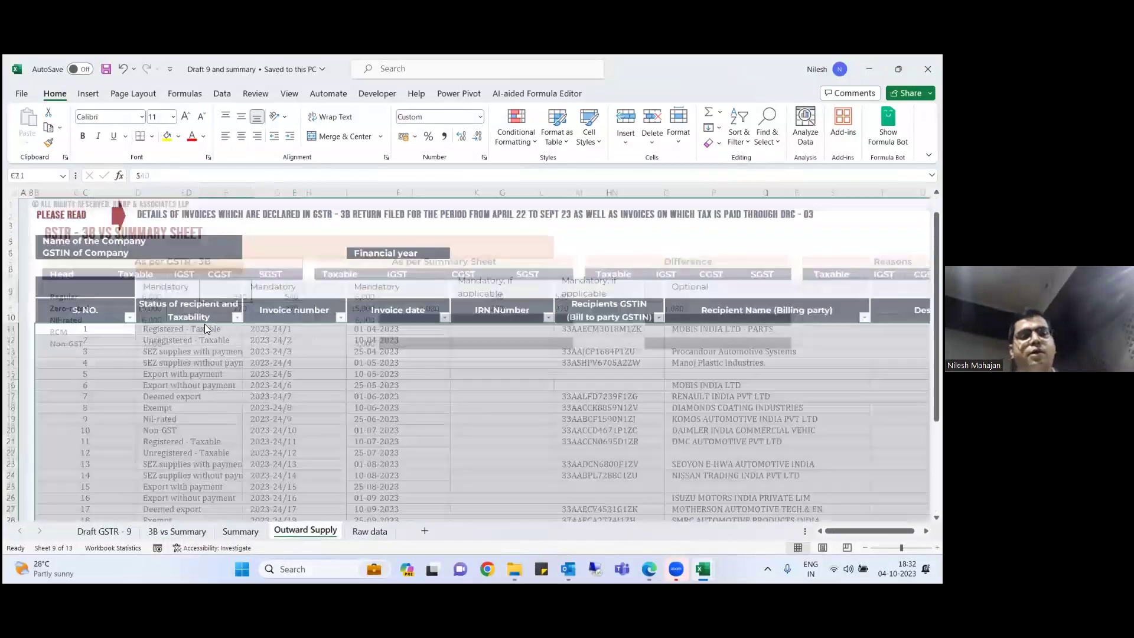
{"action": "left_click_drag", "start_coordinate": [86, 329], "coordinate": [609, 328]}
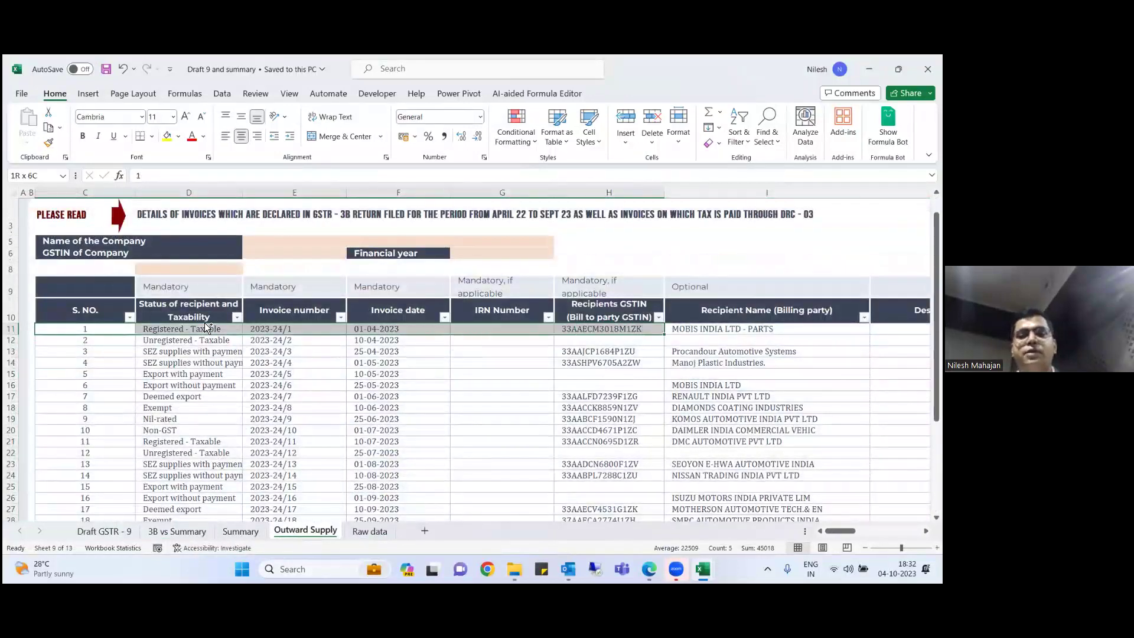
{"action": "key", "text": "ctrl+shift+Right"}
{"action": "key", "text": "ctrl+shift+Right"}
{"action": "key", "text": "ctrl+shift+Down"}
{"action": "key", "text": "Delete"}
{"action": "key", "text": "ctrl+Home"}
- Enter 0 on the Summary sheet and step across the row 12 subtotals
{"action": "left_click", "coordinate": [241, 531]}
{"action": "type", "text": "0"}
{"action": "key", "text": "Right"}
{"action": "key", "text": "Right"}
{"action": "key", "text": "Right"}
{"action": "key", "text": "Right"}
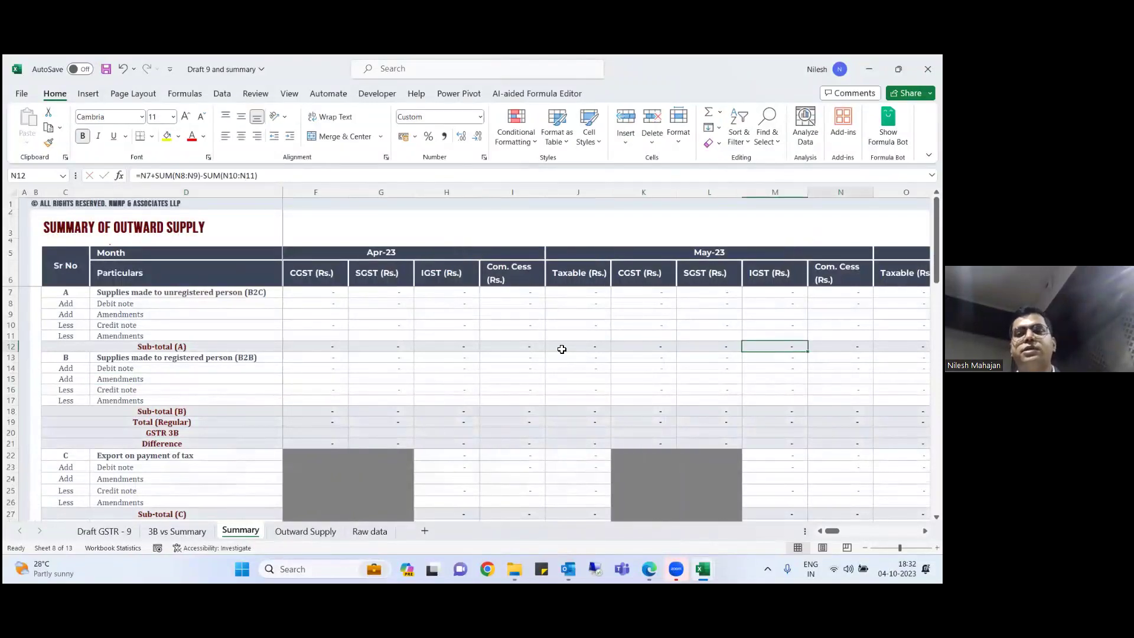
{"action": "key", "text": "Right"}
{"action": "key", "text": "Right"}
{"action": "key", "text": "Right"}
{"action": "key", "text": "Right"}
{"action": "key", "text": "Right"}
{"action": "key", "text": "Right"}
{"action": "key", "text": "Right"}
{"action": "key", "text": "Right"}
{"action": "key", "text": "Right"}
{"action": "key", "text": "Right"}
{"action": "key", "text": "Right"}
{"action": "key", "text": "Right"}
{"action": "key", "text": "Right"}
{"action": "key", "text": "Right"}
{"action": "key", "text": "Right"}
{"action": "key", "text": "Right"}
{"action": "key", "text": "Right"}
{"action": "key", "text": "Right"}
{"action": "key", "text": "Right"}
{"action": "key", "text": "Right"}
{"action": "key", "text": "Right"}
{"action": "key", "text": "Right"}
{"action": "key", "text": "Right"}
- Copy Raw data C11:W40 and paste it into Outward Supply at C11
{"action": "left_click", "coordinate": [372, 532]}
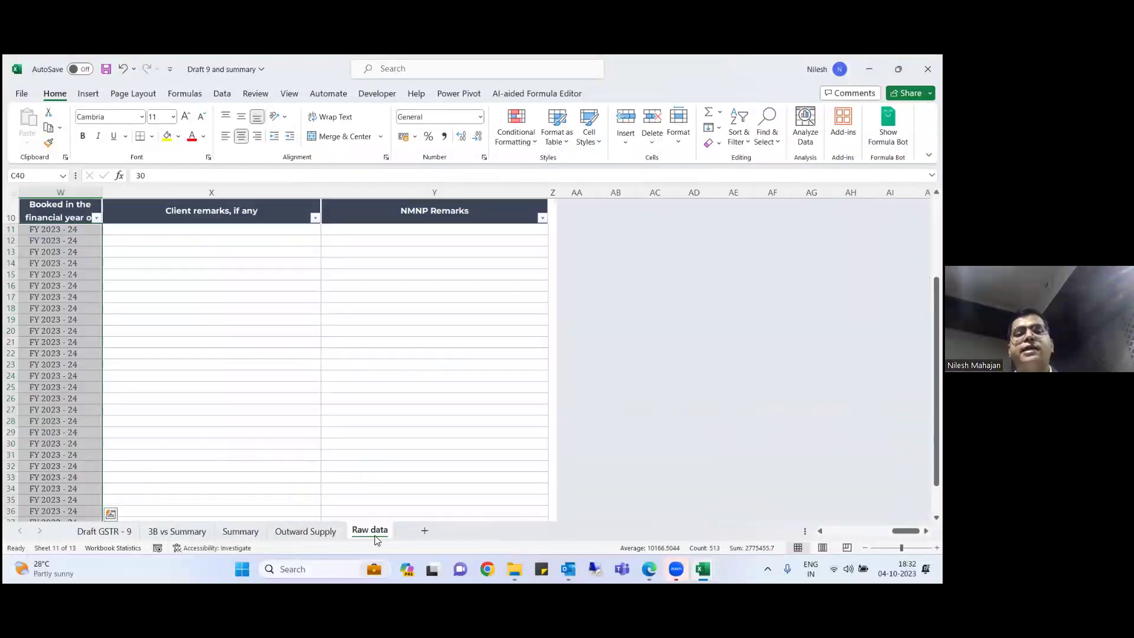
{"action": "key", "text": "ctrl+Home"}
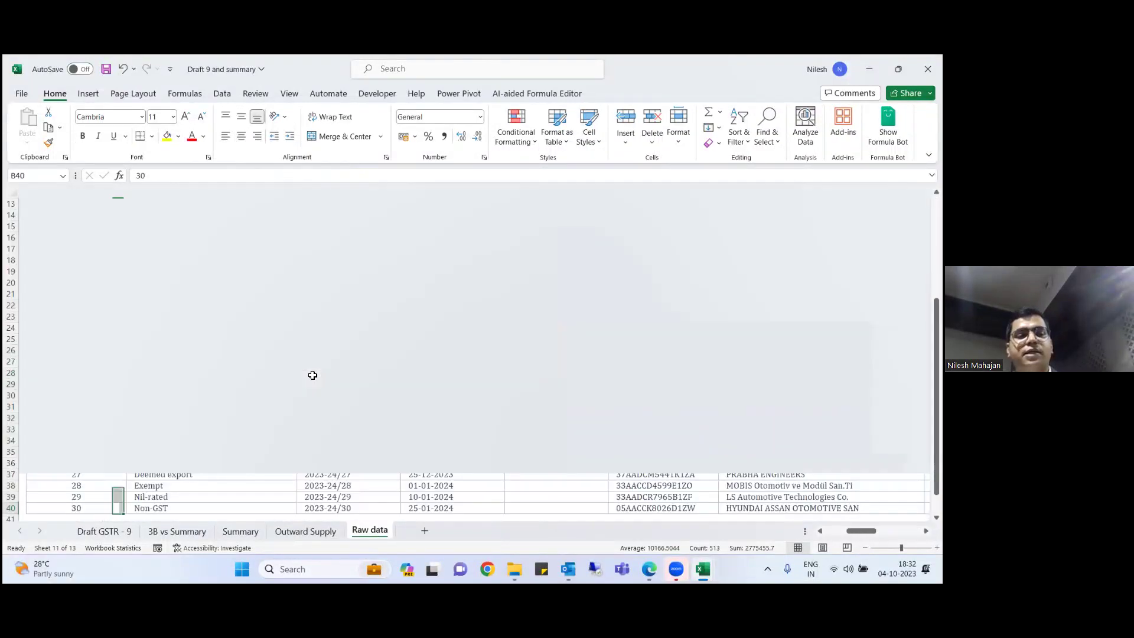
{"action": "key", "text": "Down"}
{"action": "key", "text": "Down"}
{"action": "key", "text": "Down"}
{"action": "key", "text": "Down"}
{"action": "key", "text": "Down"}
{"action": "key", "text": "Down"}
{"action": "key", "text": "Down"}
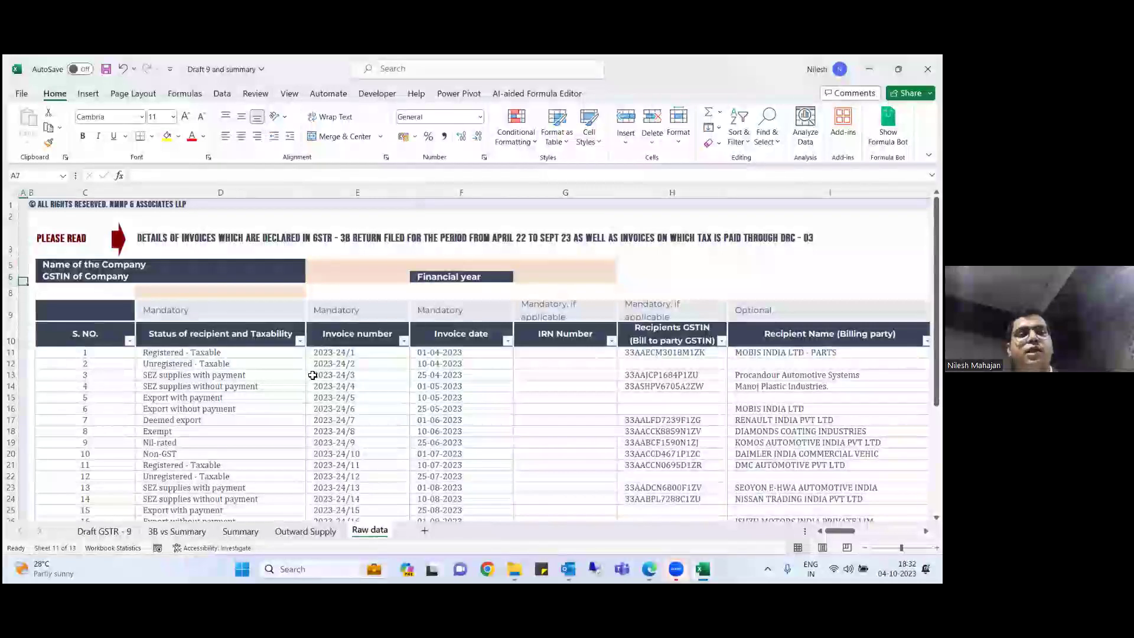
{"action": "key", "text": "Right"}
{"action": "key", "text": "Right"}
{"action": "key", "text": "shift+Right"}
{"action": "key", "text": "shift+Right"}
{"action": "key", "text": "shift+Right"}
{"action": "key", "text": "shift+Right"}
{"action": "key", "text": "shift+Right"}
{"action": "key", "text": "shift+Right"}
{"action": "key", "text": "shift+Right"}
{"action": "key", "text": "shift+Right"}
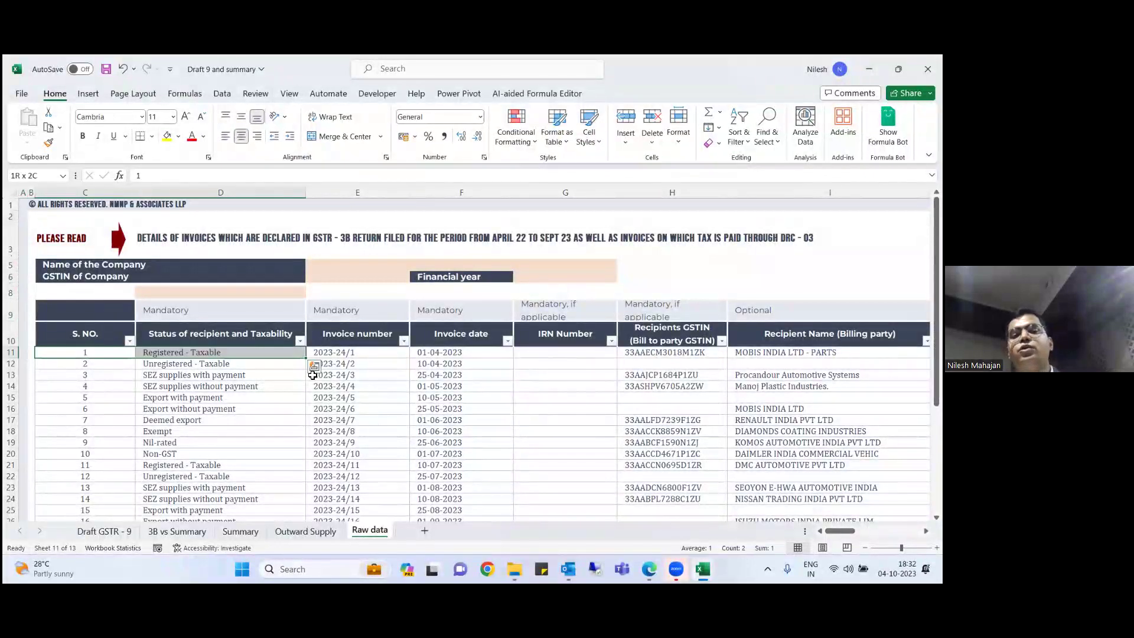
{"action": "key", "text": "shift+Right"}
{"action": "key", "text": "shift+Right"}
{"action": "key", "text": "shift+Right"}
{"action": "key", "text": "shift+Right"}
{"action": "key", "text": "shift+Right"}
{"action": "key", "text": "shift+Right"}
{"action": "key", "text": "shift+Right"}
{"action": "key", "text": "shift+Right"}
{"action": "key", "text": "shift+Right"}
{"action": "key", "text": "shift+Right"}
{"action": "key", "text": "shift+Right"}
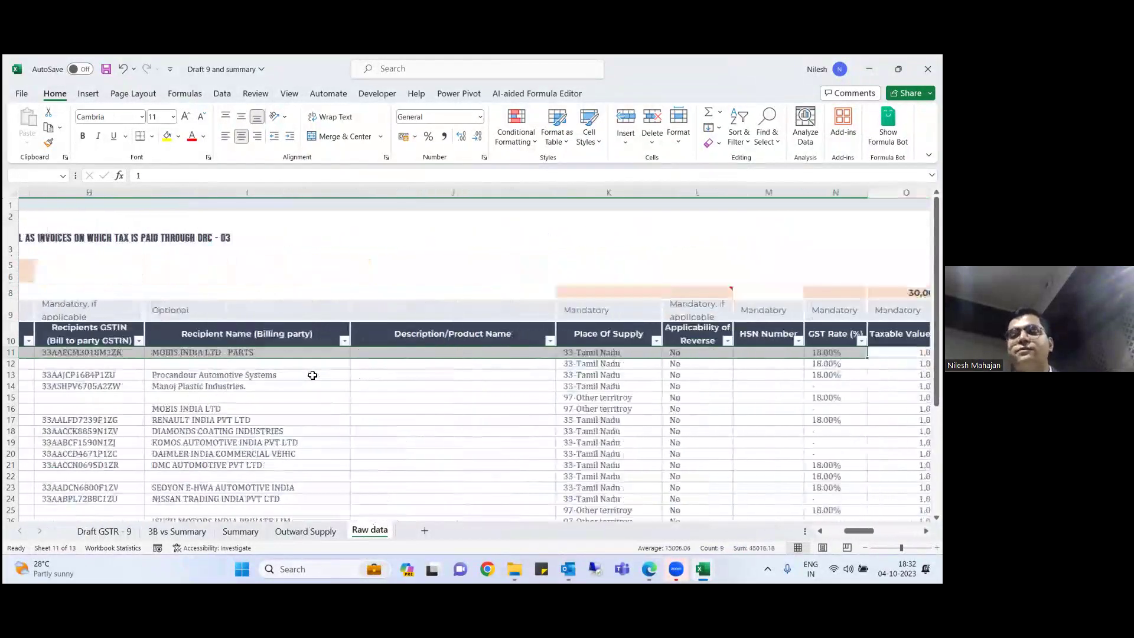
{"action": "key", "text": "shift+Right"}
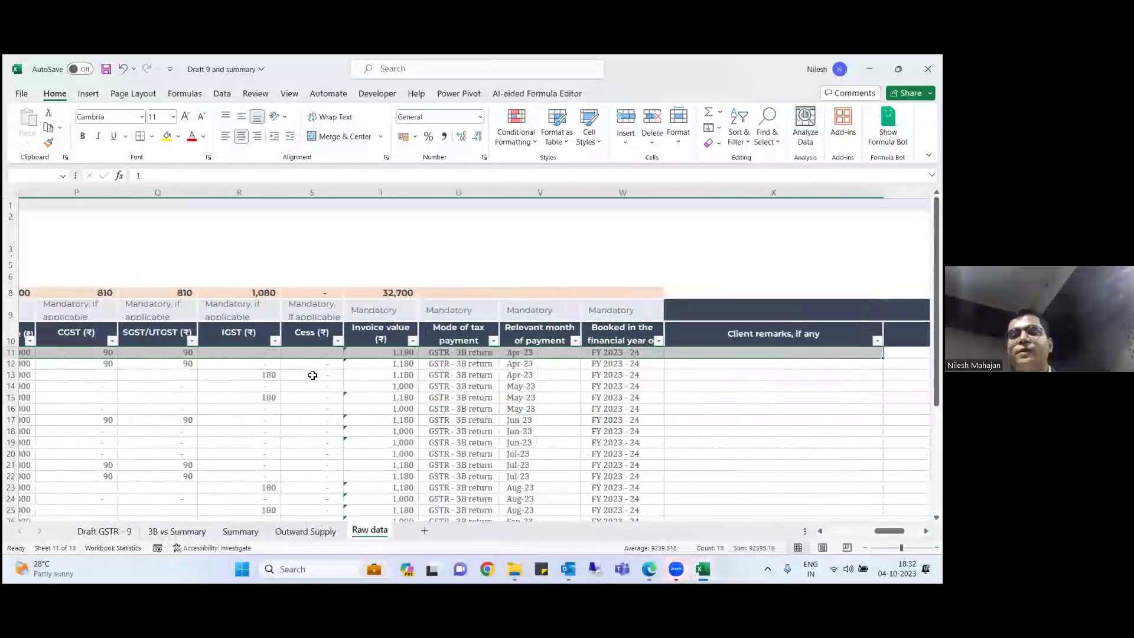
{"action": "key", "text": "ctrl+shift+Down"}
{"action": "key", "text": "ctrl+c"}
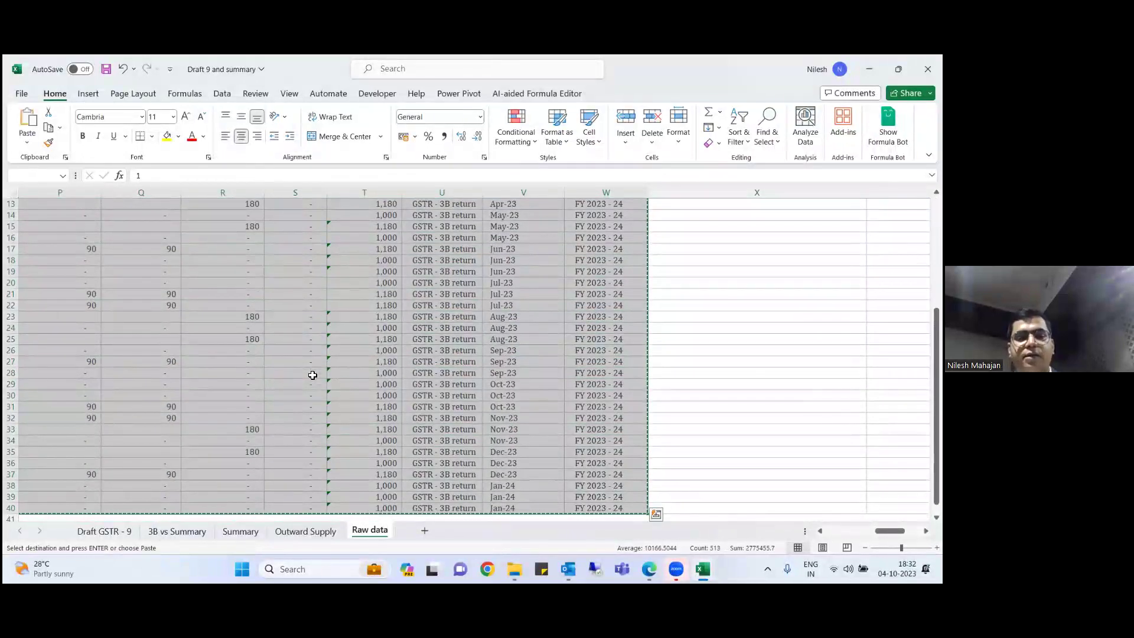
{"action": "left_click", "coordinate": [298, 532]}
{"action": "left_click", "coordinate": [76, 357]}
{"action": "key", "text": "ctrl+v"}
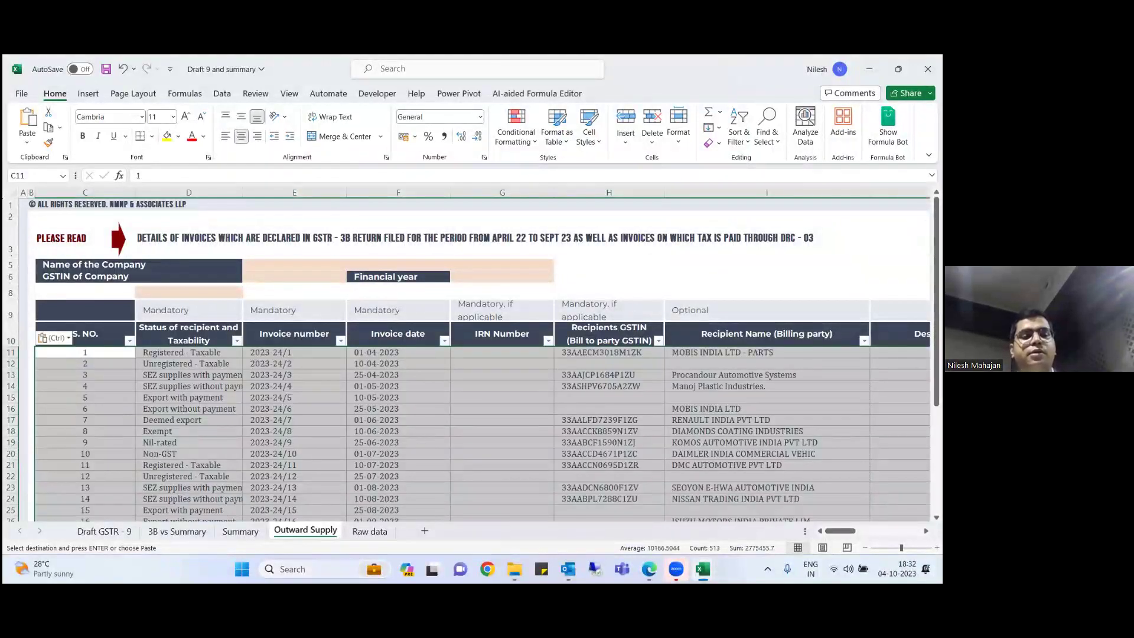
{"action": "left_click", "coordinate": [241, 531]}
{"action": "left_click", "coordinate": [638, 319]}
{"action": "key", "text": "Right"}
{"action": "key", "text": "Right"}
{"action": "key", "text": "Up"}
{"action": "key", "text": "Up"}
{"action": "scroll", "coordinate": [638, 318], "scroll_direction": "right", "scroll_amount": 2}
{"action": "key", "text": "Left"}
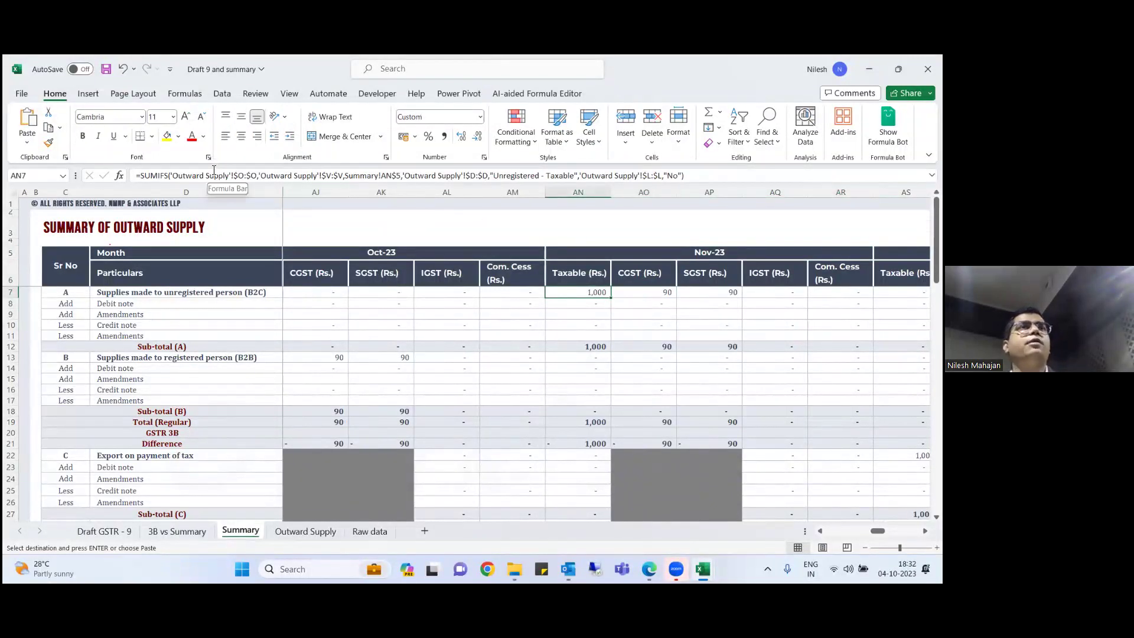
{"action": "key", "text": "Right"}
{"action": "key", "text": "Right"}
{"action": "key", "text": "Right"}
{"action": "key", "text": "Right"}
{"action": "key", "text": "Right"}
{"action": "key", "text": "Right"}
{"action": "key", "text": "Right"}
{"action": "key", "text": "Right"}
{"action": "key", "text": "Right"}
{"action": "key", "text": "Down"}
{"action": "key", "text": "Down"}
{"action": "key", "text": "Down"}
{"action": "key", "text": "Down"}
{"action": "key", "text": "Left"}
{"action": "key", "text": "Down"}
{"action": "key", "text": "Down"}
{"action": "key", "text": "Down"}
{"action": "key", "text": "Down"}
{"action": "key", "text": "Down"}
{"action": "key", "text": "Down"}
{"action": "key", "text": "Left"}
{"action": "key", "text": "Left"}
{"action": "key", "text": "Down"}
{"action": "key", "text": "Down"}
{"action": "key", "text": "Down"}
{"action": "key", "text": "Down"}
{"action": "key", "text": "Left"}
{"action": "key", "text": "Down"}
{"action": "key", "text": "Down"}
{"action": "key", "text": "Left"}
{"action": "key", "text": "Down"}
{"action": "key", "text": "Down"}
{"action": "key", "text": "Down"}
{"action": "key", "text": "Down"}
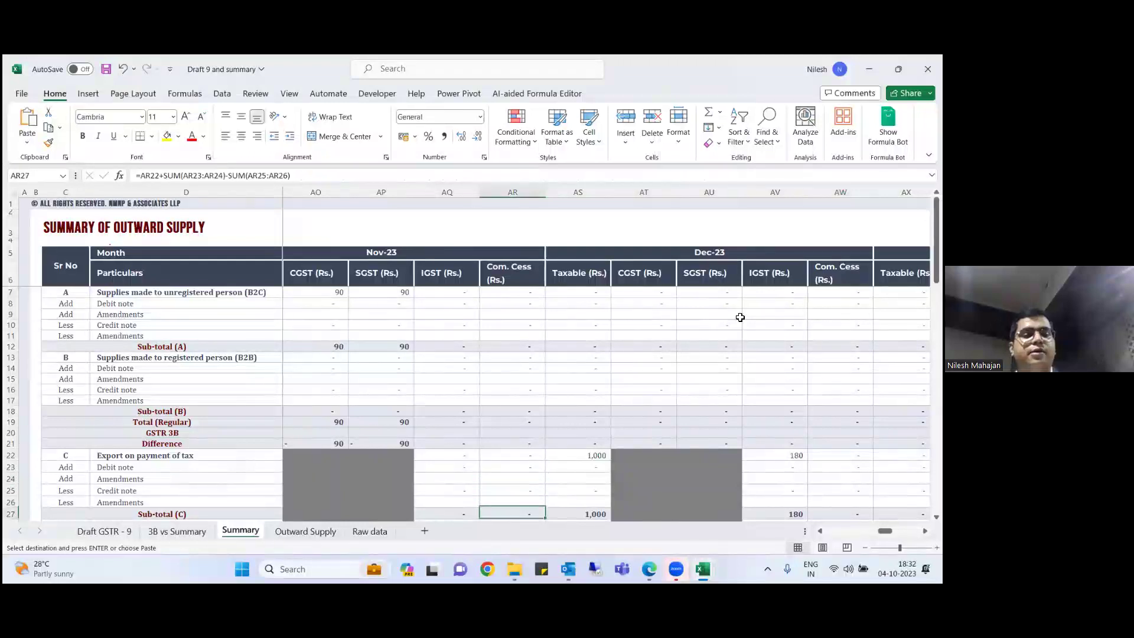
{"action": "key", "text": "Down"}
{"action": "key", "text": "Down"}
{"action": "key", "text": "Down"}
{"action": "key", "text": "Down"}
{"action": "key", "text": "Down"}
{"action": "key", "text": "Down"}
{"action": "key", "text": "Down"}
{"action": "key", "text": "Down"}
{"action": "key", "text": "Down"}
{"action": "key", "text": "Down"}
{"action": "key", "text": "Down"}
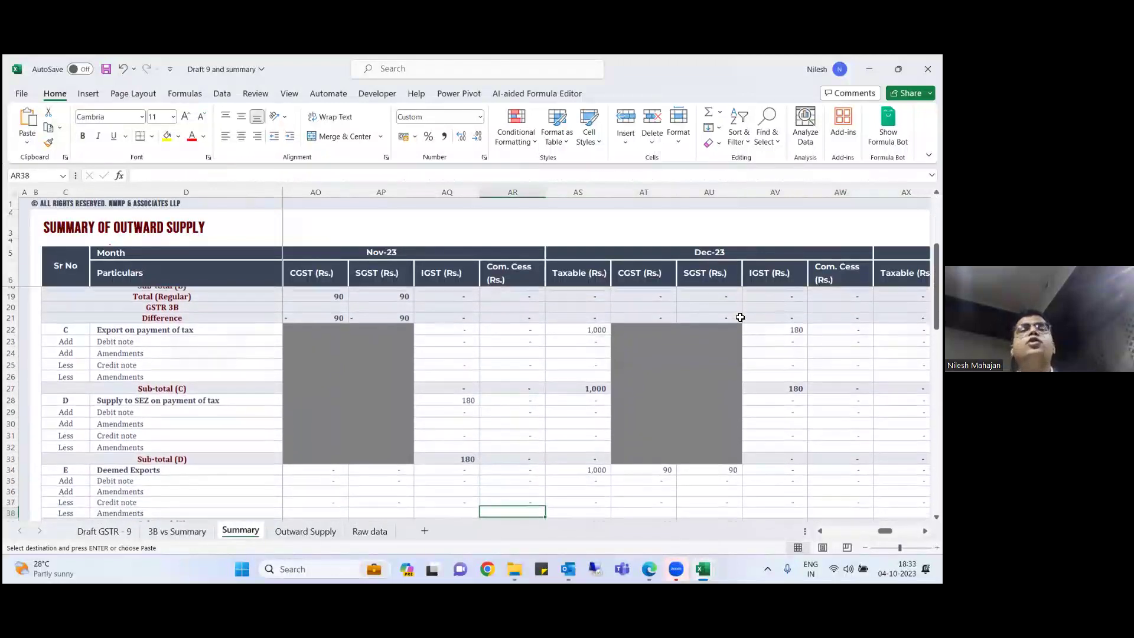
{"action": "key", "text": "Down"}
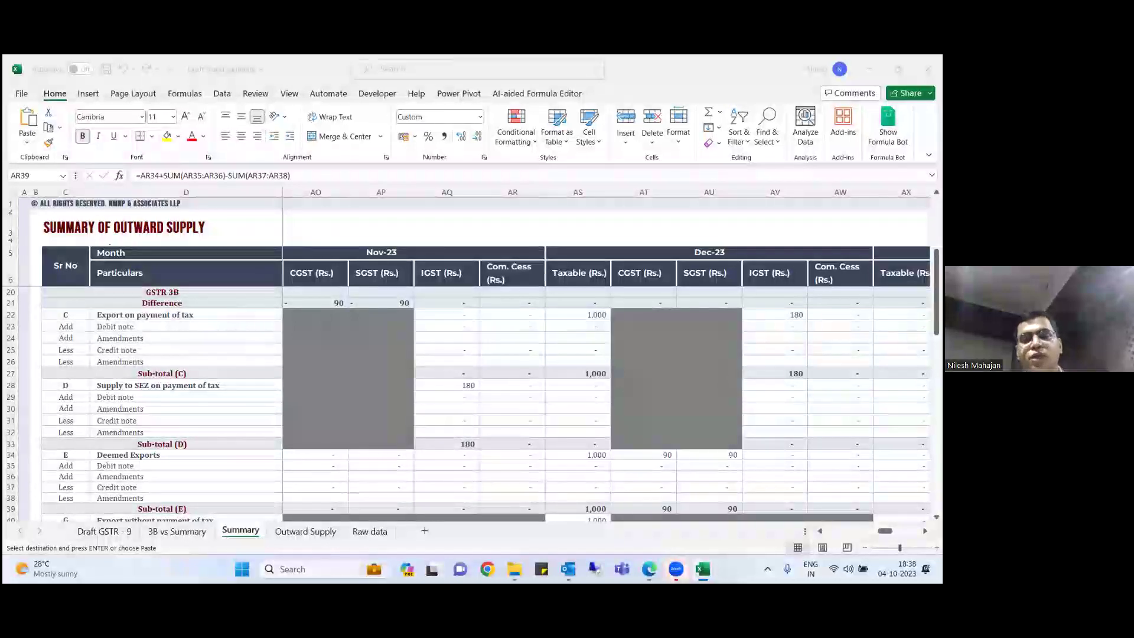
- Close Draft 9 and summary without saving, discard the clipboard, and go to Ex - Formula.bot.ai
{"action": "left_click", "coordinate": [928, 69]}
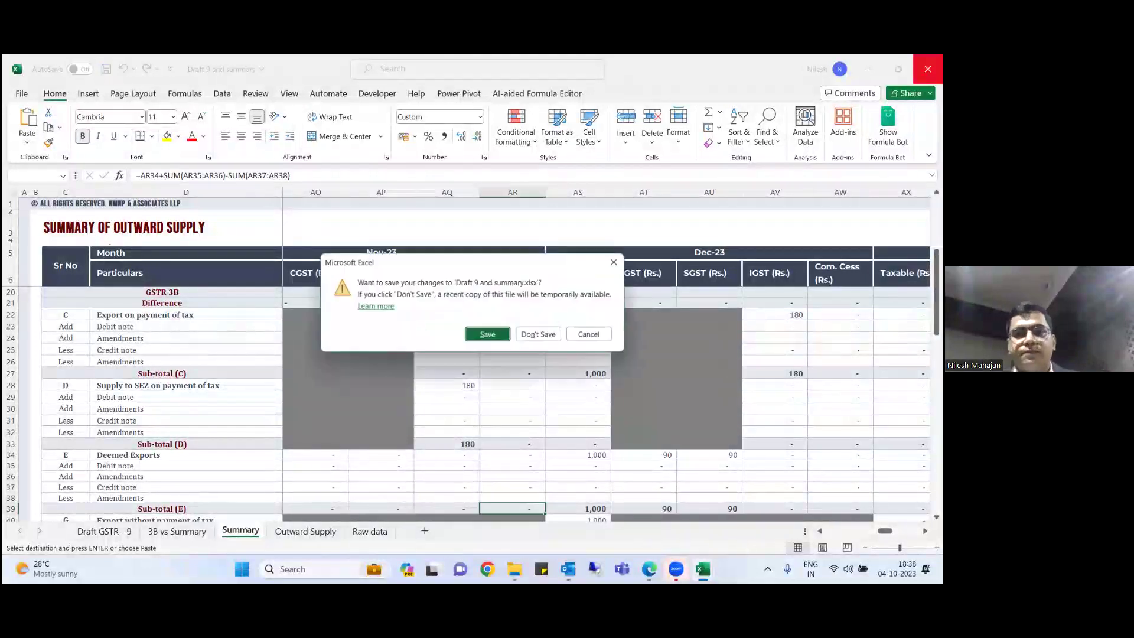
{"action": "left_click", "coordinate": [520, 340]}
{"action": "left_click", "coordinate": [471, 356]}
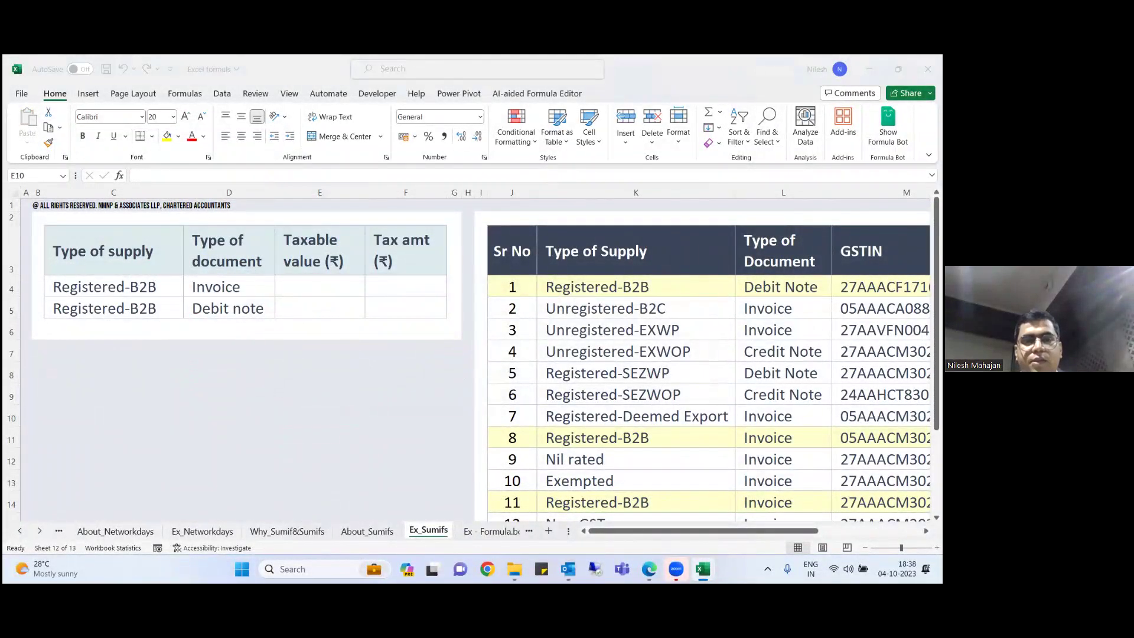
{"action": "right_click", "coordinate": [476, 528]}
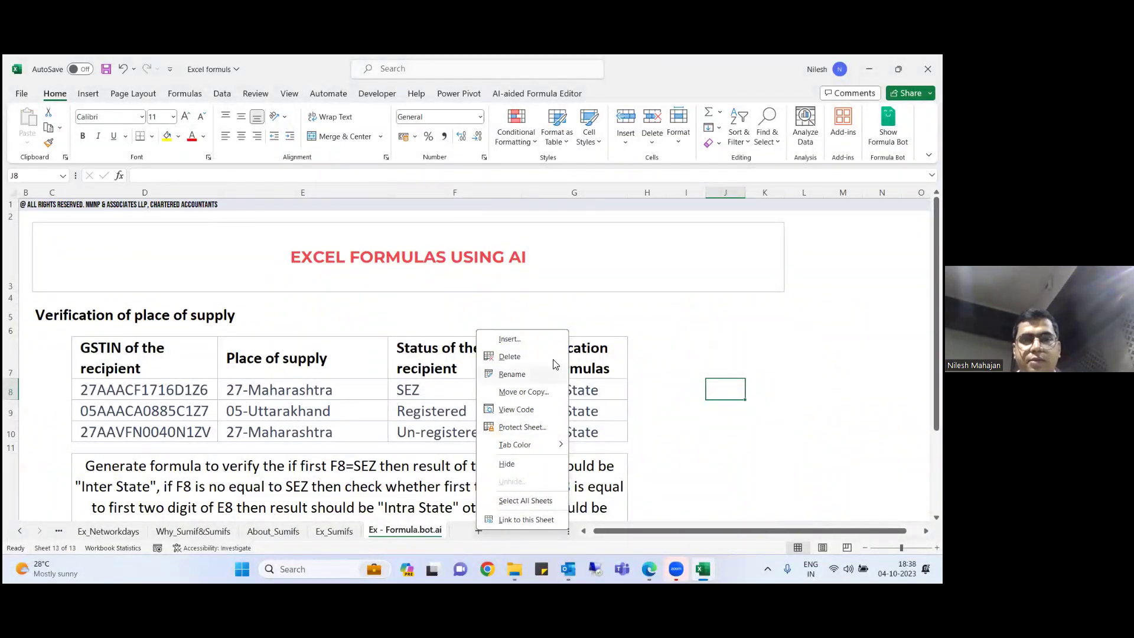
- Delete the IF formulas in the Verification by formulas cells G8:G10
{"action": "left_click", "coordinate": [580, 414]}
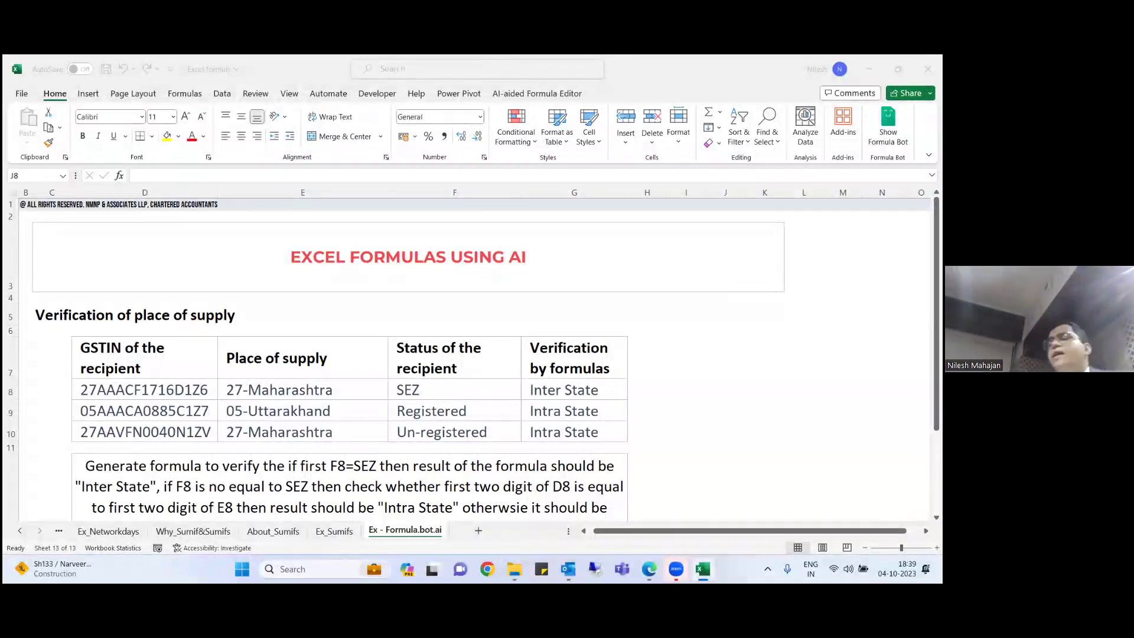
{"action": "key", "text": "Up"}
{"action": "key", "text": "Left"}
{"action": "key", "text": "Left"}
{"action": "key", "text": "Left"}
{"action": "key", "text": "Down"}
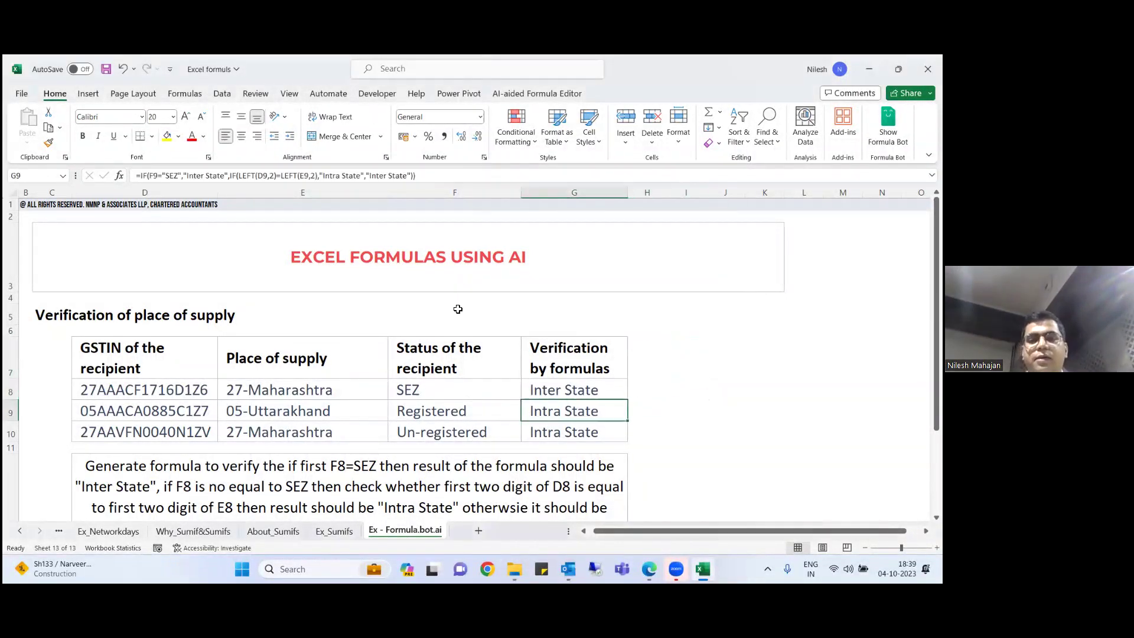
{"action": "key", "text": "shift+Down"}
{"action": "key", "text": "shift+Down"}
{"action": "key", "text": "Delete"}
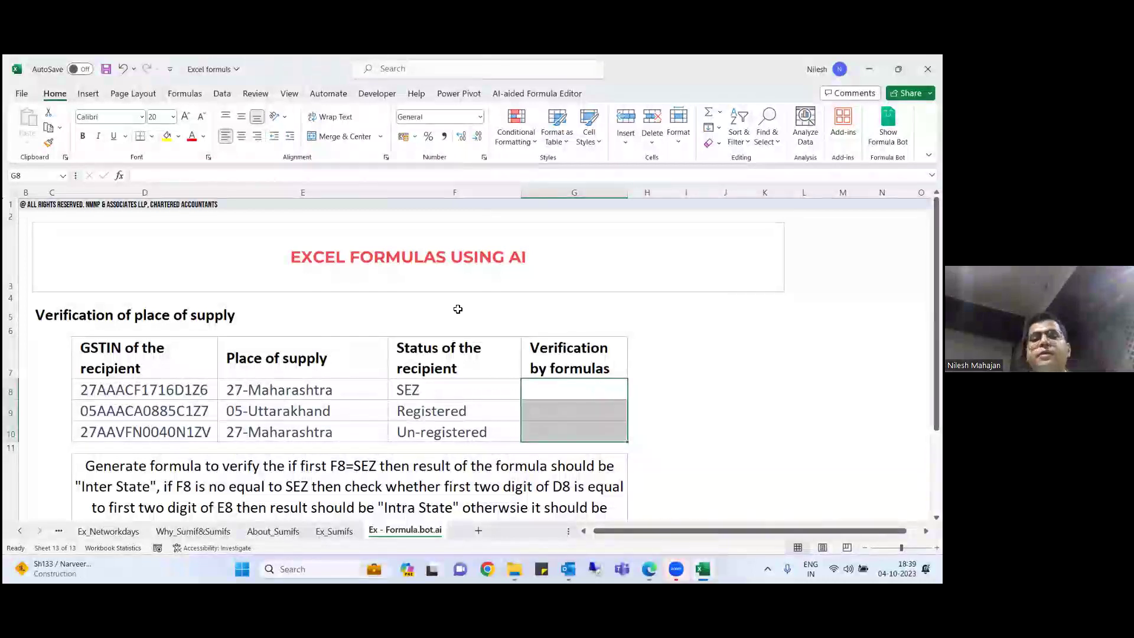
- Review row 8's GSTIN, place of supply in E8 and verification cell G8
{"action": "key", "text": "Left"}
{"action": "key", "text": "Left"}
{"action": "key", "text": "Left"}
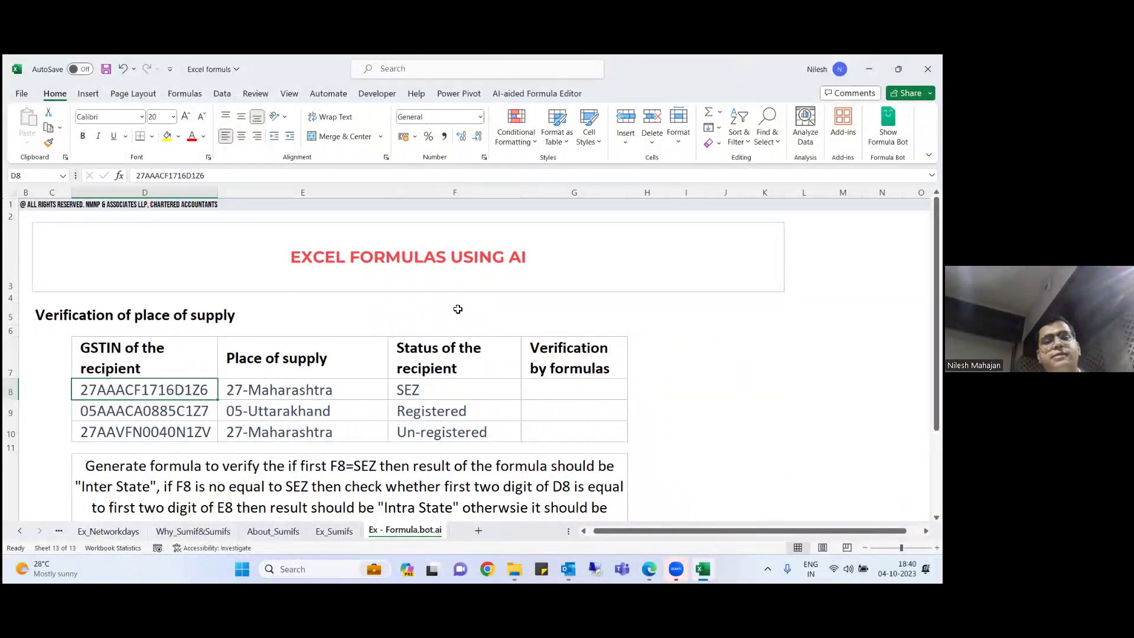
{"action": "left_click", "coordinate": [584, 396]}
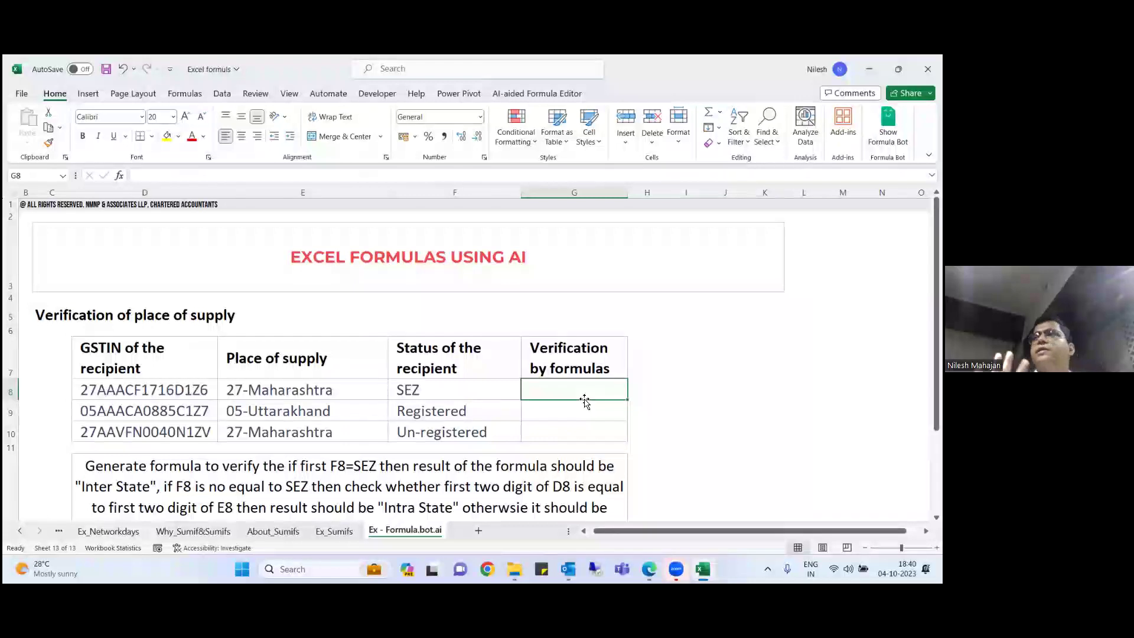
{"action": "key", "text": "Left"}
{"action": "key", "text": "Left"}
{"action": "key", "text": "Left"}
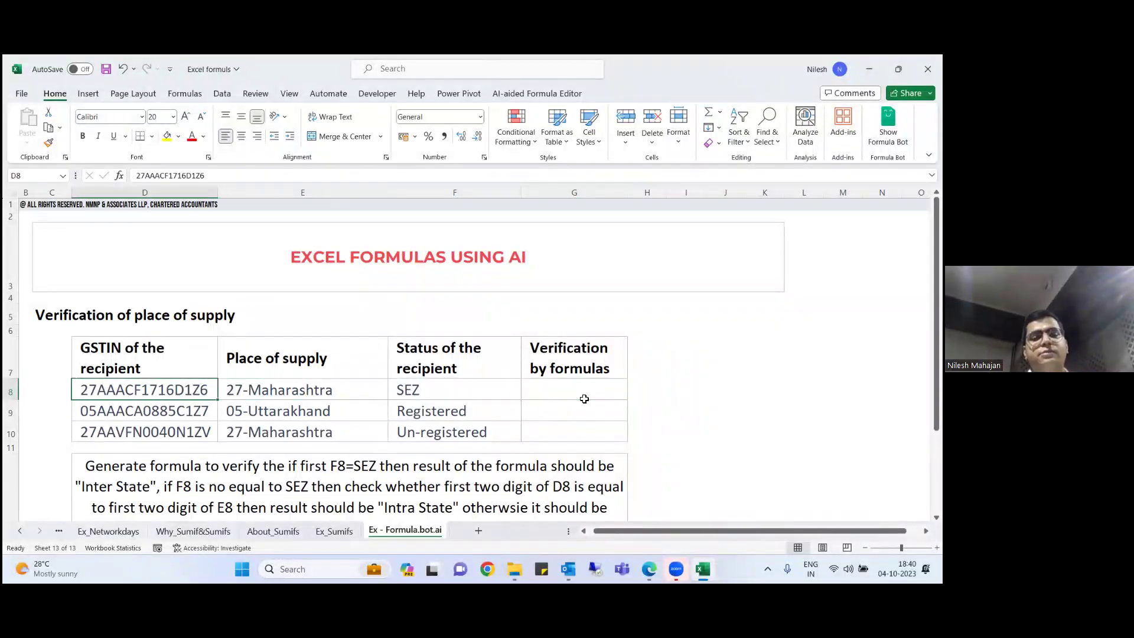
{"action": "key", "text": "Right"}
{"action": "key", "text": "Left"}
{"action": "key", "text": "Right"}
{"action": "key", "text": "Left"}
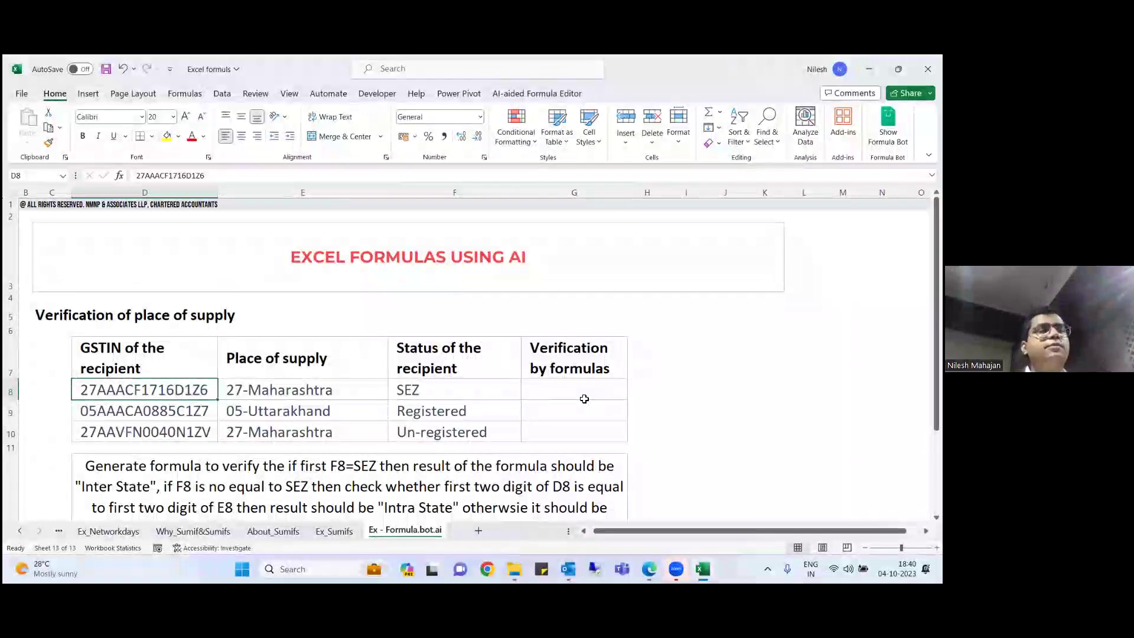
{"action": "key", "text": "Right"}
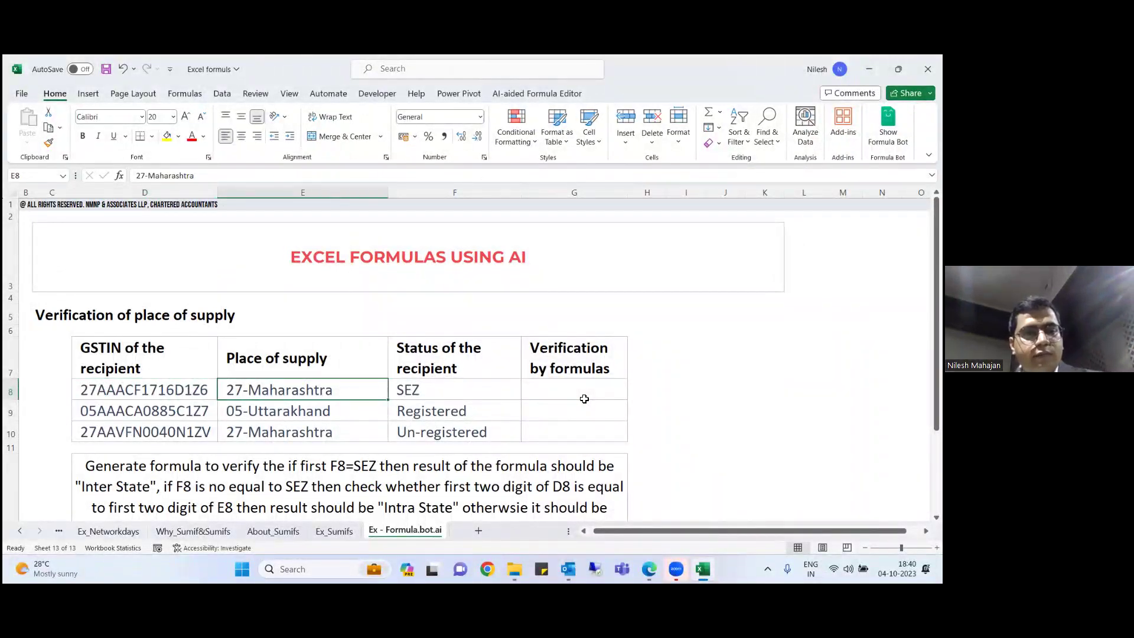
{"action": "key", "text": "Right"}
{"action": "key", "text": "Right"}
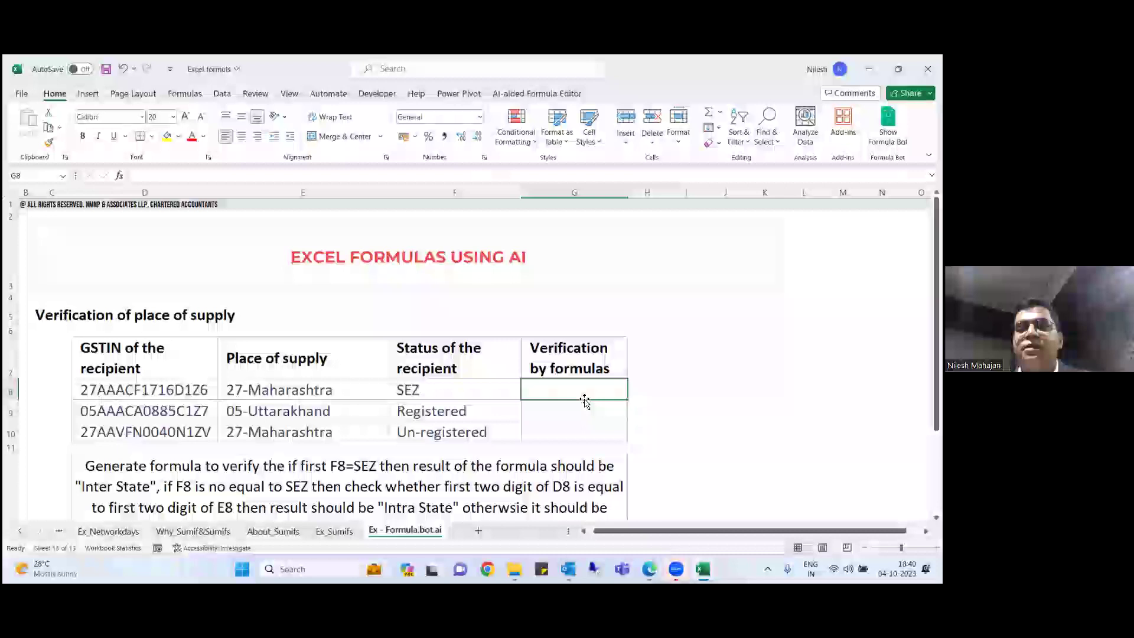
- Review rows 9 and 10's GSTIN, place of supply and status, ending at instruction D12
{"action": "key", "text": "Down"}
{"action": "key", "text": "Left"}
{"action": "key", "text": "Left"}
{"action": "key", "text": "Left"}
{"action": "key", "text": "Right"}
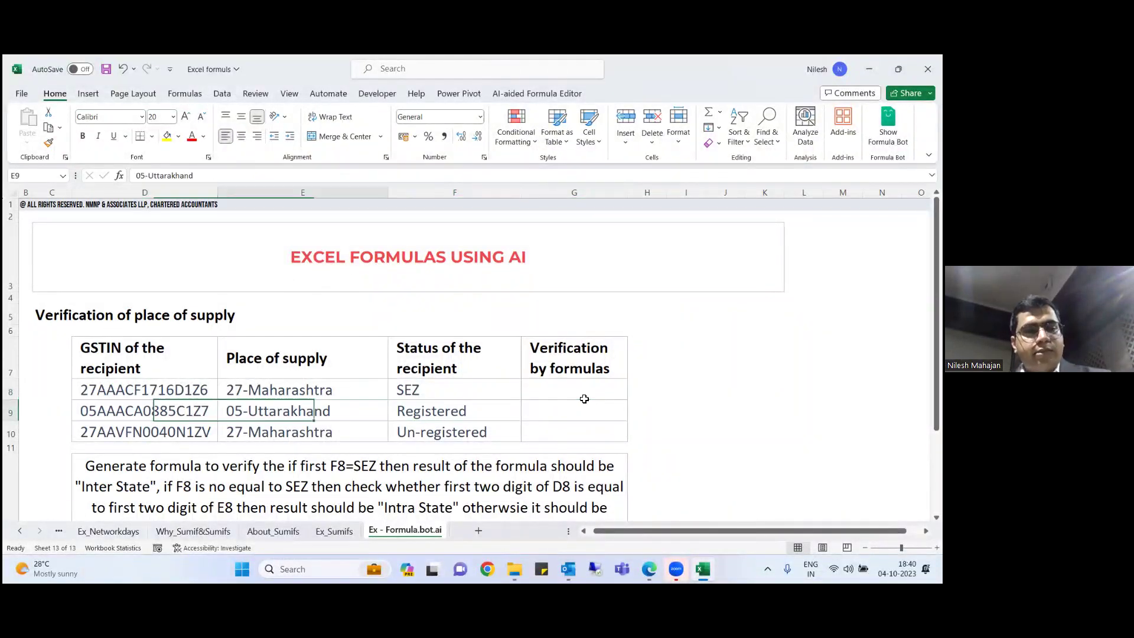
{"action": "key", "text": "Right"}
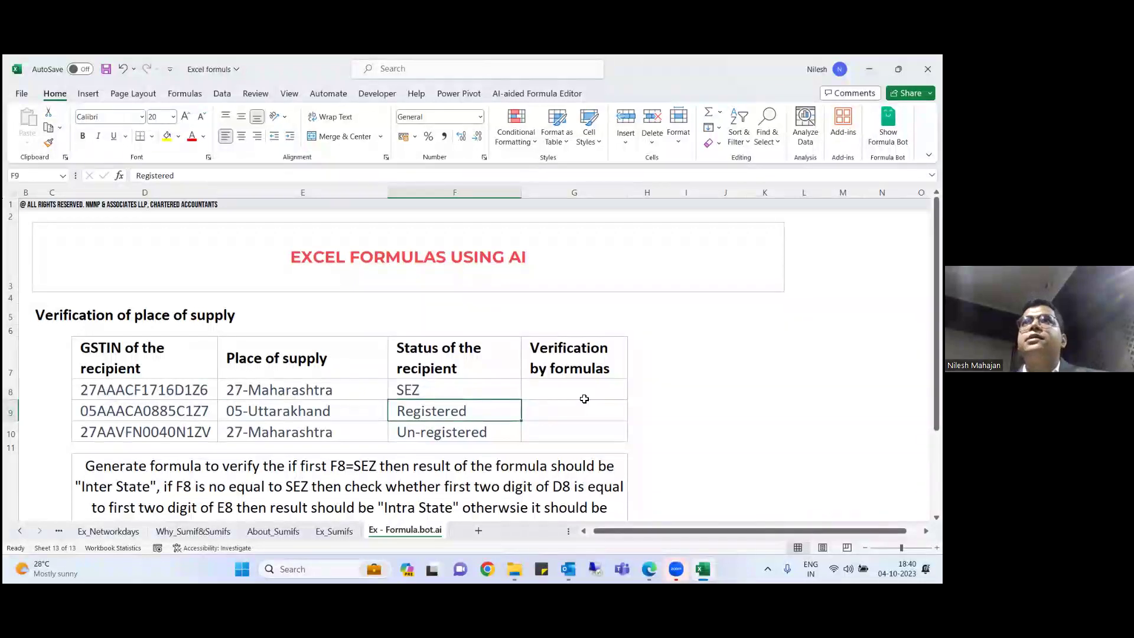
{"action": "key", "text": "Left"}
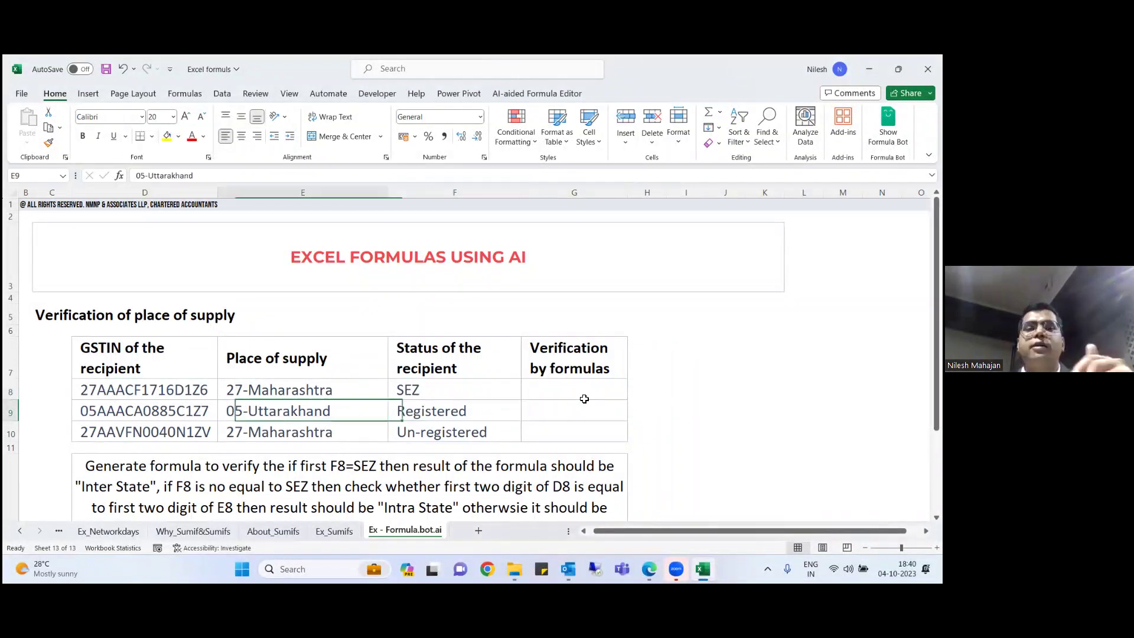
{"action": "key", "text": "Left"}
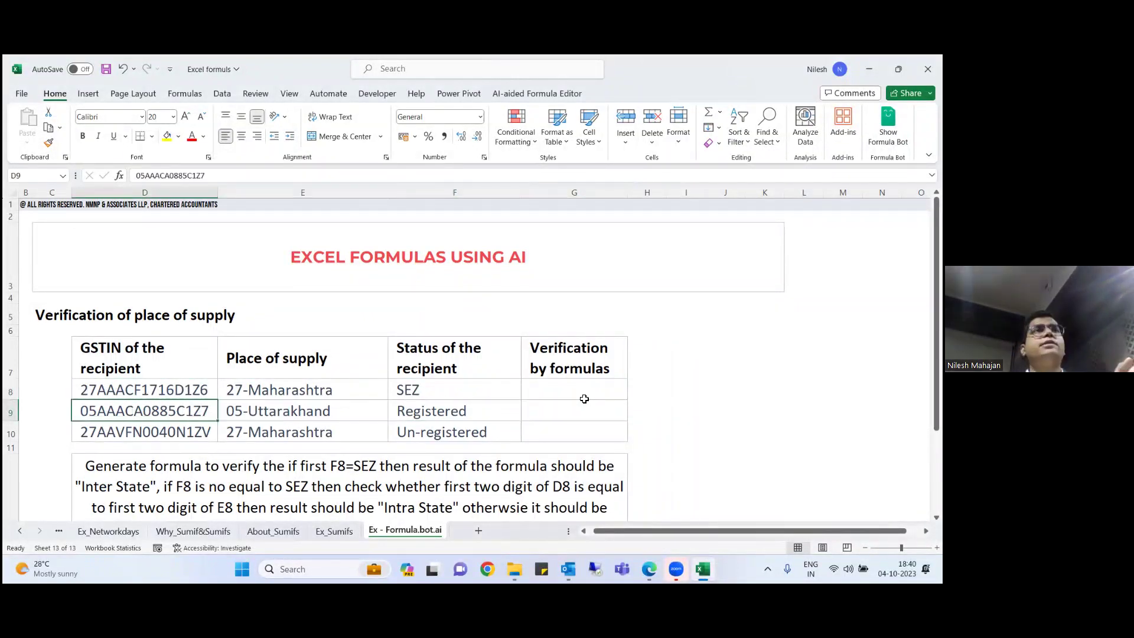
{"action": "key", "text": "Down"}
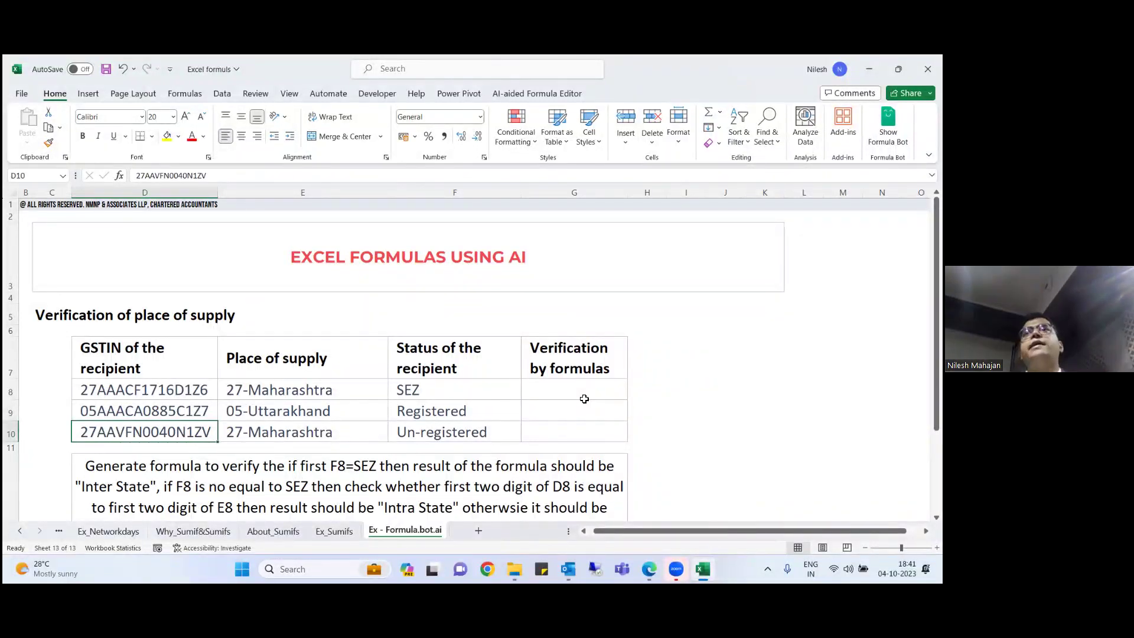
{"action": "key", "text": "Down"}
{"action": "key", "text": "Down"}
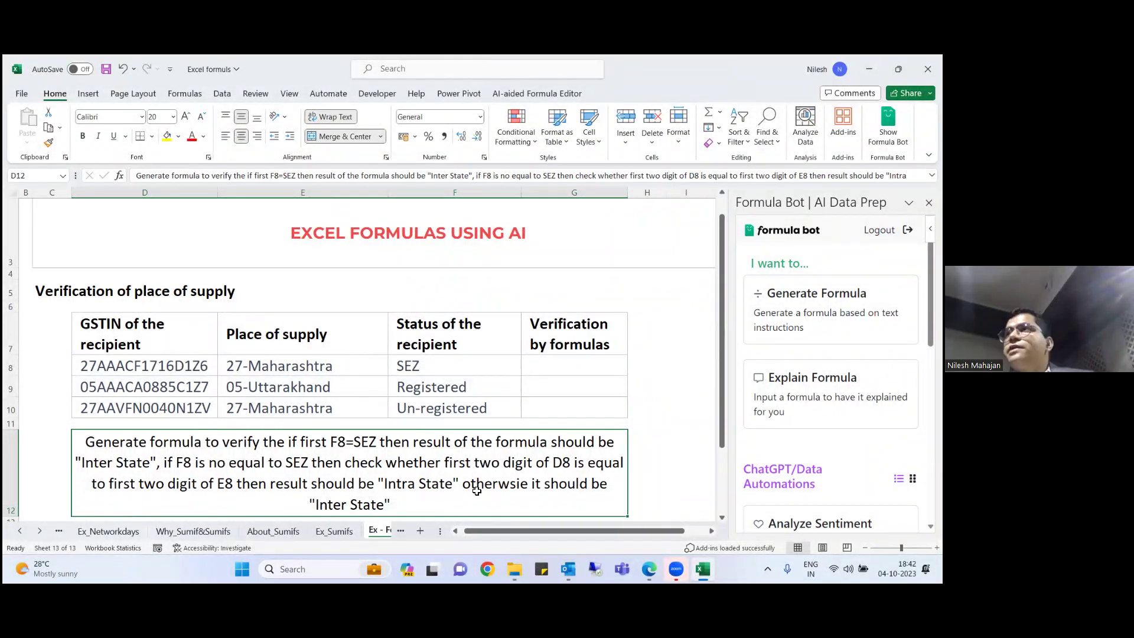
- Submit the D12 instruction text to Formula Bot's Generate Formula
{"action": "double_click", "coordinate": [350, 512]}
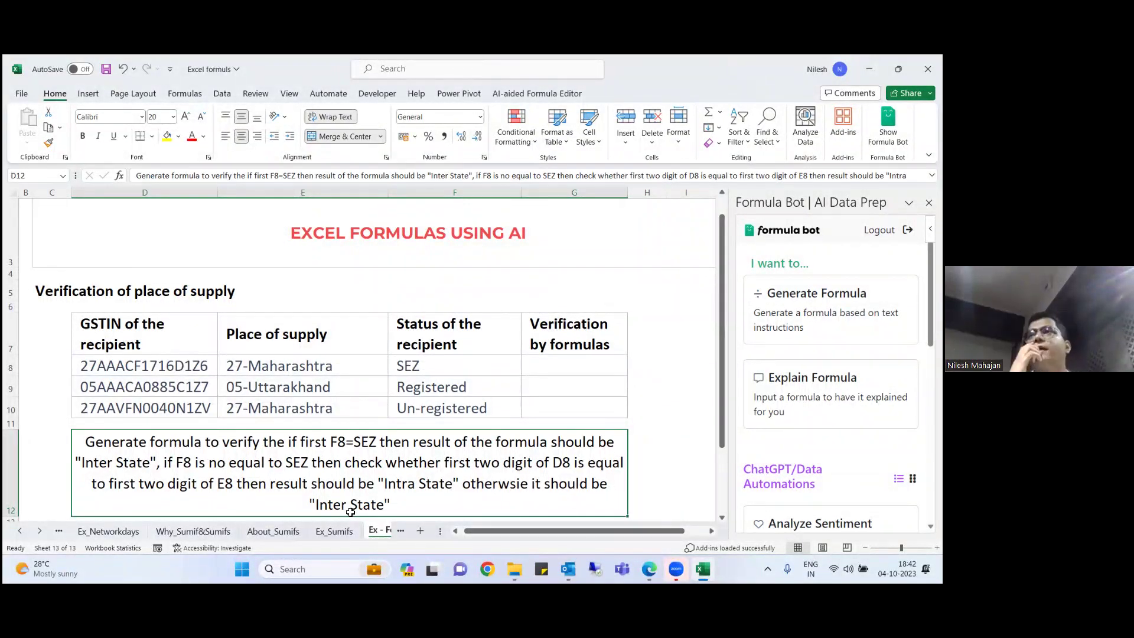
{"action": "double_click", "coordinate": [175, 459]}
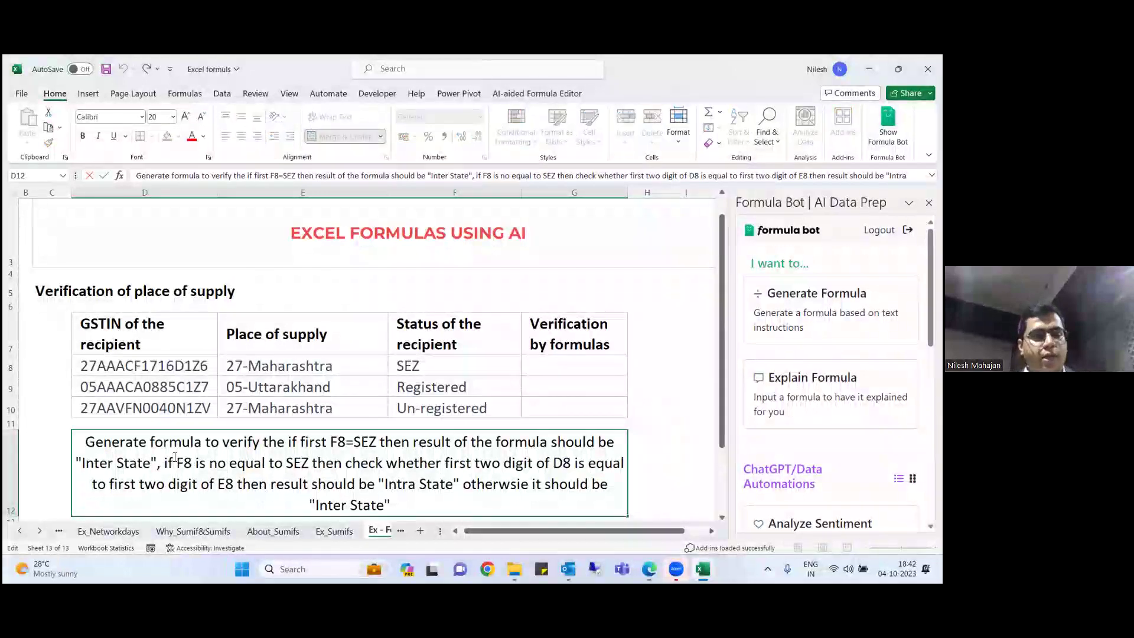
{"action": "key", "text": "ctrl+a"}
{"action": "key", "text": "ctrl+c"}
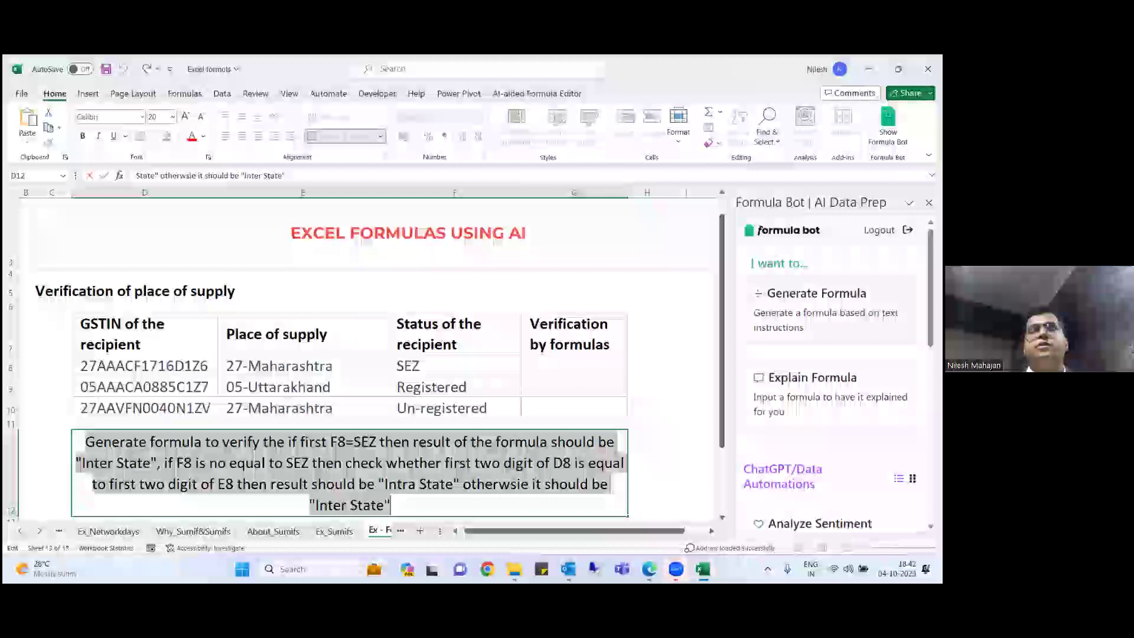
{"action": "left_click", "coordinate": [748, 325]}
{"action": "left_click", "coordinate": [765, 331]}
{"action": "key", "text": "ctrl+v"}
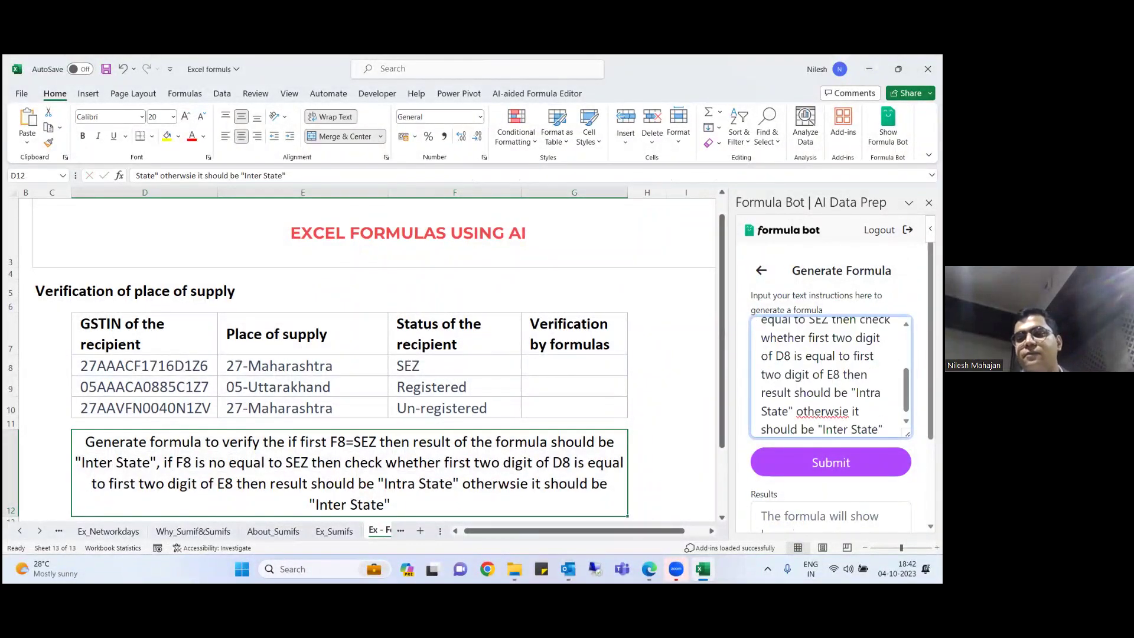
{"action": "left_click", "coordinate": [831, 462]}
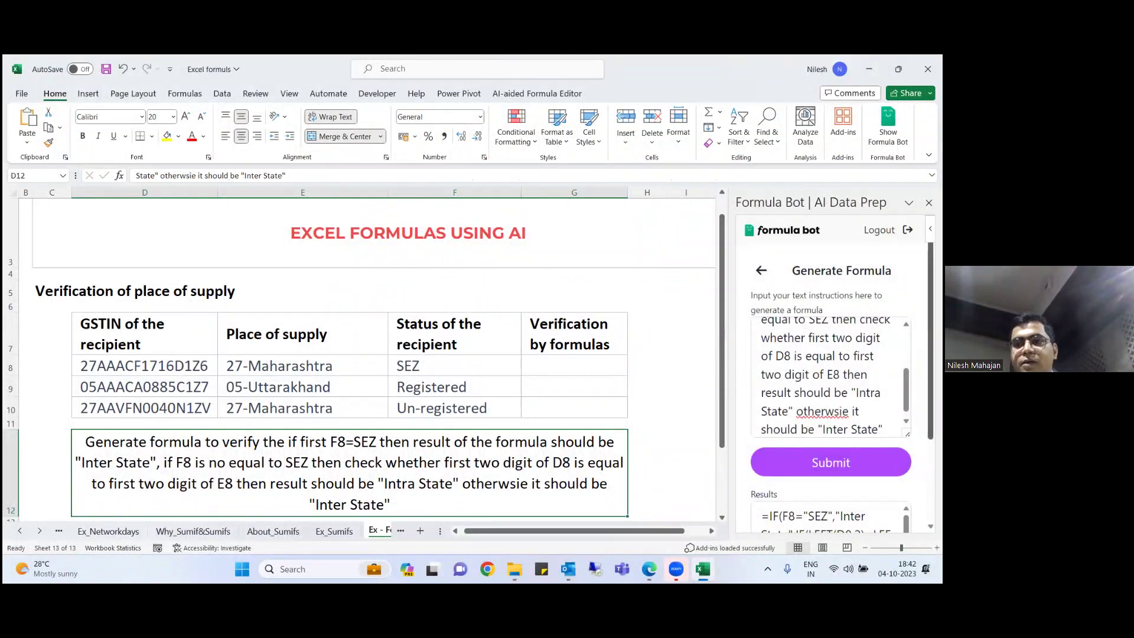
- Paste the generated nested IF formula into G8, returning Inter State for the SEZ recipient
{"action": "scroll", "coordinate": [831, 367], "scroll_direction": "down", "scroll_amount": 2}
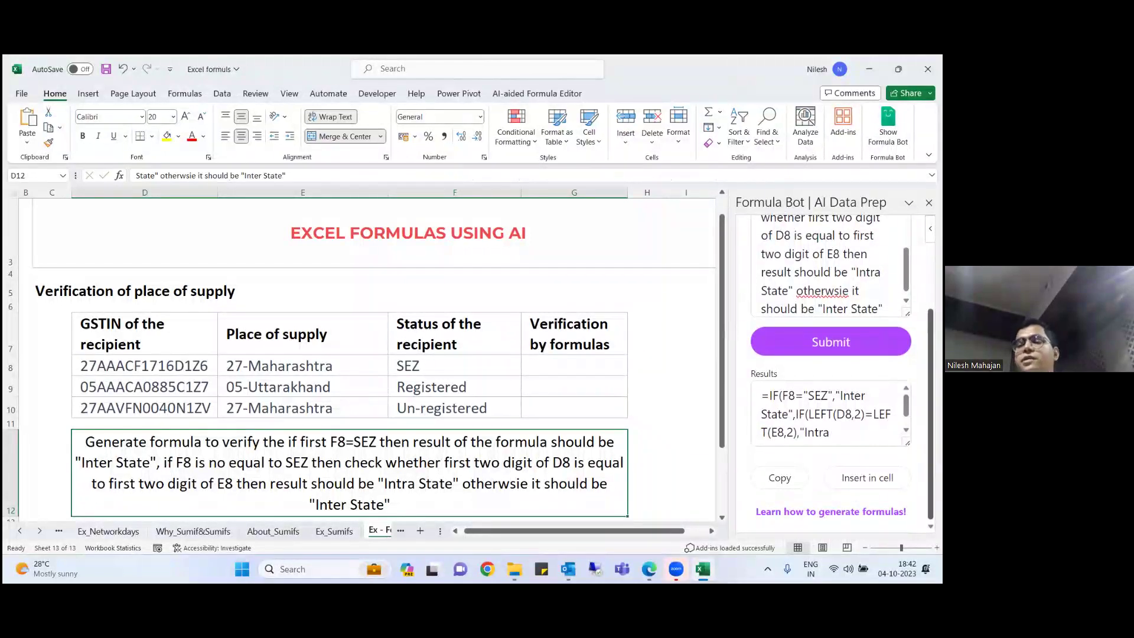
{"action": "left_click", "coordinate": [810, 396]}
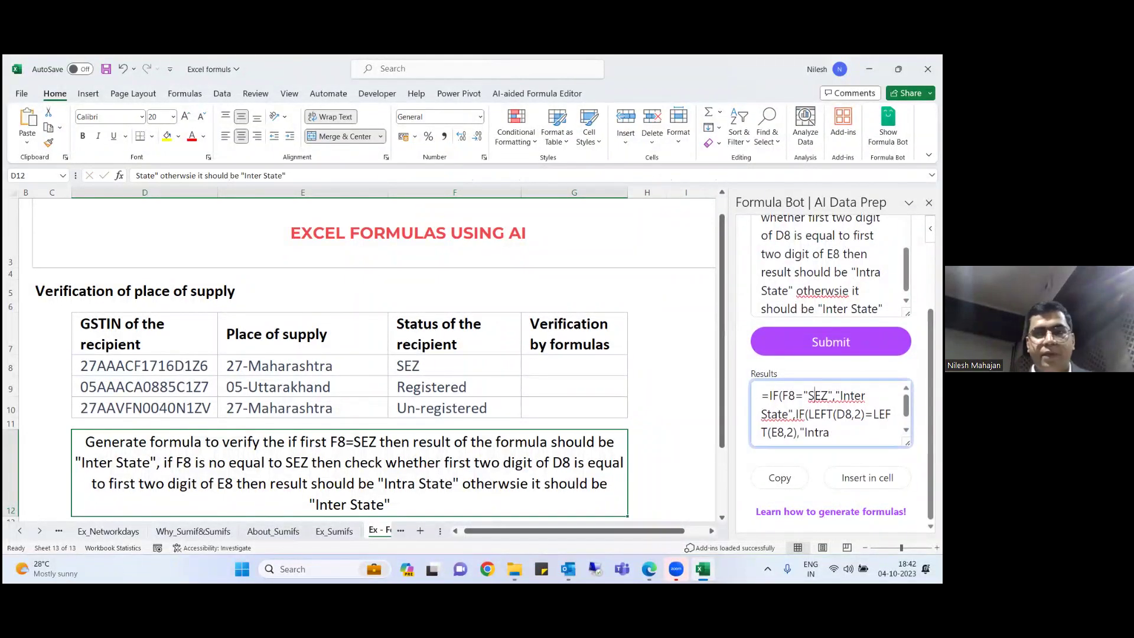
{"action": "key", "text": "ctrl+a"}
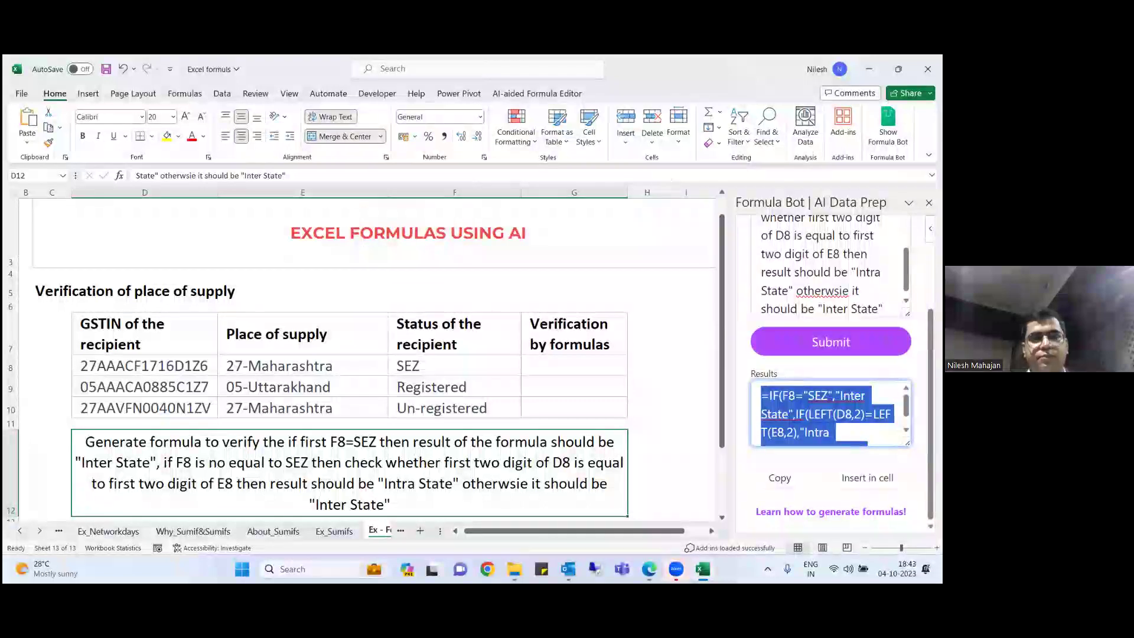
{"action": "double_click", "coordinate": [602, 359]}
{"action": "key", "text": "ctrl+v"}
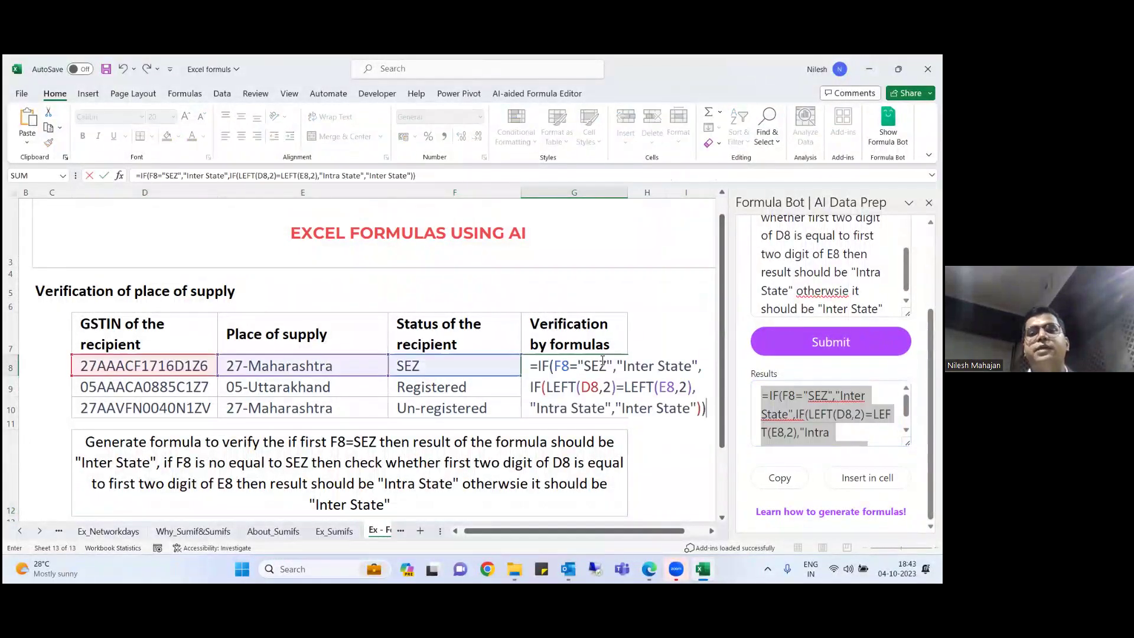
{"action": "key", "text": "Return"}
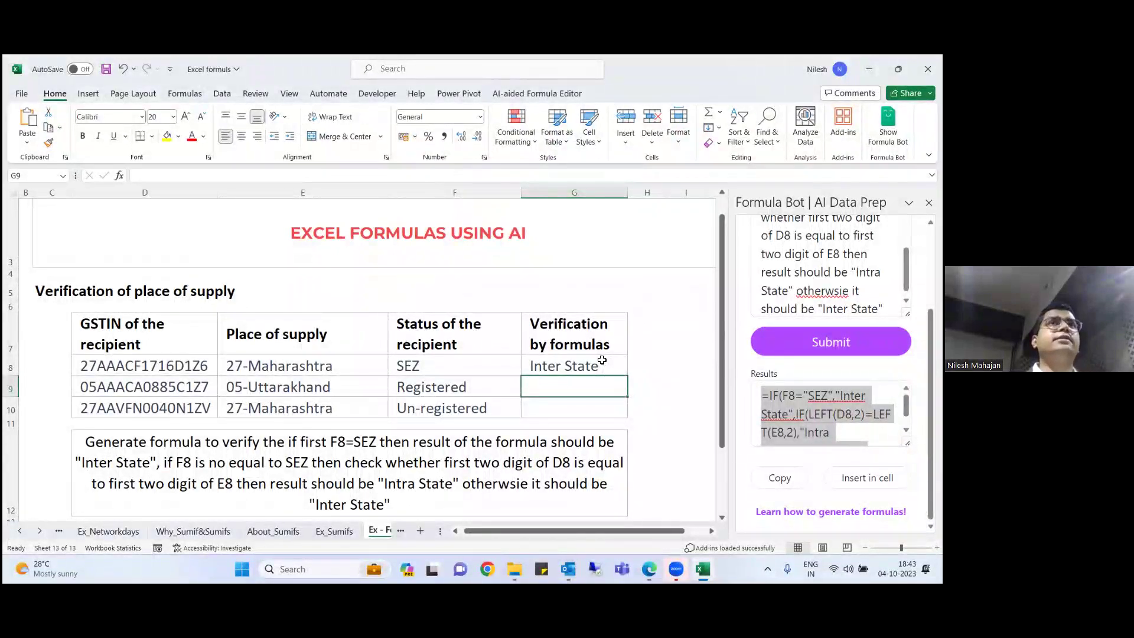
- Fill the G8 verification formula down to G10, then move to E10
{"action": "left_click", "coordinate": [602, 360]}
{"action": "key", "text": "shift+Down"}
{"action": "key", "text": "shift+Down"}
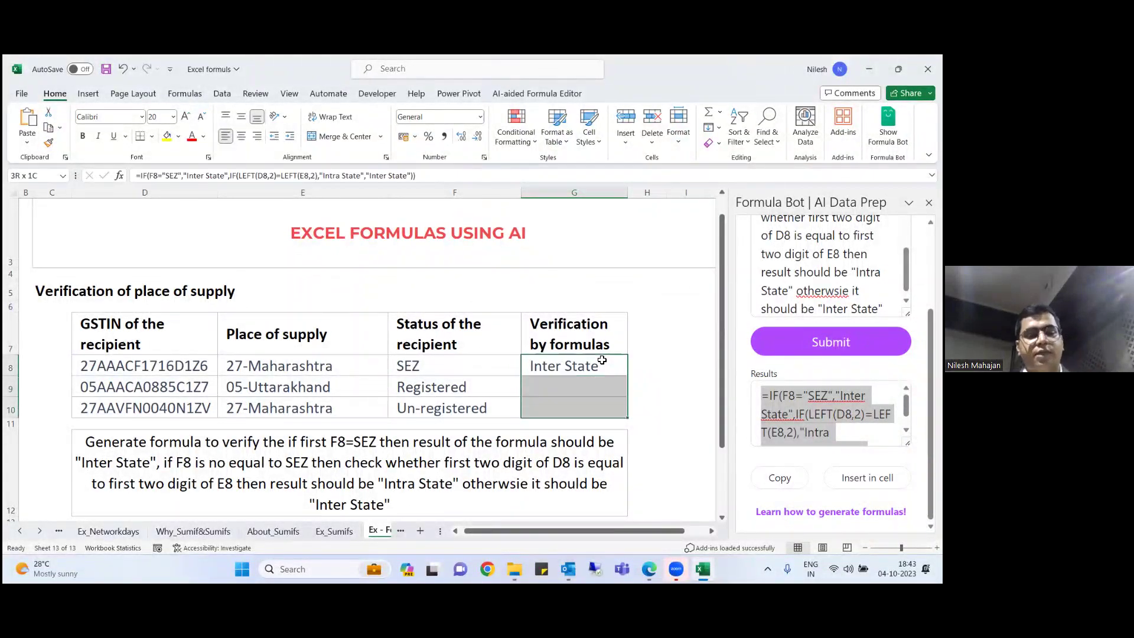
{"action": "key", "text": "ctrl+d"}
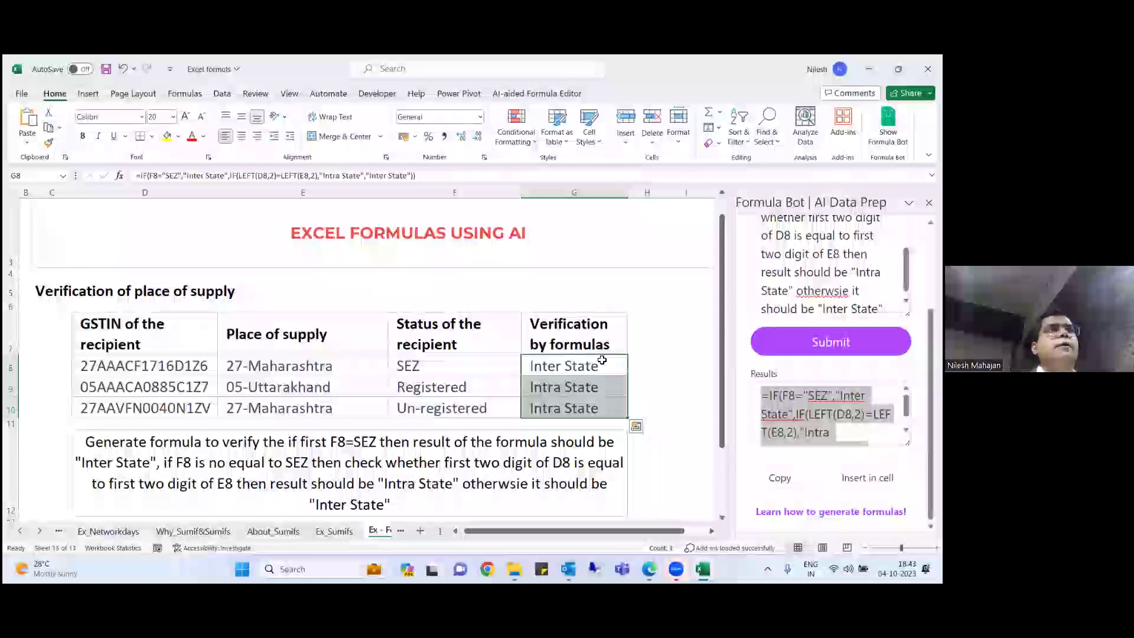
{"action": "key", "text": "Left"}
{"action": "key", "text": "Left"}
{"action": "key", "text": "Down"}
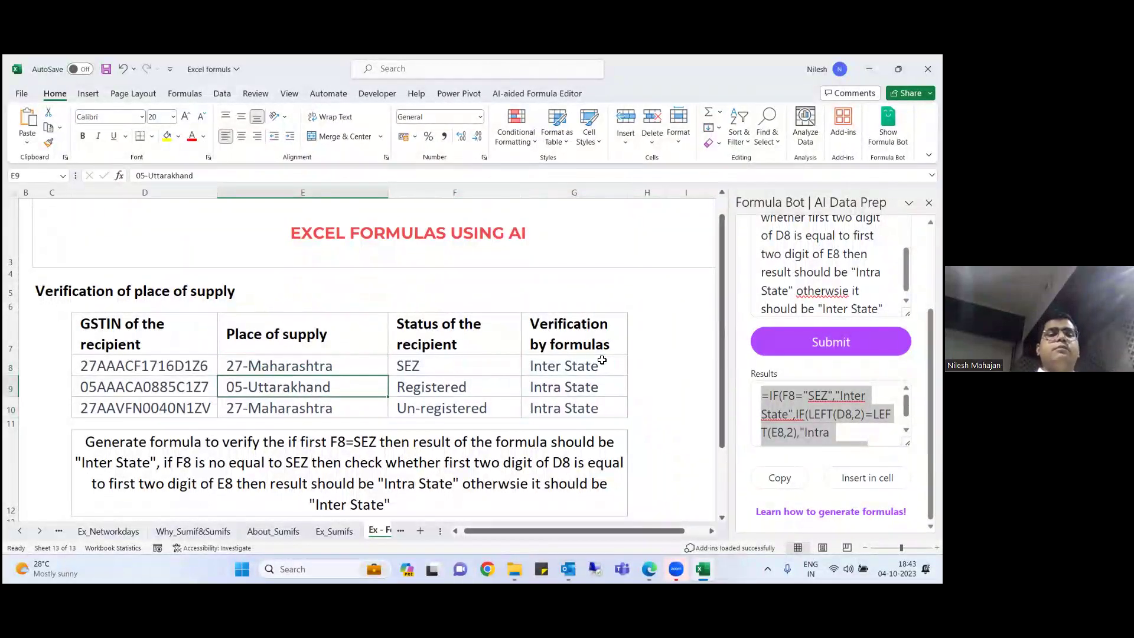
{"action": "key", "text": "Down"}
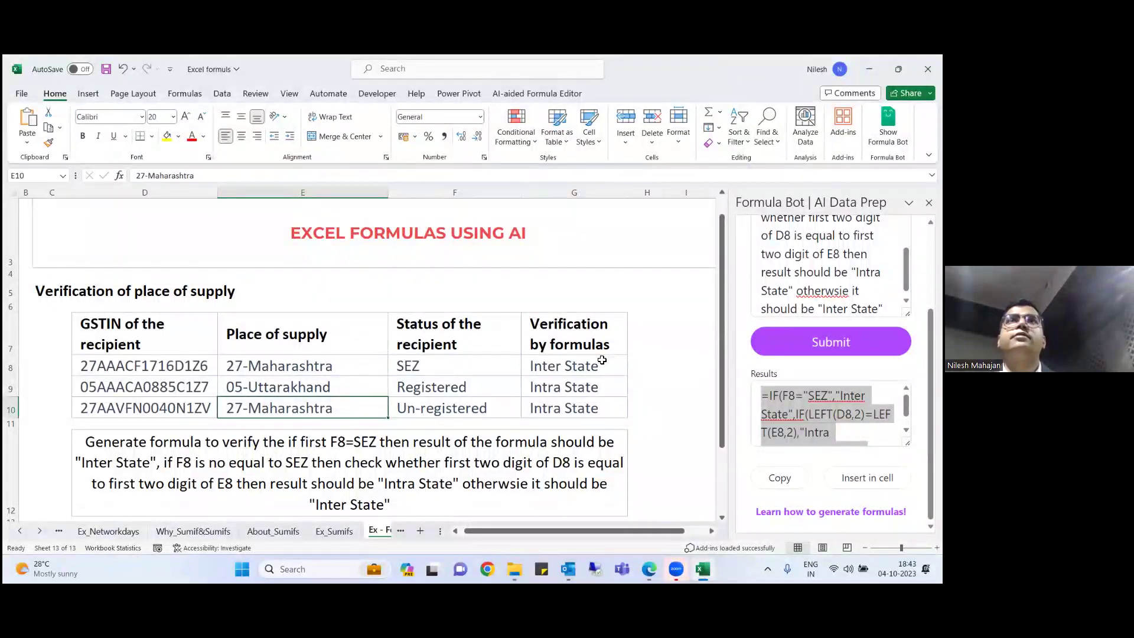
- Copy 05-Uttarakhand from E9 into E10 so G10 returns Inter State
{"action": "key", "text": "ctrl+d"}
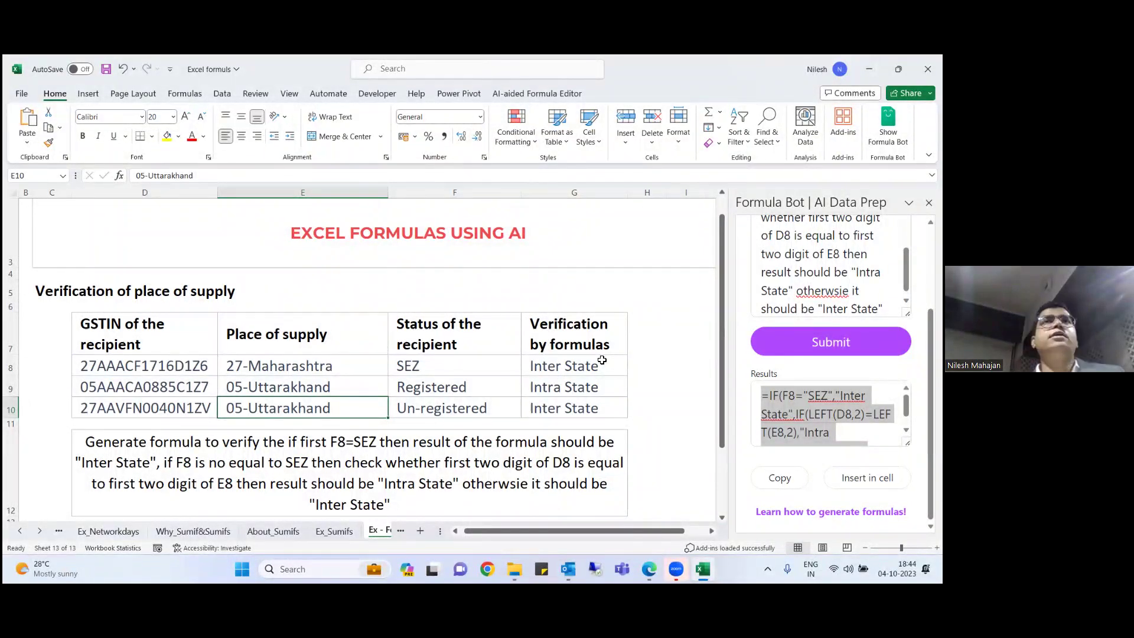
- Close the Excel workbook without saving and launch Google Chrome
{"action": "left_click", "coordinate": [401, 532]}
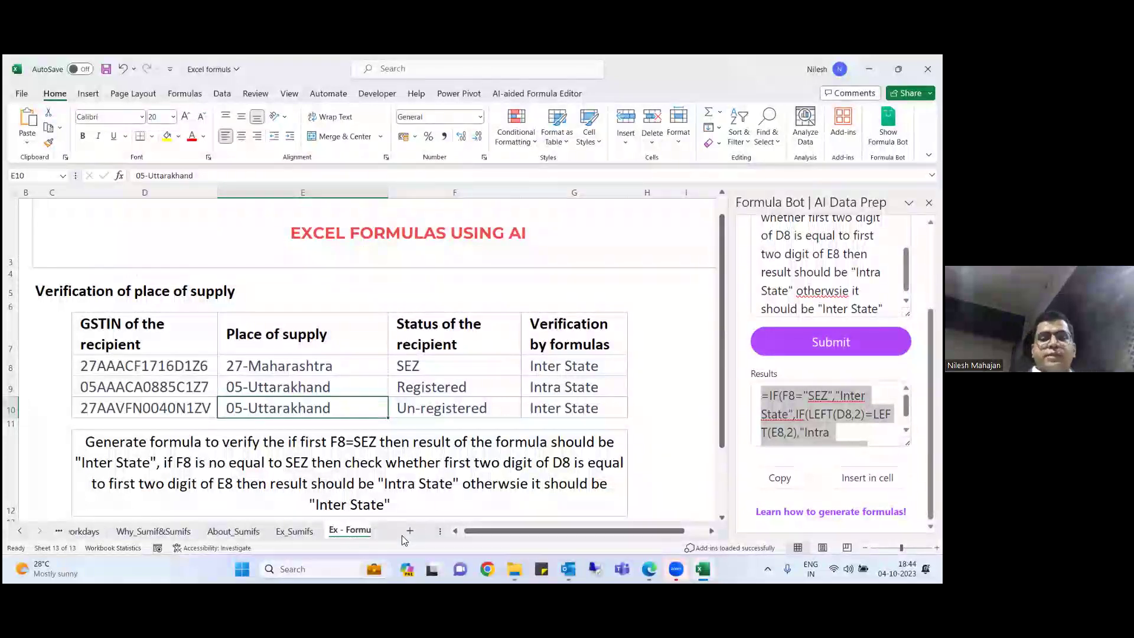
{"action": "left_click", "coordinate": [528, 330]}
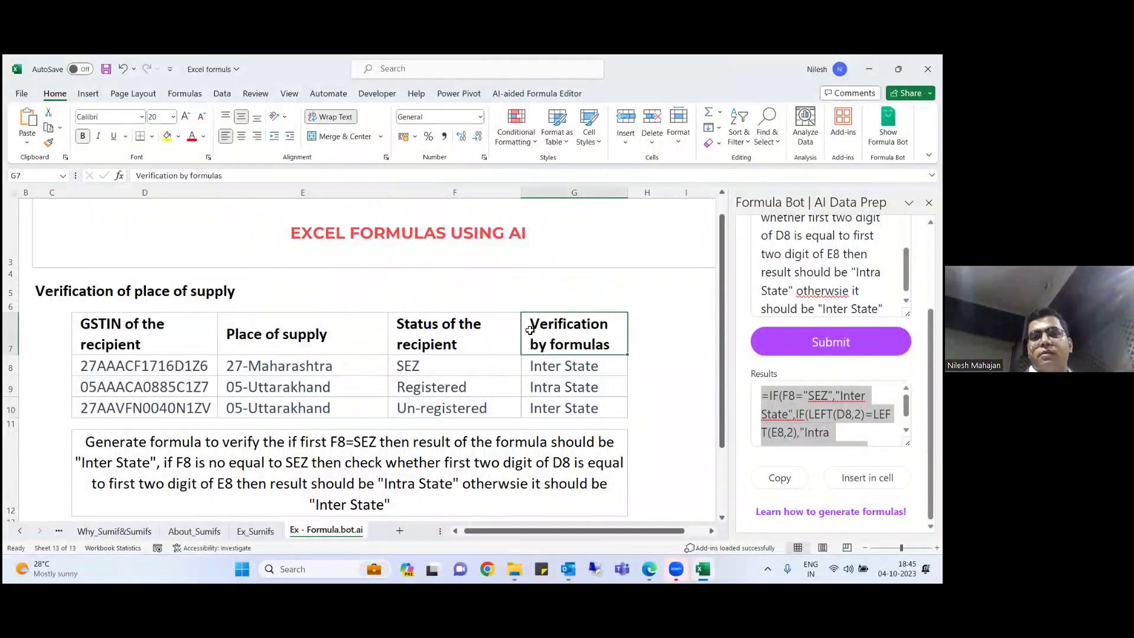
{"action": "left_click", "coordinate": [928, 69]}
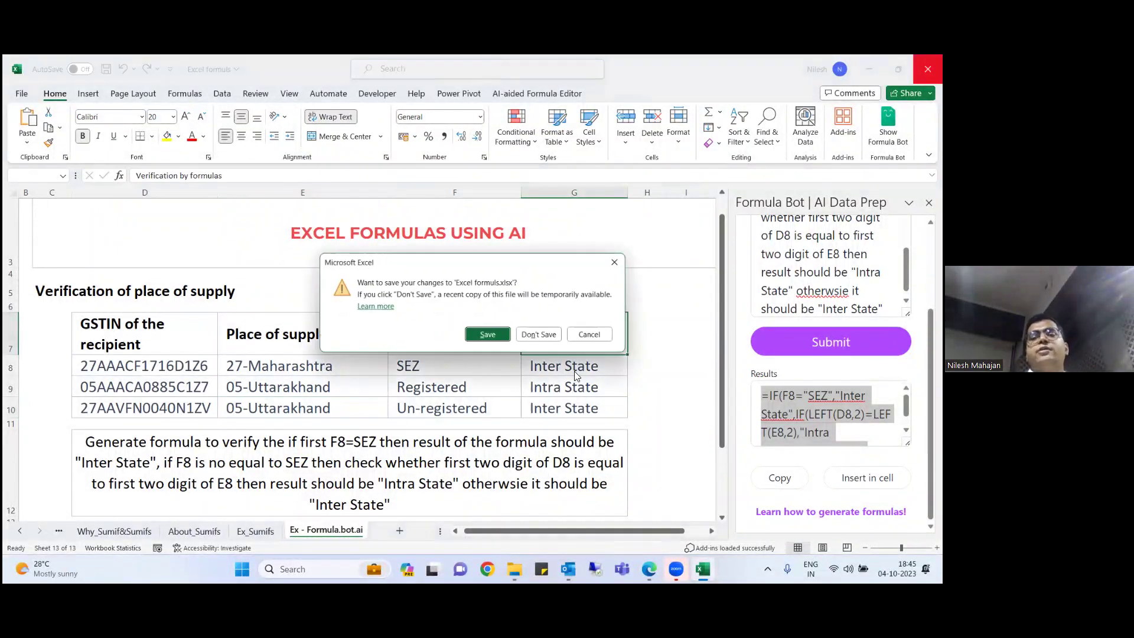
{"action": "left_click", "coordinate": [539, 332]}
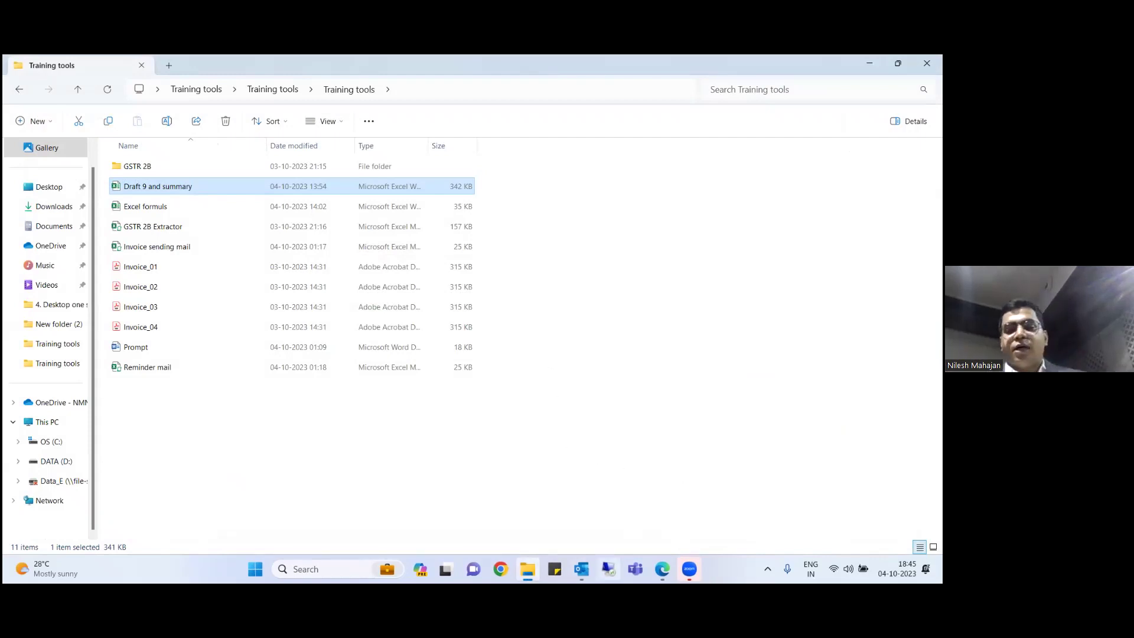
{"action": "left_click", "coordinate": [500, 569]}
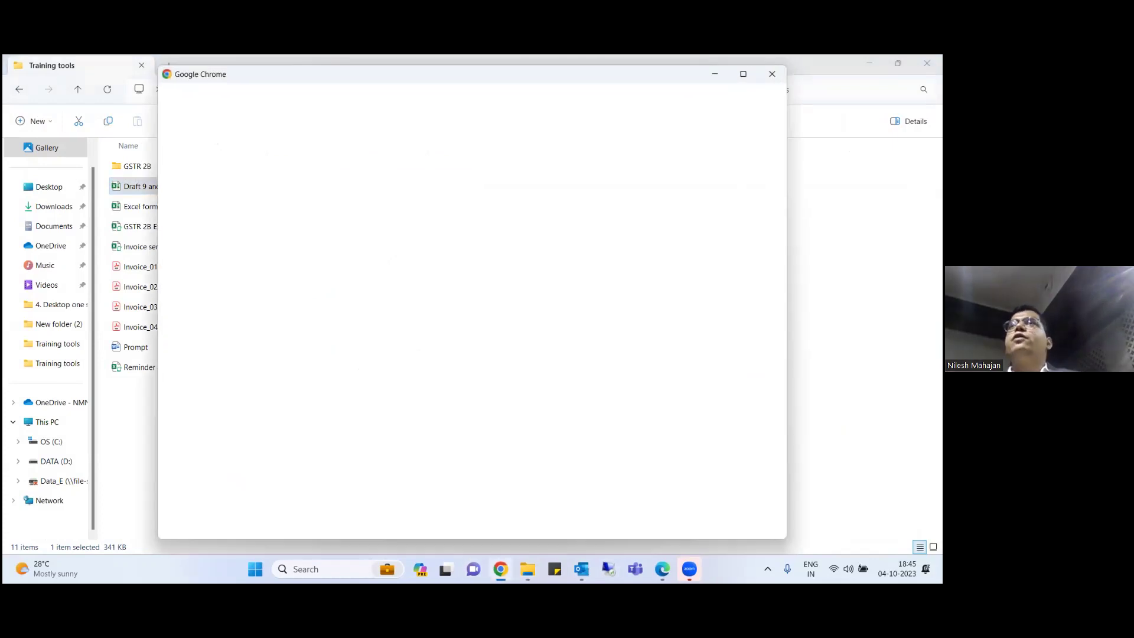
{"action": "left_click", "coordinate": [530, 362]}
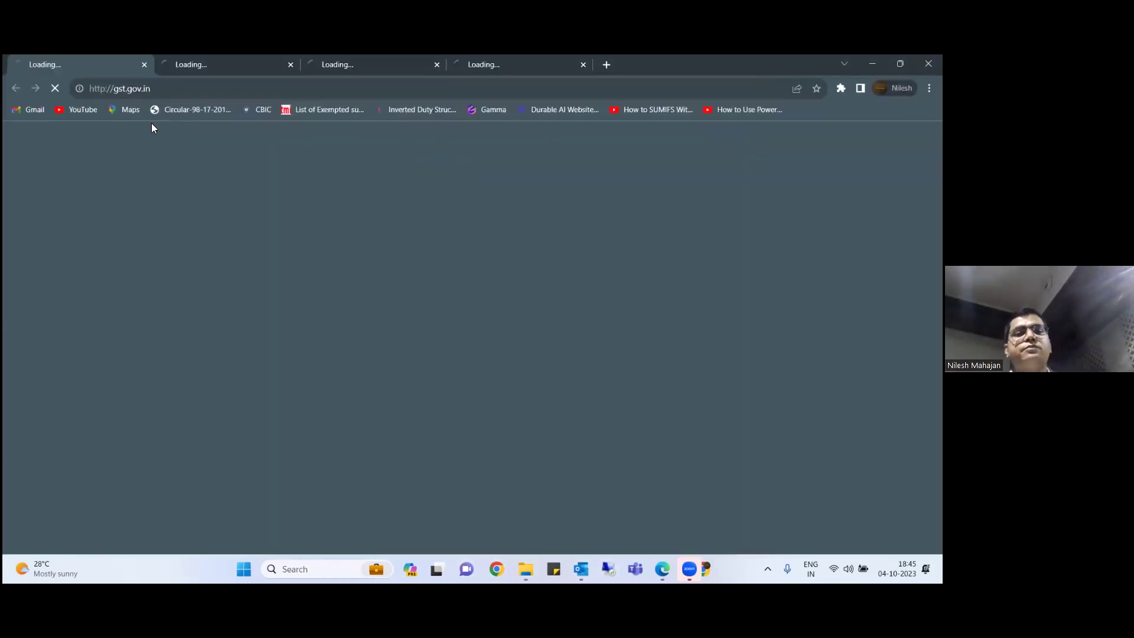
- Visit the Formula Bot website, then close the Chrome window
{"action": "left_click", "coordinate": [138, 89]}
{"action": "type", "text": "for"}
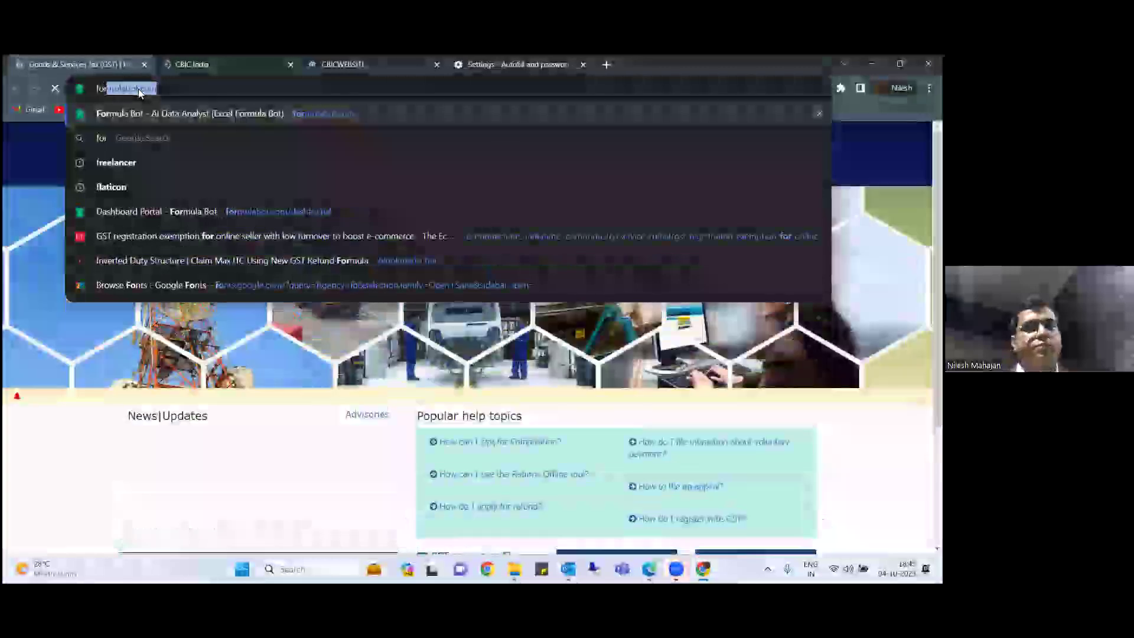
{"action": "key", "text": "Return"}
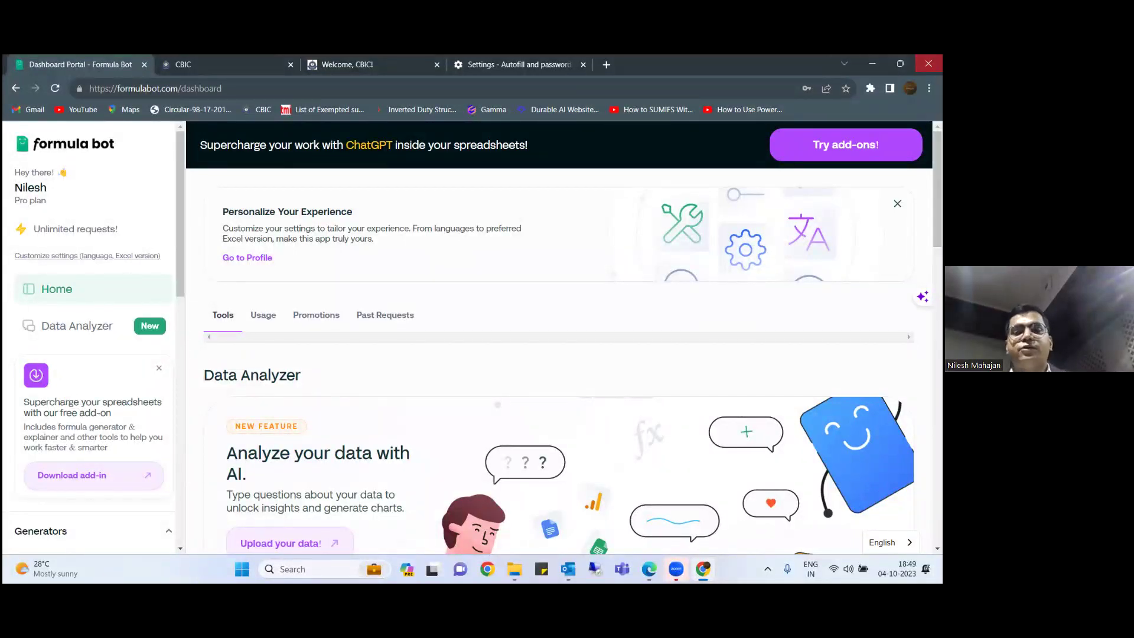
{"action": "left_click", "coordinate": [928, 64]}
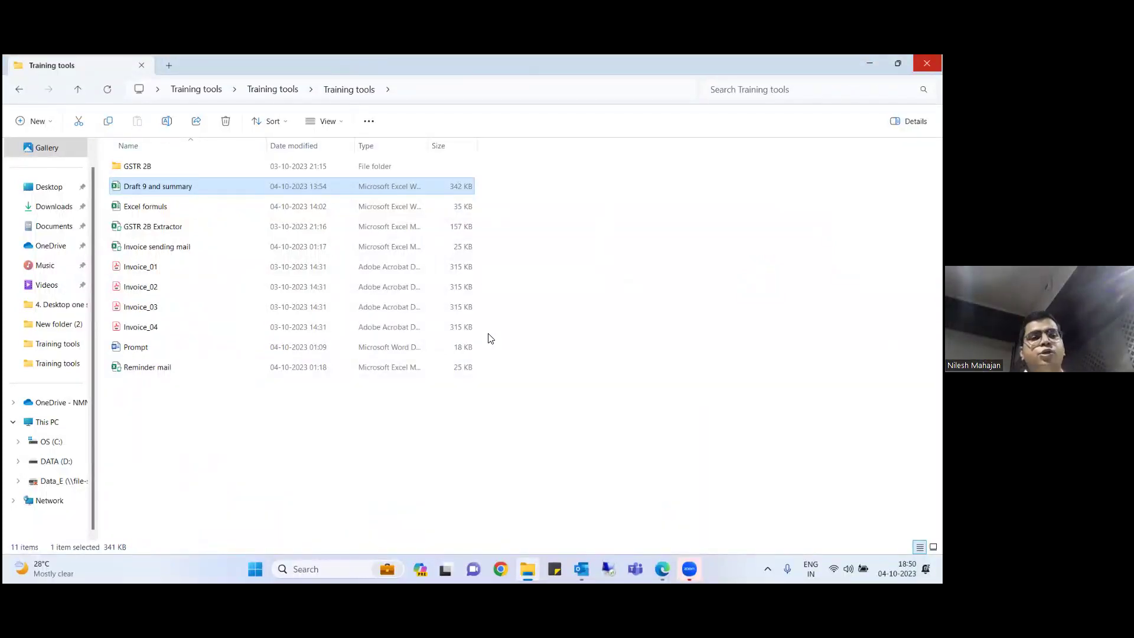
- Open the Reminder mail workbook showing the Sep-23 GSTR - 3B client e-mail table
{"action": "double_click", "coordinate": [196, 375]}
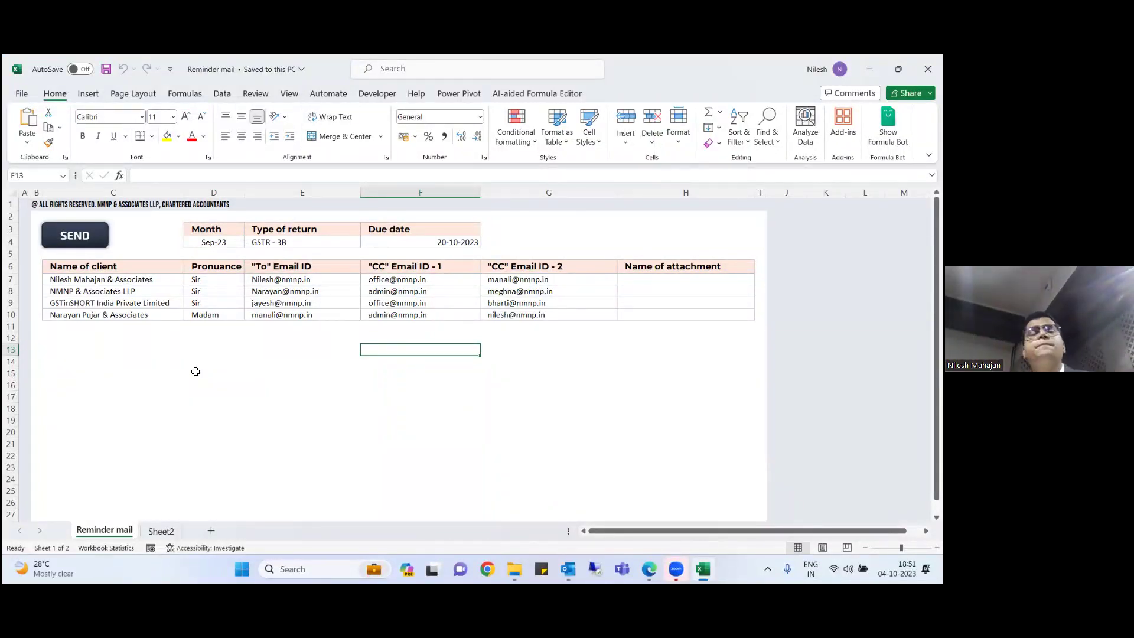
- Check the client table, moving from row 7's salutation through To and CC to the attachment cell H7
{"action": "left_click", "coordinate": [186, 303]}
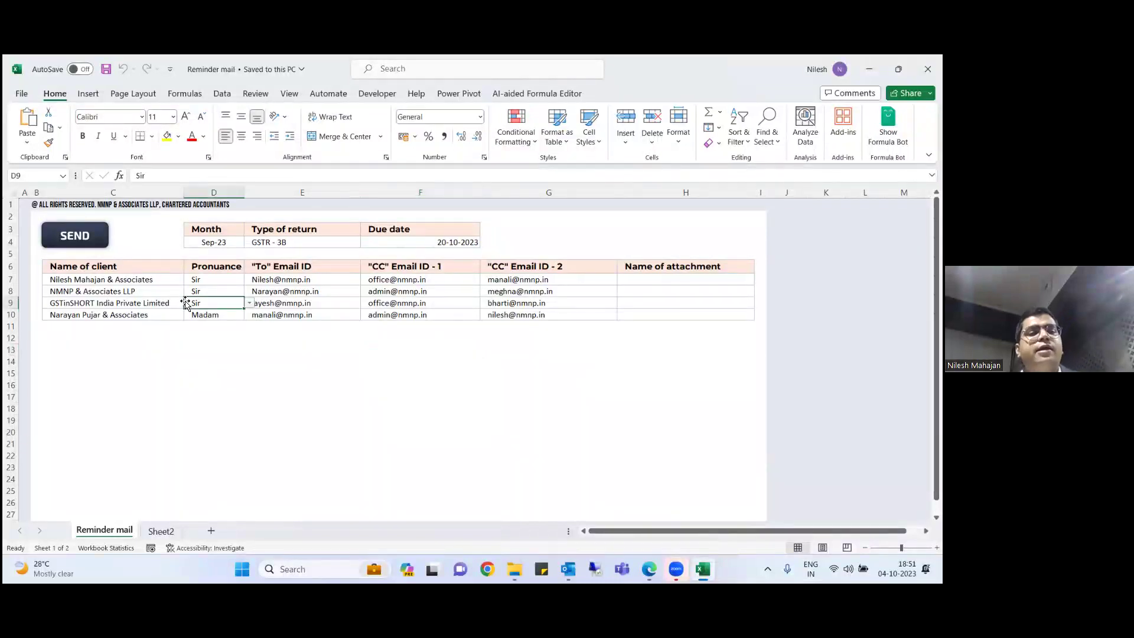
{"action": "key", "text": "Left"}
{"action": "key", "text": "Up"}
{"action": "key", "text": "Right"}
{"action": "key", "text": "Up"}
{"action": "key", "text": "Right"}
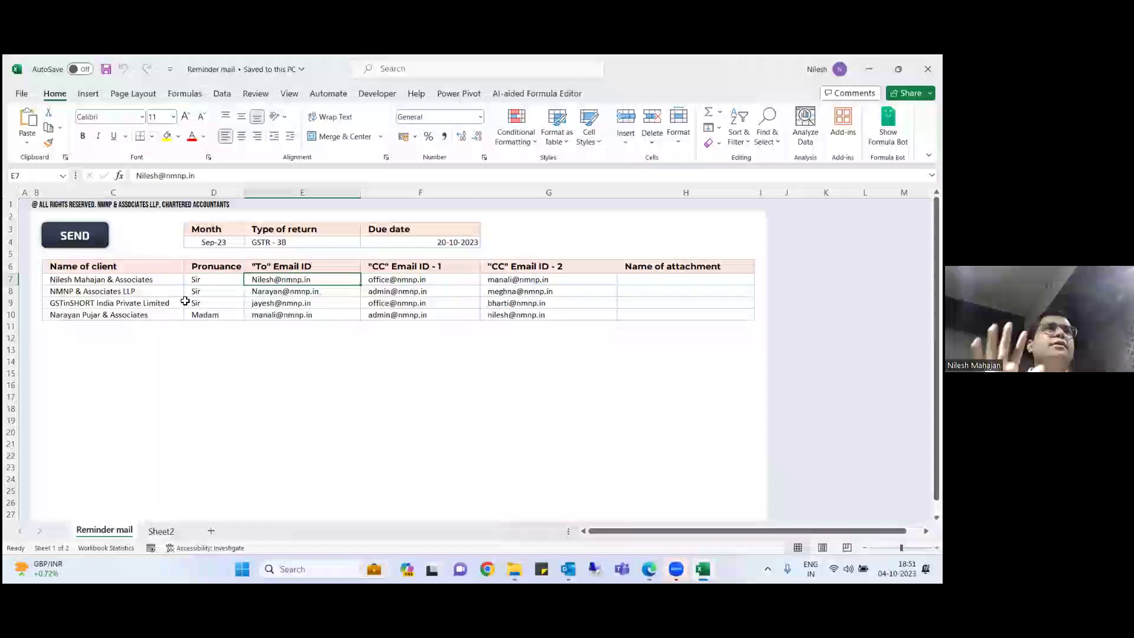
{"action": "key", "text": "Right"}
{"action": "key", "text": "Right"}
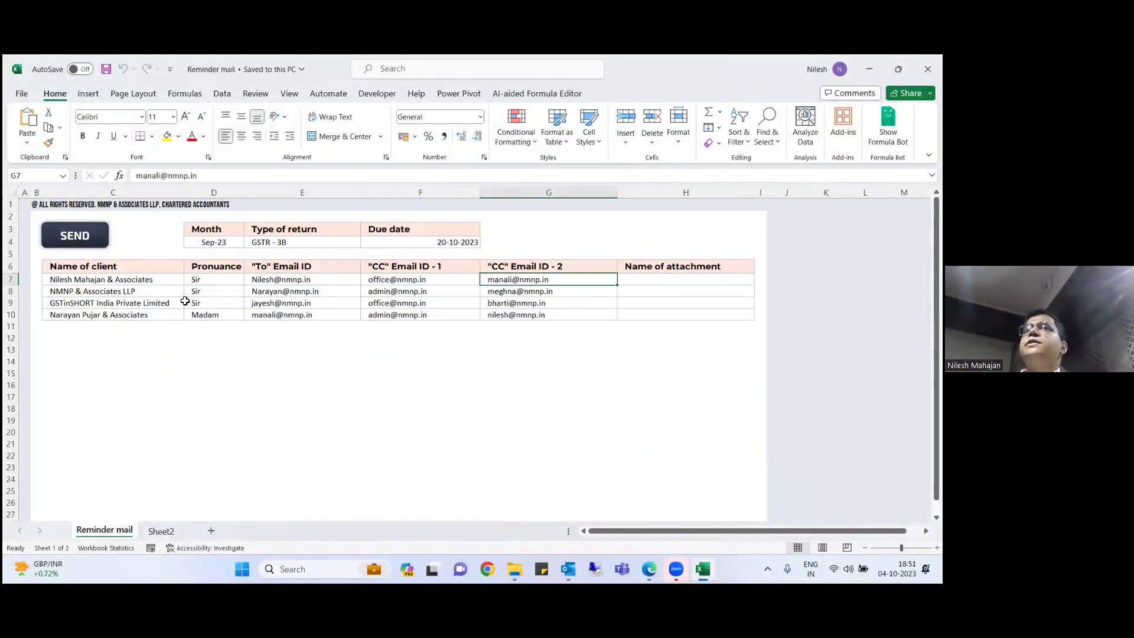
{"action": "key", "text": "Right"}
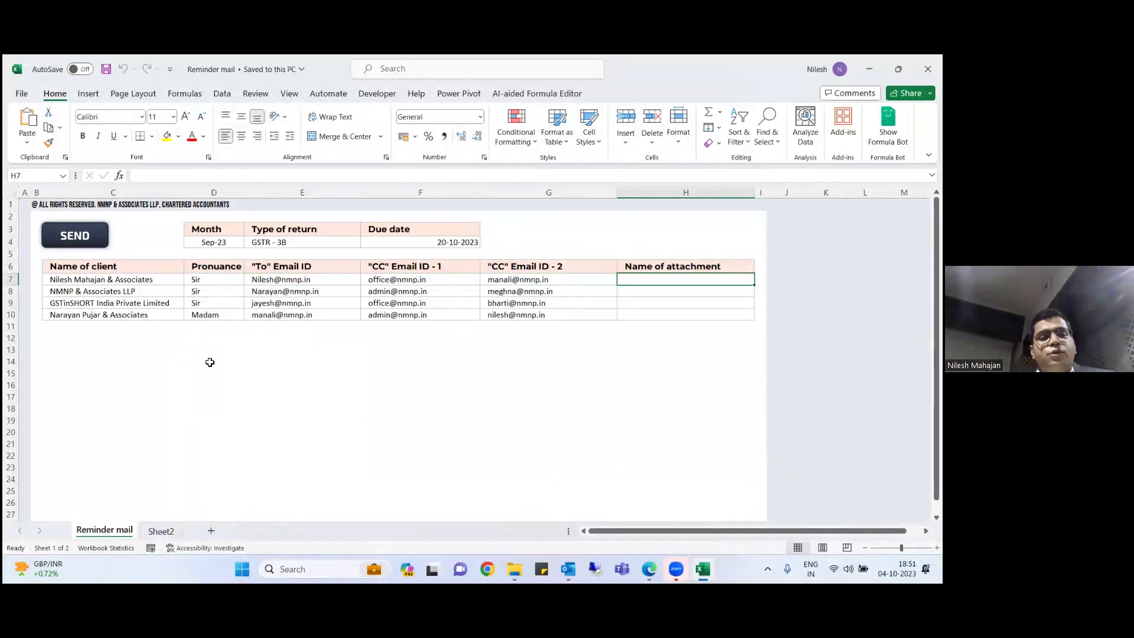
- Run the SEND macro and open the newest GSTR - 3B reminder in Outlook's Sent Items
{"action": "left_click", "coordinate": [95, 246]}
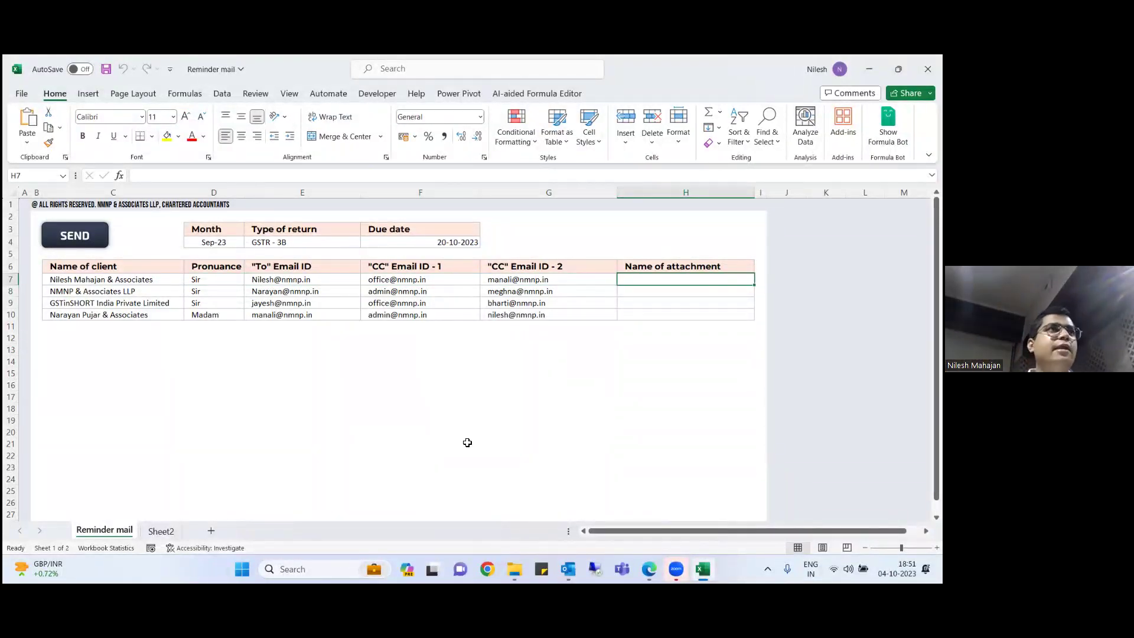
{"action": "left_click", "coordinate": [568, 569]}
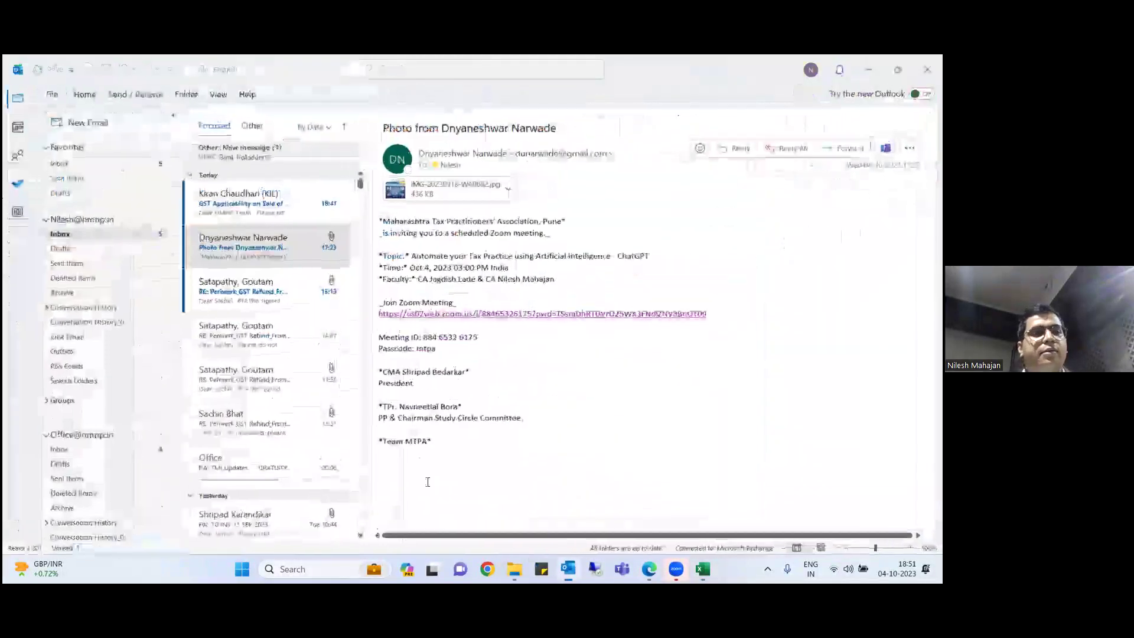
{"action": "left_click", "coordinate": [71, 263]}
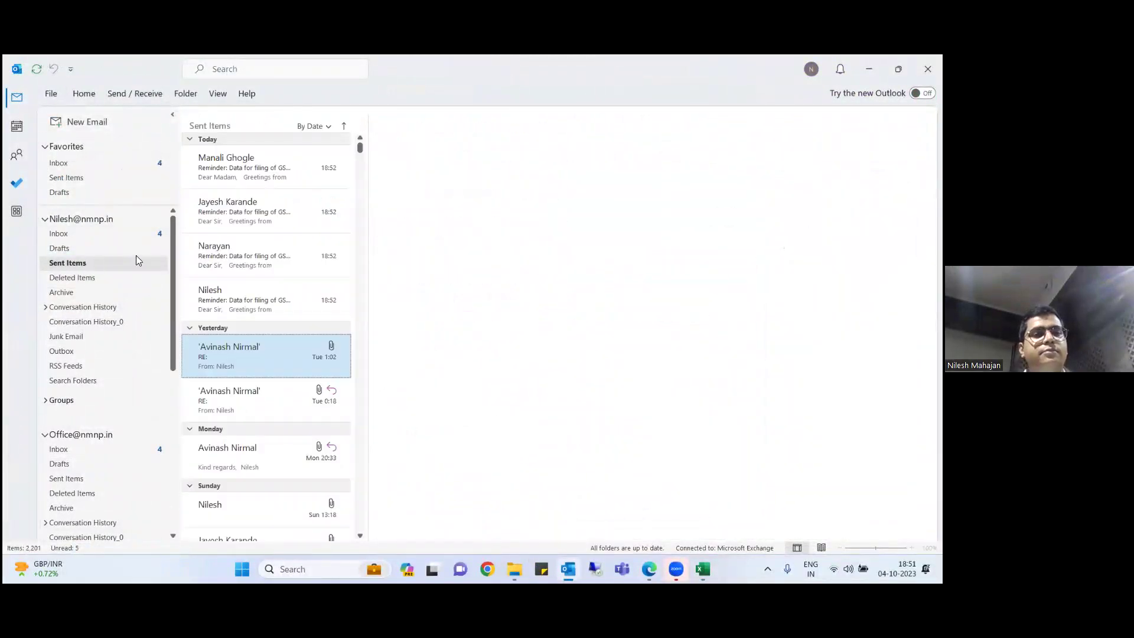
{"action": "left_click", "coordinate": [222, 182]}
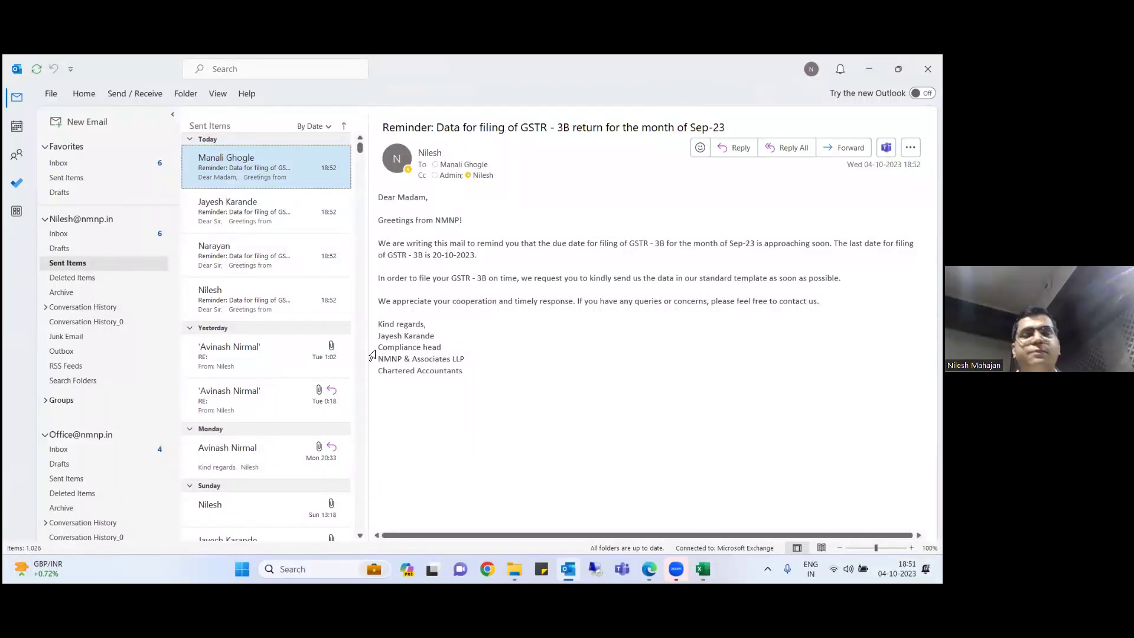
- Compare the sent reminder's body text against the workbook
{"action": "key", "text": "alt+Tab"}
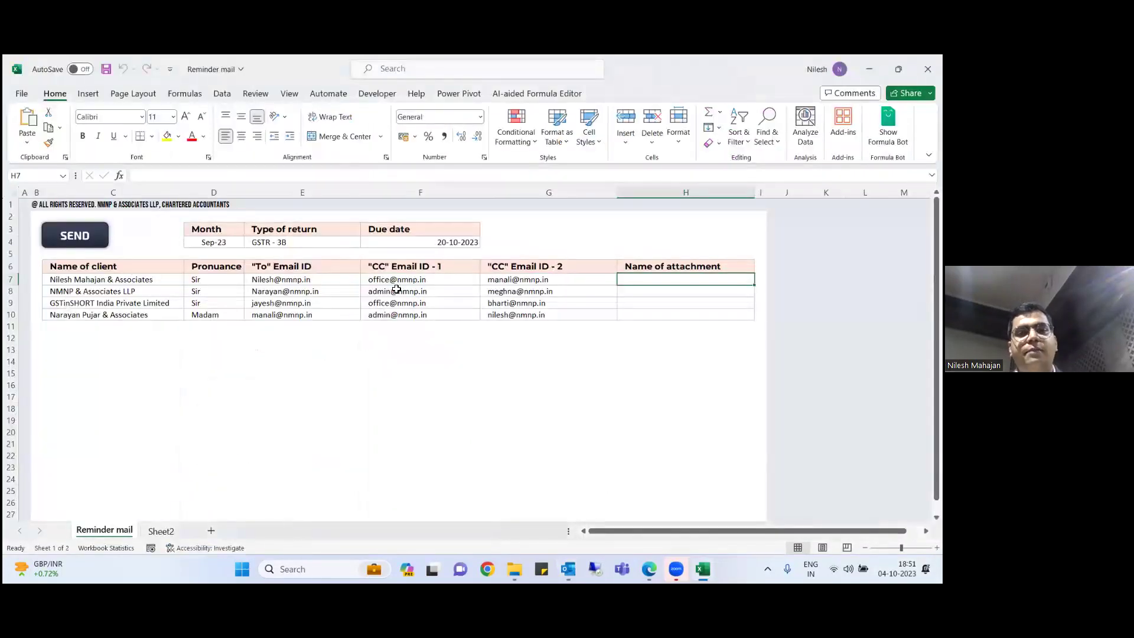
{"action": "key", "text": "alt+Tab"}
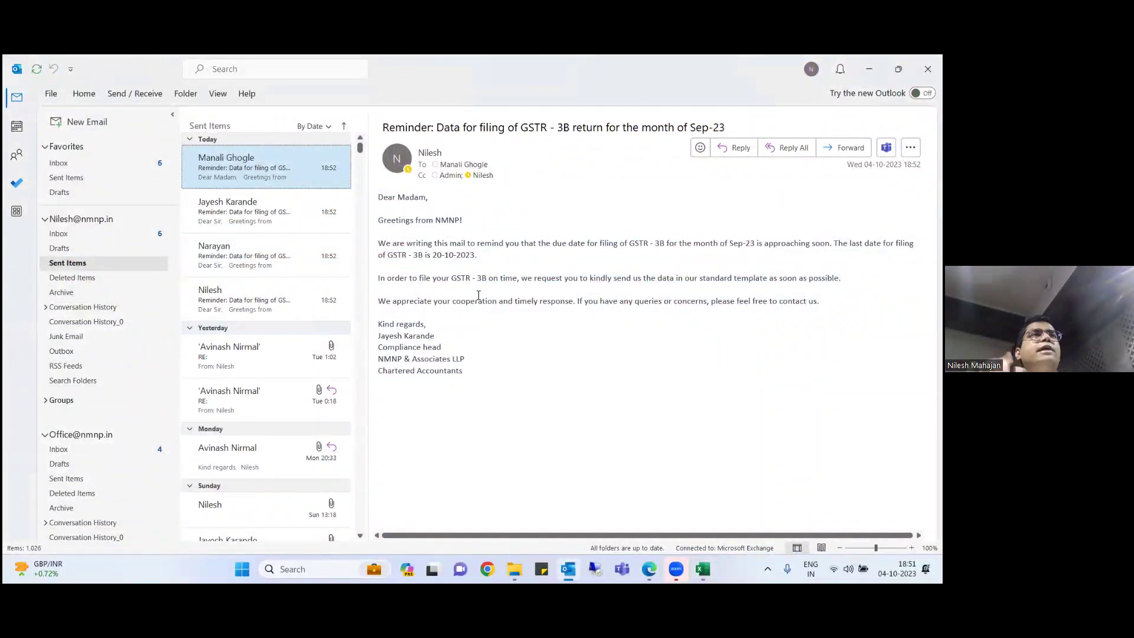
{"action": "left_click_drag", "start_coordinate": [385, 201], "coordinate": [488, 343]}
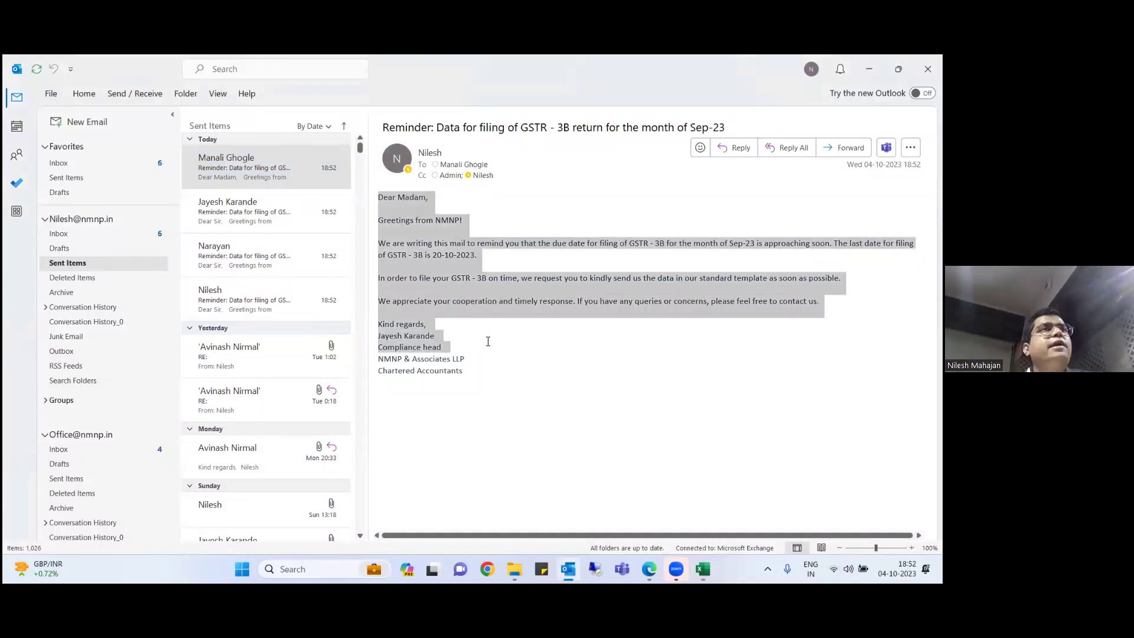
{"action": "left_click", "coordinate": [512, 204]}
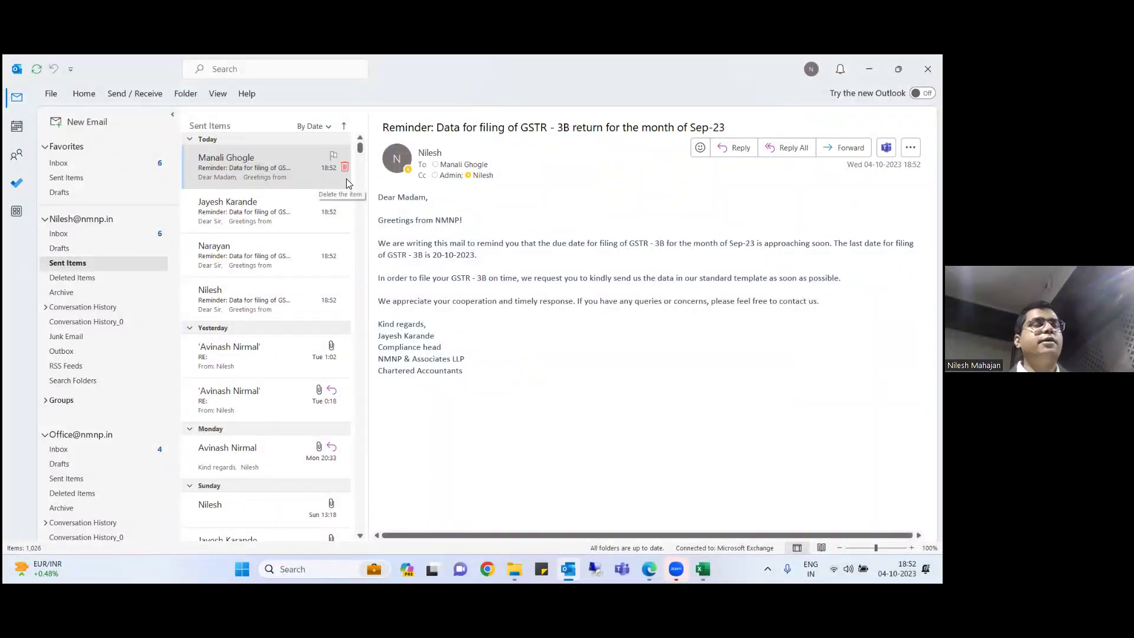
{"action": "key", "text": "alt+Tab"}
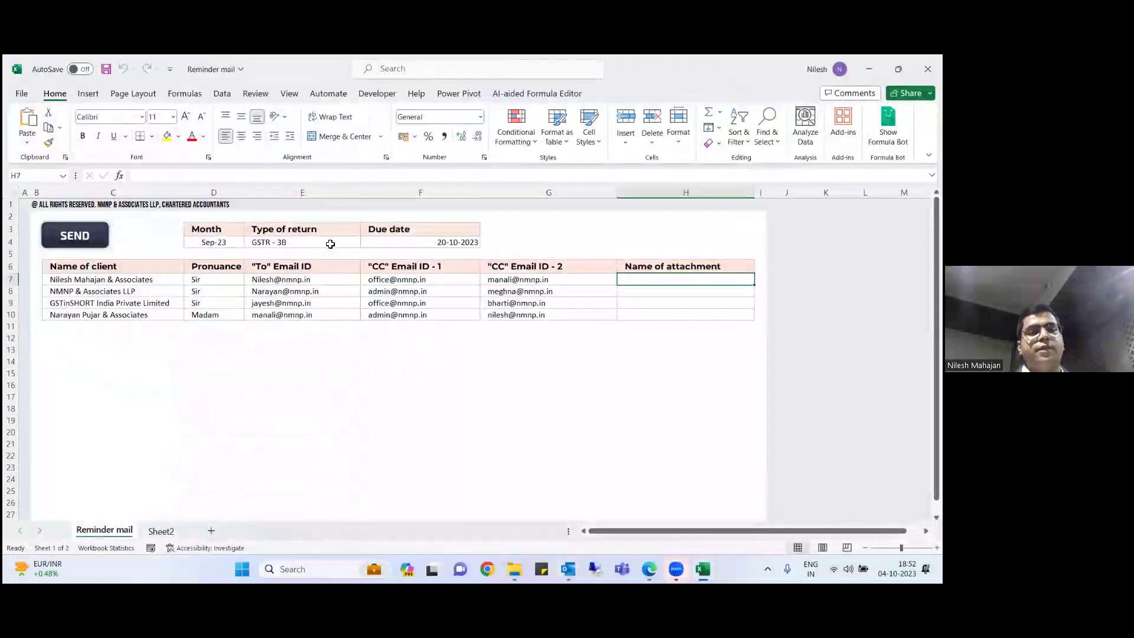
- Change the return to GSTR - 1 due 11-10-2023 in E4/F4 and send the new reminders
{"action": "left_click", "coordinate": [353, 243]}
{"action": "left_click", "coordinate": [366, 243]}
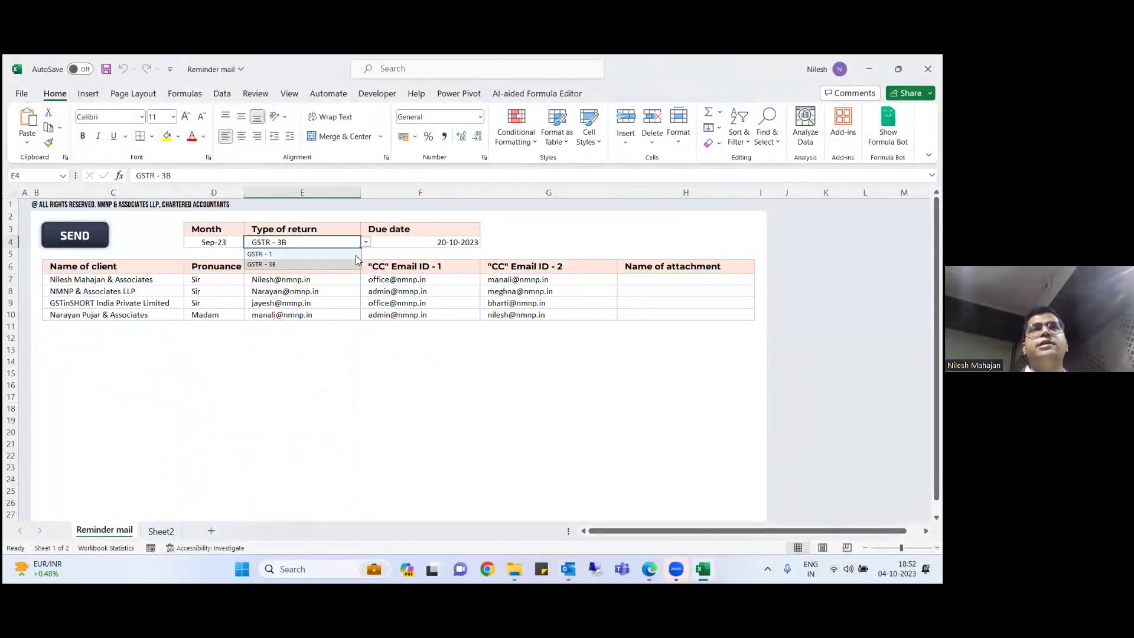
{"action": "left_click", "coordinate": [357, 255]}
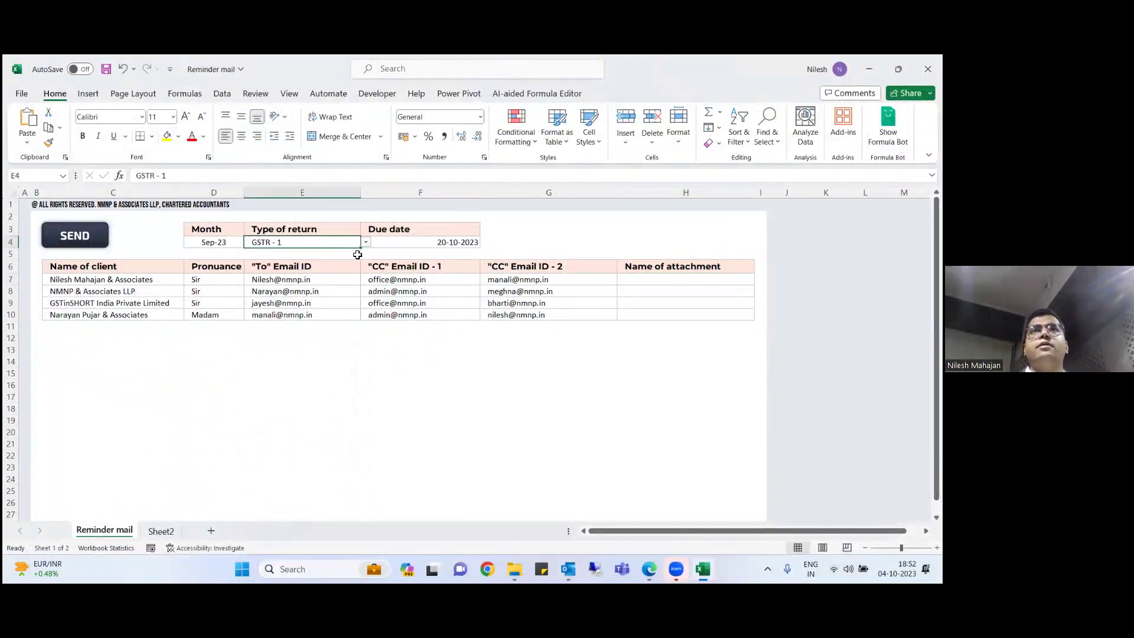
{"action": "double_click", "coordinate": [410, 243]}
{"action": "key", "text": "BackSpace"}
{"action": "key", "text": "BackSpace"}
{"action": "key", "text": "BackSpace"}
{"action": "key", "text": "BackSpace"}
{"action": "key", "text": "BackSpace"}
{"action": "key", "text": "BackSpace"}
{"action": "key", "text": "BackSpace"}
{"action": "key", "text": "BackSpace"}
{"action": "key", "text": "BackSpace"}
{"action": "key", "text": "BackSpace"}
{"action": "type", "text": "11-10-2023"}
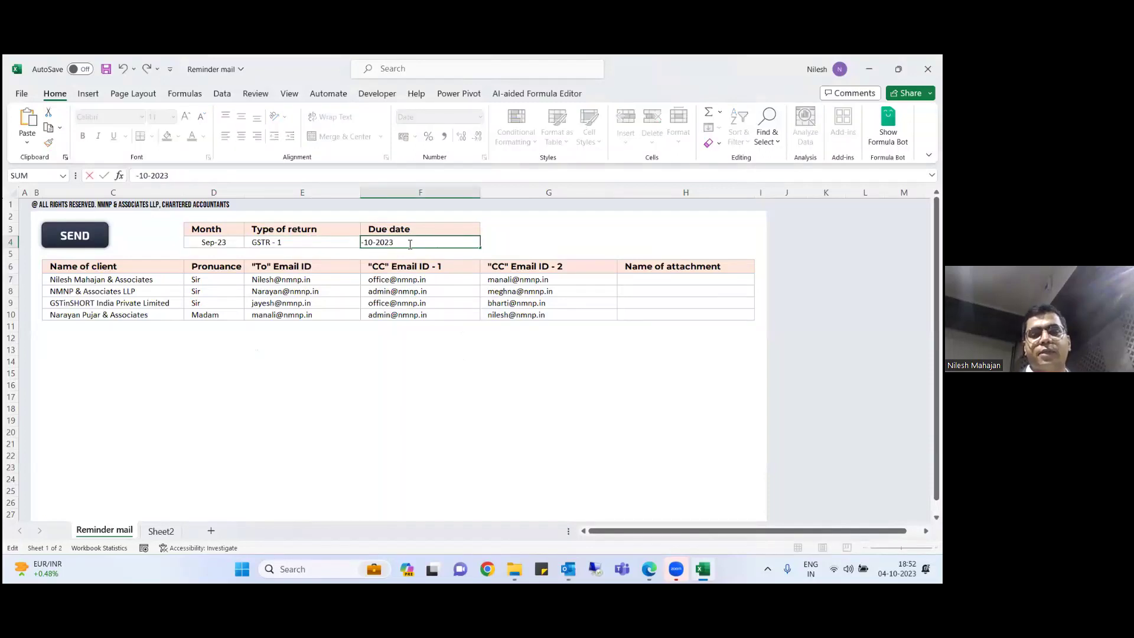
{"action": "key", "text": "Return"}
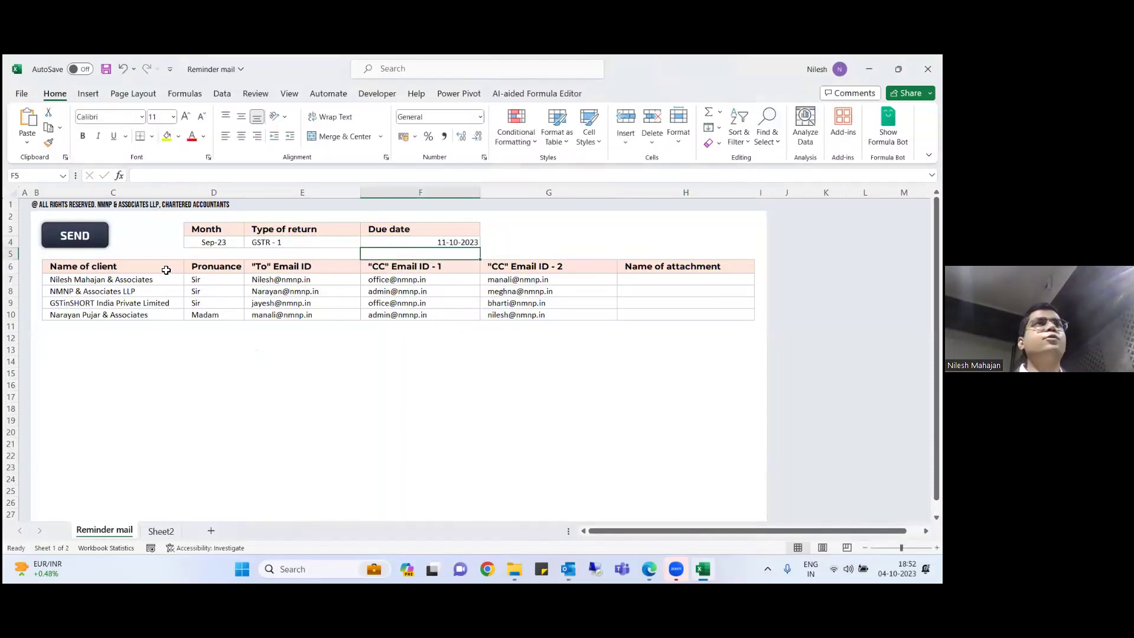
{"action": "left_click", "coordinate": [75, 235]}
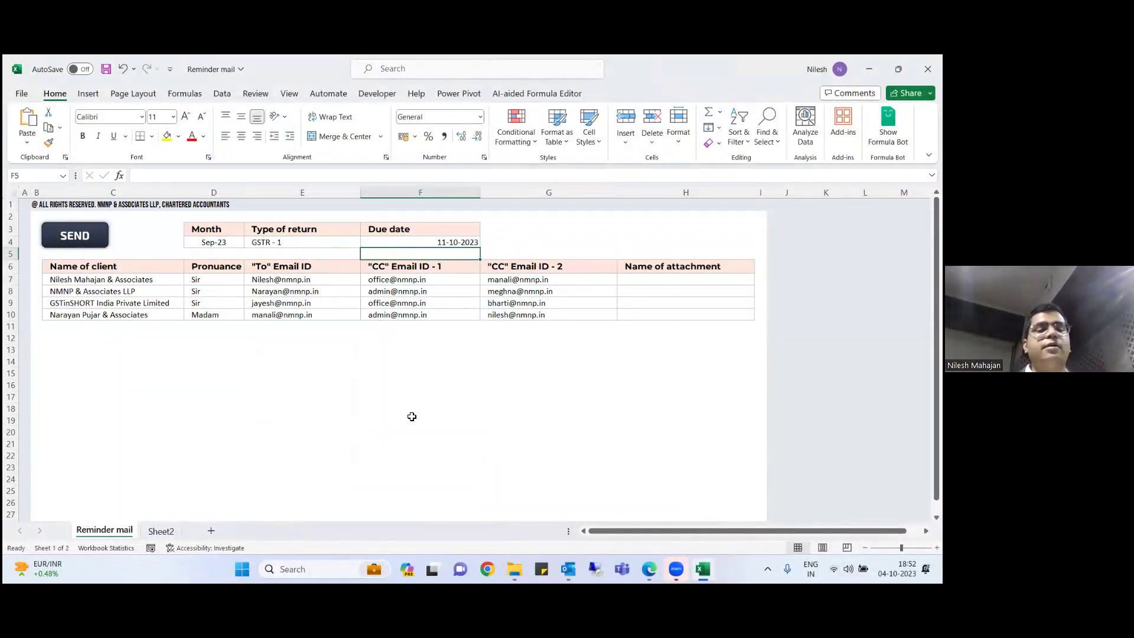
{"action": "key", "text": "alt+Tab"}
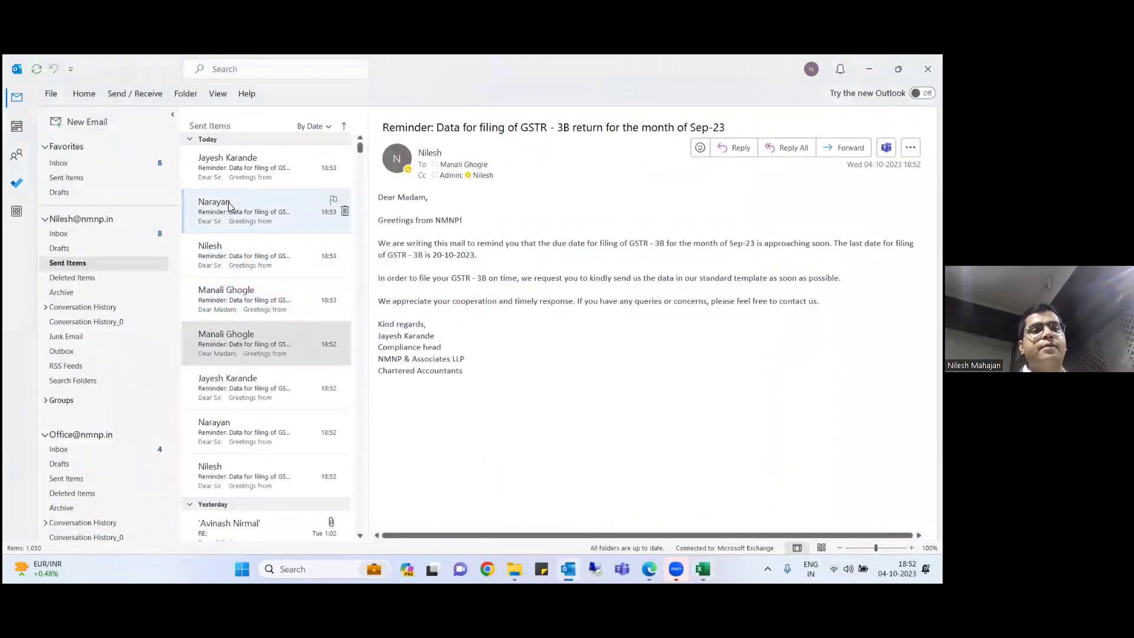
- Check the newest GSTR - 1 reminder in Sent Items, then view the empty Drafts folder
{"action": "left_click", "coordinate": [236, 168]}
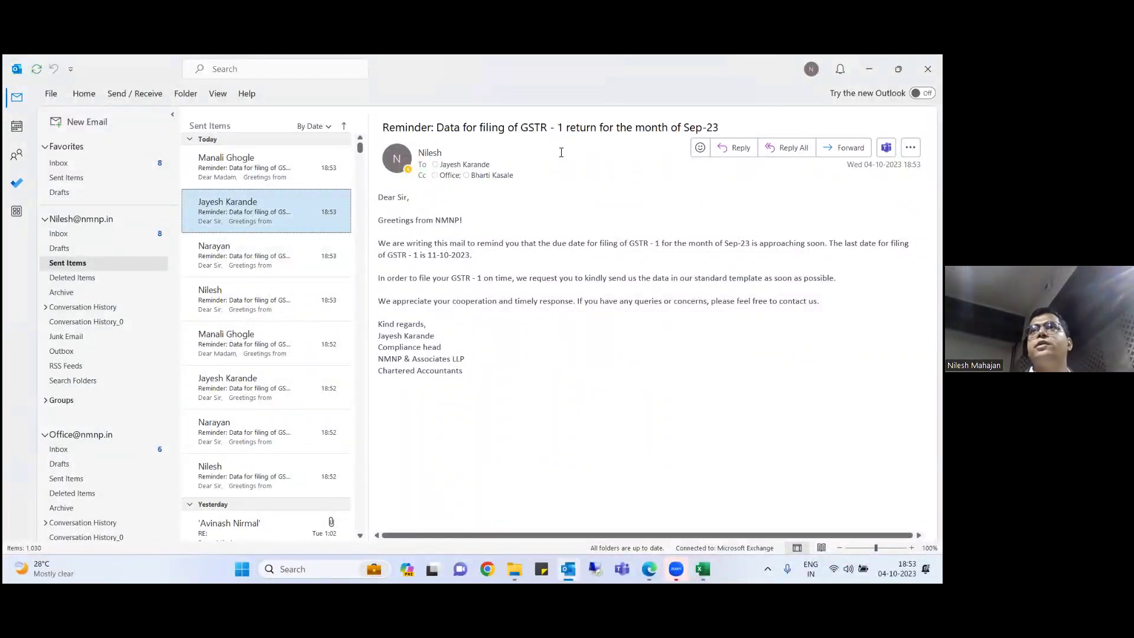
{"action": "left_click", "coordinate": [130, 243]}
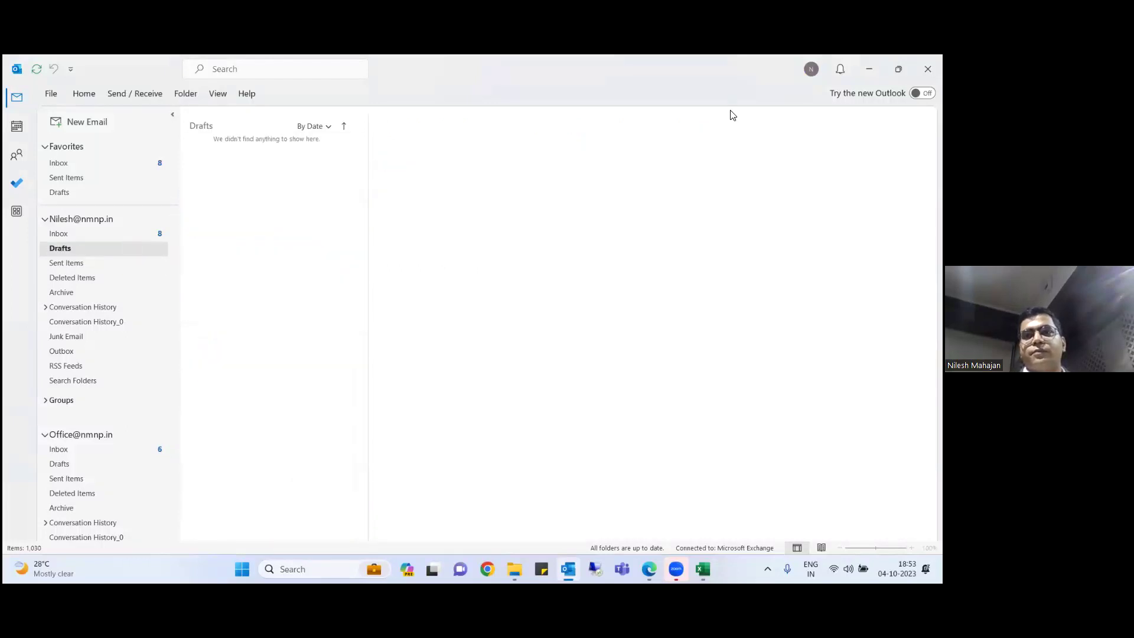
- Launch the browser with the Office.com profile and go to the Formula Bot website
{"action": "left_click", "coordinate": [487, 569]}
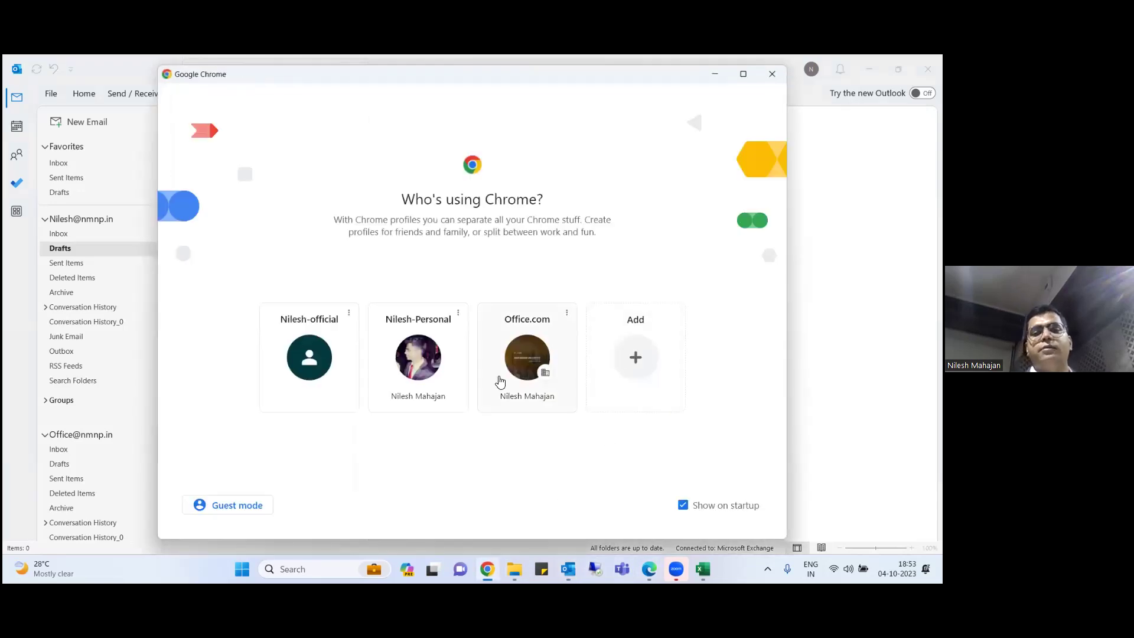
{"action": "left_click", "coordinate": [534, 372]}
{"action": "left_click", "coordinate": [151, 91]}
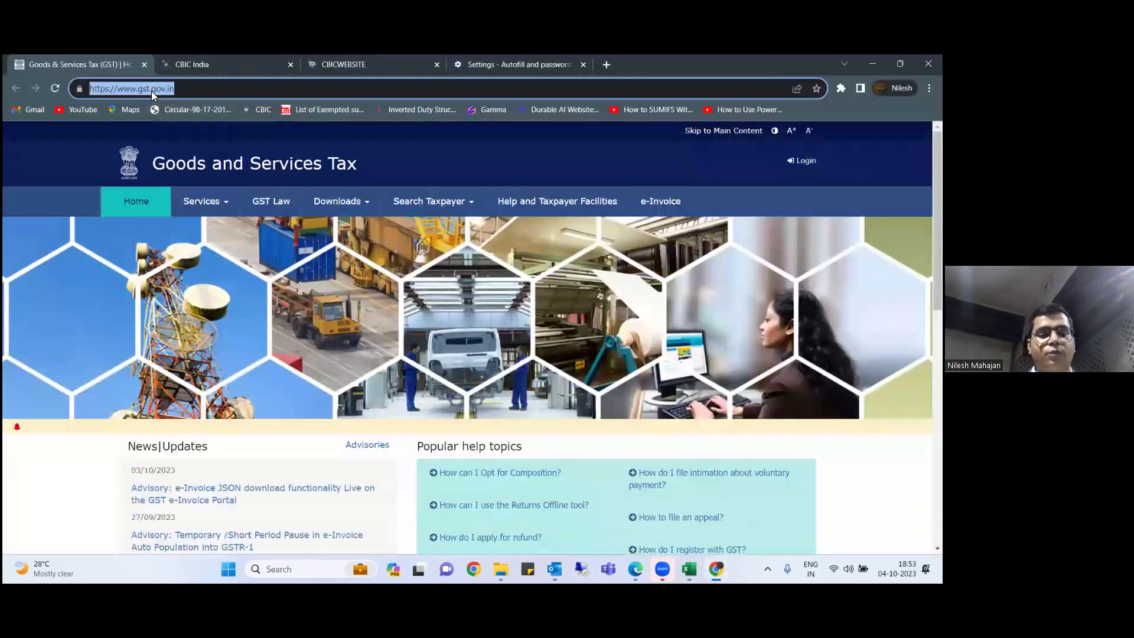
{"action": "type", "text": "for"}
{"action": "key", "text": "Return"}
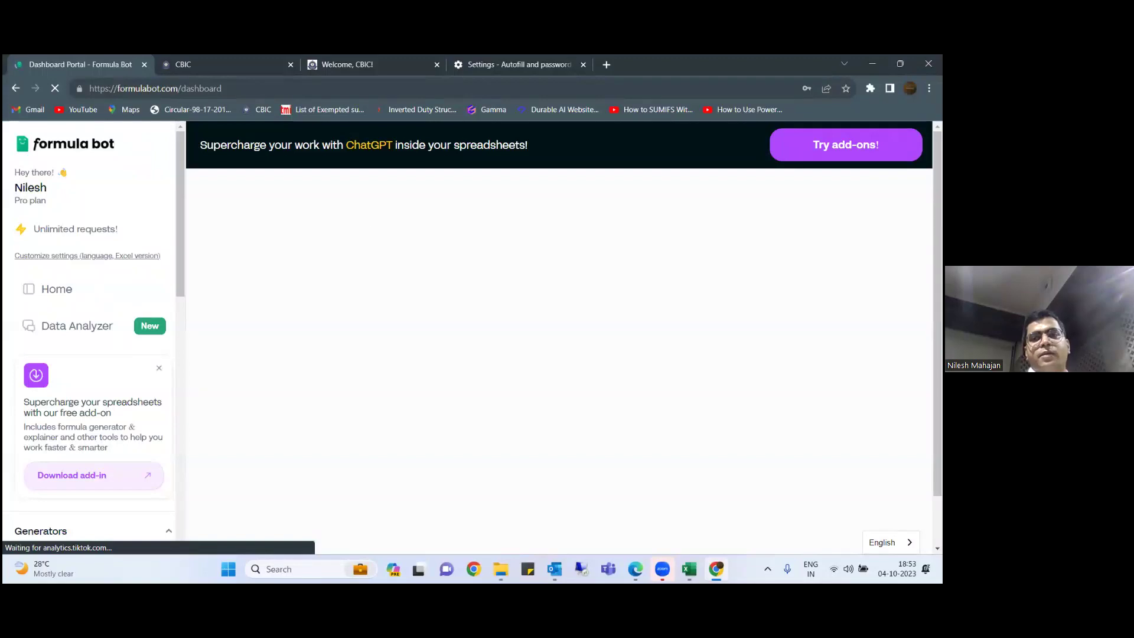
{"action": "scroll", "coordinate": [561, 355], "scroll_direction": "down", "scroll_amount": 1}
{"action": "scroll", "coordinate": [561, 355], "scroll_direction": "down", "scroll_amount": 8}
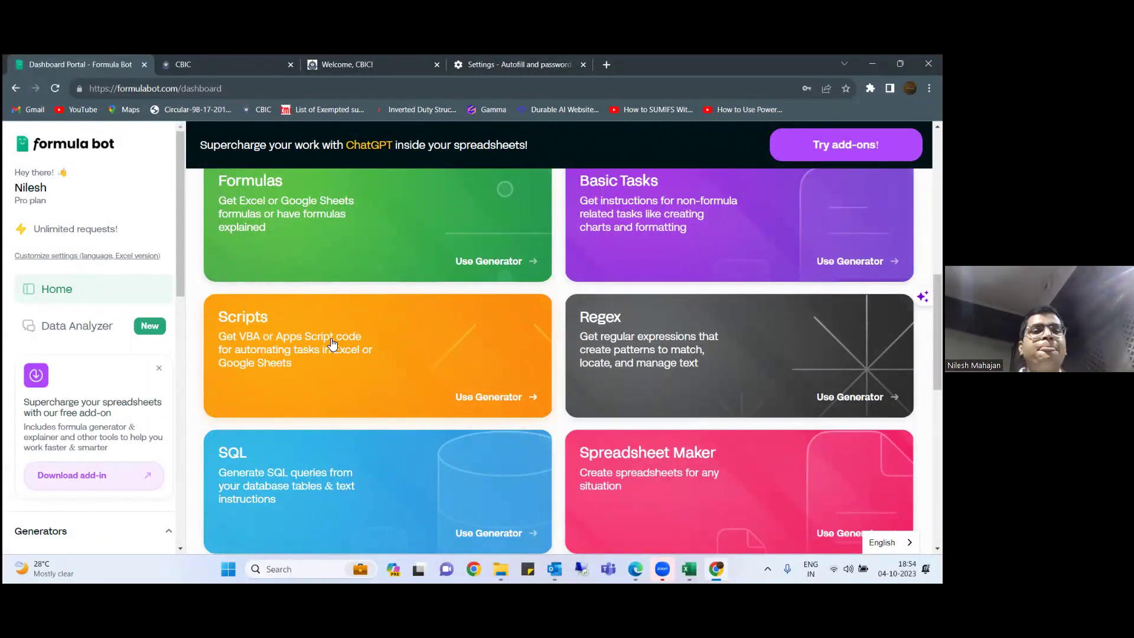
- In the Formula Bot Scripts generator, choose Excel and Generated, then show the desktop
{"action": "left_click", "coordinate": [313, 369]}
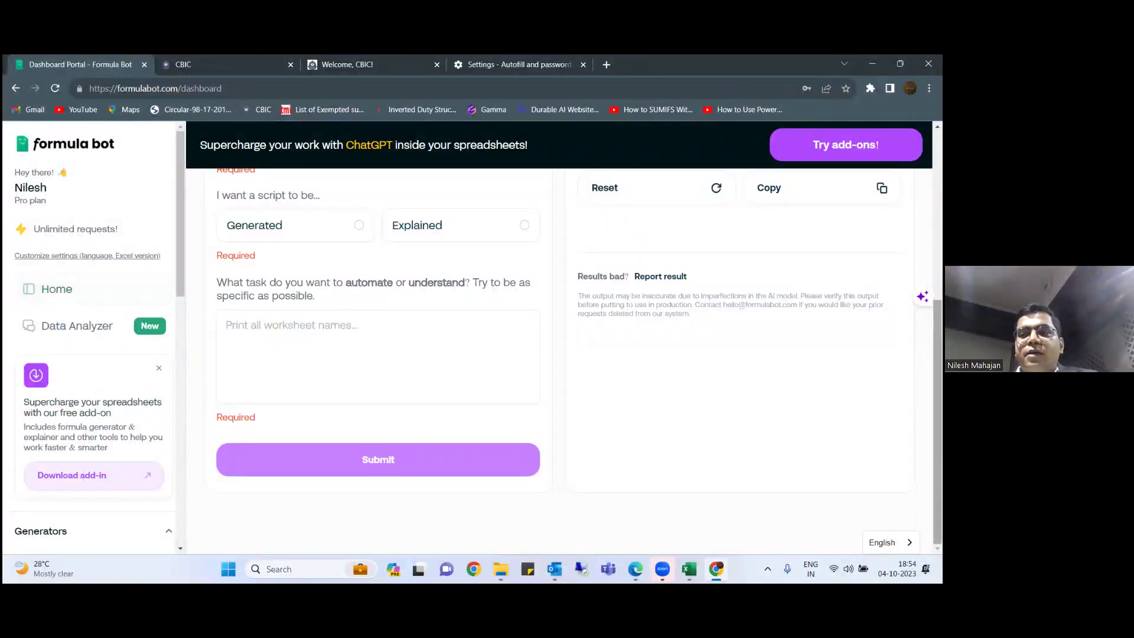
{"action": "scroll", "coordinate": [635, 375], "scroll_direction": "up", "scroll_amount": 3}
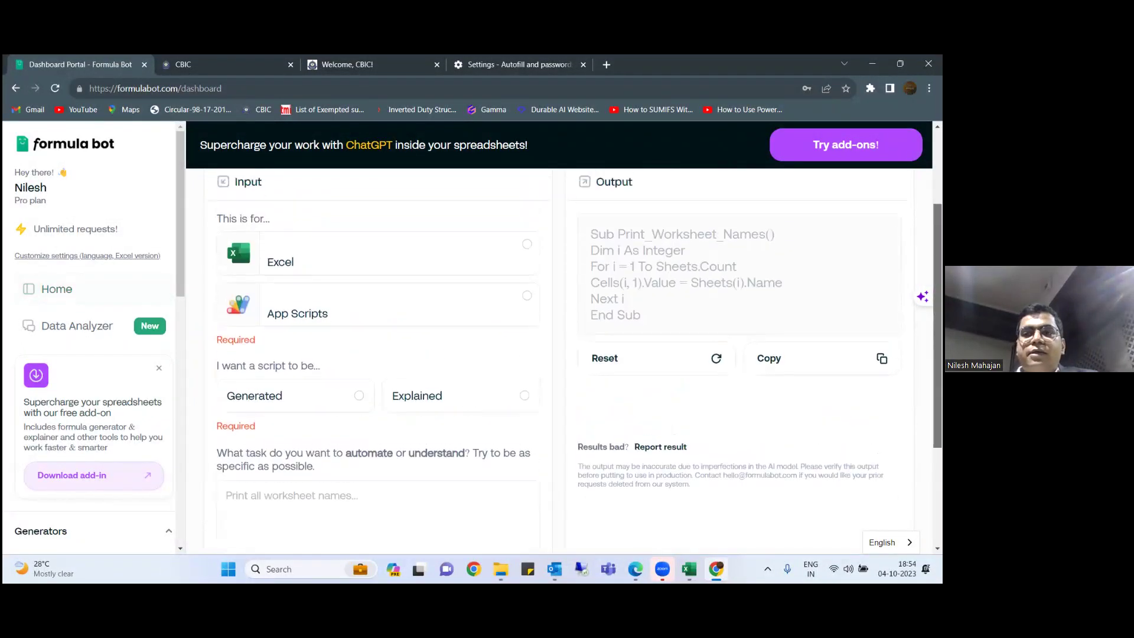
{"action": "left_click", "coordinate": [397, 259]}
{"action": "scroll", "coordinate": [397, 258], "scroll_direction": "down", "scroll_amount": 3}
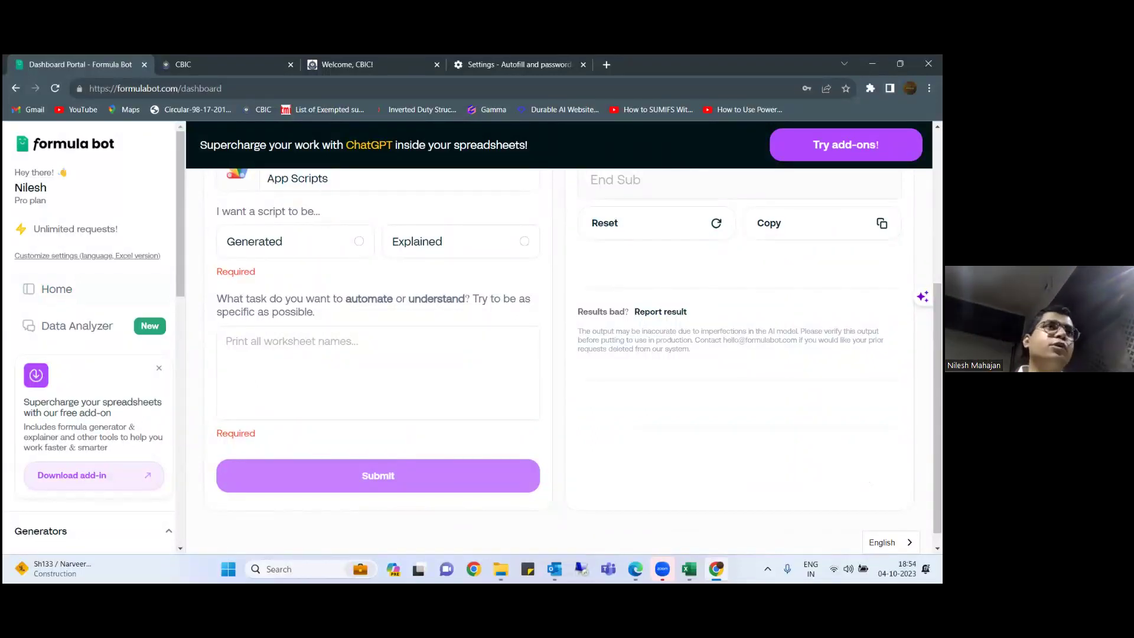
{"action": "left_click", "coordinate": [305, 253]}
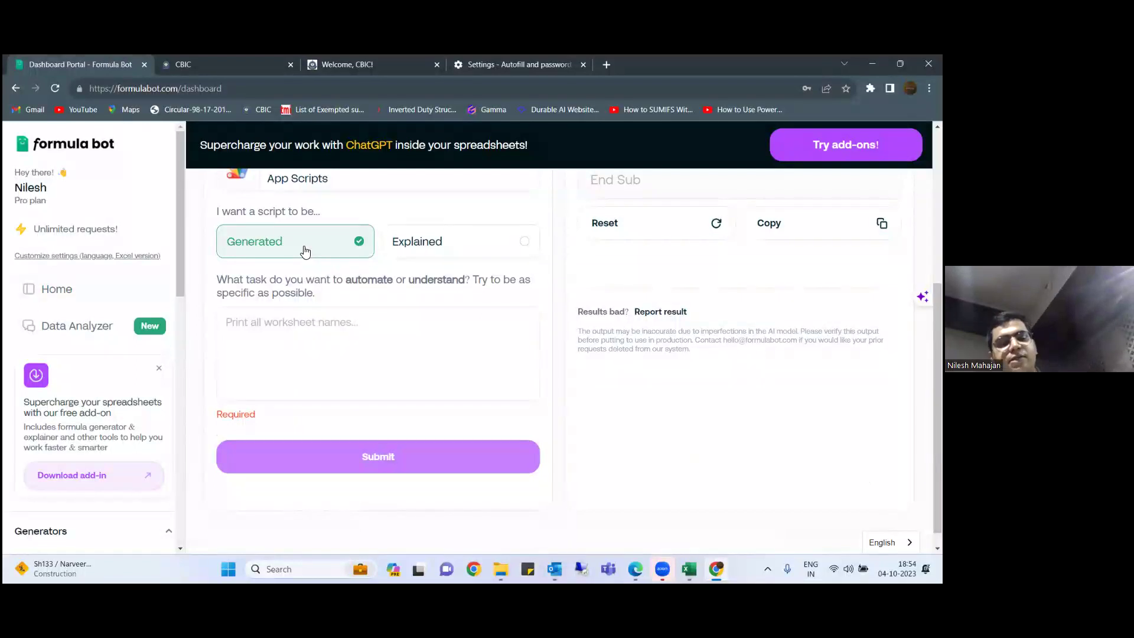
{"action": "key", "text": "super+d"}
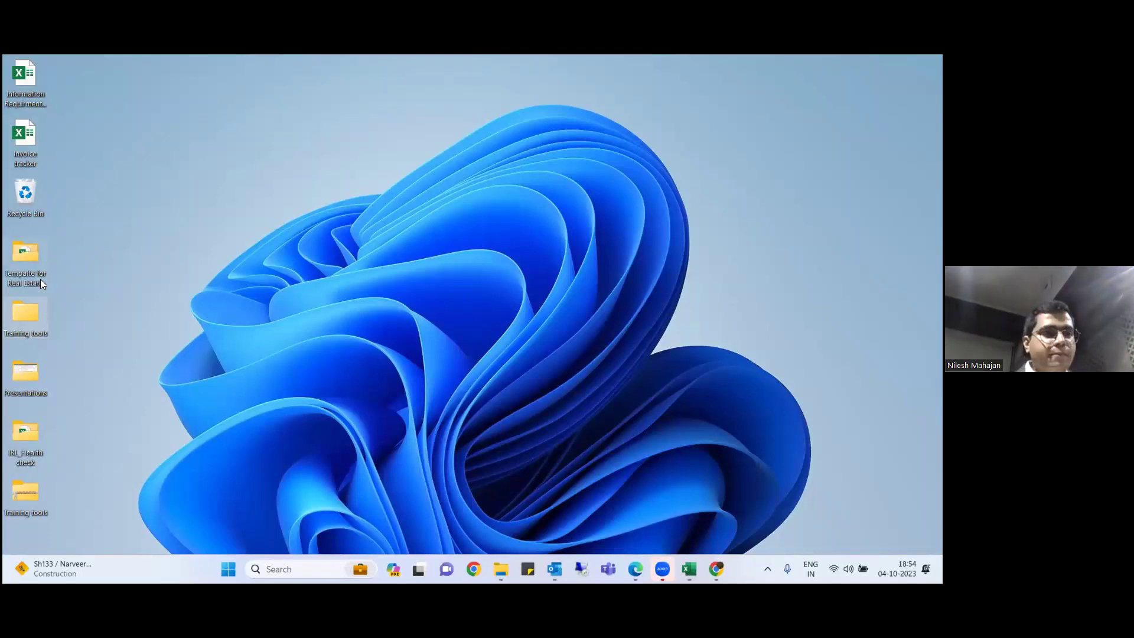
- Open the Prompt document from the nested Training tools folder, then return to the workbook
{"action": "double_click", "coordinate": [23, 331]}
{"action": "double_click", "coordinate": [445, 259]}
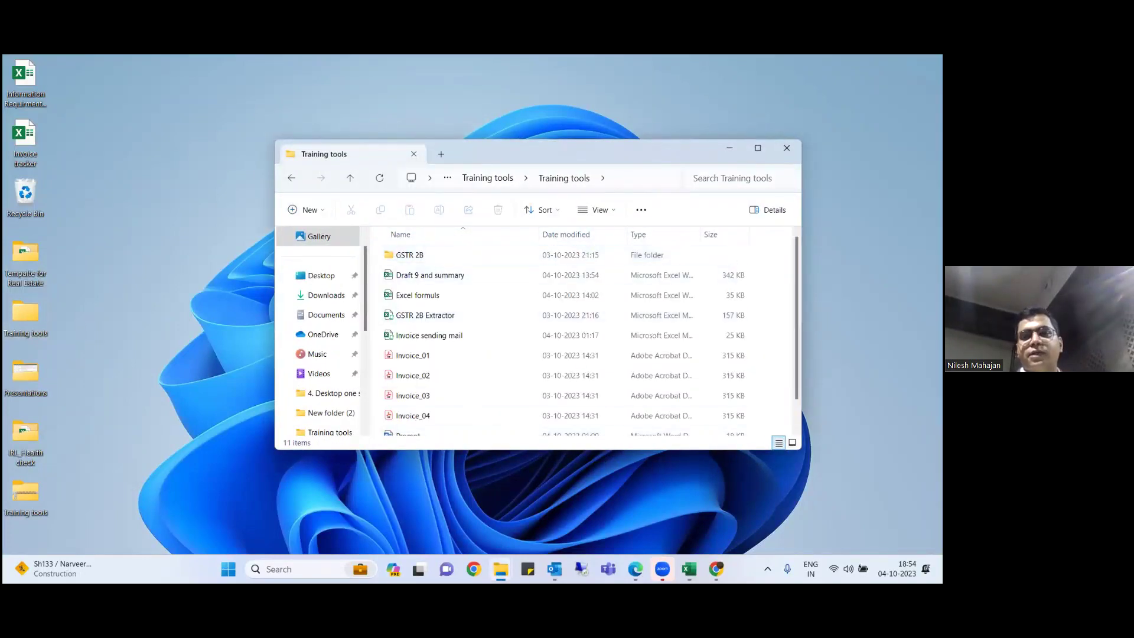
{"action": "scroll", "coordinate": [768, 296], "scroll_direction": "down", "scroll_amount": 1}
{"action": "double_click", "coordinate": [418, 407]}
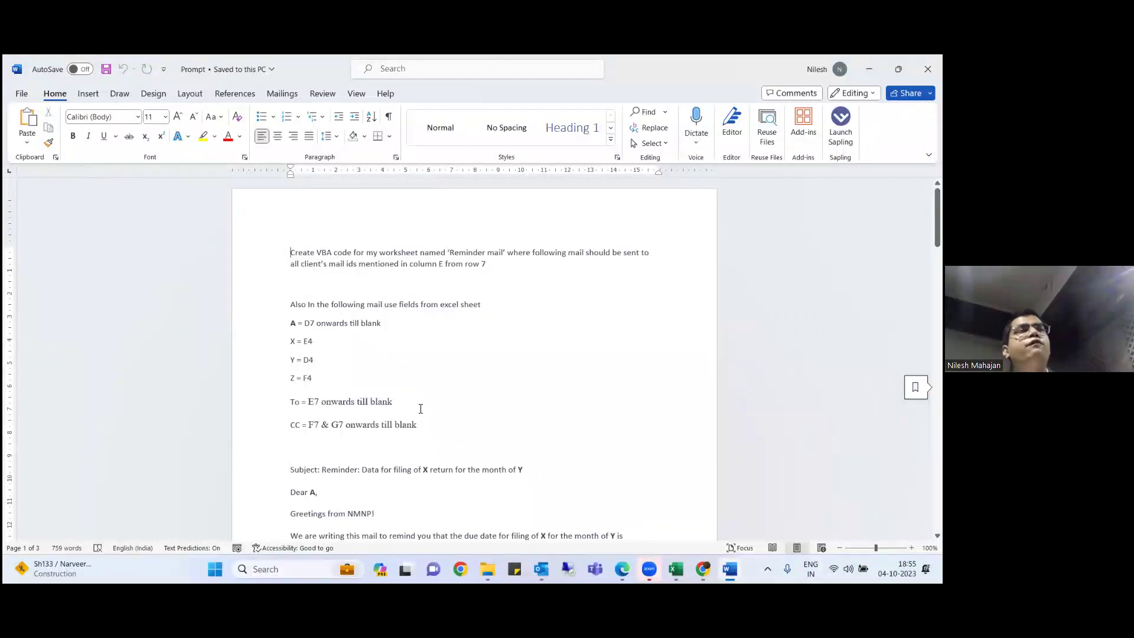
{"action": "key", "text": "alt+Tab"}
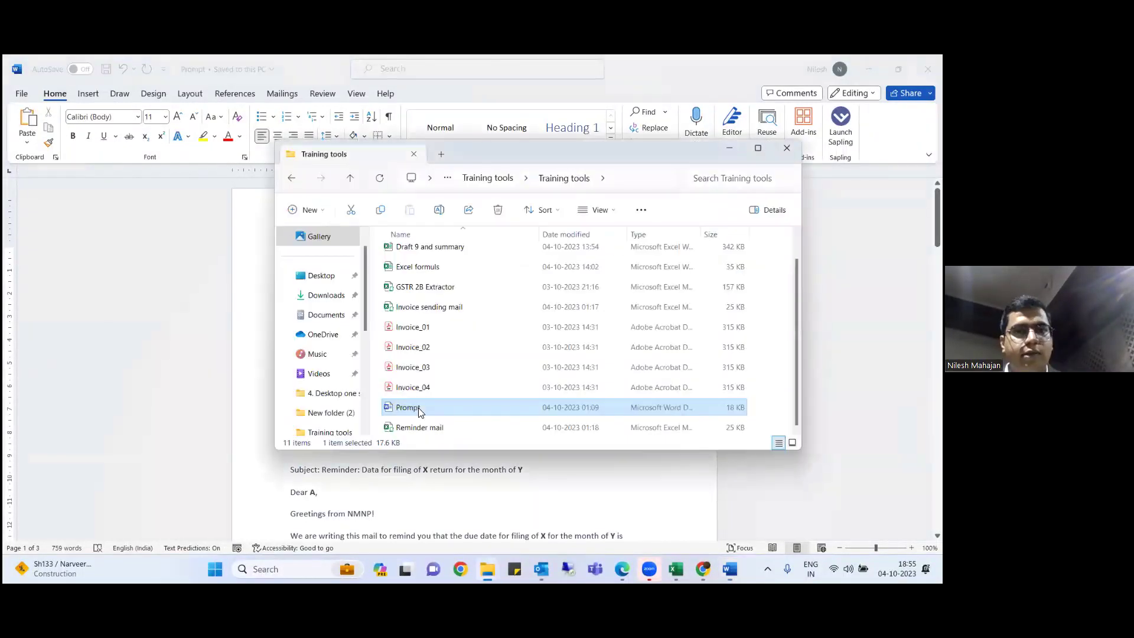
{"action": "key", "text": "alt+Tab"}
{"action": "key", "text": "alt+Tab"}
{"action": "key", "text": "alt+Tab"}
{"action": "key", "text": "alt+Tab"}
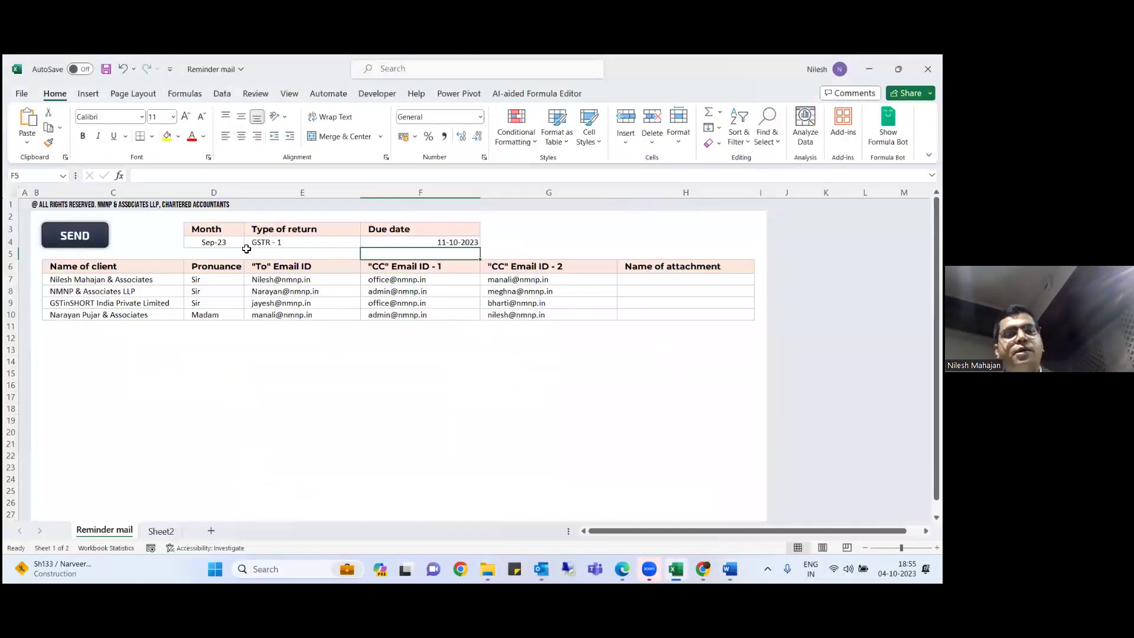
- Select the first client's row 7, then return to the Prompt document
{"action": "left_click", "coordinate": [11, 280]}
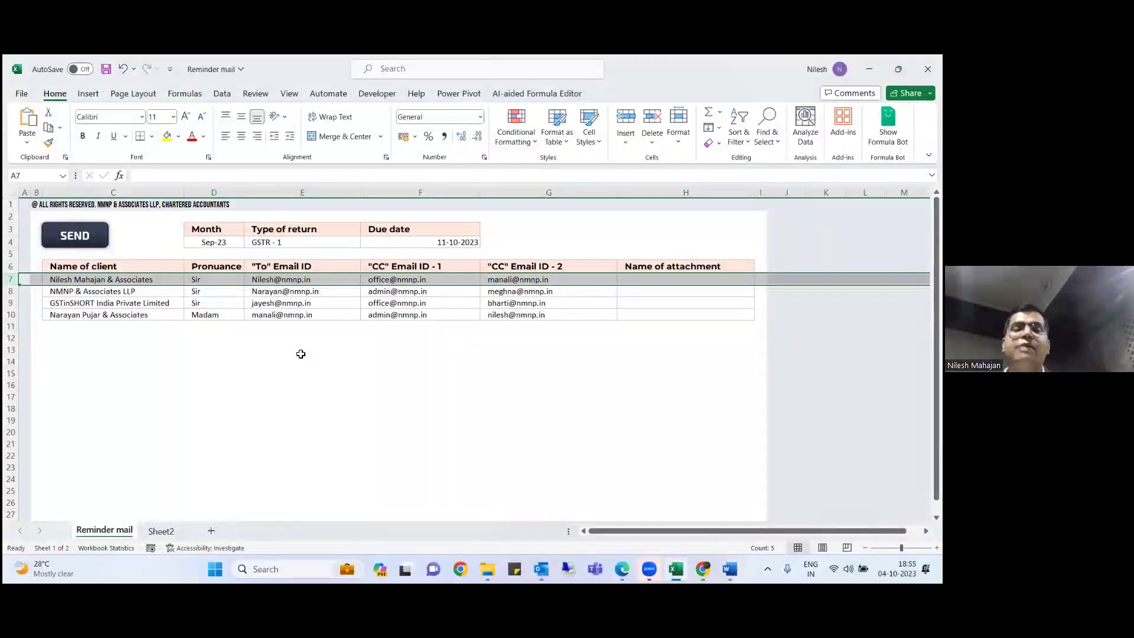
{"action": "key", "text": "alt+Tab"}
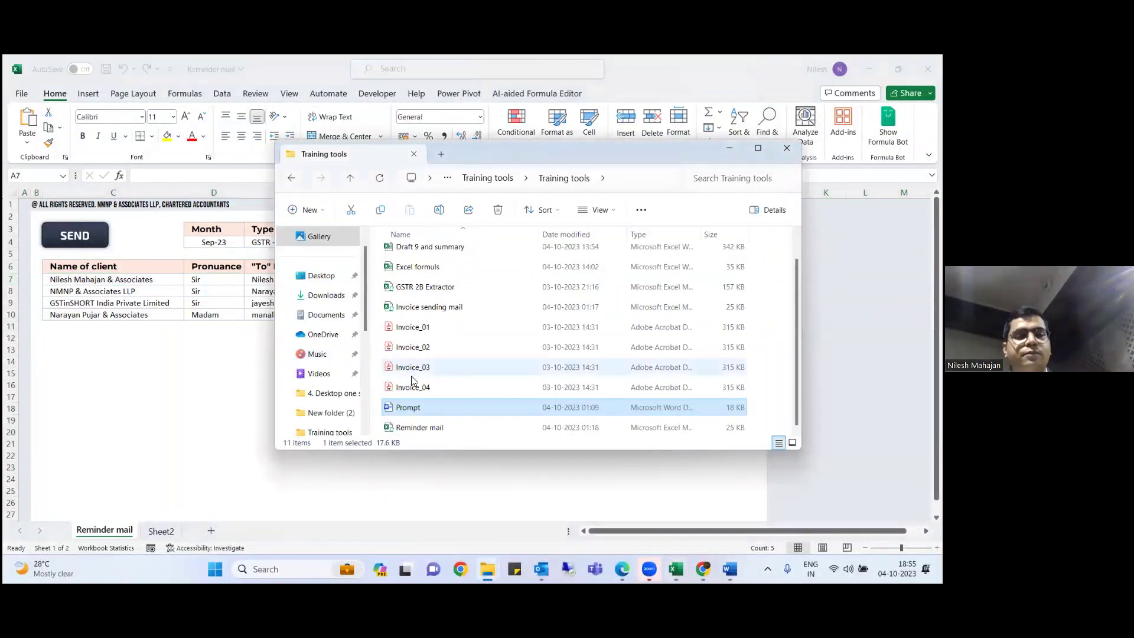
{"action": "key", "text": "alt+Tab"}
{"action": "key", "text": "alt+Tab"}
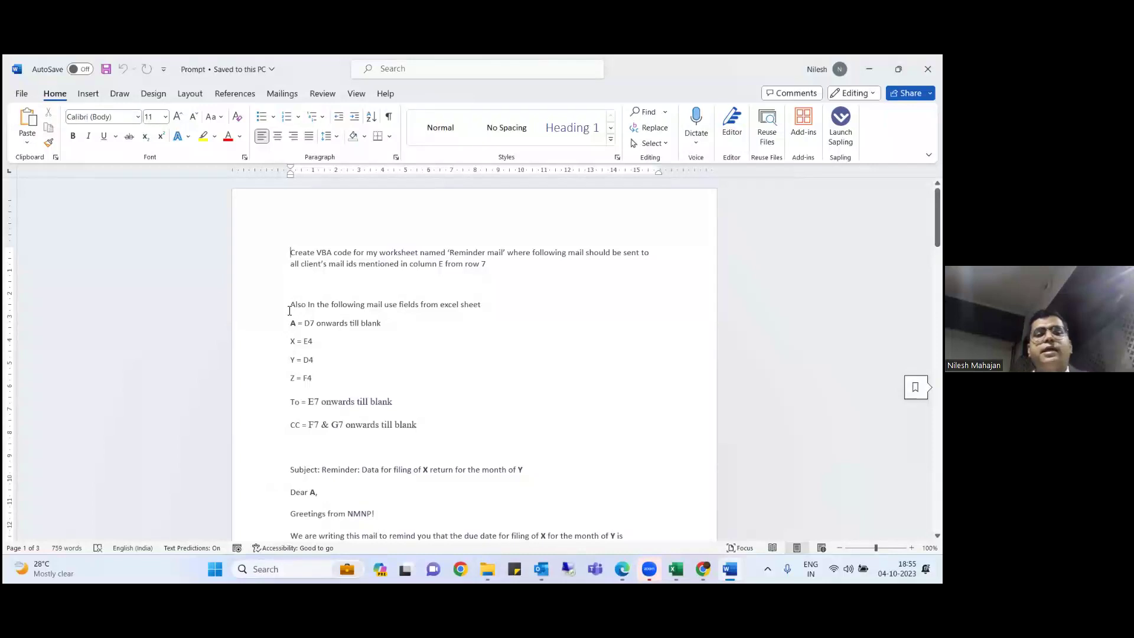
- Delete the comma after 'Dear A' in the prompt's email template and turn on bold
{"action": "left_click", "coordinate": [348, 431]}
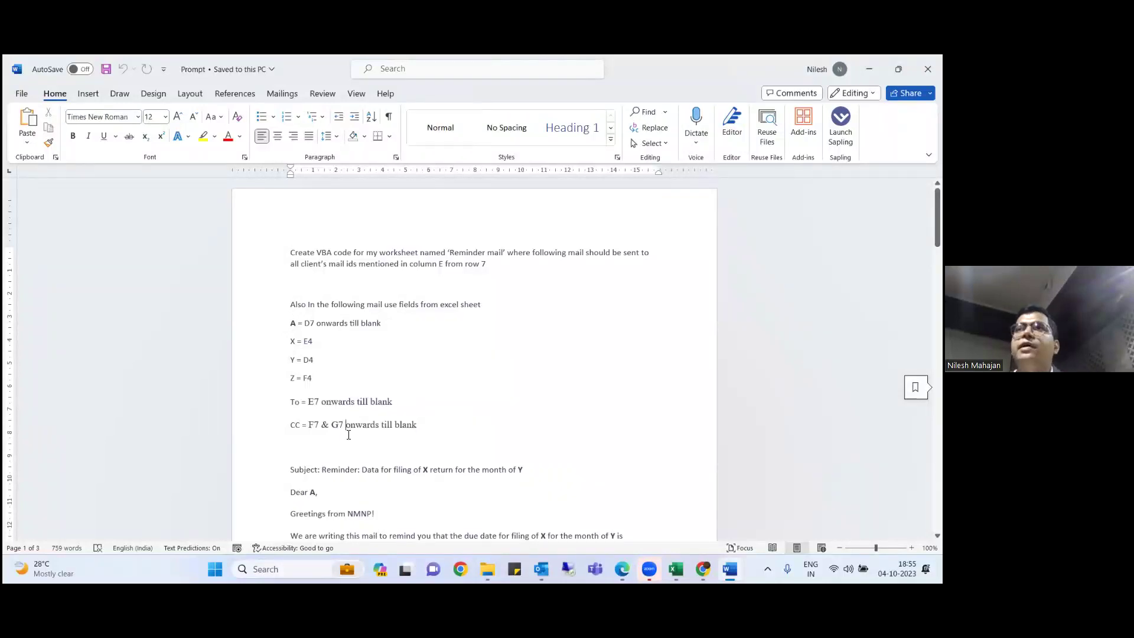
{"action": "key", "text": "Down"}
{"action": "key", "text": "Down"}
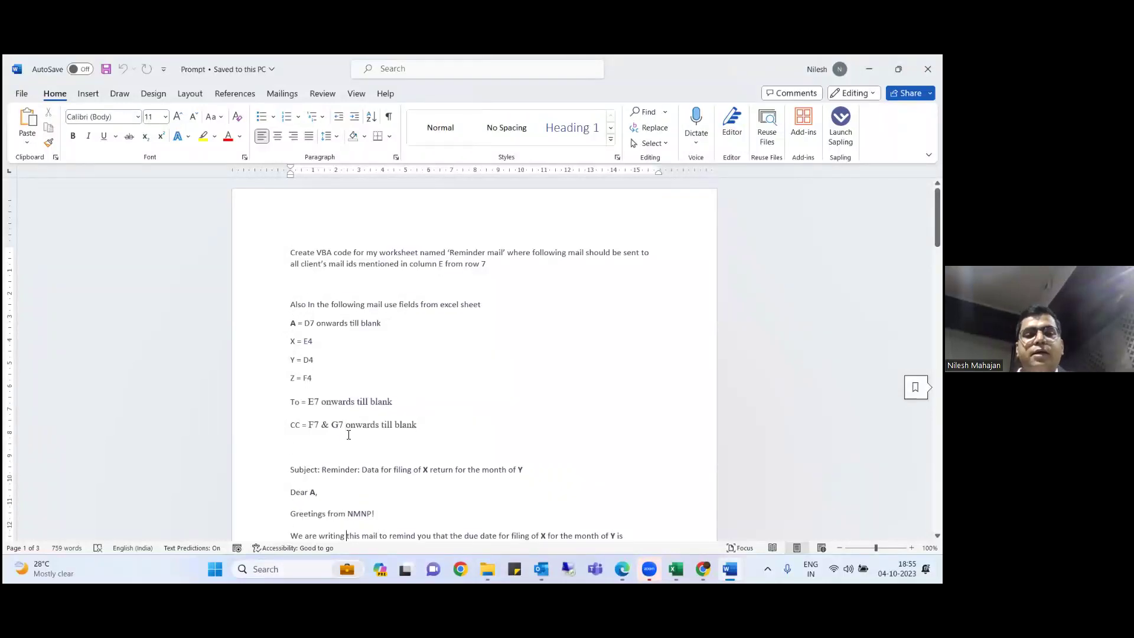
{"action": "key", "text": "Down"}
{"action": "key", "text": "Down"}
{"action": "key", "text": "Down"}
{"action": "key", "text": "Down"}
{"action": "key", "text": "Down"}
{"action": "key", "text": "Down"}
{"action": "key", "text": "Down"}
{"action": "key", "text": "Down"}
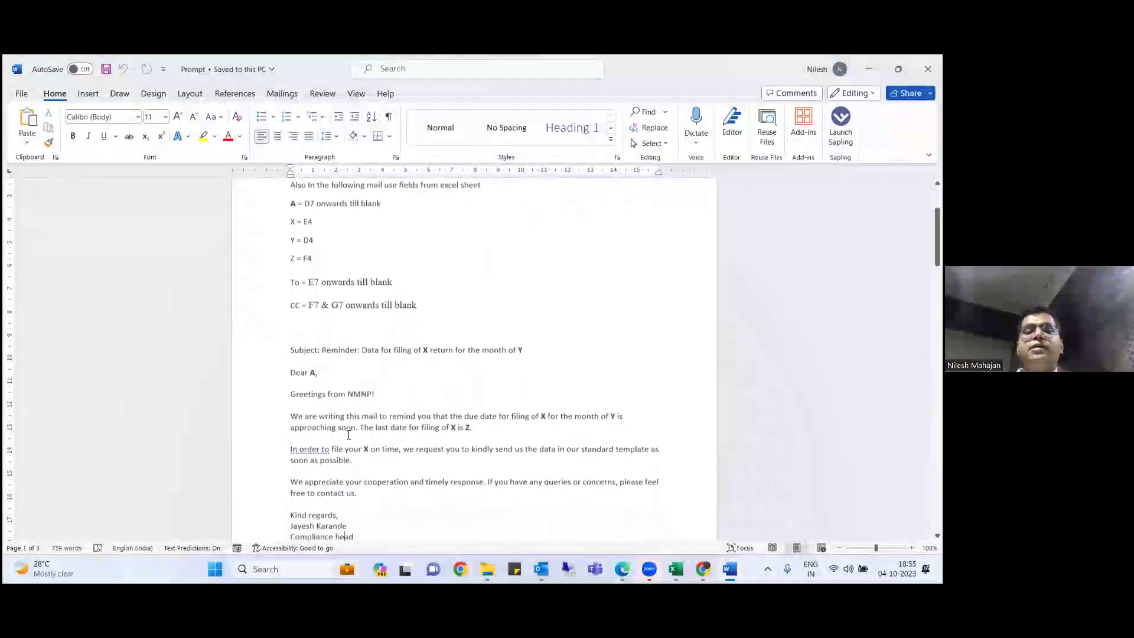
{"action": "key", "text": "Down"}
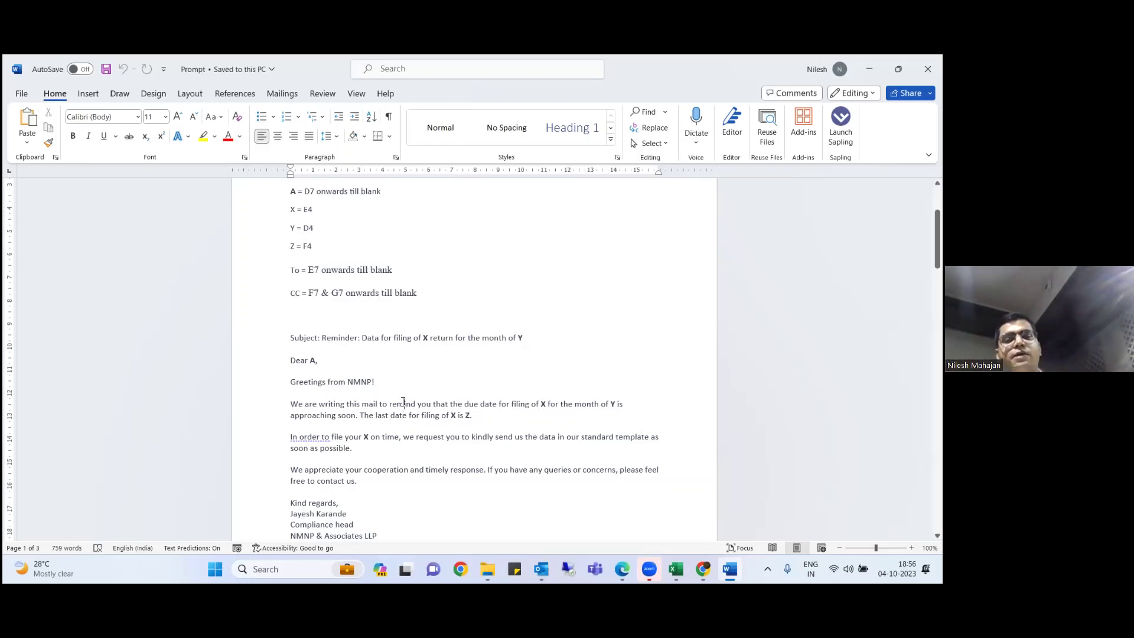
{"action": "key", "text": "Left"}
{"action": "key", "text": "BackSpace"}
{"action": "key", "text": "ctrl+b"}
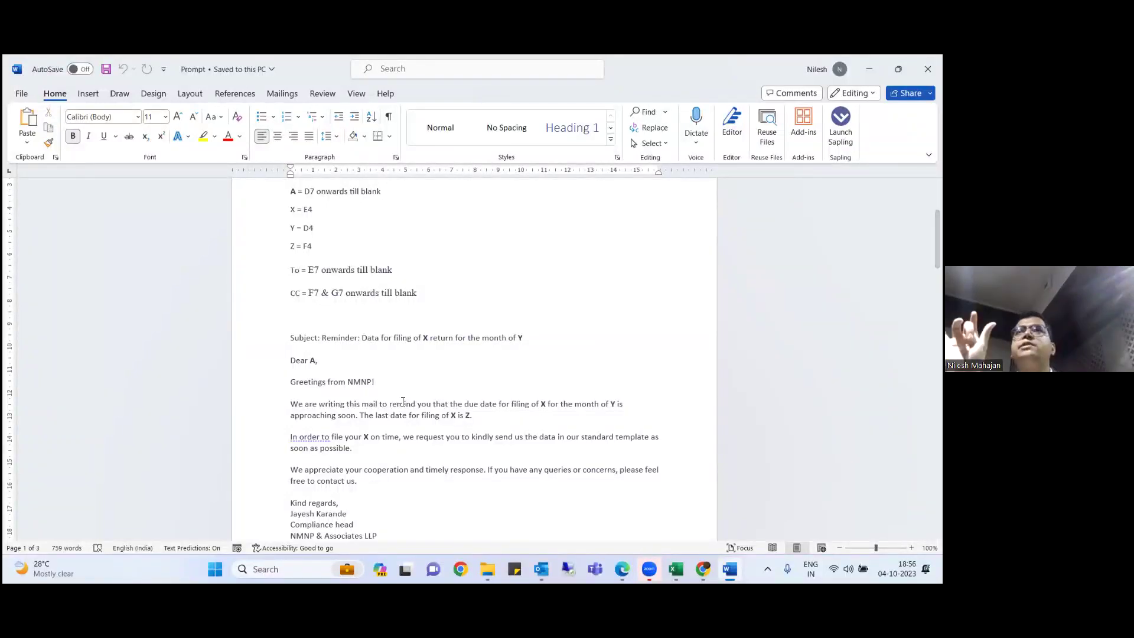
{"action": "key", "text": "alt+Tab"}
{"action": "key", "text": "alt+Tab"}
{"action": "key", "text": "alt+Tab"}
{"action": "key", "text": "alt+Tab"}
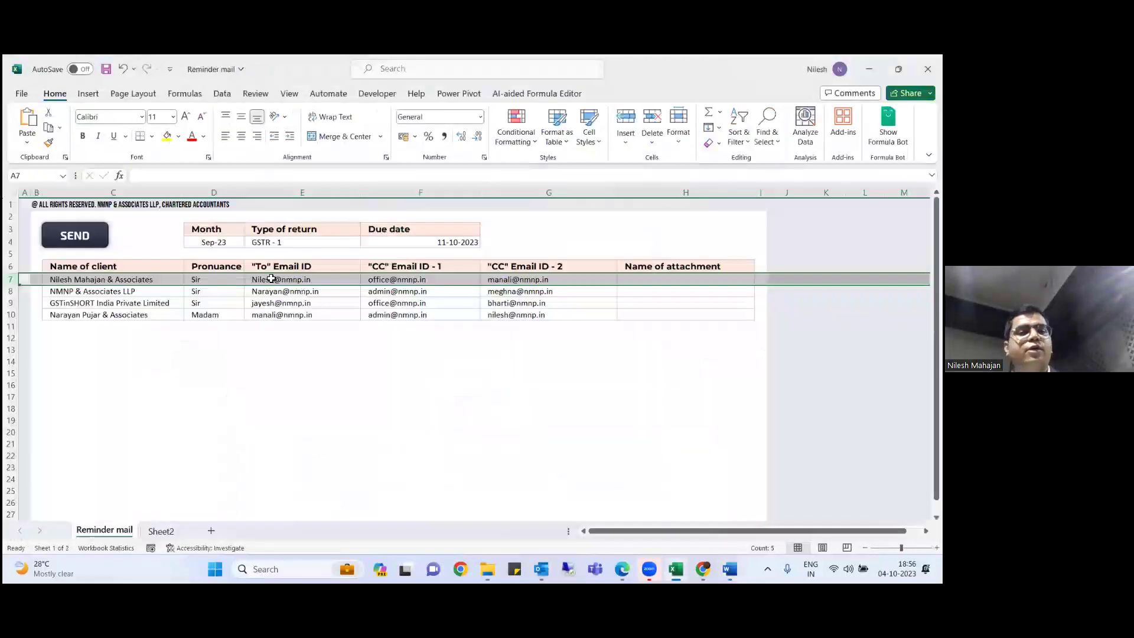
- Select D7 to check the first client's Sir or Madam salutation
{"action": "left_click", "coordinate": [214, 279]}
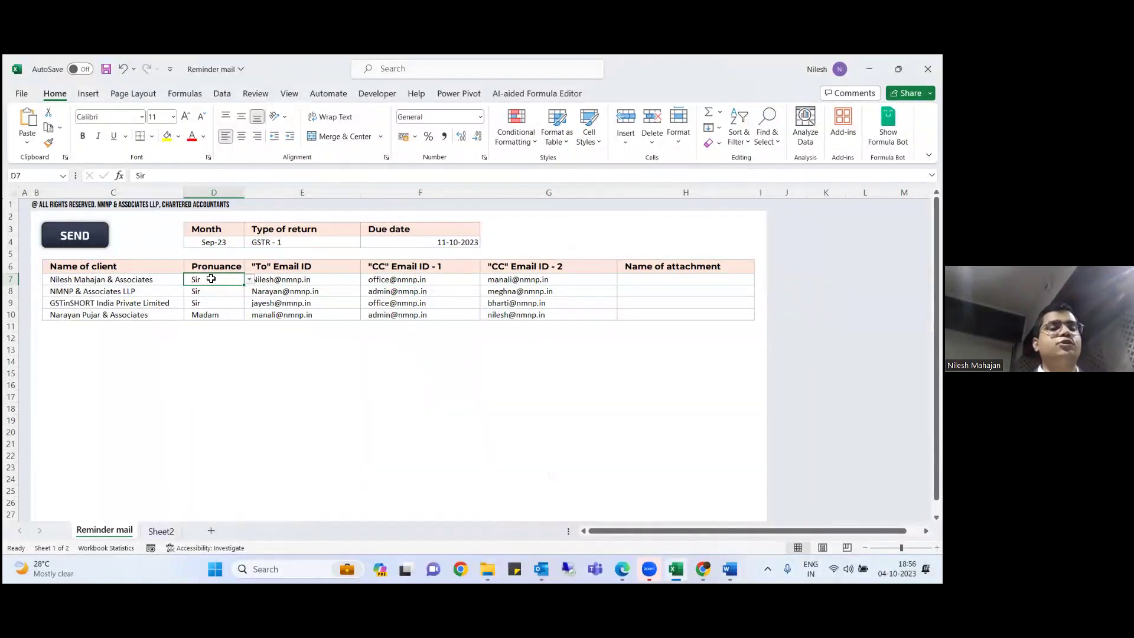
- Restore the comma after 'Dear A' and check the bold X and Z placeholders in the prompt
{"action": "key", "text": "alt+Tab"}
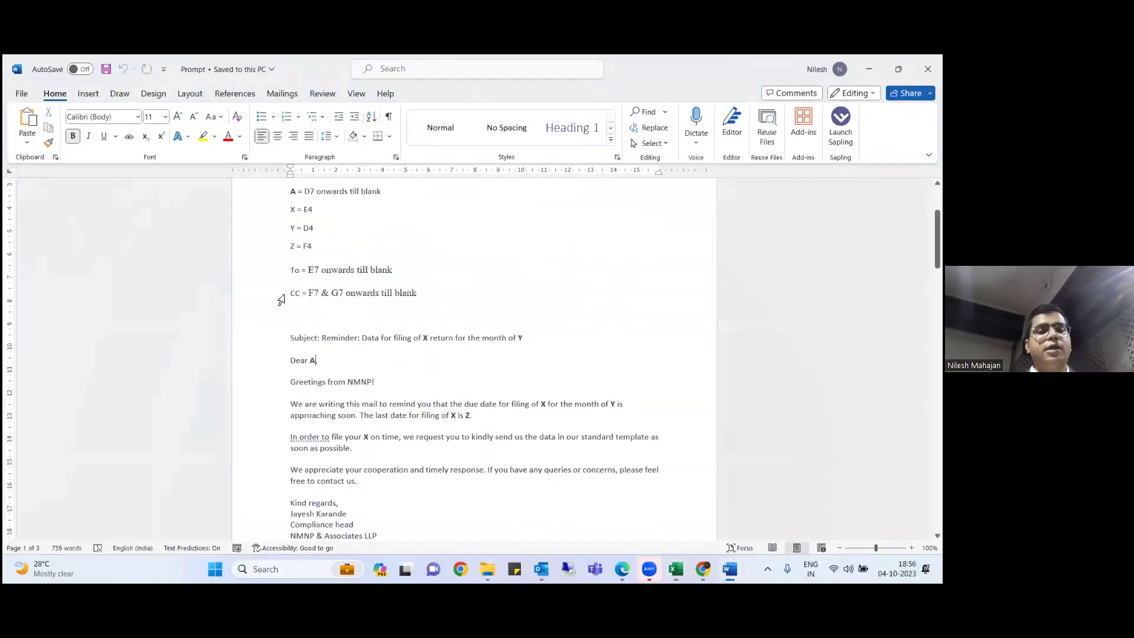
{"action": "type", "text": ","}
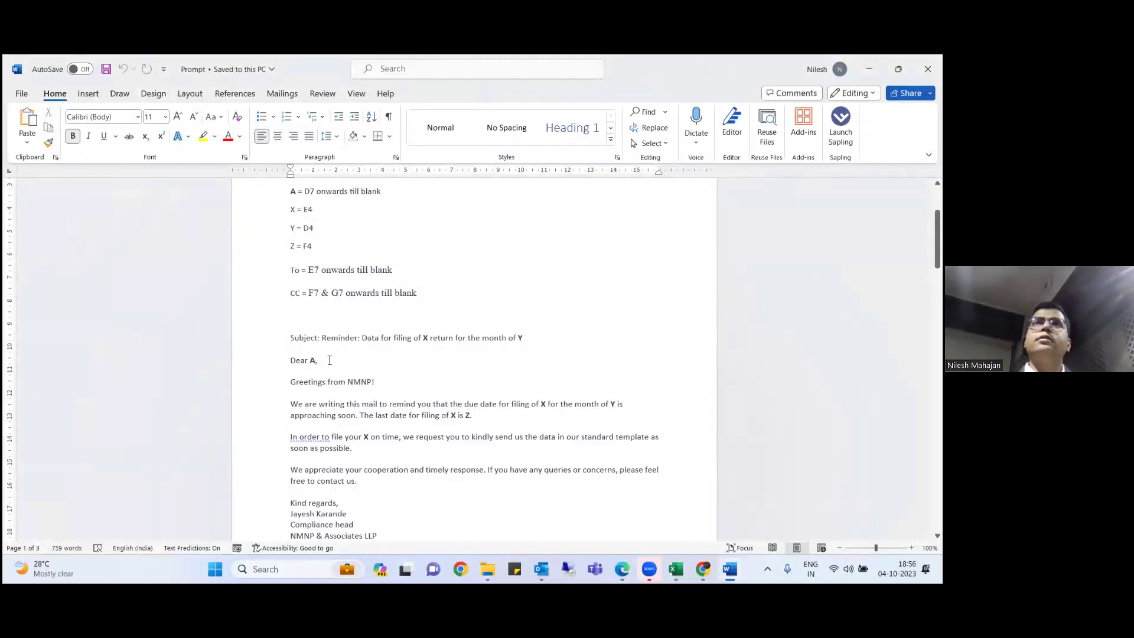
{"action": "key", "text": "Down"}
{"action": "key", "text": "Down"}
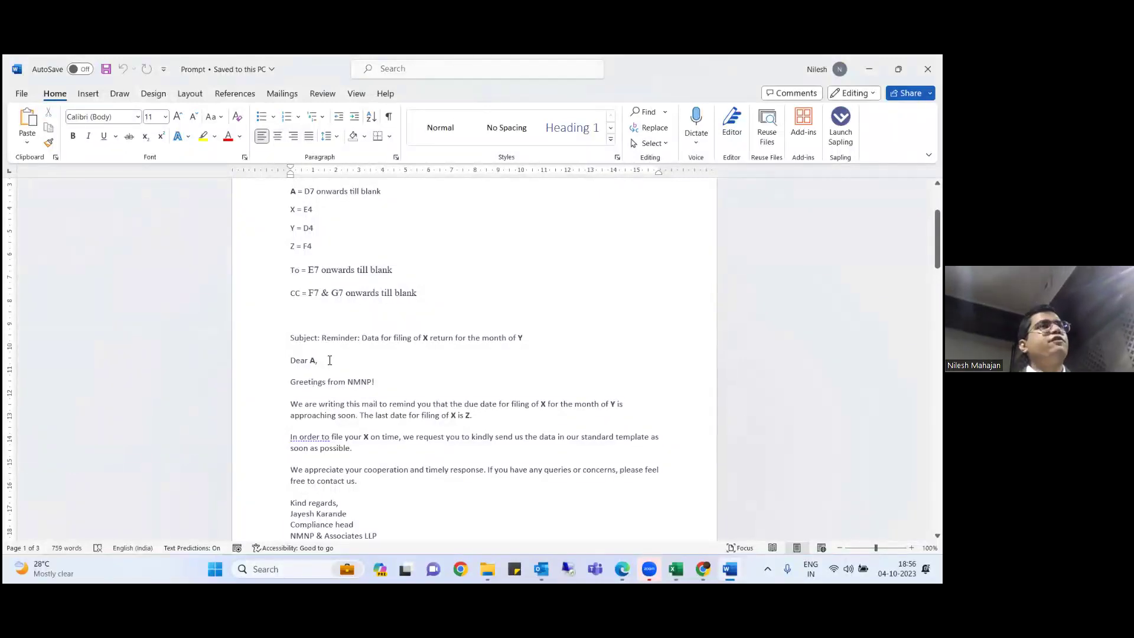
{"action": "key", "text": "Right"}
{"action": "key", "text": "Right"}
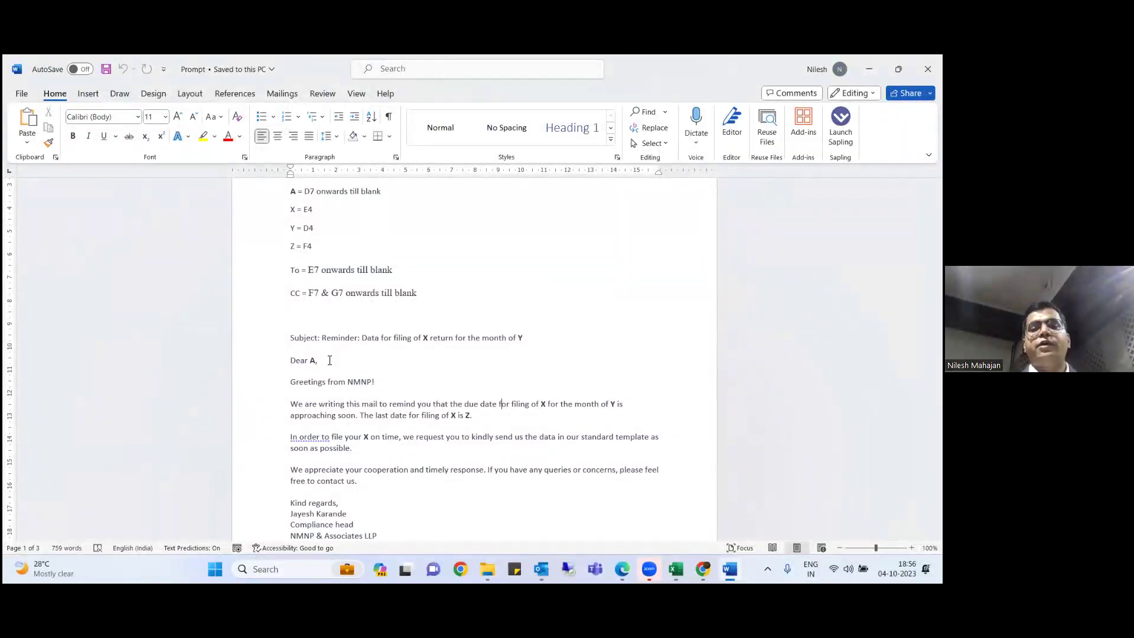
{"action": "key", "text": "ctrl+Right"}
{"action": "key", "text": "ctrl+Right"}
{"action": "key", "text": "ctrl+Right"}
{"action": "key", "text": "ctrl+Right"}
{"action": "key", "text": "ctrl+Right"}
{"action": "key", "text": "ctrl+Right"}
{"action": "key", "text": "ctrl+Right"}
{"action": "key", "text": "ctrl+Right"}
{"action": "key", "text": "ctrl+Right"}
{"action": "key", "text": "ctrl+Right"}
{"action": "key", "text": "ctrl+Right"}
{"action": "key", "text": "ctrl+Right"}
{"action": "key", "text": "ctrl+Right"}
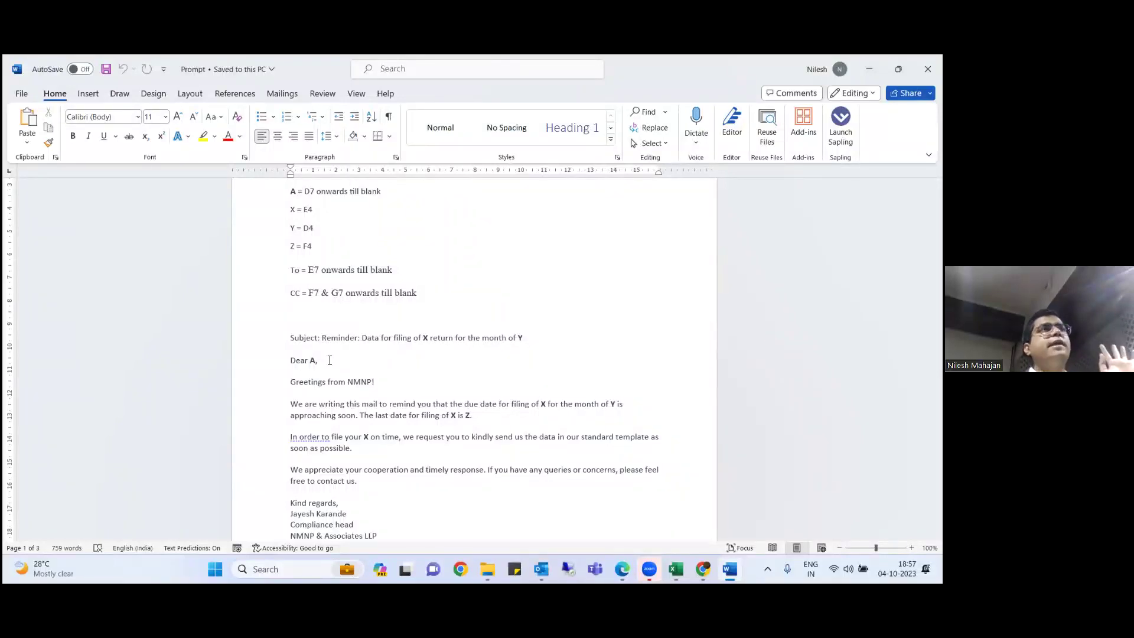
{"action": "key", "text": "Right"}
{"action": "key", "text": "Right"}
{"action": "key", "text": "Right"}
{"action": "key", "text": "Right"}
{"action": "key", "text": "Right"}
{"action": "key", "text": "Right"}
{"action": "key", "text": "Right"}
{"action": "key", "text": "Right"}
{"action": "key", "text": "Right"}
{"action": "key", "text": "Right"}
{"action": "key", "text": "Right"}
{"action": "key", "text": "Right"}
{"action": "key", "text": "Right"}
{"action": "key", "text": "Right"}
{"action": "key", "text": "Right"}
{"action": "key", "text": "Right"}
{"action": "key", "text": "Right"}
{"action": "key", "text": "Right"}
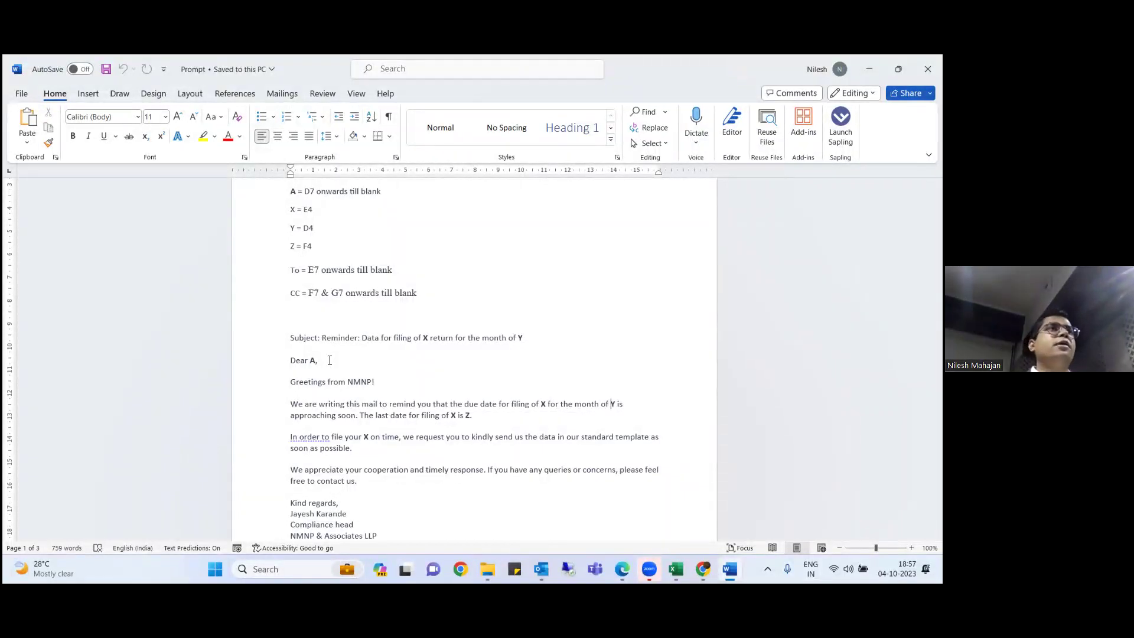
{"action": "key", "text": "Right"}
{"action": "key", "text": "Right"}
{"action": "key", "text": "Right"}
{"action": "key", "text": "Right"}
{"action": "key", "text": "Right"}
{"action": "key", "text": "Right"}
{"action": "key", "text": "Right"}
{"action": "key", "text": "Right"}
{"action": "key", "text": "Right"}
{"action": "key", "text": "Right"}
{"action": "key", "text": "Right"}
{"action": "key", "text": "Right"}
{"action": "key", "text": "Right"}
{"action": "key", "text": "Right"}
{"action": "key", "text": "Right"}
{"action": "key", "text": "Right"}
{"action": "key", "text": "Right"}
{"action": "key", "text": "Right"}
{"action": "key", "text": "Right"}
{"action": "key", "text": "Right"}
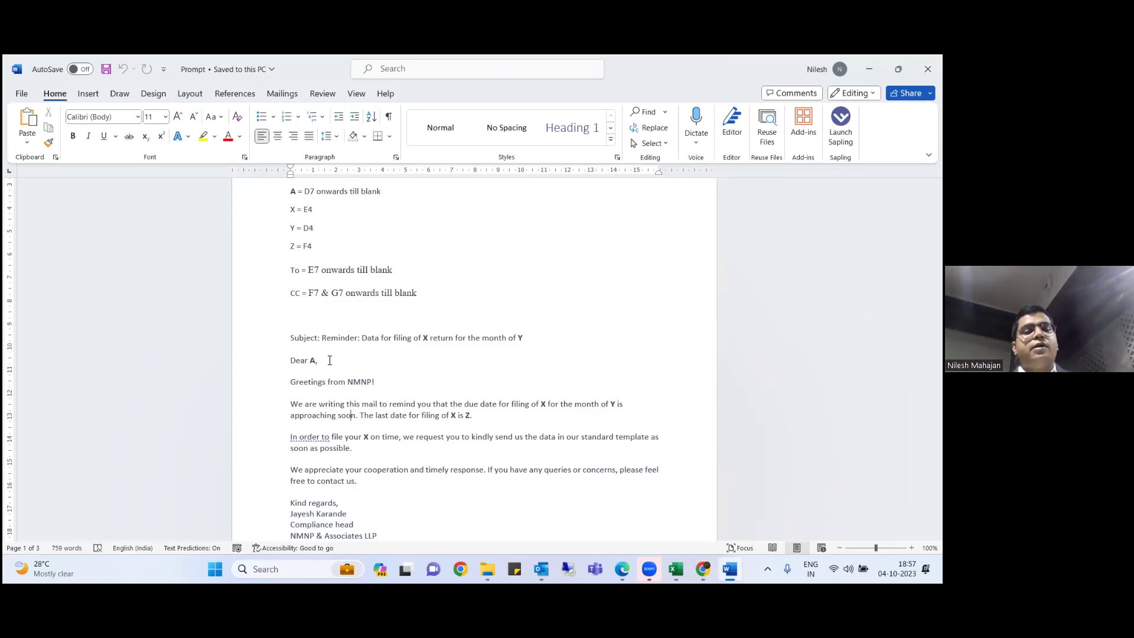
{"action": "key", "text": "Right"}
{"action": "key", "text": "Right"}
{"action": "key", "text": "Right"}
{"action": "key", "text": "Right"}
{"action": "key", "text": "Right"}
{"action": "key", "text": "Right"}
{"action": "key", "text": "Right"}
{"action": "key", "text": "Right"}
{"action": "key", "text": "Right"}
{"action": "key", "text": "Right"}
{"action": "key", "text": "Right"}
{"action": "key", "text": "Right"}
{"action": "key", "text": "Right"}
{"action": "key", "text": "Right"}
{"action": "key", "text": "Right"}
{"action": "key", "text": "Right"}
{"action": "key", "text": "Right"}
{"action": "key", "text": "Right"}
{"action": "key", "text": "Right"}
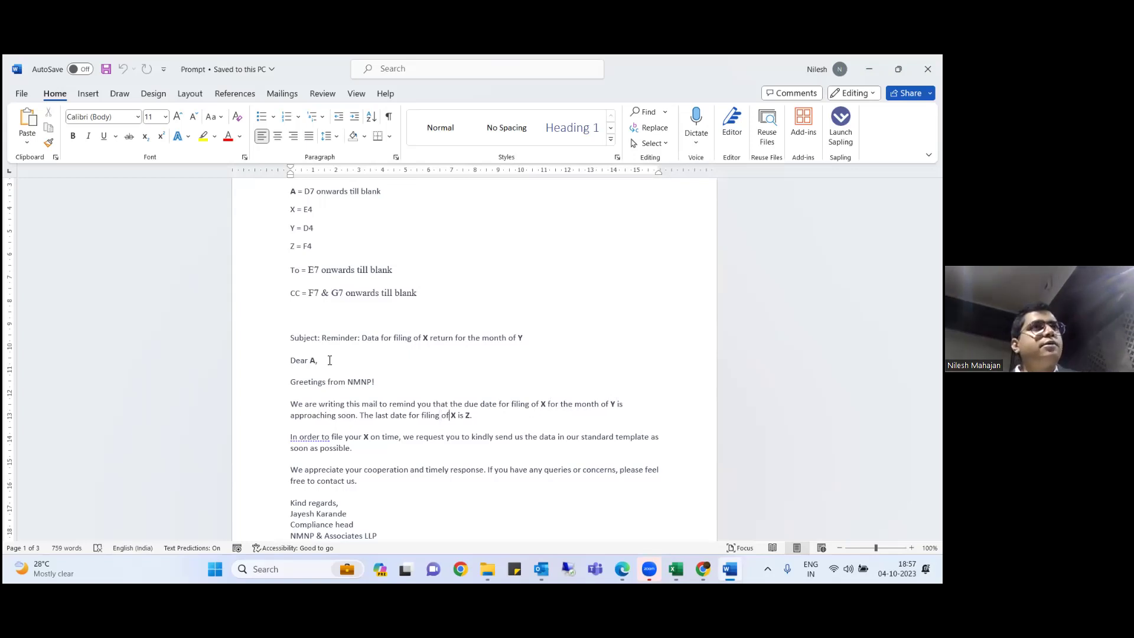
{"action": "key", "text": "shift+Right"}
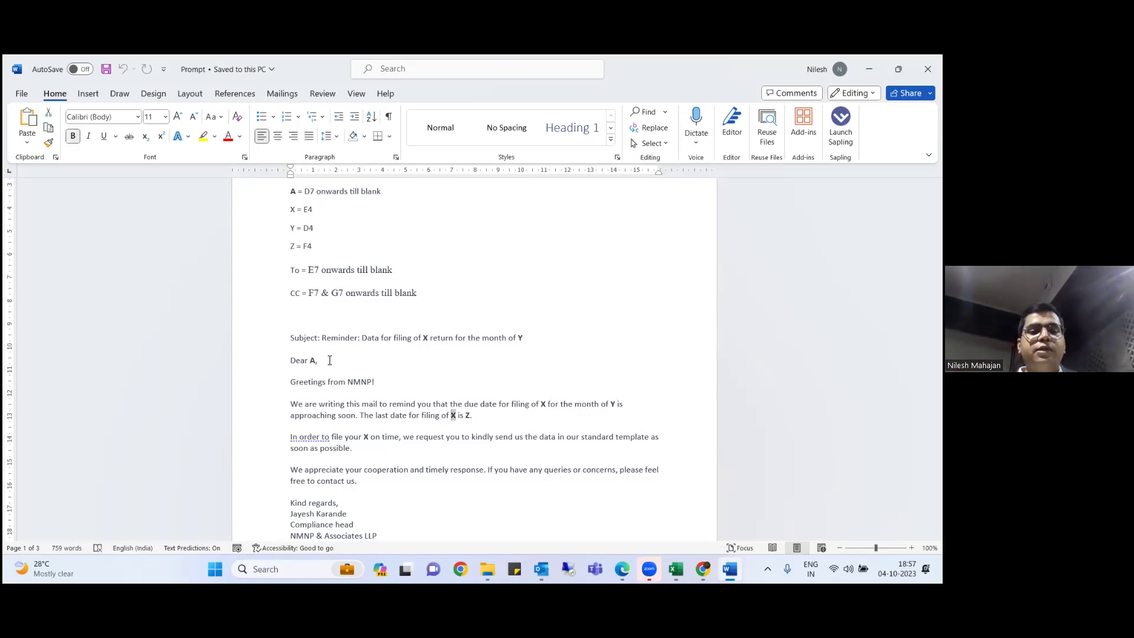
{"action": "key", "text": "Right"}
{"action": "key", "text": "Right"}
{"action": "key", "text": "Right"}
{"action": "key", "text": "Right"}
{"action": "key", "text": "Right"}
{"action": "key", "text": "shift+Right"}
- Review the closing paragraph and the A = D7 field list at the top of the prompt
{"action": "key", "text": "Down"}
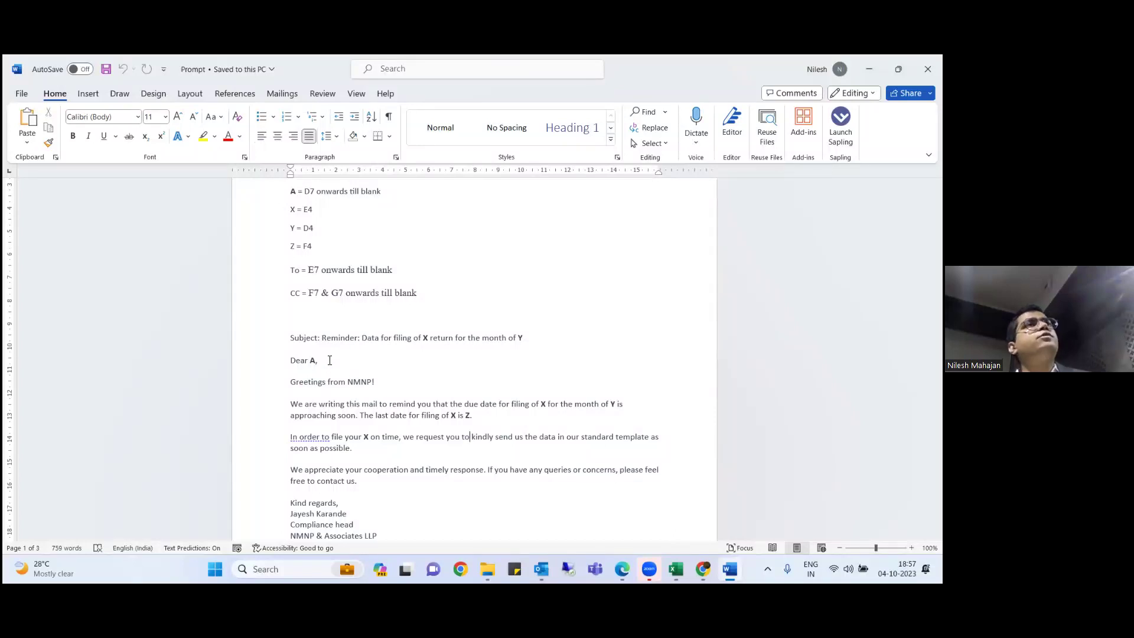
{"action": "key", "text": "Down"}
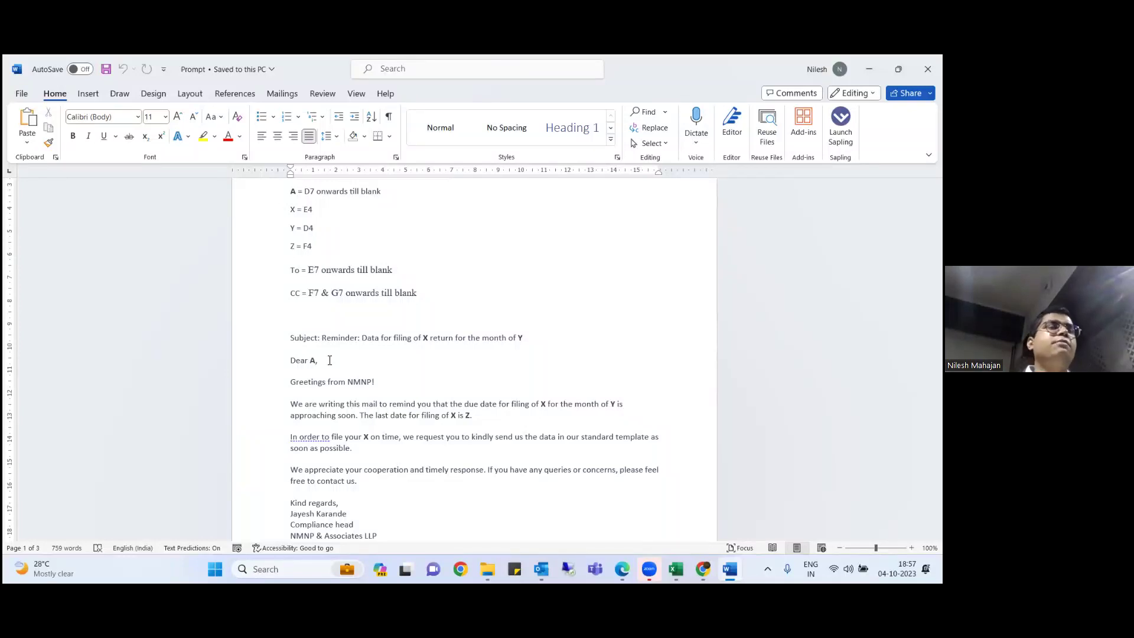
{"action": "left_click", "coordinate": [329, 361]}
{"action": "scroll", "coordinate": [330, 361], "scroll_direction": "up", "scroll_amount": 2}
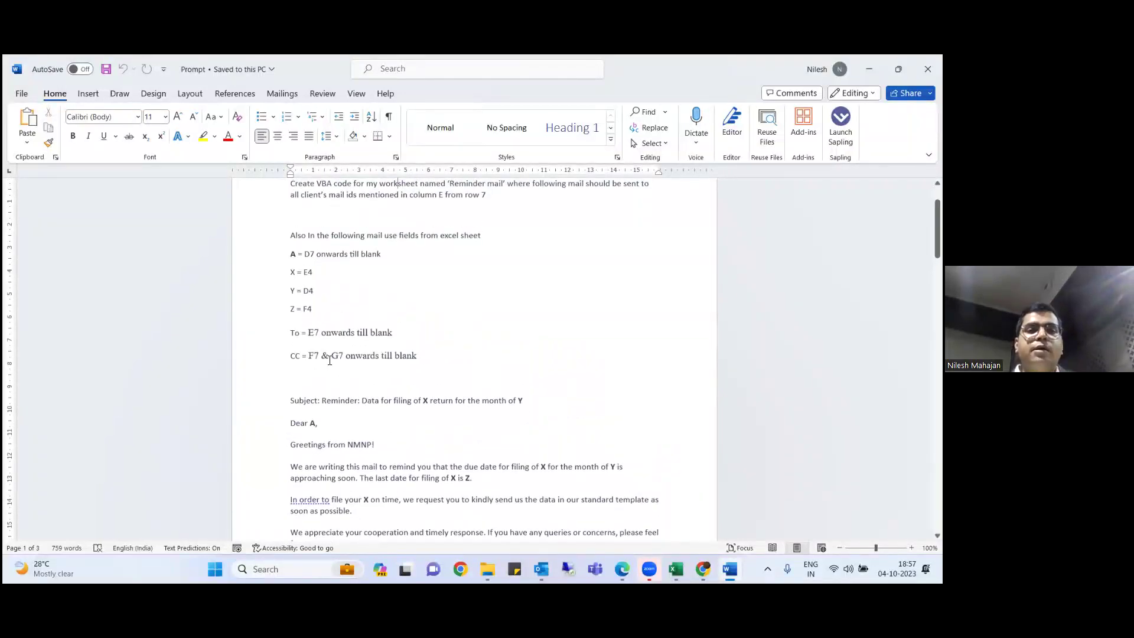
{"action": "key", "text": "Down"}
{"action": "key", "text": "Up"}
{"action": "key", "text": "Left"}
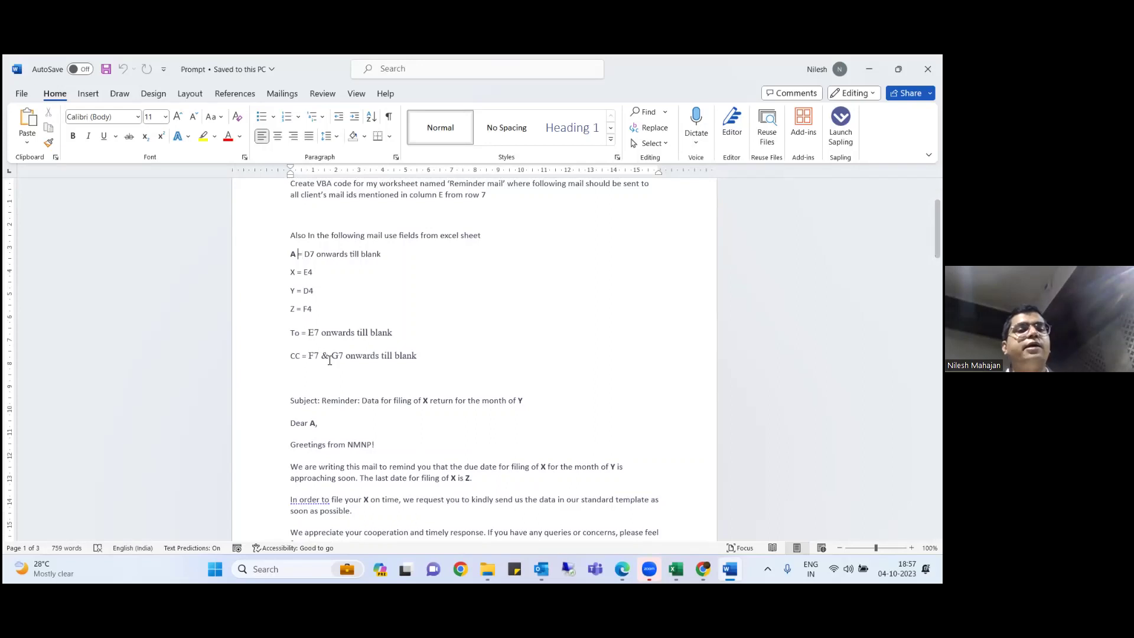
{"action": "key", "text": "alt+Tab"}
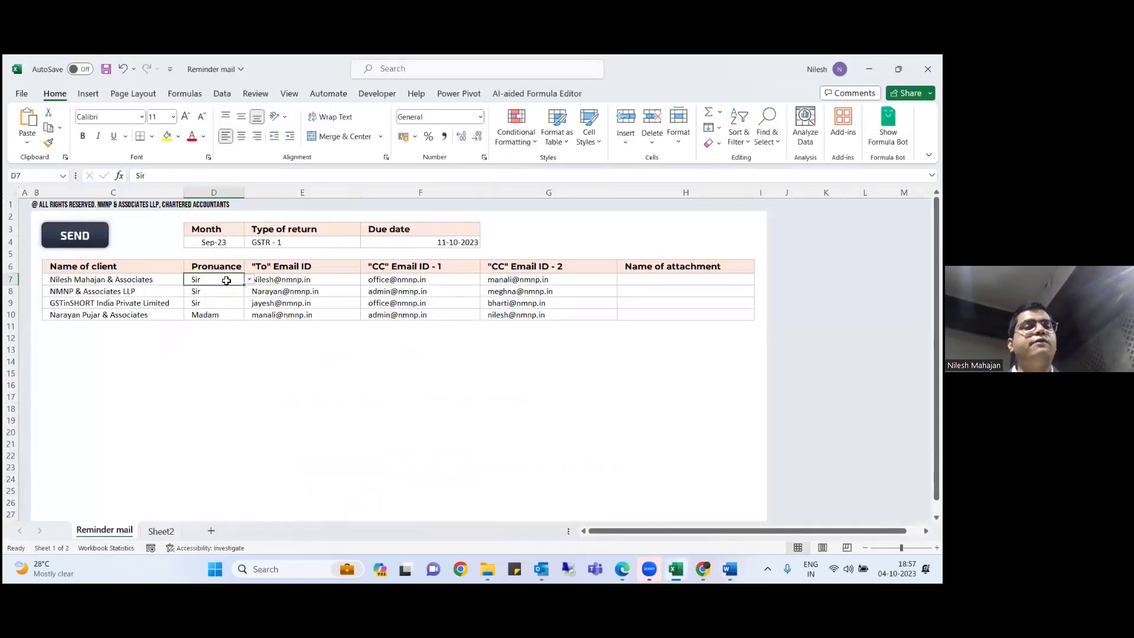
- Match the Word prompt's mapping to the sheet's To address E7, pronoun D7 and return type E4
{"action": "left_click", "coordinate": [290, 283]}
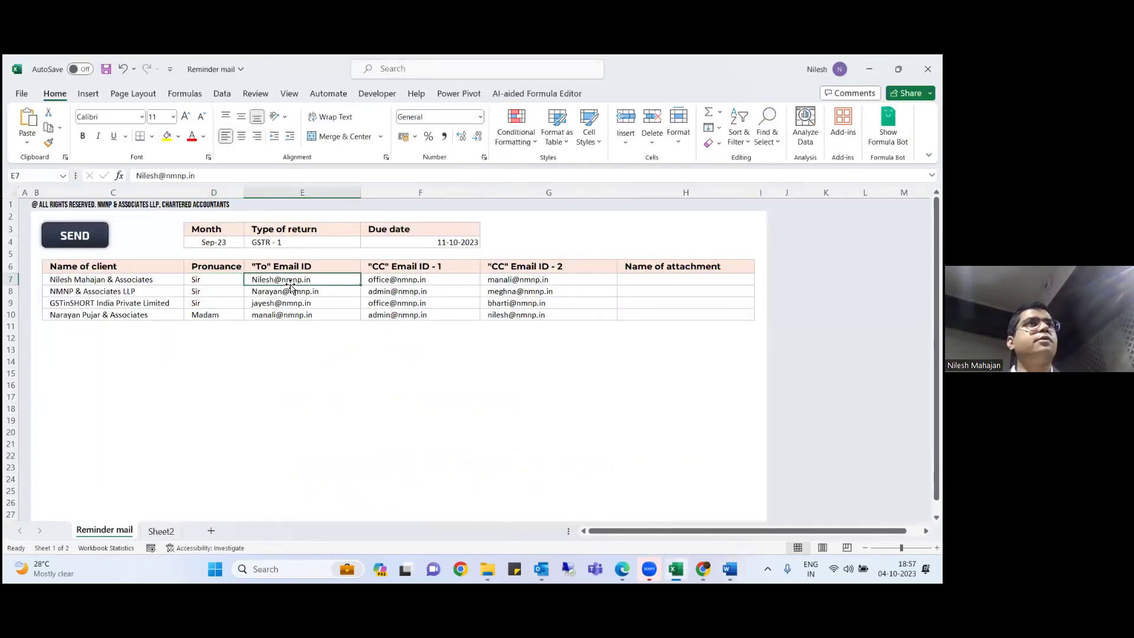
{"action": "key", "text": "alt+Tab"}
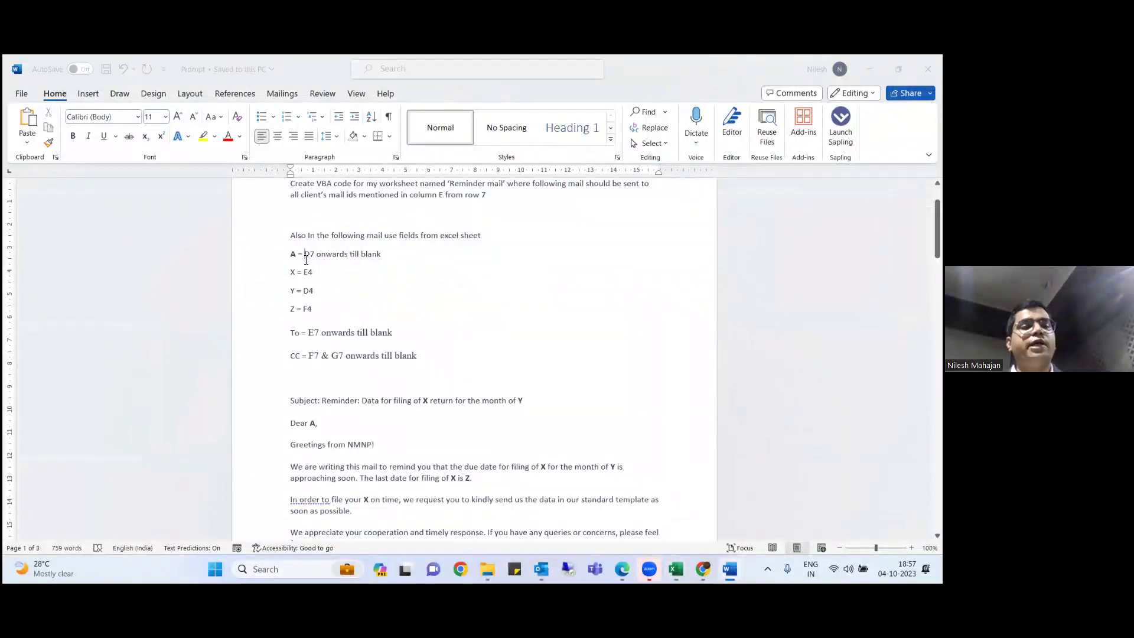
{"action": "key", "text": "alt+Tab"}
{"action": "left_click", "coordinate": [211, 280]}
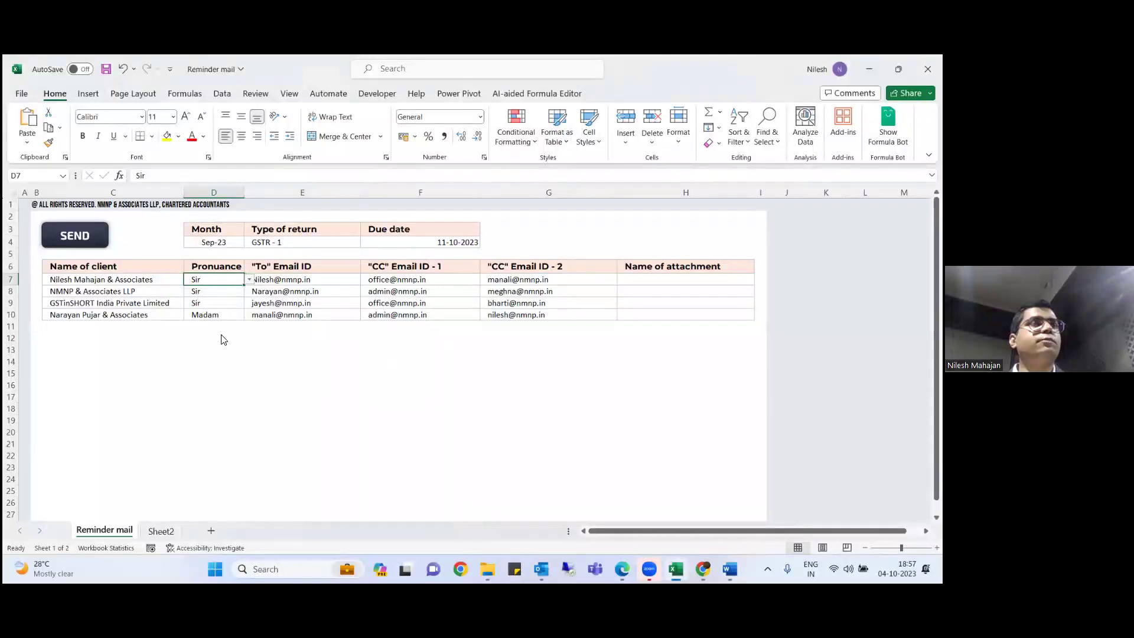
{"action": "key", "text": "alt+Tab"}
{"action": "key", "text": "alt+Tab"}
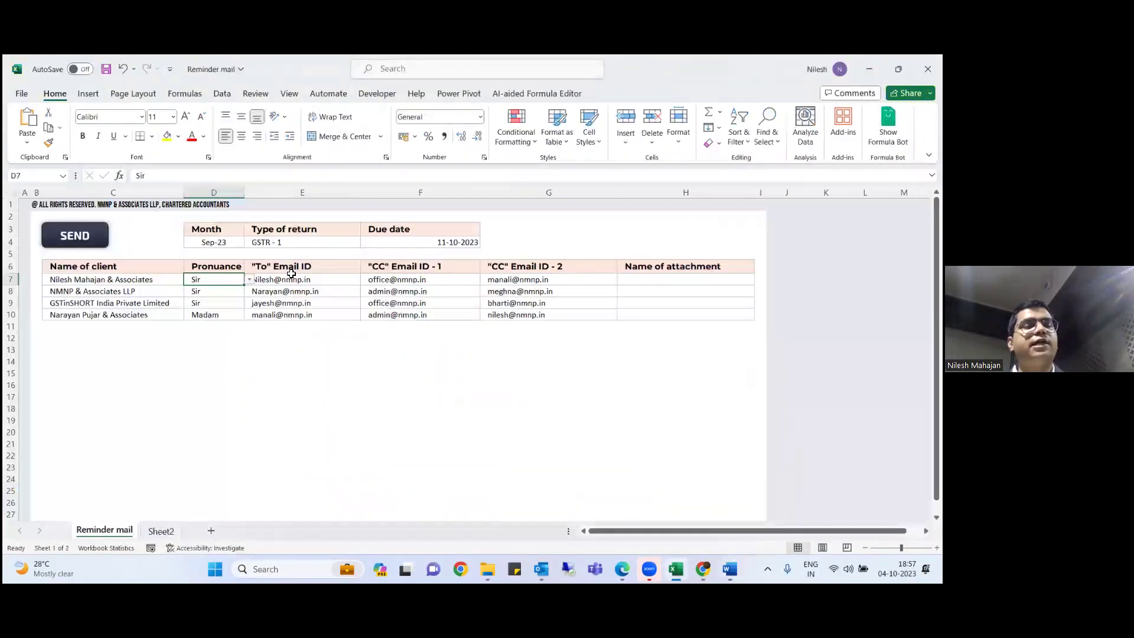
{"action": "left_click", "coordinate": [260, 242]}
{"action": "key", "text": "alt+Tab"}
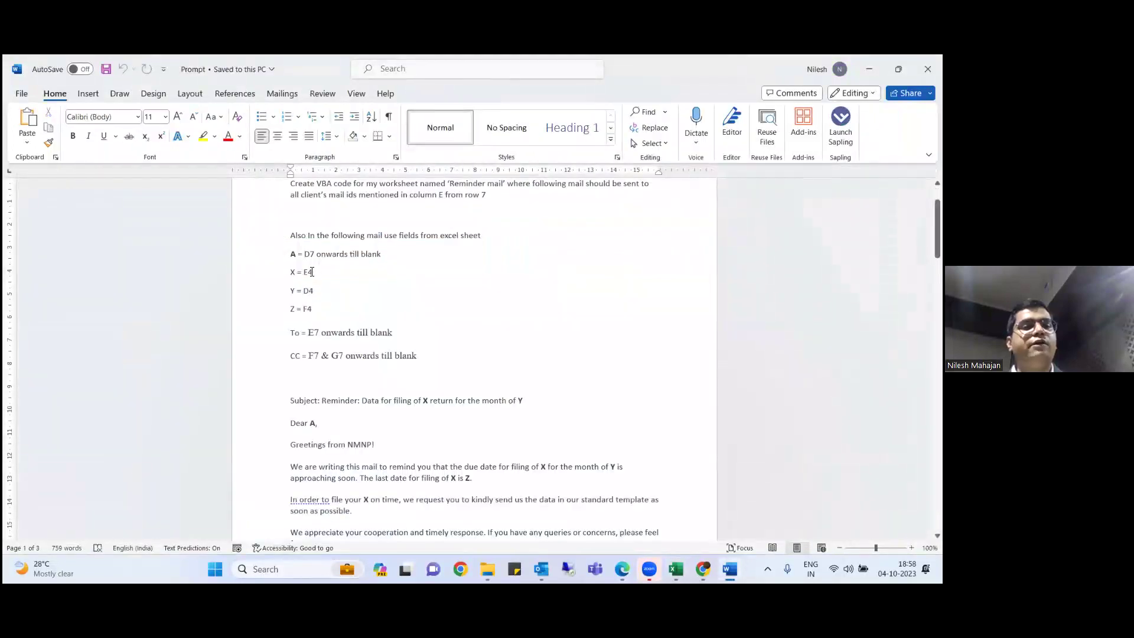
{"action": "key", "text": "alt+Tab"}
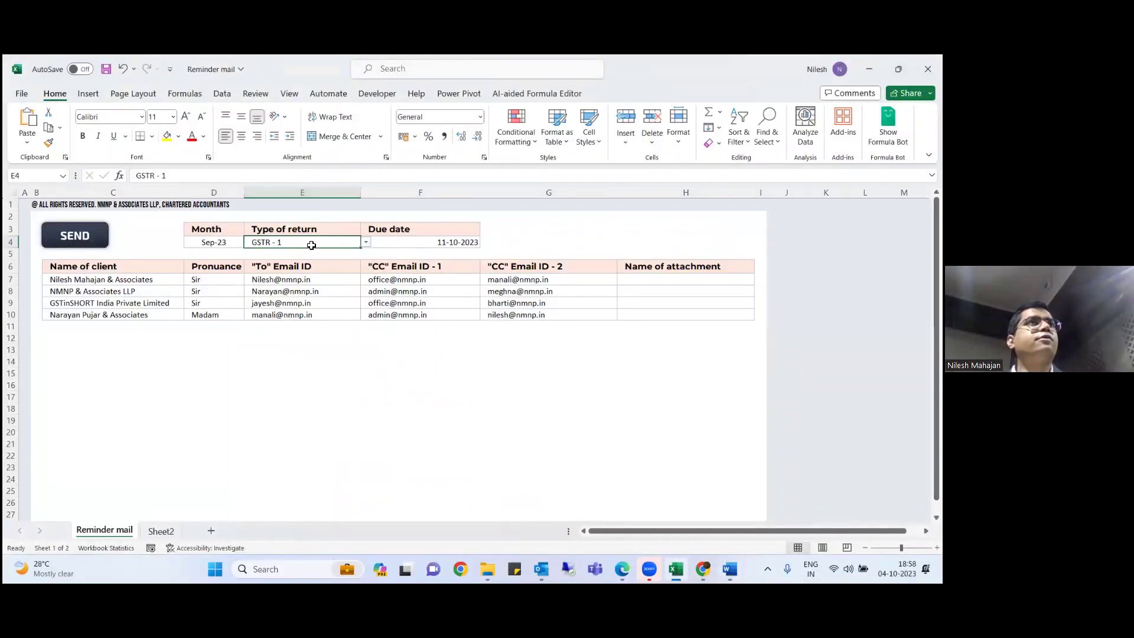
{"action": "key", "text": "alt+Tab"}
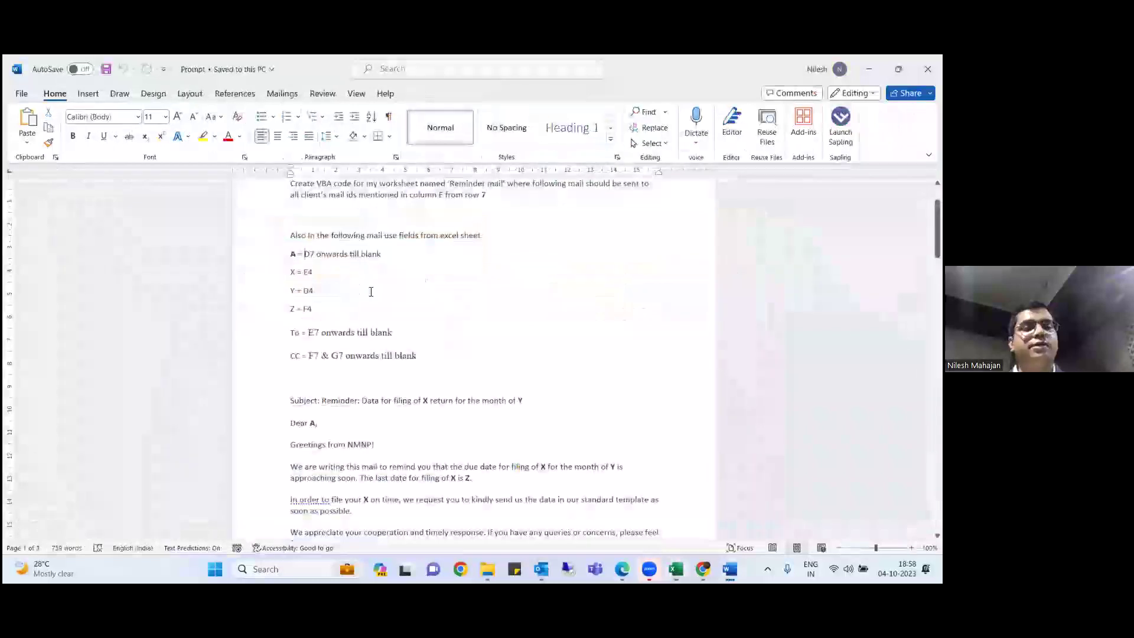
{"action": "key", "text": "alt+Tab"}
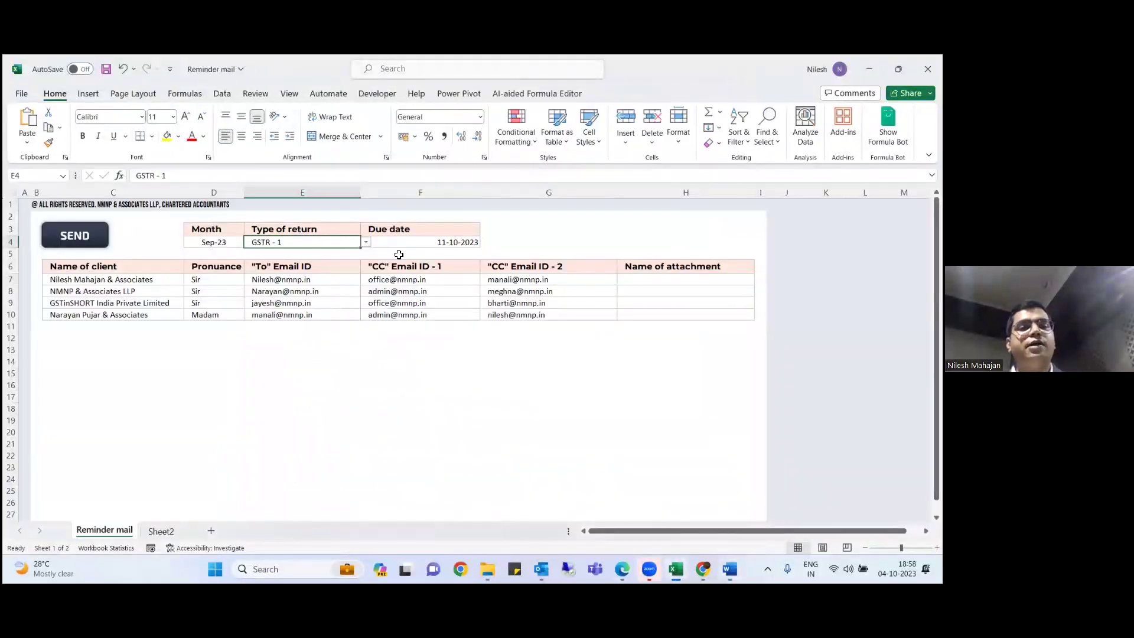
- Check the month in D4 and due date in F4, then return to Word's 'To = E7' line
{"action": "left_click", "coordinate": [199, 242]}
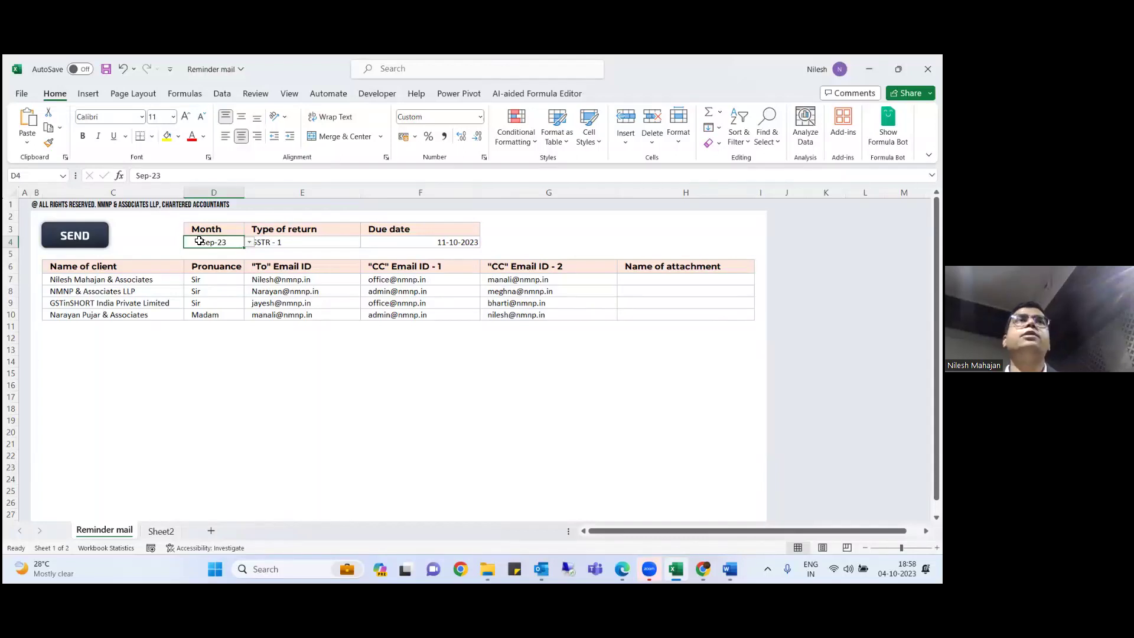
{"action": "key", "text": "alt+Tab"}
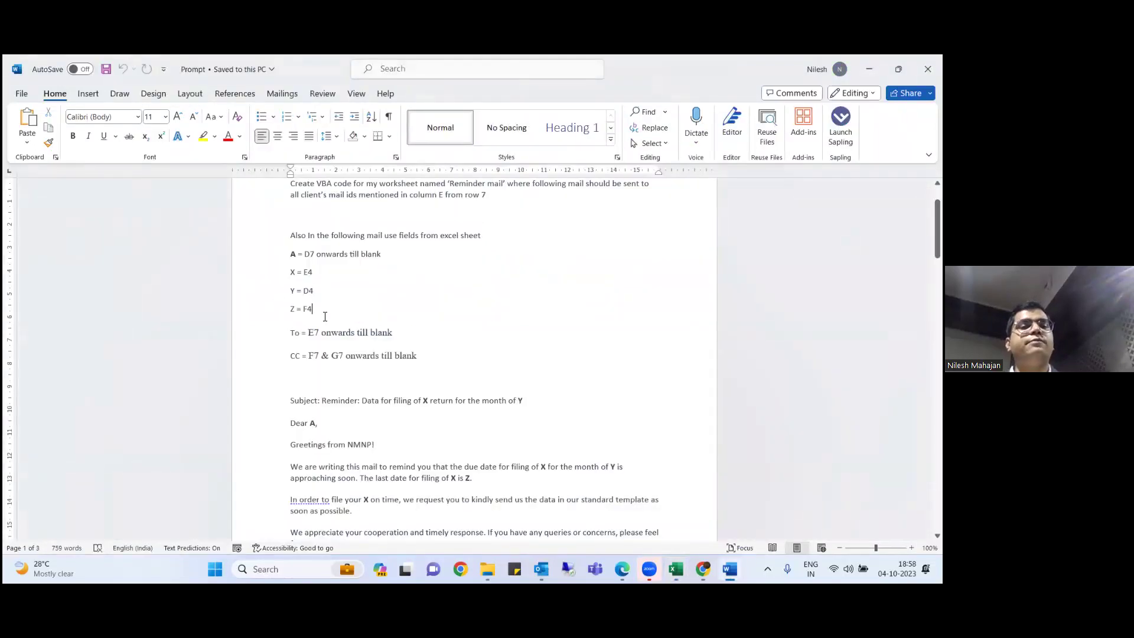
{"action": "key", "text": "alt+Tab"}
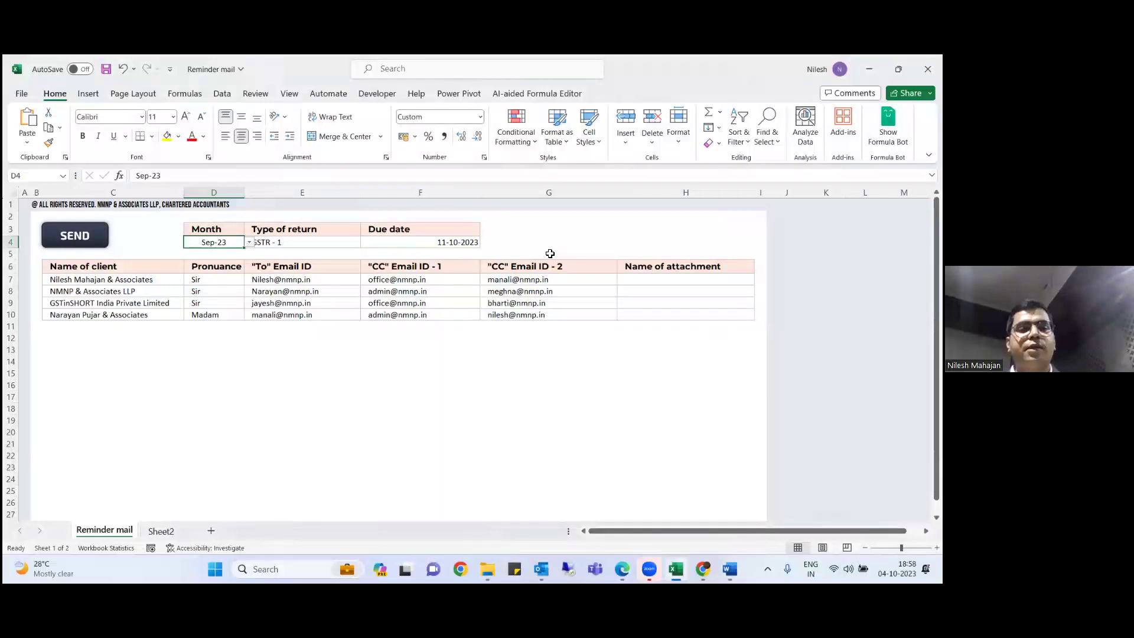
{"action": "left_click", "coordinate": [422, 243]}
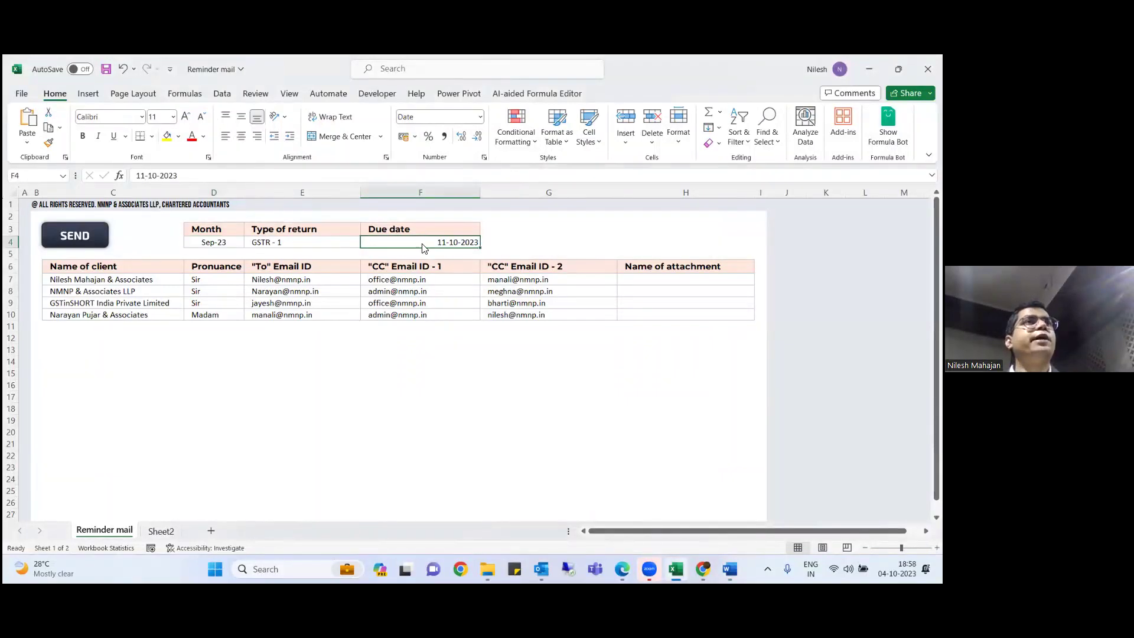
{"action": "key", "text": "alt+Tab"}
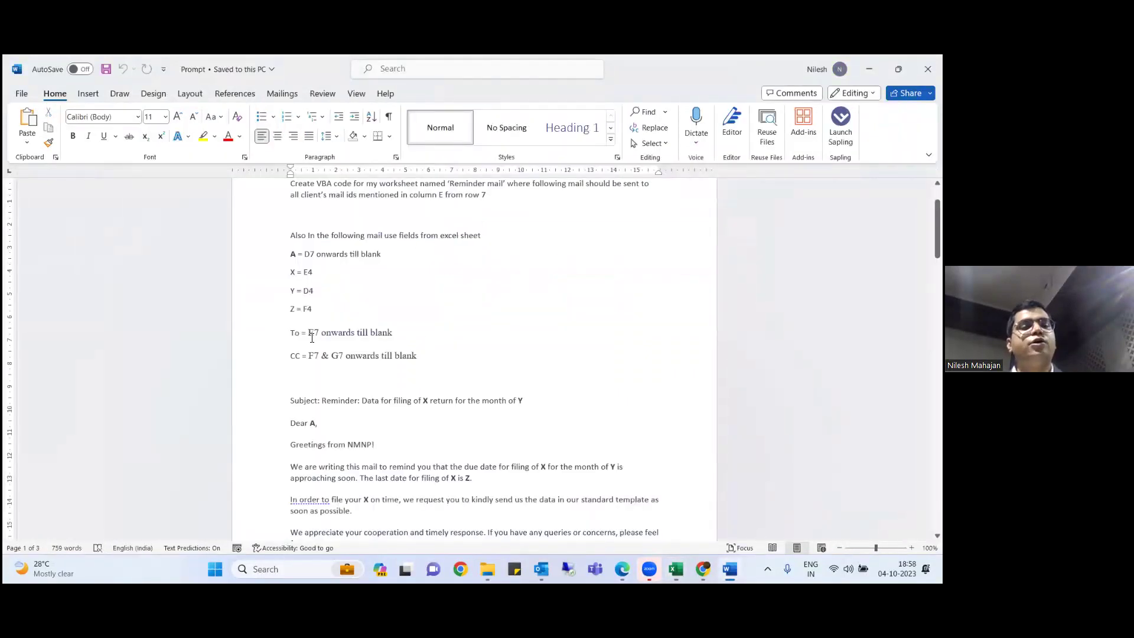
{"action": "key", "text": "alt+Tab"}
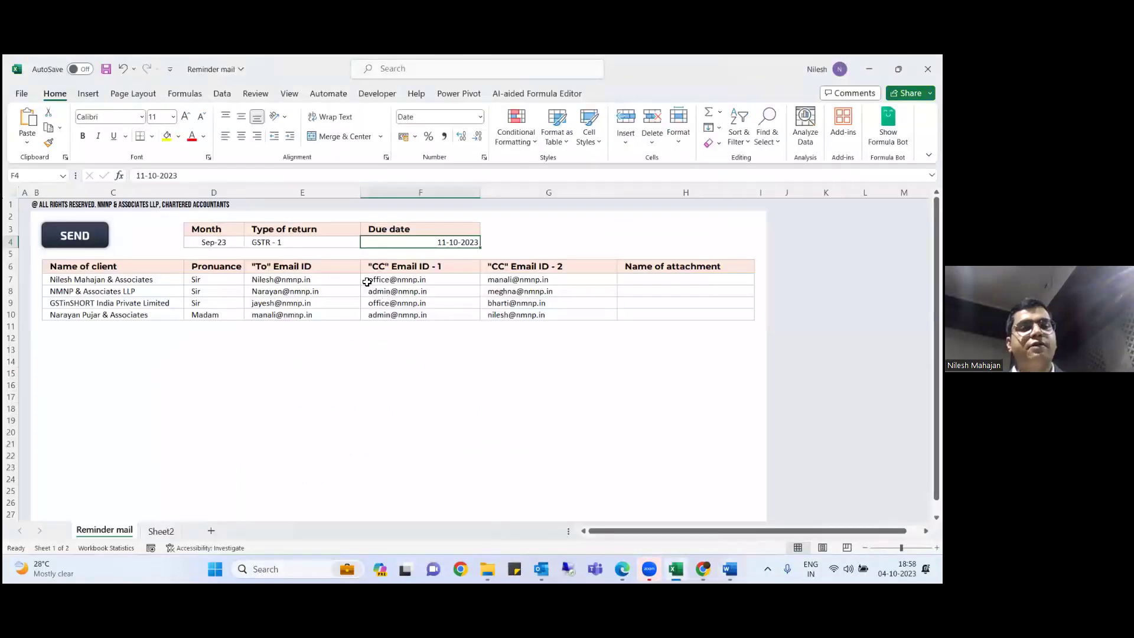
{"action": "key", "text": "alt+Tab"}
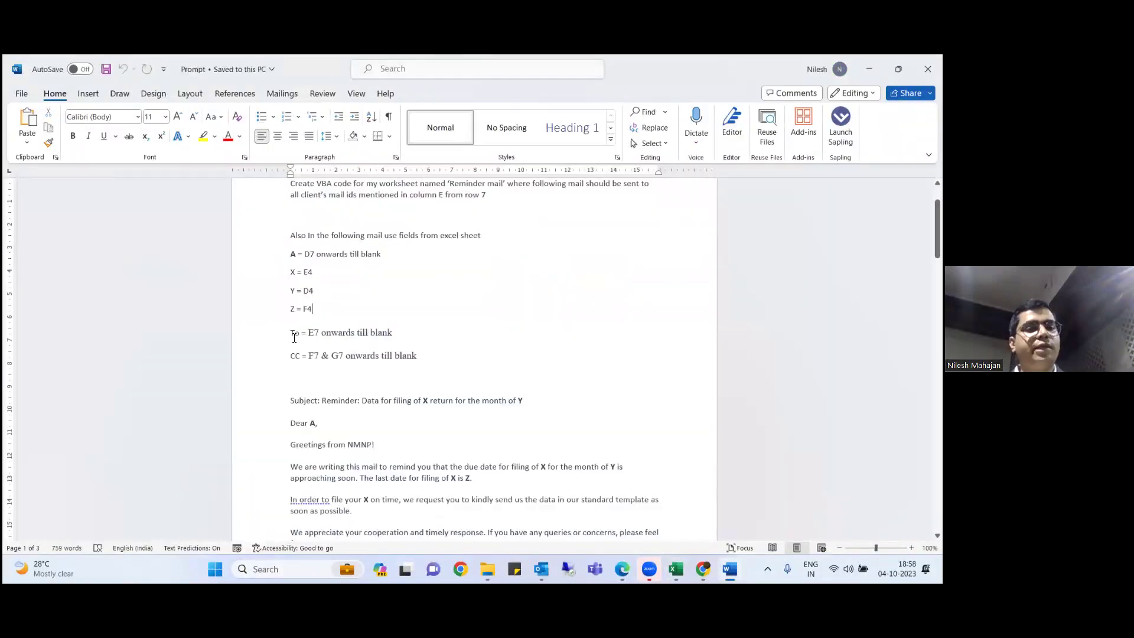
{"action": "key", "text": "alt+Tab"}
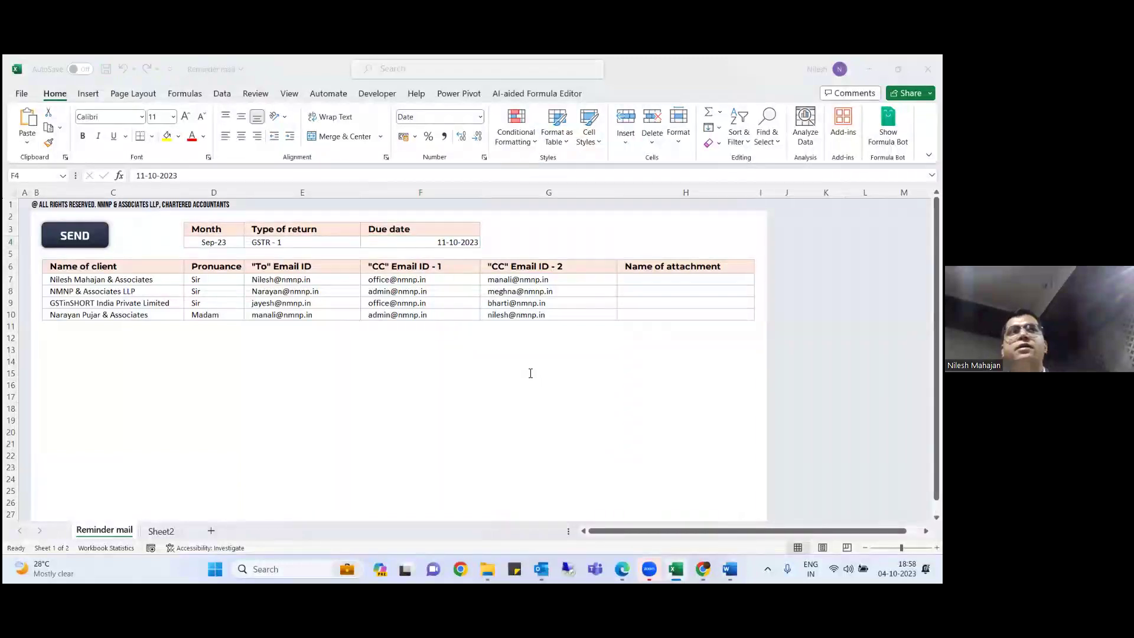
{"action": "key", "text": "alt+Tab"}
{"action": "left_click", "coordinate": [262, 319]}
- Copy the entire Word prompt, from the VBA request down to the Chartered Accountants signature
{"action": "key", "text": "Up"}
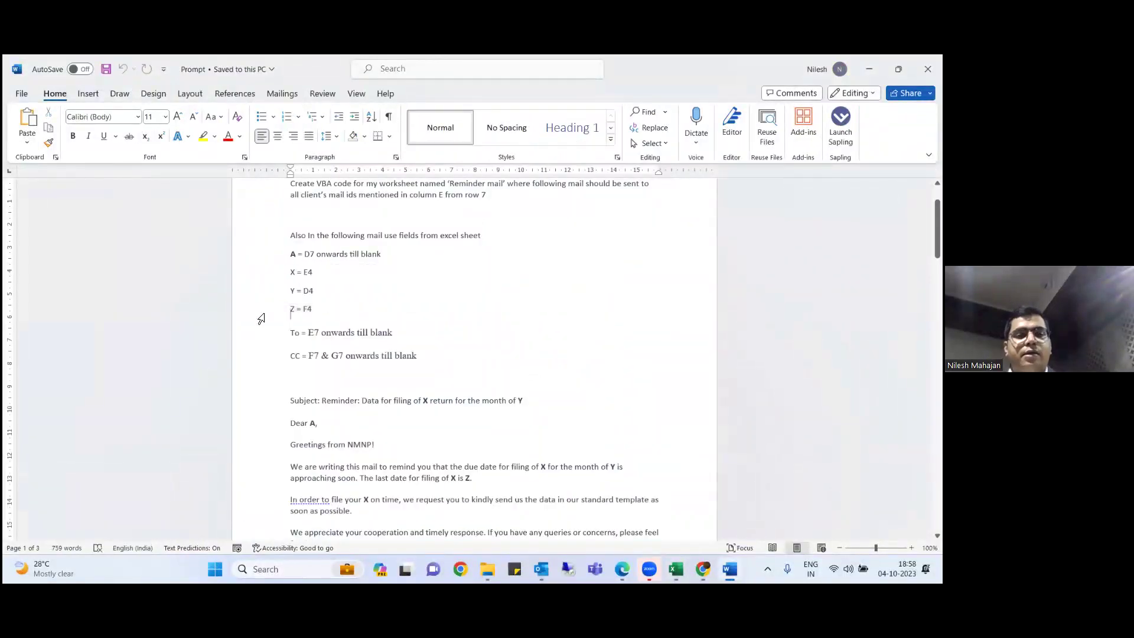
{"action": "key", "text": "ctrl+Home"}
{"action": "key", "text": "shift+Down"}
{"action": "key", "text": "shift+Down"}
{"action": "key", "text": "shift+Down"}
{"action": "key", "text": "shift+Down"}
{"action": "key", "text": "shift+Down"}
{"action": "key", "text": "shift+Down"}
{"action": "key", "text": "shift+Down"}
{"action": "key", "text": "shift+Down"}
{"action": "key", "text": "shift+Down"}
{"action": "key", "text": "shift+Down"}
{"action": "key", "text": "shift+Down"}
{"action": "key", "text": "shift+Down"}
{"action": "key", "text": "shift+Down"}
{"action": "key", "text": "shift+Down"}
{"action": "key", "text": "shift+Down"}
{"action": "key", "text": "shift+Down"}
{"action": "key", "text": "shift+Down"}
{"action": "key", "text": "shift+Down"}
{"action": "key", "text": "shift+Down"}
{"action": "key", "text": "shift+Down"}
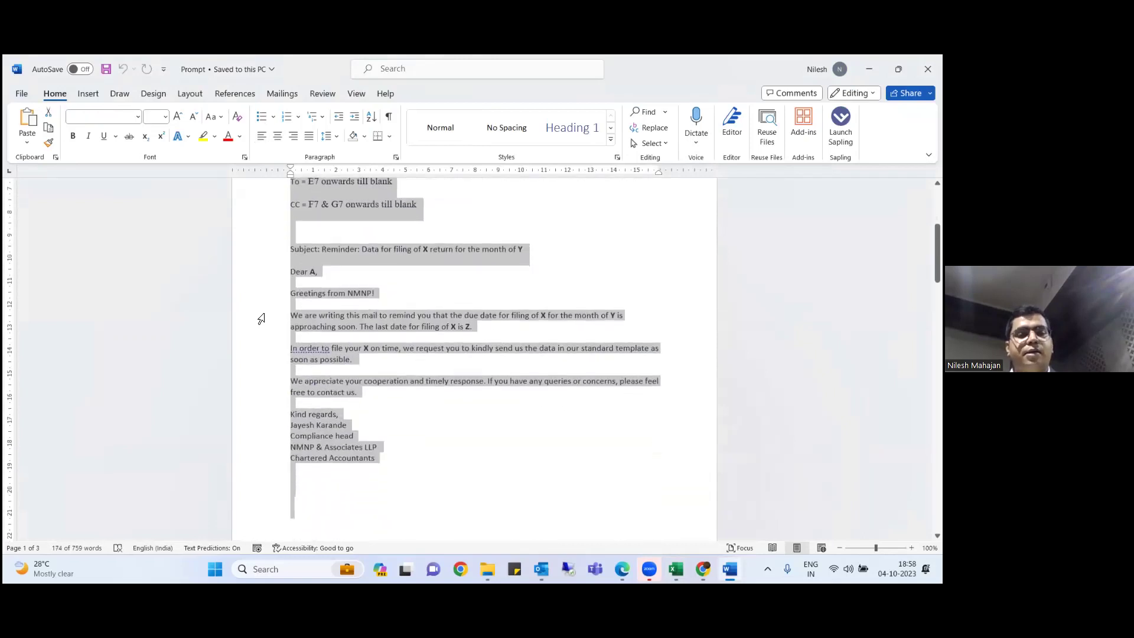
{"action": "key", "text": "alt+Tab"}
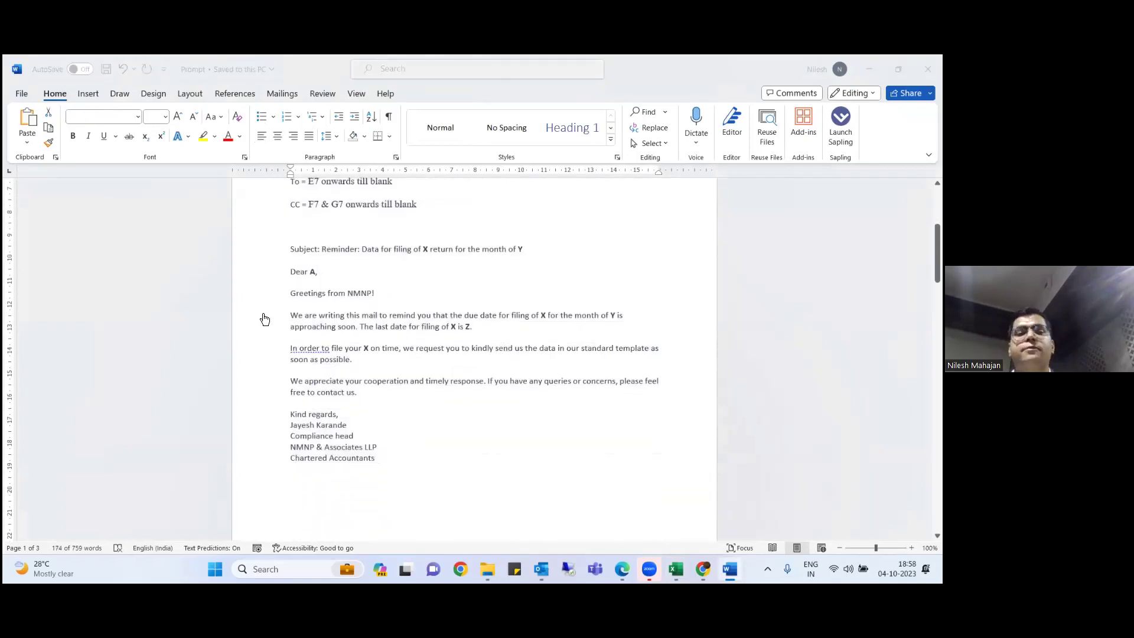
{"action": "key", "text": "alt+Tab"}
{"action": "key", "text": "alt+Tab"}
{"action": "key", "text": "alt+Tab"}
{"action": "key", "text": "alt+Tab"}
- Maximize Edge and set Formula Bot's Scripts generator to a Generated script for Excel
{"action": "key", "text": "alt+Tab"}
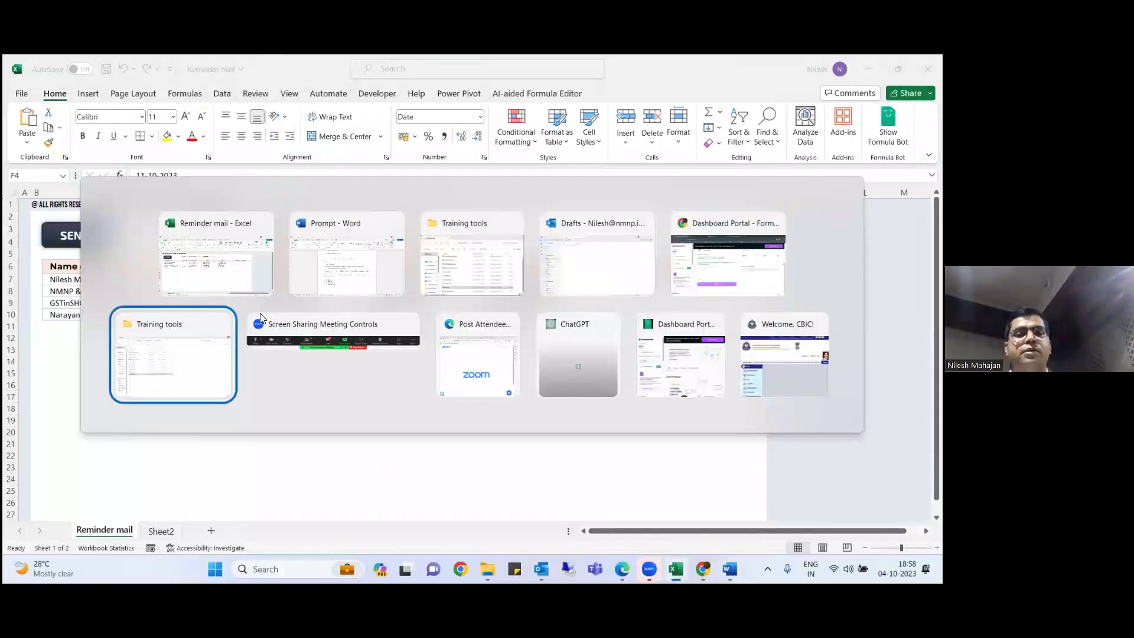
{"action": "key", "text": "alt+Tab"}
{"action": "key", "text": "alt+Tab"}
{"action": "key", "text": "alt+Tab"}
{"action": "key", "text": "alt+Tab"}
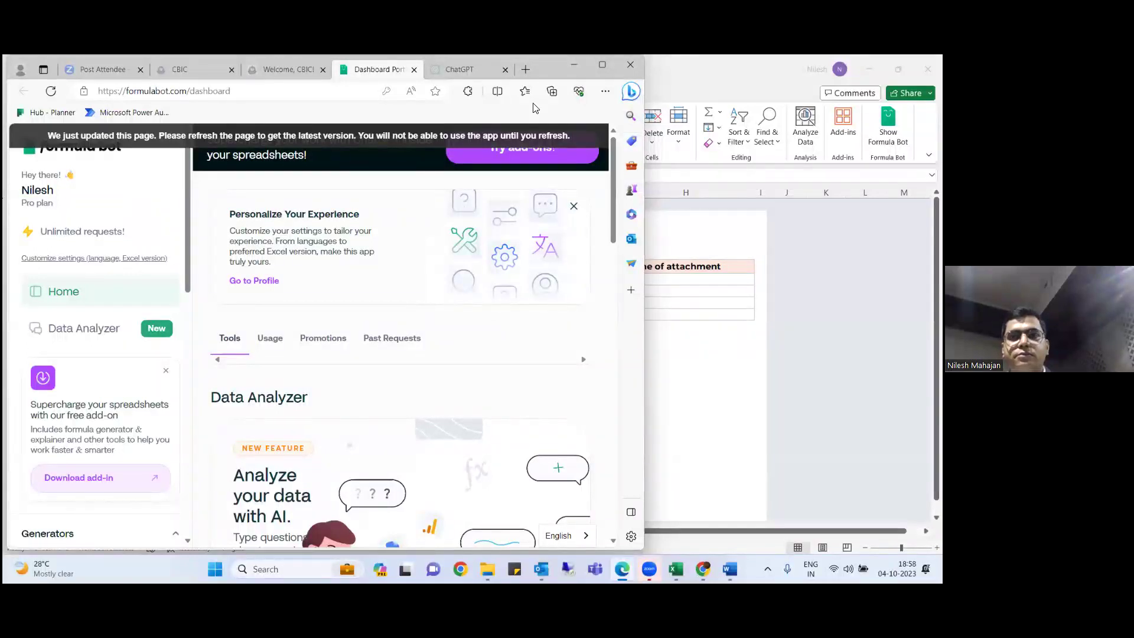
{"action": "left_click", "coordinate": [603, 64]}
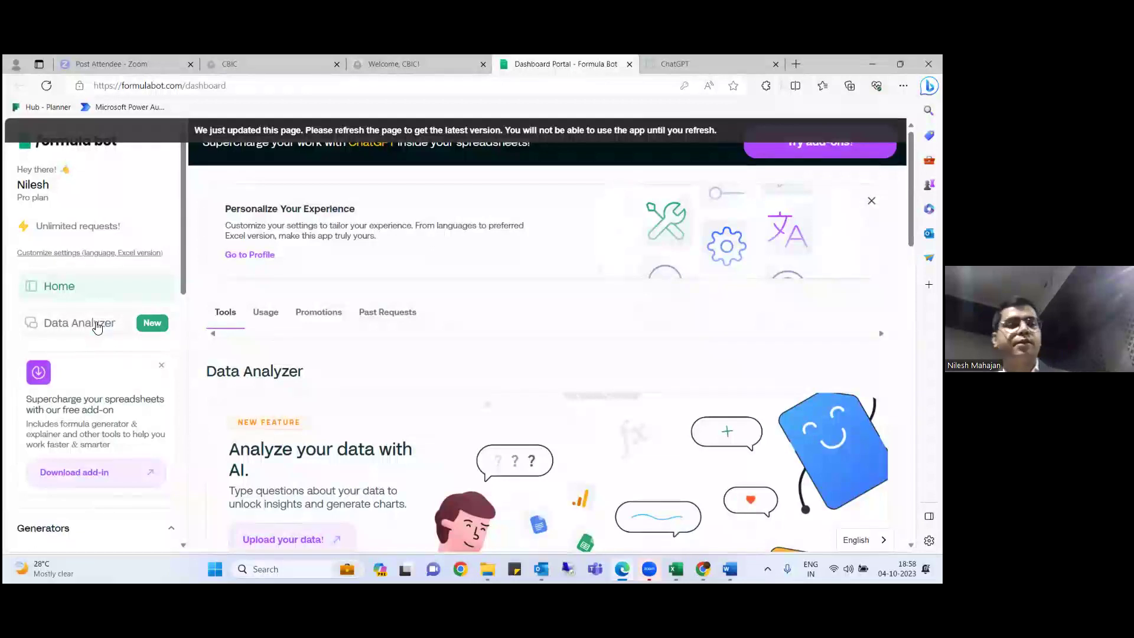
{"action": "scroll", "coordinate": [367, 429], "scroll_direction": "down", "scroll_amount": 8}
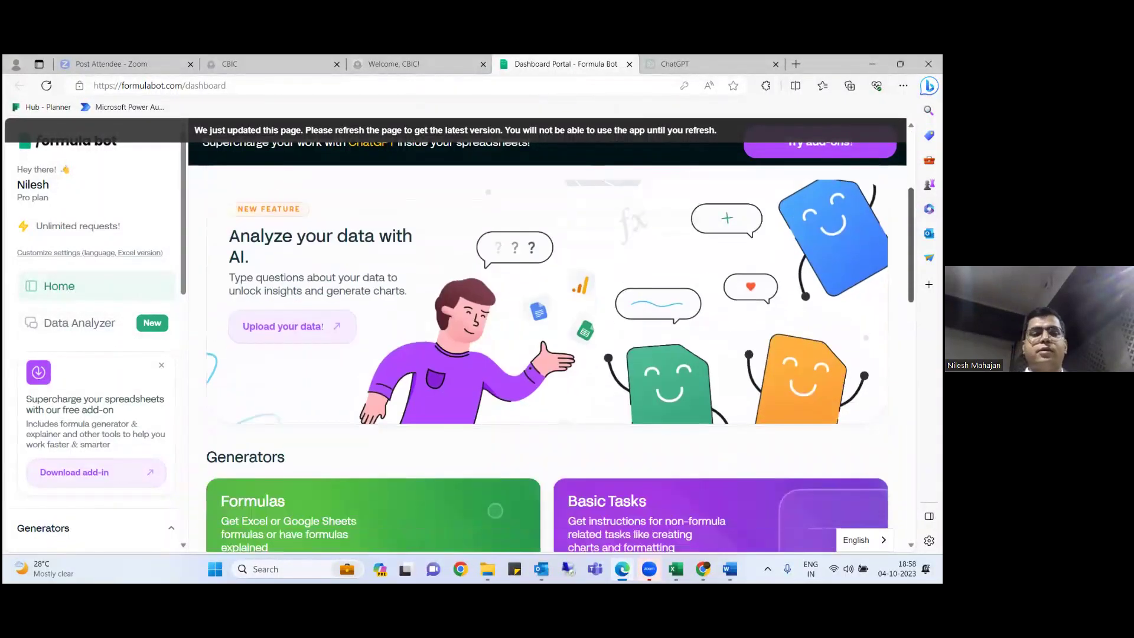
{"action": "left_click", "coordinate": [354, 431]}
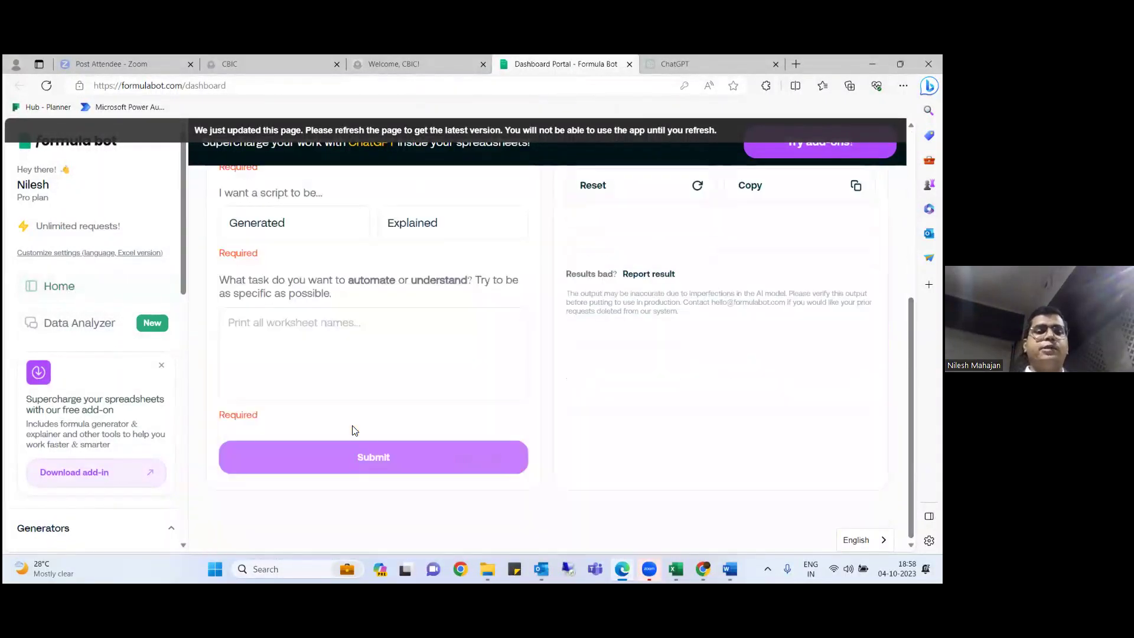
{"action": "left_click", "coordinate": [260, 233]}
{"action": "scroll", "coordinate": [260, 236], "scroll_direction": "up", "scroll_amount": 1}
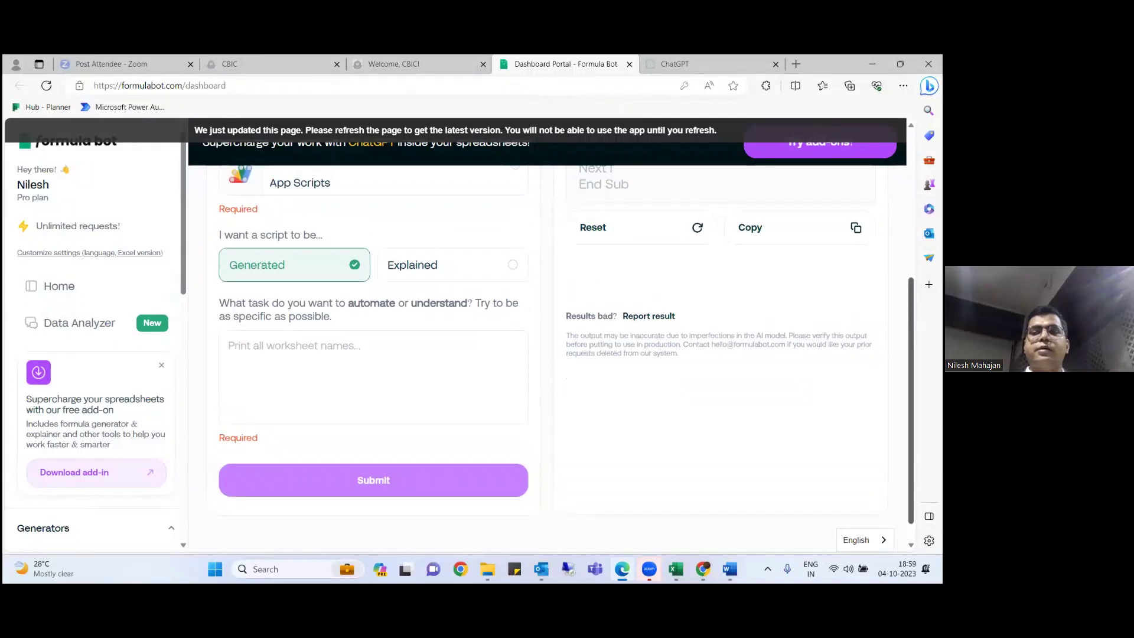
{"action": "scroll", "coordinate": [390, 236], "scroll_direction": "up", "scroll_amount": 2}
{"action": "left_click", "coordinate": [389, 231]}
- Paste the reminder-mail prompt, submit it, and accept the page-refresh alert
{"action": "left_click", "coordinate": [317, 416]}
{"action": "key", "text": "ctrl+v"}
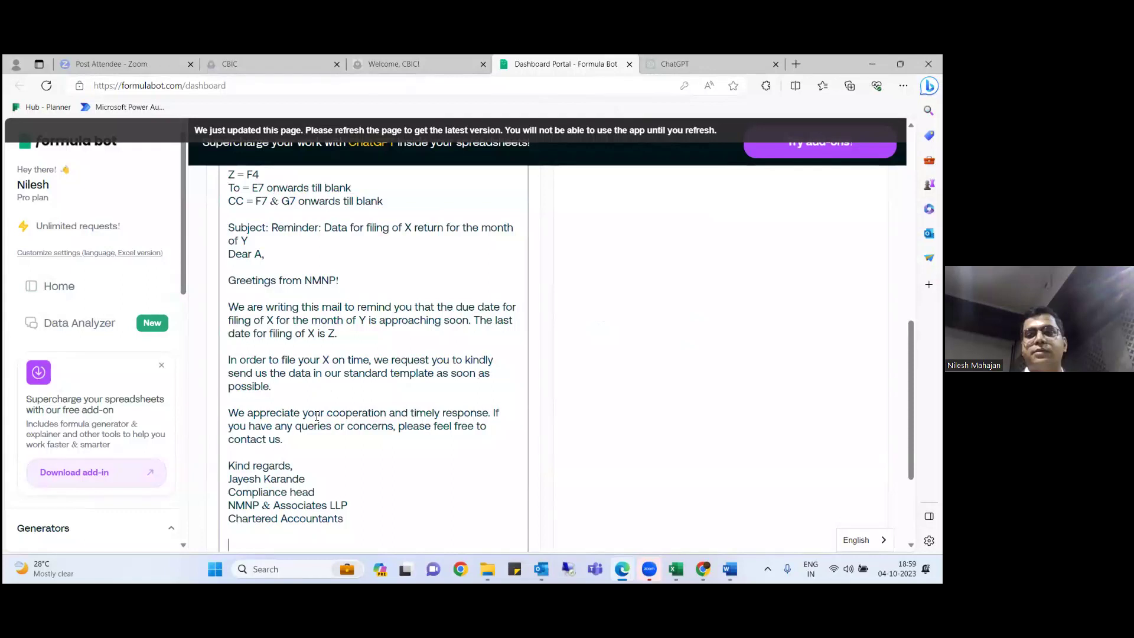
{"action": "scroll", "coordinate": [318, 415], "scroll_direction": "down", "scroll_amount": 2}
{"action": "left_click", "coordinate": [395, 449]}
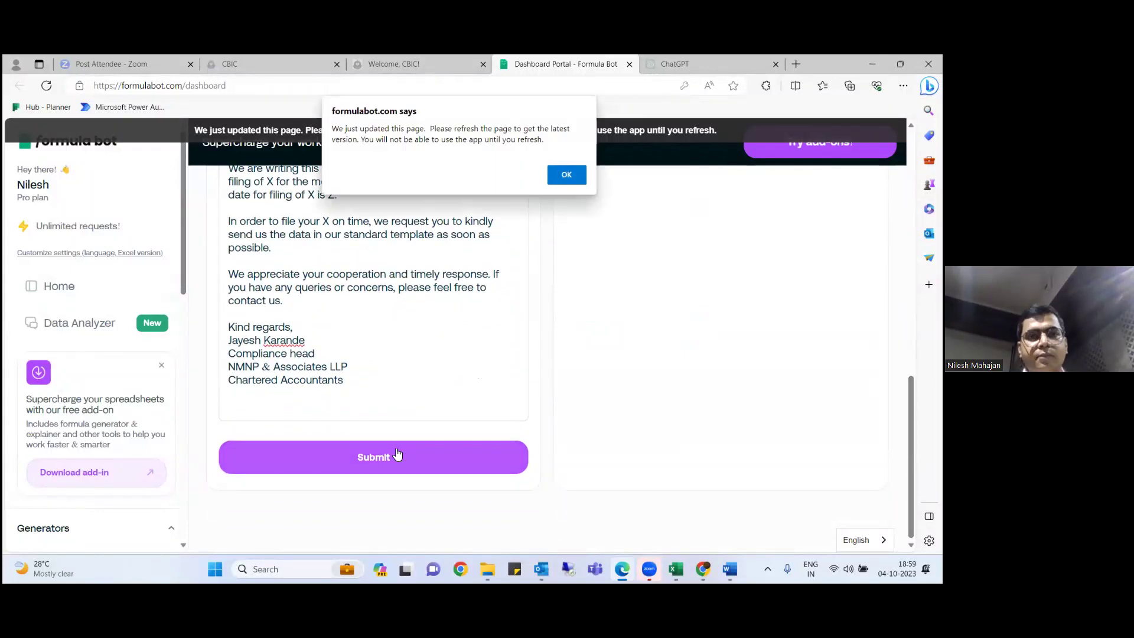
{"action": "left_click", "coordinate": [564, 176]}
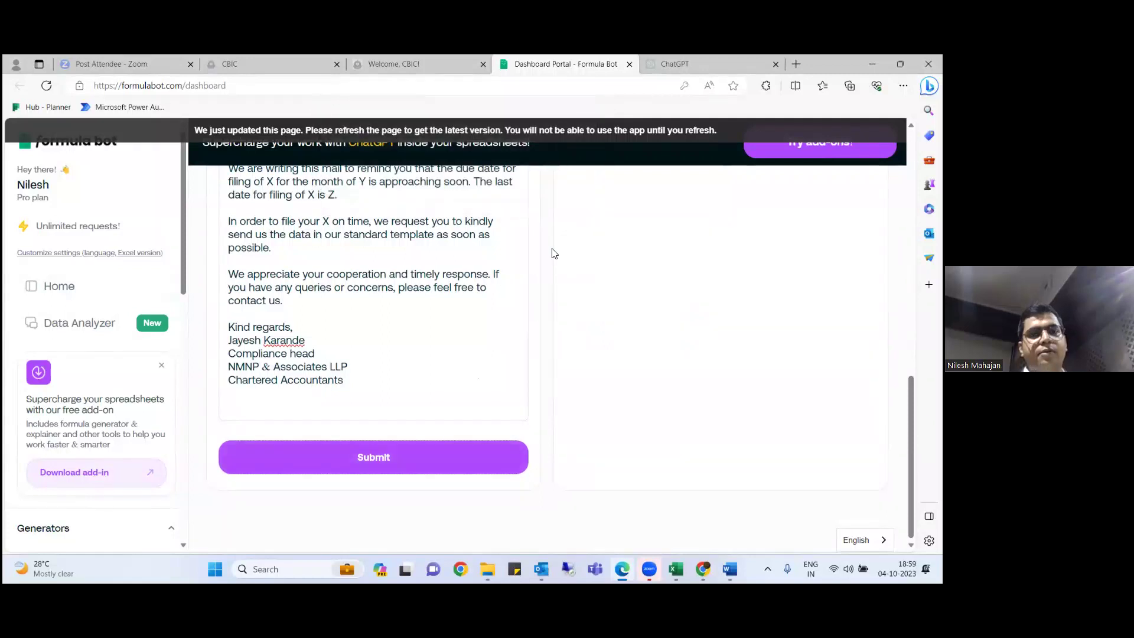
{"action": "left_click", "coordinate": [407, 468]}
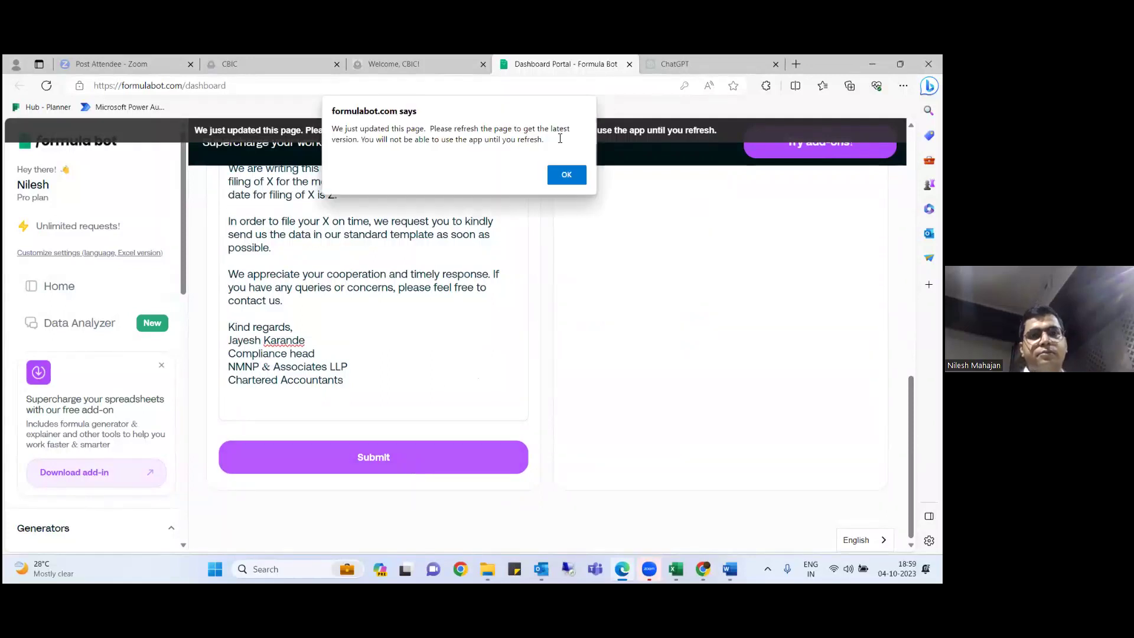
{"action": "left_click", "coordinate": [558, 178]}
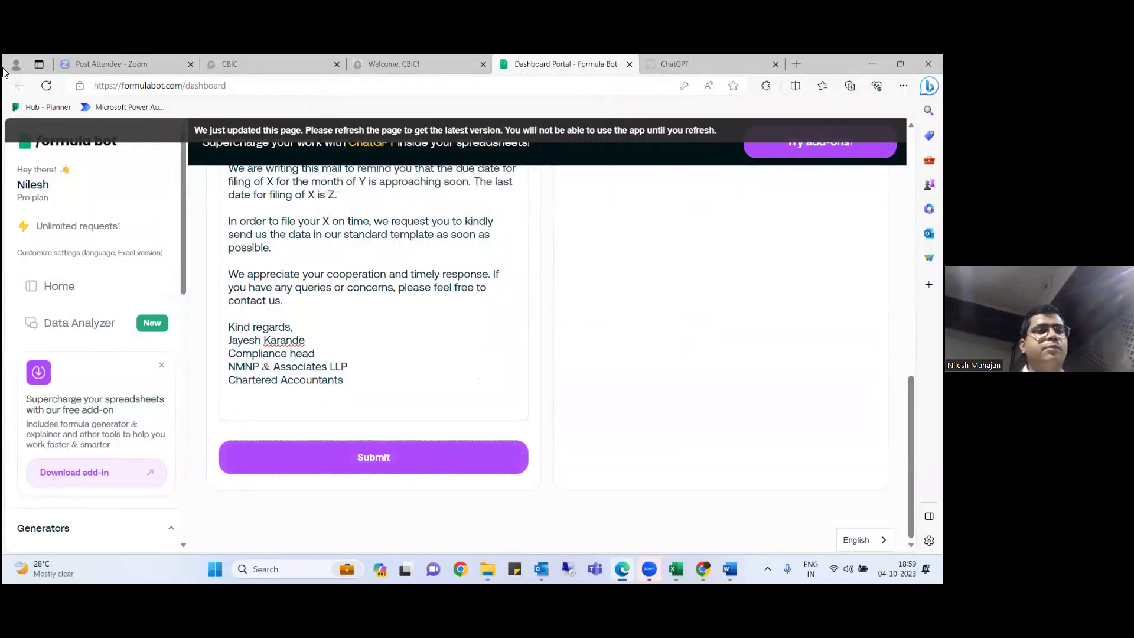
- Reload Formula Bot and set the Scripts generator to a Generated script for Excel again
{"action": "left_click", "coordinate": [46, 86]}
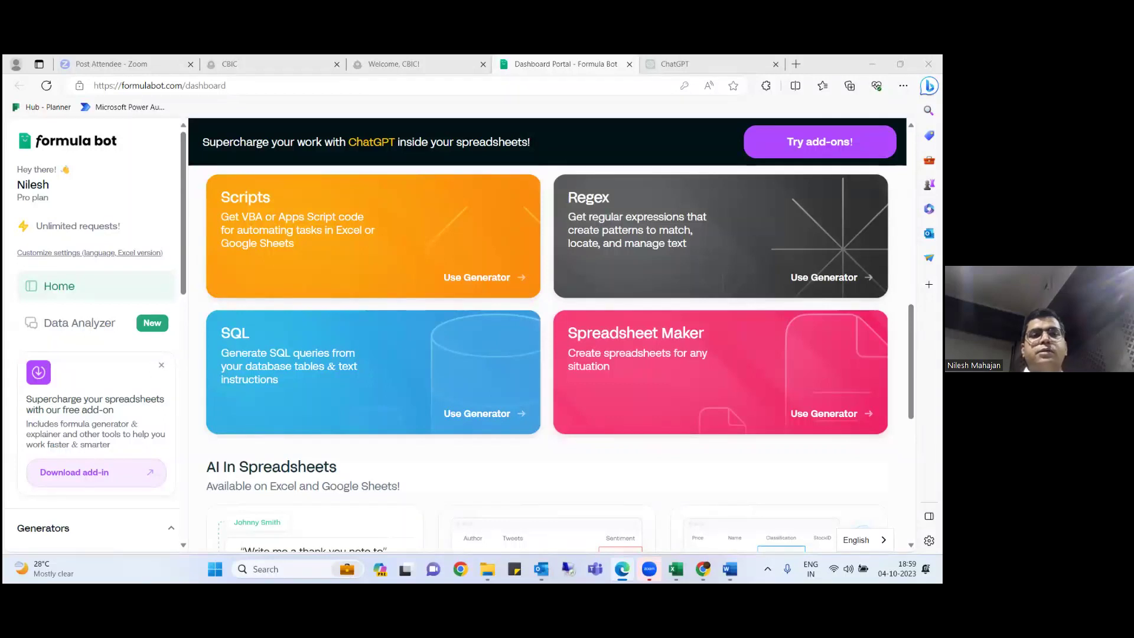
{"action": "left_click", "coordinate": [454, 203]}
{"action": "left_click", "coordinate": [329, 220]}
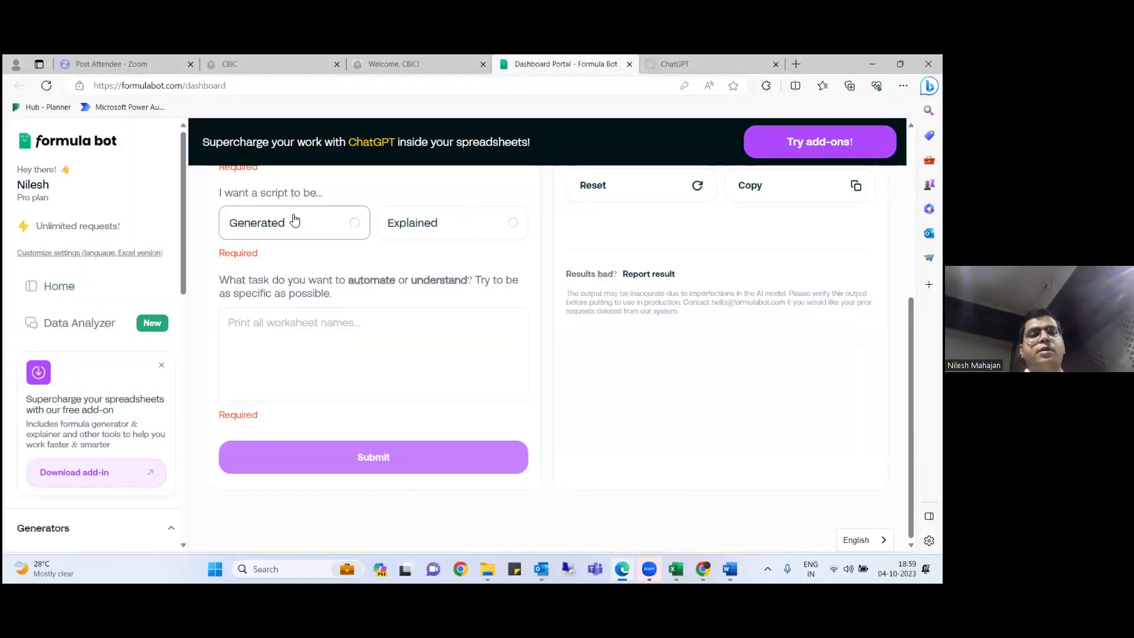
{"action": "scroll", "coordinate": [329, 221], "scroll_direction": "up", "scroll_amount": 3}
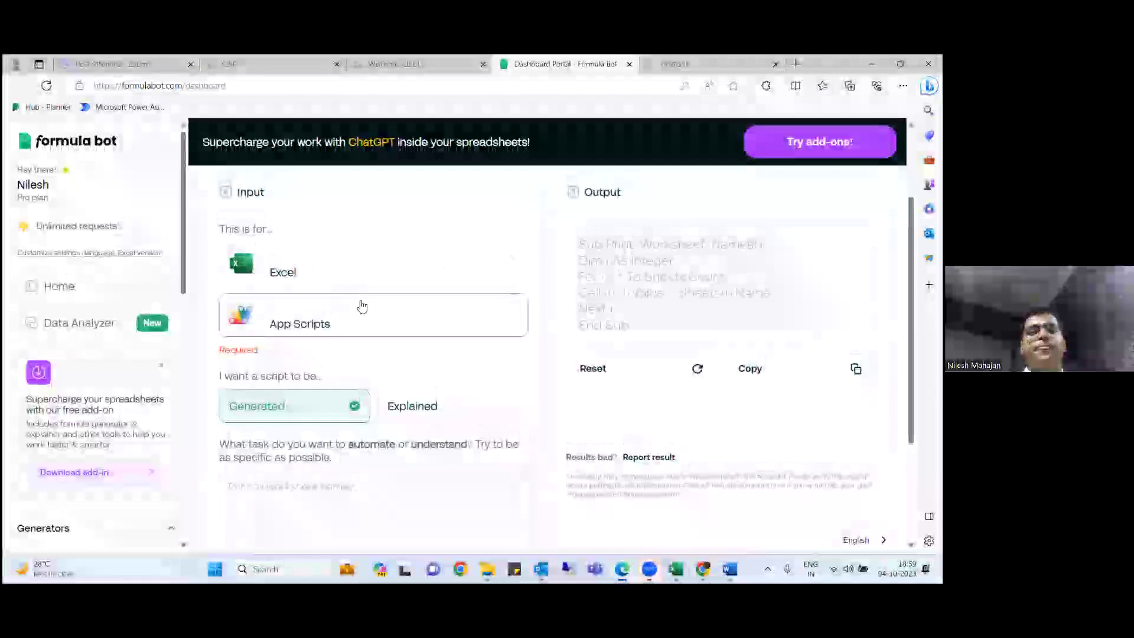
{"action": "left_click", "coordinate": [344, 278]}
- Paste the reminder-mail prompt into the task box and submit it for VBA generation
{"action": "scroll", "coordinate": [399, 267], "scroll_direction": "down", "scroll_amount": 3}
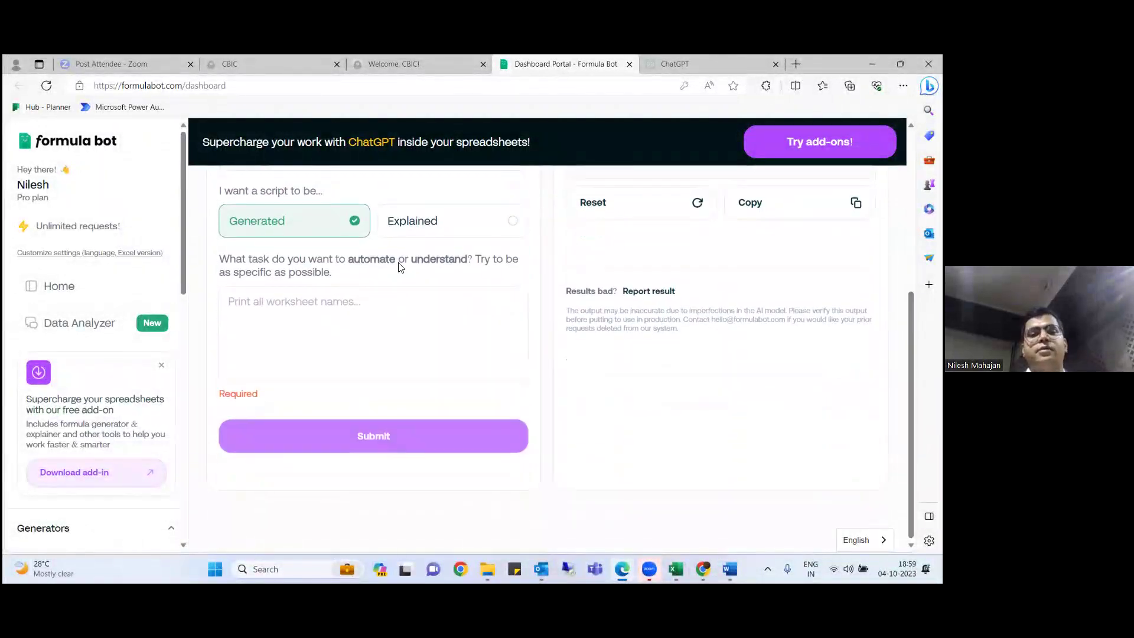
{"action": "left_click", "coordinate": [356, 312]}
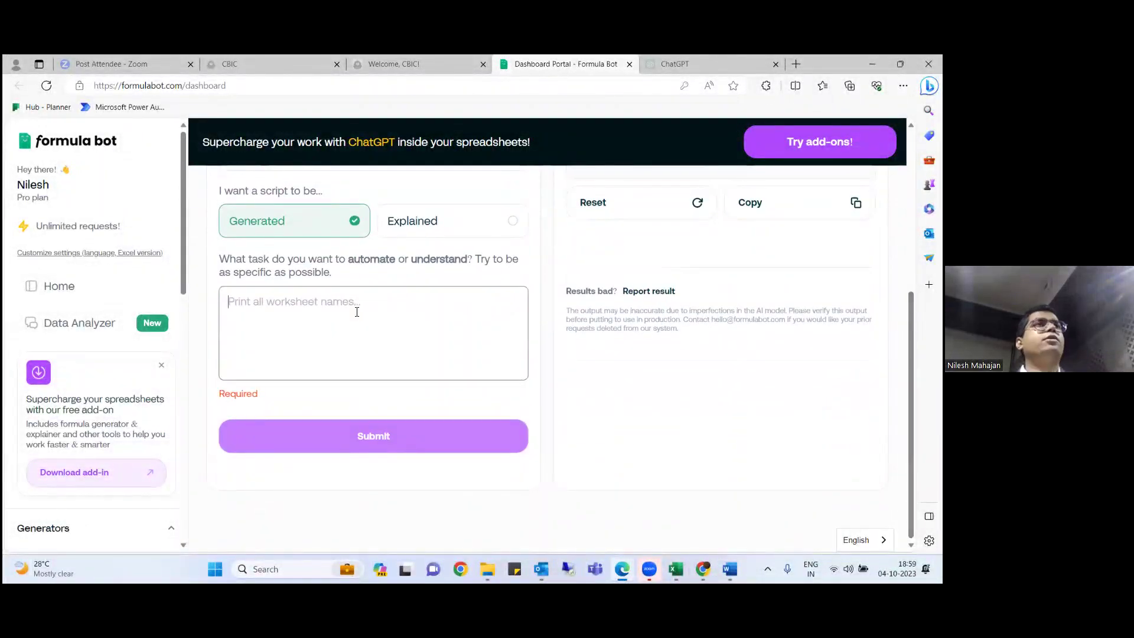
{"action": "key", "text": "ctrl+v"}
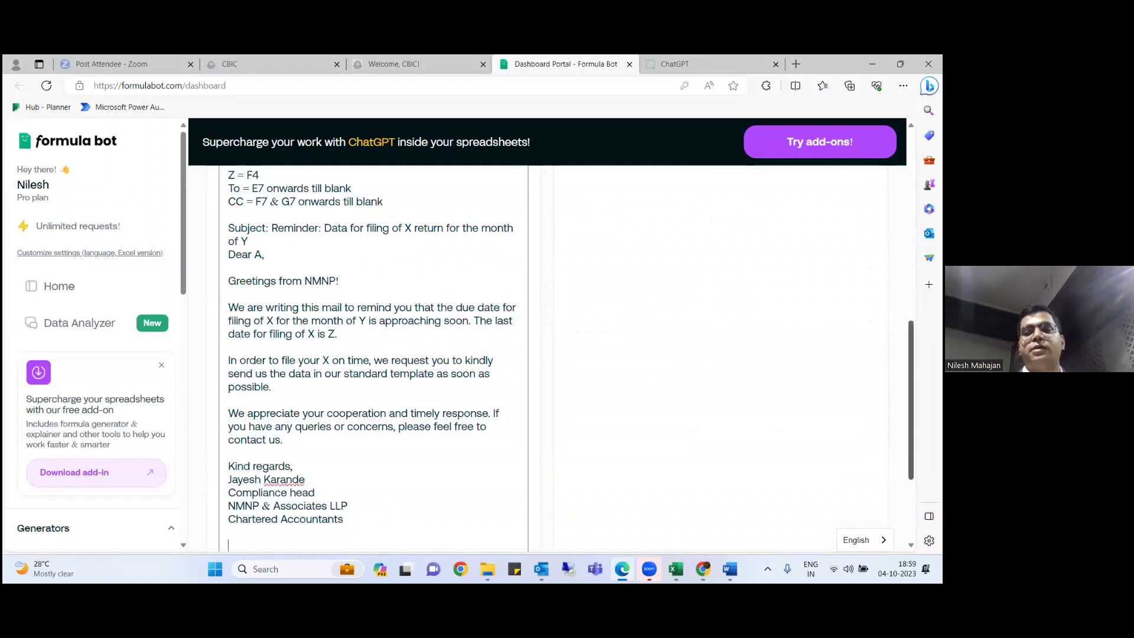
{"action": "scroll", "coordinate": [390, 461], "scroll_direction": "down", "scroll_amount": 3}
{"action": "left_click", "coordinate": [390, 466]}
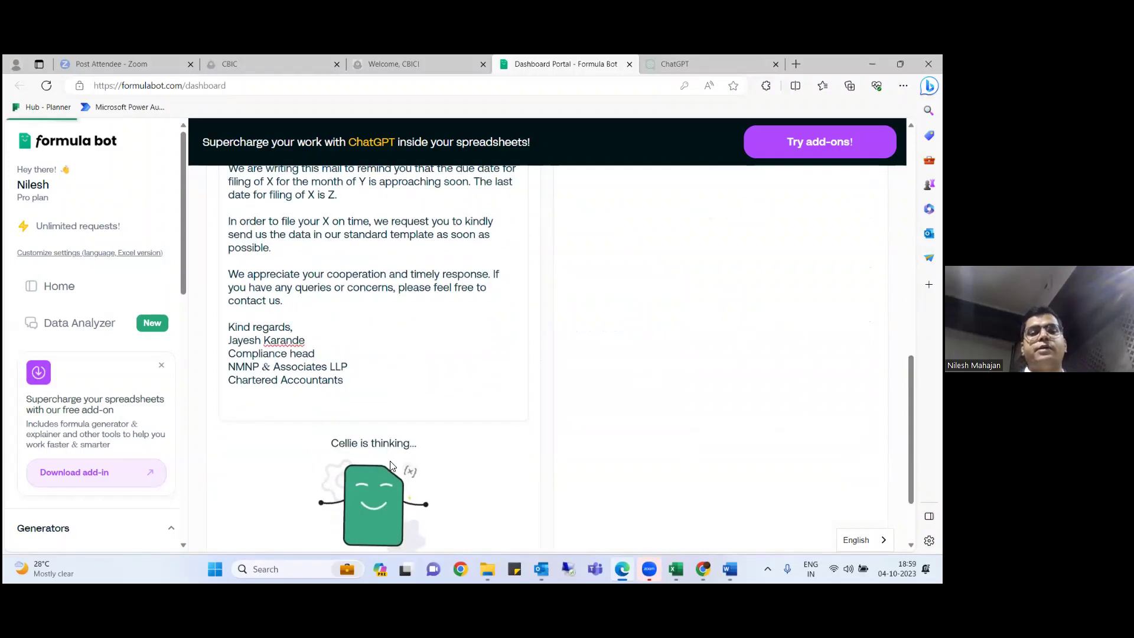
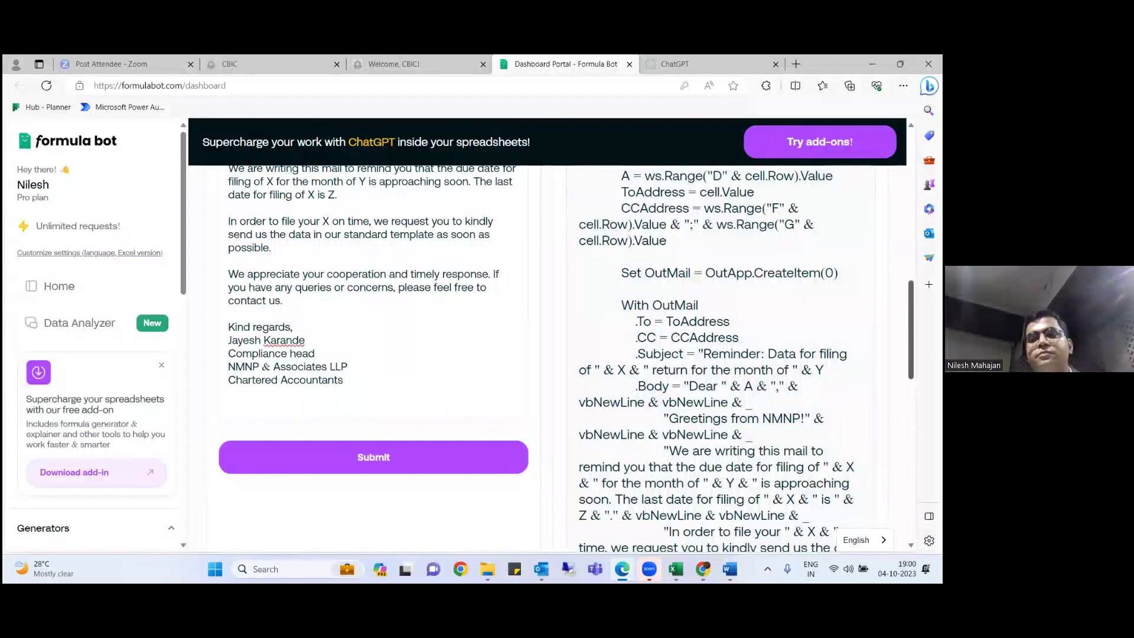
- Copy the SendReminderMail VBA code from Formula Bot and return to the Reminder mail workbook
{"action": "scroll", "coordinate": [566, 354], "scroll_direction": "up", "scroll_amount": 15}
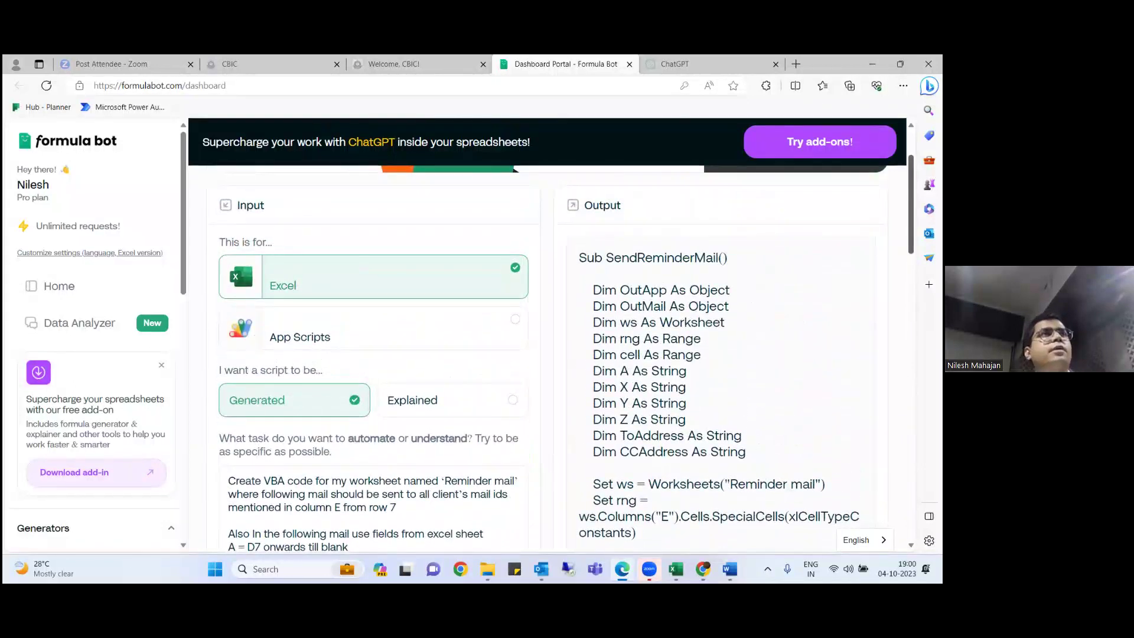
{"action": "scroll", "coordinate": [566, 354], "scroll_direction": "down", "scroll_amount": 15}
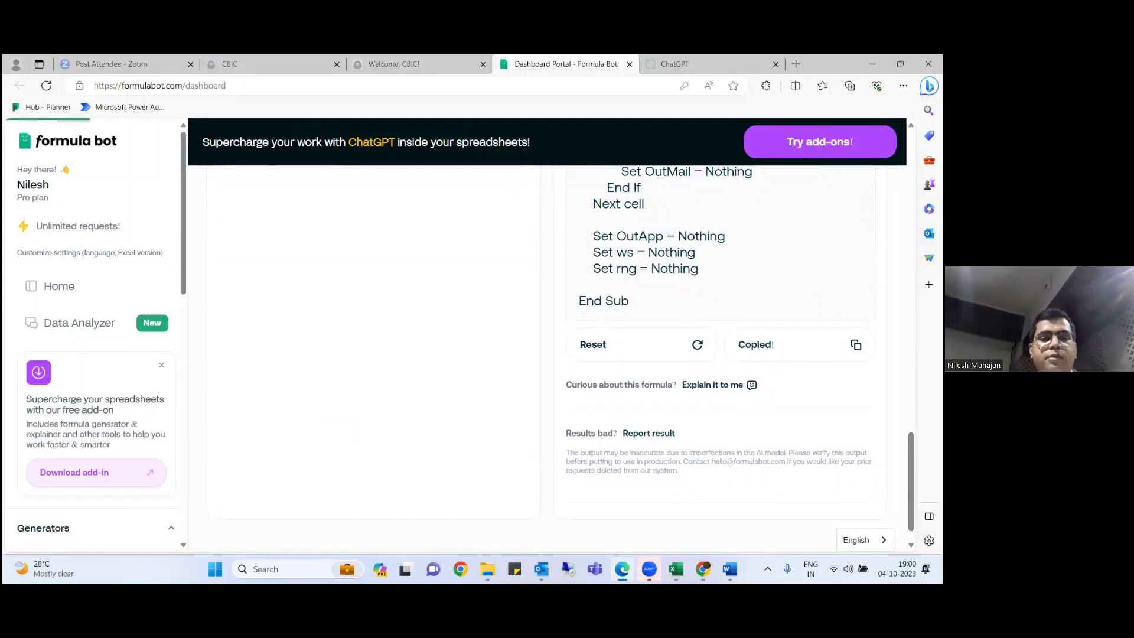
{"action": "key", "text": "alt+Tab"}
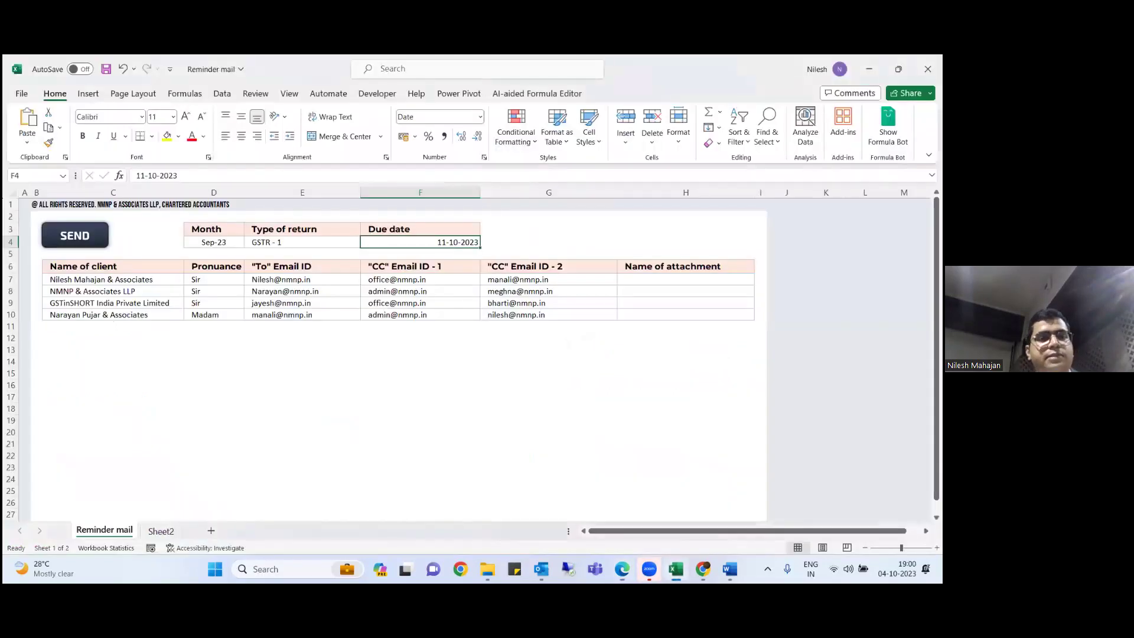
- Paste the SendReminderMail macro into a new Module2 in the VBA editor, then close it
{"action": "left_click", "coordinate": [177, 371]}
{"action": "left_click", "coordinate": [377, 94]}
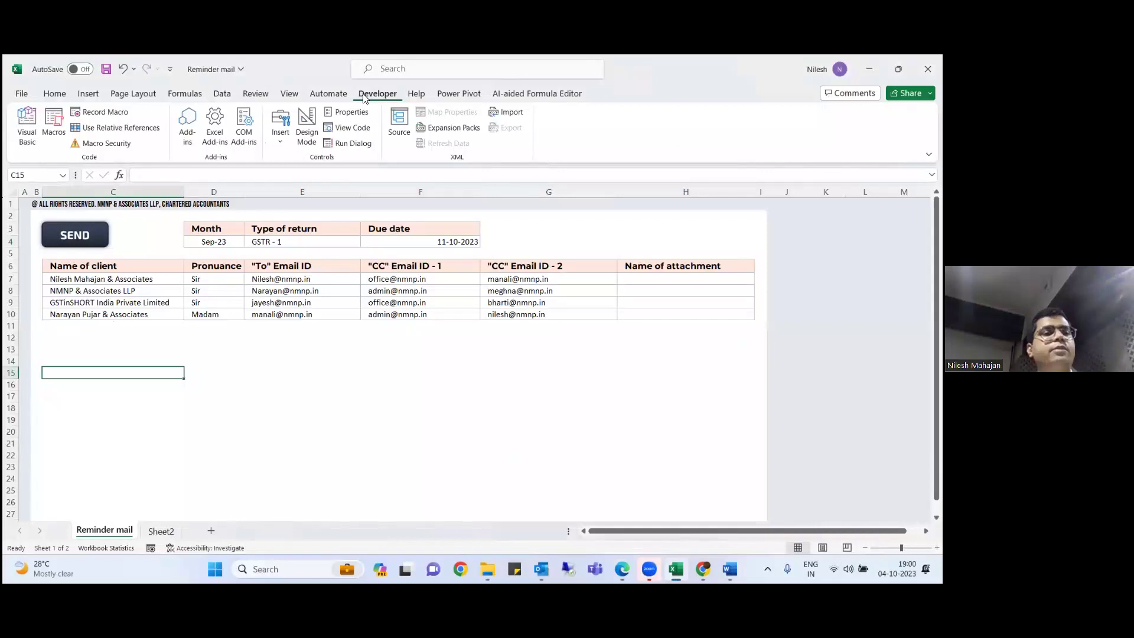
{"action": "left_click", "coordinate": [29, 134]}
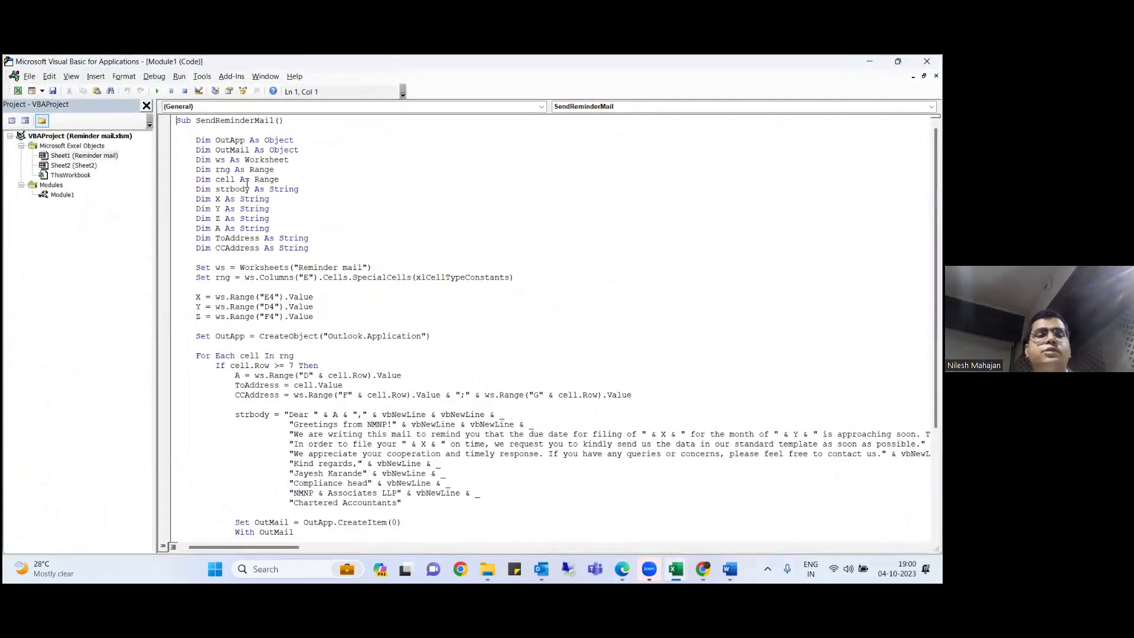
{"action": "left_click", "coordinate": [95, 77]}
{"action": "left_click", "coordinate": [112, 116]}
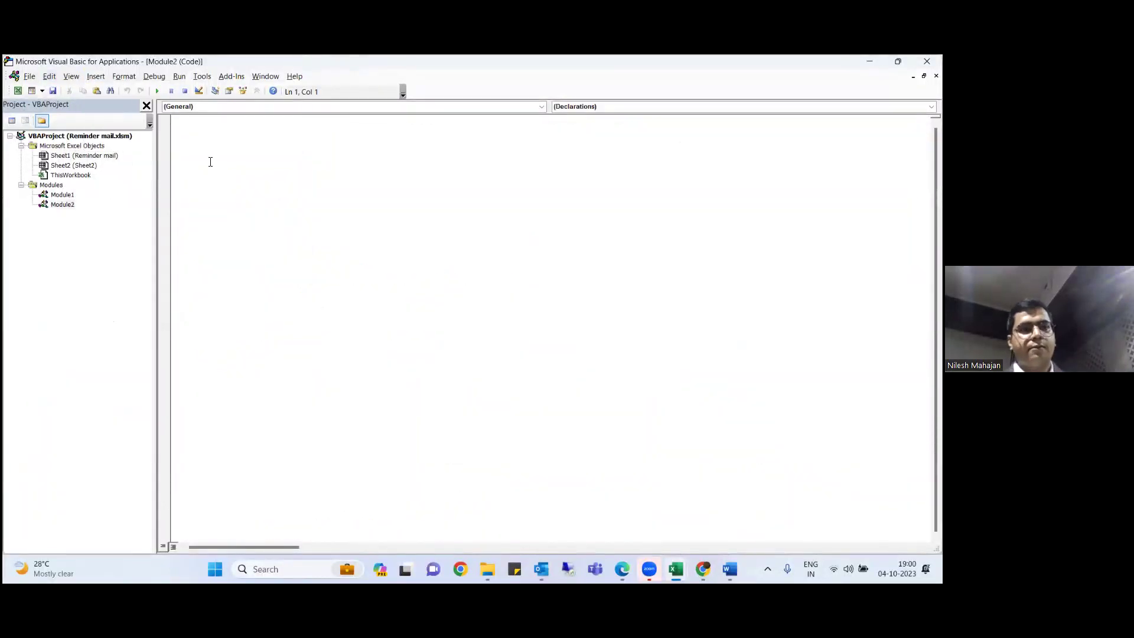
{"action": "key", "text": "ctrl+v"}
{"action": "scroll", "coordinate": [596, 334], "scroll_direction": "down", "scroll_amount": 1}
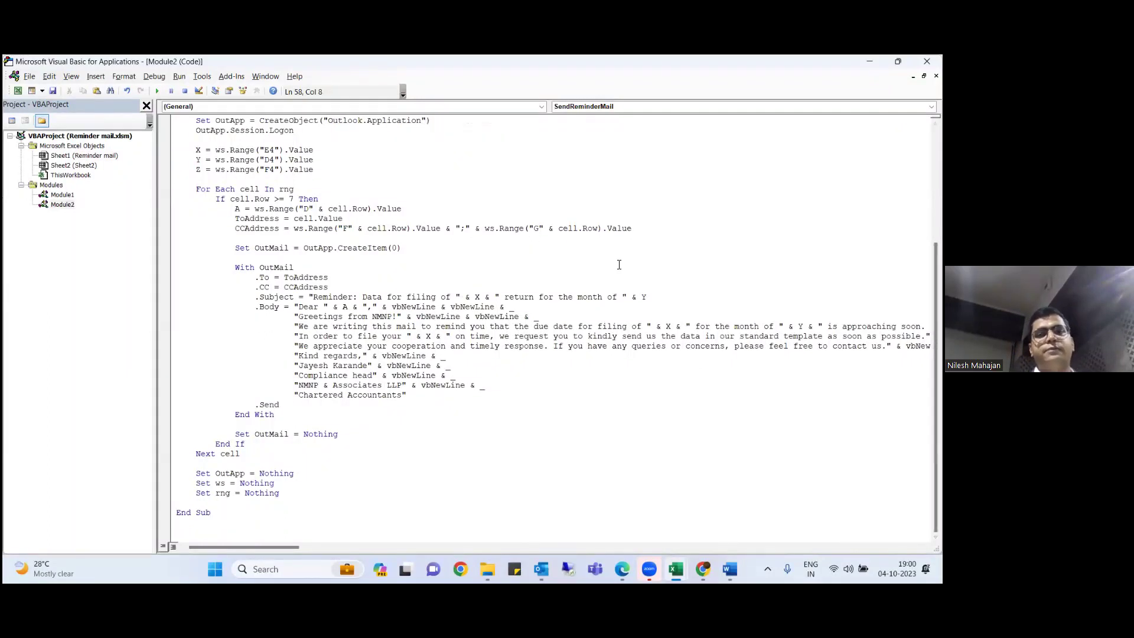
{"action": "left_click", "coordinate": [927, 61]}
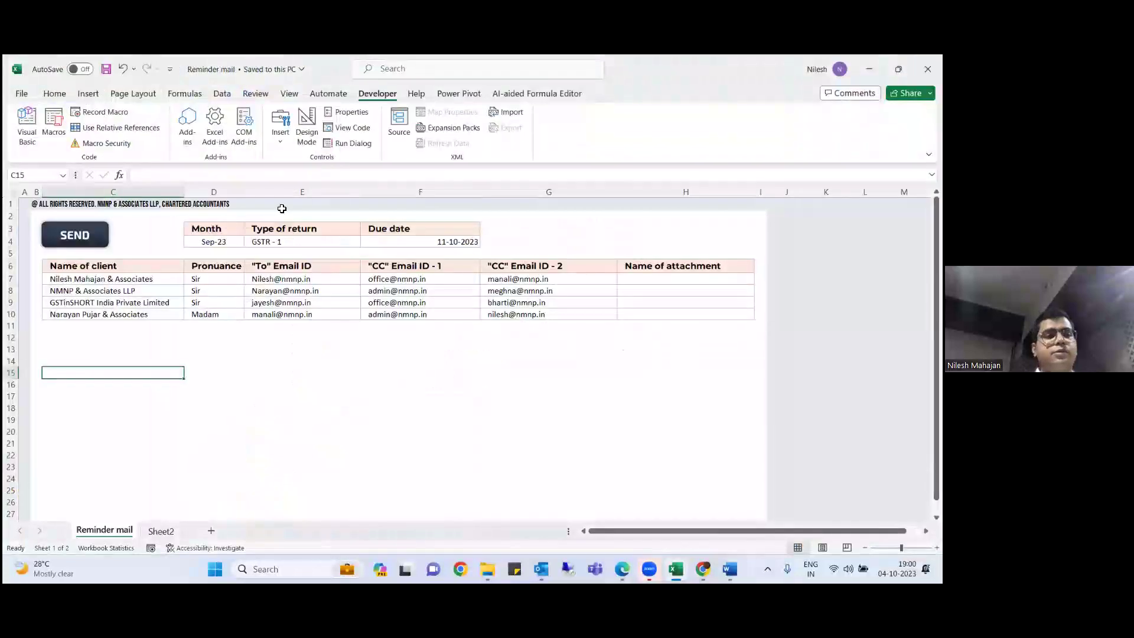
- Assign Module1.SendReminderMail to the SEND shape and run it to send the reminders
{"action": "right_click", "coordinate": [85, 238]}
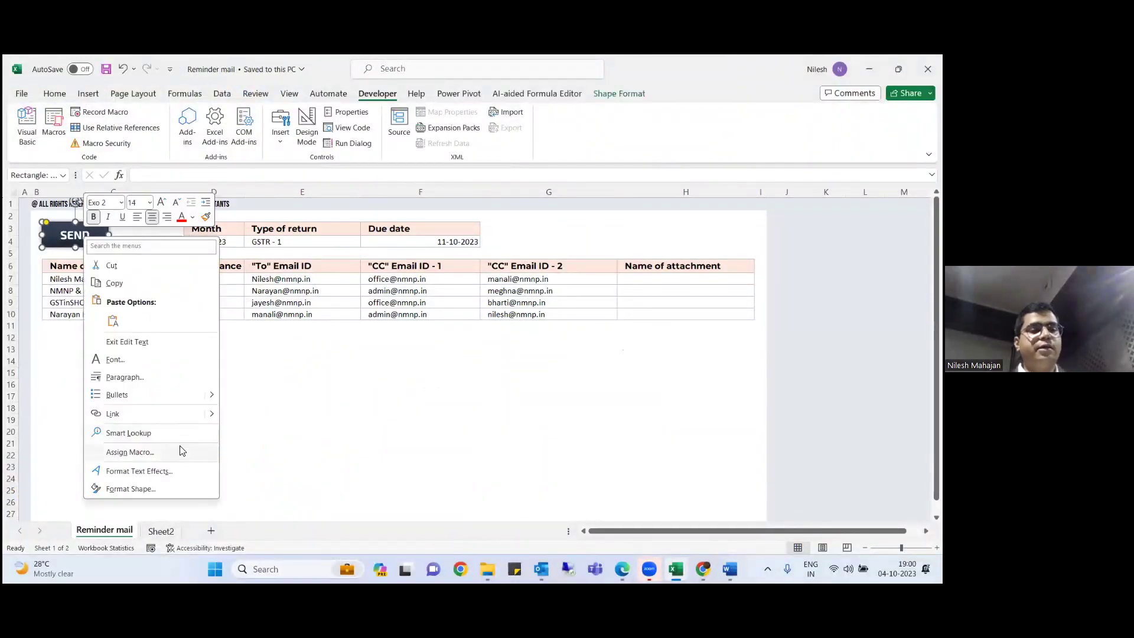
{"action": "left_click", "coordinate": [129, 452]}
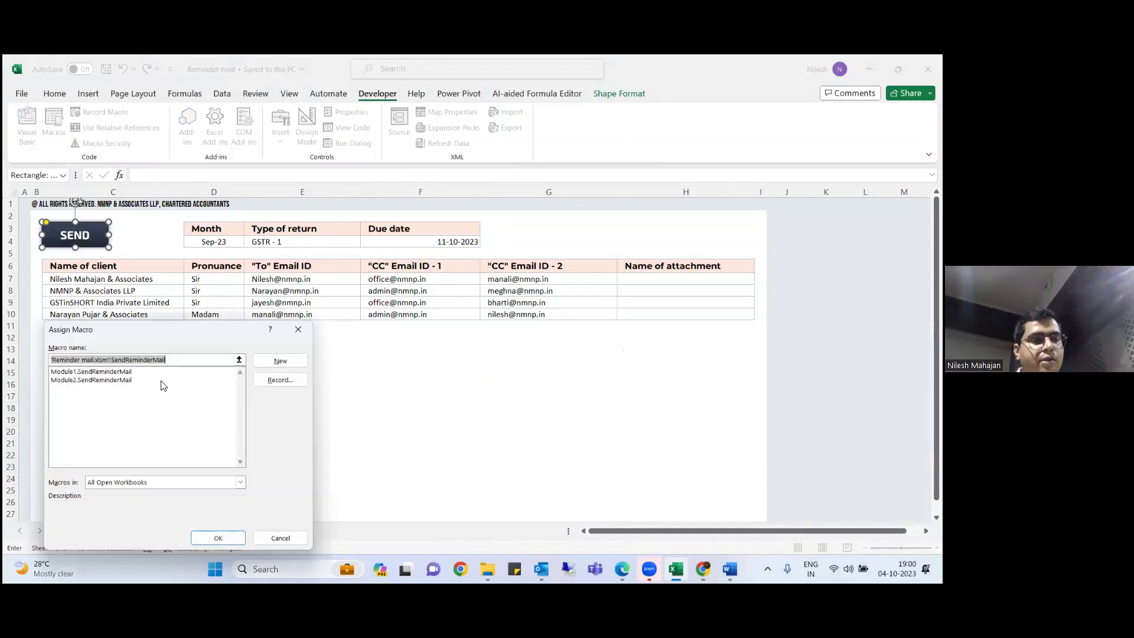
{"action": "left_click", "coordinate": [116, 372]}
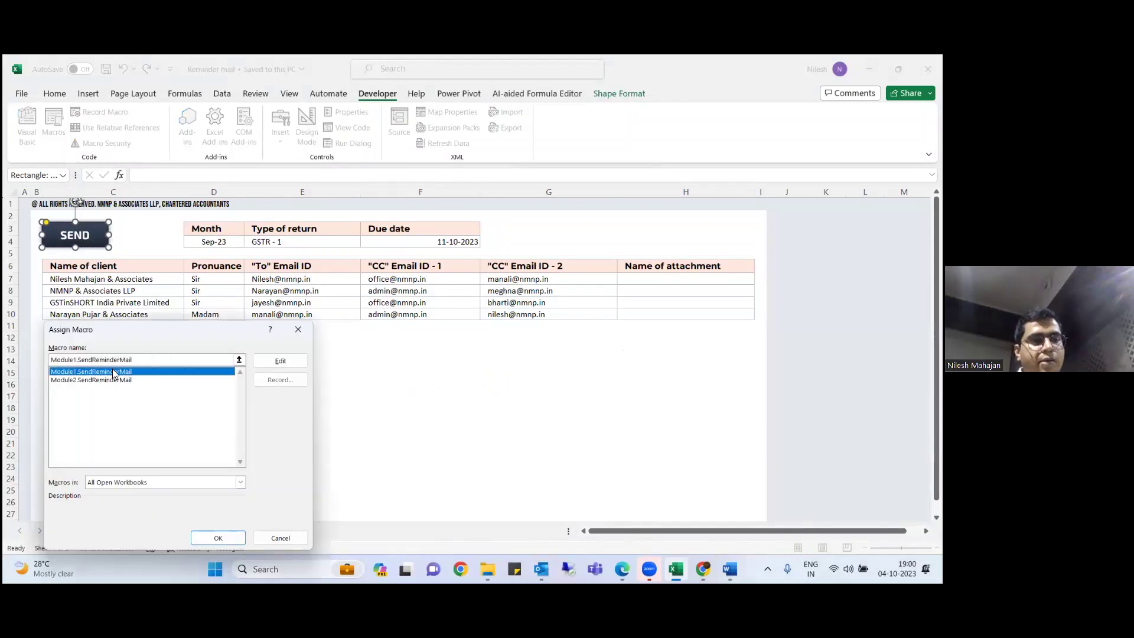
{"action": "left_click", "coordinate": [219, 538]}
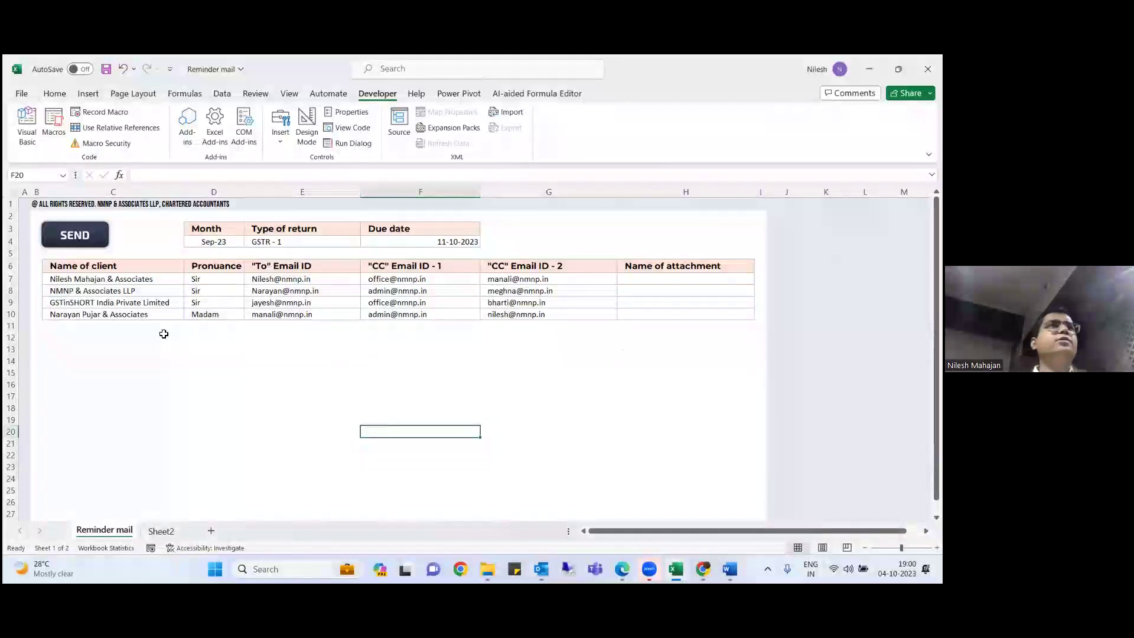
{"action": "left_click", "coordinate": [72, 239]}
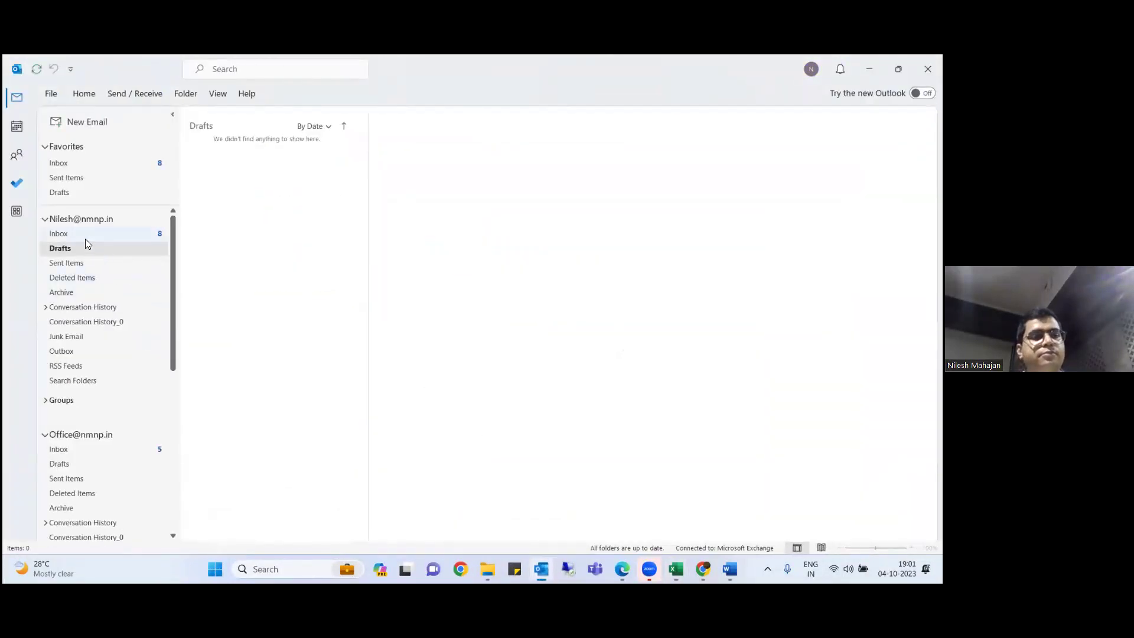
- Delete today's GSTR-1 reminder emails from Sent Items
{"action": "left_click", "coordinate": [70, 263]}
{"action": "left_click", "coordinate": [244, 176]}
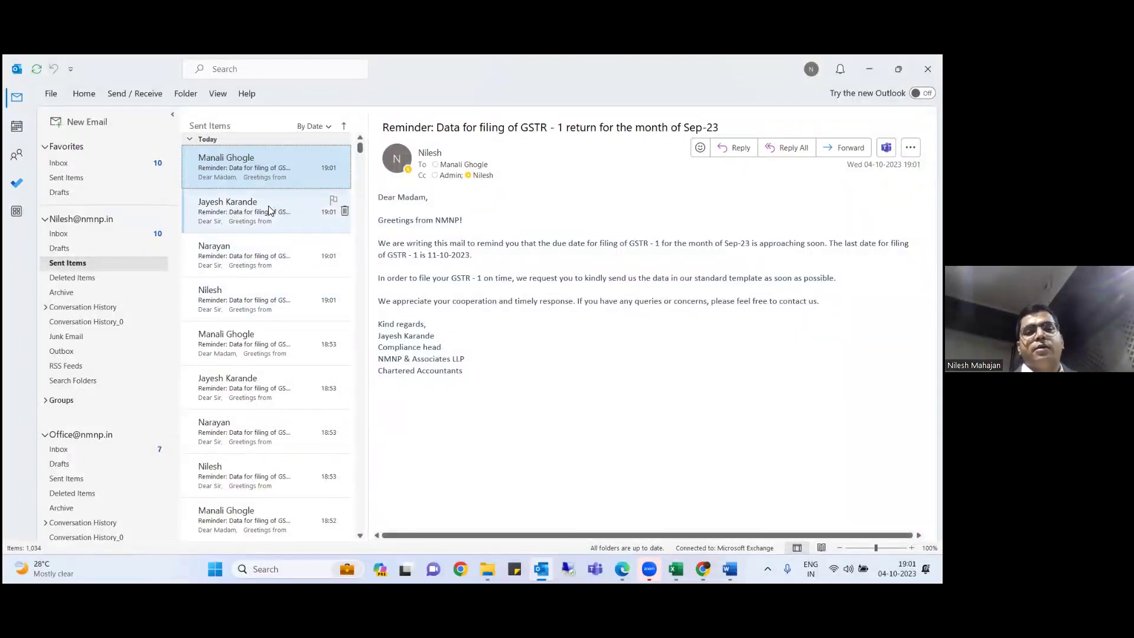
{"action": "key", "text": "shift+Down"}
{"action": "key", "text": "shift+Down"}
{"action": "key", "text": "shift+Down"}
{"action": "key", "text": "shift+Down"}
{"action": "key", "text": "shift+Down"}
{"action": "key", "text": "shift+Down"}
{"action": "key", "text": "shift+Down"}
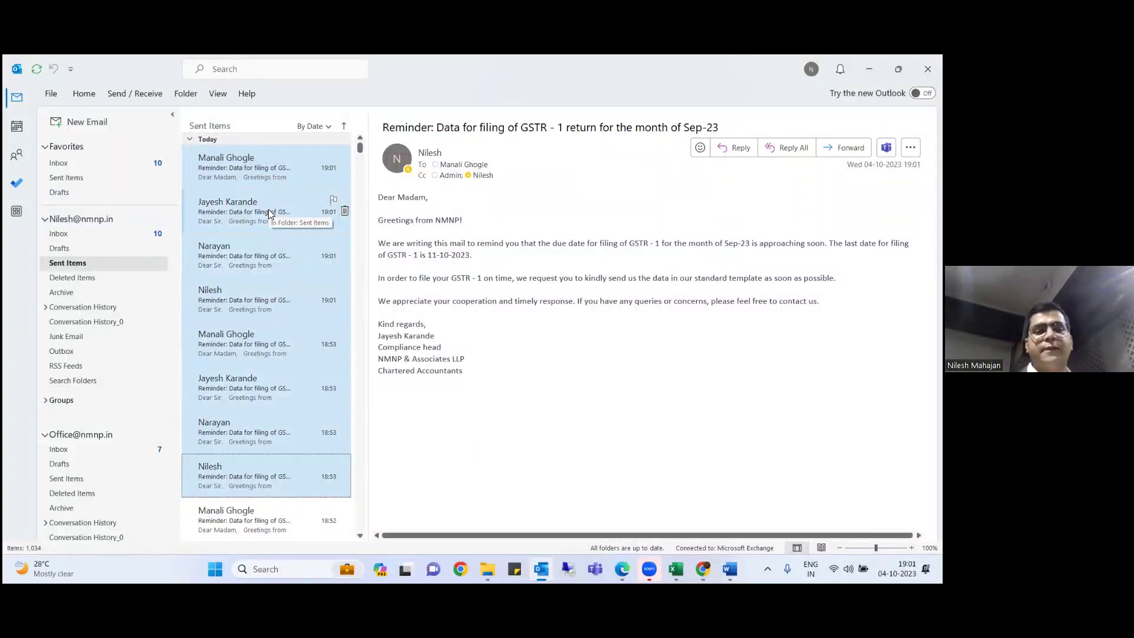
{"action": "key", "text": "shift+Down"}
{"action": "key", "text": "shift+Down"}
{"action": "key", "text": "shift+Down"}
{"action": "key", "text": "shift+Down"}
{"action": "key", "text": "shift+Down"}
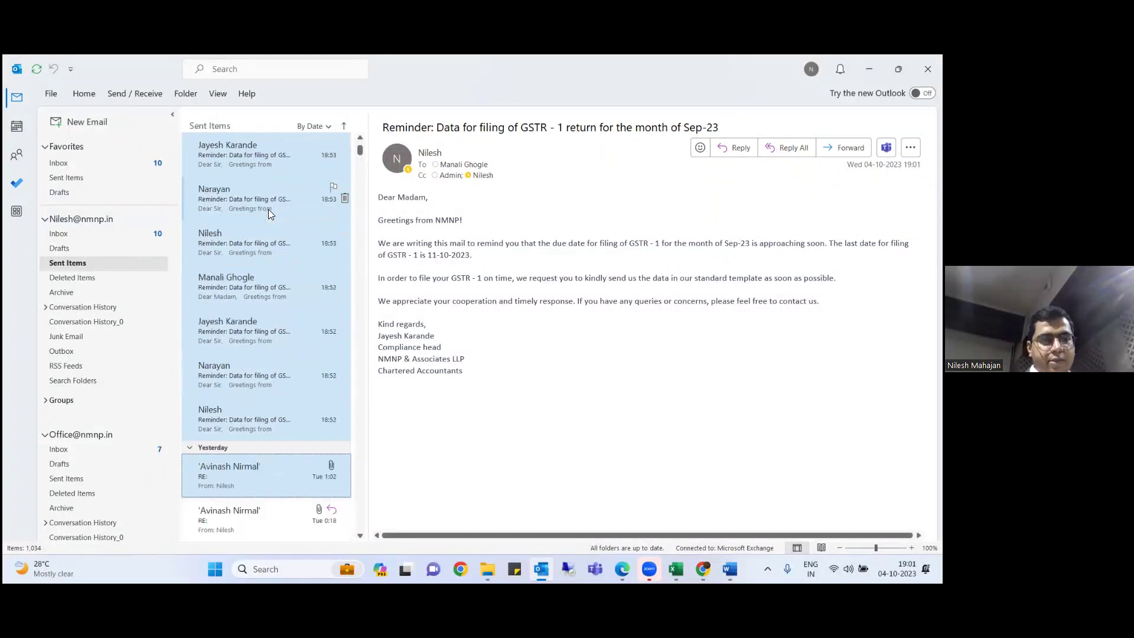
{"action": "key", "text": "Delete"}
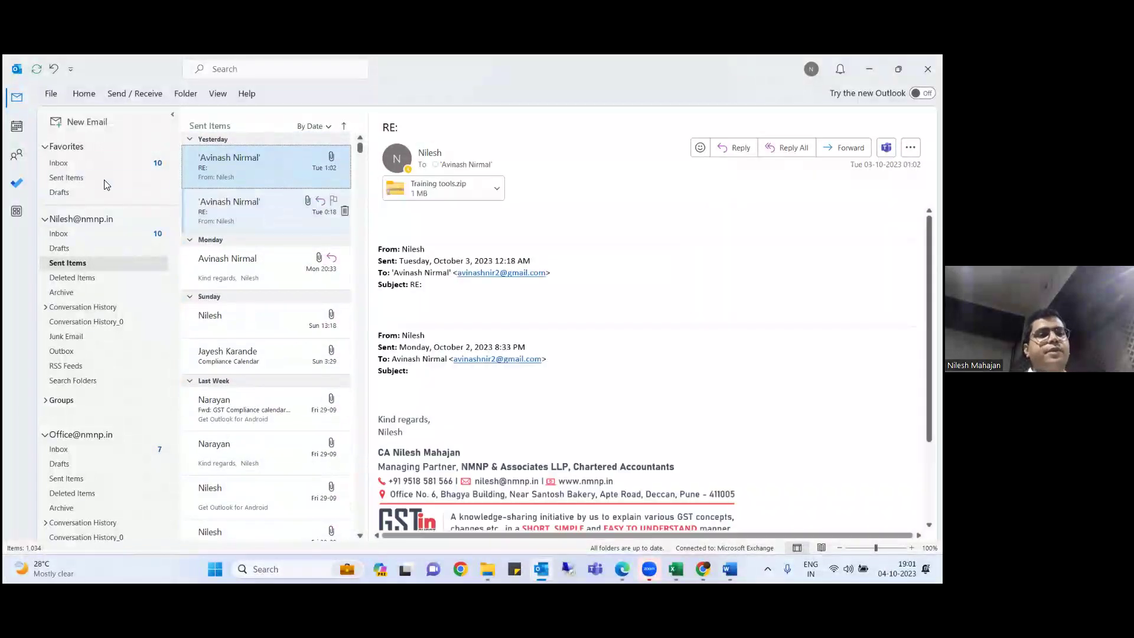
- Delete the six received GSTR-1 reminder copies from the Inbox
{"action": "left_click", "coordinate": [92, 163]}
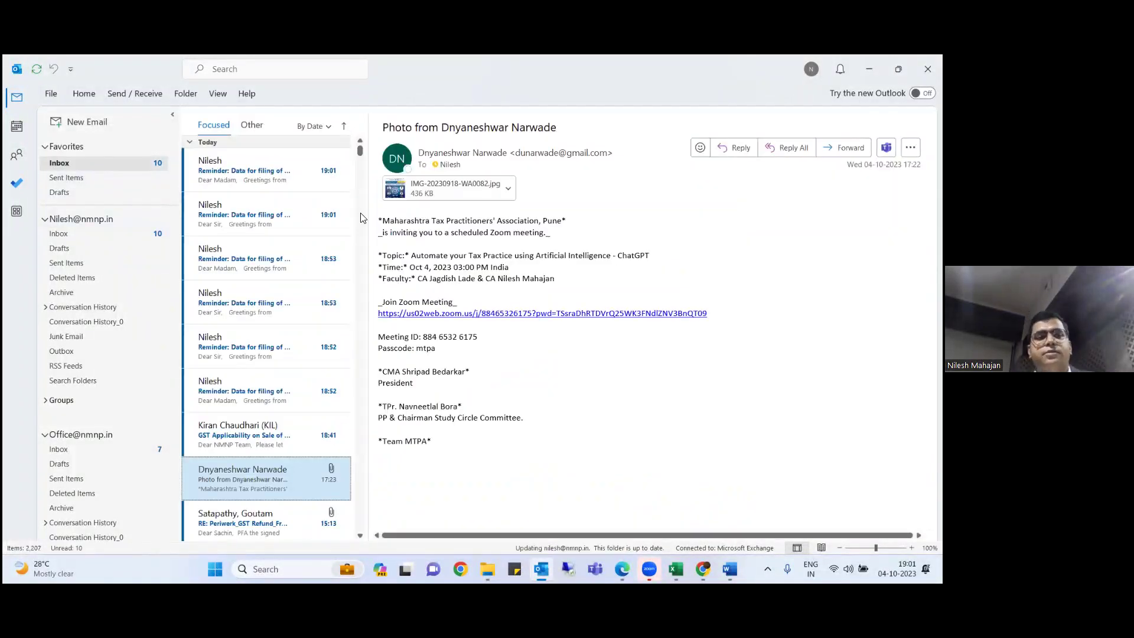
{"action": "left_click", "coordinate": [255, 175]}
{"action": "key", "text": "shift+Down"}
{"action": "key", "text": "shift+Down"}
{"action": "key", "text": "shift+Down"}
{"action": "key", "text": "shift+Down"}
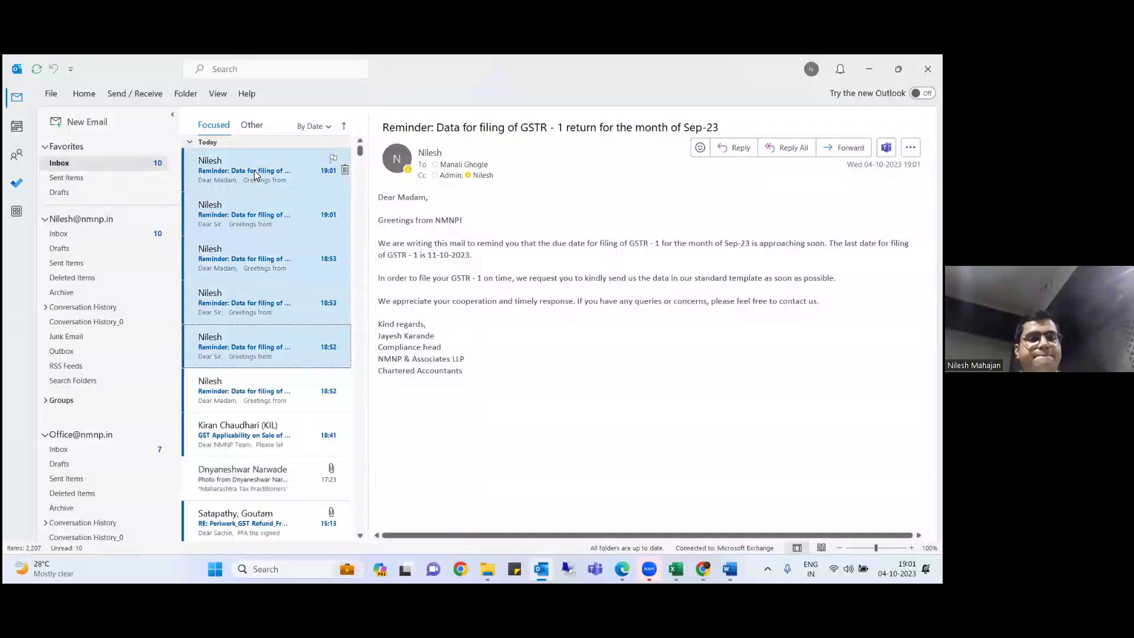
{"action": "key", "text": "shift+Down"}
{"action": "key", "text": "Delete"}
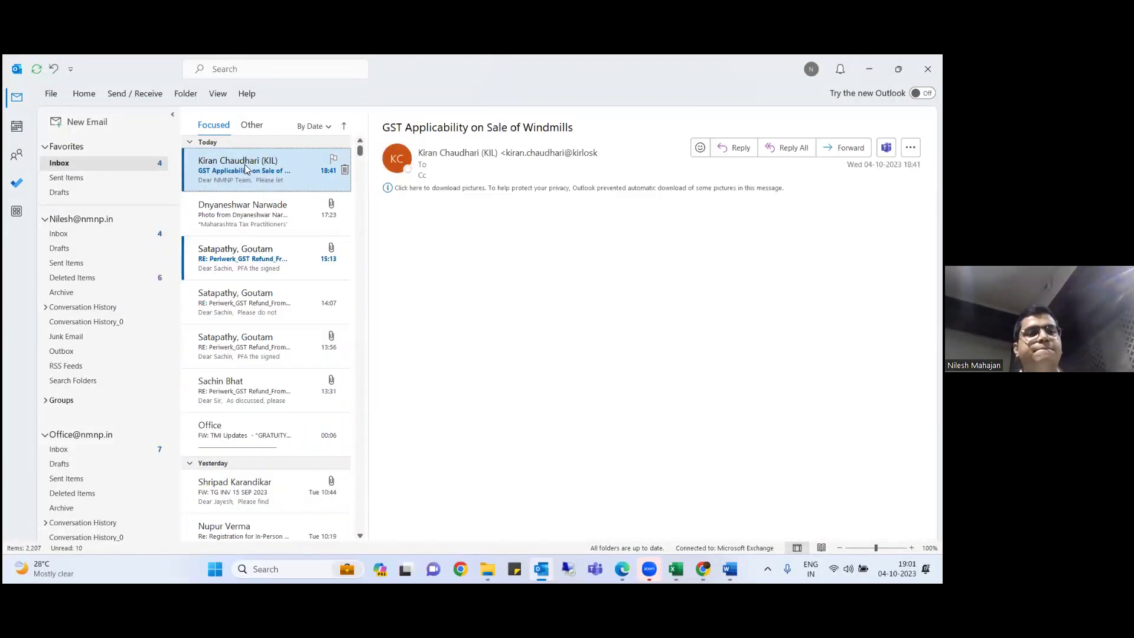
- Minimize Outlook, then save and close the Reminder mail workbook
{"action": "left_click", "coordinate": [869, 69]}
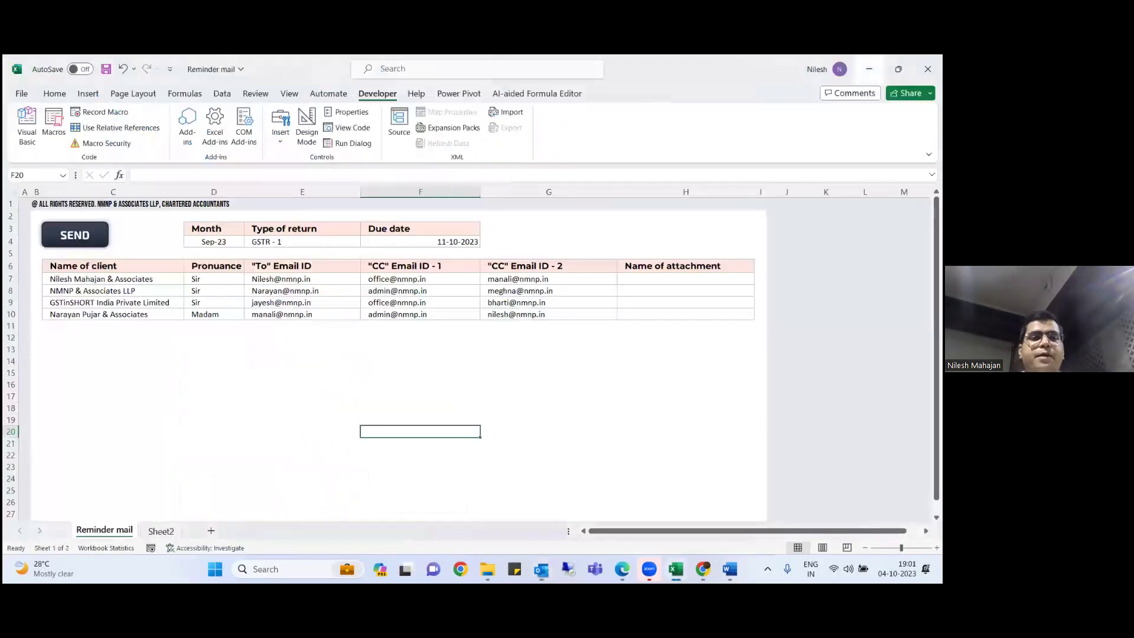
{"action": "left_click", "coordinate": [928, 69]}
{"action": "left_click", "coordinate": [438, 325]}
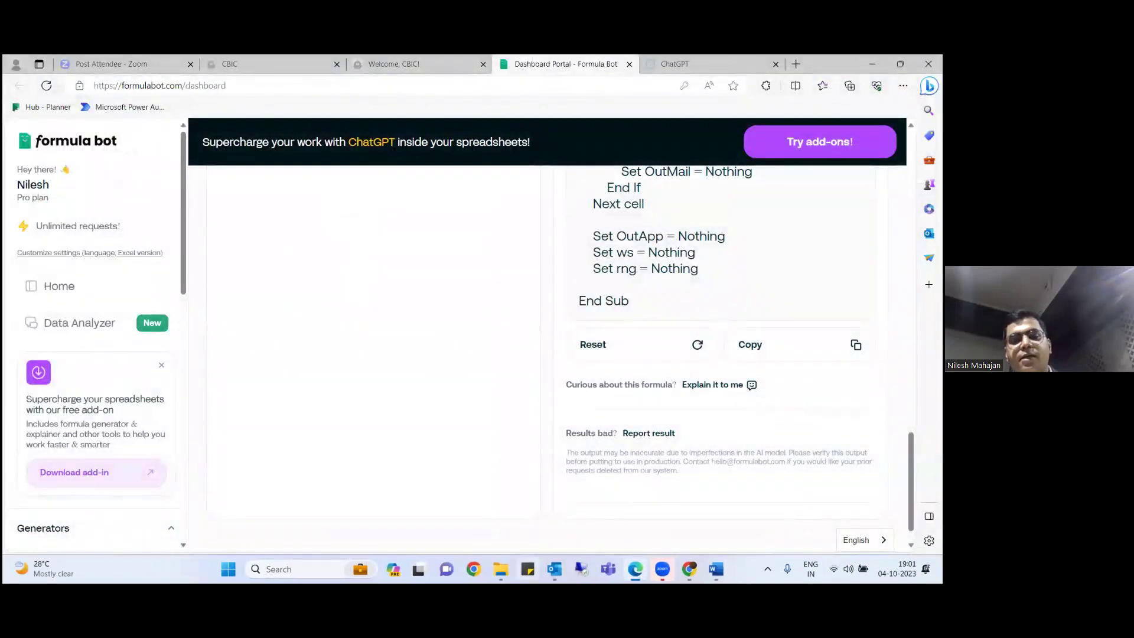
- Open the Invoice sending mail workbook from the maximized Training tools folder
{"action": "mouse_move", "coordinate": [501, 569]}
{"action": "left_click", "coordinate": [566, 508]}
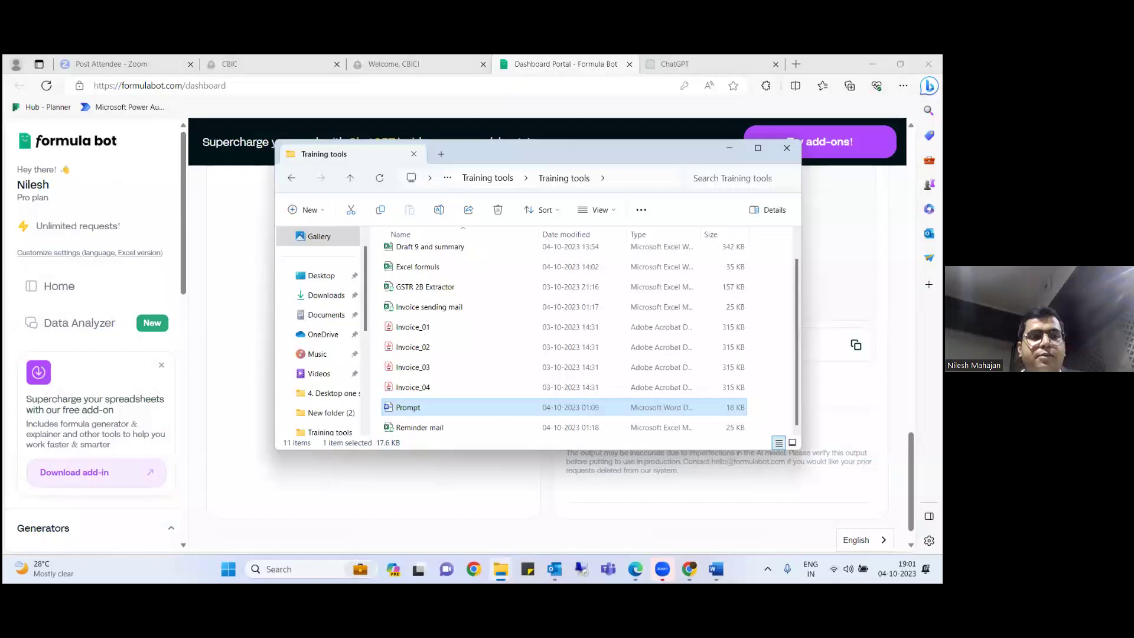
{"action": "double_click", "coordinate": [619, 150]}
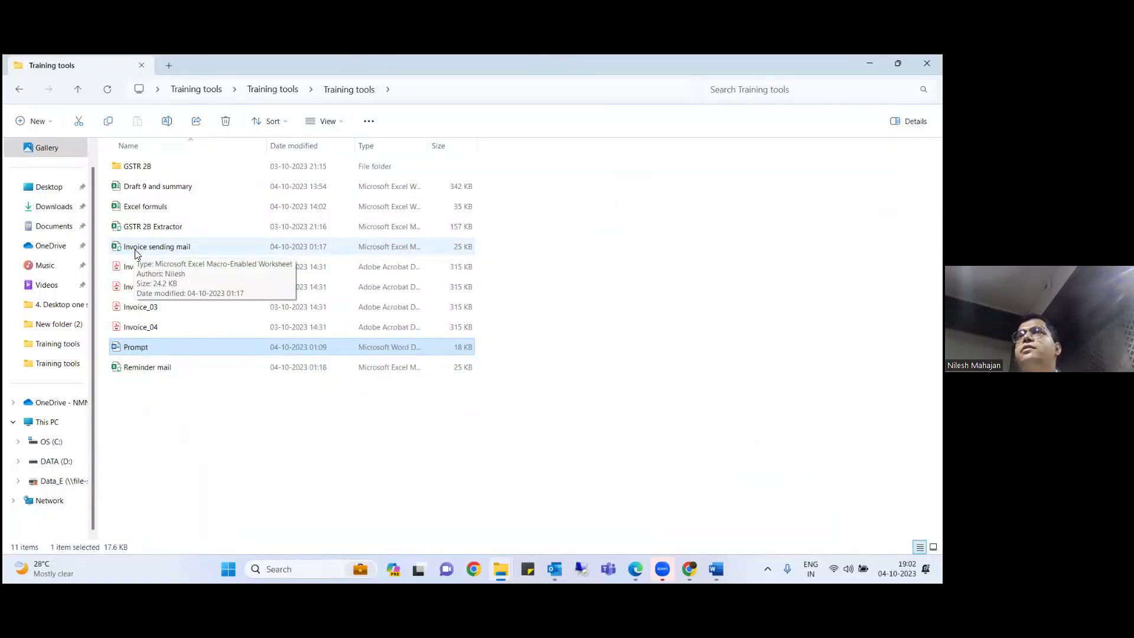
{"action": "double_click", "coordinate": [135, 253]}
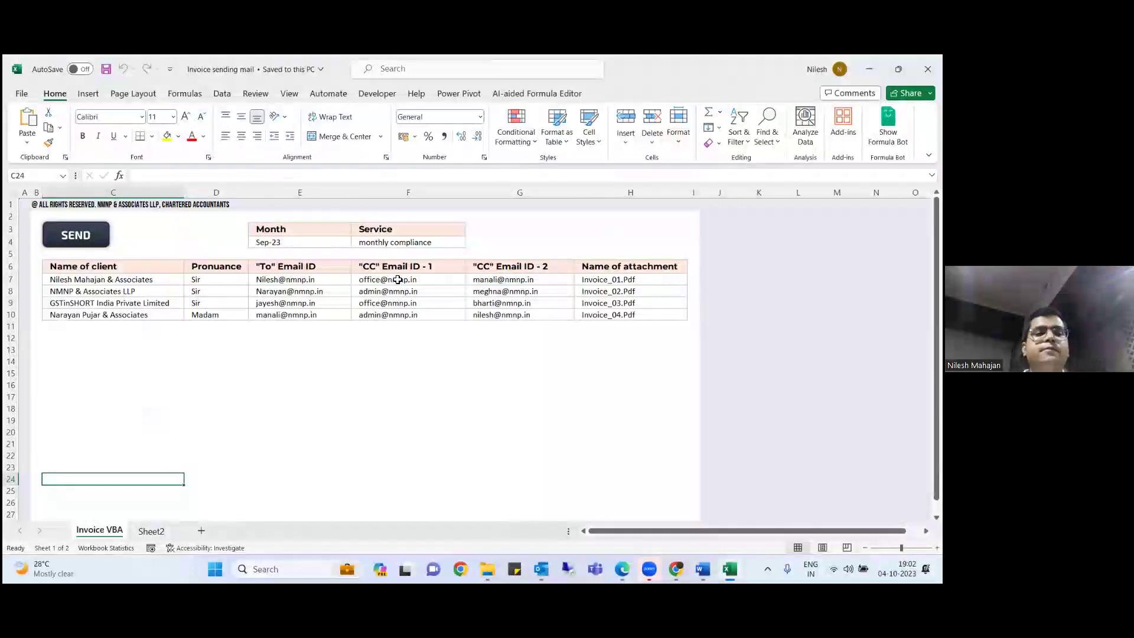
- Review the H7:H10 attachment names and run SEND to email each client's invoice PDF
{"action": "left_click_drag", "start_coordinate": [610, 280], "coordinate": [611, 315]}
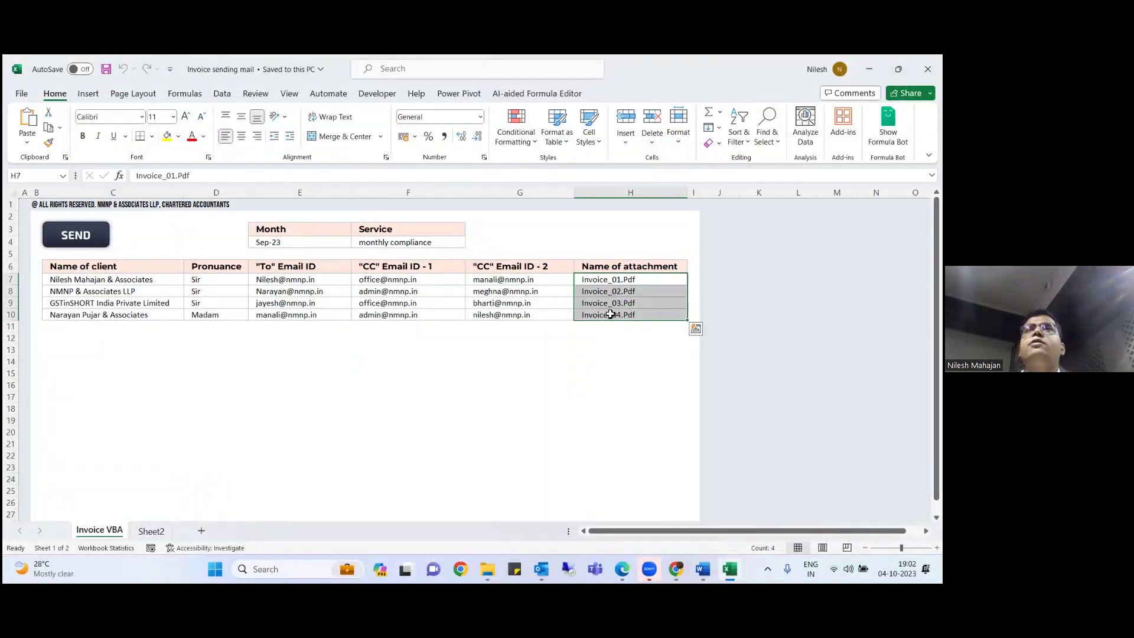
{"action": "left_click", "coordinate": [439, 243]}
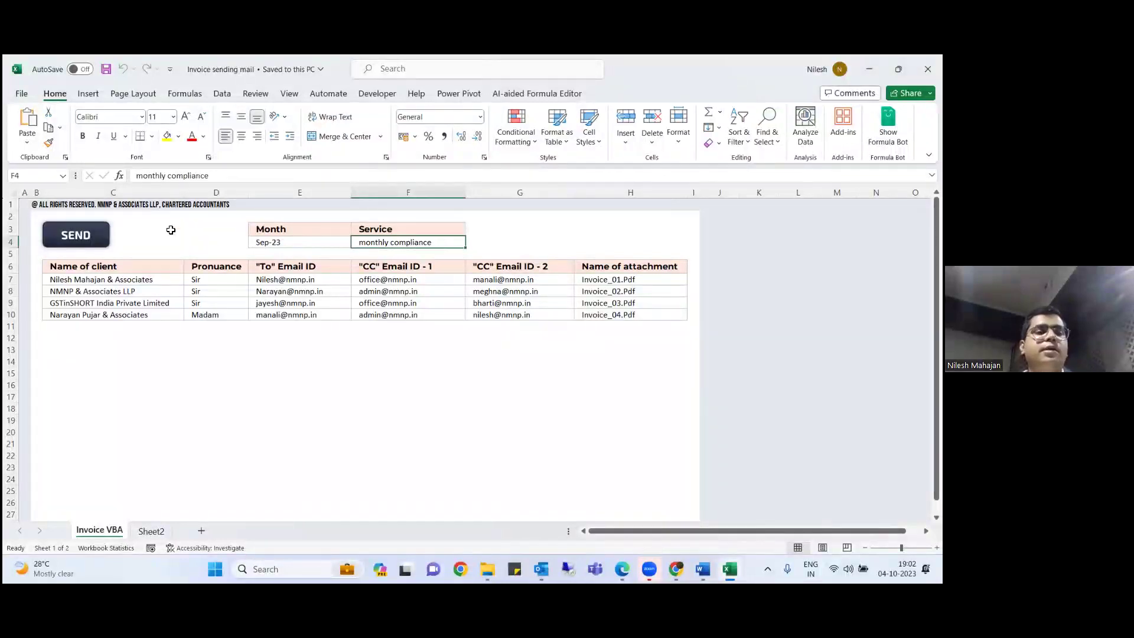
{"action": "left_click", "coordinate": [89, 243]}
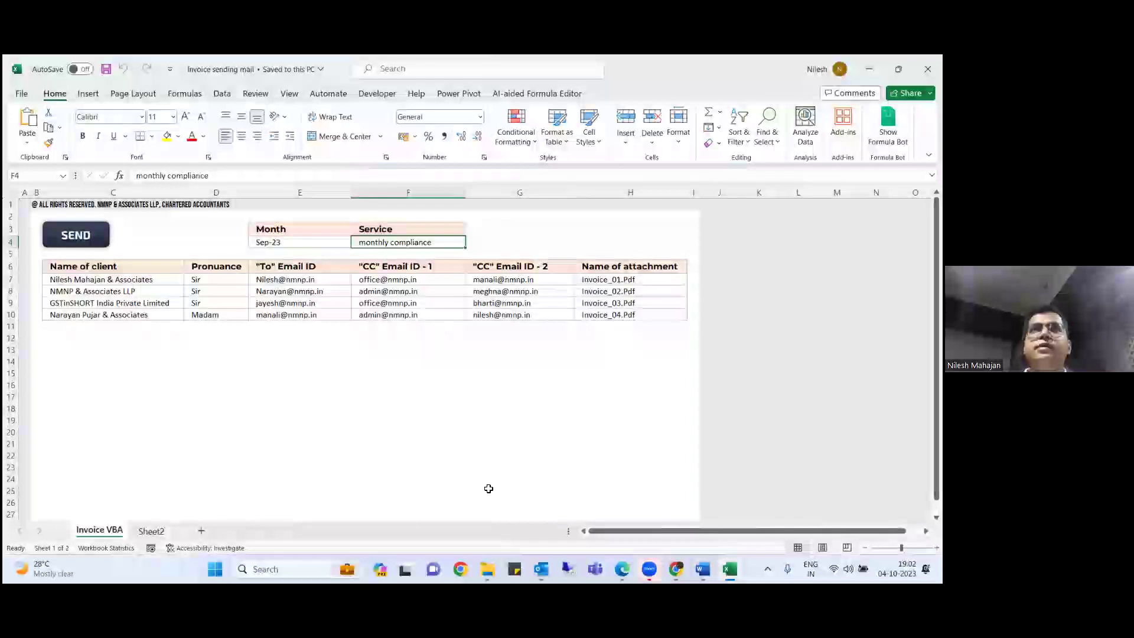
{"action": "left_click", "coordinate": [541, 569]}
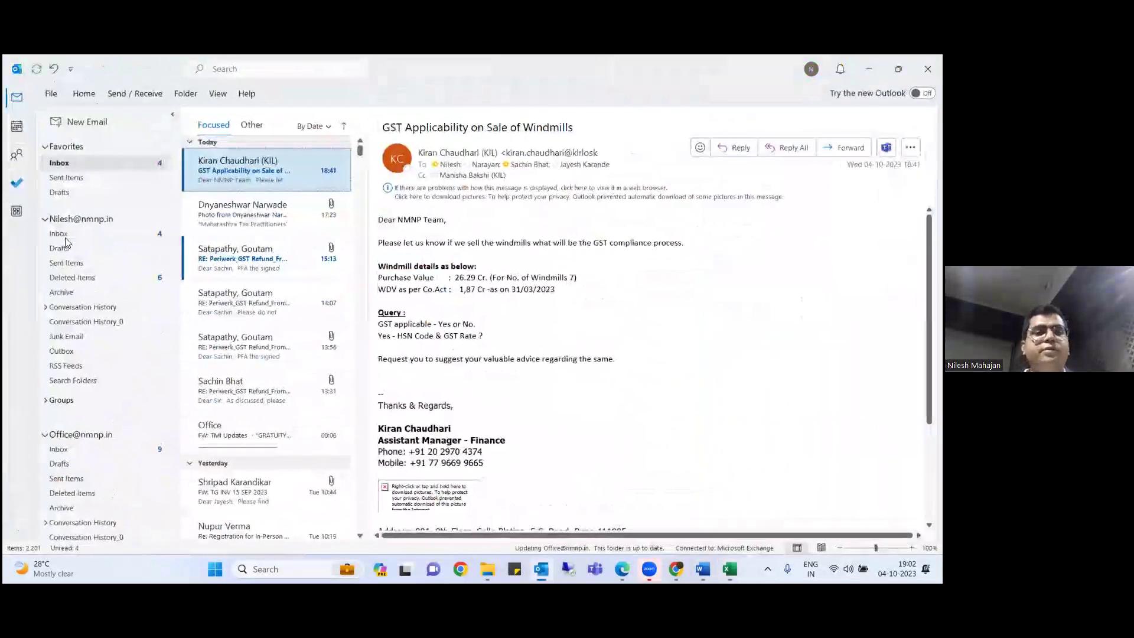
- Check the sent NMNP invoice emails' PDF attachments in Sent Items, then return to Excel
{"action": "left_click", "coordinate": [66, 263]}
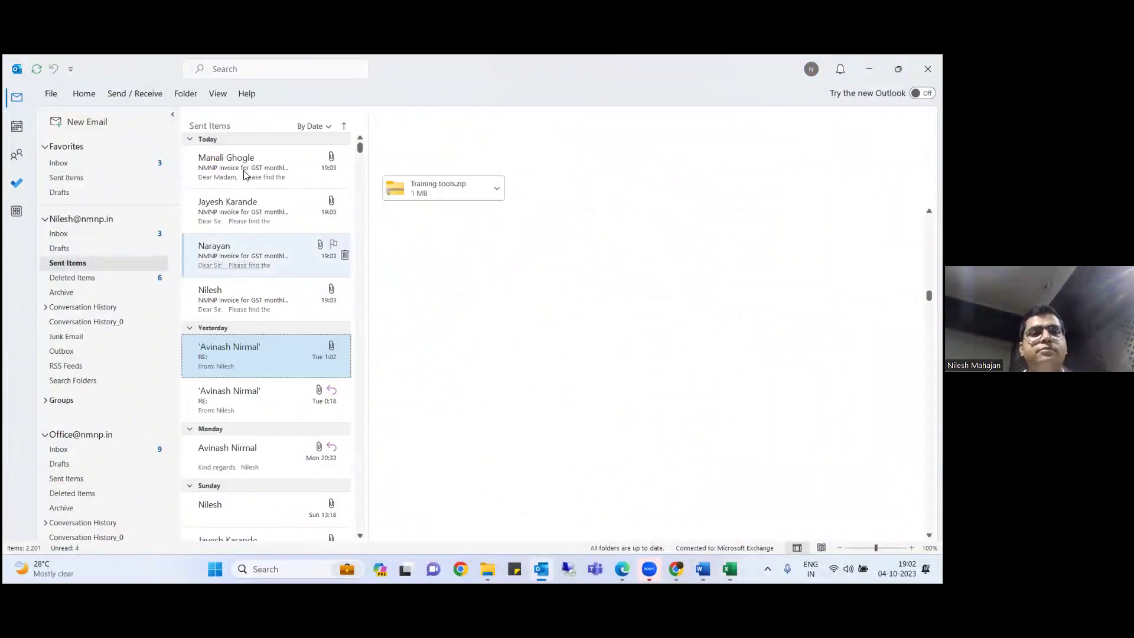
{"action": "left_click", "coordinate": [246, 174]}
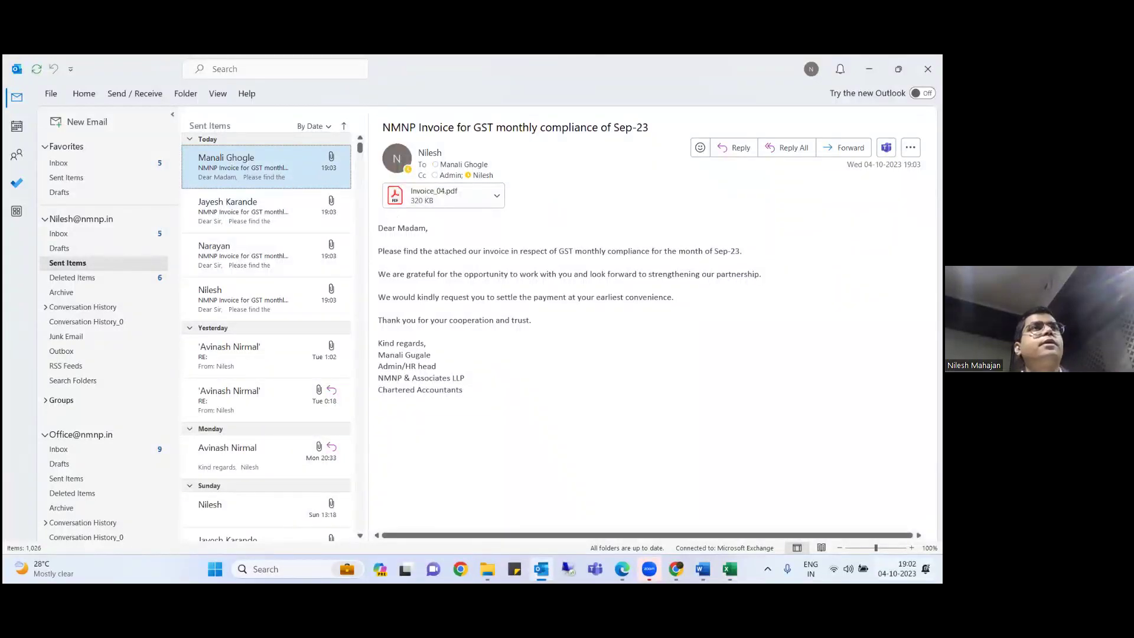
{"action": "left_click", "coordinate": [248, 227]}
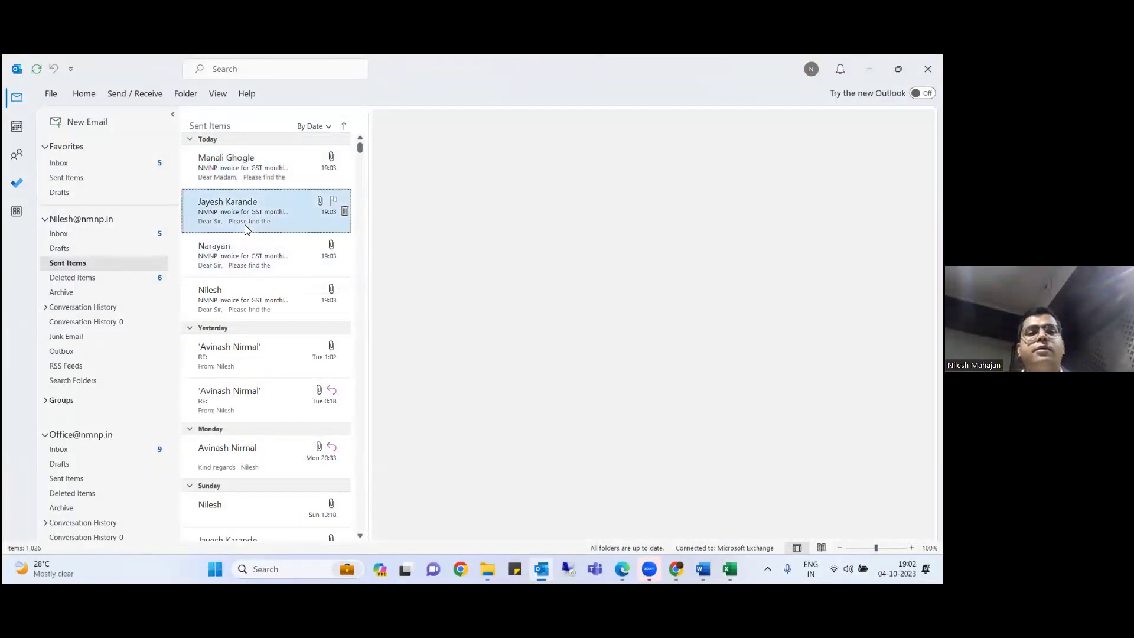
{"action": "key", "text": "alt+Tab"}
{"action": "key", "text": "Tab"}
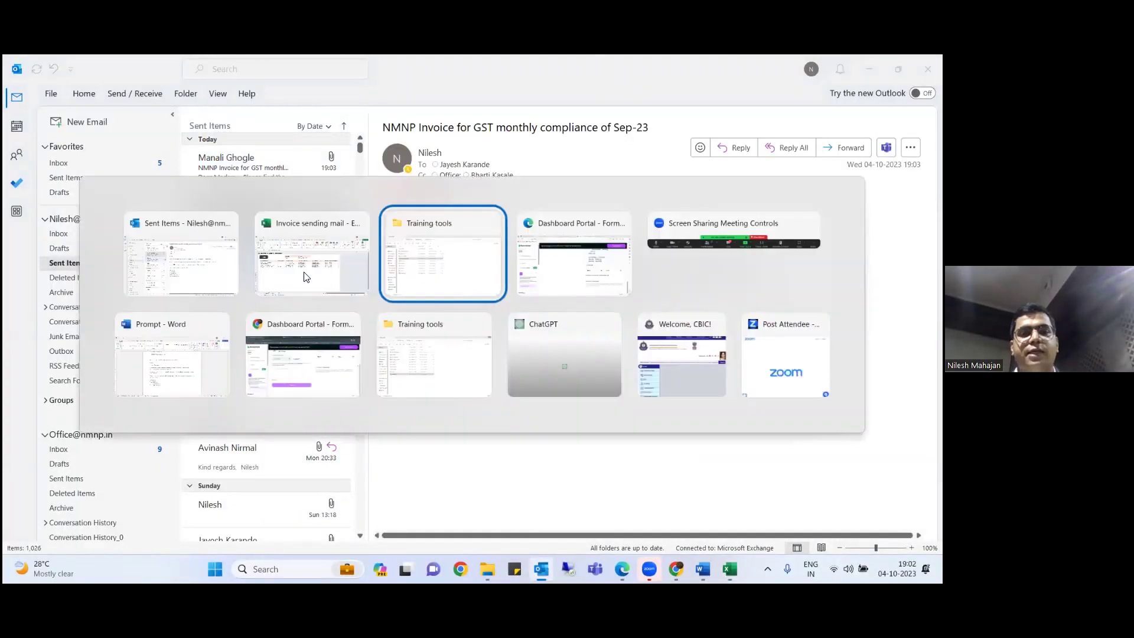
{"action": "key", "text": "alt+Tab"}
{"action": "key", "text": "Tab"}
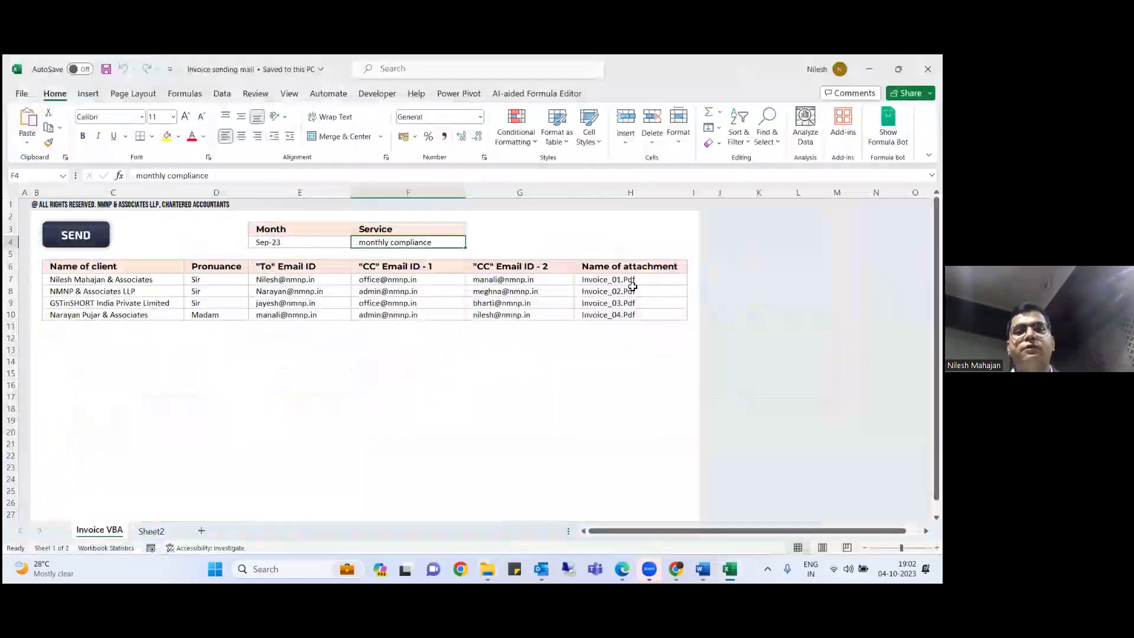
- Switch to the Training tools folder listing the workbook, Invoice PDFs and Prompt document
{"action": "key", "text": "alt+Tab"}
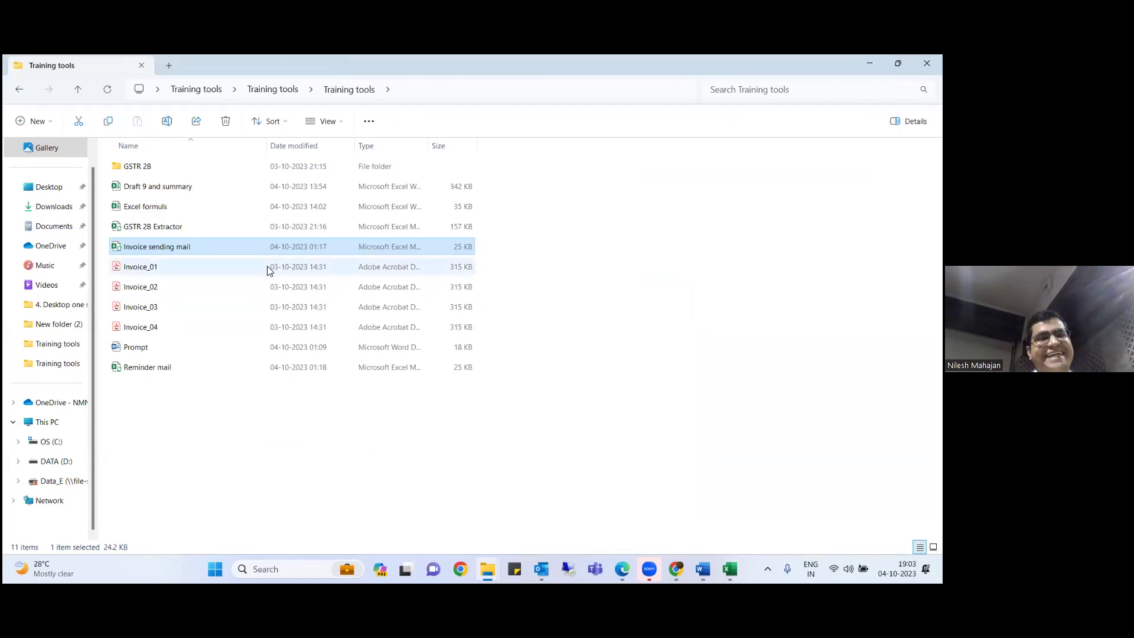
- Open the sent email's Invoice_01.pdf attachment to view the GST compliance calendar, then close it
{"action": "double_click", "coordinate": [208, 243]}
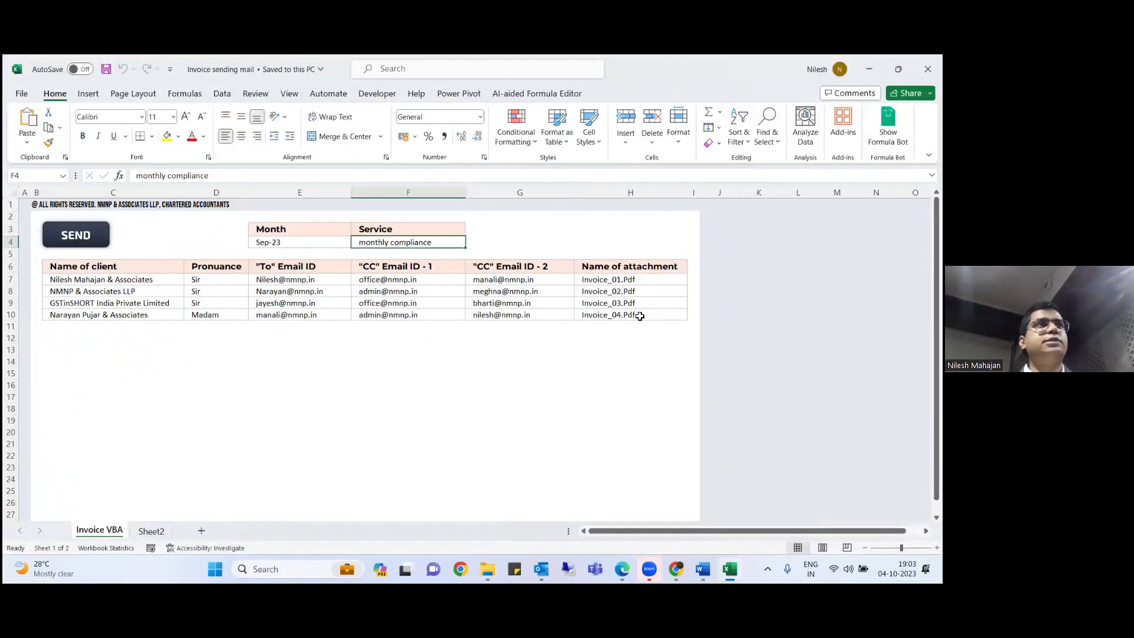
{"action": "key", "text": "alt+Tab"}
{"action": "key", "text": "alt+Tab"}
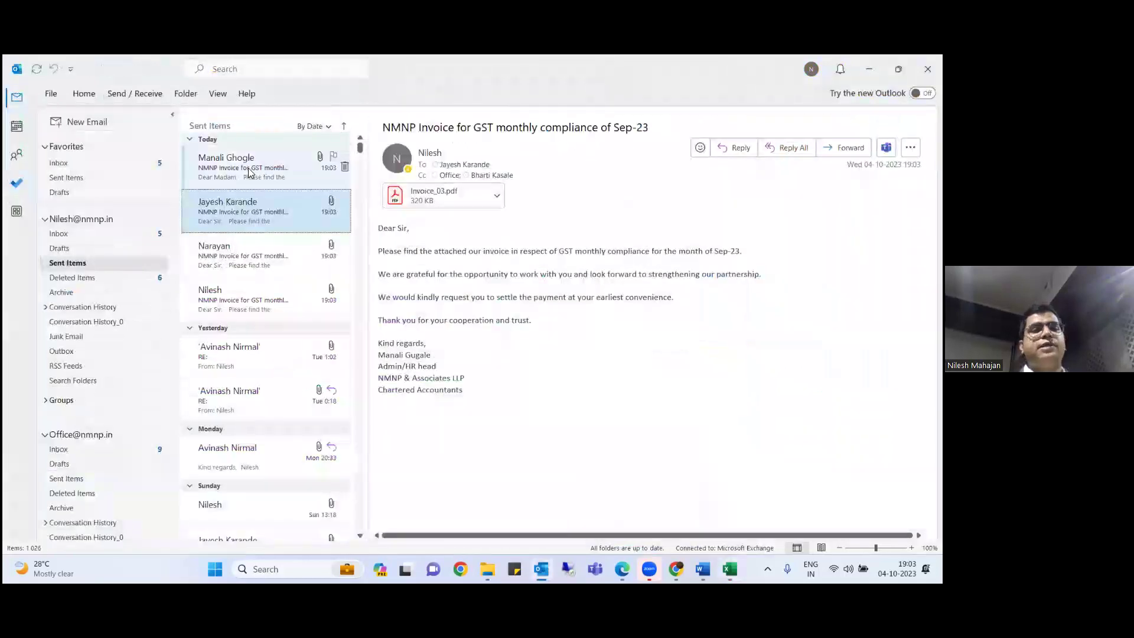
{"action": "left_click", "coordinate": [248, 172]}
{"action": "left_click", "coordinate": [248, 299]}
{"action": "left_click", "coordinate": [472, 193]}
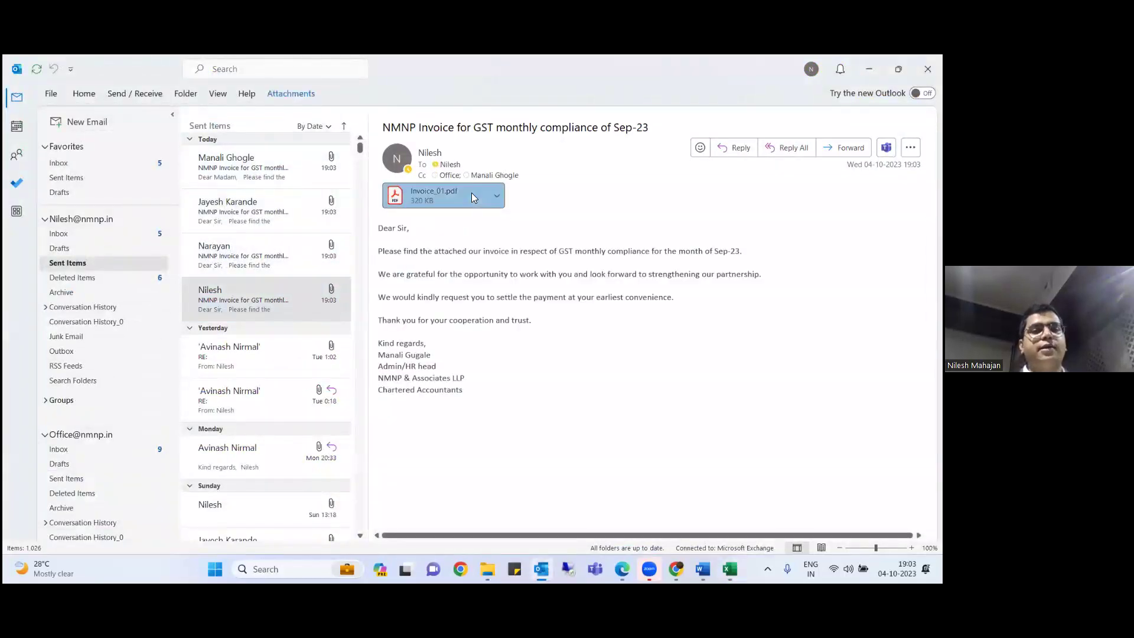
{"action": "double_click", "coordinate": [471, 193]}
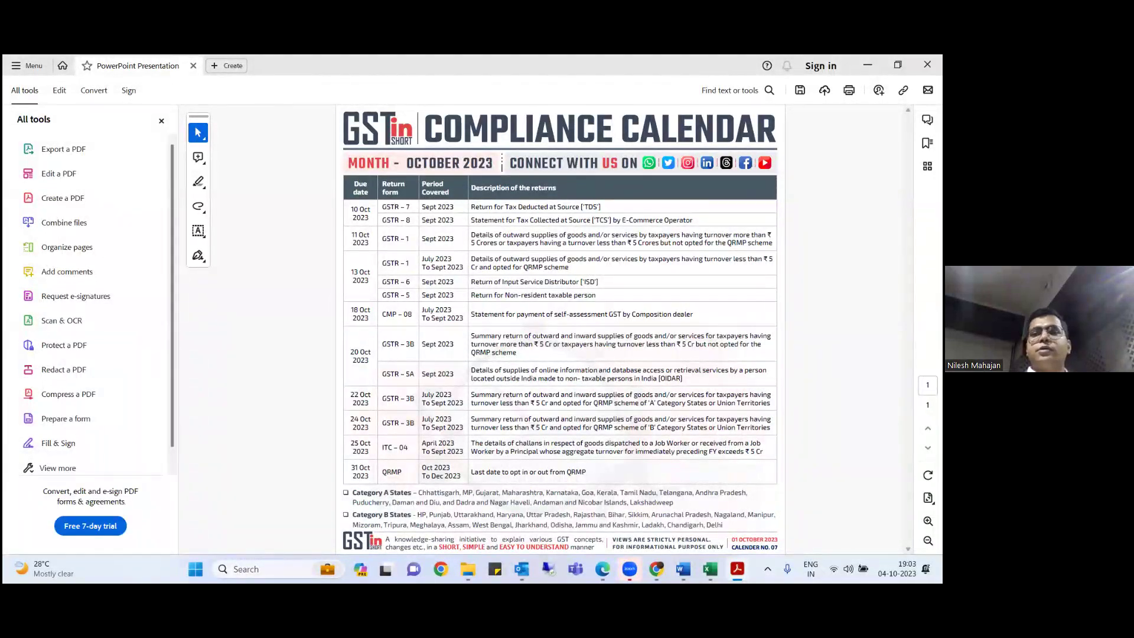
{"action": "key", "text": "alt+F4"}
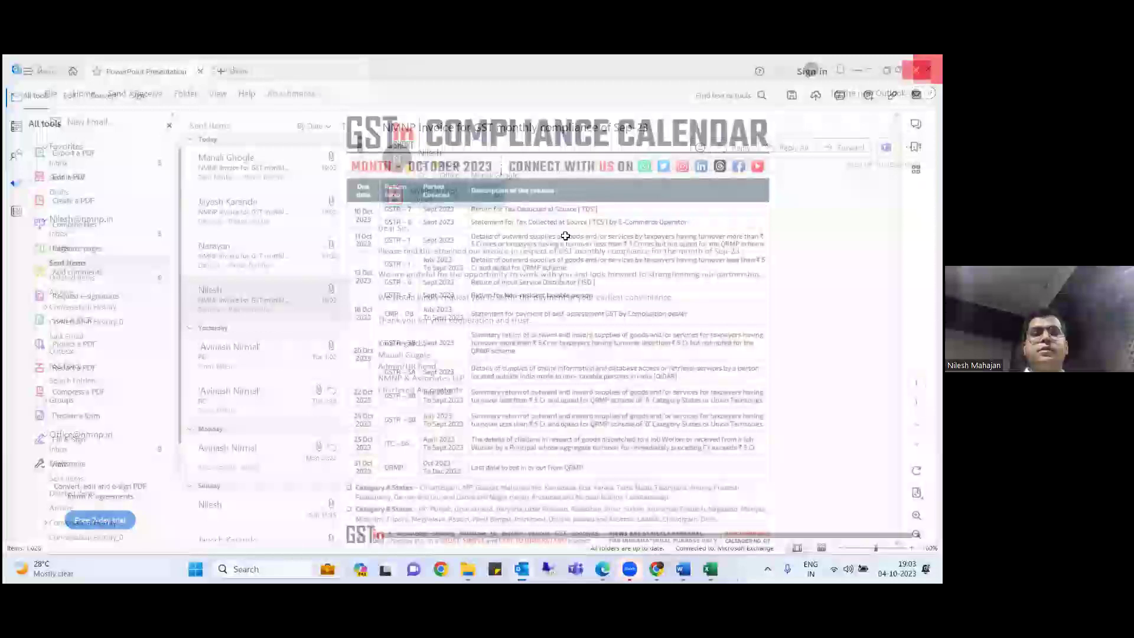
- Return to the Invoice sending mail workbook and minimize its window
{"action": "key", "text": "alt+Tab"}
{"action": "left_click", "coordinate": [568, 336]}
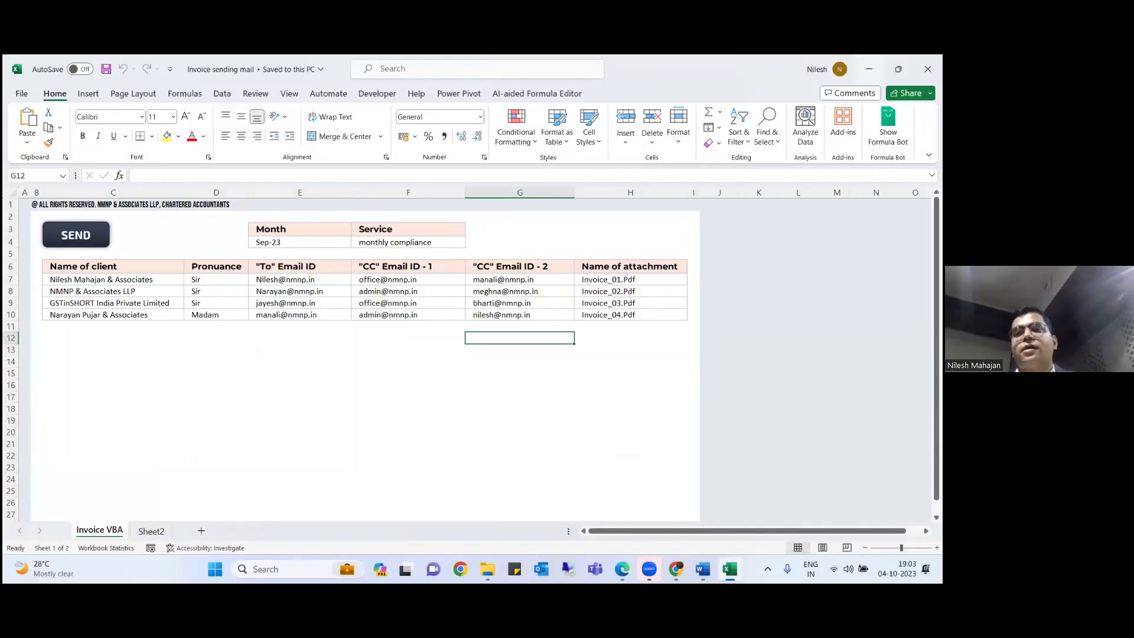
{"action": "left_click", "coordinate": [869, 69]}
- Open the Prompt document in Word and scroll to the Invoice VBA mail-sending prompt
{"action": "double_click", "coordinate": [135, 347]}
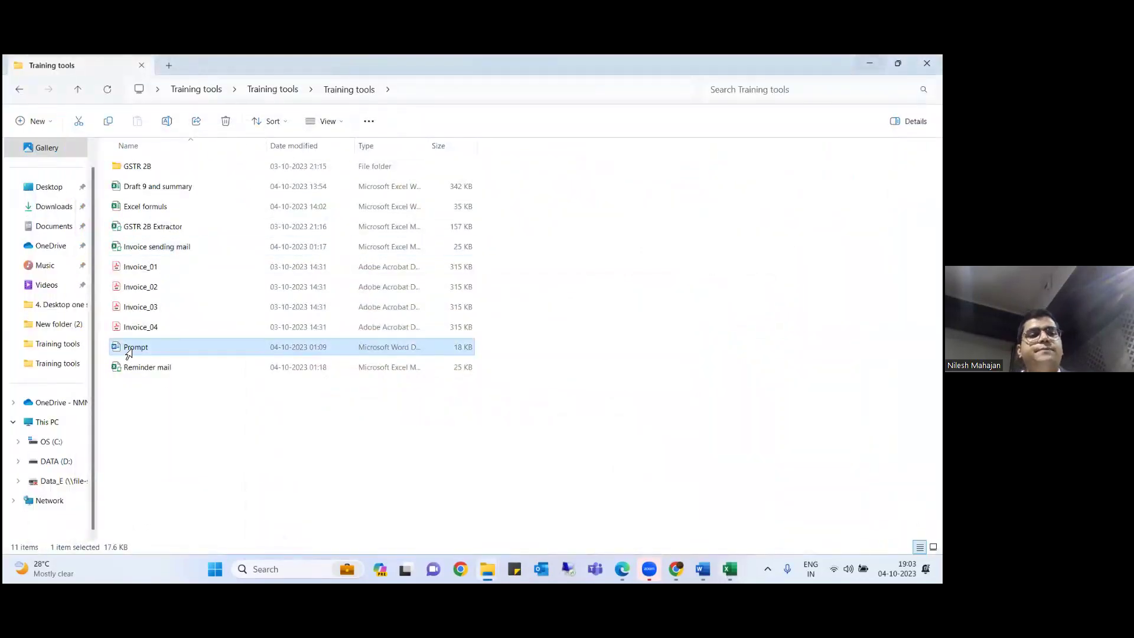
{"action": "left_click_drag", "start_coordinate": [938, 254], "coordinate": [937, 345]}
{"action": "left_click", "coordinate": [429, 351]}
{"action": "key", "text": "Up"}
{"action": "key", "text": "Up"}
{"action": "key", "text": "Up"}
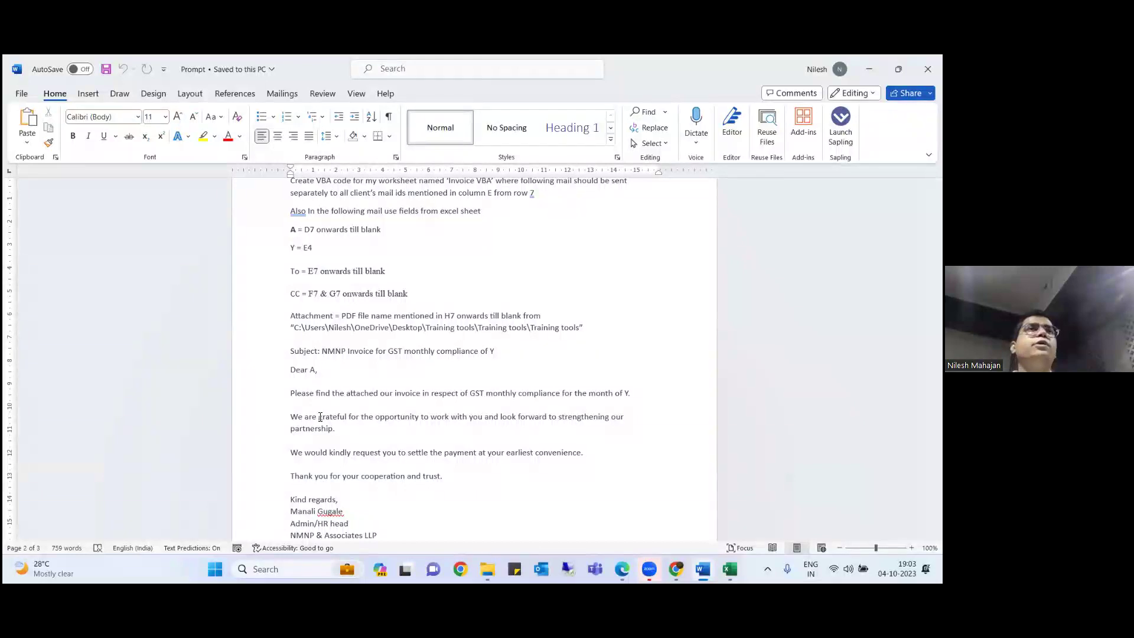
- Review the prompt's mail field and body lines, checking them against the Excel workbook's cells
{"action": "key", "text": "Up"}
{"action": "key", "text": "Up"}
{"action": "key", "text": "Up"}
{"action": "key", "text": "Up"}
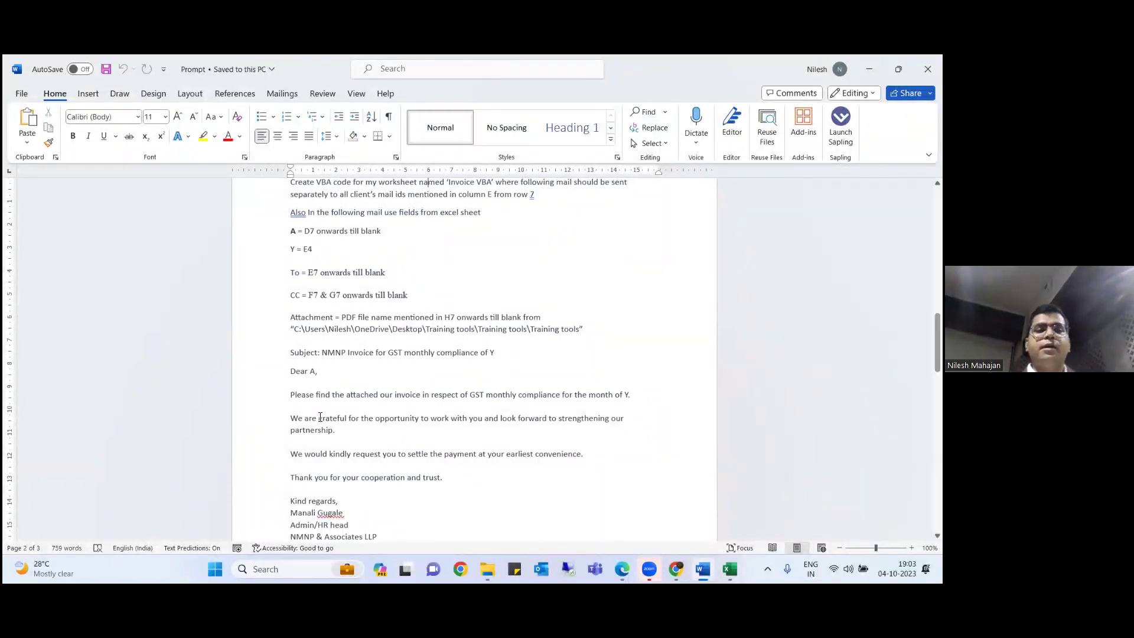
{"action": "scroll", "coordinate": [320, 417], "scroll_direction": "up", "scroll_amount": 3}
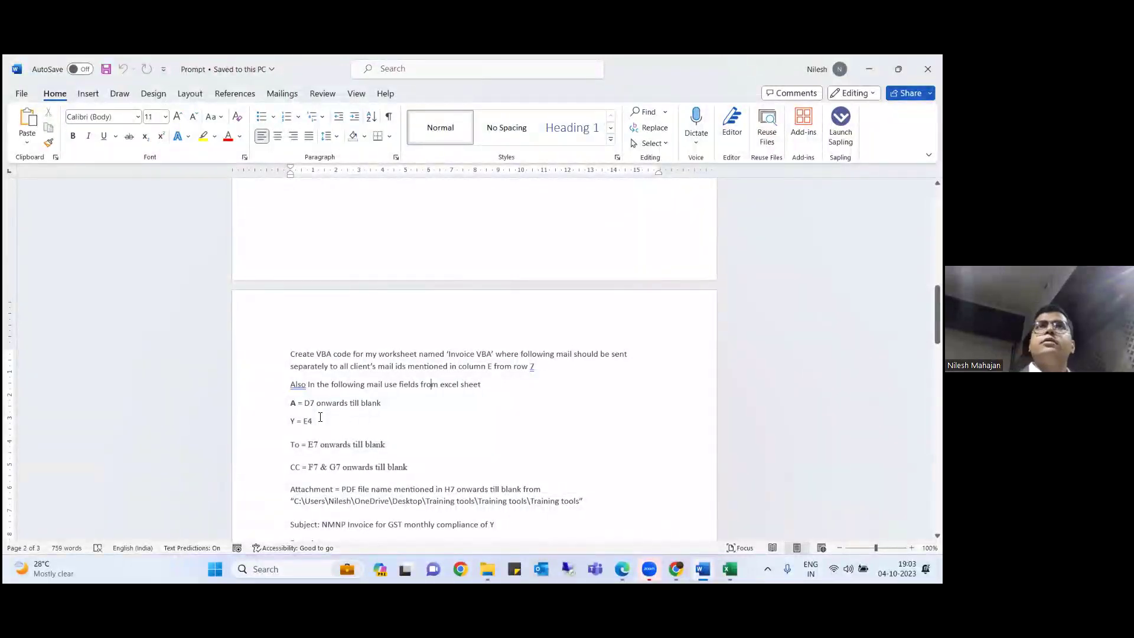
{"action": "key", "text": "Down"}
{"action": "key", "text": "Down"}
{"action": "key", "text": "Down"}
{"action": "key", "text": "Down"}
{"action": "key", "text": "Down"}
{"action": "key", "text": "Down"}
{"action": "key", "text": "Down"}
{"action": "key", "text": "Down"}
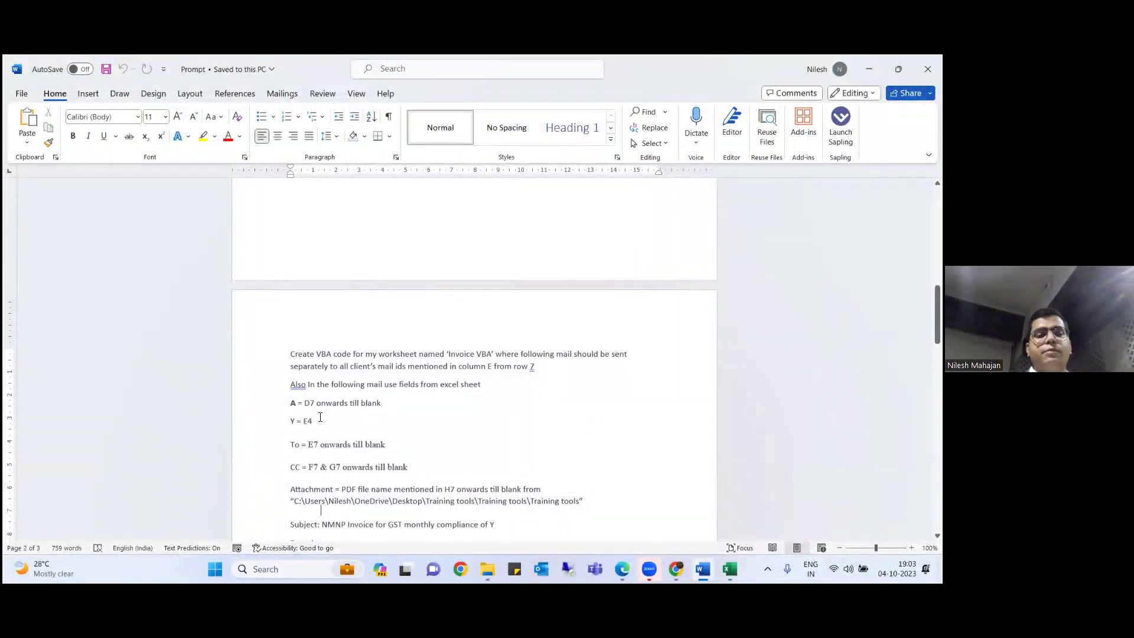
{"action": "key", "text": "Down"}
{"action": "key", "text": "Down"}
{"action": "key", "text": "Down"}
{"action": "key", "text": "Down"}
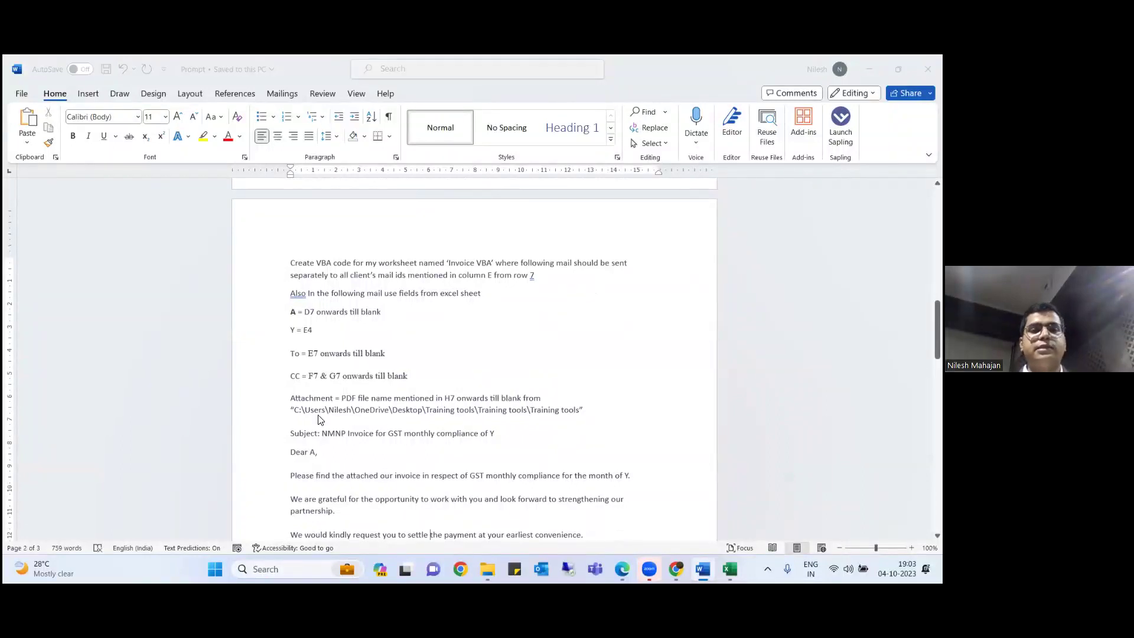
{"action": "key", "text": "alt+Tab"}
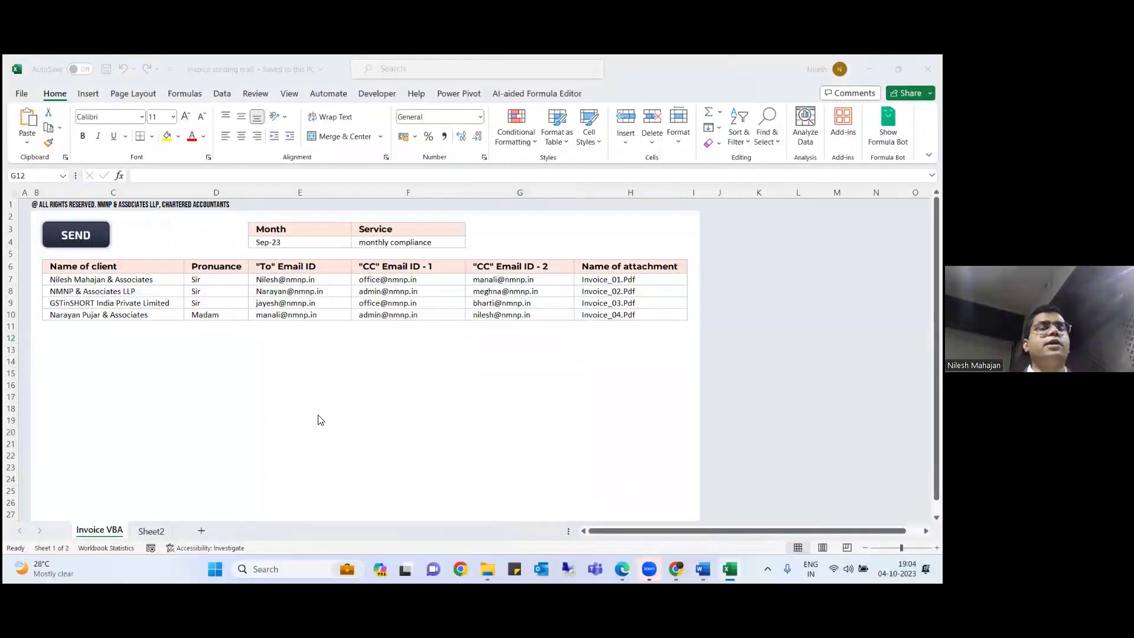
{"action": "key", "text": "alt+Tab"}
- Mark the Attachment field definition line and bring up the Training tools folder
{"action": "key", "text": "Down"}
{"action": "key", "text": "Down"}
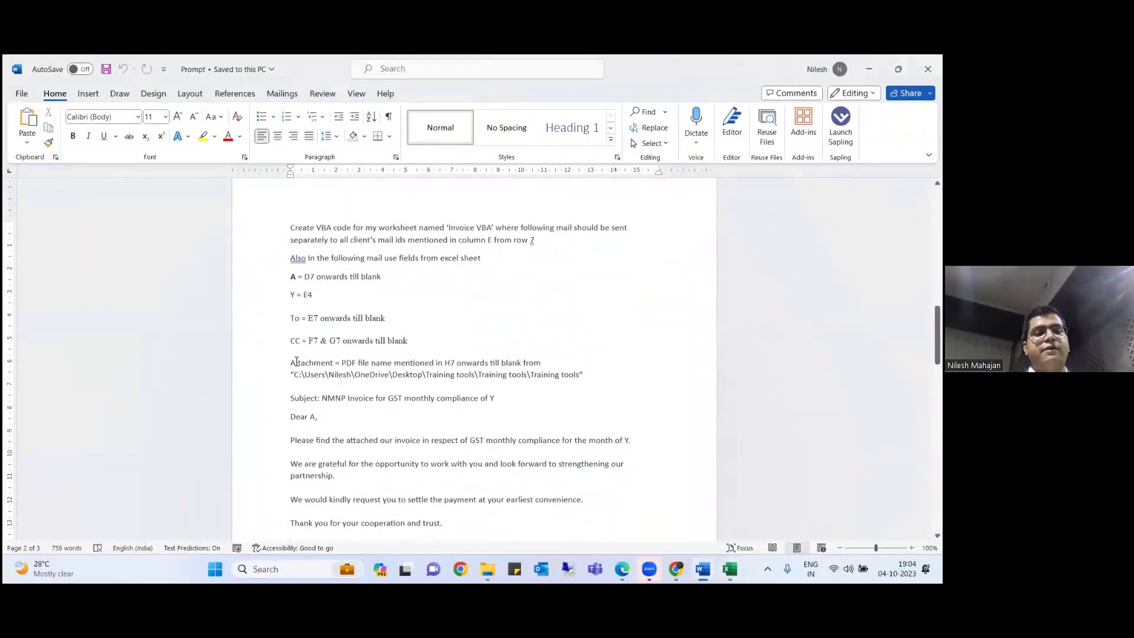
{"action": "left_click_drag", "start_coordinate": [290, 362], "coordinate": [573, 372]}
{"action": "key", "text": "Escape"}
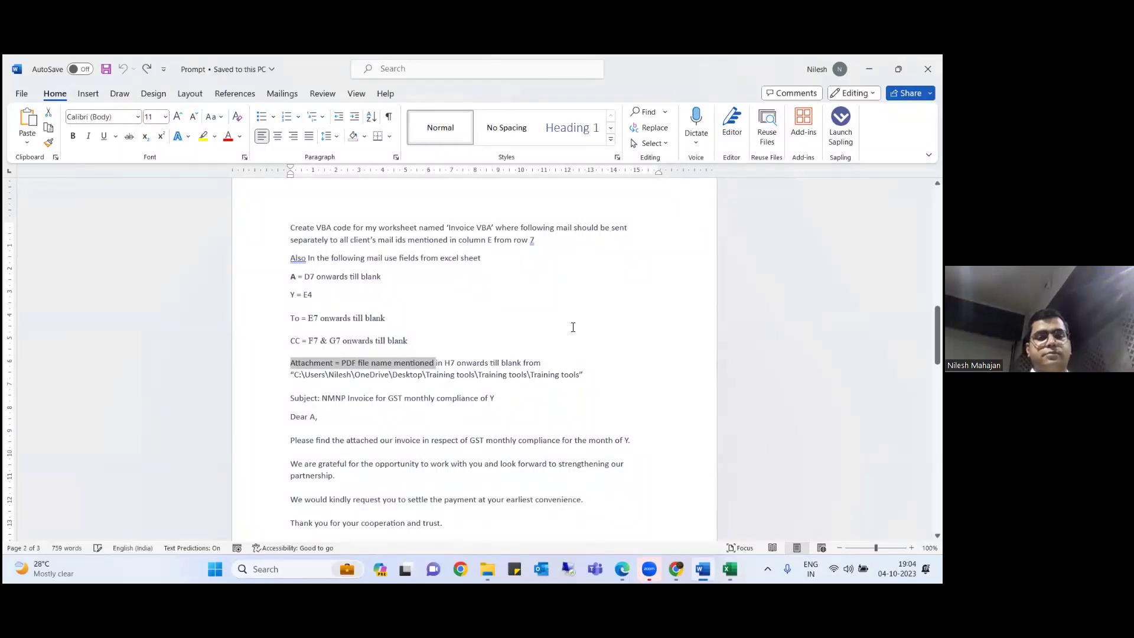
{"action": "left_click", "coordinate": [487, 387]}
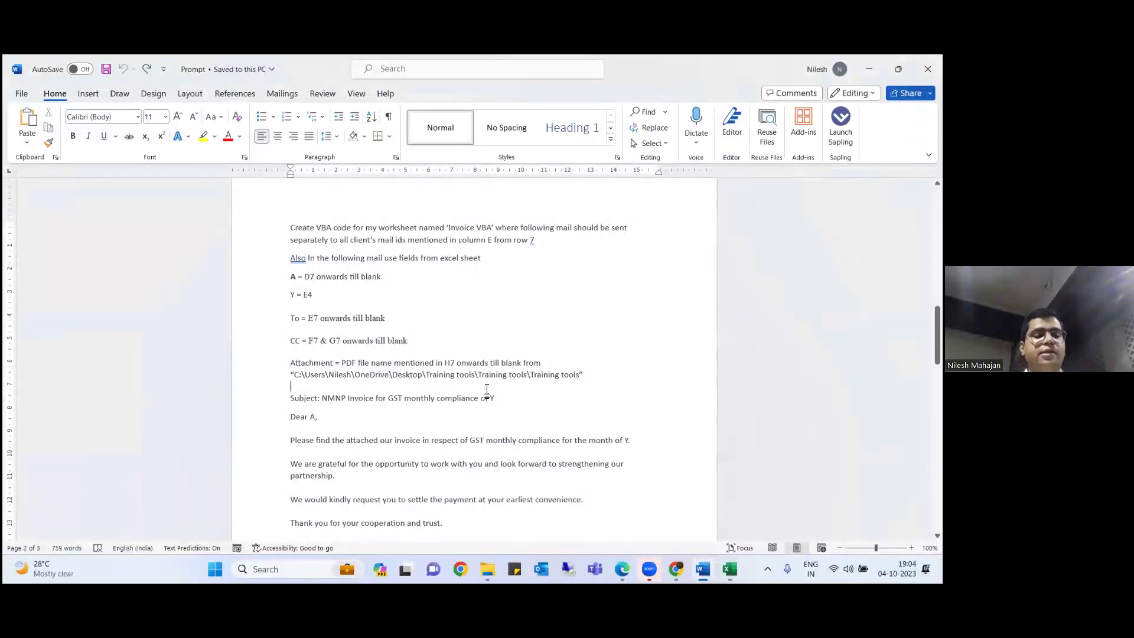
{"action": "key", "text": "alt+Tab"}
{"action": "key", "text": "alt+Tab"}
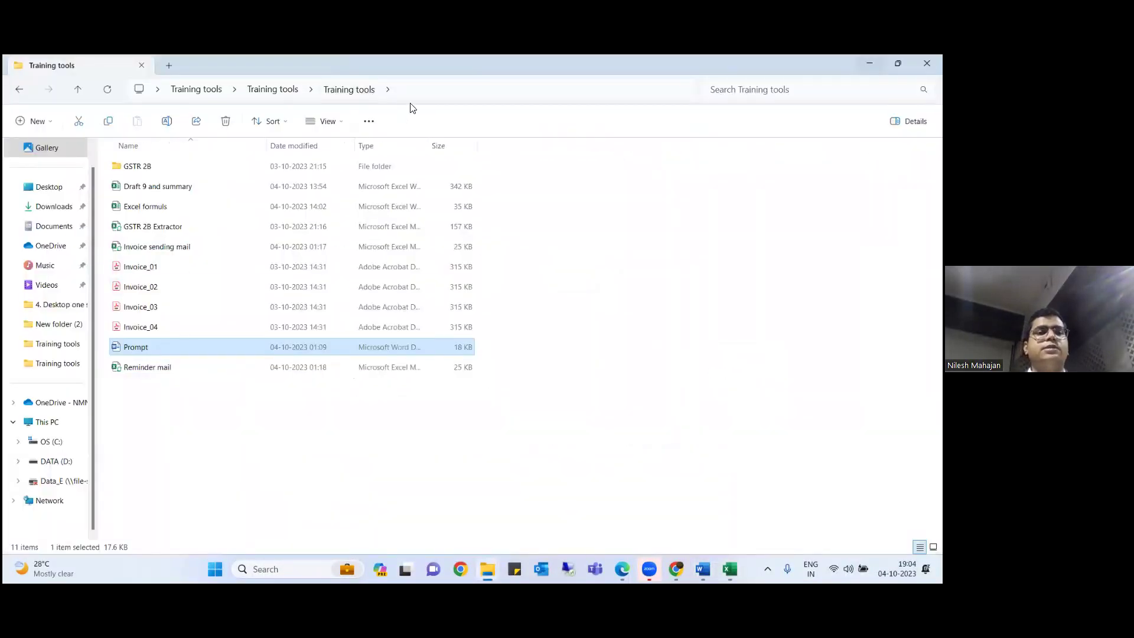
- Check the Training tools folder's full path in File Explorer against the prompt
{"action": "left_click", "coordinate": [413, 90]}
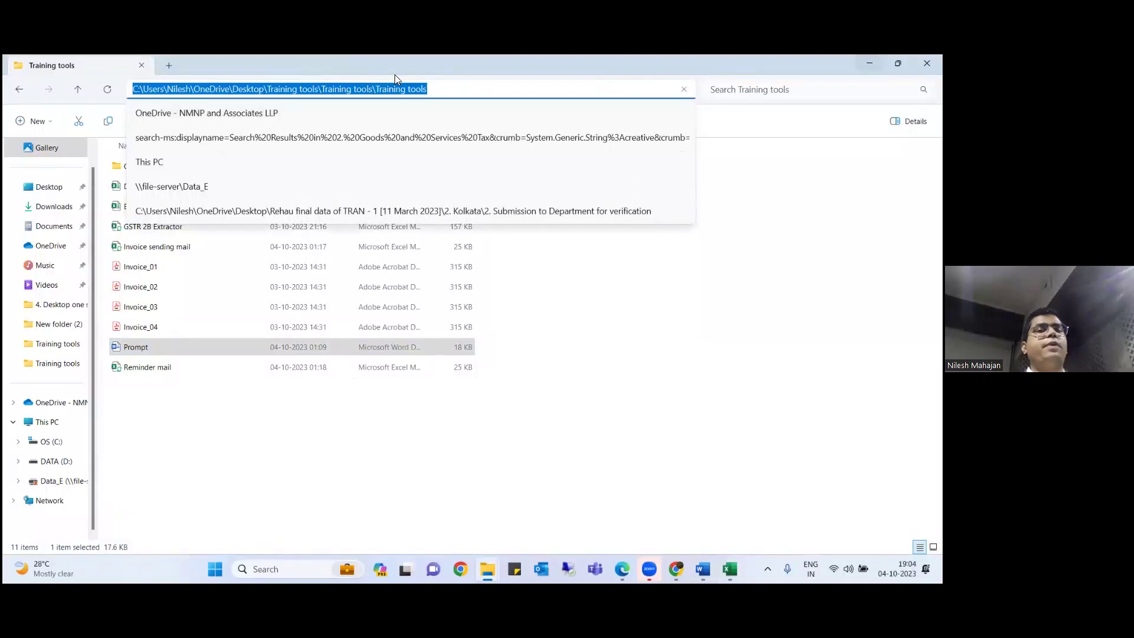
{"action": "key", "text": "alt+Tab"}
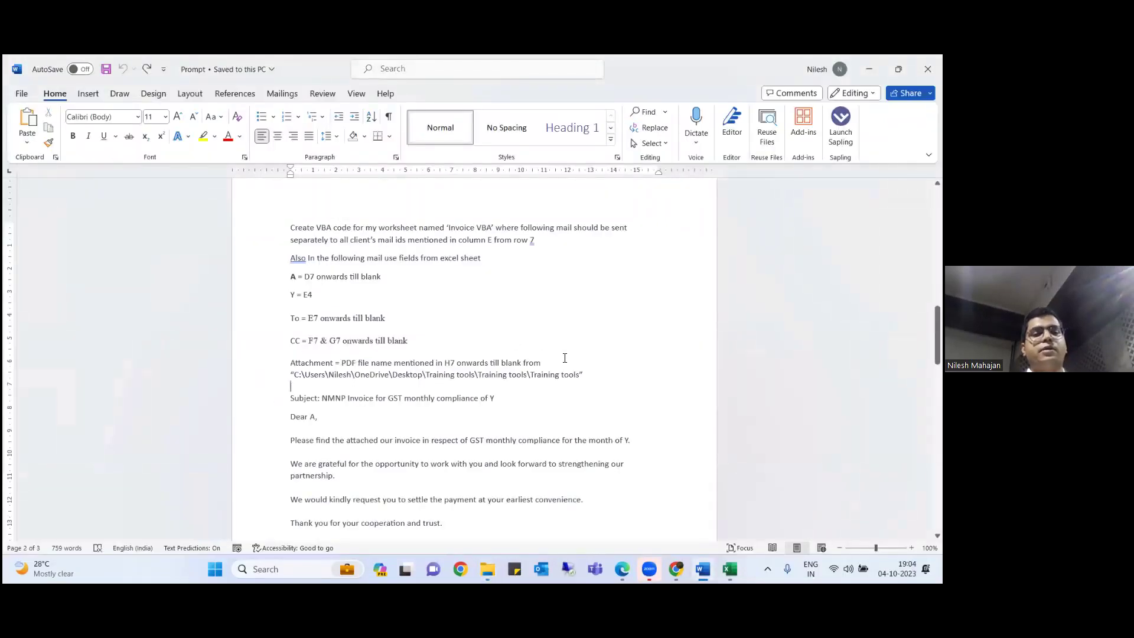
{"action": "key", "text": "alt+Tab"}
{"action": "left_click", "coordinate": [428, 89]}
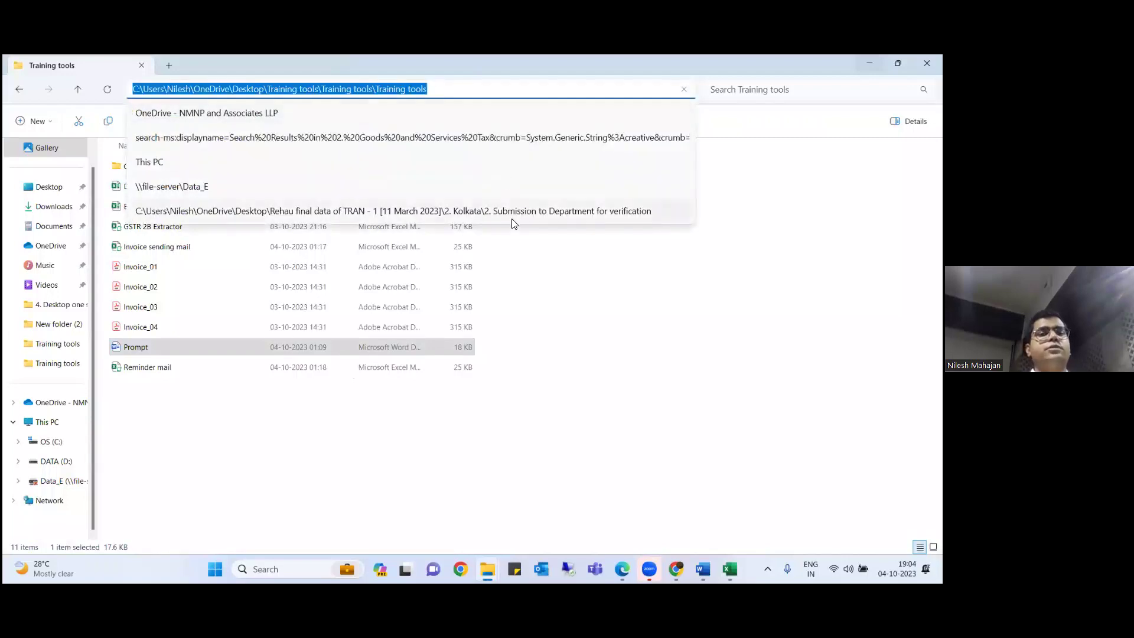
{"action": "key", "text": "alt+Tab"}
- Select the mail prompt from below the signature up to the 'Create VBA code…' line
{"action": "key", "text": "Down"}
{"action": "key", "text": "Down"}
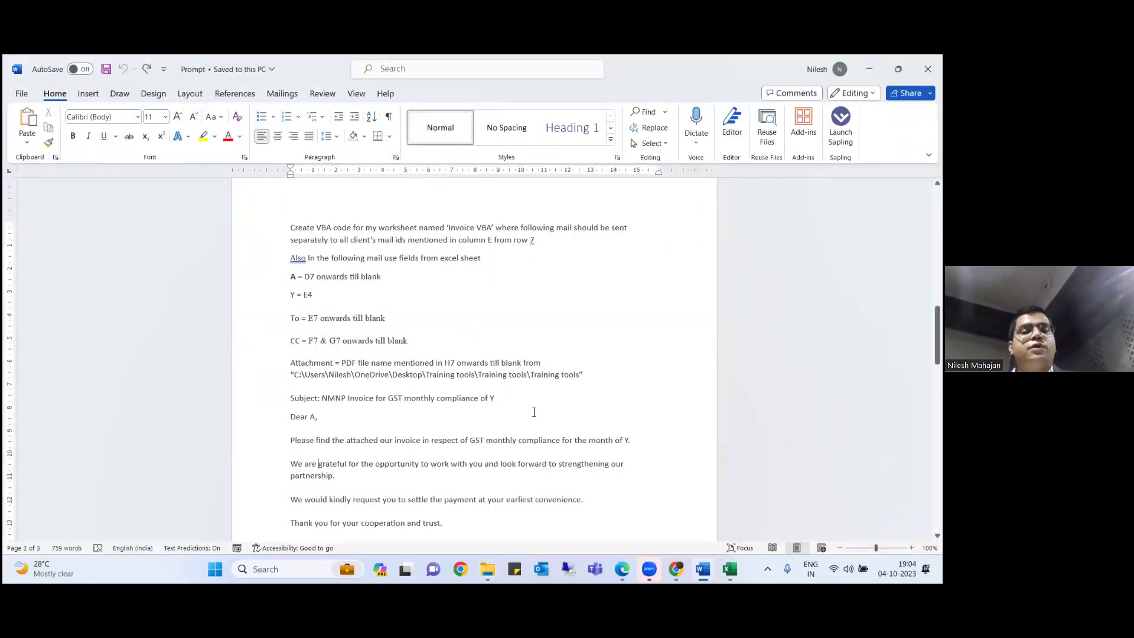
{"action": "key", "text": "Down"}
{"action": "key", "text": "Down"}
{"action": "key", "text": "Down"}
{"action": "key", "text": "Down"}
{"action": "key", "text": "Down"}
{"action": "key", "text": "Down"}
{"action": "key", "text": "Down"}
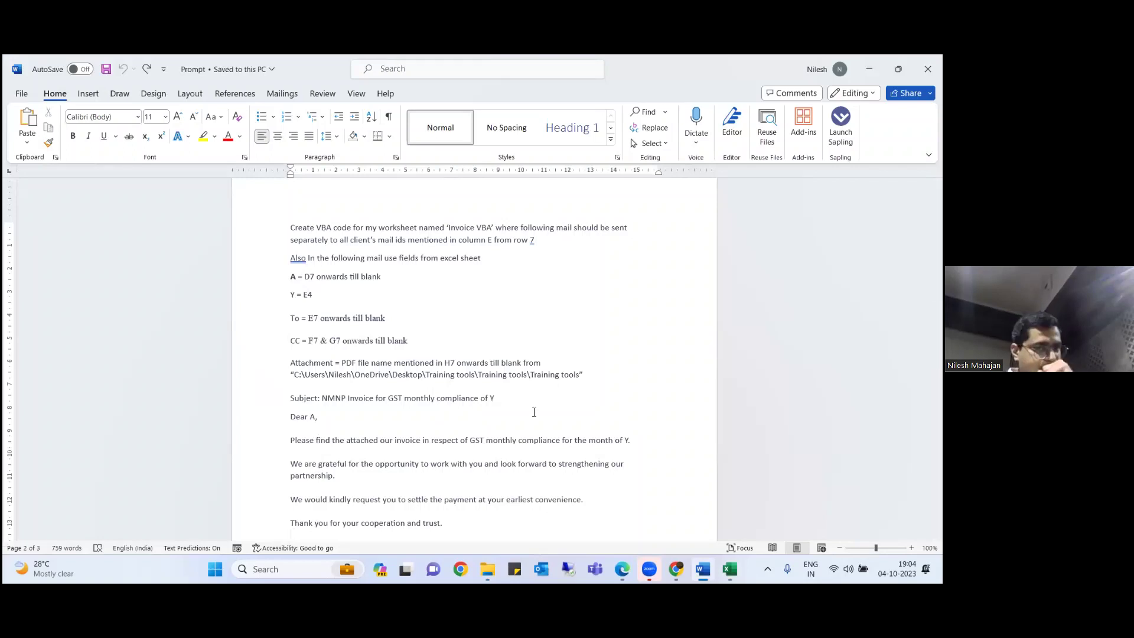
{"action": "key", "text": "Down"}
{"action": "key", "text": "Down"}
{"action": "key", "text": "Down"}
{"action": "key", "text": "Down"}
{"action": "key", "text": "Down"}
{"action": "key", "text": "Down"}
{"action": "key", "text": "Down"}
{"action": "key", "text": "Down"}
{"action": "key", "text": "Down"}
{"action": "key", "text": "Down"}
{"action": "key", "text": "Down"}
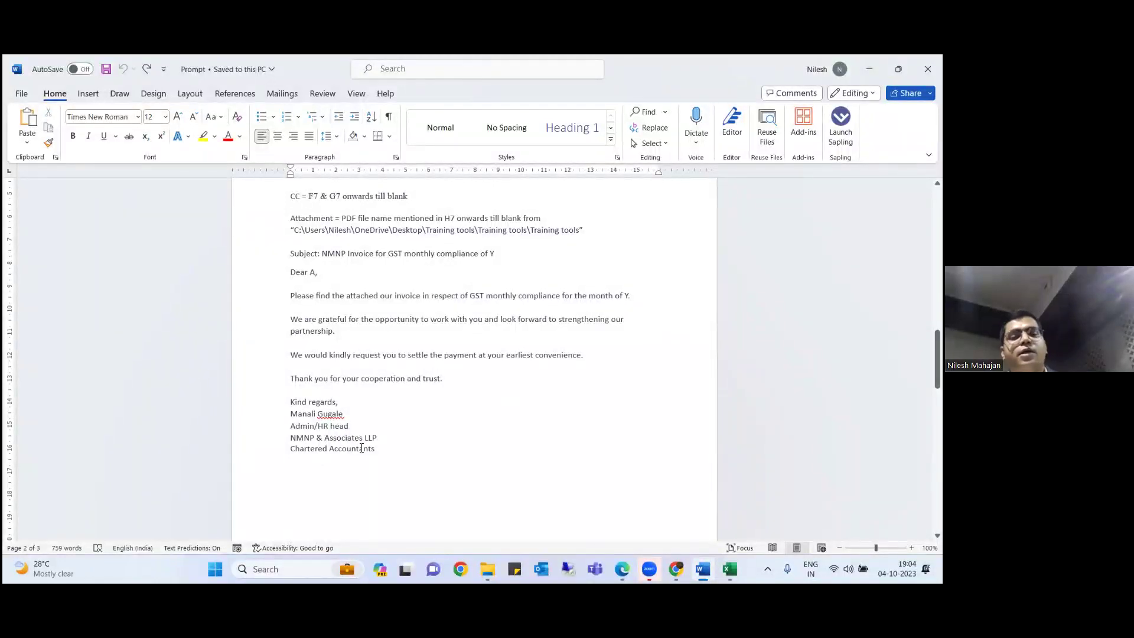
{"action": "key", "text": "shift+Up"}
{"action": "key", "text": "shift+Up"}
{"action": "key", "text": "shift+Up"}
{"action": "key", "text": "shift+Up"}
{"action": "key", "text": "shift+Up"}
{"action": "key", "text": "shift+Up"}
{"action": "key", "text": "shift+Up"}
{"action": "key", "text": "shift+Up"}
{"action": "key", "text": "shift+Up"}
{"action": "key", "text": "shift+Up"}
{"action": "key", "text": "shift+Up"}
{"action": "key", "text": "shift+Up"}
{"action": "key", "text": "shift+Up"}
{"action": "key", "text": "shift+Up"}
{"action": "key", "text": "shift+Up"}
{"action": "key", "text": "shift+Up"}
{"action": "key", "text": "shift+Up"}
{"action": "key", "text": "shift+Up"}
{"action": "key", "text": "shift+Up"}
{"action": "key", "text": "shift+Up"}
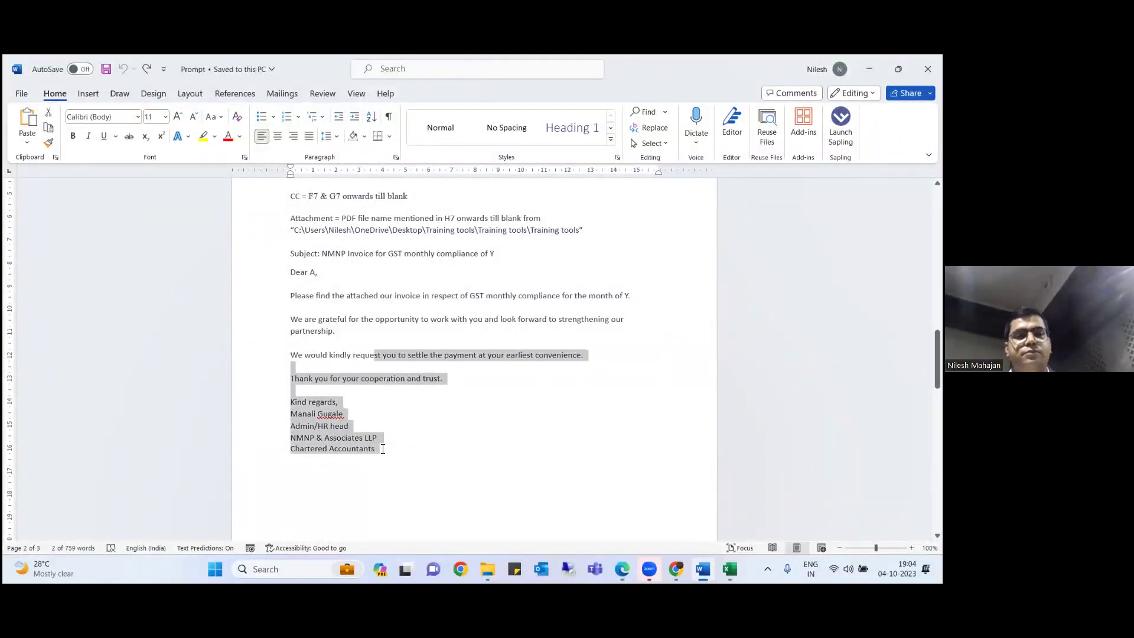
{"action": "key", "text": "shift+Up"}
{"action": "key", "text": "shift+Up"}
{"action": "key", "text": "shift+Up"}
{"action": "key", "text": "shift+Up"}
{"action": "key", "text": "shift+Up"}
{"action": "key", "text": "shift+Up"}
{"action": "key", "text": "shift+Up"}
{"action": "key", "text": "shift+Up"}
{"action": "key", "text": "shift+Up"}
{"action": "key", "text": "shift+Up"}
{"action": "key", "text": "shift+Up"}
{"action": "key", "text": "shift+Up"}
{"action": "key", "text": "shift+Up"}
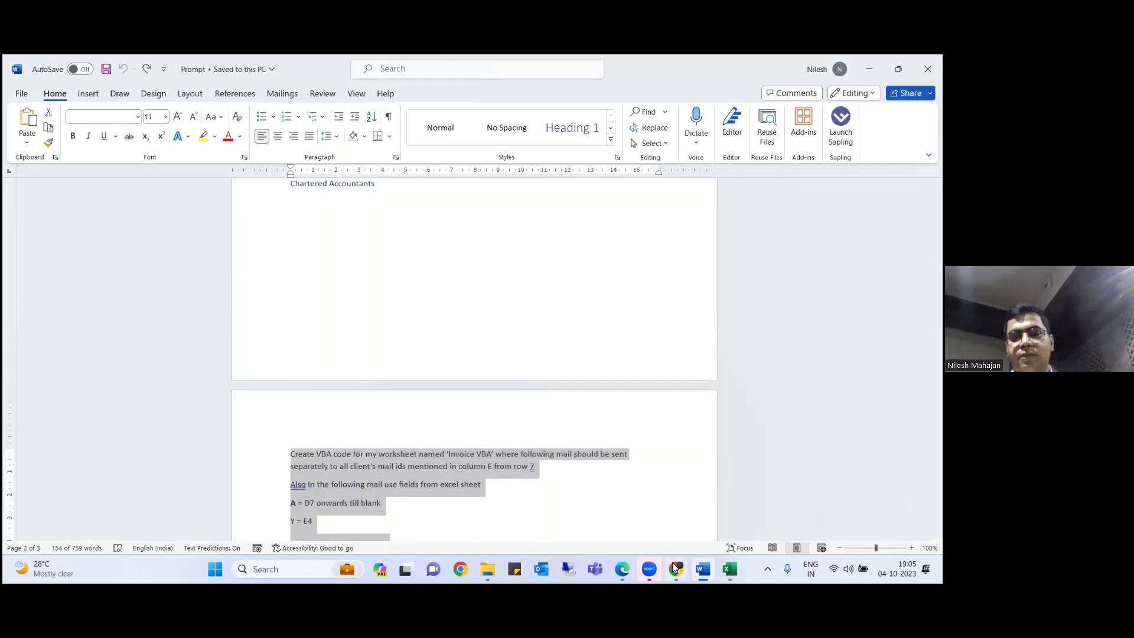
{"action": "key", "text": "alt+Tab"}
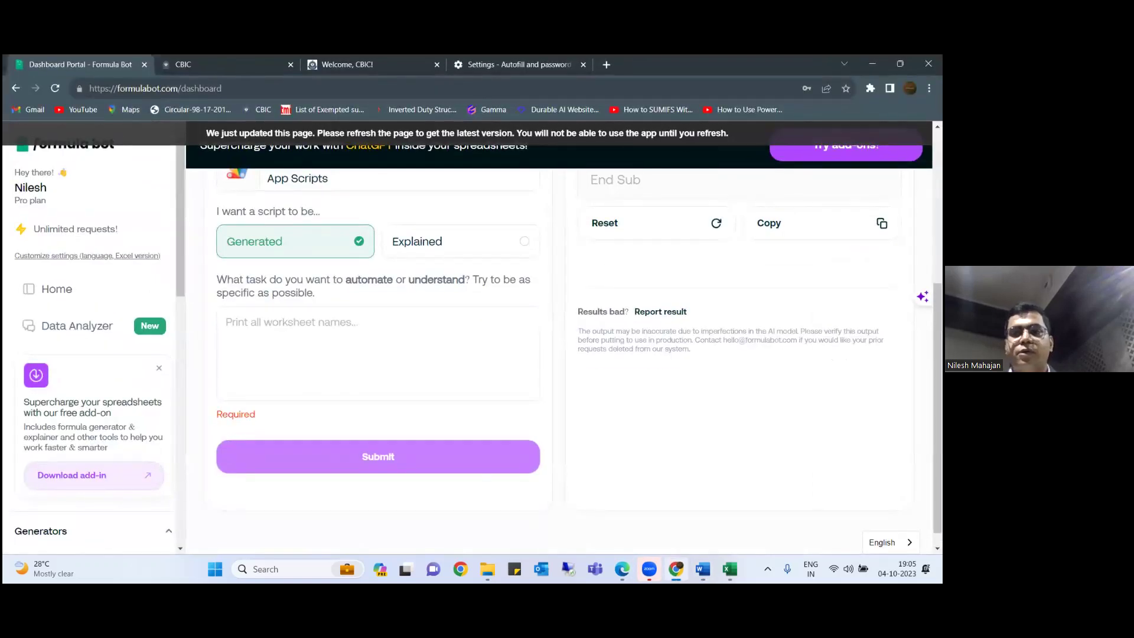
- Paste the mail prompt into Formula Bot's script task box, submit it, then reload after the update alert
{"action": "scroll", "coordinate": [476, 313], "scroll_direction": "up", "scroll_amount": 3}
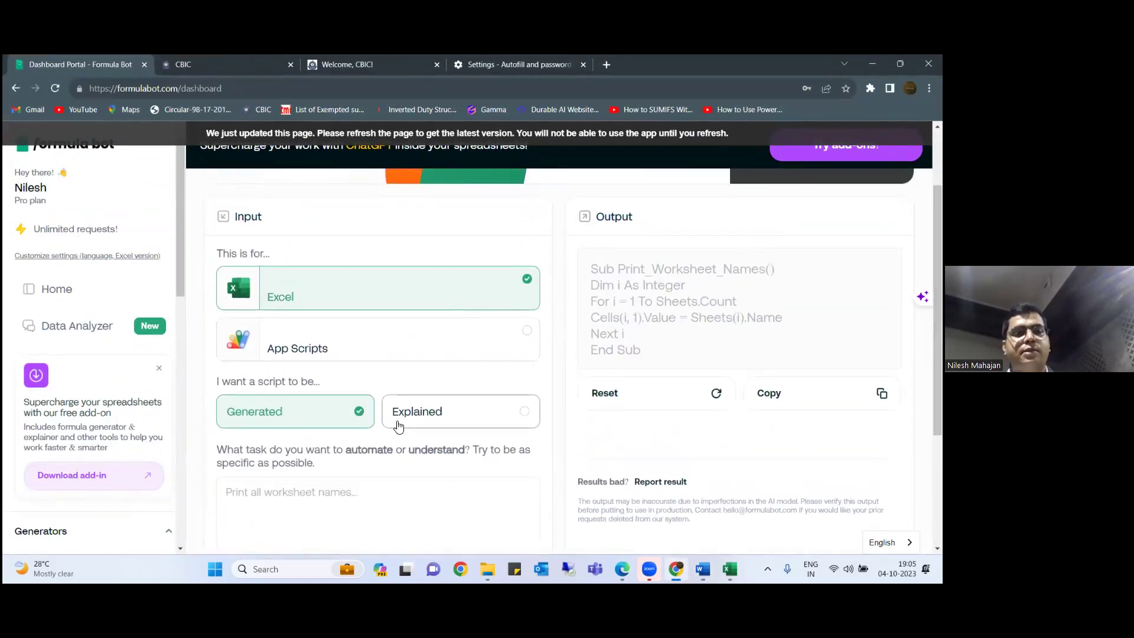
{"action": "scroll", "coordinate": [342, 370], "scroll_direction": "down", "scroll_amount": 3}
{"action": "left_click", "coordinate": [290, 310]}
{"action": "key", "text": "ctrl+v"}
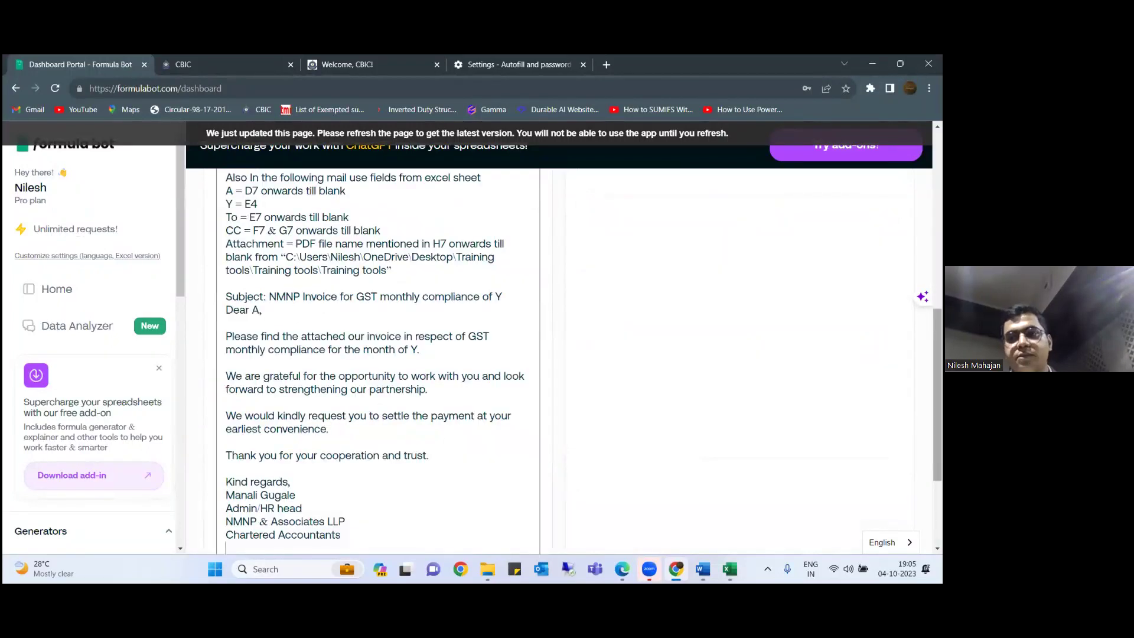
{"action": "scroll", "coordinate": [335, 498], "scroll_direction": "down", "scroll_amount": 2}
{"action": "left_click", "coordinate": [330, 466]}
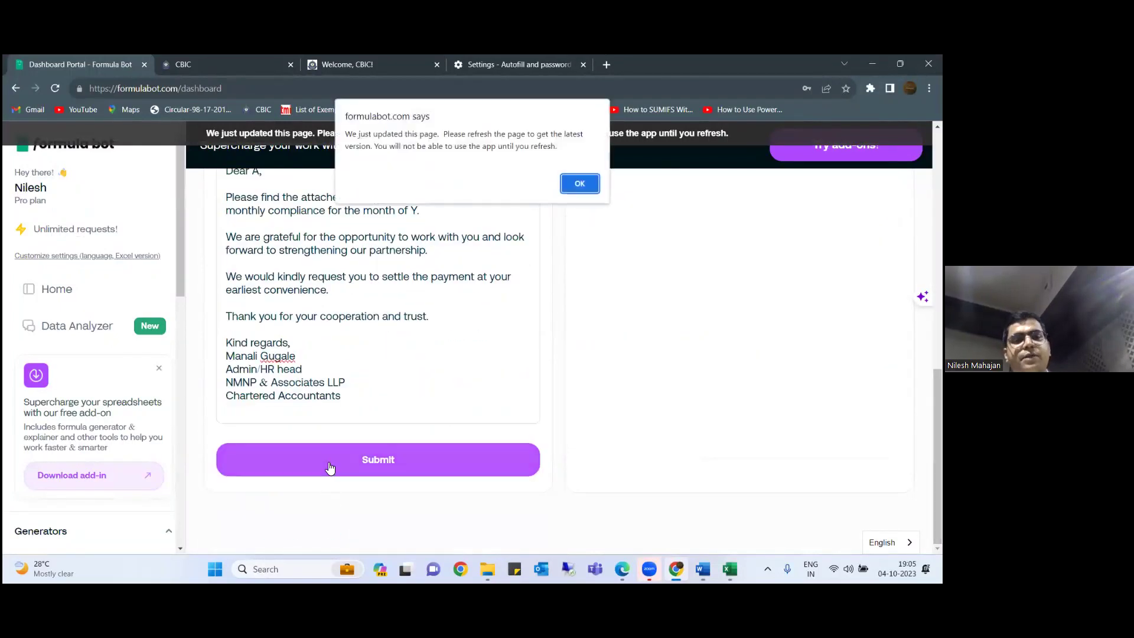
{"action": "left_click", "coordinate": [580, 189]}
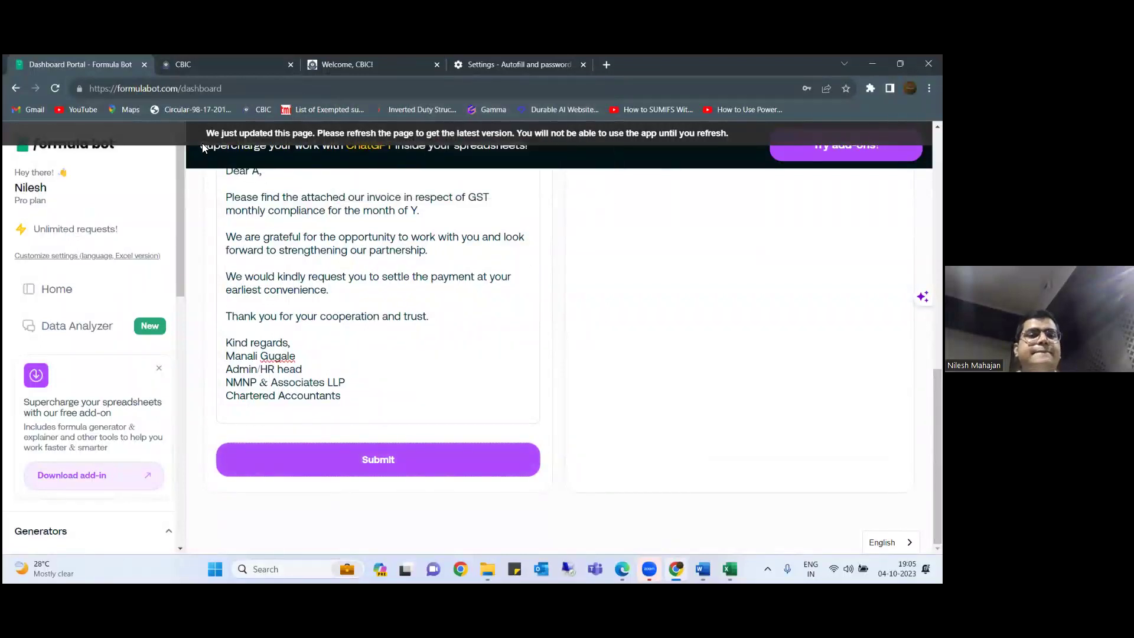
{"action": "left_click", "coordinate": [54, 88]}
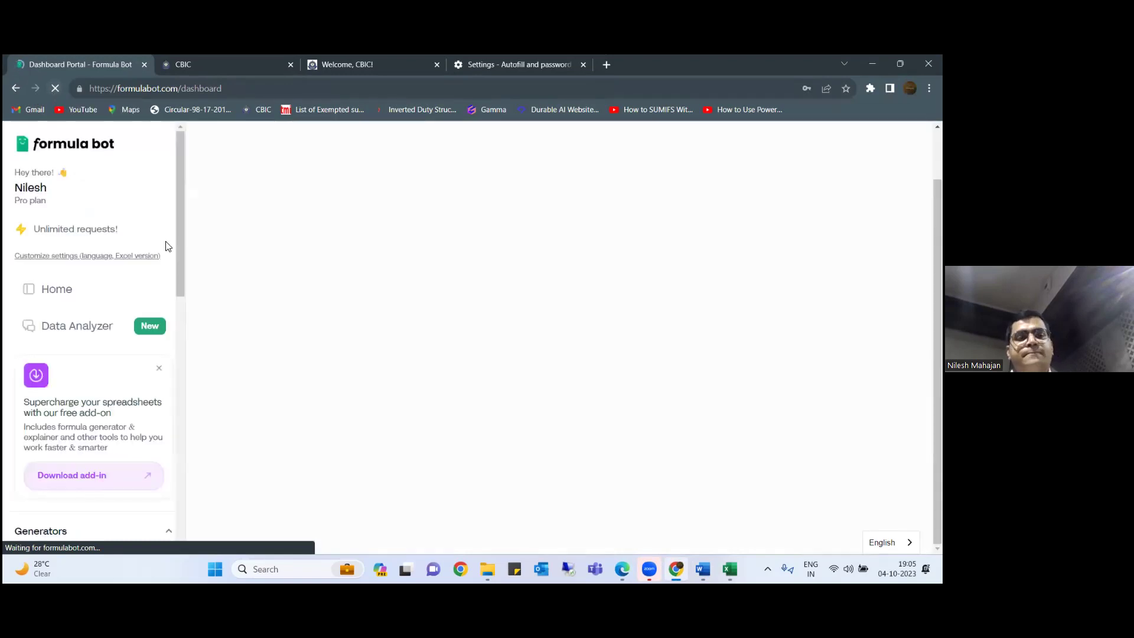
- Set up the Formulas generator to generate a formula for Excel
{"action": "left_click_drag", "start_coordinate": [182, 278], "coordinate": [182, 227]}
{"action": "scroll", "coordinate": [559, 361], "scroll_direction": "down", "scroll_amount": 6}
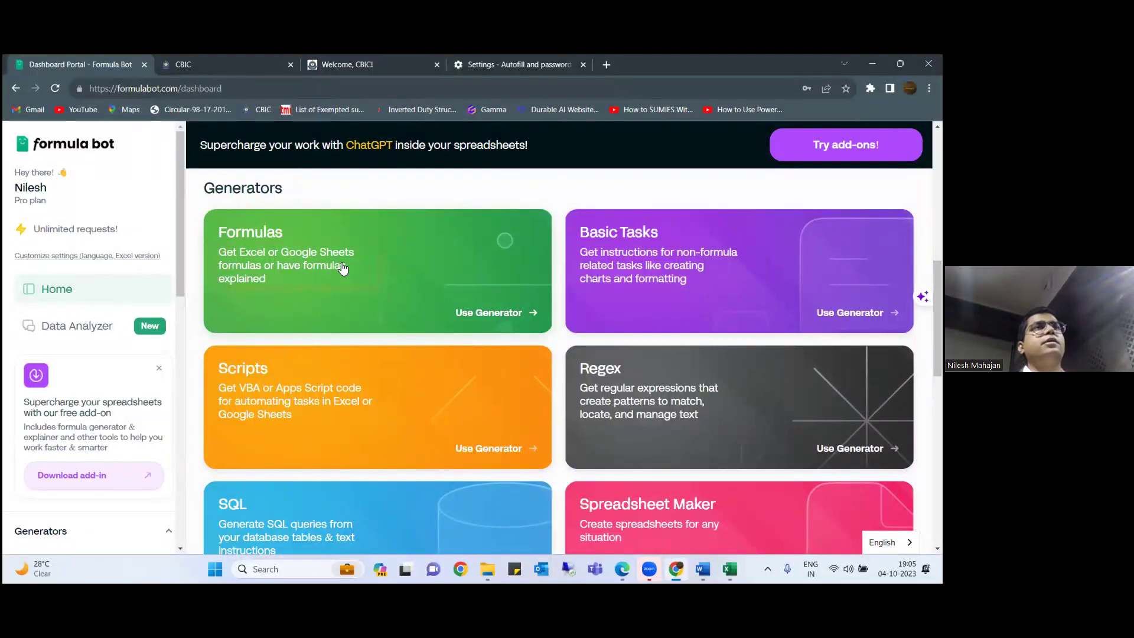
{"action": "left_click", "coordinate": [343, 268]}
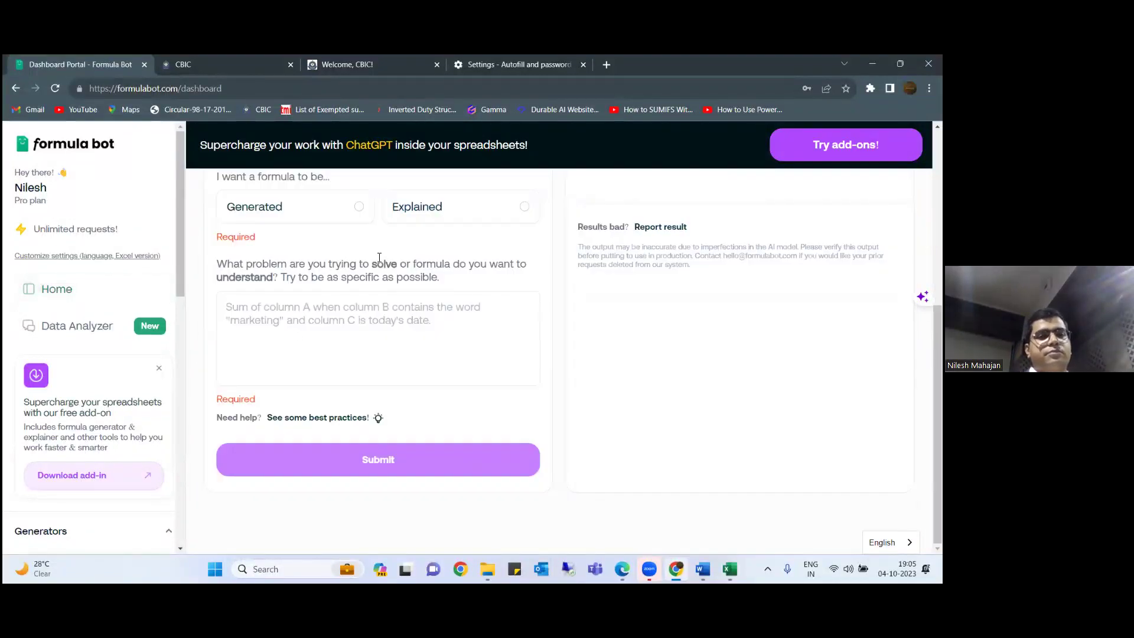
{"action": "left_click", "coordinate": [337, 219]}
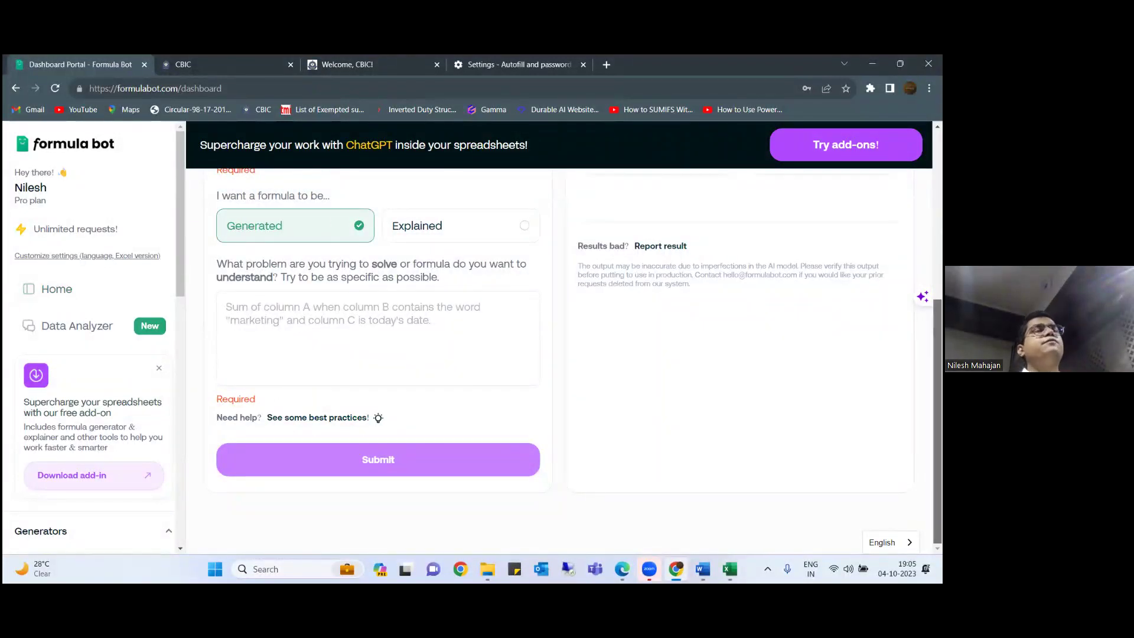
{"action": "scroll", "coordinate": [413, 236], "scroll_direction": "up", "scroll_amount": 3}
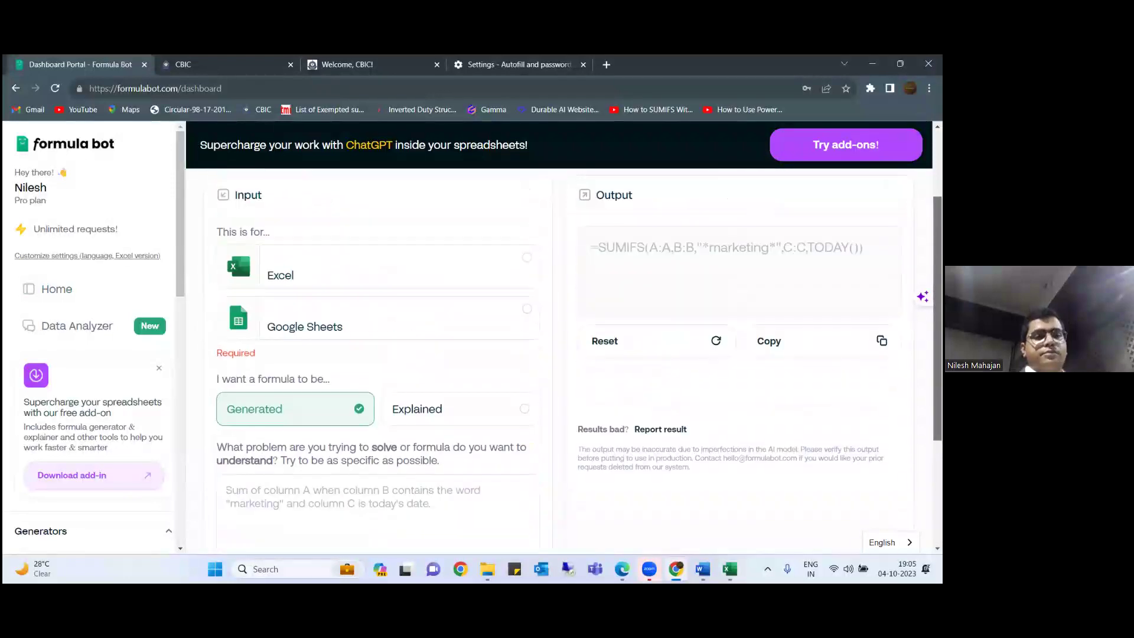
{"action": "left_click", "coordinate": [414, 240]}
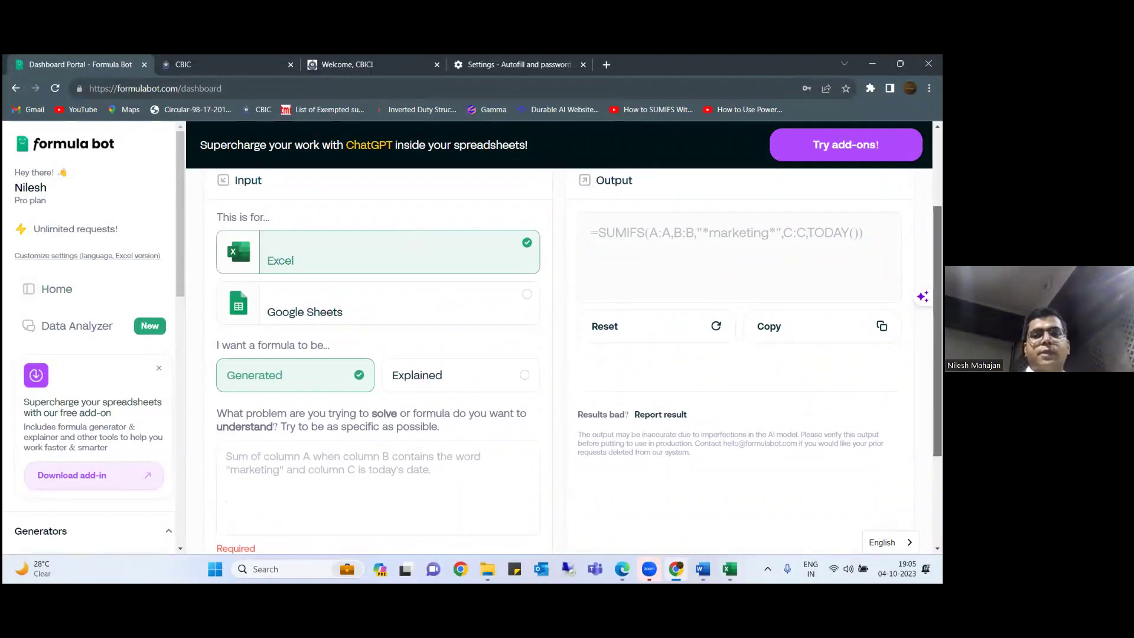
{"action": "scroll", "coordinate": [567, 348], "scroll_direction": "down", "scroll_amount": 2}
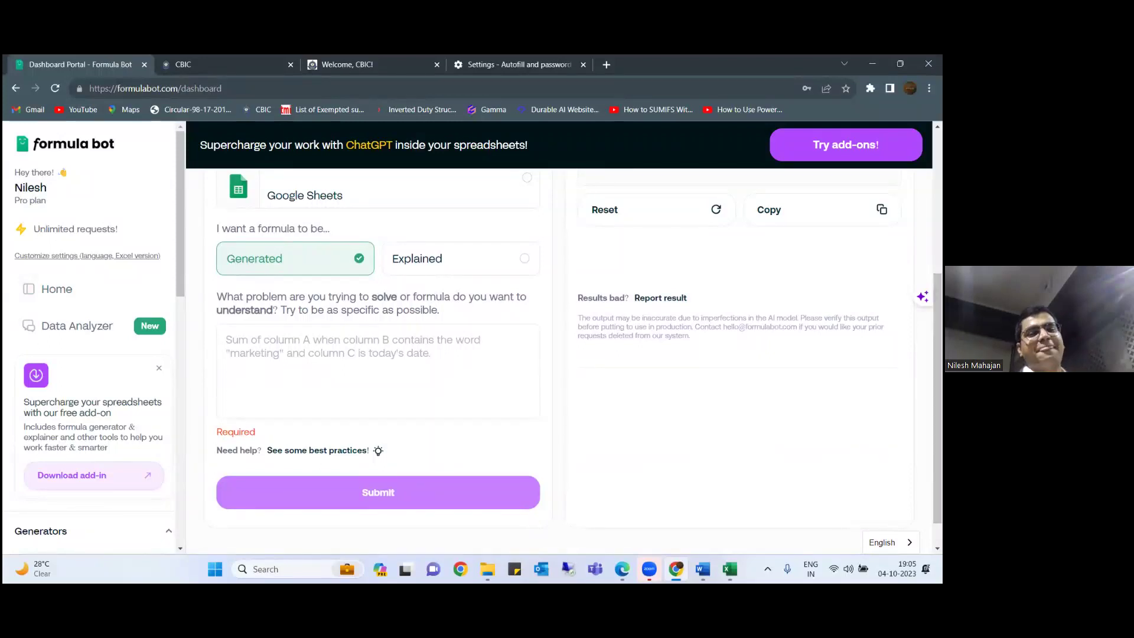
- Paste the mail VBA prompt as the problem description and submit it
{"action": "left_click", "coordinate": [501, 408]}
{"action": "key", "text": "ctrl+v"}
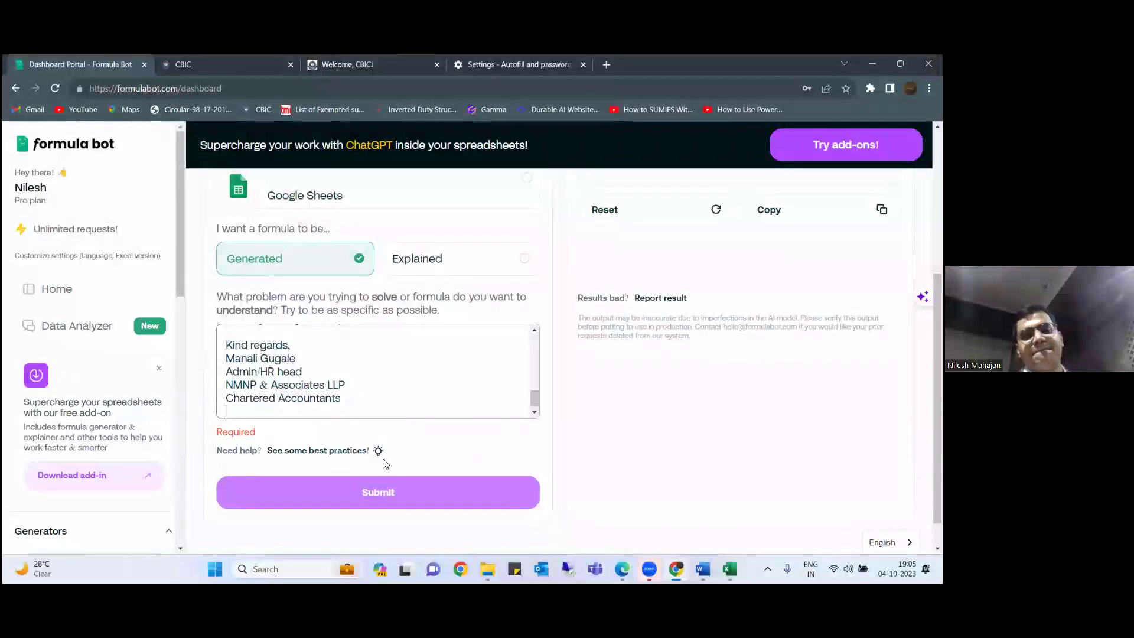
{"action": "left_click", "coordinate": [316, 494]}
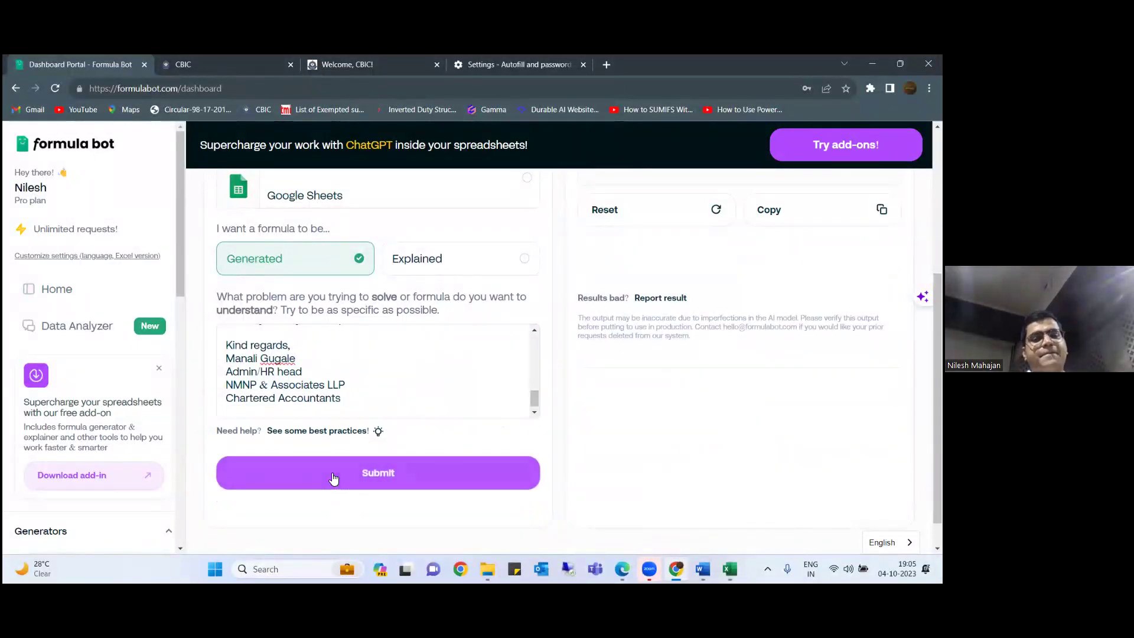
{"action": "right_click", "coordinate": [332, 475]}
{"action": "left_click", "coordinate": [331, 474]}
{"action": "left_click", "coordinate": [330, 475]}
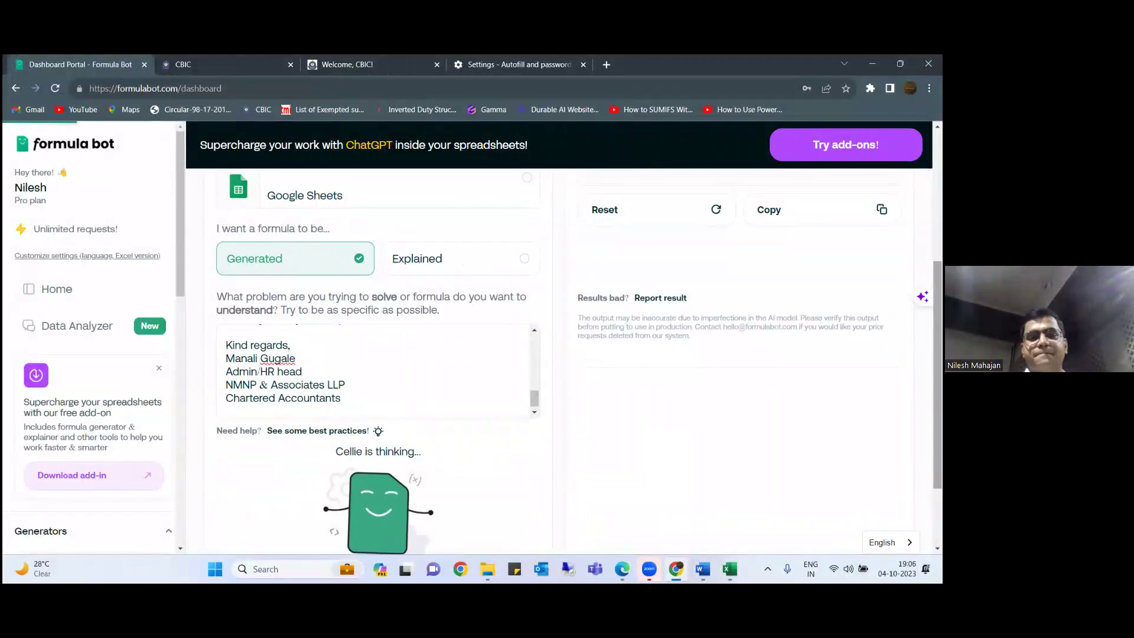
- Copy the generated SendInvoices VBA code and switch to the invoice workbook
{"action": "scroll", "coordinate": [290, 434], "scroll_direction": "down", "scroll_amount": 2}
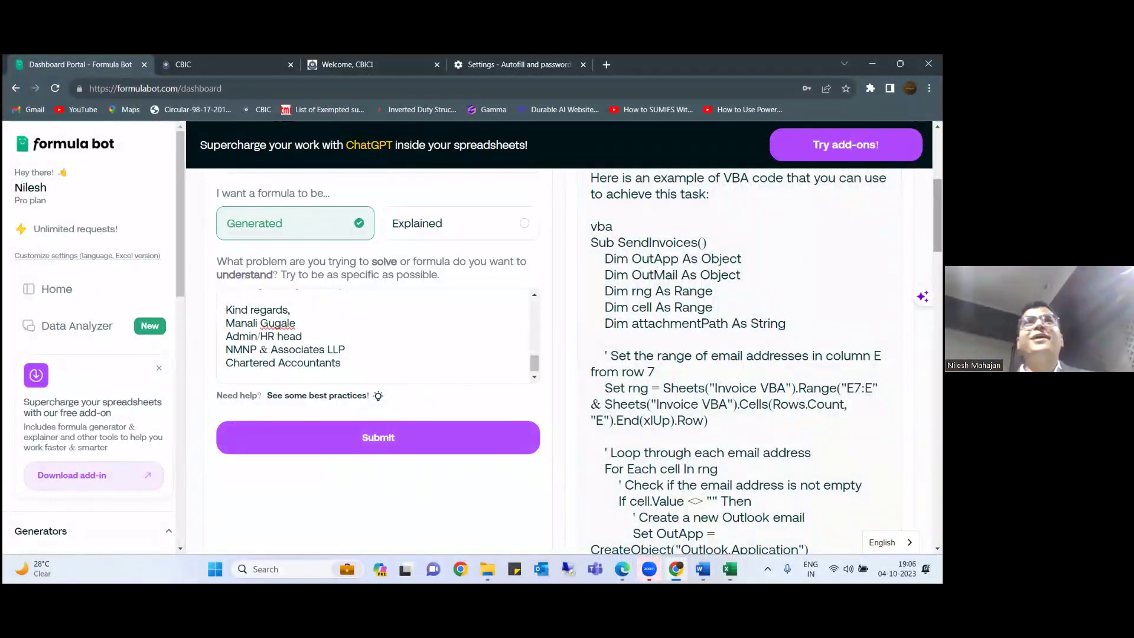
{"action": "left_click_drag", "start_coordinate": [938, 215], "coordinate": [938, 491]}
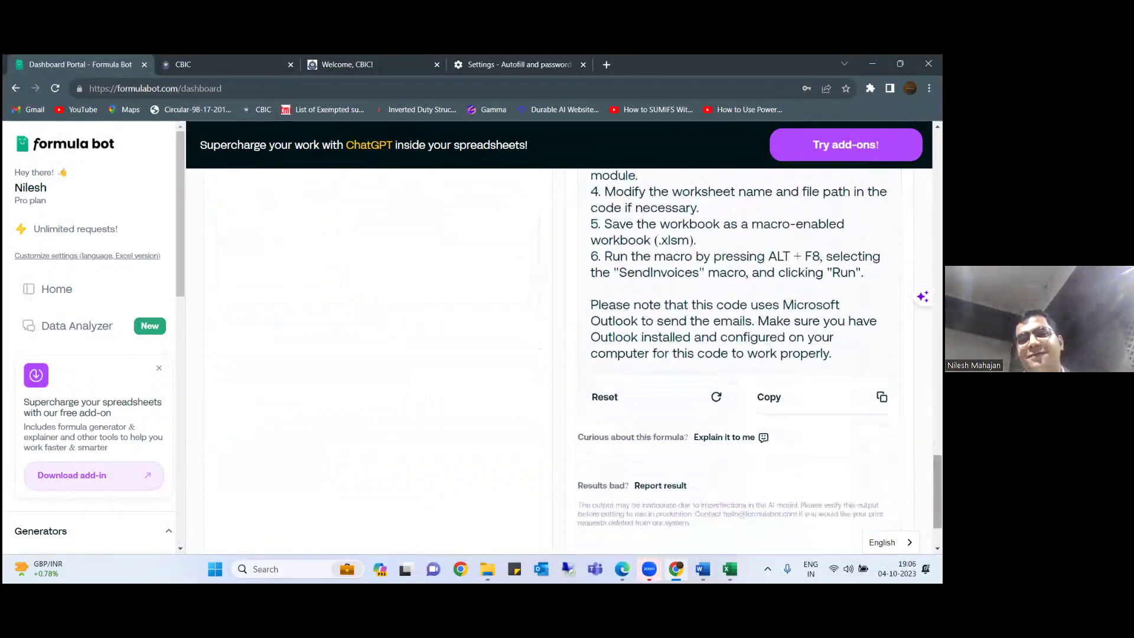
{"action": "left_click", "coordinate": [822, 397]}
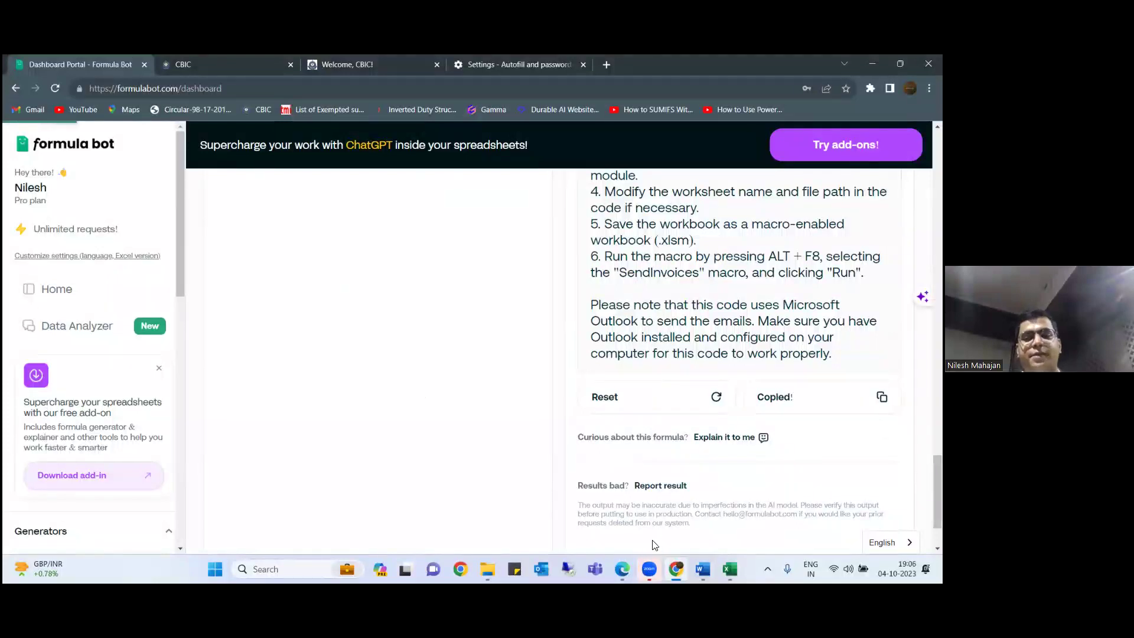
{"action": "left_click", "coordinate": [730, 569]}
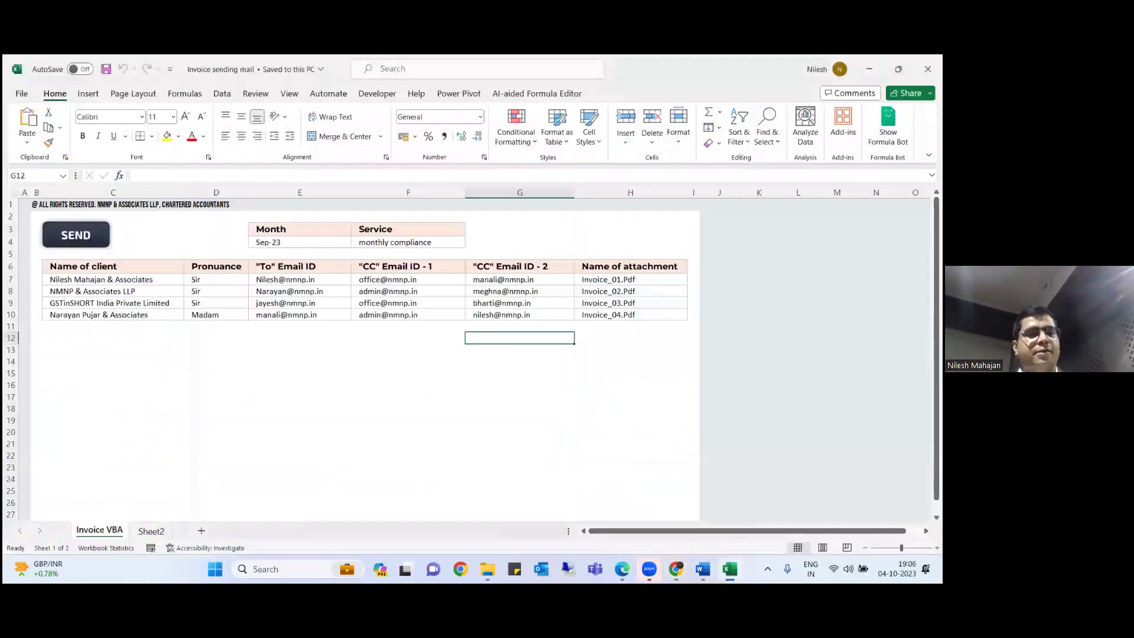
- Insert a new Module4 in the workbook's VBA editor and paste the SendInvoices code into it
{"action": "left_click", "coordinate": [361, 98]}
{"action": "left_click", "coordinate": [26, 137]}
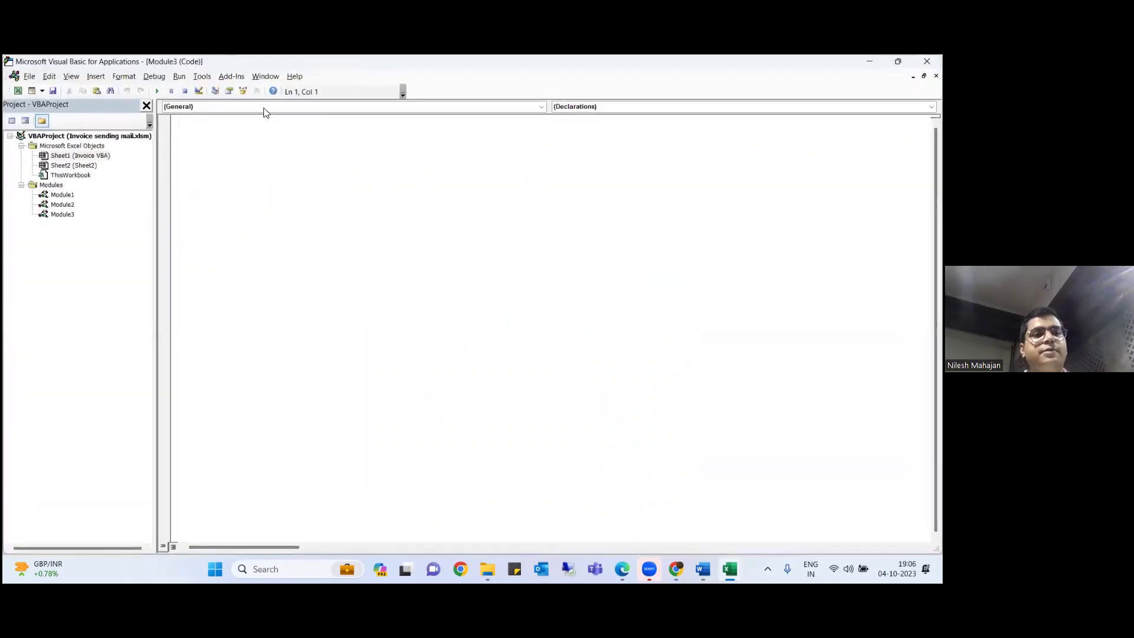
{"action": "left_click", "coordinate": [97, 75]}
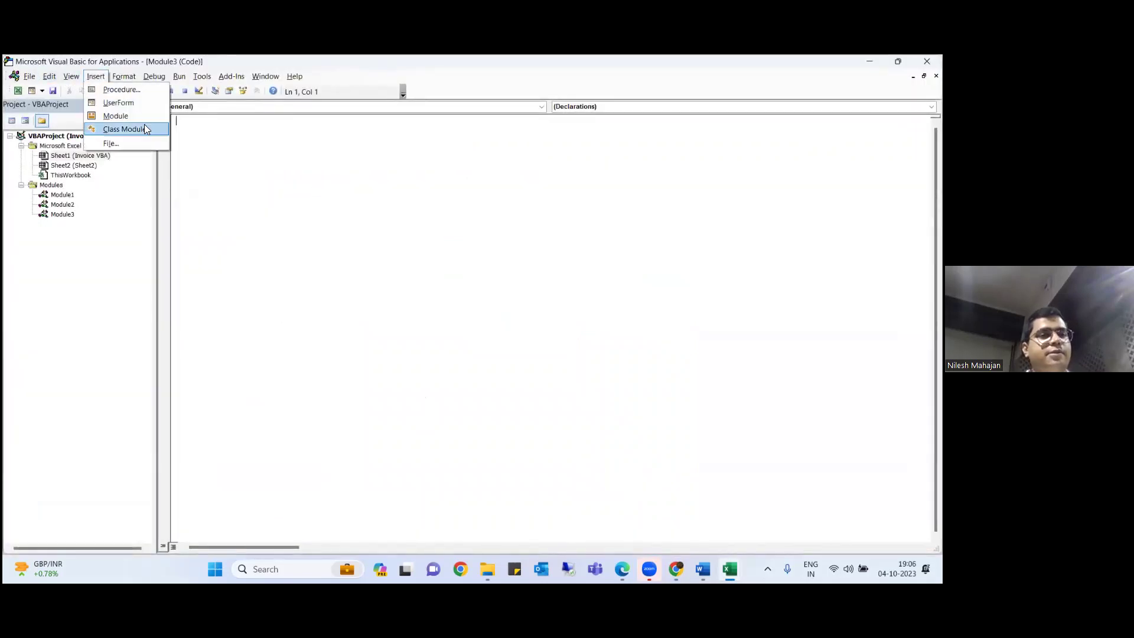
{"action": "left_click", "coordinate": [116, 116]}
{"action": "left_click", "coordinate": [52, 226]}
{"action": "left_click", "coordinate": [245, 192]}
{"action": "key", "text": "ctrl+v"}
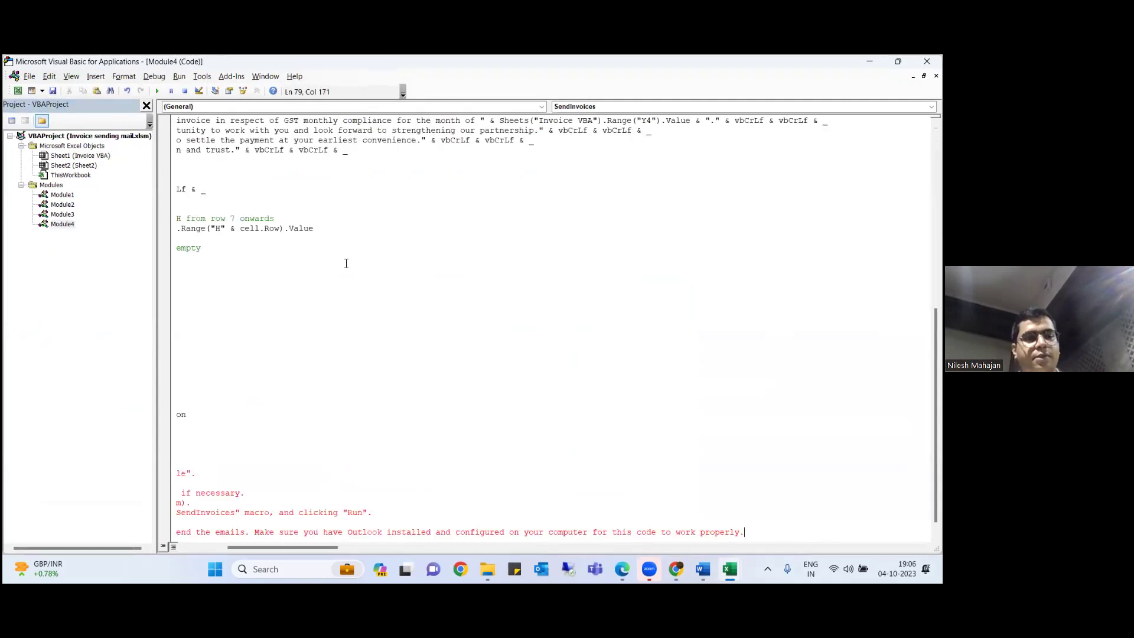
{"action": "key", "text": "alt+Tab"}
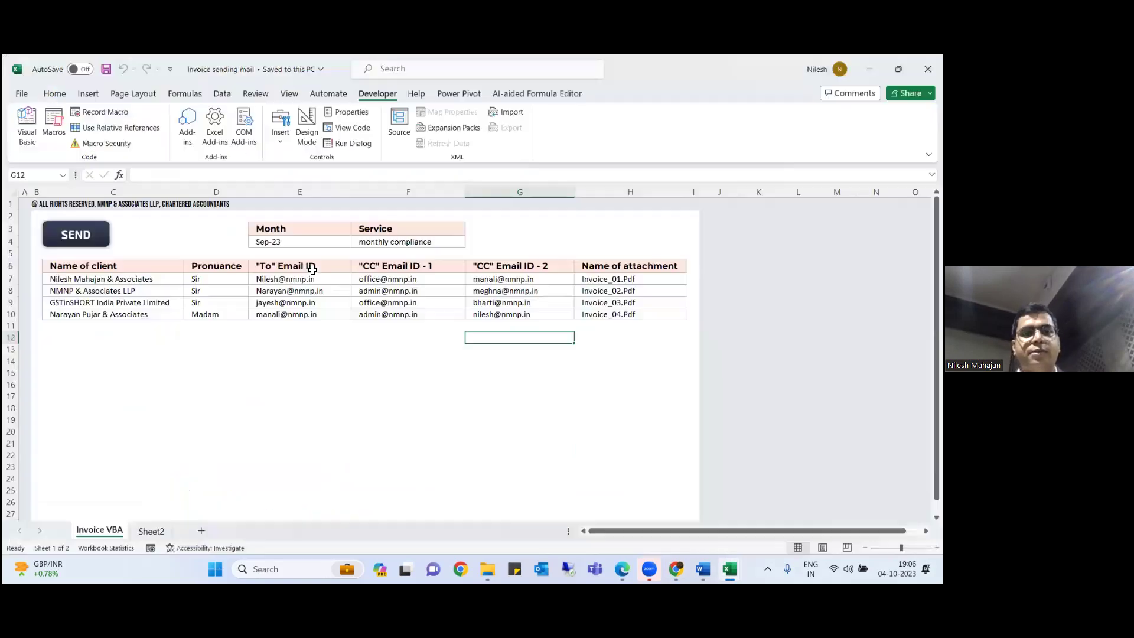
{"action": "key", "text": "alt+Tab"}
{"action": "key", "text": "alt+Tab"}
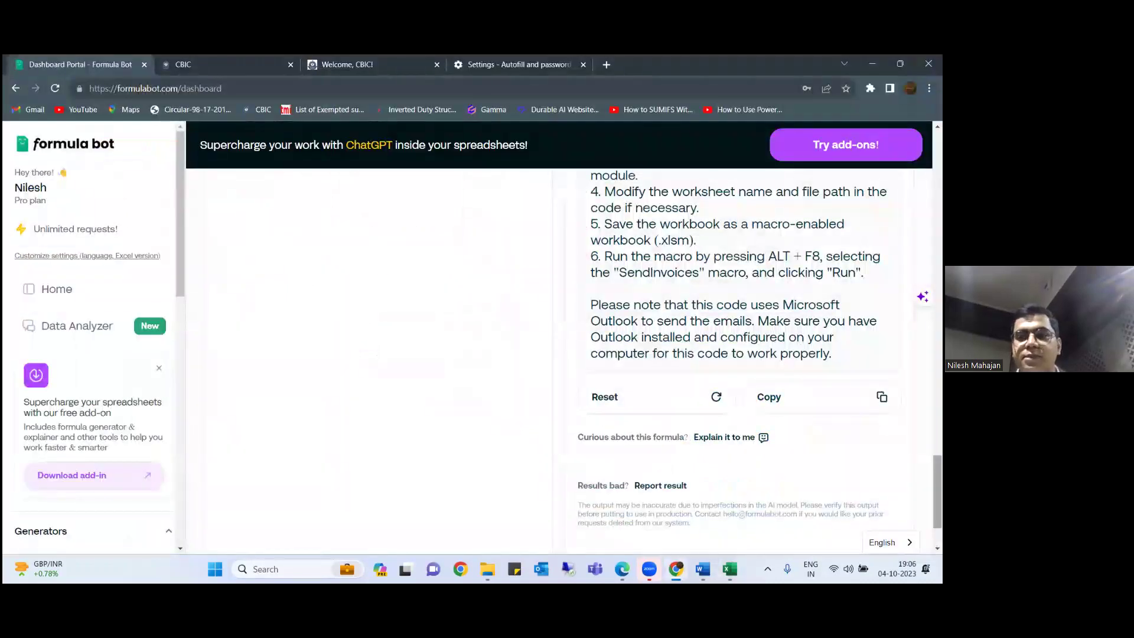
- Open the VBA and Apps Script generator set to Generated and Excel
{"action": "scroll", "coordinate": [738, 355], "scroll_direction": "up", "scroll_amount": 15}
{"action": "scroll", "coordinate": [272, 349], "scroll_direction": "up", "scroll_amount": 2}
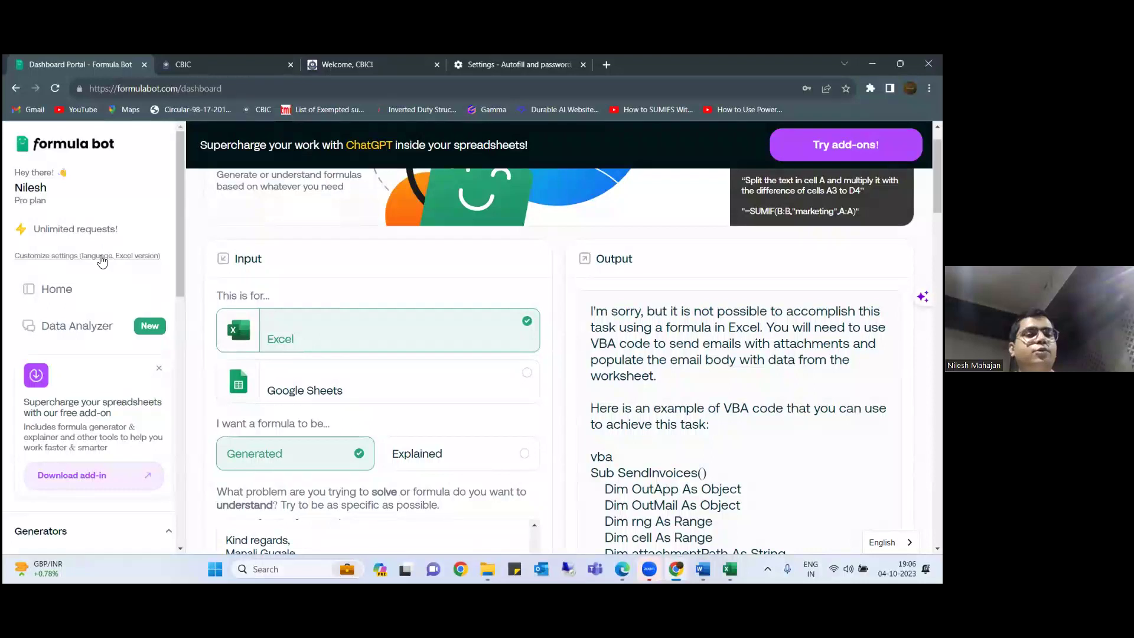
{"action": "left_click", "coordinate": [51, 291]}
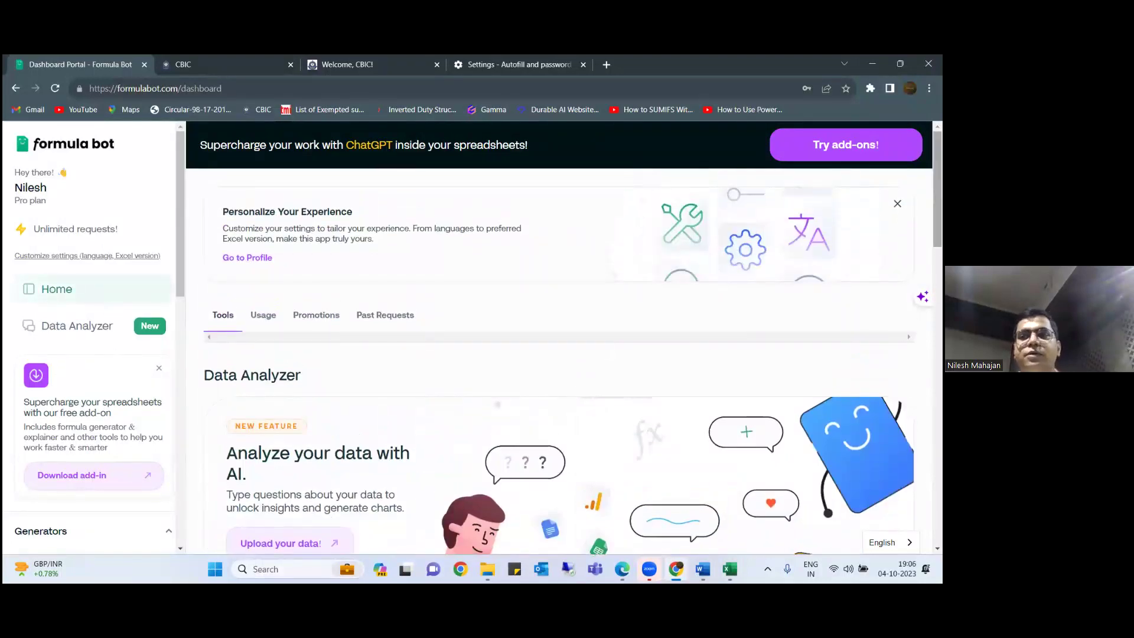
{"action": "scroll", "coordinate": [307, 426], "scroll_direction": "down", "scroll_amount": 8}
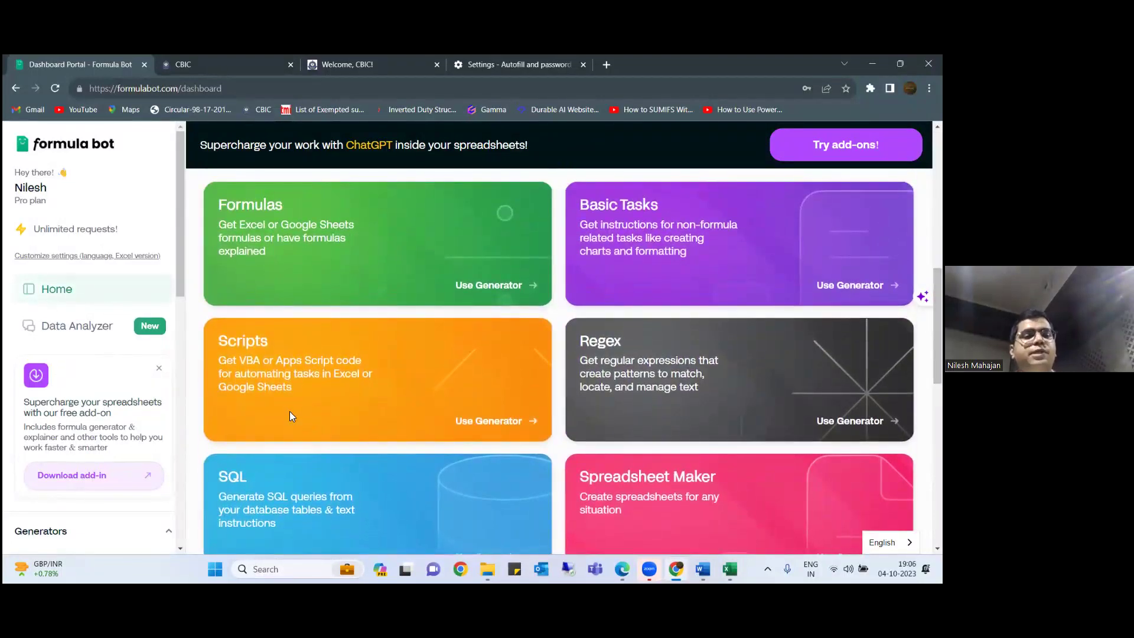
{"action": "left_click", "coordinate": [290, 412]}
{"action": "left_click", "coordinate": [327, 227]}
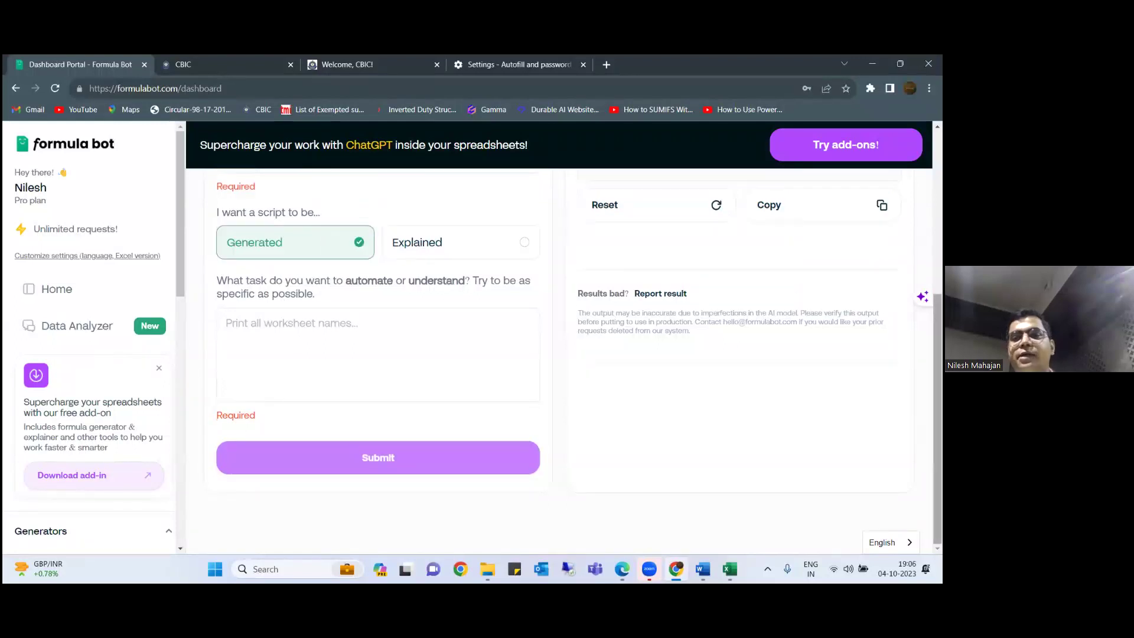
{"action": "scroll", "coordinate": [414, 266], "scroll_direction": "up", "scroll_amount": 3}
{"action": "left_click", "coordinate": [335, 291]}
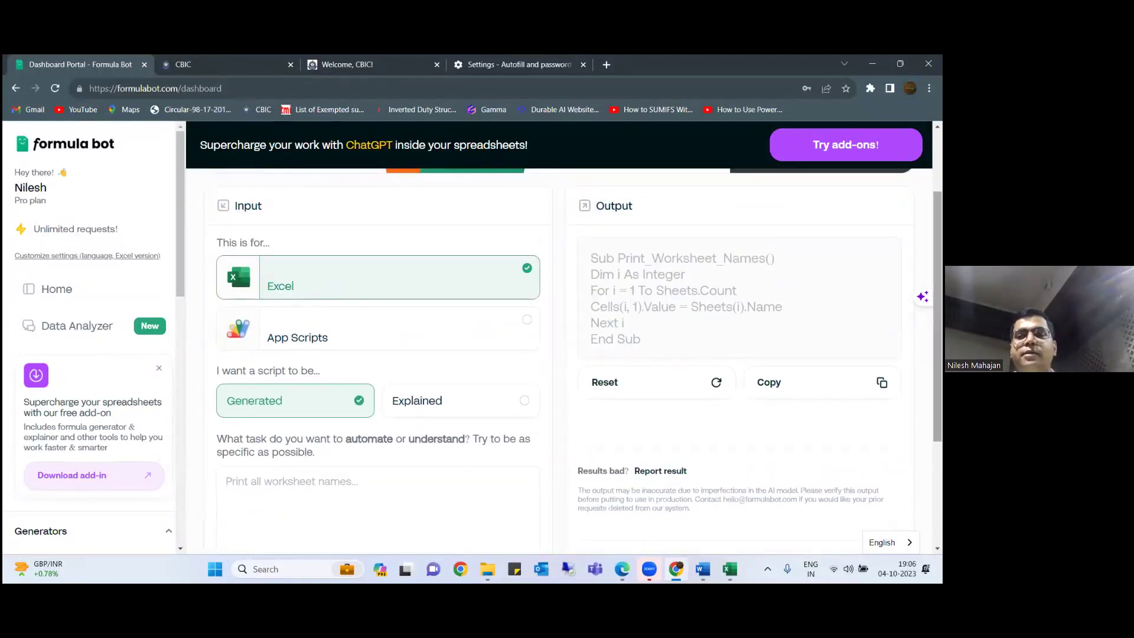
{"action": "scroll", "coordinate": [339, 319], "scroll_direction": "down", "scroll_amount": 3}
- Clear the wrongly pasted text from the task box
{"action": "left_click", "coordinate": [339, 320]}
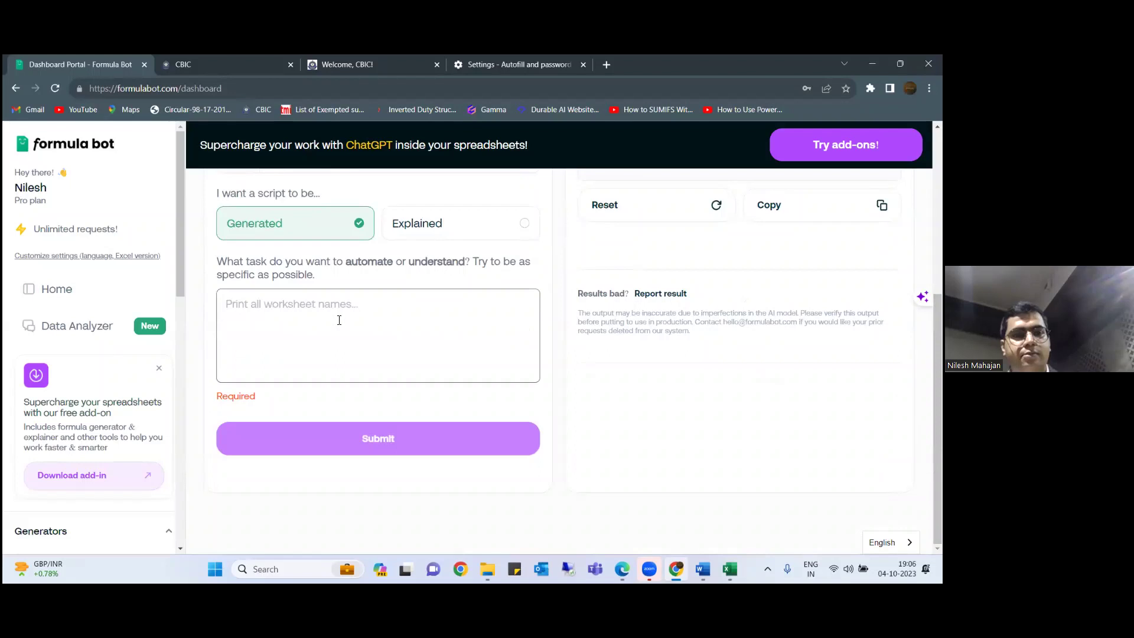
{"action": "key", "text": "ctrl+v"}
{"action": "scroll", "coordinate": [413, 443], "scroll_direction": "down", "scroll_amount": 3}
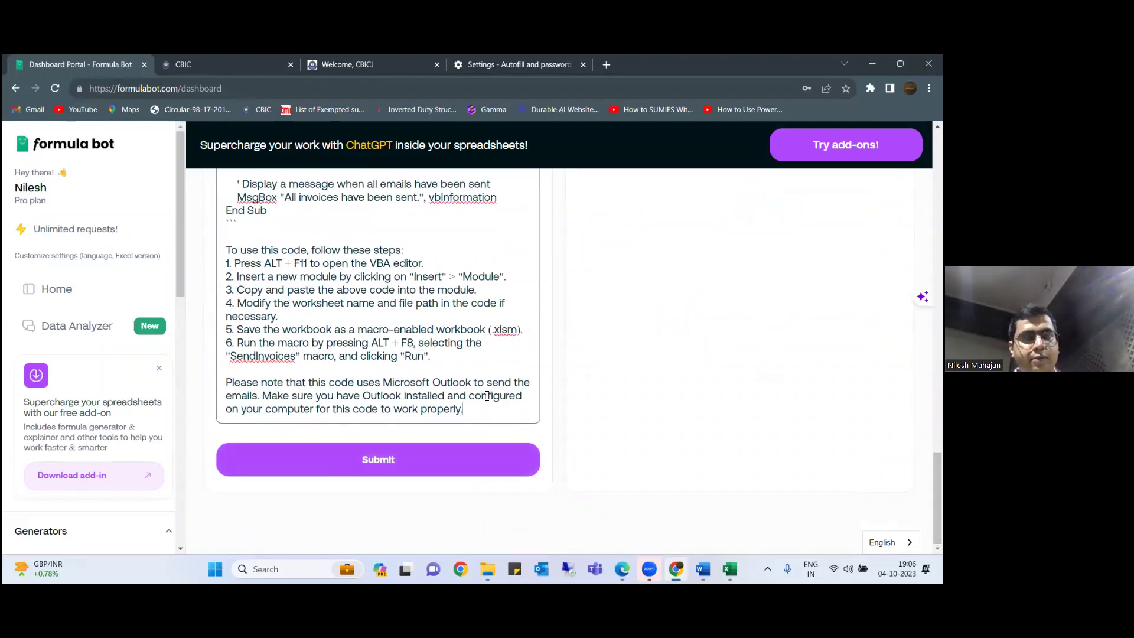
{"action": "key", "text": "ctrl+a"}
{"action": "key", "text": "ctrl+x"}
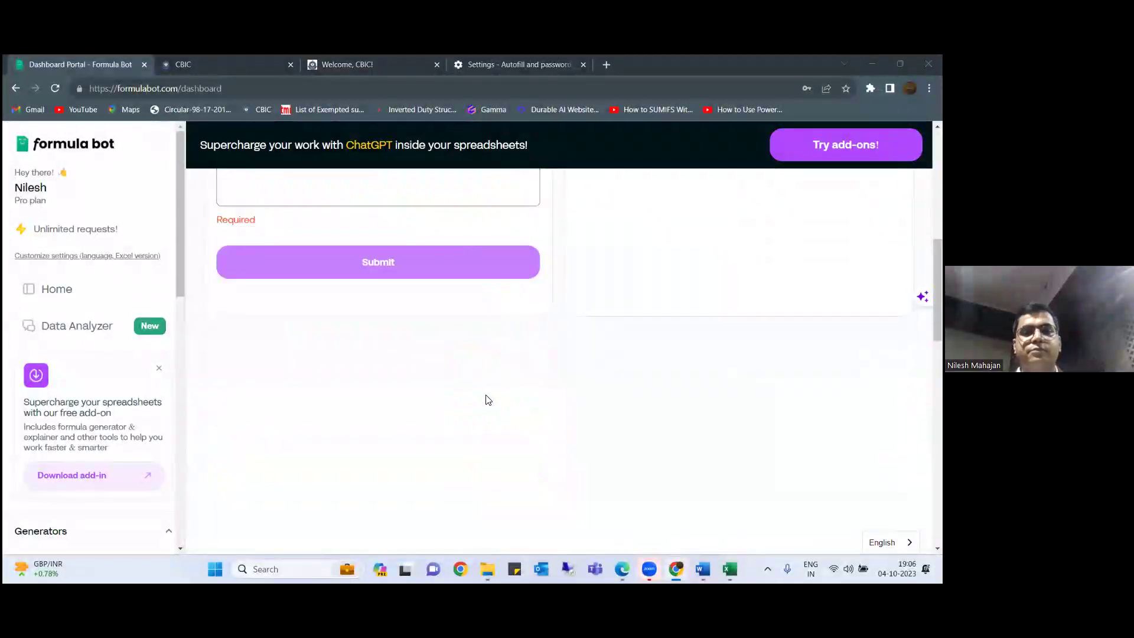
{"action": "key", "text": "alt+Tab"}
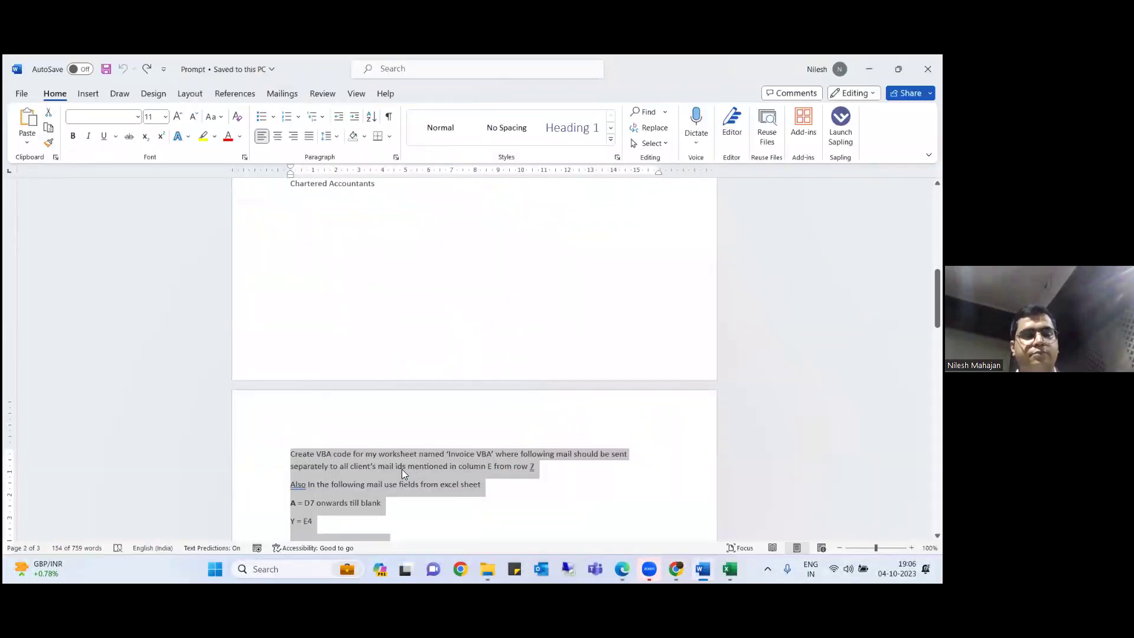
- Paste the email prompt into the Scripts task box, generate the invoice-mailing VBA code and copy it
{"action": "key", "text": "alt+Tab"}
{"action": "left_click", "coordinate": [277, 194]}
{"action": "key", "text": "ctrl+v"}
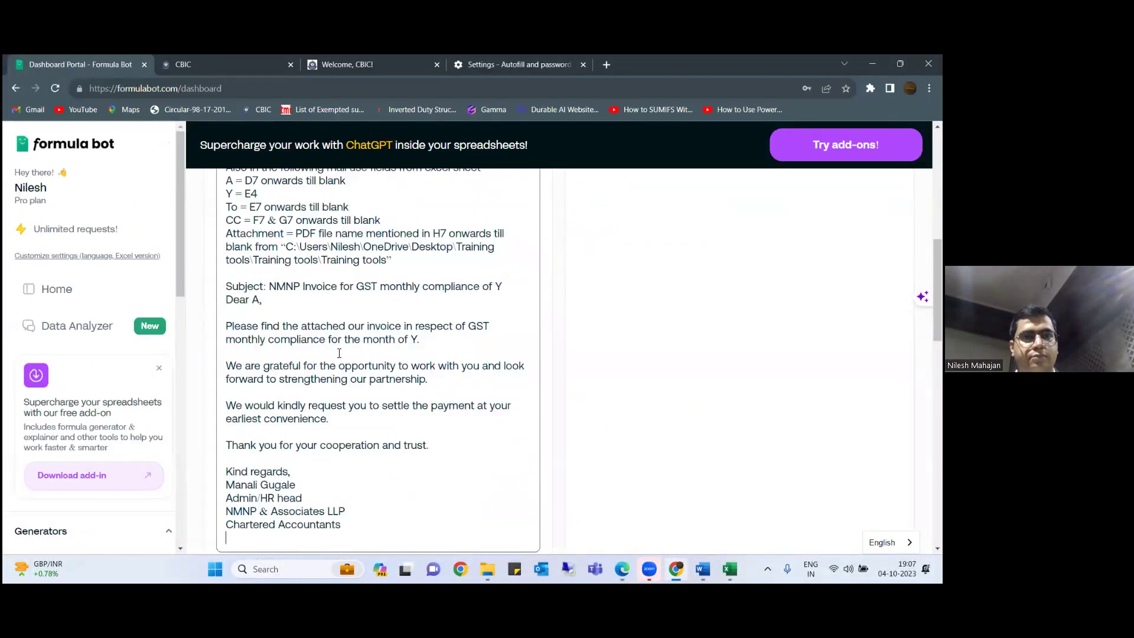
{"action": "scroll", "coordinate": [390, 357], "scroll_direction": "down", "scroll_amount": 4}
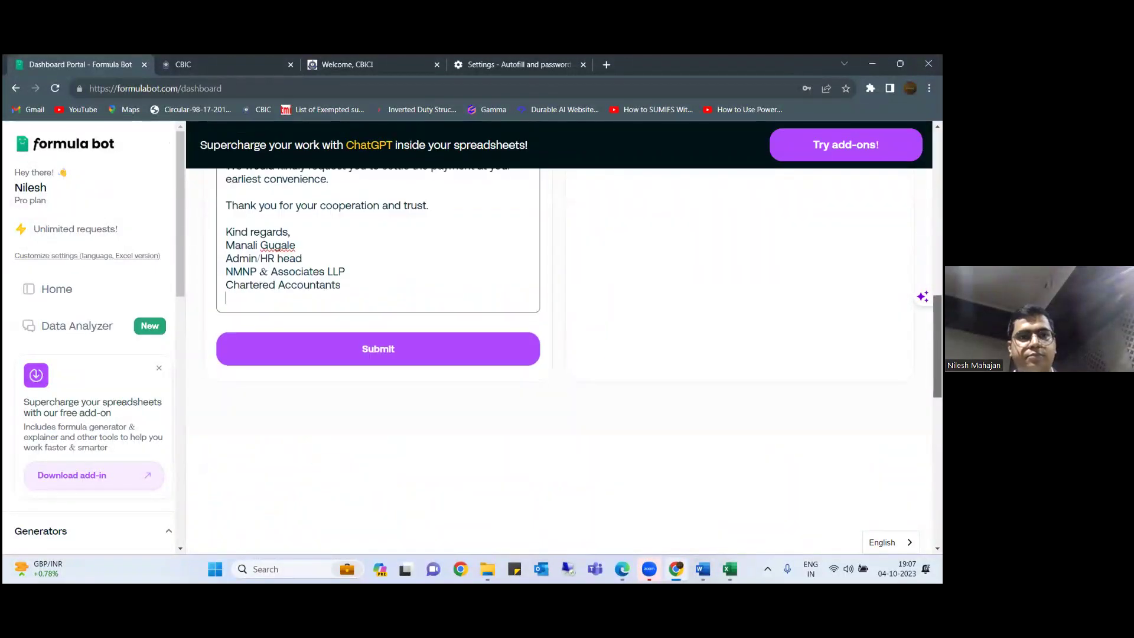
{"action": "left_click", "coordinate": [391, 355]}
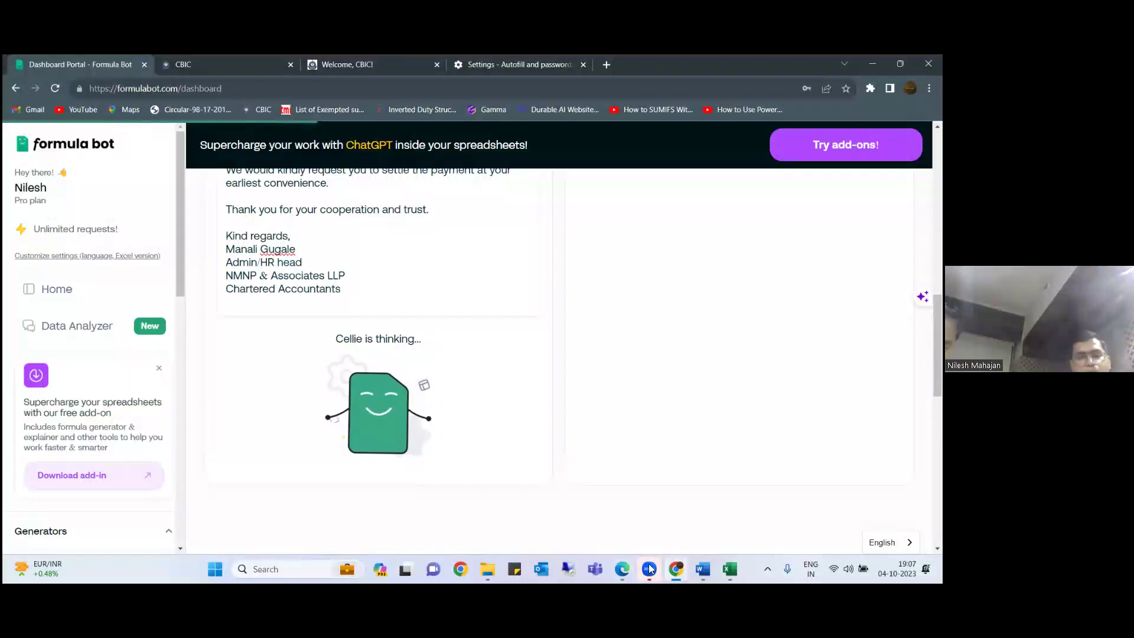
{"action": "mouse_move", "coordinate": [649, 566]}
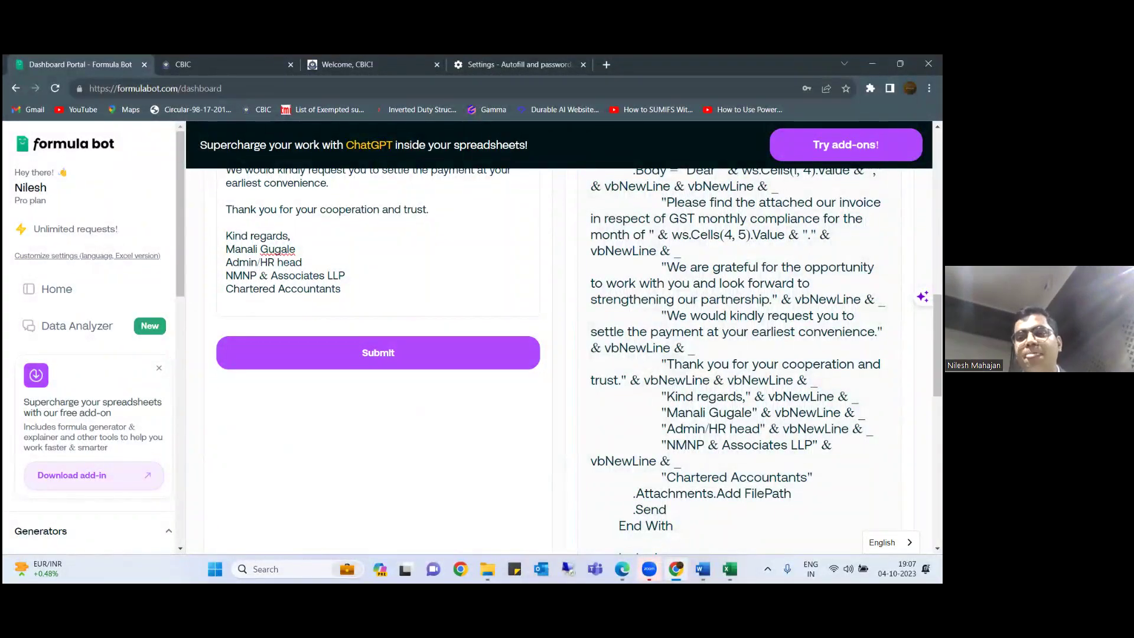
{"action": "scroll", "coordinate": [673, 355], "scroll_direction": "down", "scroll_amount": 5}
{"action": "scroll", "coordinate": [673, 354], "scroll_direction": "up", "scroll_amount": 1}
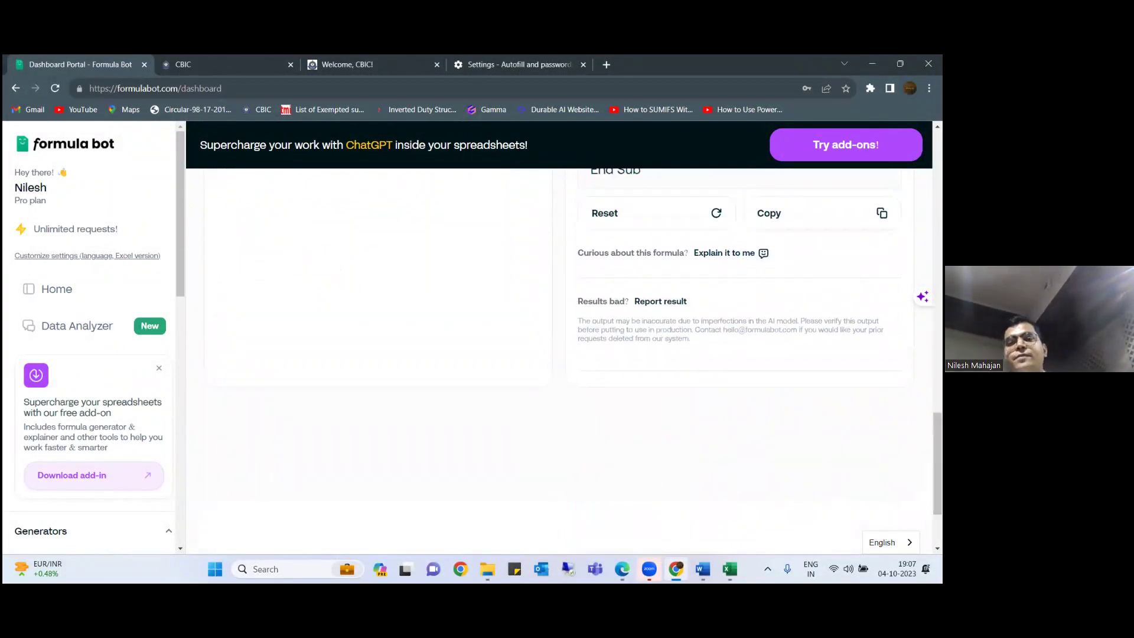
{"action": "left_click", "coordinate": [768, 213]}
{"action": "key", "text": "alt+Tab"}
{"action": "key", "text": "alt+Tab"}
{"action": "key", "text": "alt+Tab"}
{"action": "key", "text": "alt+Tab"}
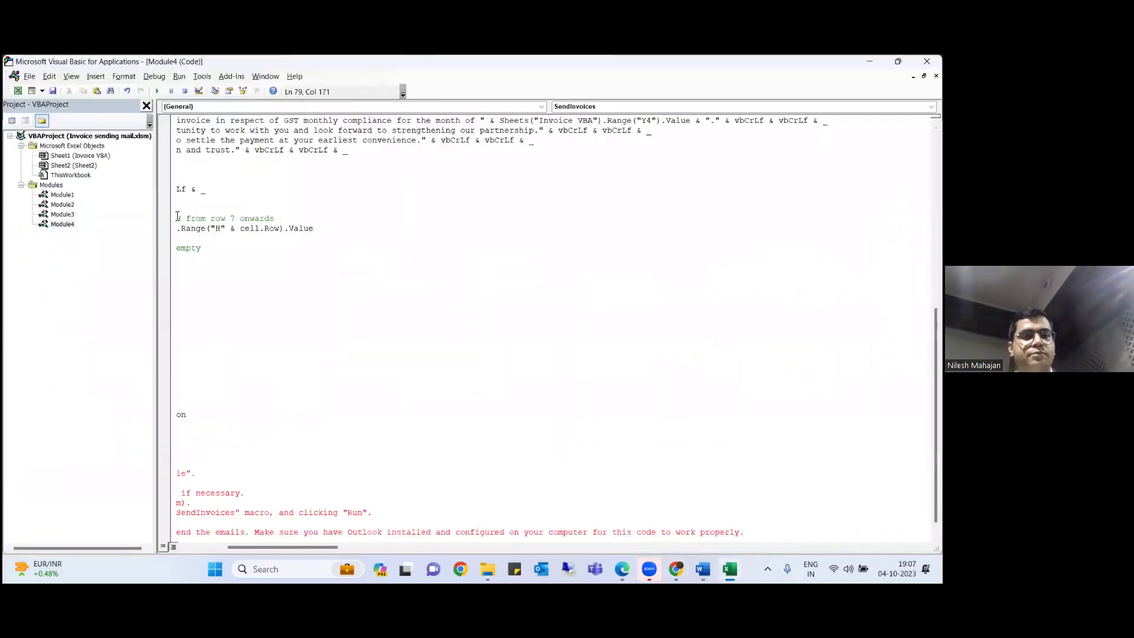
- Replace Module4's old code with the new SendEmails code and close the VBA editor
{"action": "key", "text": "ctrl+a"}
{"action": "key", "text": "Delete"}
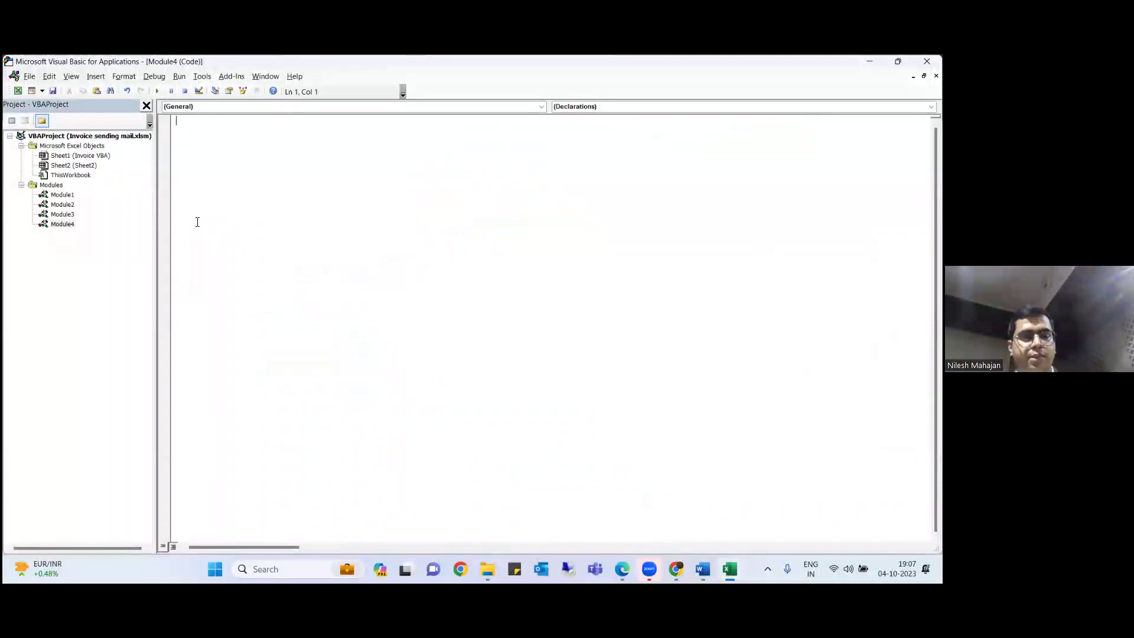
{"action": "key", "text": "ctrl+v"}
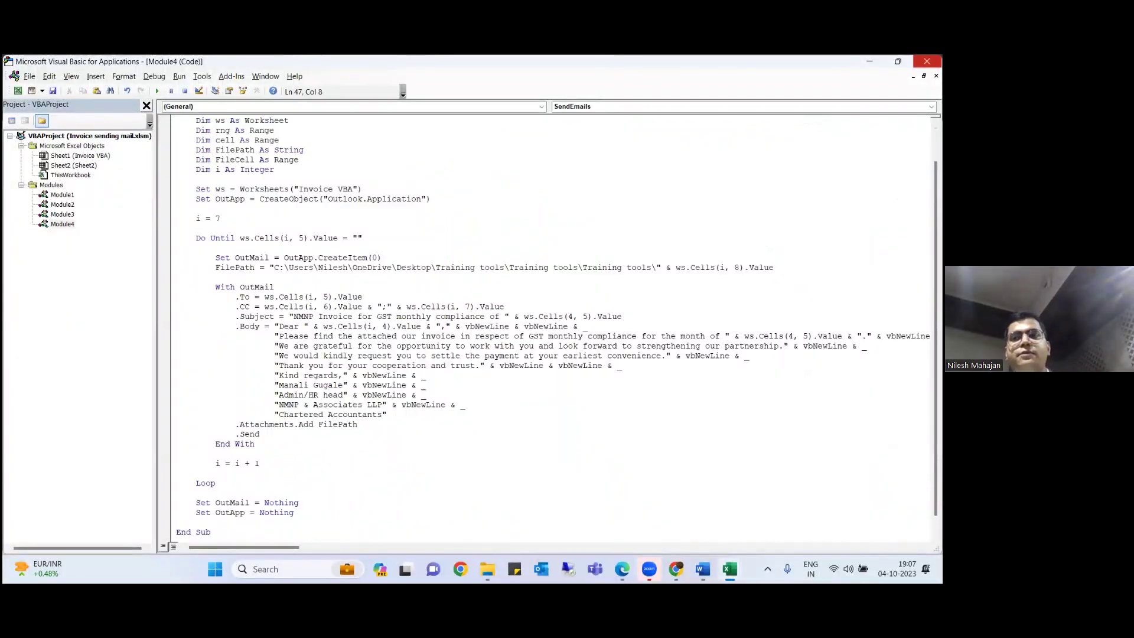
{"action": "left_click", "coordinate": [927, 62]}
- Assign the Module1.SendEmails macro to the SEND shape
{"action": "right_click", "coordinate": [76, 223]}
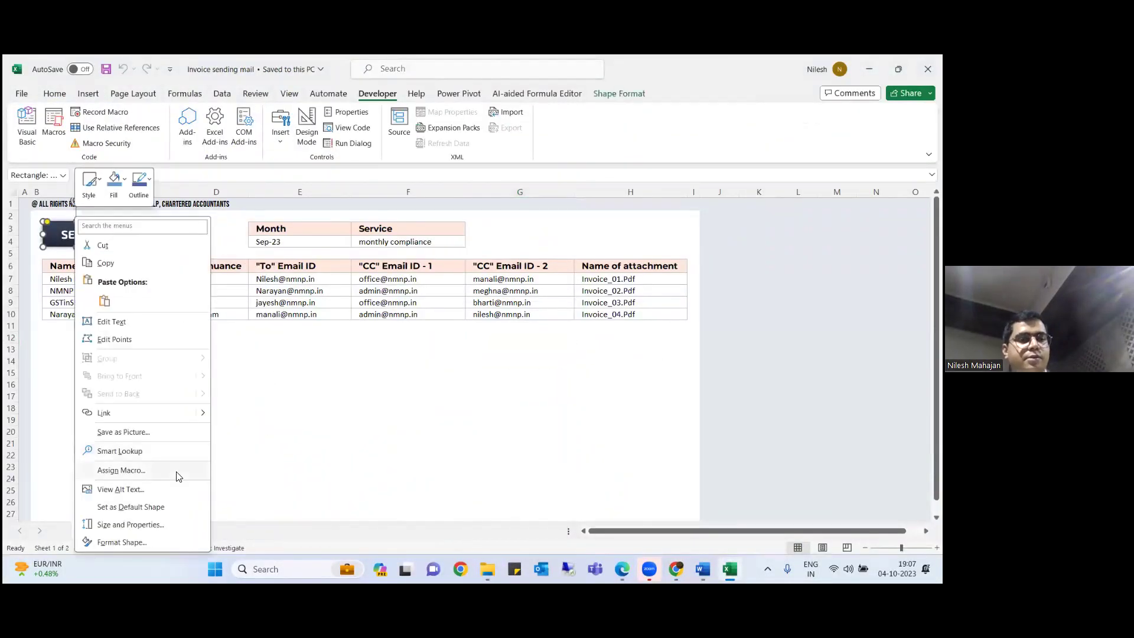
{"action": "left_click", "coordinate": [139, 470]}
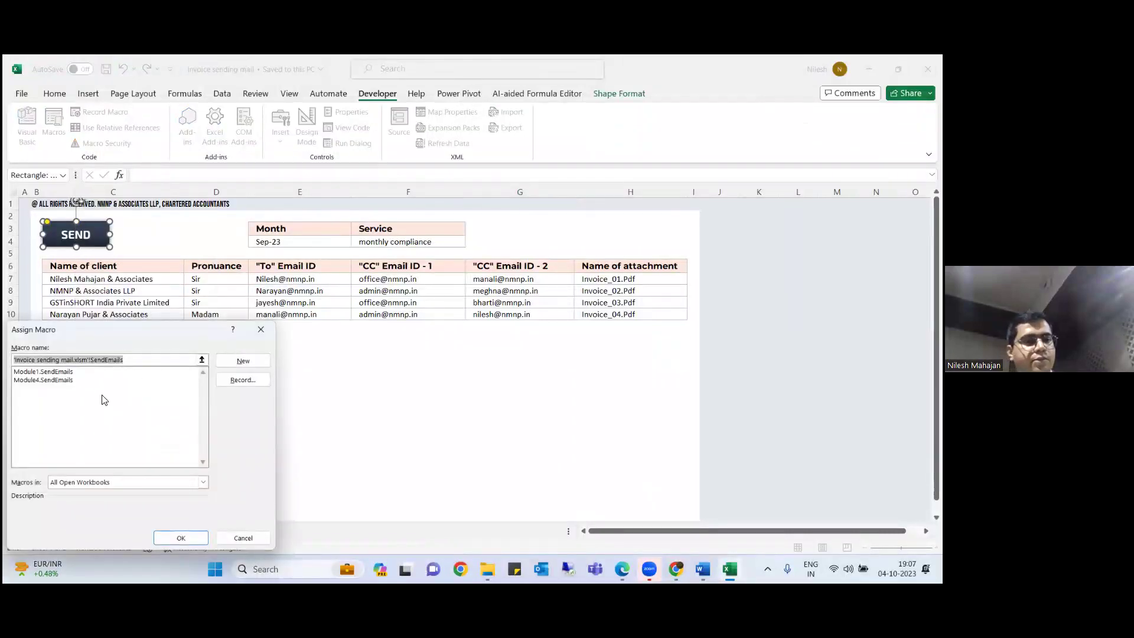
{"action": "left_click", "coordinate": [89, 372]}
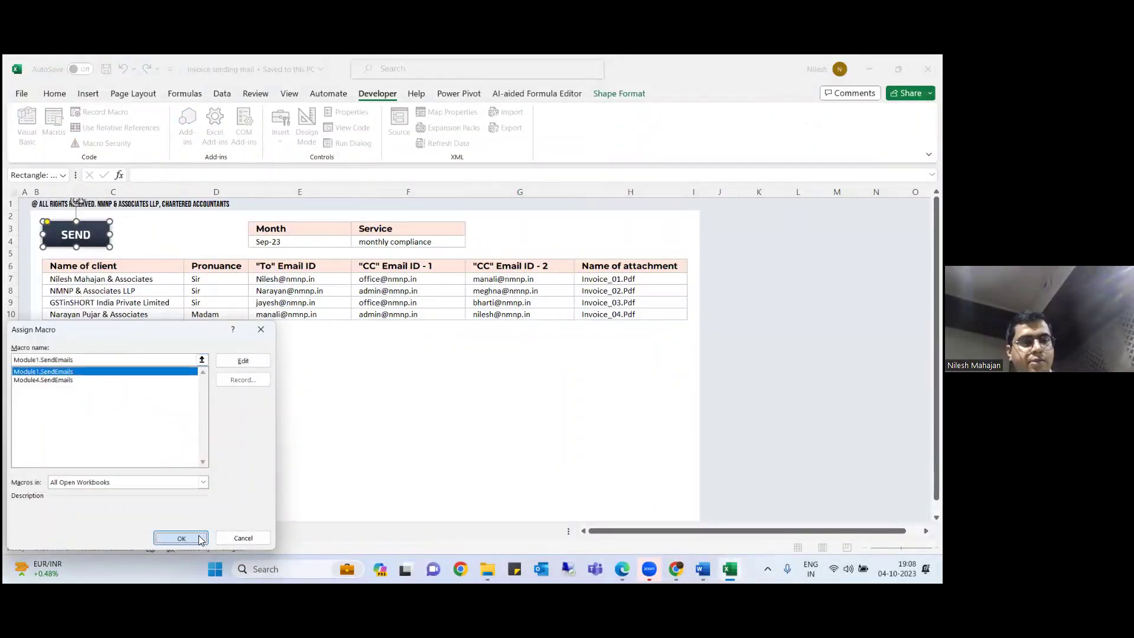
{"action": "left_click", "coordinate": [181, 539]}
{"action": "left_click", "coordinate": [230, 409]}
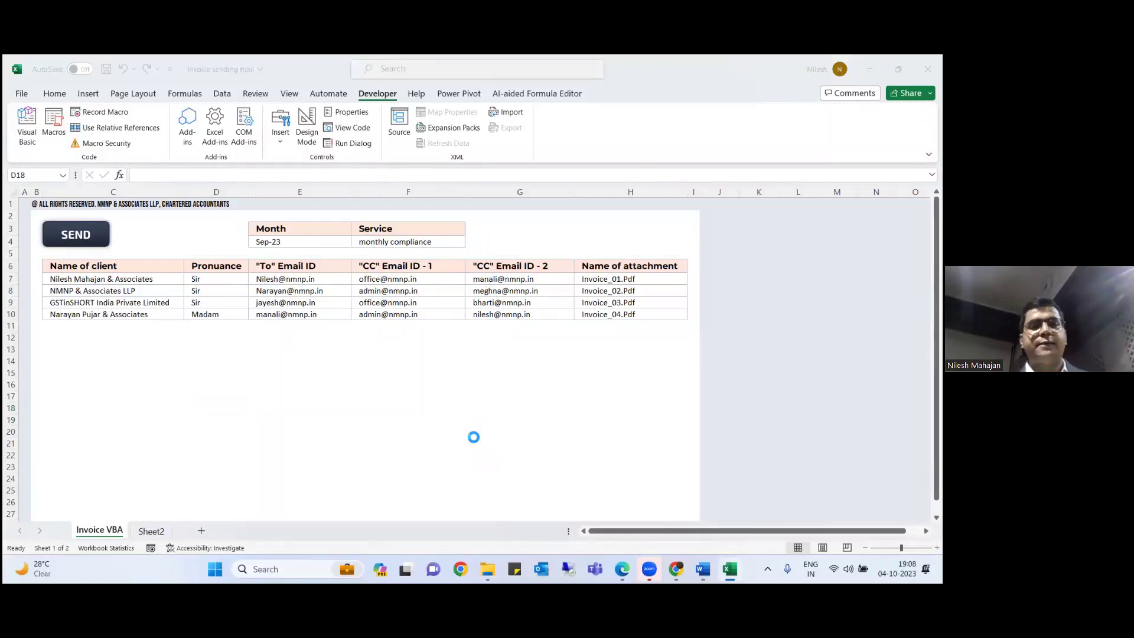
- End the frozen Excel 'Invoice sending mail' task in Task Manager, then close Task Manager
{"action": "key", "text": "ctrl+shift+Escape"}
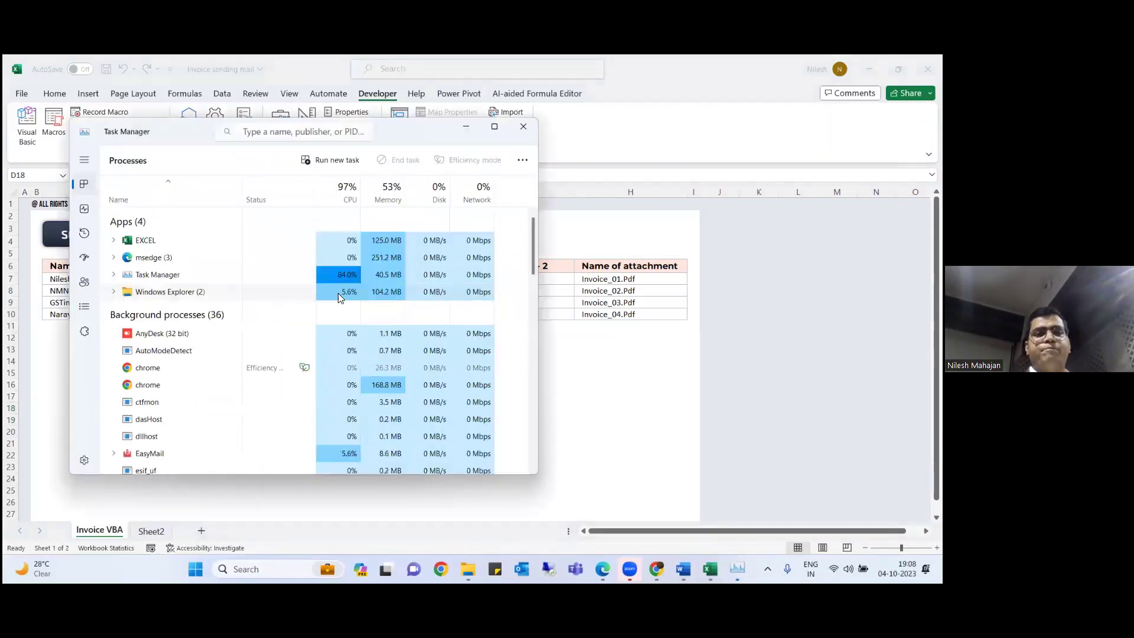
{"action": "left_click", "coordinate": [114, 242]}
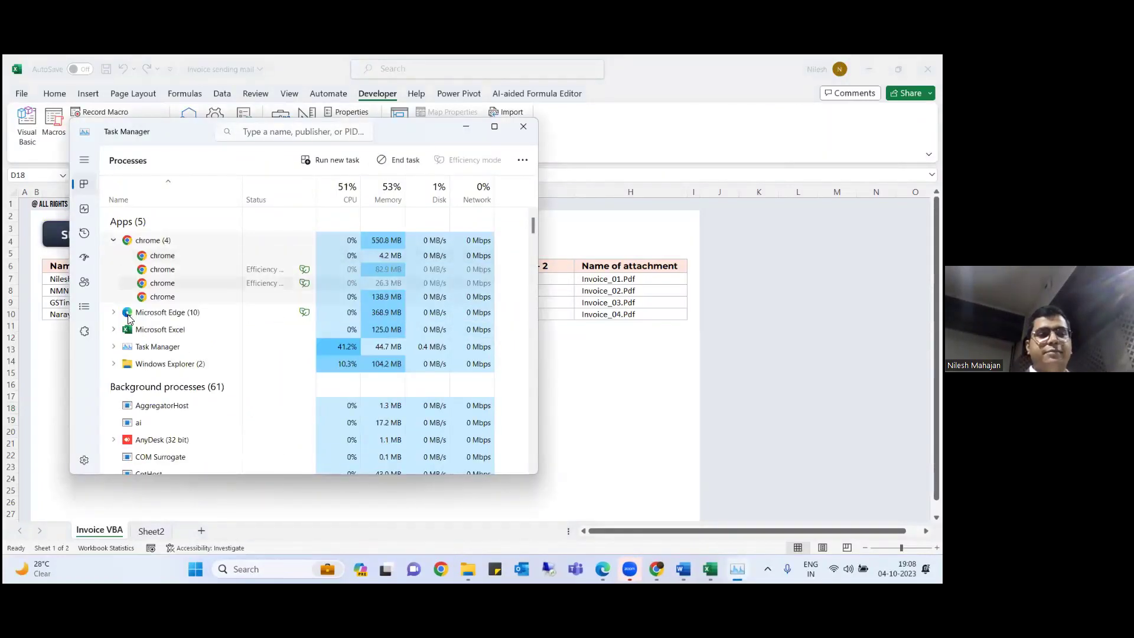
{"action": "left_click", "coordinate": [114, 240]}
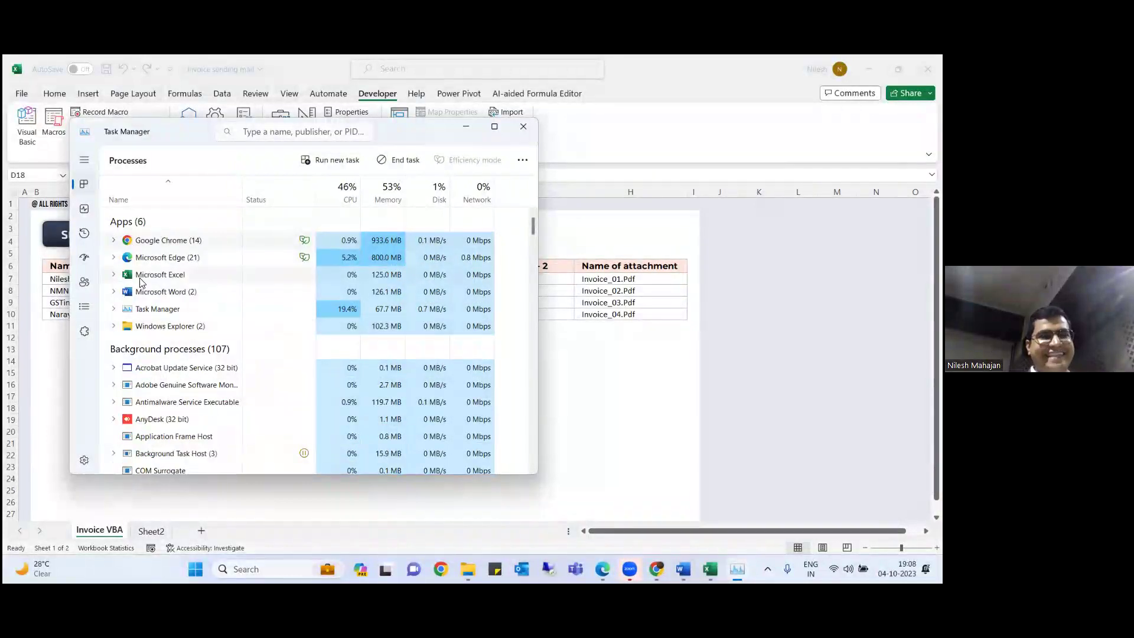
{"action": "left_click", "coordinate": [113, 275]}
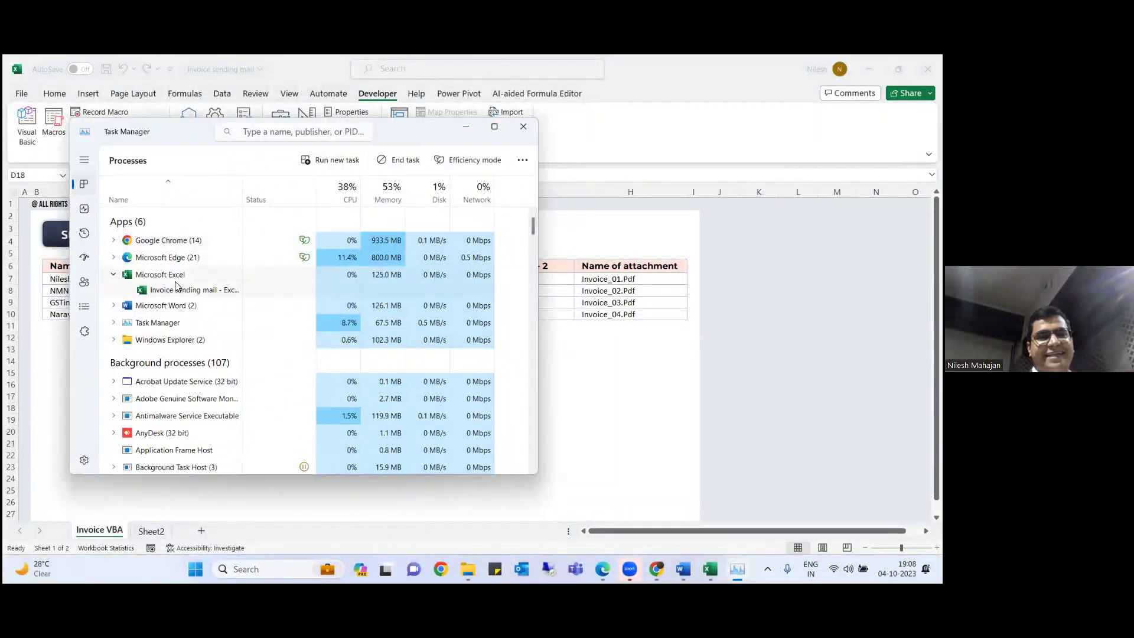
{"action": "left_click", "coordinate": [402, 160]}
{"action": "left_click", "coordinate": [520, 128]}
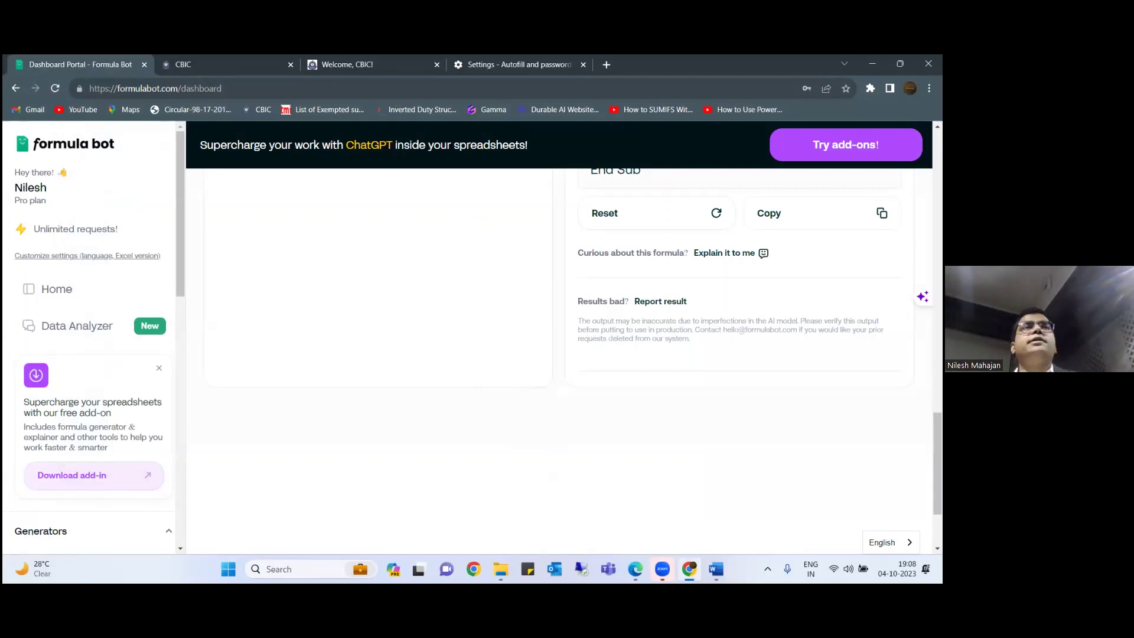
- Open the Copilot preview panel from its taskbar icon
{"action": "left_click", "coordinate": [393, 569]}
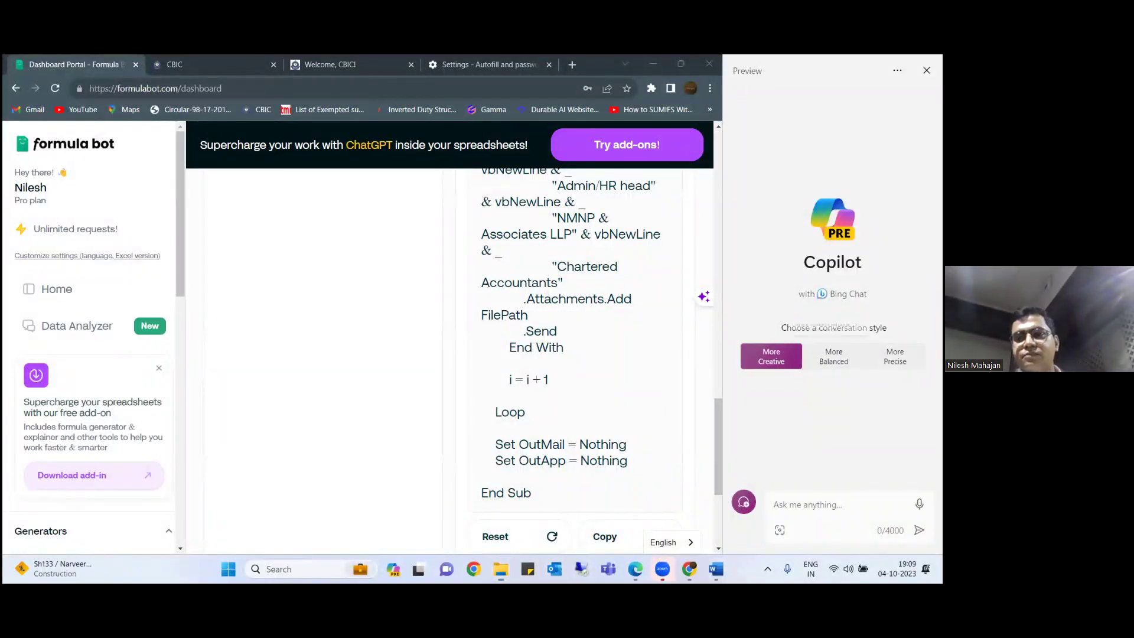
- Switch Copilot to More Balanced and request an ASMT-10 extension letter citing medical-emergency leave
{"action": "left_click", "coordinate": [833, 356]}
{"action": "left_click", "coordinate": [743, 505]}
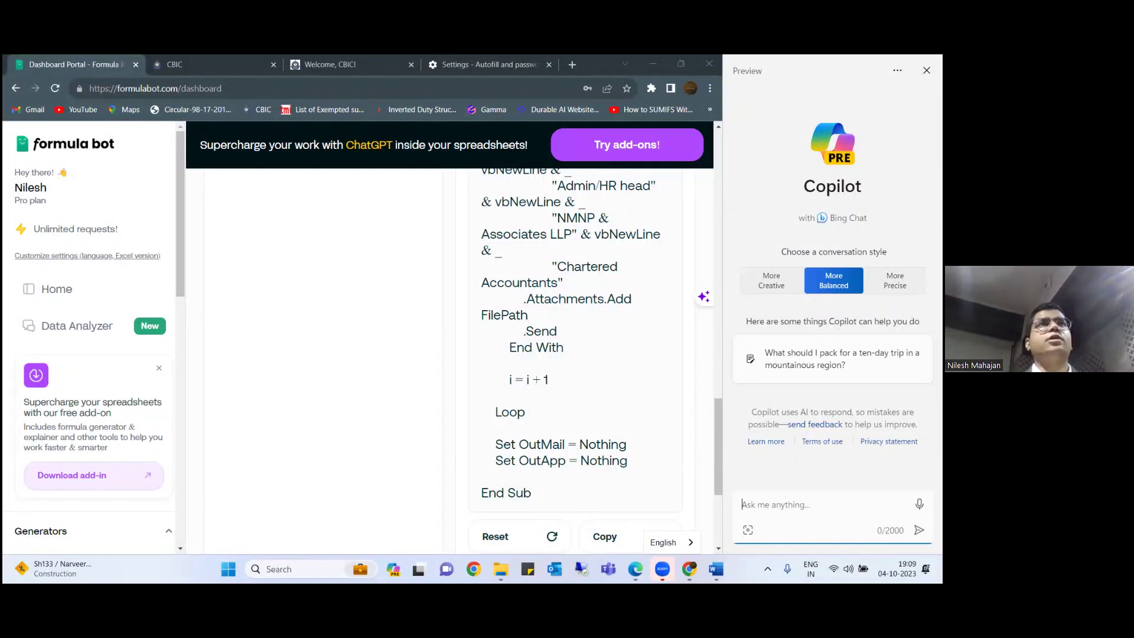
{"action": "type", "text": "Give me a f"}
{"action": "key", "text": "BackSpace"}
{"action": "type", "text": "exte"}
{"action": "key", "text": "BackSpace"}
{"action": "key", "text": "BackSpace"}
{"action": "key", "text": "BackSpace"}
{"action": "key", "text": "BackSpace"}
{"action": "type", "text": "draft of extensision letter for ASMT-10 notice mentioning the reason "}
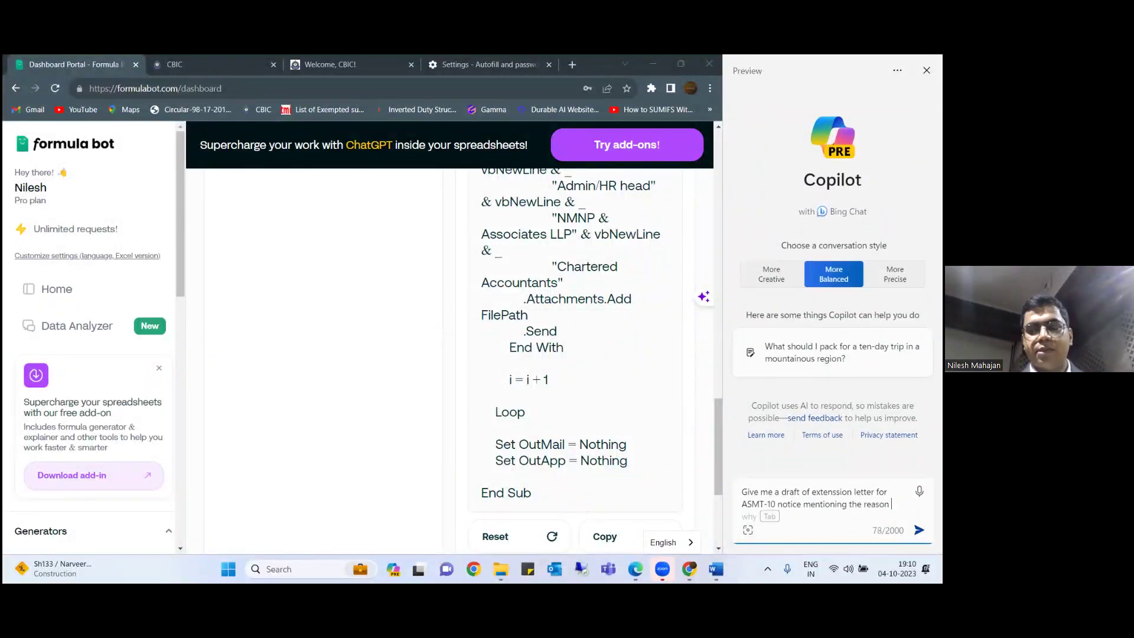
{"action": "type", "text": "that concerned person of the department"}
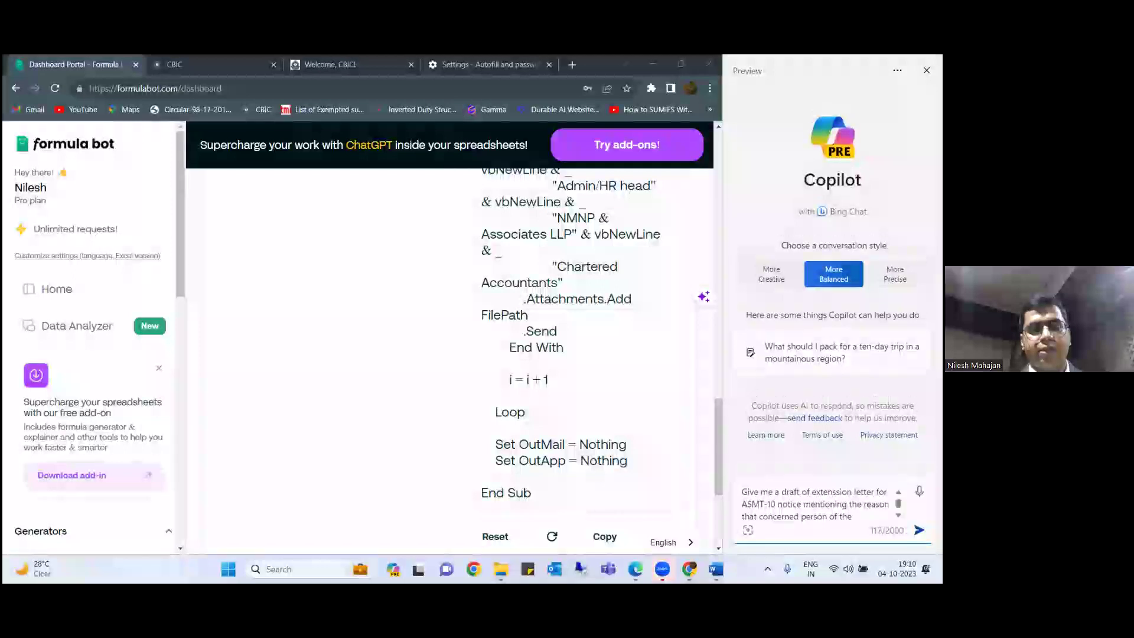
{"action": "type", "text": " is on pe"}
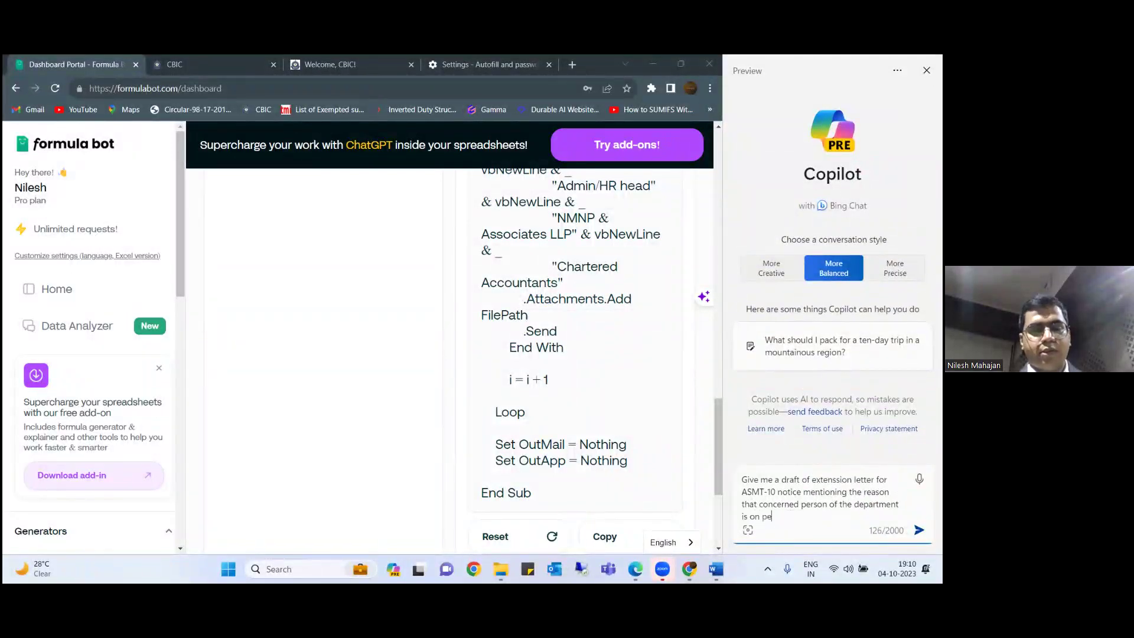
{"action": "type", "text": "rsonal leav"}
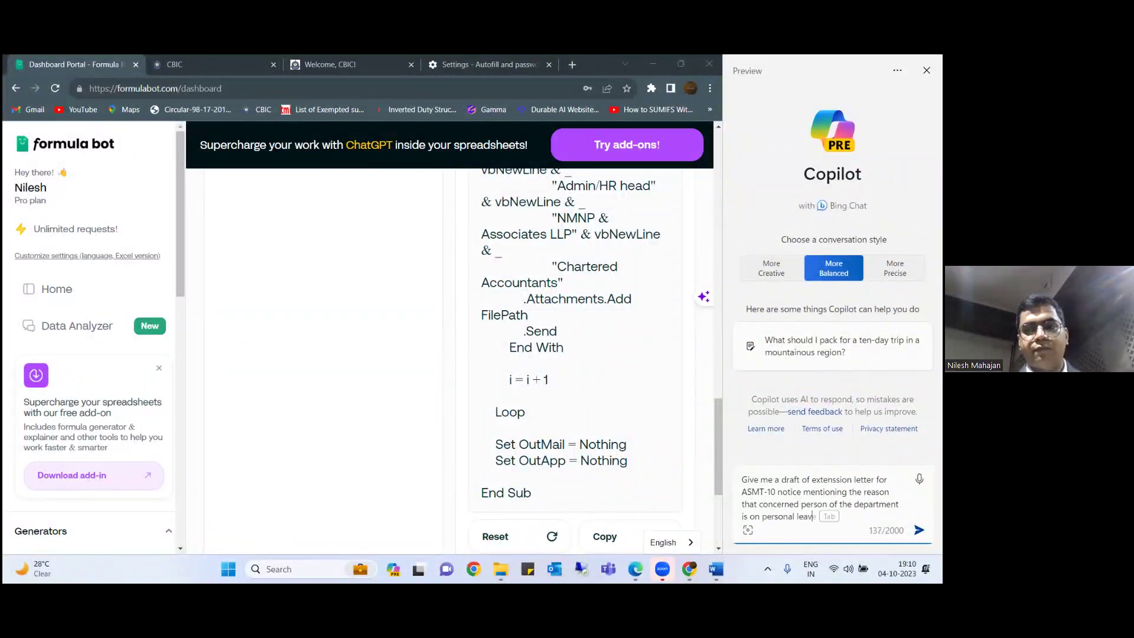
{"action": "type", "text": "e due to med"}
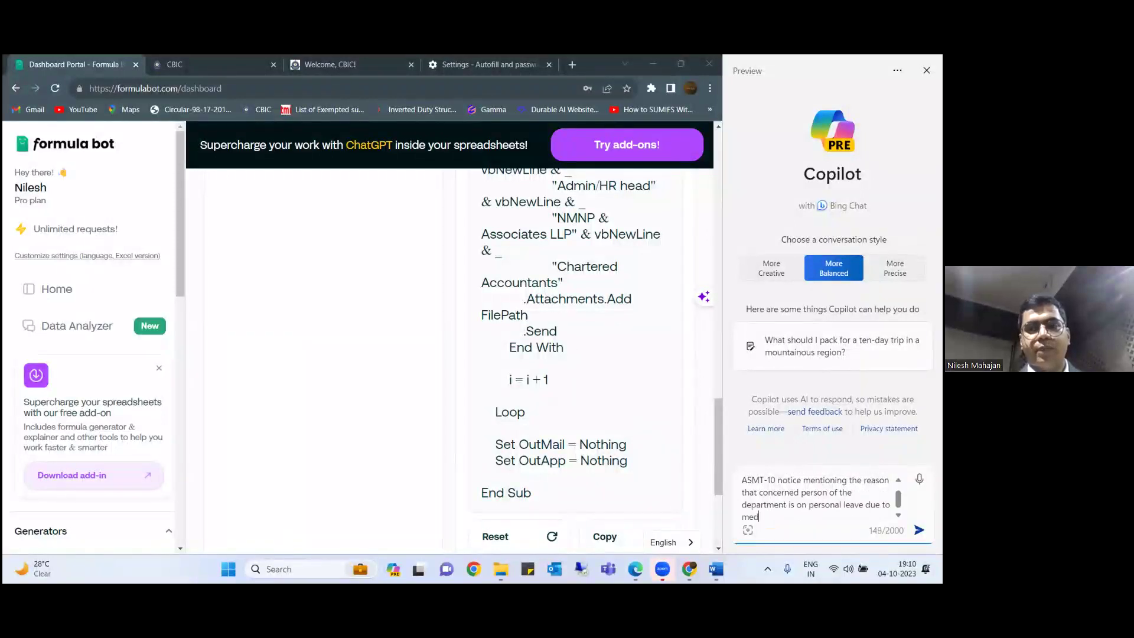
{"action": "type", "text": "ical "}
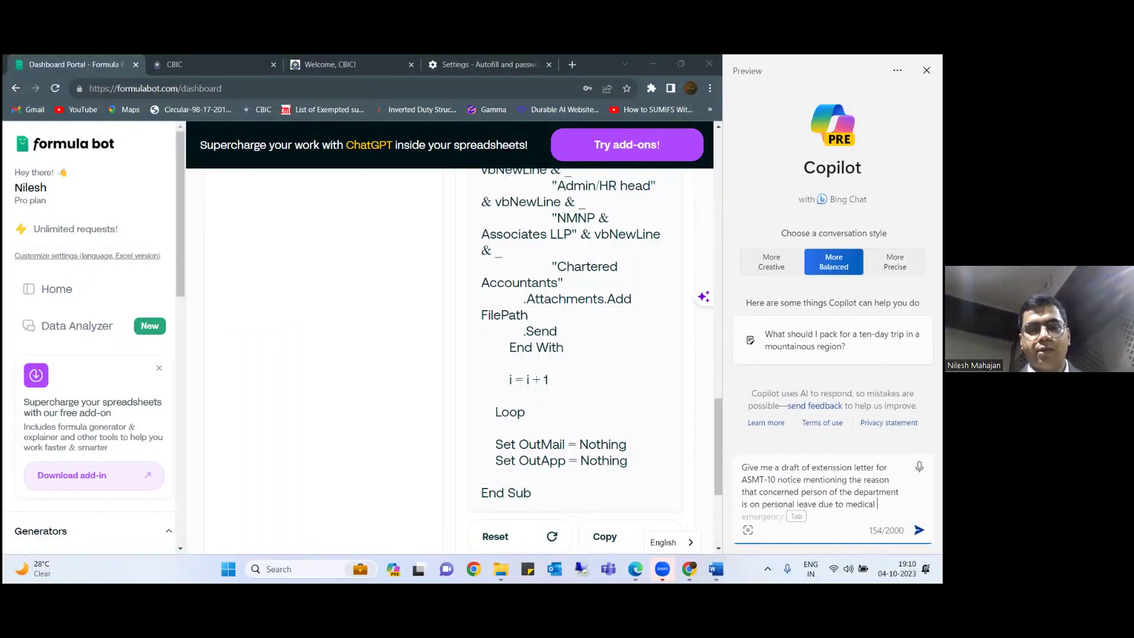
{"action": "type", "text": "emergency"}
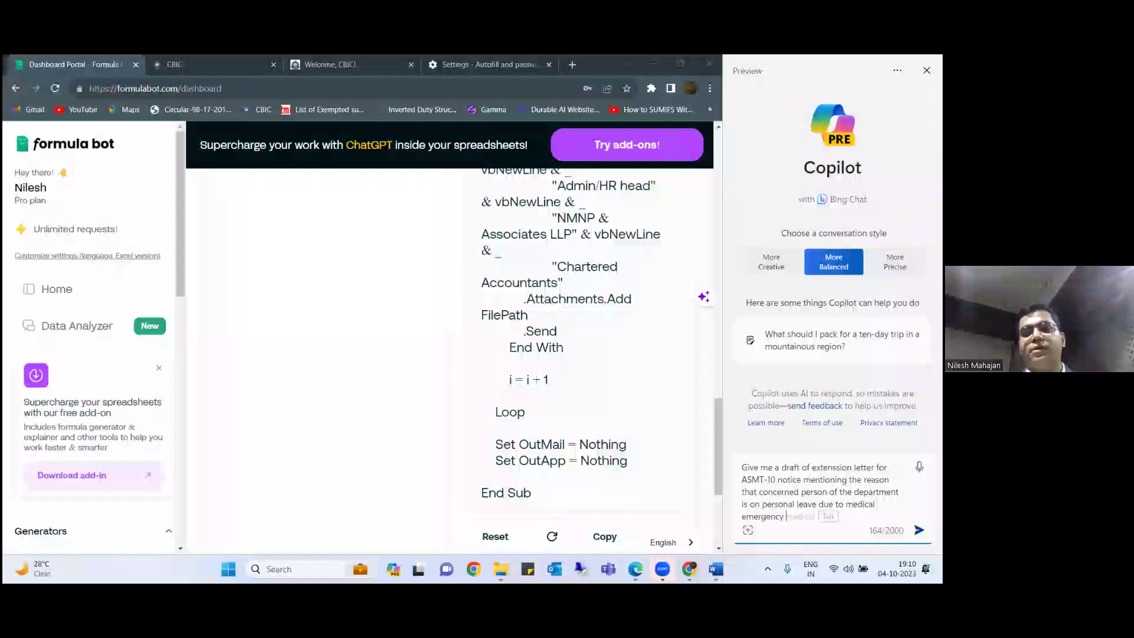
{"action": "key", "text": "Return"}
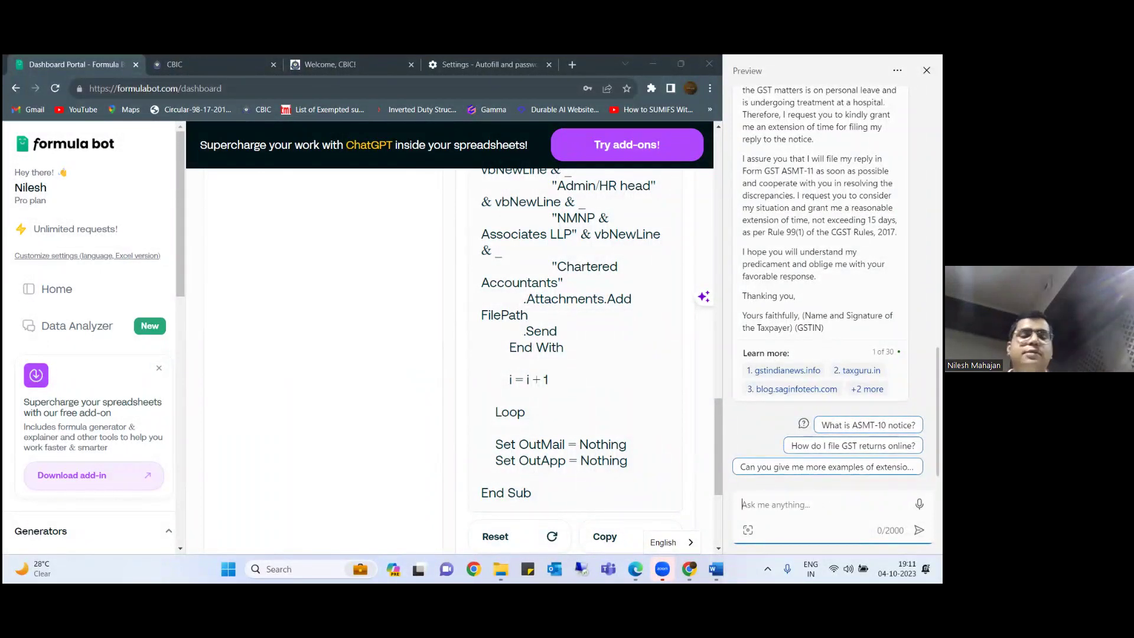
- Tell Copilot 'I dont like it please redraft' to ask for a new letter draft
{"action": "type", "text": "redraf"}
{"action": "key", "text": "BackSpace"}
{"action": "key", "text": "BackSpace"}
{"action": "key", "text": "BackSpace"}
{"action": "type", "text": "I dont like "}
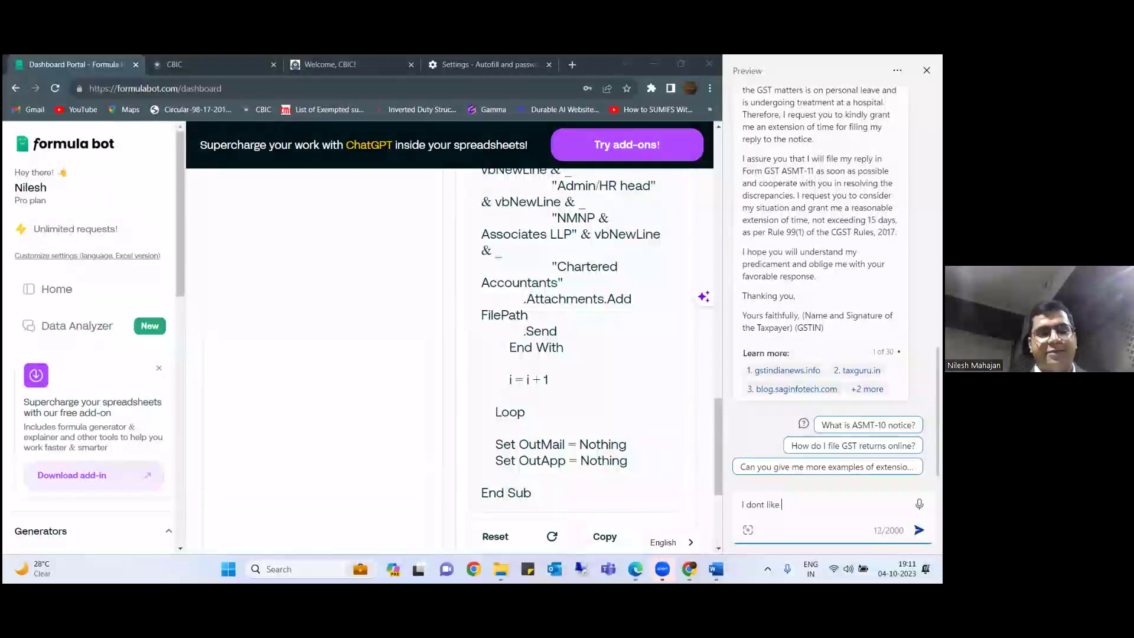
{"action": "type", "text": "it pease"}
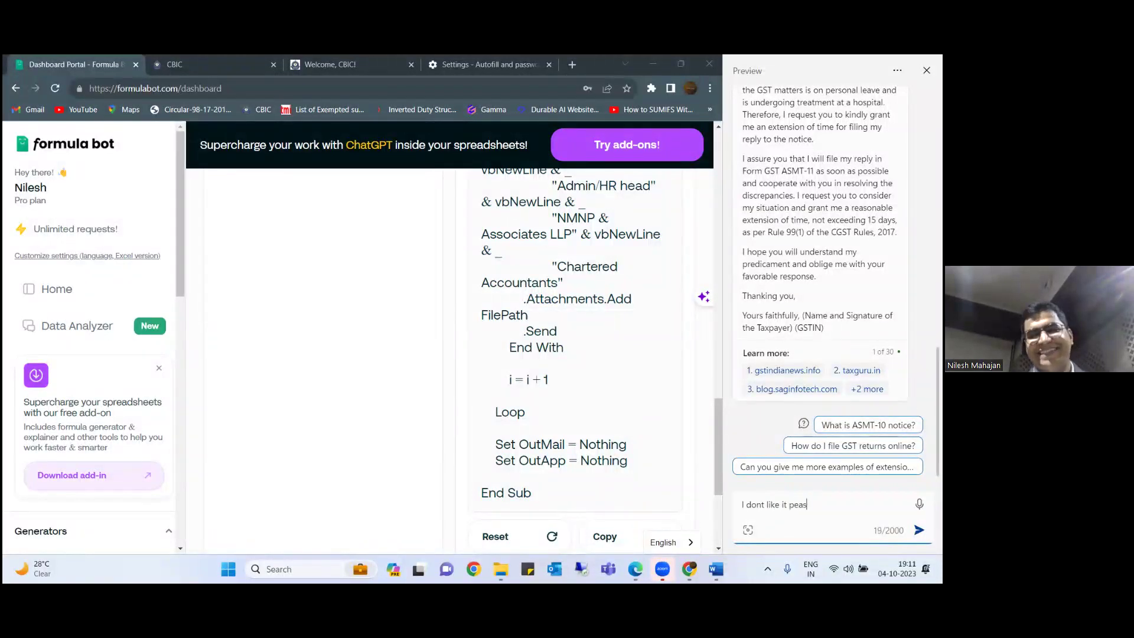
{"action": "key", "text": "BackSpace"}
{"action": "key", "text": "BackSpace"}
{"action": "key", "text": "BackSpace"}
{"action": "key", "text": "BackSpace"}
{"action": "key", "text": "BackSpace"}
{"action": "type", "text": "lease redraf"}
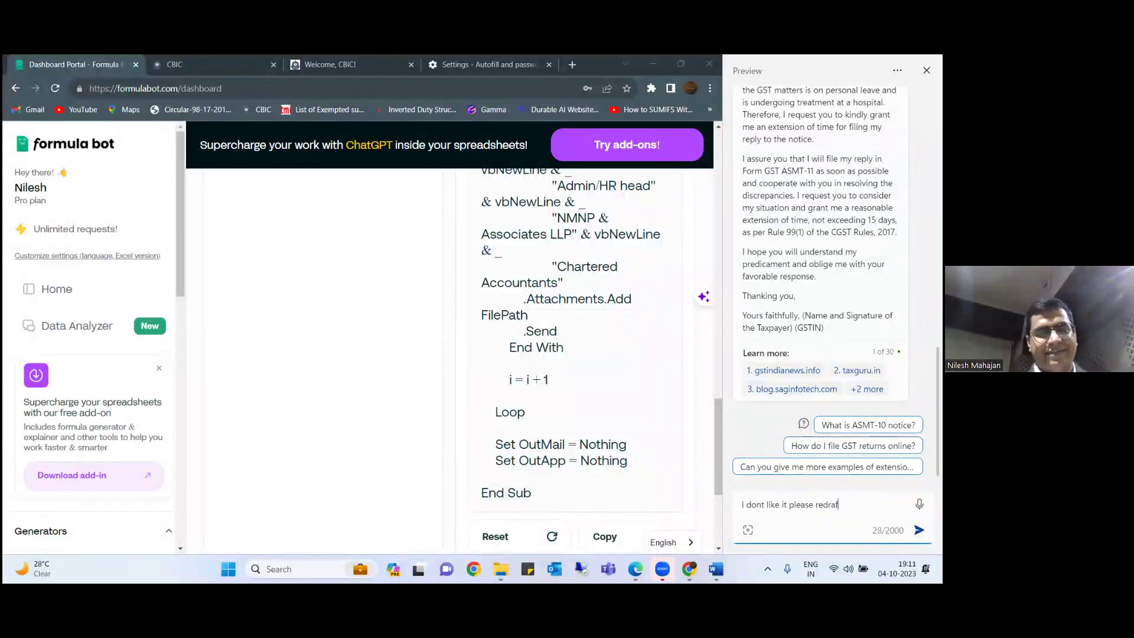
{"action": "key", "text": "ctrl+a"}
{"action": "key", "text": "BackSpace"}
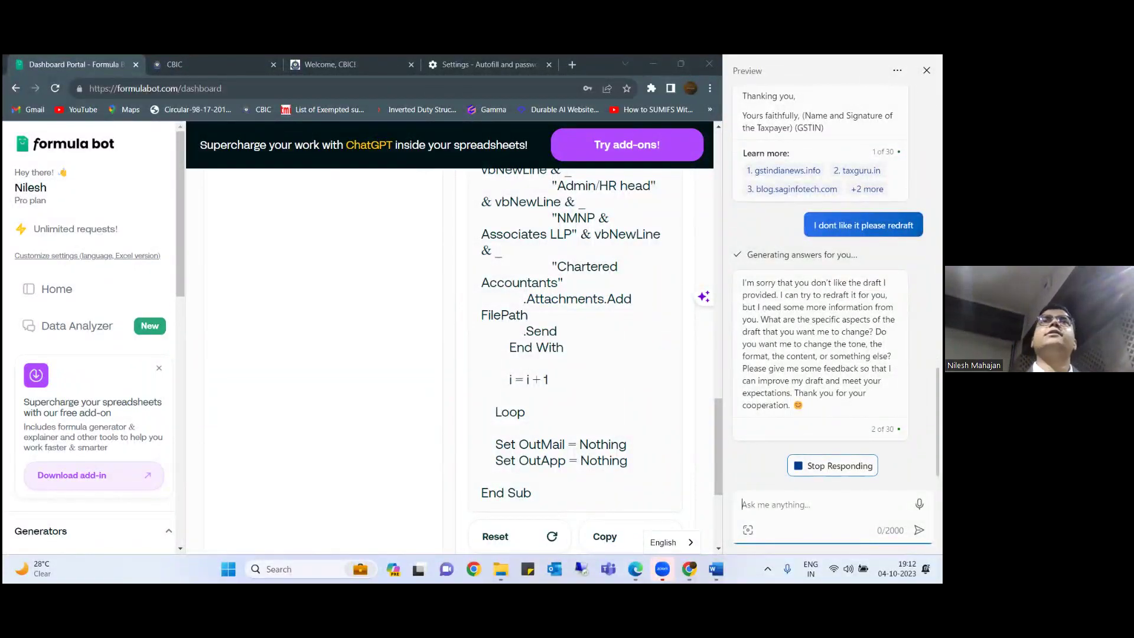
- Ask Copilot to change the letter's delay reason to marriage
{"action": "type", "text": "change the "}
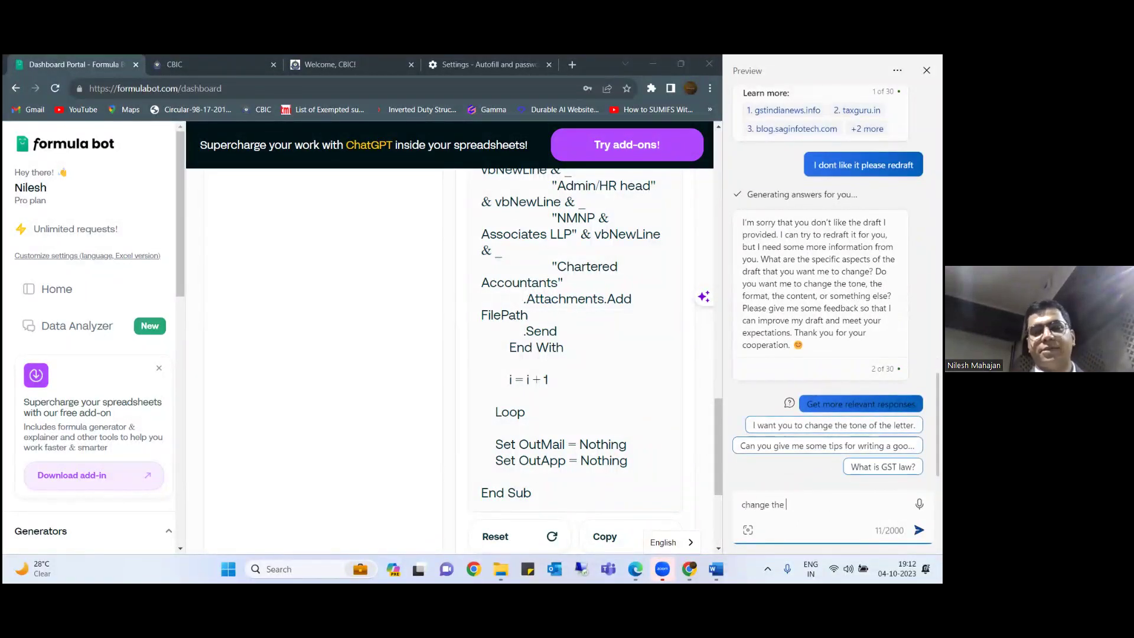
{"action": "type", "text": "reason to marriage"}
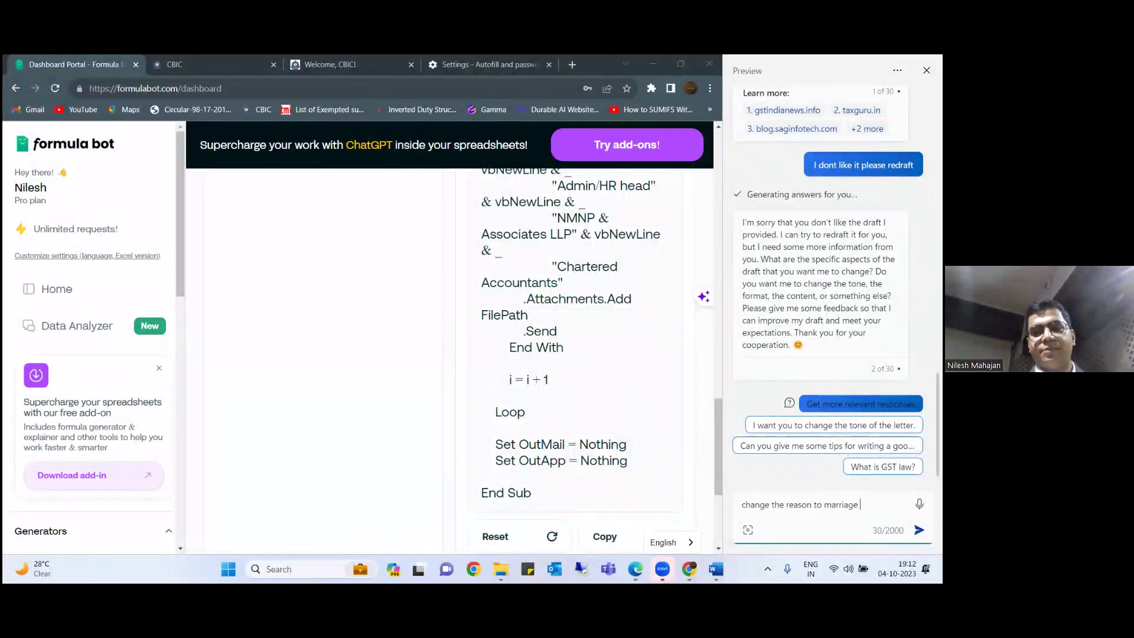
{"action": "key", "text": "Return"}
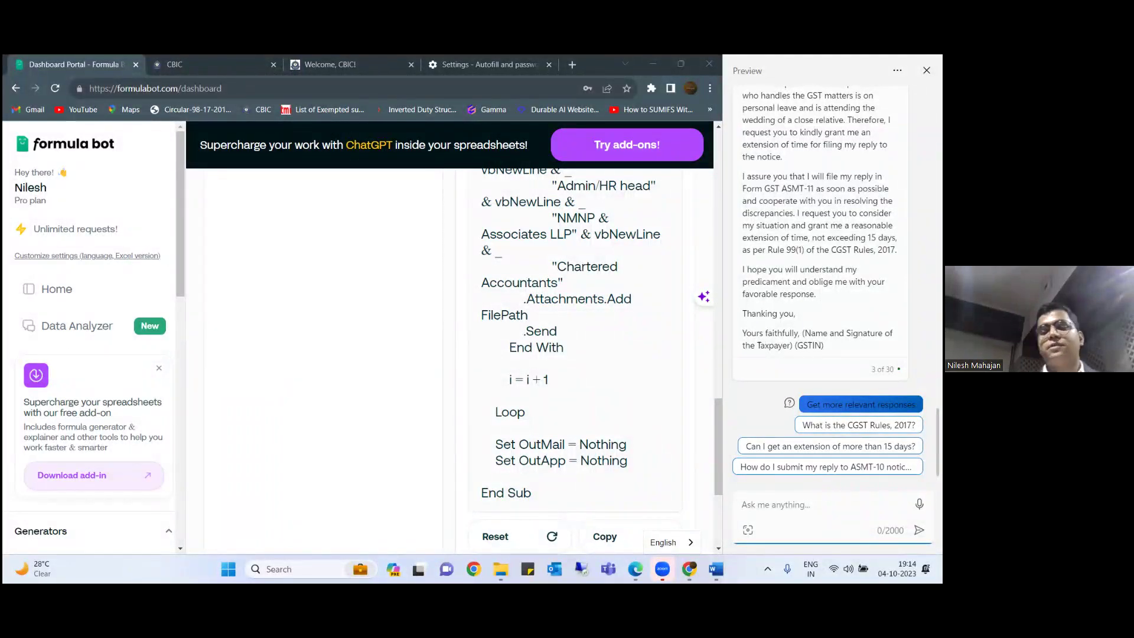
- Ask Copilot for favourable case laws on ITC availed beyond the Section 16(4) CGST time limit
{"action": "type", "text": "I have ava"}
{"action": "type", "text": "iled IT"}
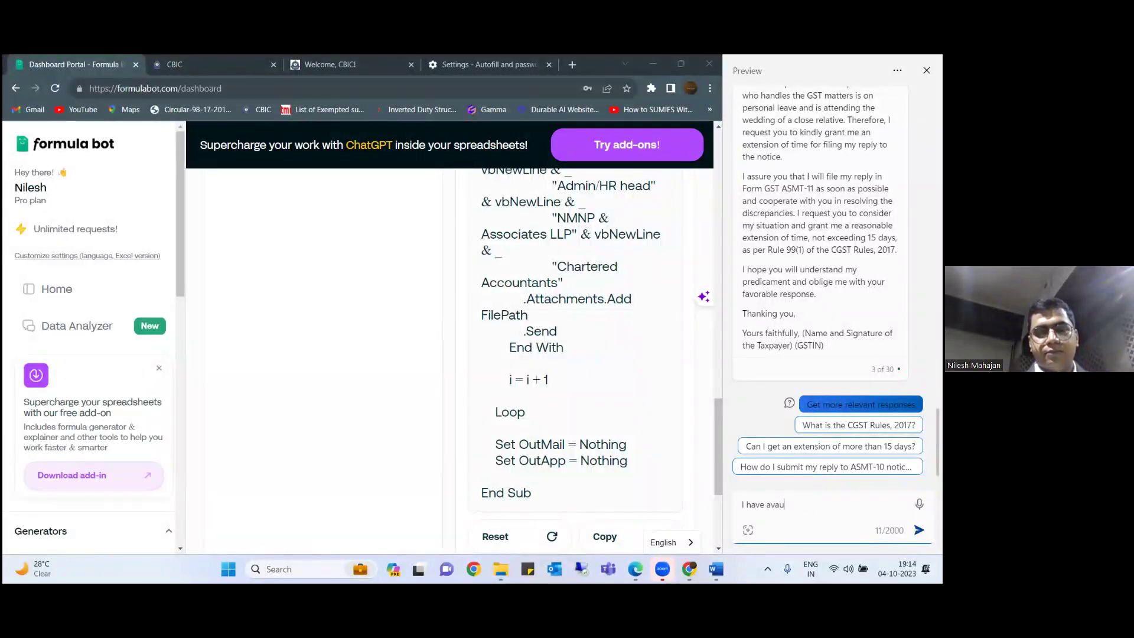
{"action": "type", "text": "C "}
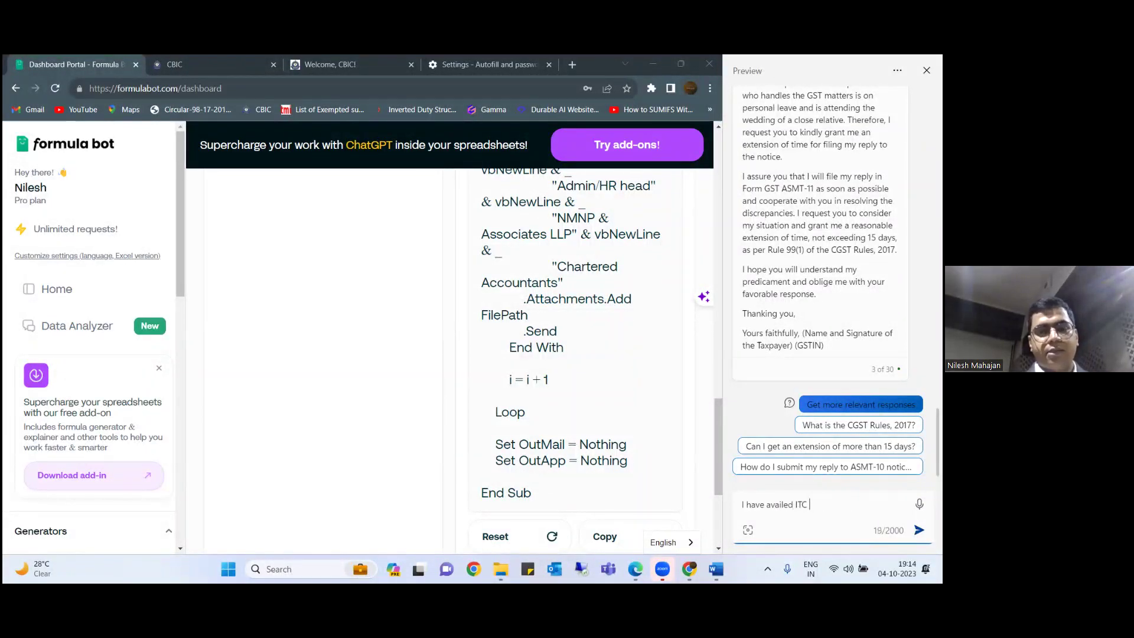
{"action": "type", "text": "beyond time limit"}
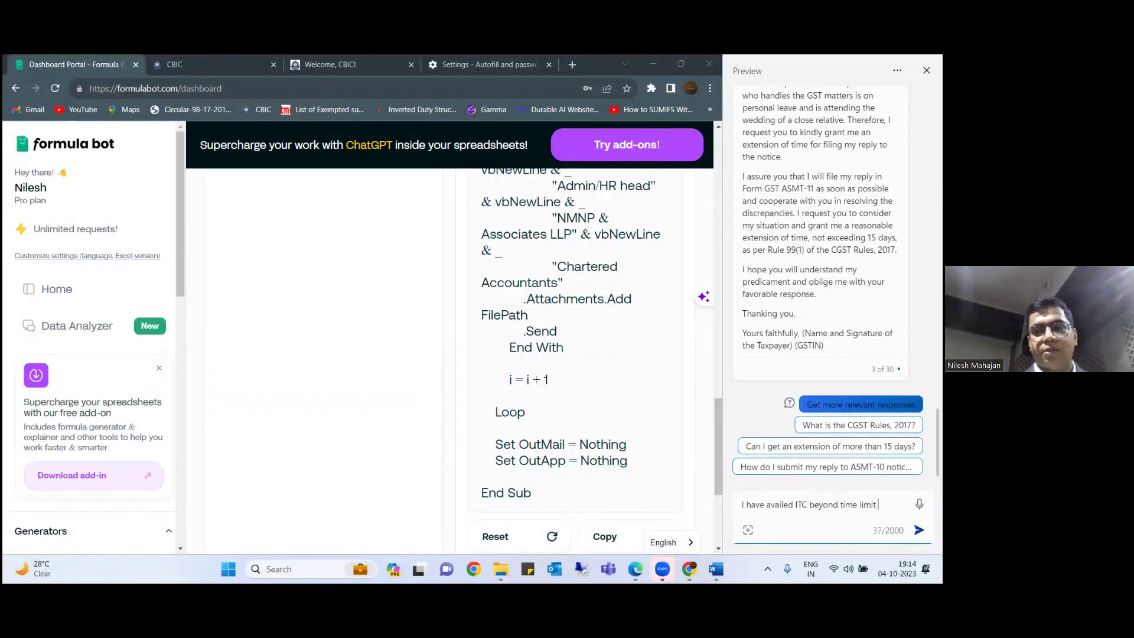
{"action": "key", "text": "BackSpace"}
{"action": "key", "text": "BackSpace"}
{"action": "key", "text": "BackSpace"}
{"action": "key", "text": "BackSpace"}
{"action": "key", "text": "BackSpace"}
{"action": "key", "text": "BackSpace"}
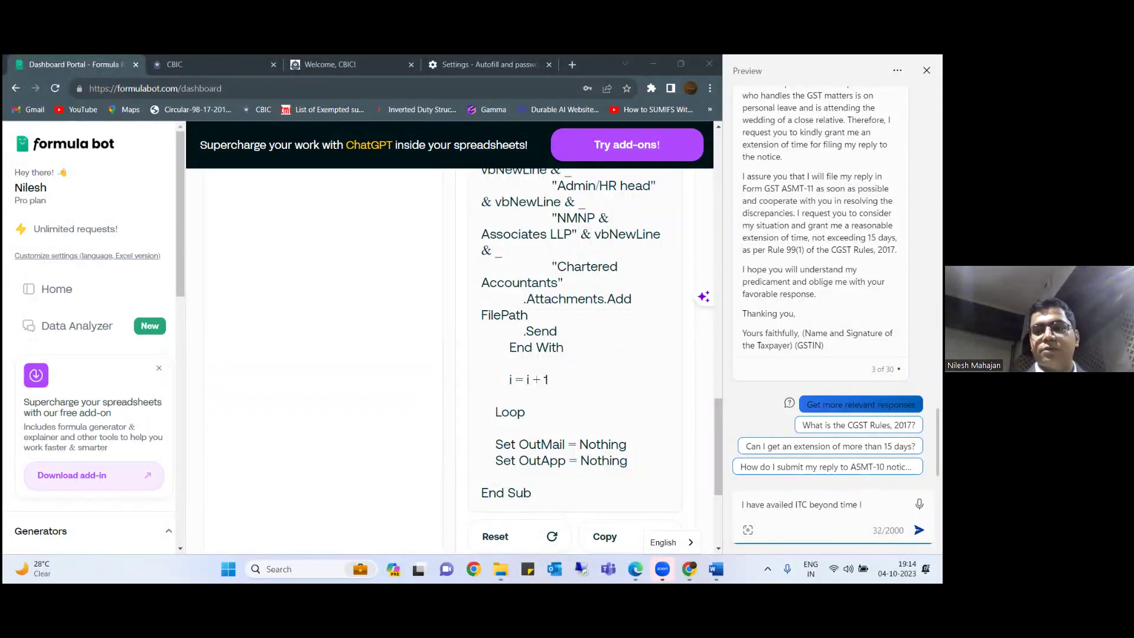
{"action": "type", "text": "16("}
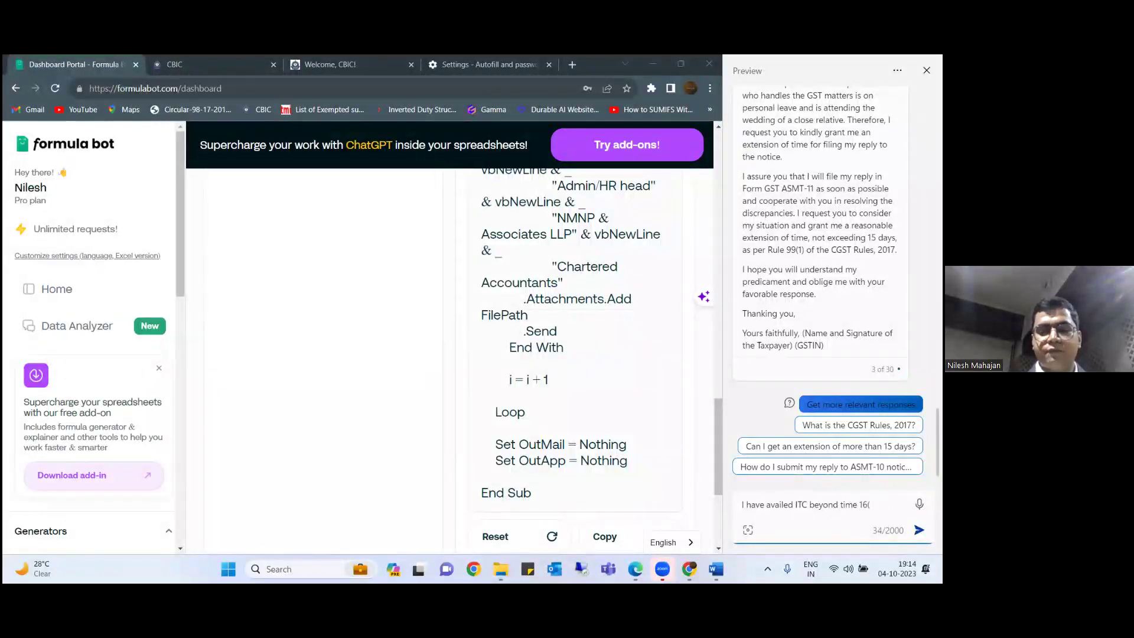
{"action": "type", "text": "4) of "}
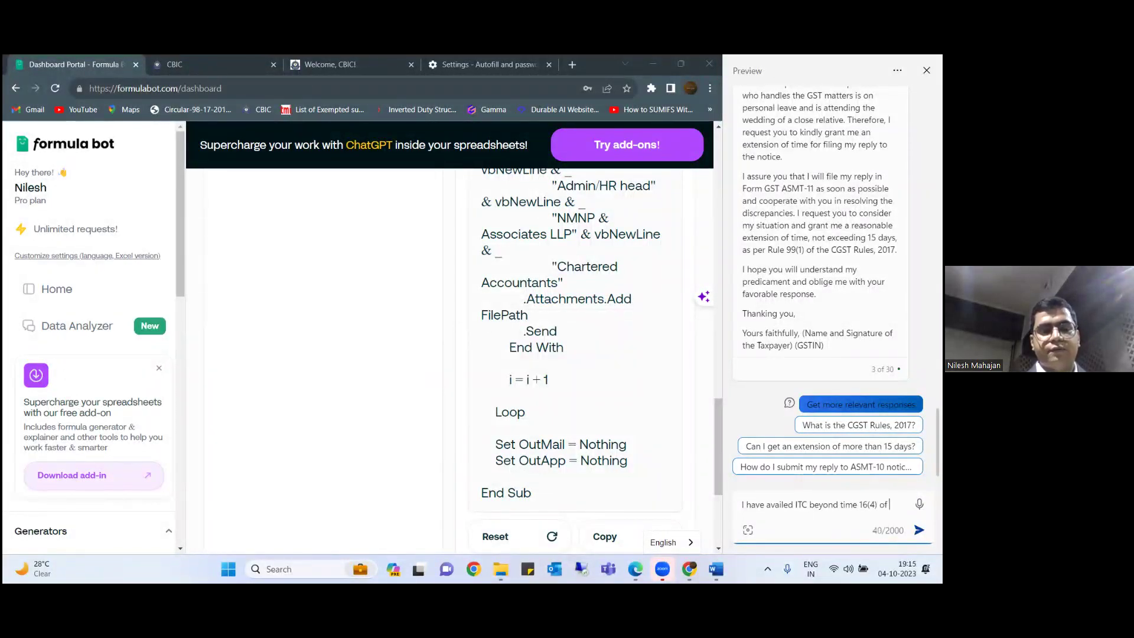
{"action": "type", "text": "CGST act t"}
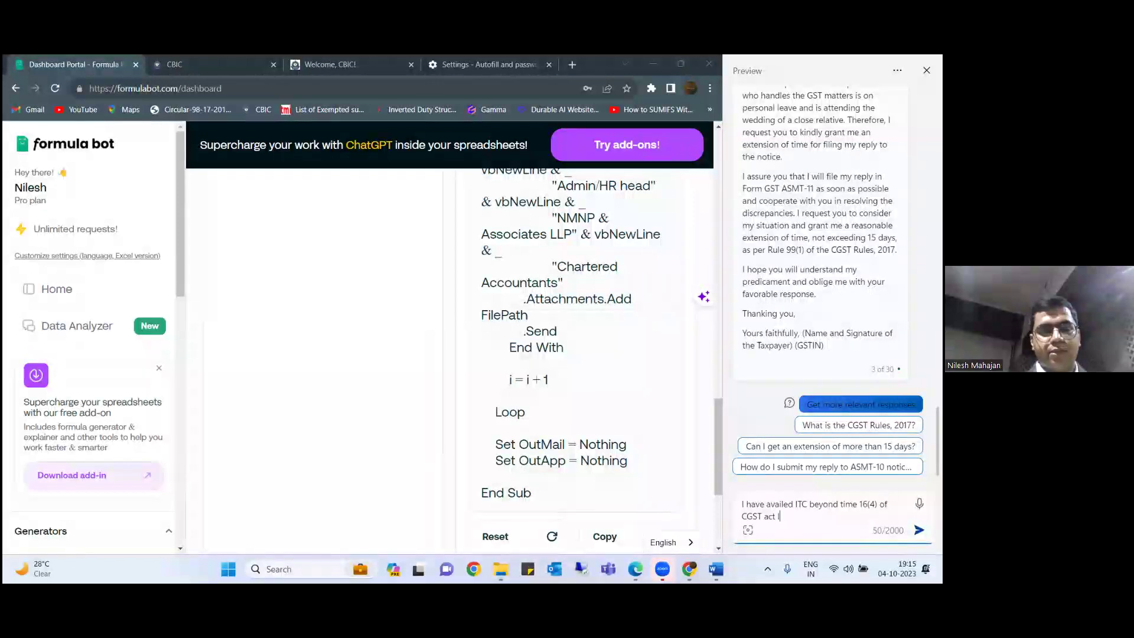
{"action": "type", "text": "ime li"}
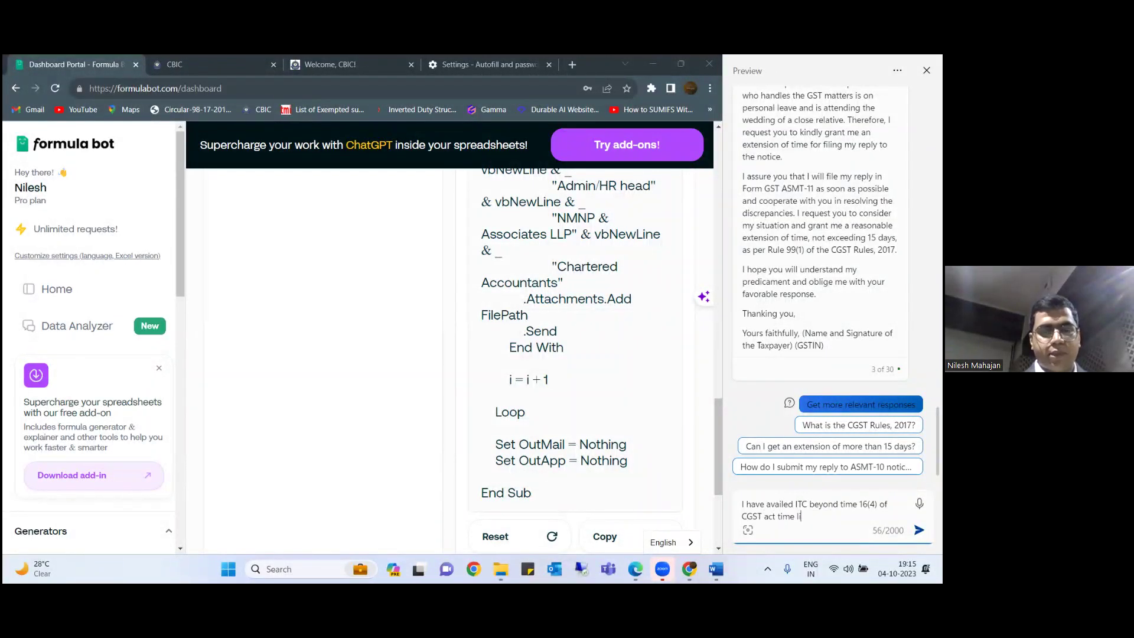
{"action": "type", "text": "mit please provide "}
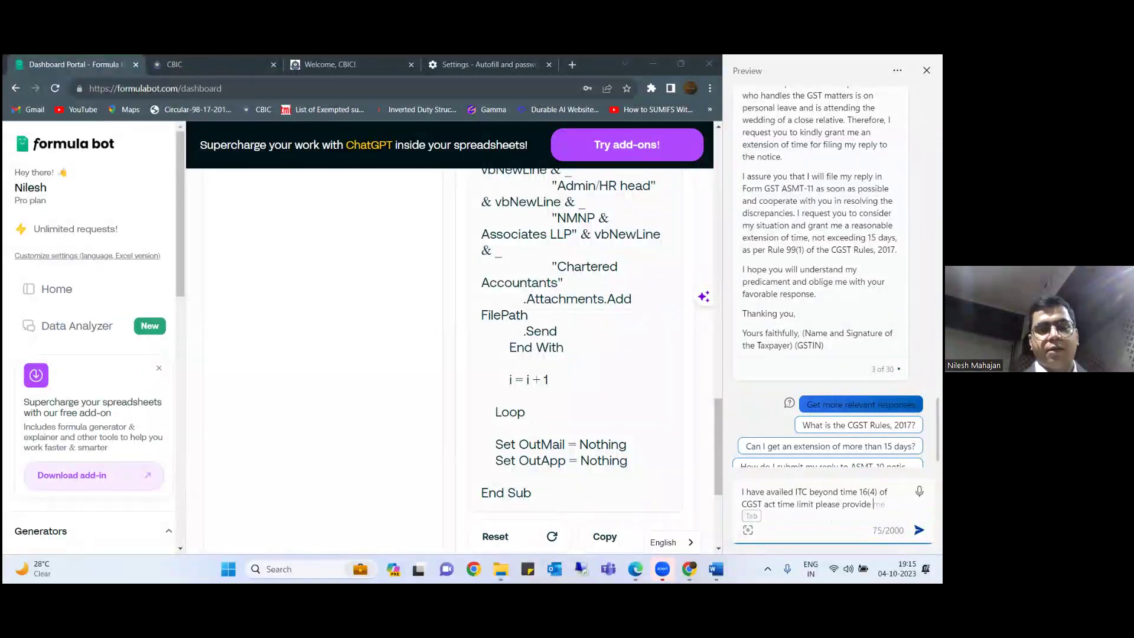
{"action": "type", "text": "favour"}
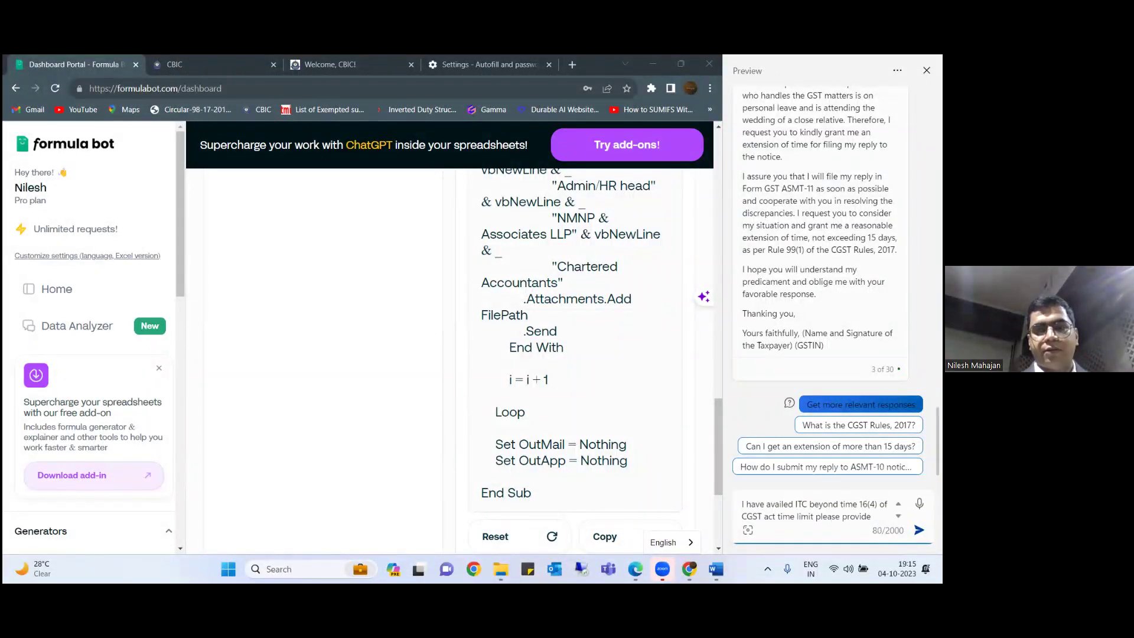
{"action": "type", "text": "abl"}
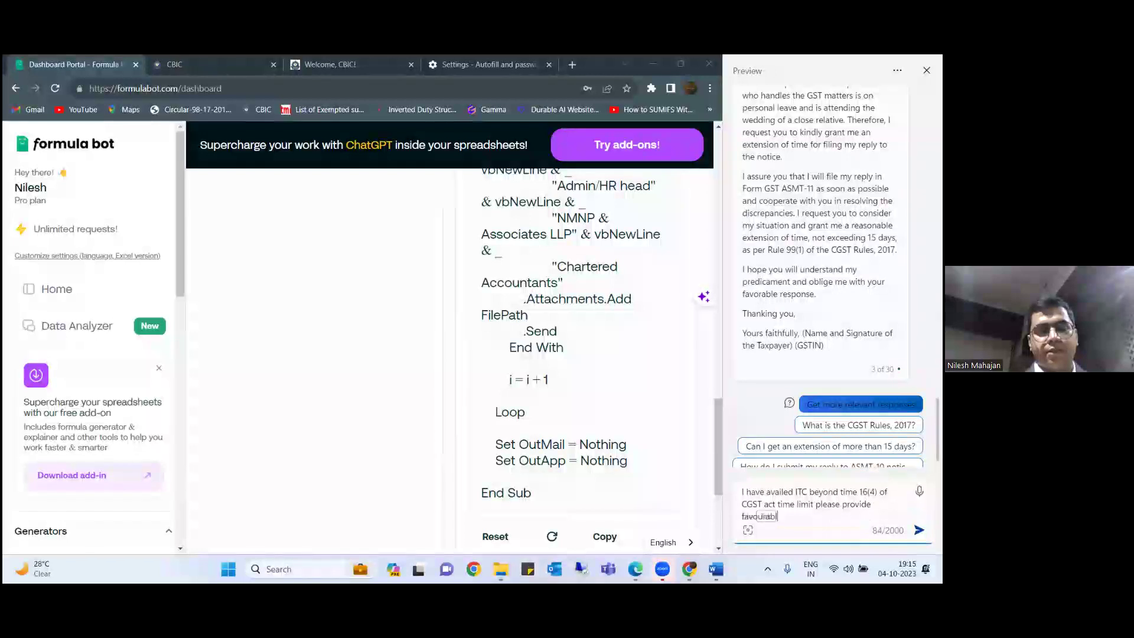
{"action": "type", "text": "e case laws "}
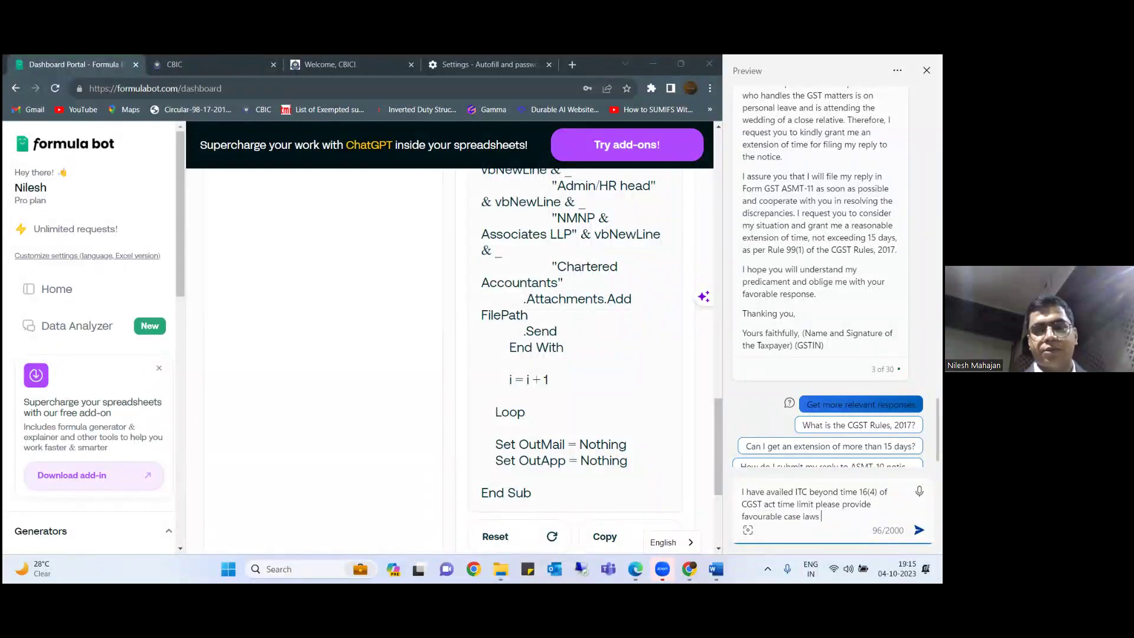
{"action": "type", "text": "if any"}
{"action": "key", "text": "Return"}
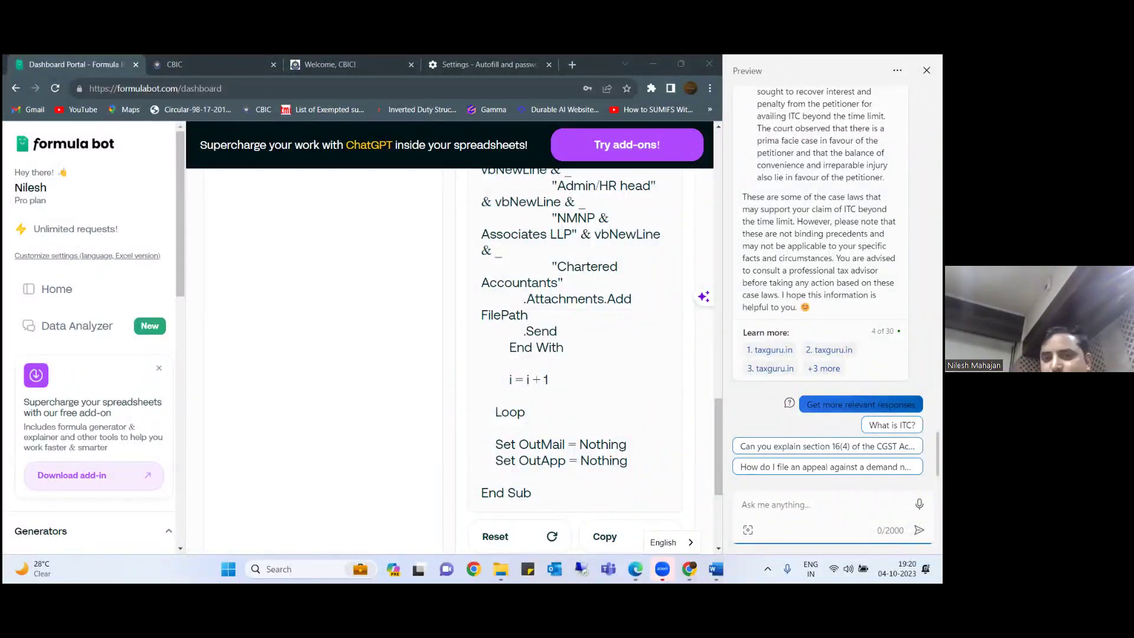
- Review Copilot's case-law reply citing taxguru.in, then switch the keyboard input language
{"action": "key", "text": "super+space"}
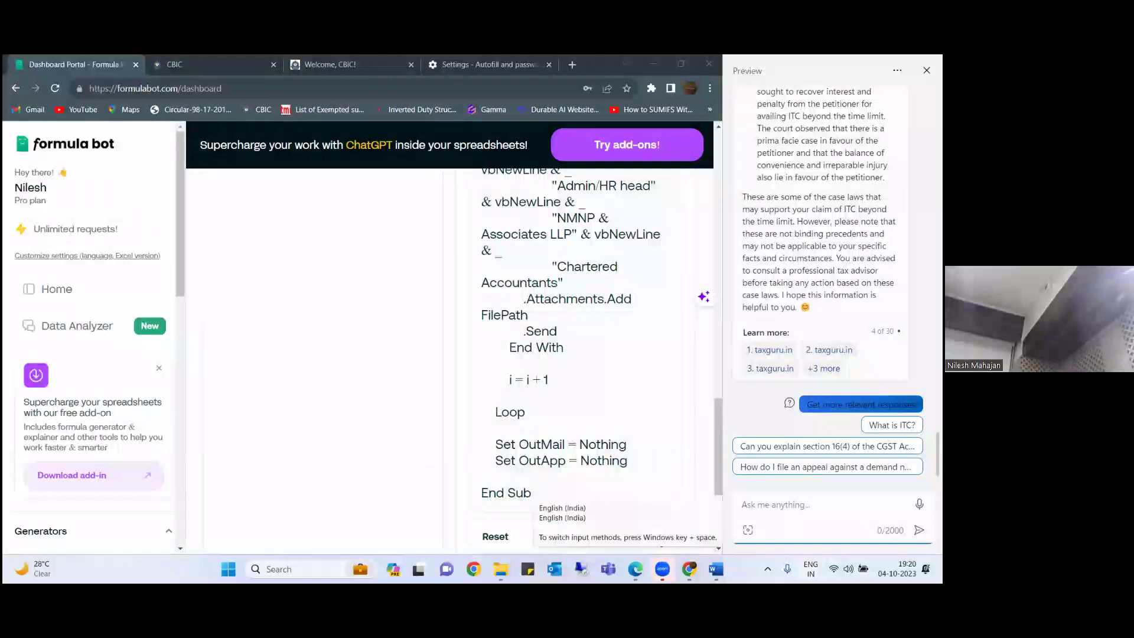